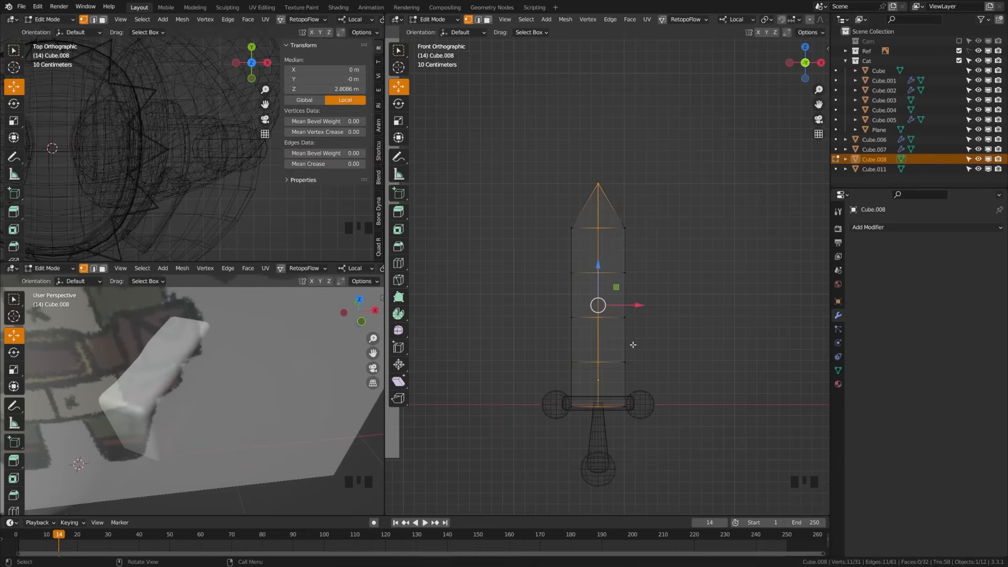
Bevel the sword blade's central edge loop and scale the bevelled edges along the Y axis.
middle_drag(632, 346, 557, 362)
alt+shift+click(534, 247)
key(ctrl+b)
click(693, 331)
key(s)
key(y)
click(687, 317)
key(KP_1)
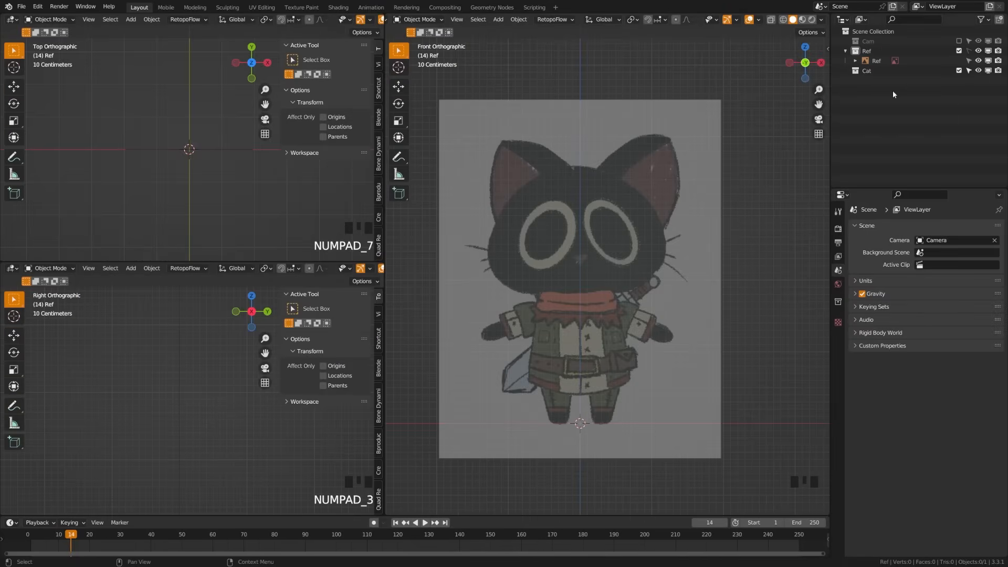
click(969, 51)
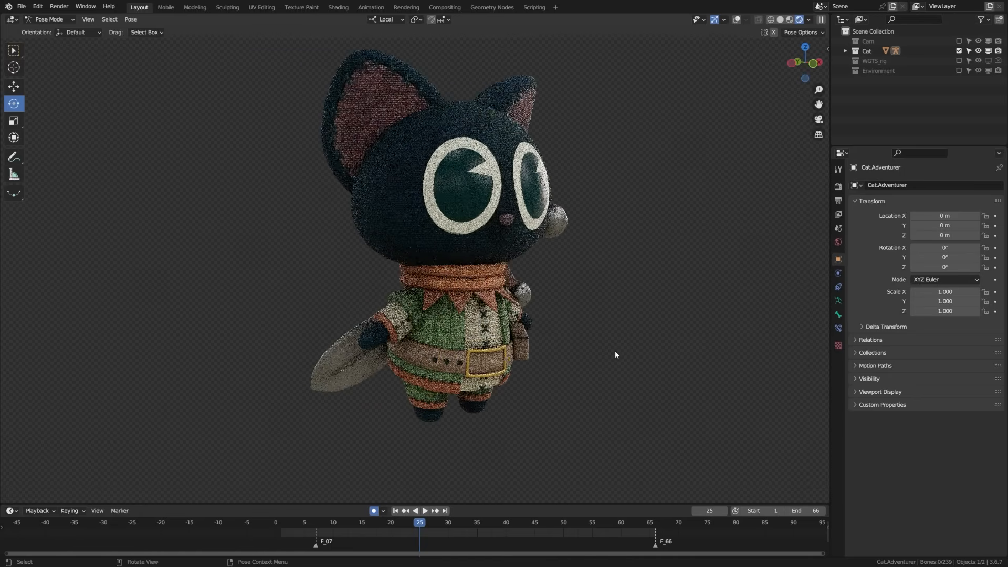
mouse_move(583, 342)
middle_down()
mouse_move(555, 327)
mouse_move(537, 352)
mouse_move(455, 364)
middle_up()
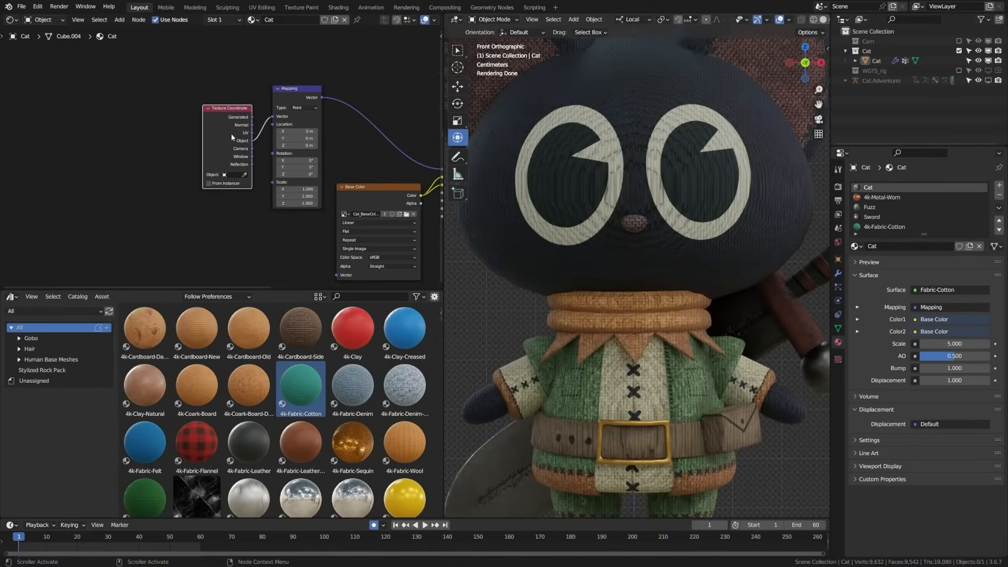
Link the Texture Coordinate node to the Mapping vector, and the Base Color texture's color to the Fabric-Cotton node's Color1.
drag(233, 138, 276, 115)
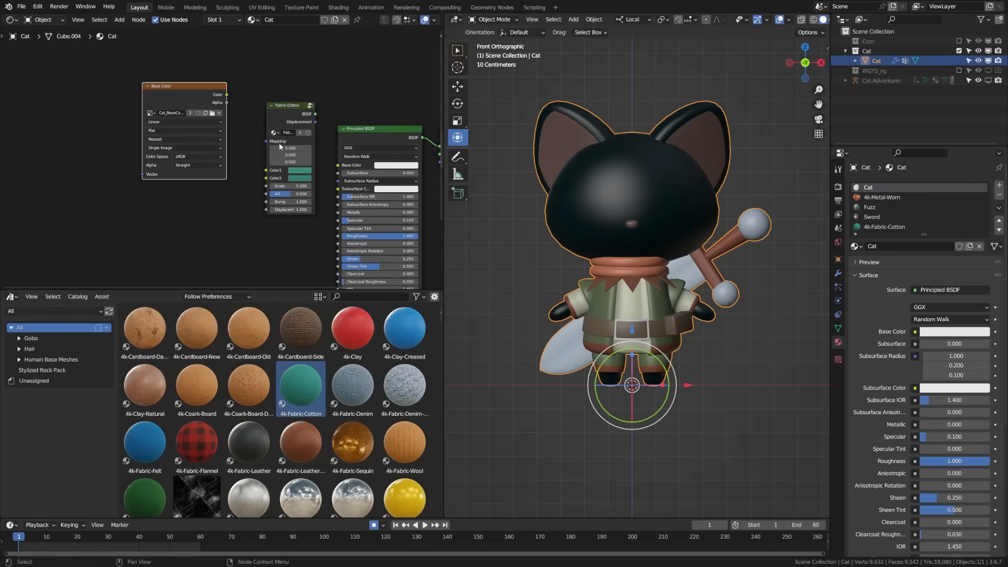
click(241, 196)
drag(227, 95, 258, 164)
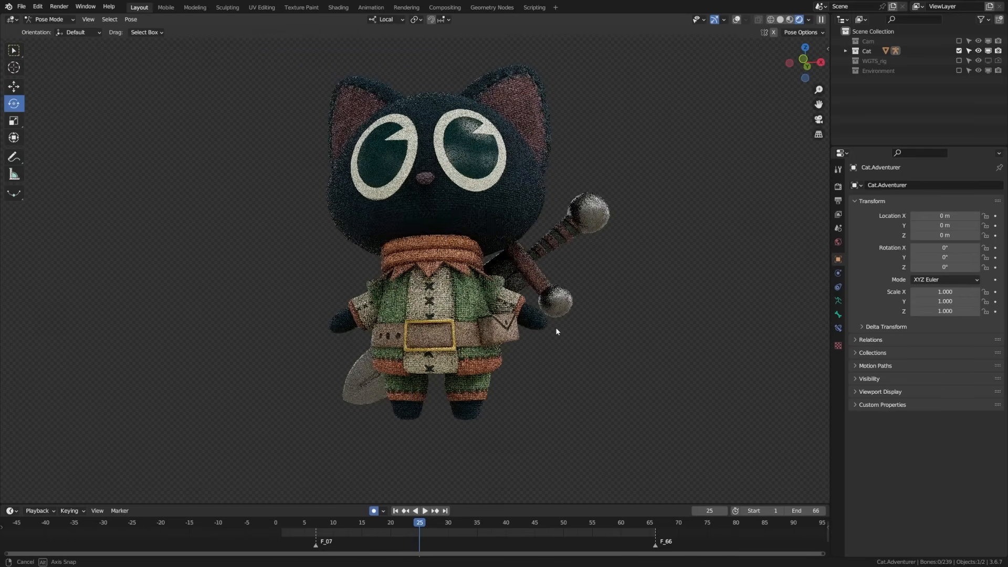
middle_drag(556, 326, 204, 355)
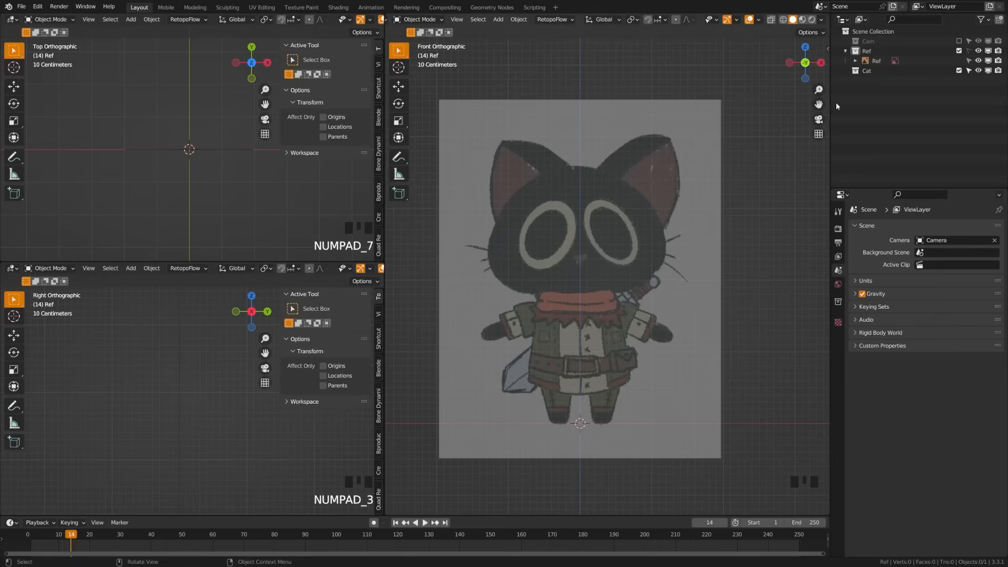
Set the Ref image's opacity to 0.15 and make the Ref collection unselectable.
click(909, 58)
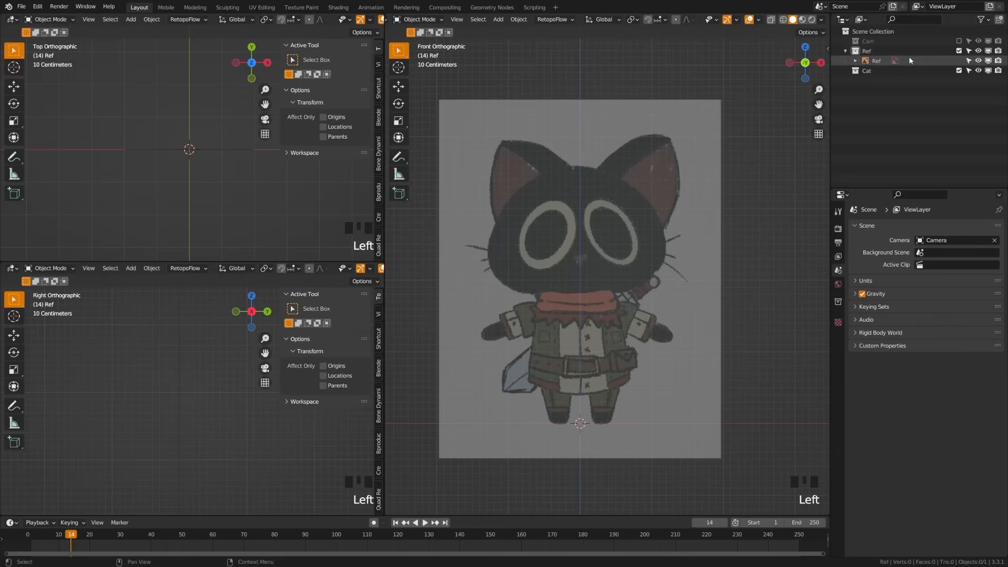
click(886, 61)
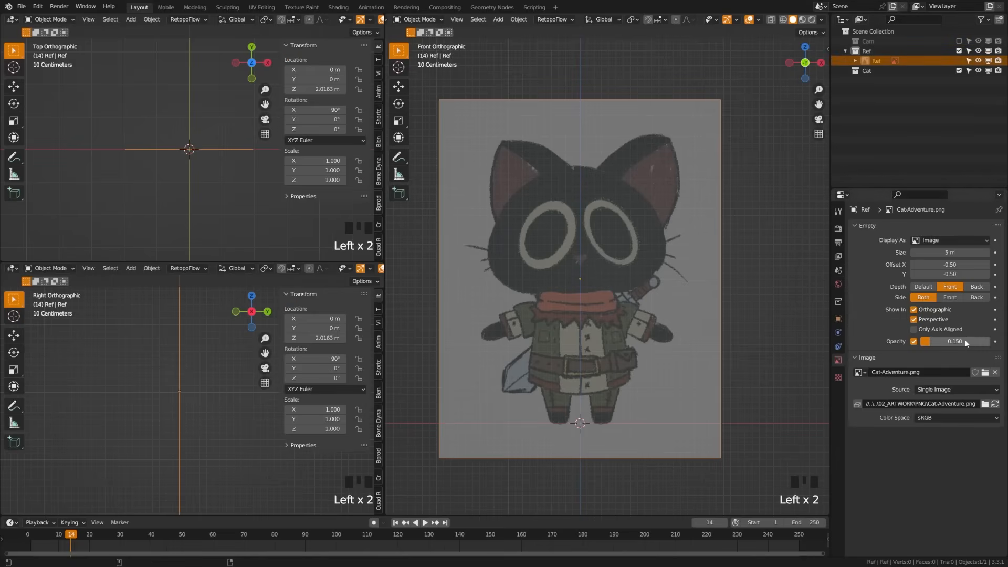
shift+drag(966, 339, 929, 346)
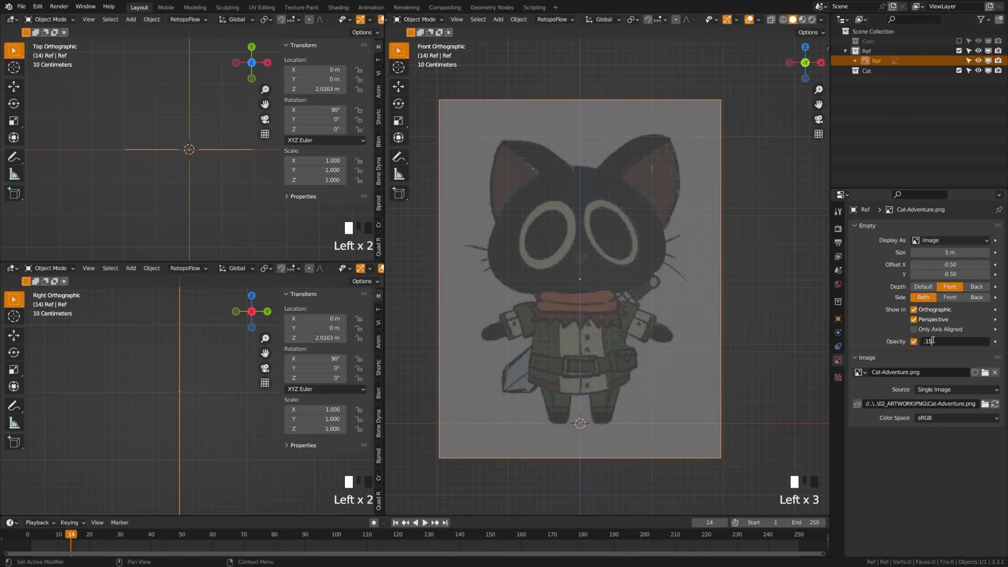
key(Return)
click(758, 303)
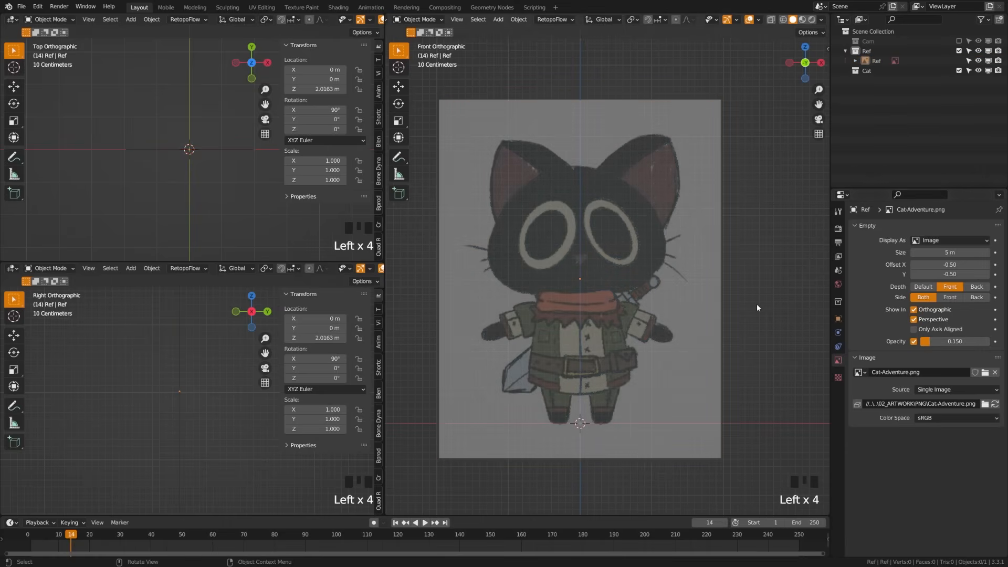
click(969, 51)
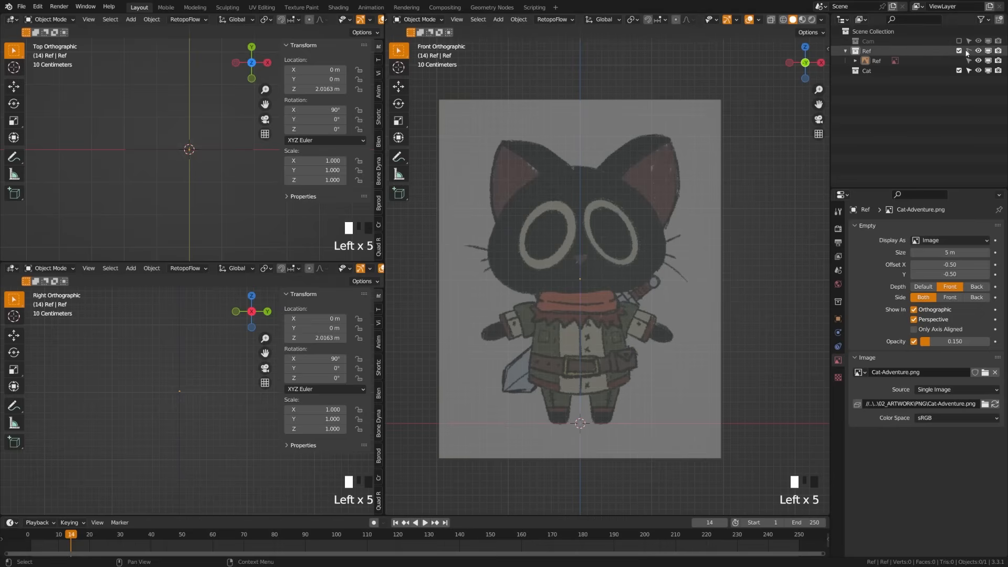
Add a cube to the Cat collection and give it a level 3 subdivision surface.
key(shift+a)
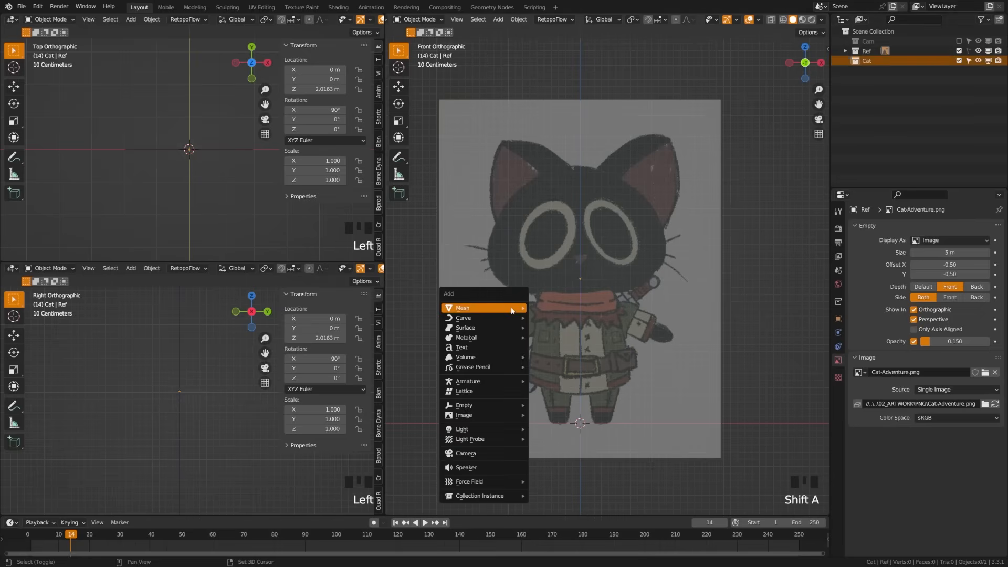
mouse_move(514, 309)
click(557, 321)
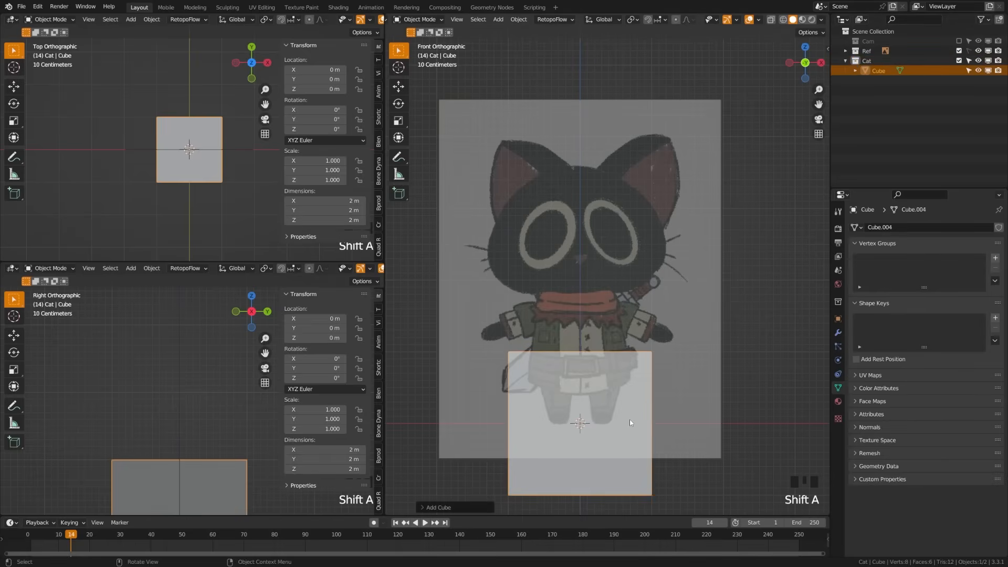
key(ctrl+3)
Raise the cube along Z to about 2.65 m, over the reference's head, and scale its mesh to about 2.28 m.
click(616, 465)
key(g)
key(z)
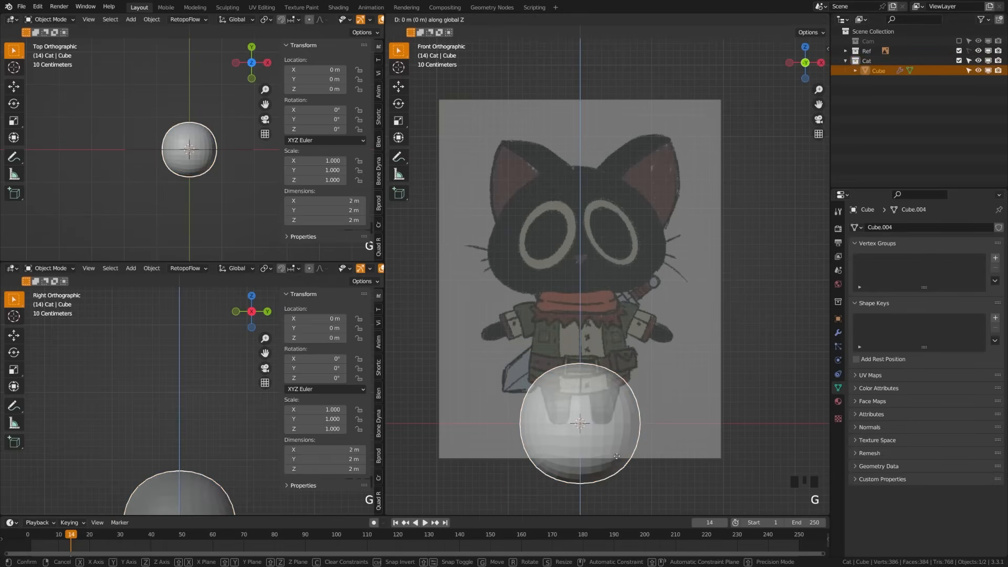
click(631, 271)
key(Tab)
key(s)
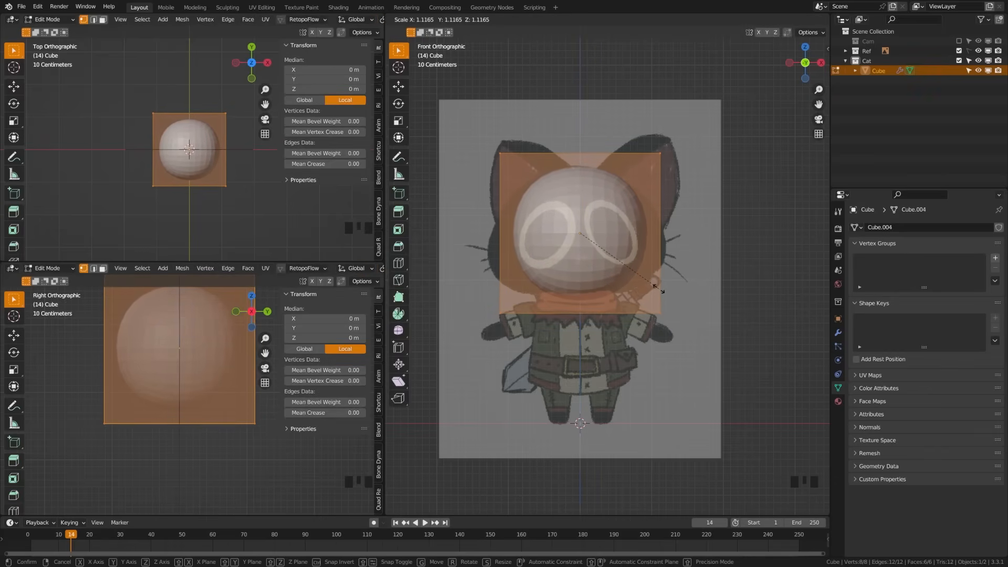
click(659, 289)
key(Tab)
Convert the subdivided cube to a mesh.
key(space)
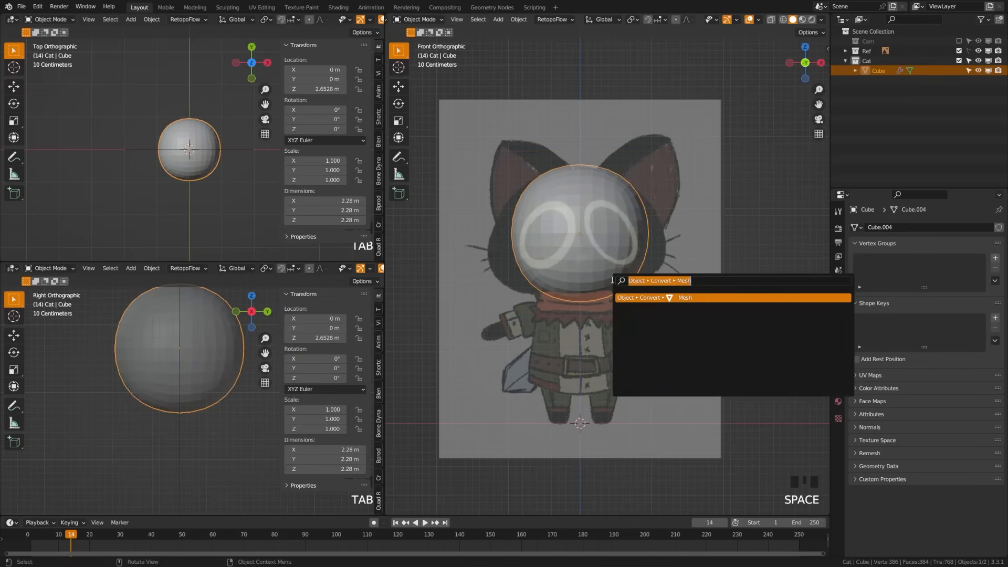
text(c mesh)
key(Return)
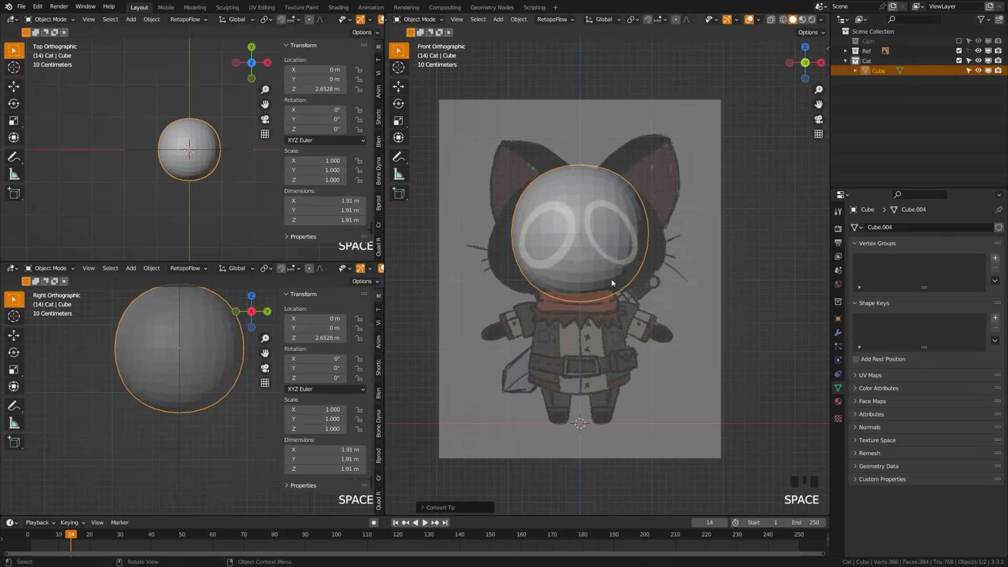
Enter Sculpt Mode on the head mesh, show the brush settings and reduce the Grab brush radius to 183 px.
key(Tab)
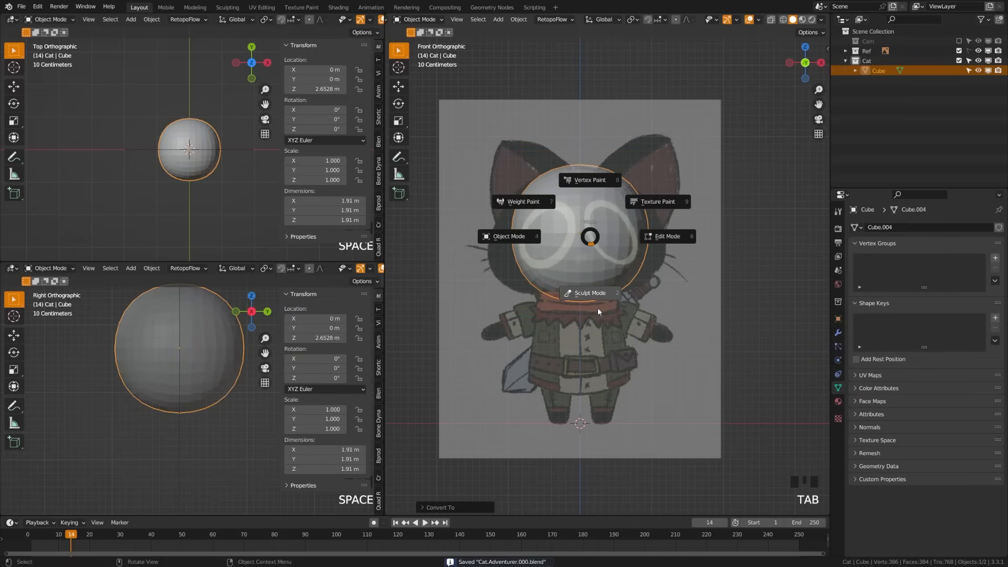
click(597, 308)
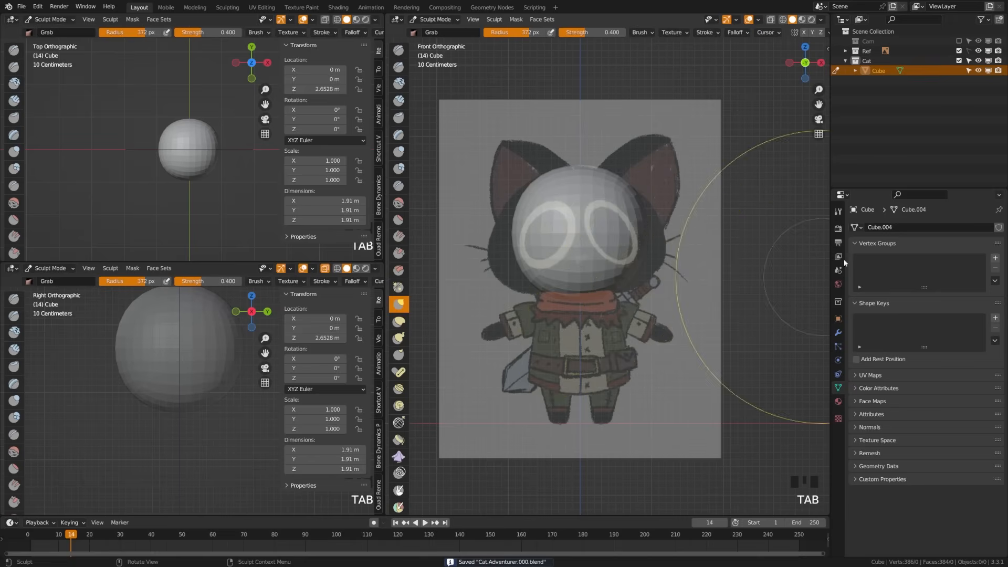
click(839, 212)
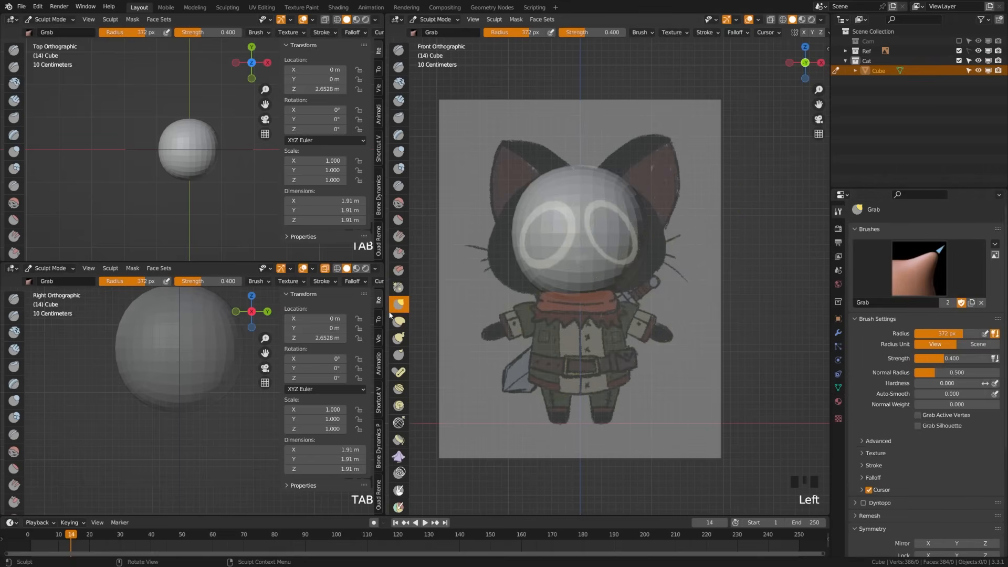
key(f)
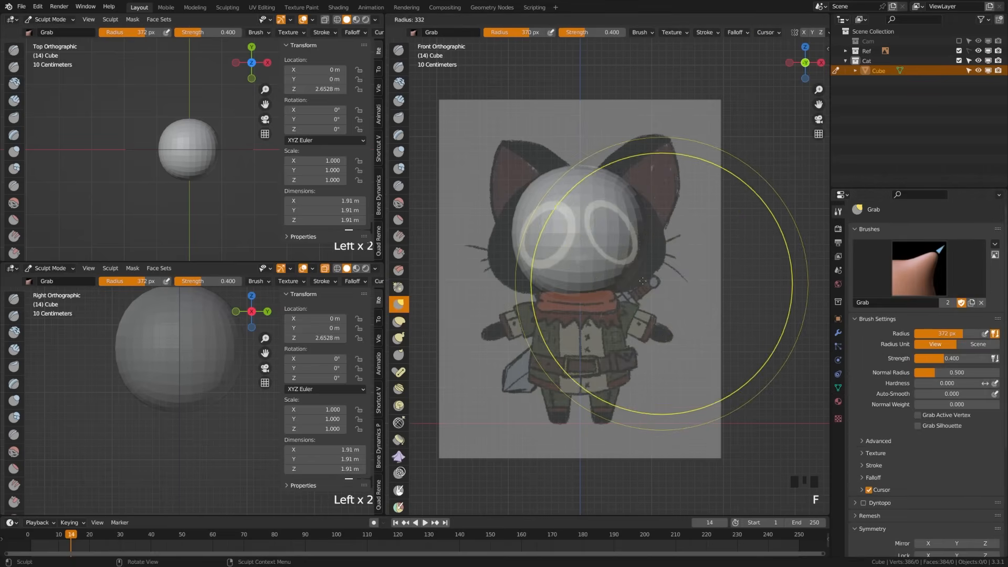
click(591, 288)
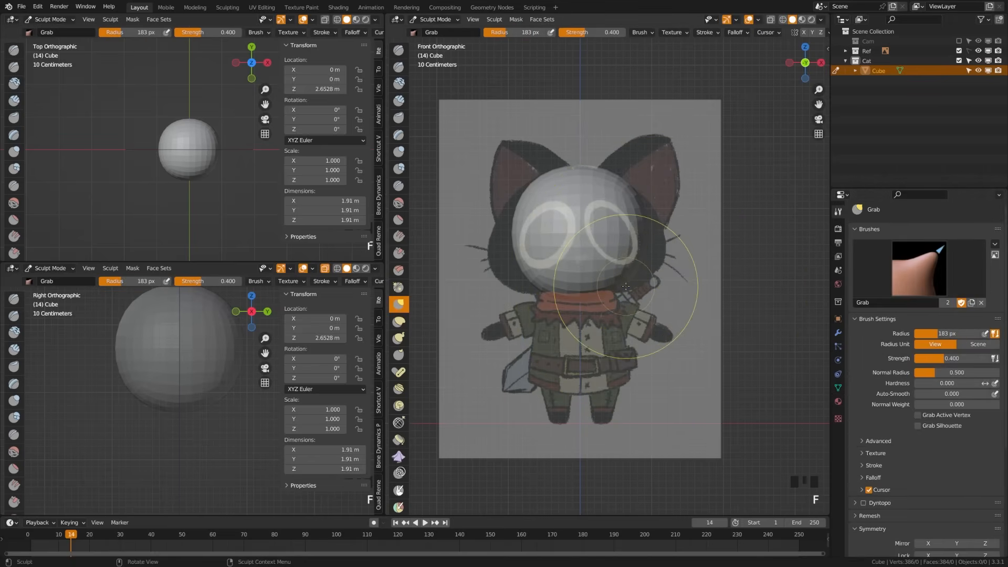
Enable sculpt mirroring on the X and Y axes.
scroll(915, 464, down, 5)
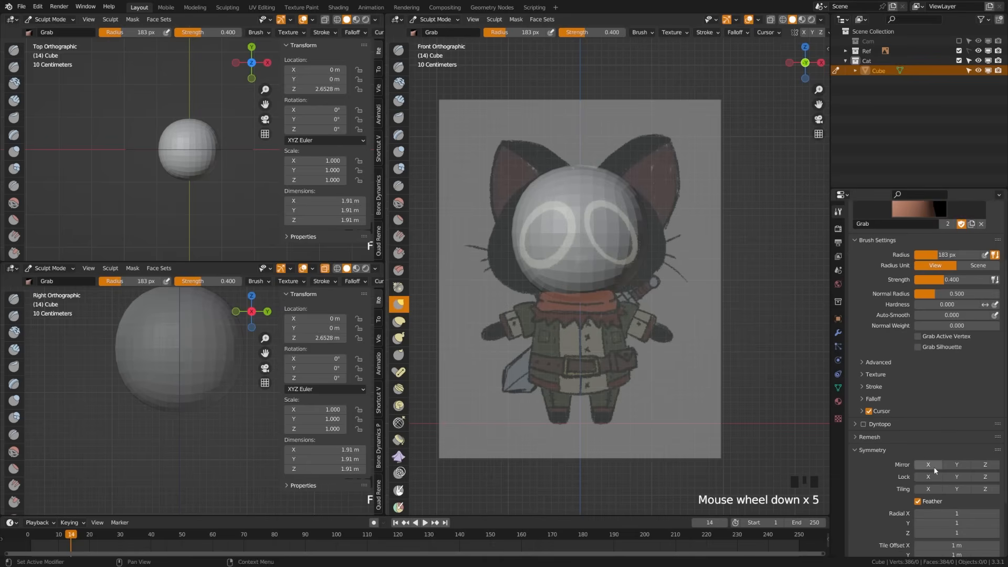
click(934, 465)
click(954, 465)
Enlarge the Grab brush radius to 316 px and pull the head's cheeks, sides and base to the reference outline in front view.
scroll(672, 231, up, 3)
shift+middle_drag(672, 231, 673, 311)
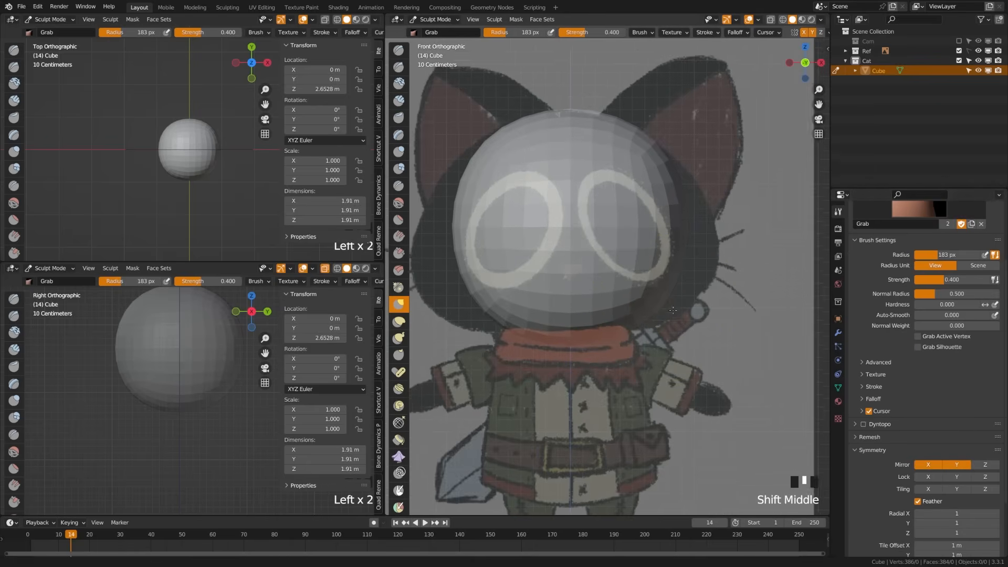
key(f)
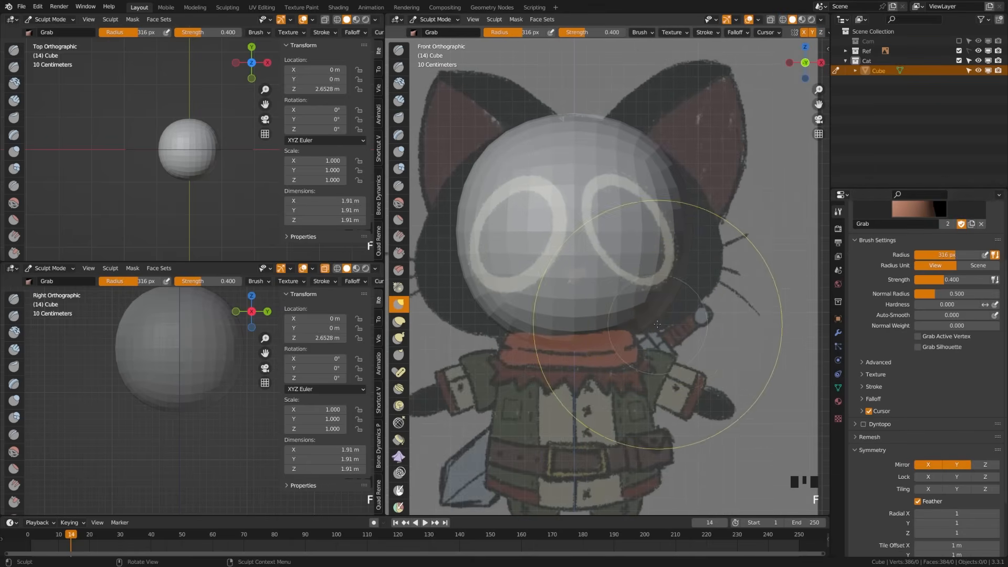
click(720, 330)
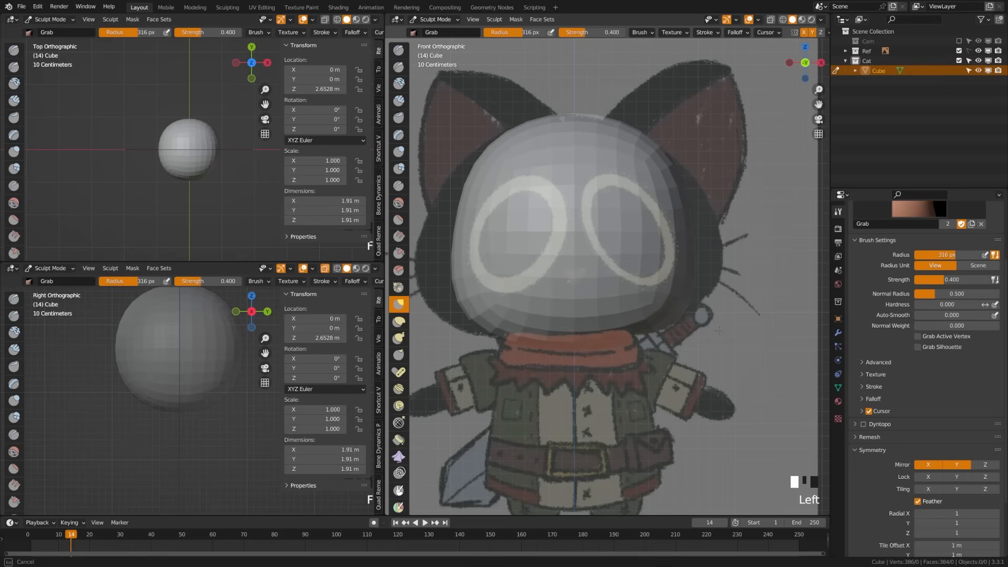
drag(720, 331, 745, 316)
drag(717, 273, 747, 266)
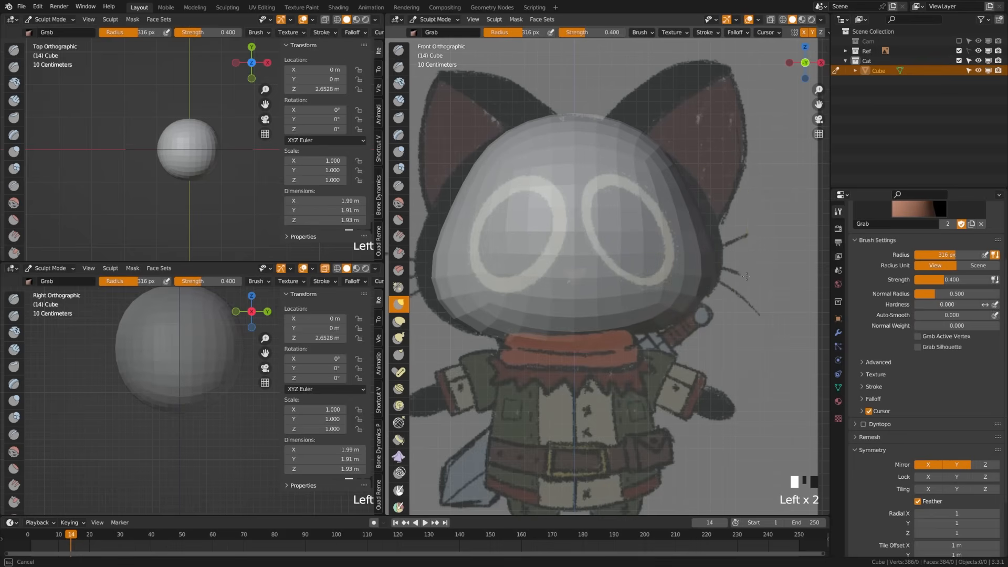
drag(840, 323, 671, 316)
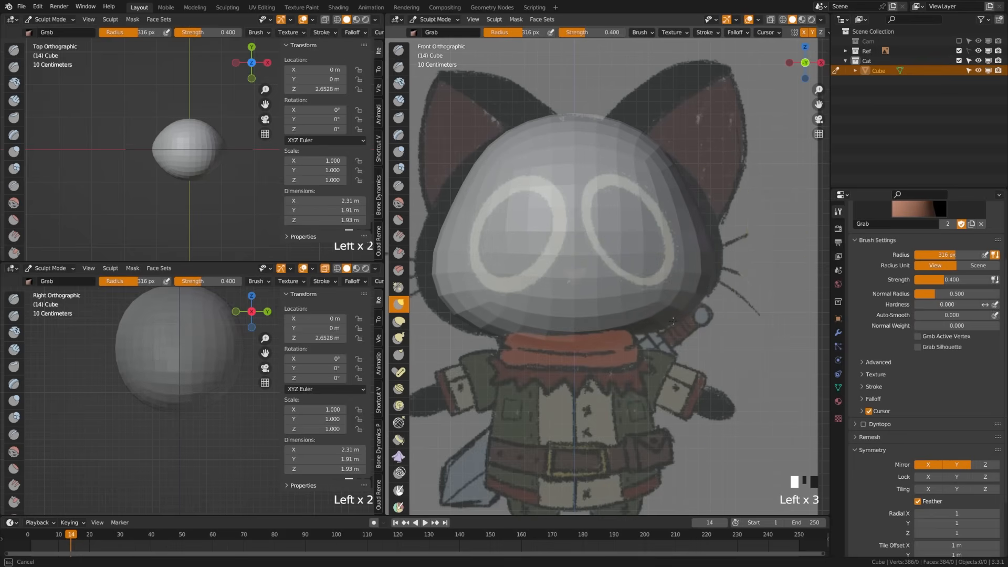
mouse_move(567, 324)
mouse_down()
mouse_move(579, 349)
mouse_move(579, 338)
mouse_up()
drag(712, 244, 725, 243)
mouse_move(691, 191)
mouse_down()
mouse_move(712, 187)
mouse_move(713, 302)
mouse_move(707, 286)
mouse_up()
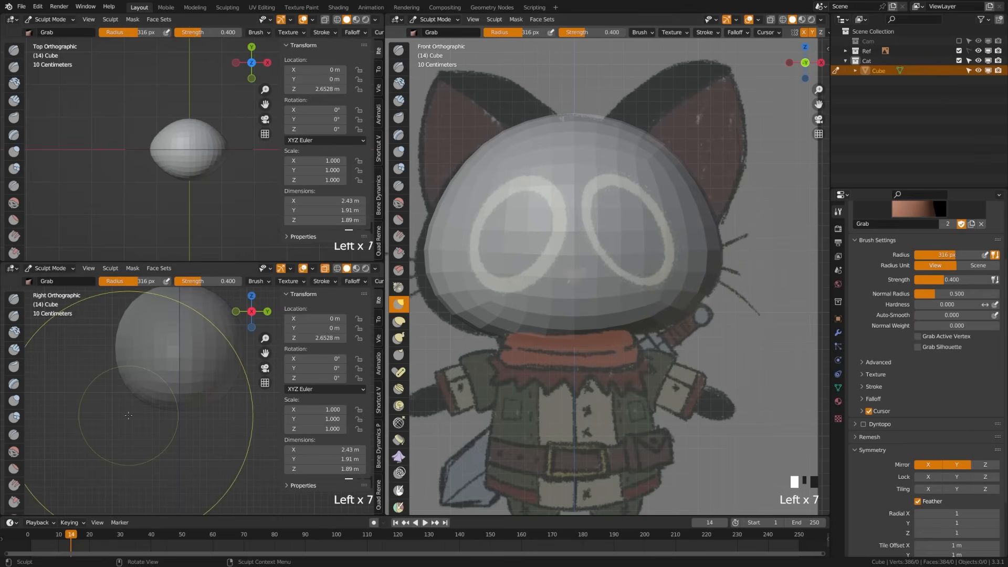
Pull the lower back of the head outward with the mirrored Grab brush in the right side view.
key(n)
shift+middle_drag(168, 394, 208, 412)
scroll(261, 430, up, 1)
drag(262, 427, 265, 426)
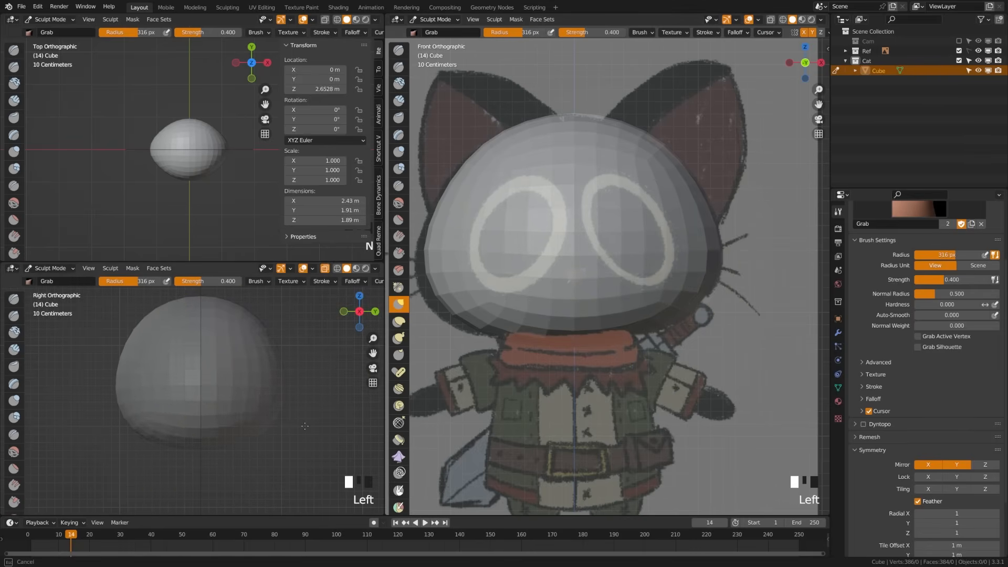
drag(304, 427, 306, 426)
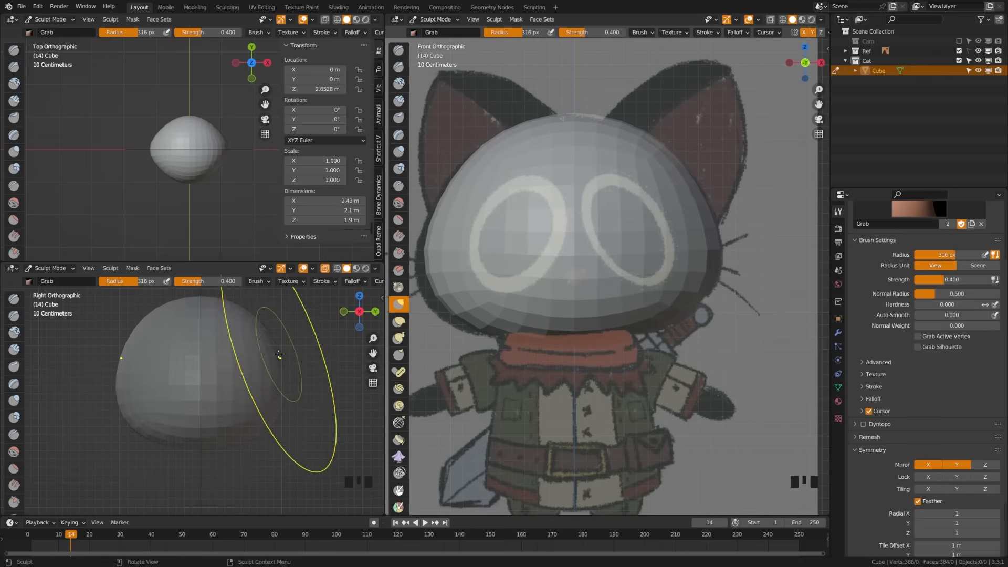
Undo the last grab stroke on the back of the head and turn off Y-axis mirroring.
drag(282, 357, 271, 371)
key(ctrl+z)
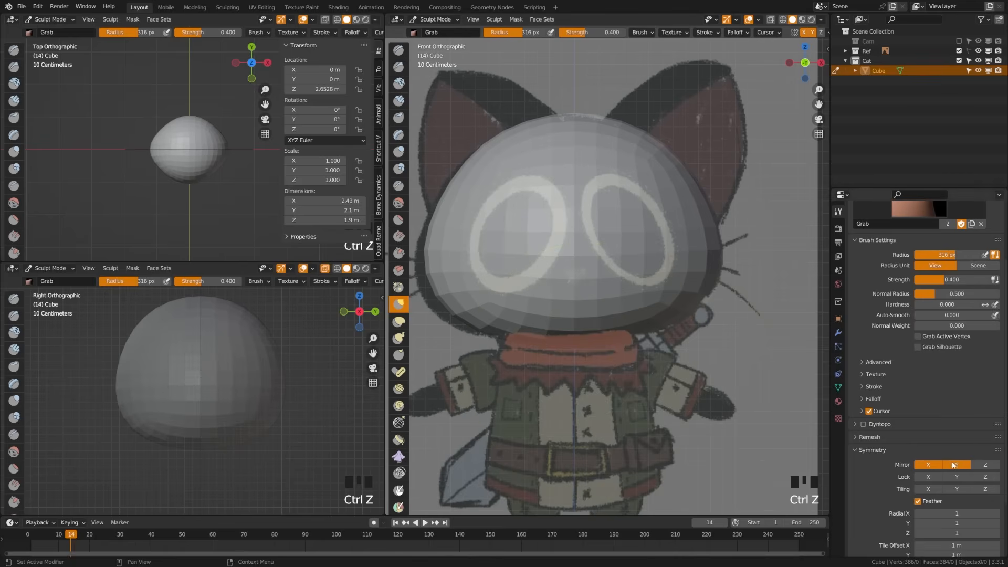
click(954, 465)
Reshape the back, upper front and lower front of the head's side profile with the Grab brush.
drag(278, 376, 273, 394)
drag(158, 316, 145, 315)
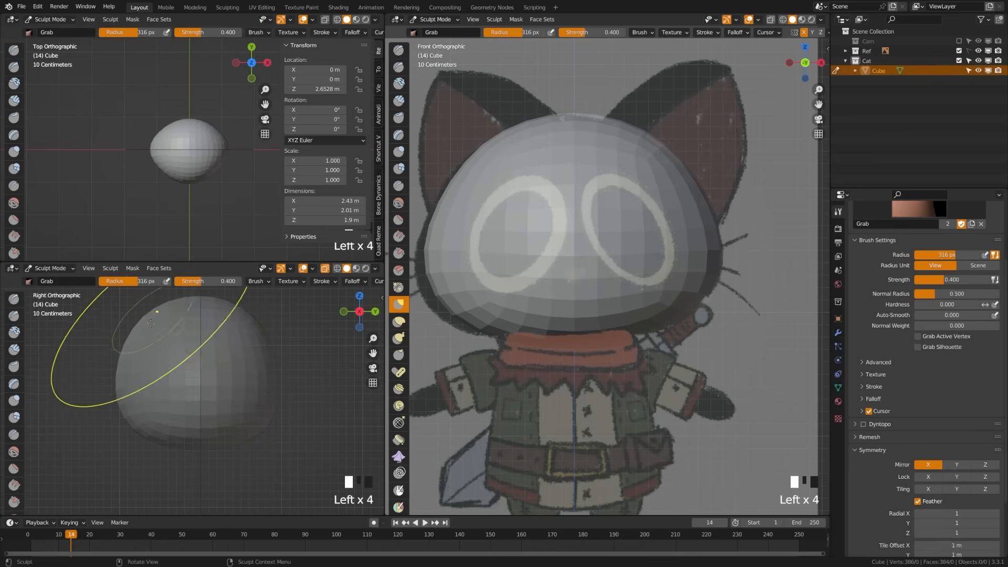
mouse_move(138, 415)
mouse_down()
mouse_move(133, 402)
mouse_move(137, 410)
mouse_up()
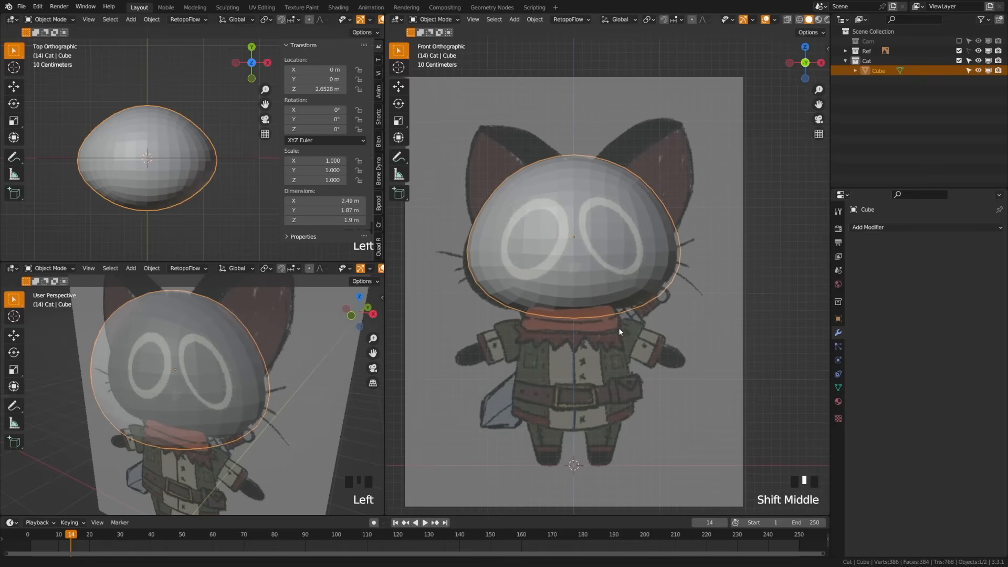
Apply smooth shading to the head mesh.
drag(625, 339, 622, 329)
right_click(583, 263)
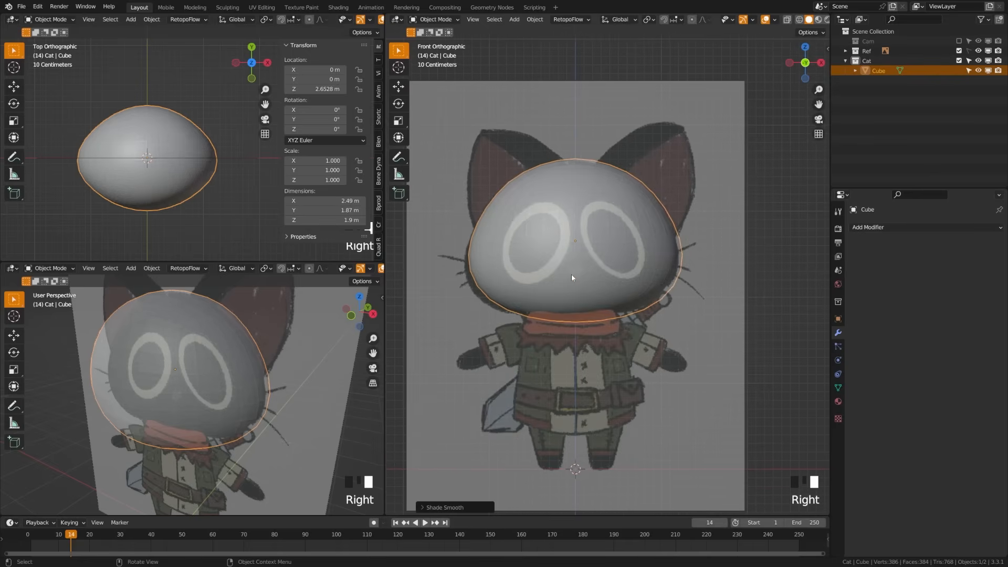
Add a cube, move it up over the head at about X 0.39 m, Z 2.81 m, and give it a level 2 Subdivision modifier.
key(alt+a)
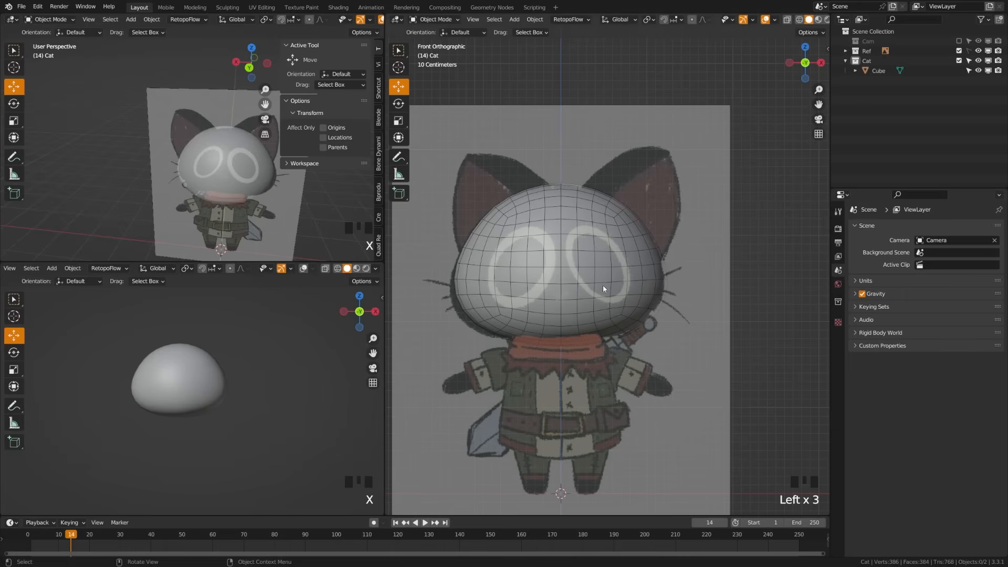
key(shift+a)
mouse_move(594, 340)
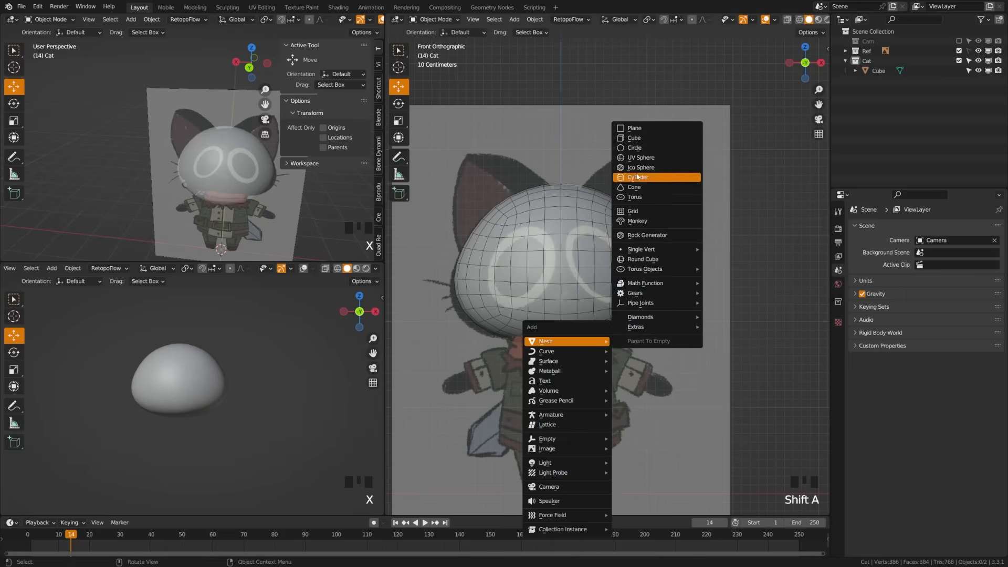
click(658, 138)
shift+middle_drag(588, 512, 588, 428)
key(g)
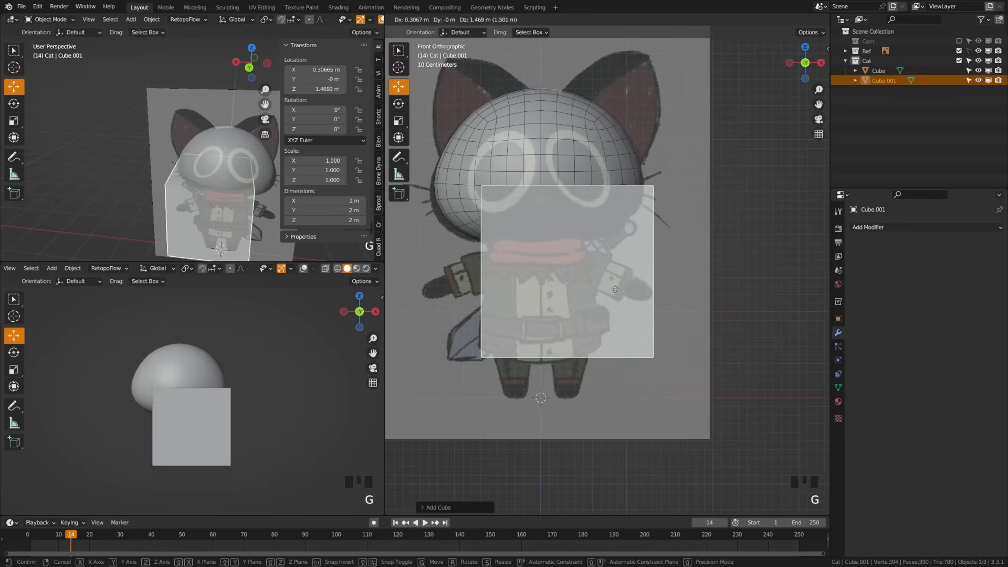
click(621, 175)
shift+middle_drag(620, 175, 633, 319)
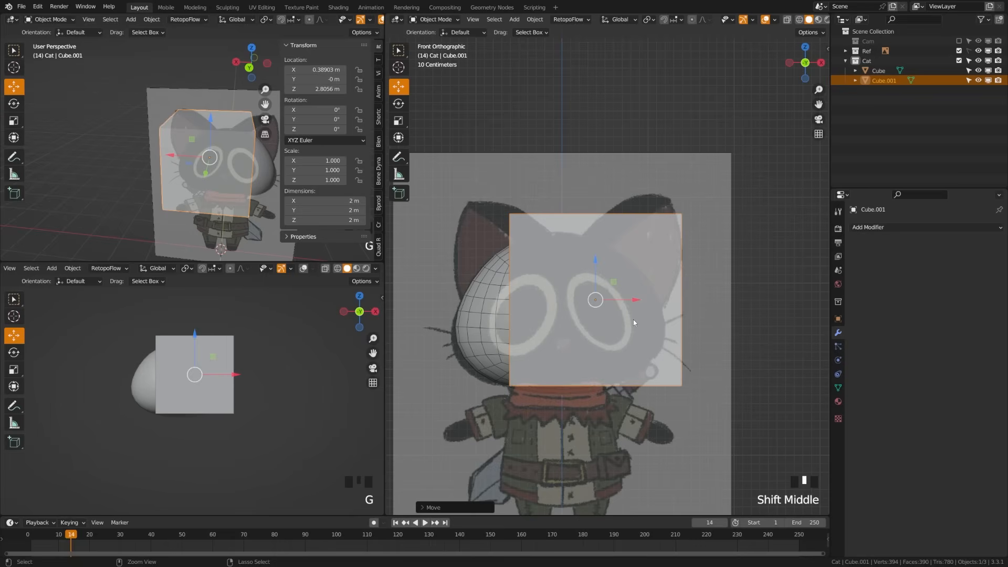
key(ctrl+3)
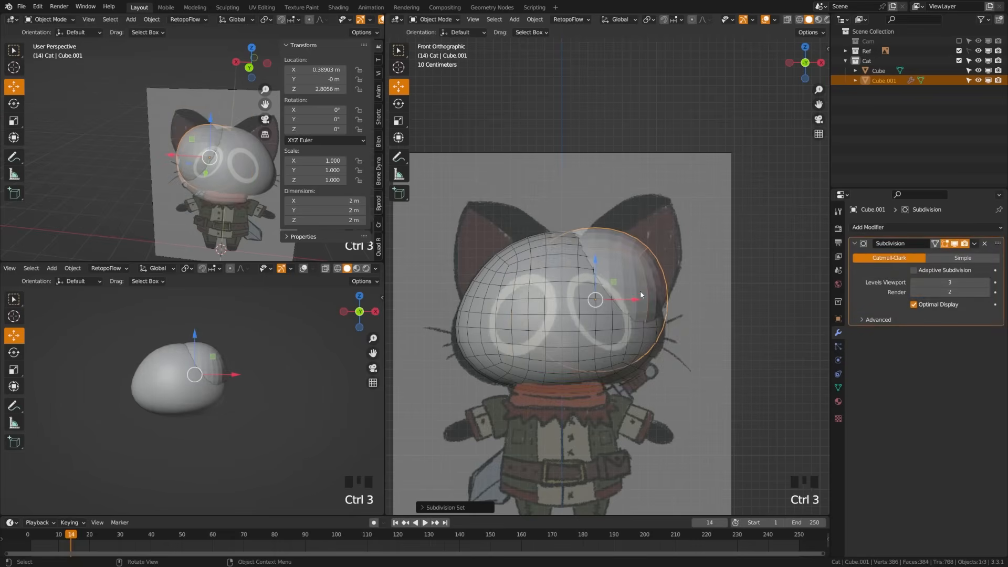
key(ctrl+2)
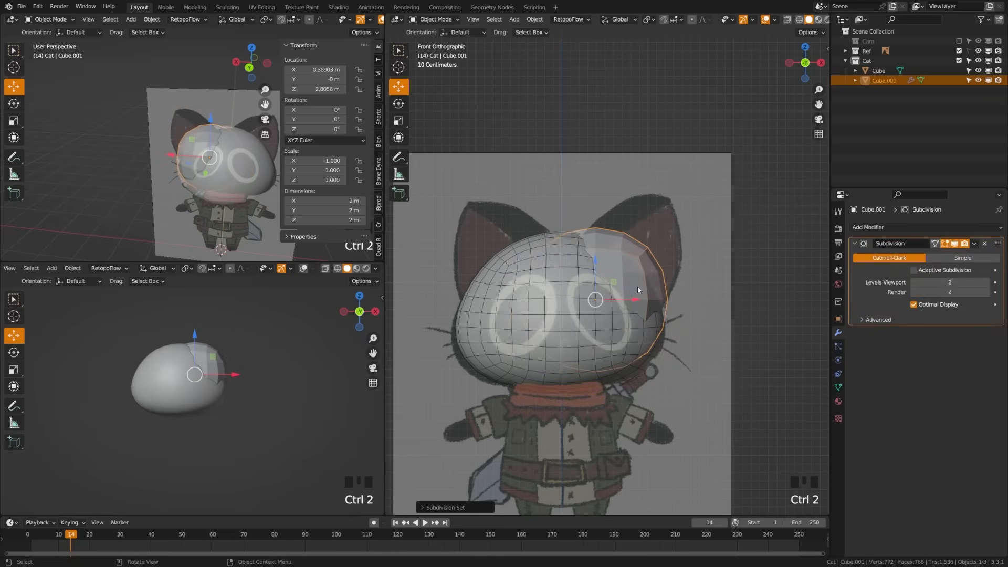
Place the rounded cube over the reference's right-hand ear at about X 0.70 m, Z 3.41 m, rotated about 46° in the front view.
key(g)
click(698, 259)
key(r)
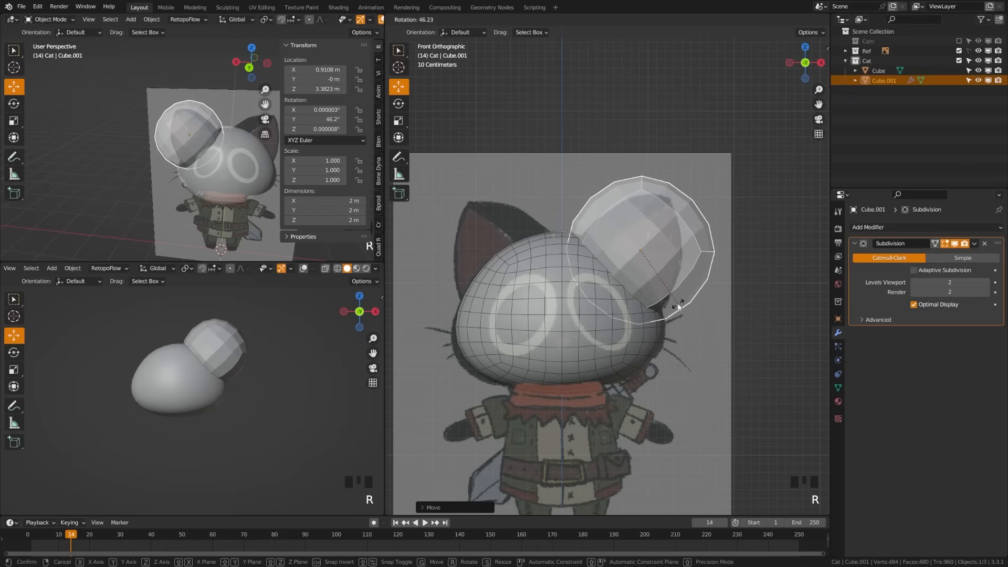
click(677, 301)
key(g)
click(672, 277)
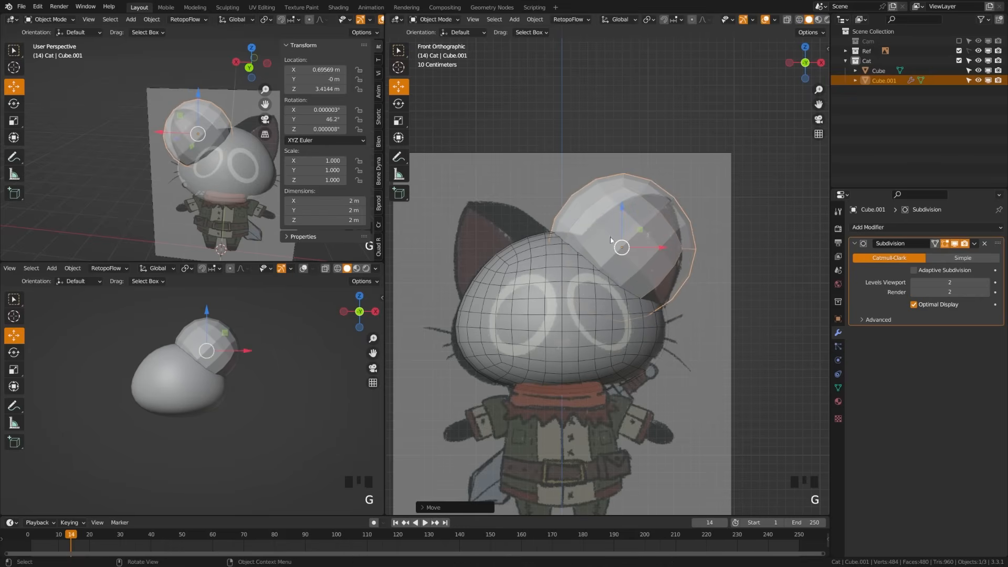
Switch to the combined Transform tool with Local orientation and tilt the ear shape slightly around its local Z axis.
click(395, 137)
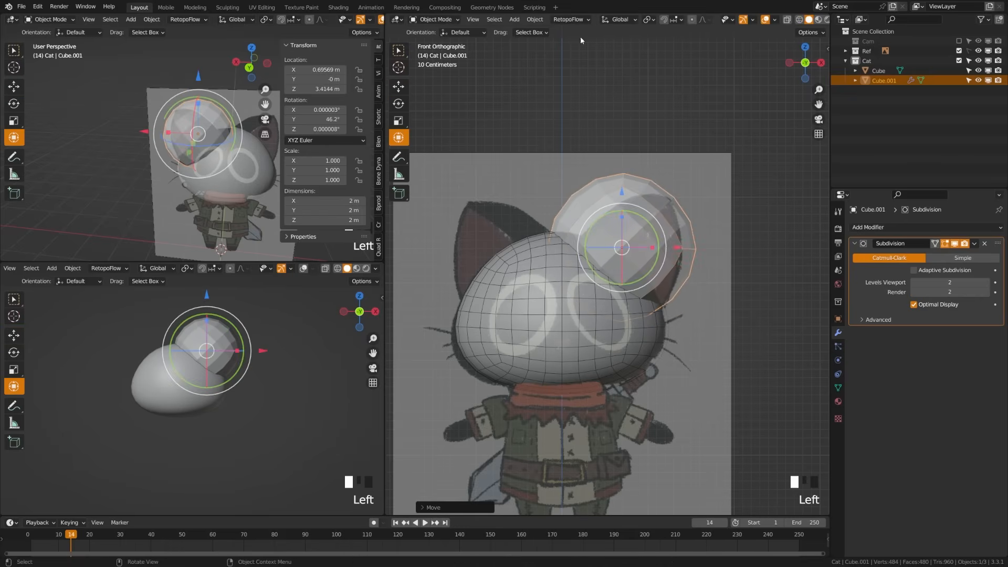
click(621, 22)
click(615, 61)
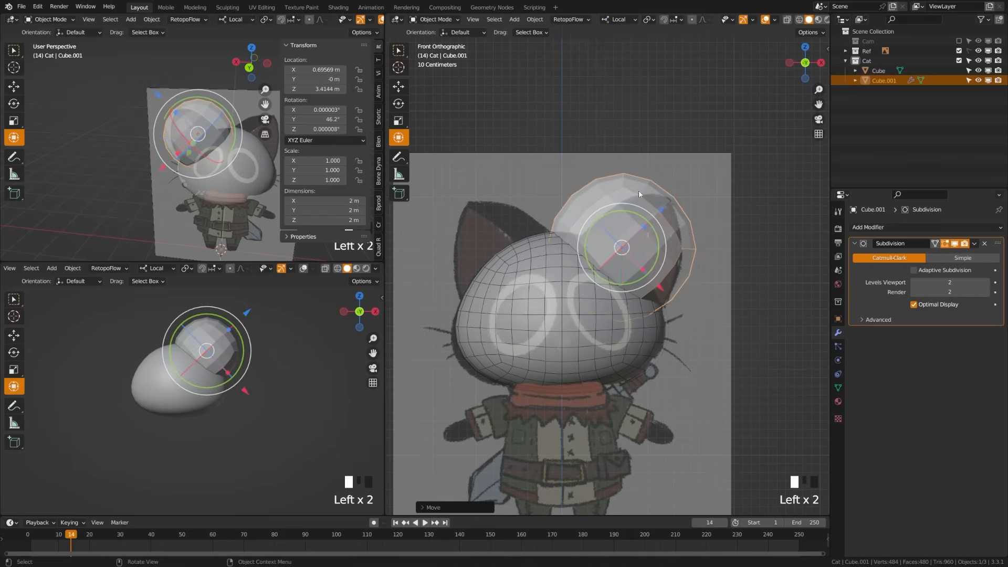
click(612, 238)
key(ctrl+z)
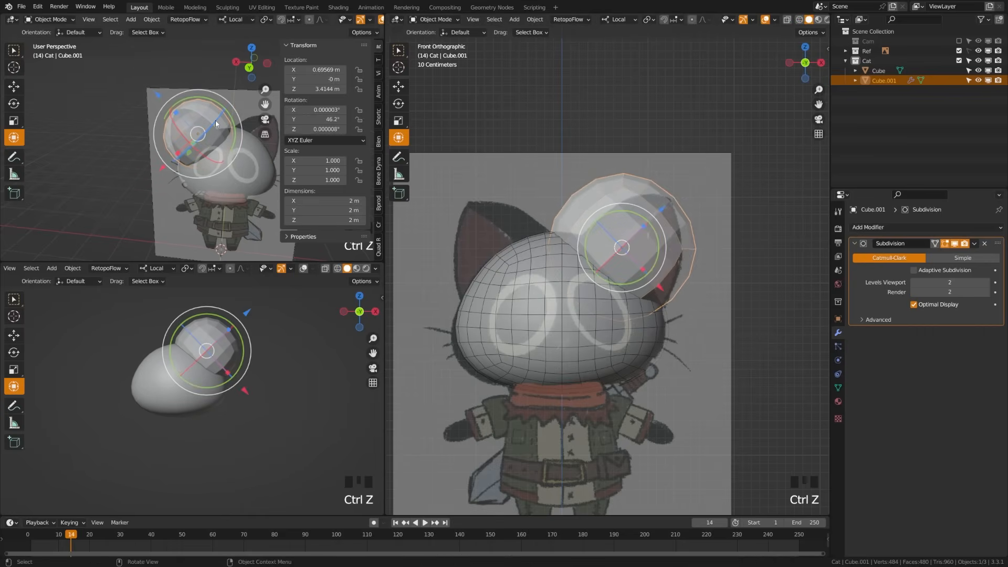
mouse_move(215, 121)
mouse_down()
mouse_move(229, 120)
mouse_move(218, 125)
mouse_up()
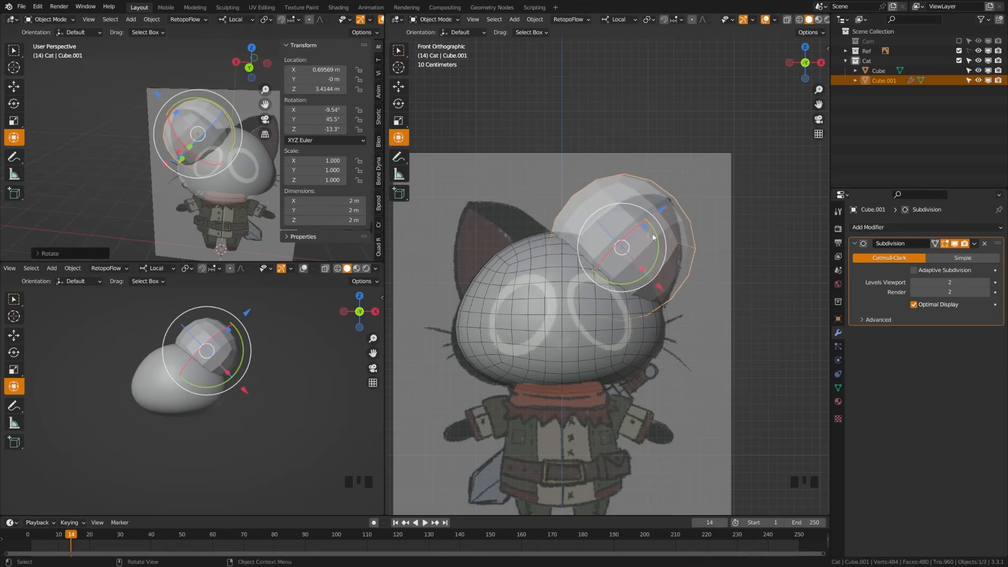
Convert the ear shape to a mesh so its subdivision becomes real geometry.
scroll(654, 237, up, 2)
shift+middle_drag(653, 237, 683, 265)
key(Tab)
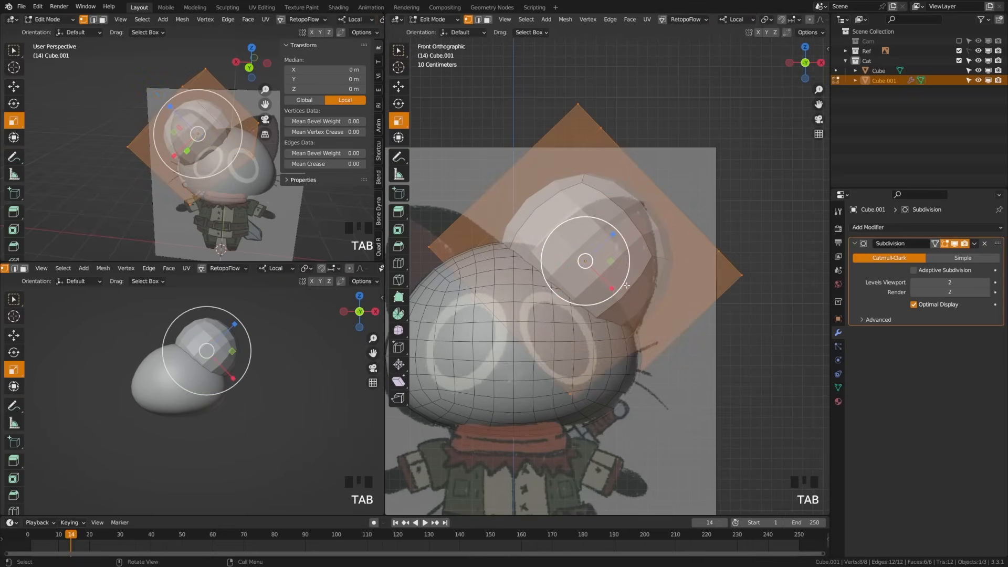
key(a)
key(Tab)
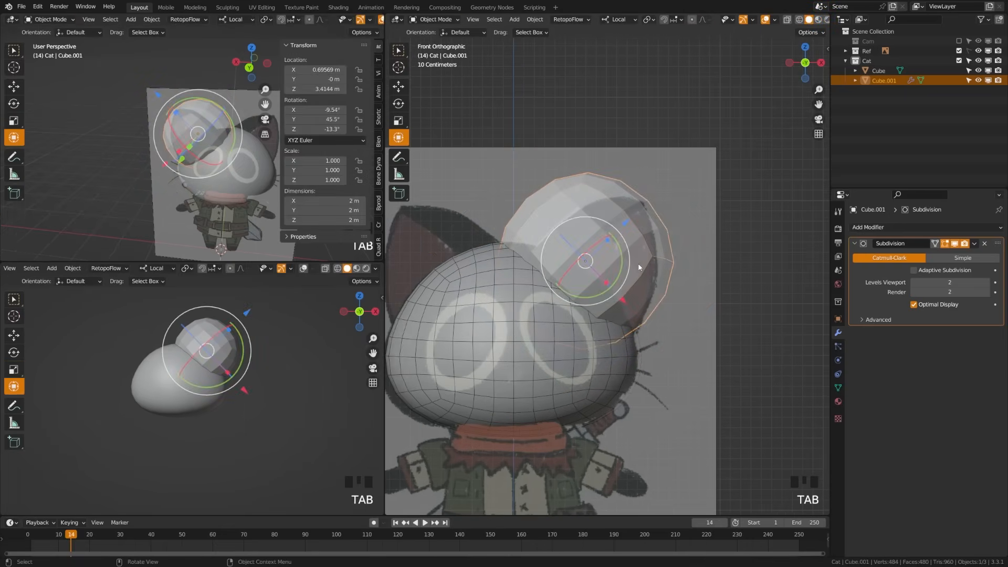
key(space)
text(conve)
key(Return)
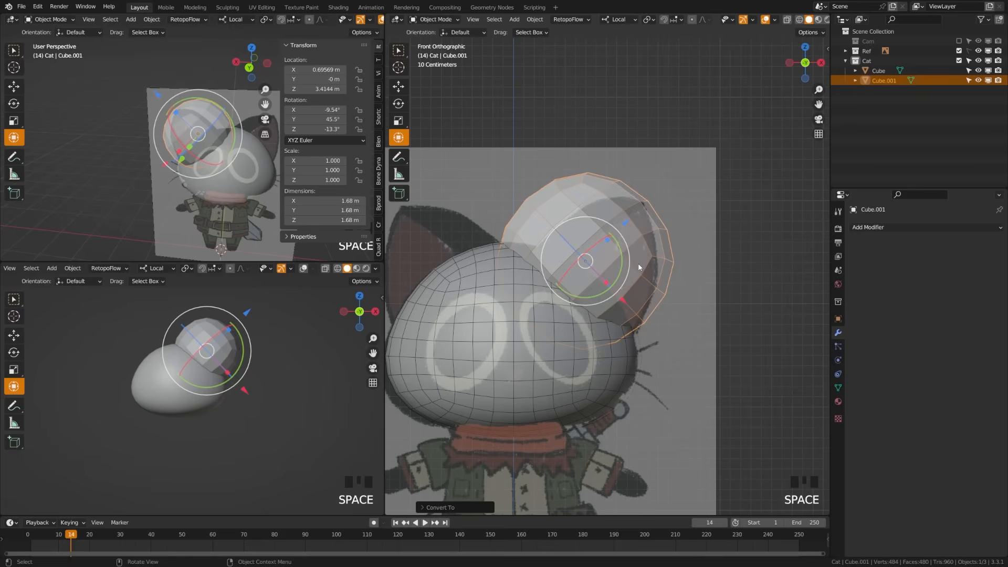
Rip the ear sphere along its middle edge loop and delete the faces of the outer half.
key(a)
key(Tab)
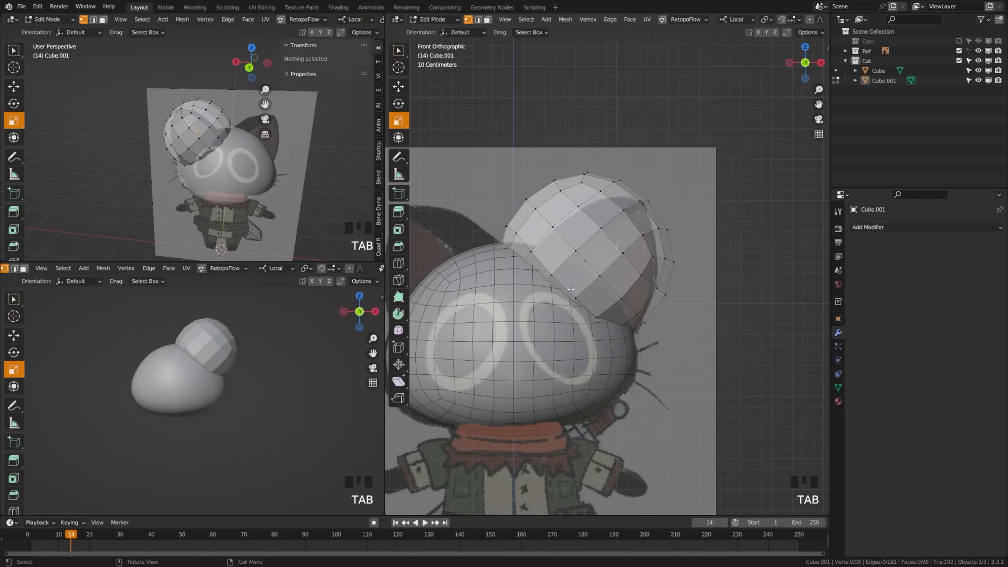
key(2)
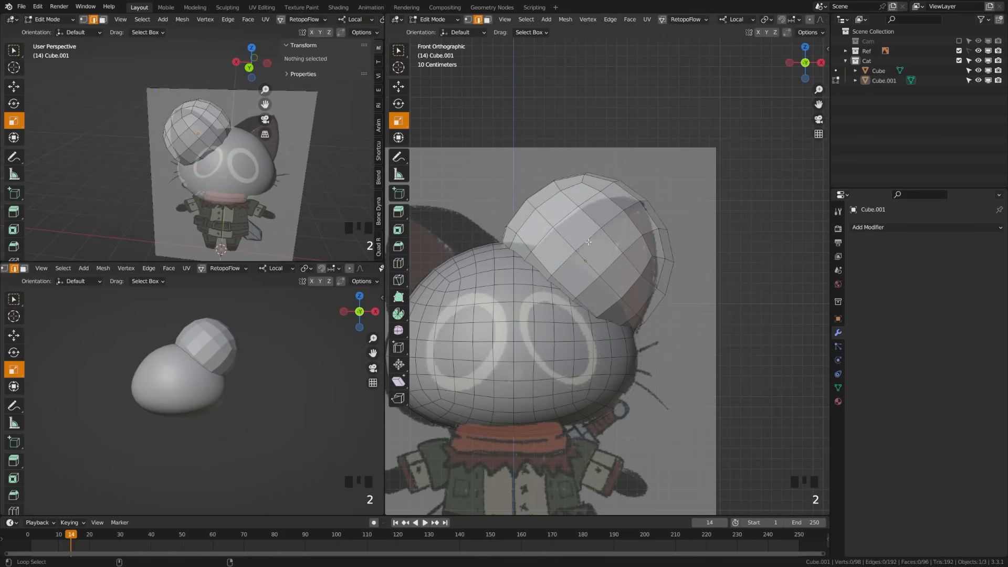
alt+shift+click(612, 258)
key(v)
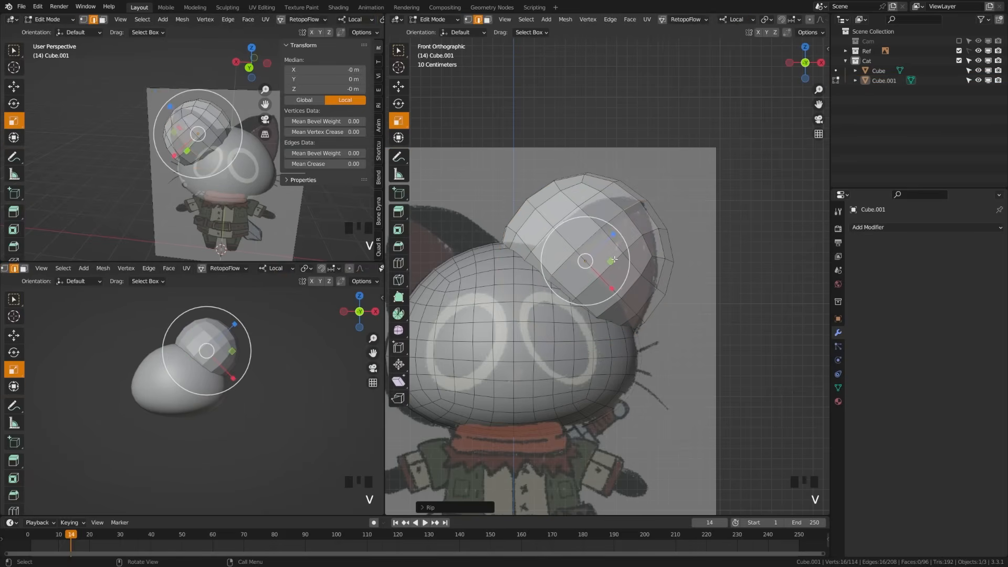
key(a)
key(l)
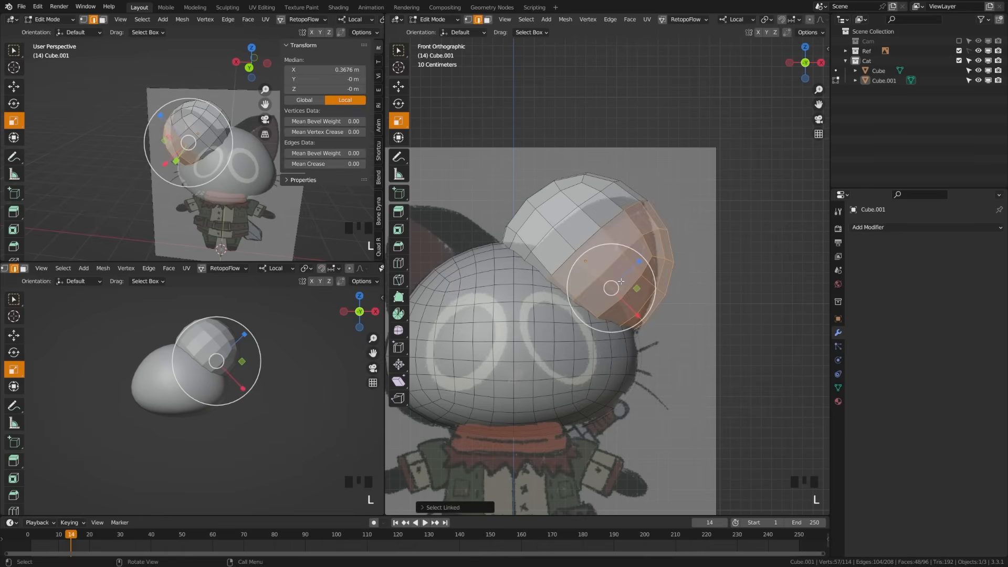
key(x)
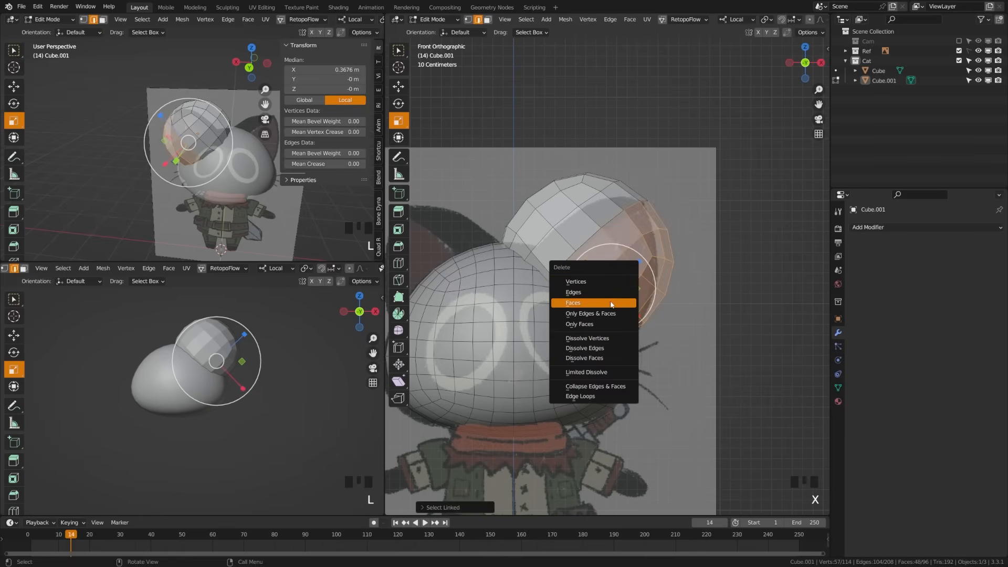
click(612, 303)
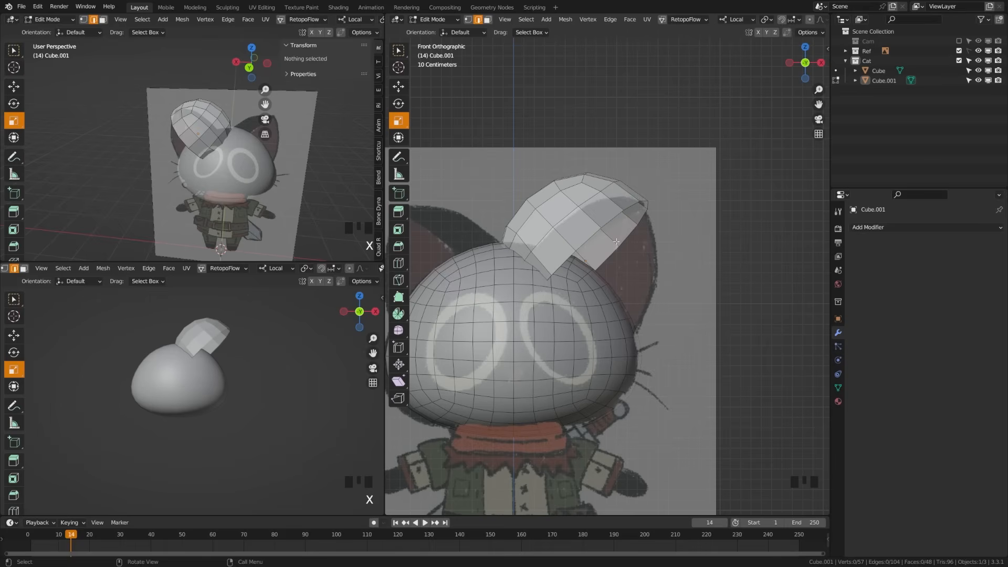
Fill the open rim of the half sphere with a face and bevel the rim edges.
alt+shift+click(609, 270)
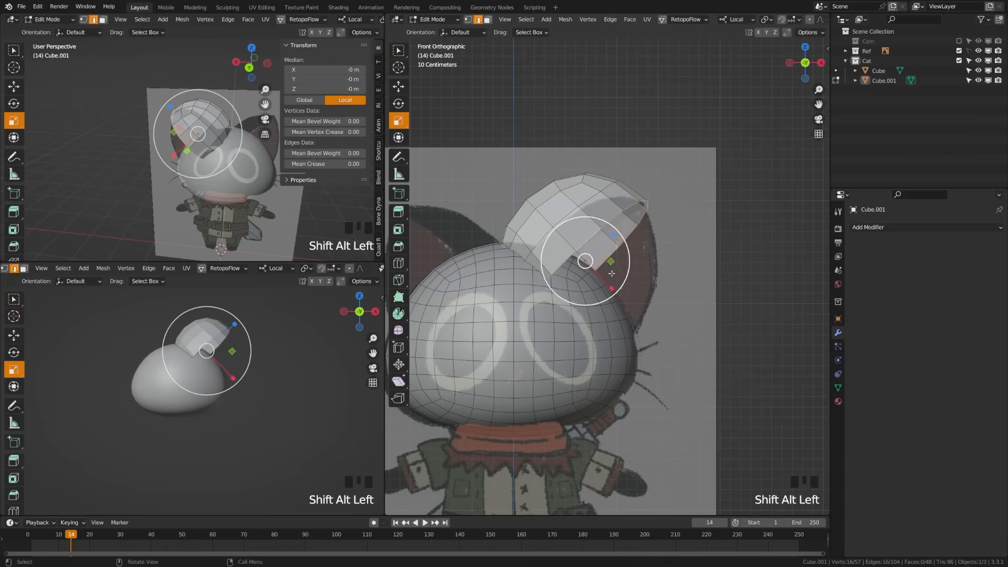
key(f)
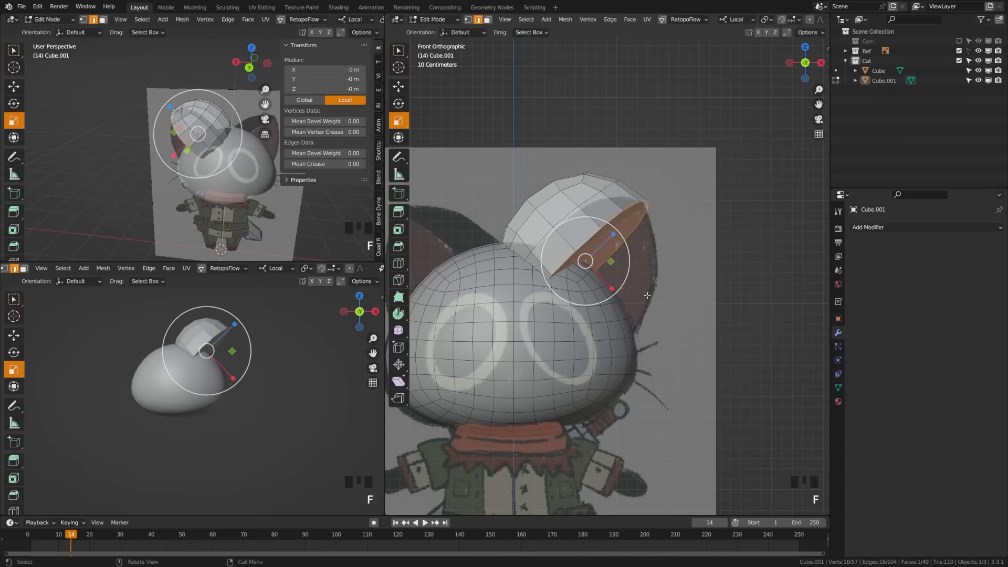
key(ctrl+b)
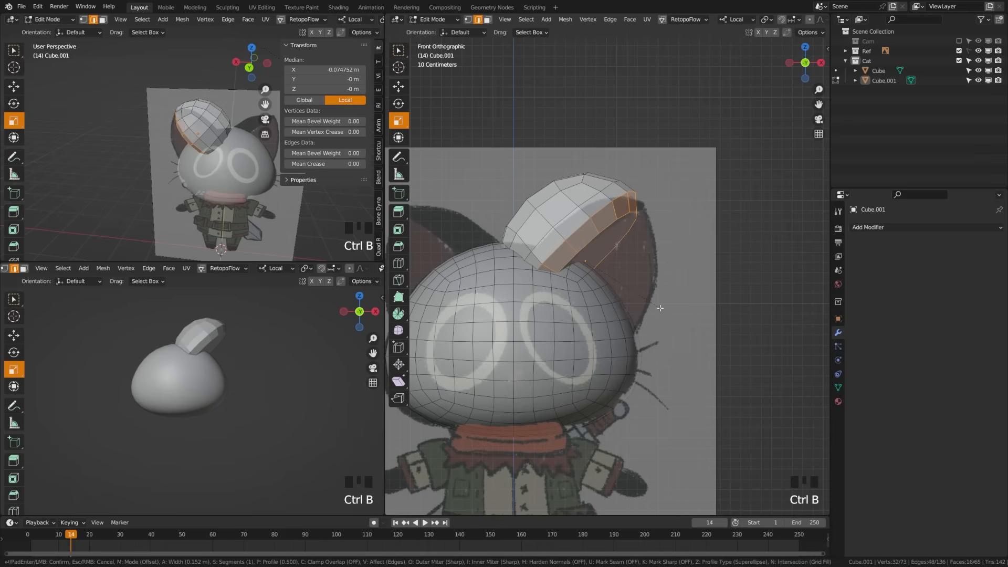
click(658, 307)
key(a)
key(a)
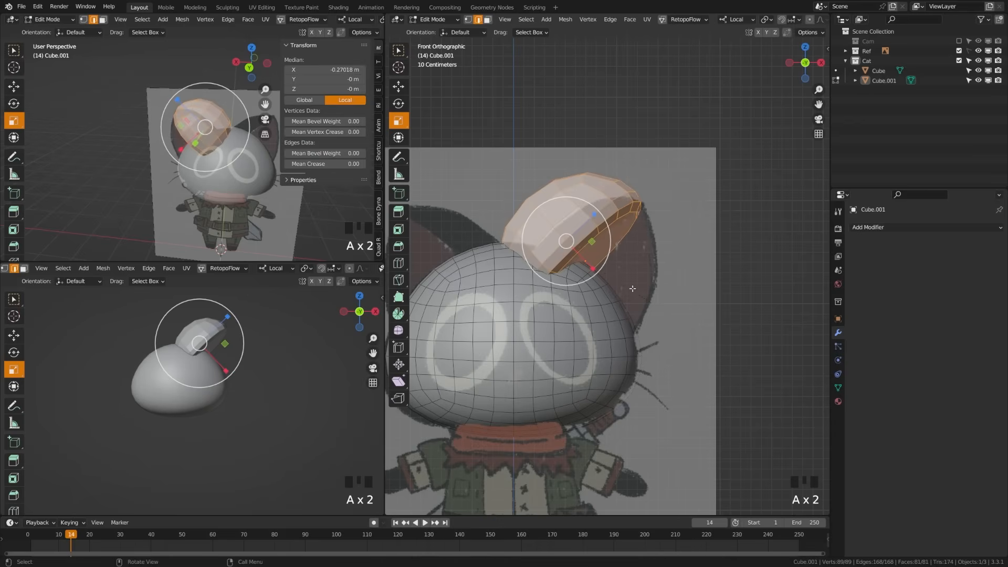
key(Tab)
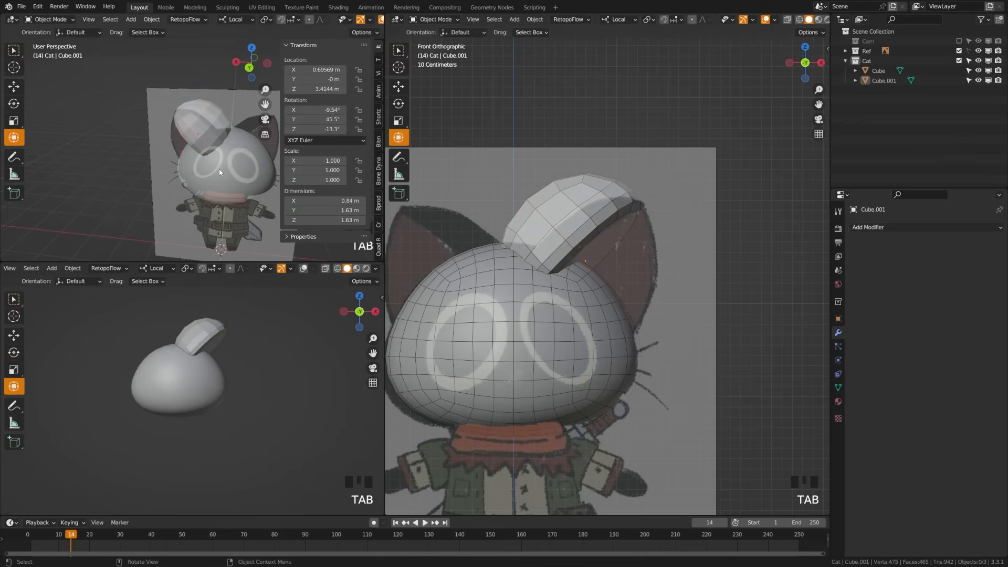
Rotate the half sphere freely until its flat side faces forward, and move it onto the reference ear at about X 0.99 m, Z 3.17 m.
key(KP_7)
scroll(210, 174, up, 3)
click(188, 188)
key(r)
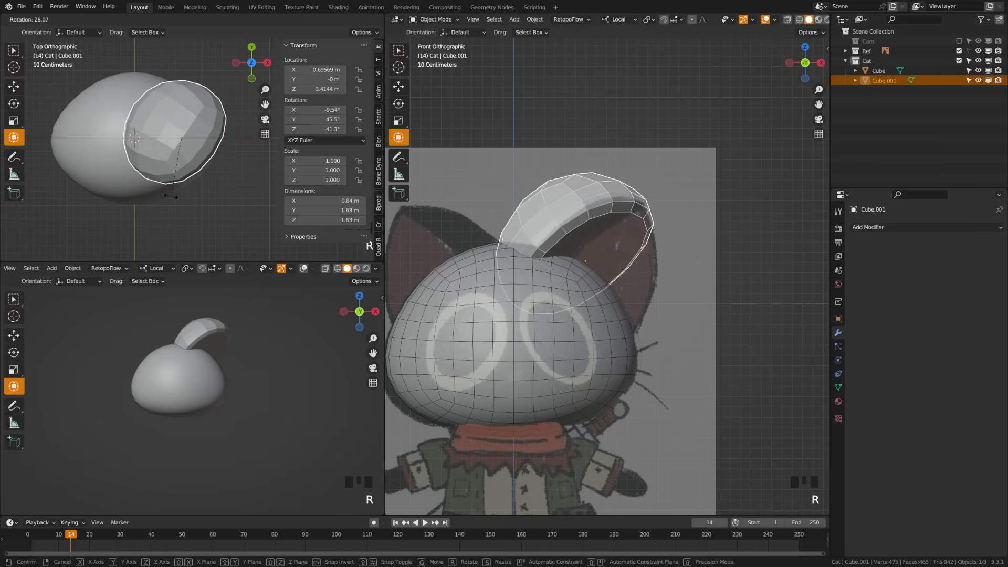
right_click(186, 246)
key(r)
key(r)
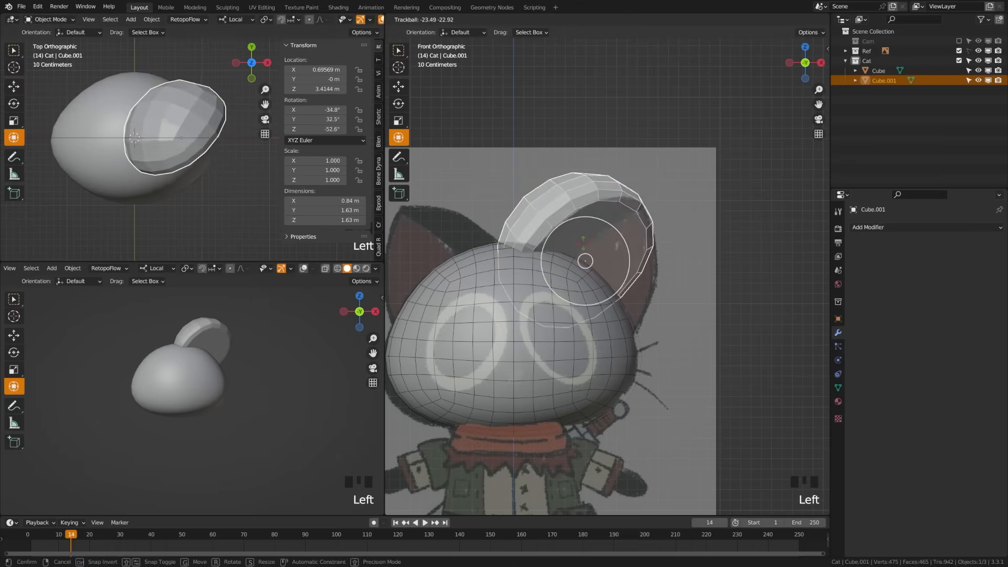
click(587, 246)
key(g)
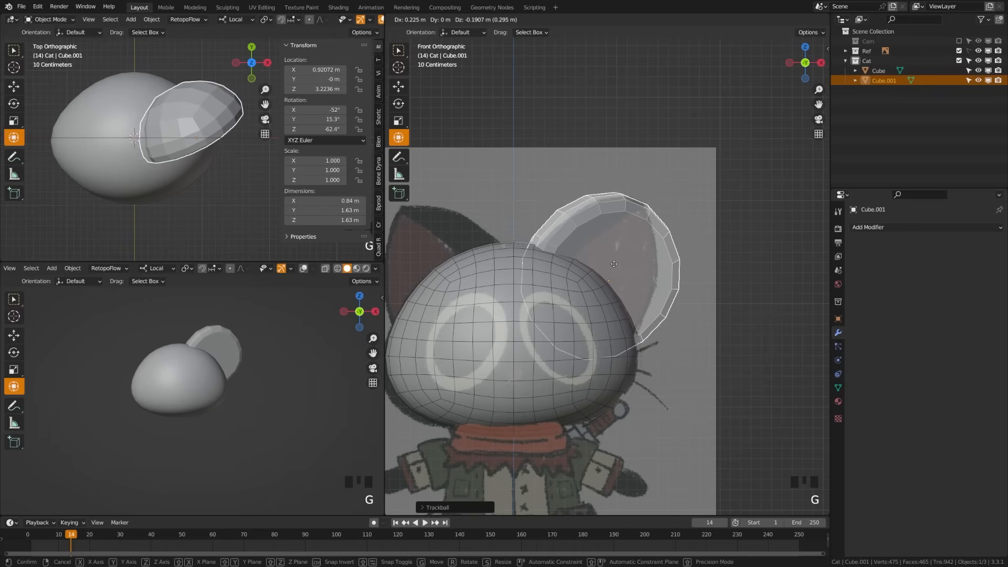
click(621, 270)
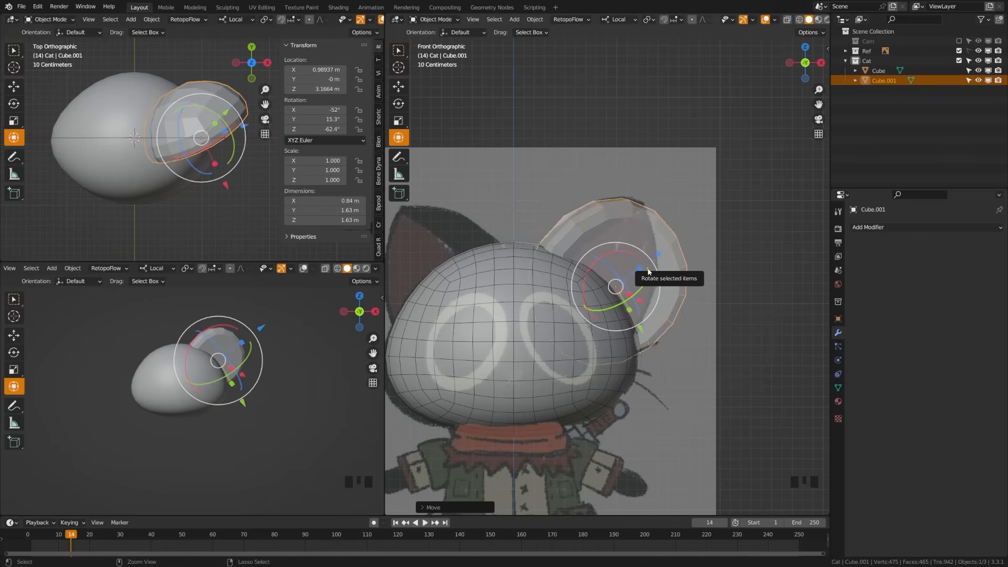
Add a Subdivision modifier with viewport level 3 to the ear.
key(ctrl+3)
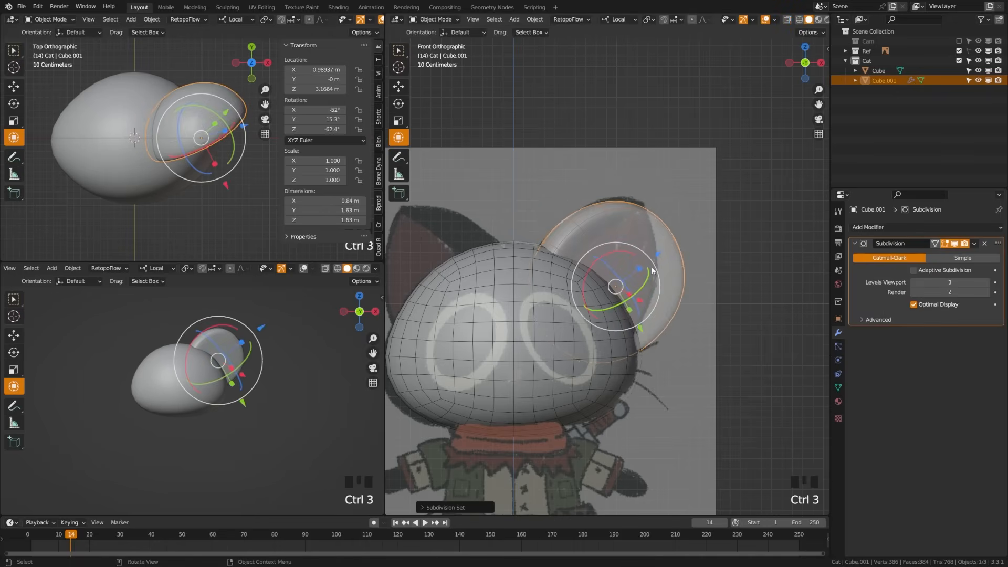
key(Tab)
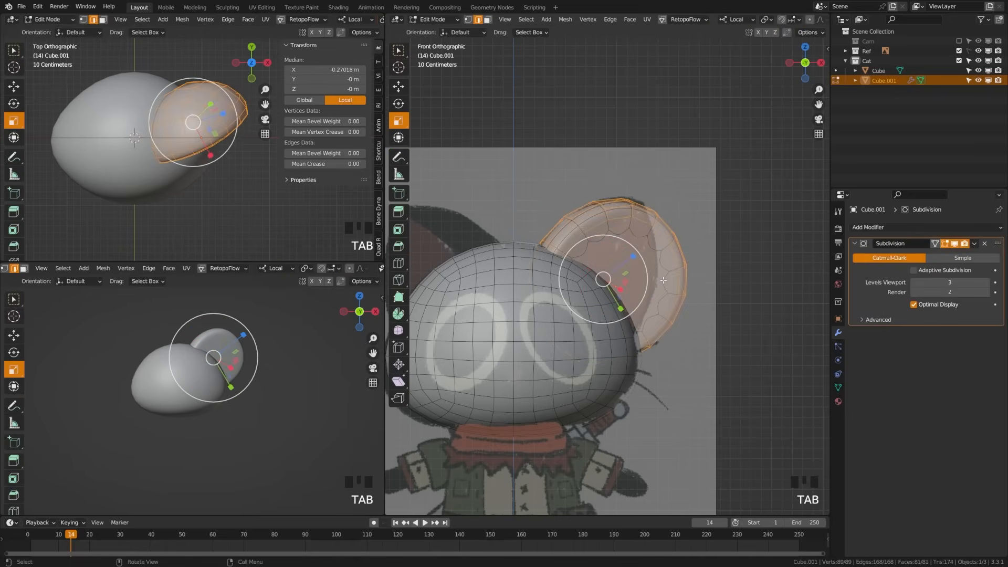
key(1)
In Sculpt Mode, pull the ear's outline onto the reference ear with the Grab brush at a 263 px radius, and save the file.
key(Tab)
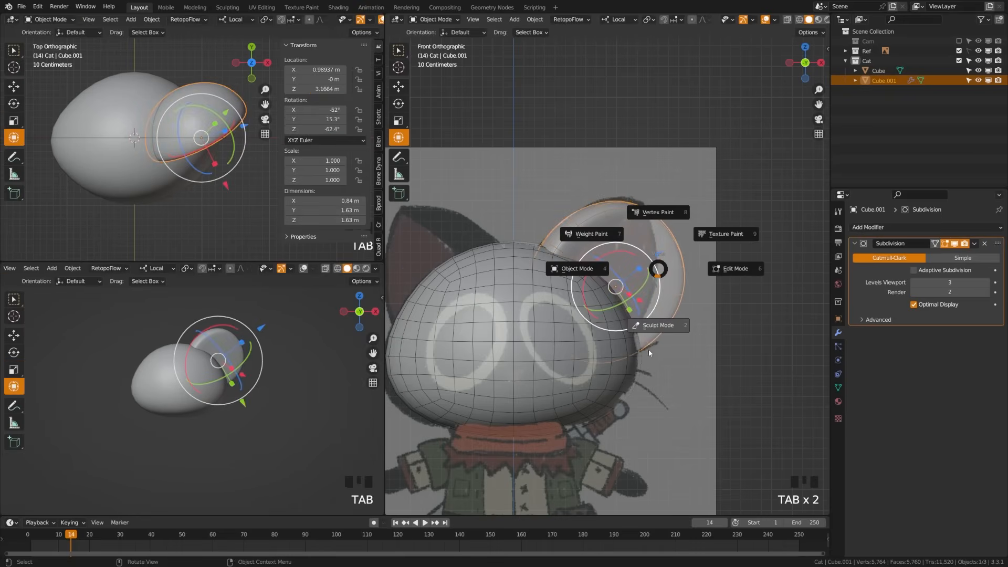
click(651, 336)
key(f)
click(704, 328)
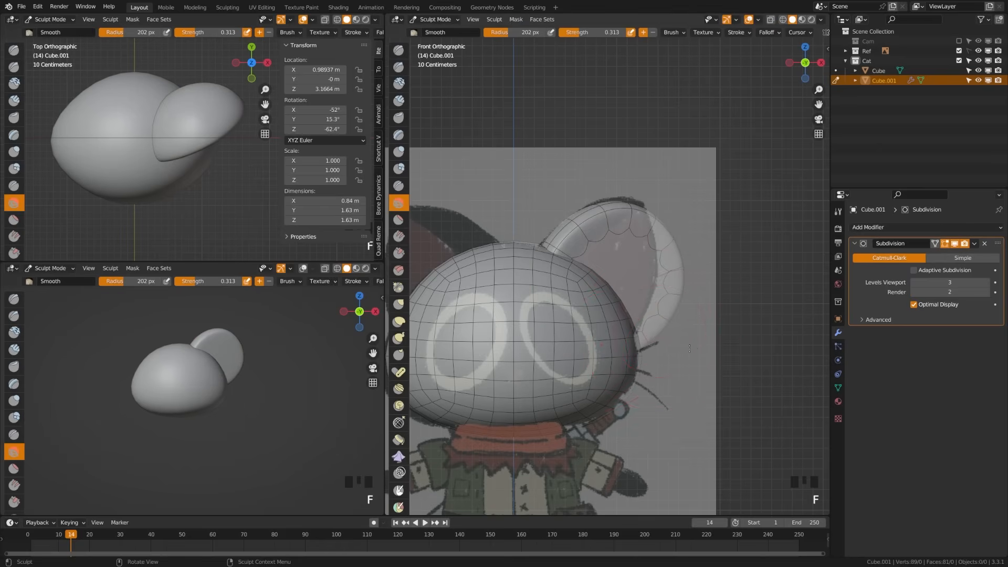
click(399, 304)
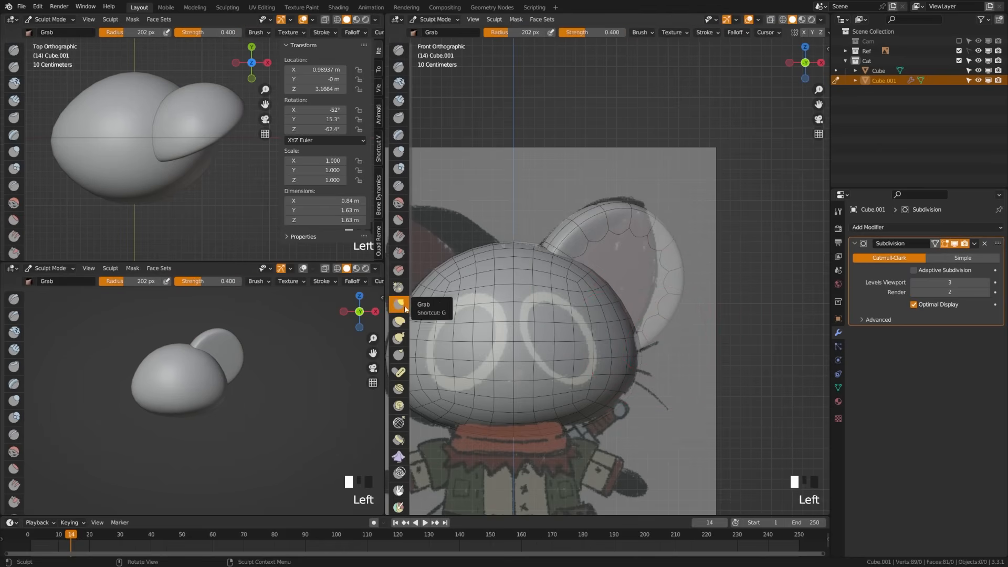
key(f)
click(690, 346)
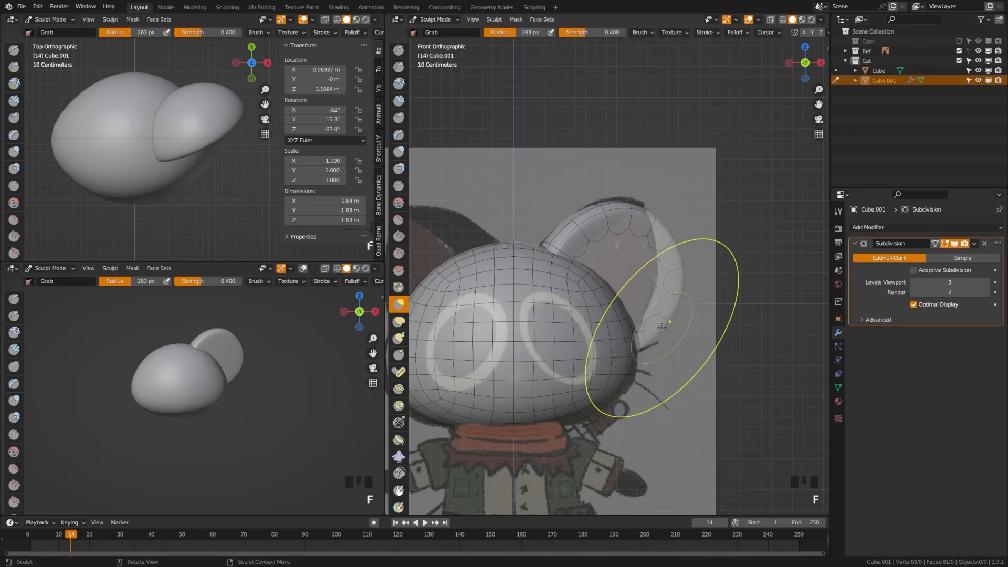
drag(618, 314, 620, 313)
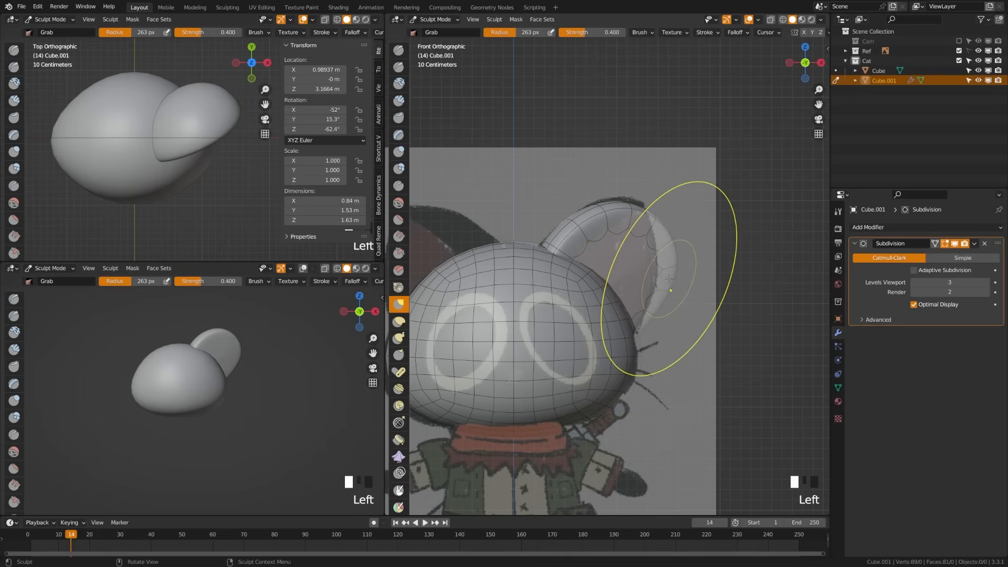
drag(638, 207, 635, 199)
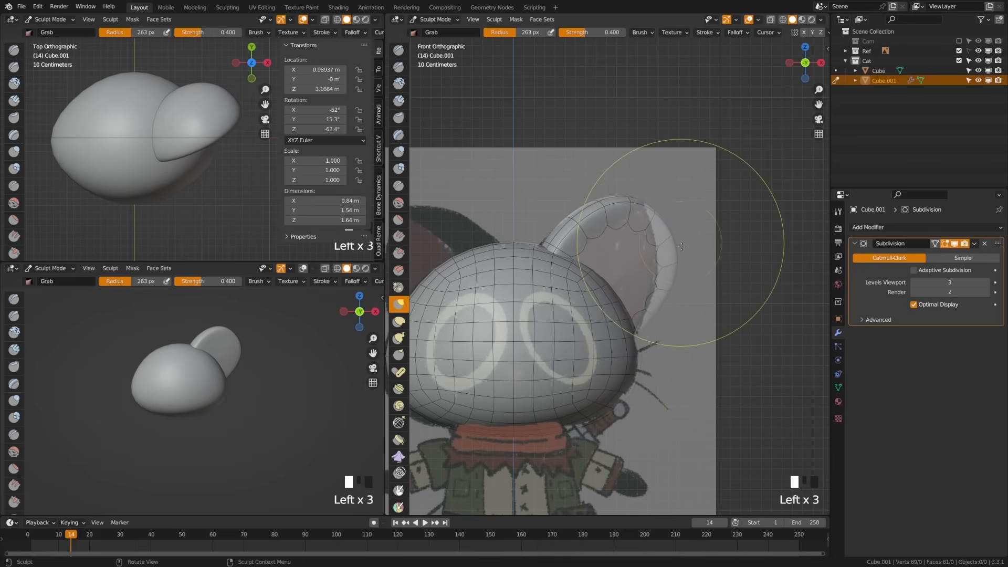
mouse_move(673, 248)
mouse_down()
mouse_move(615, 233)
mouse_move(637, 204)
mouse_up()
drag(541, 243, 545, 250)
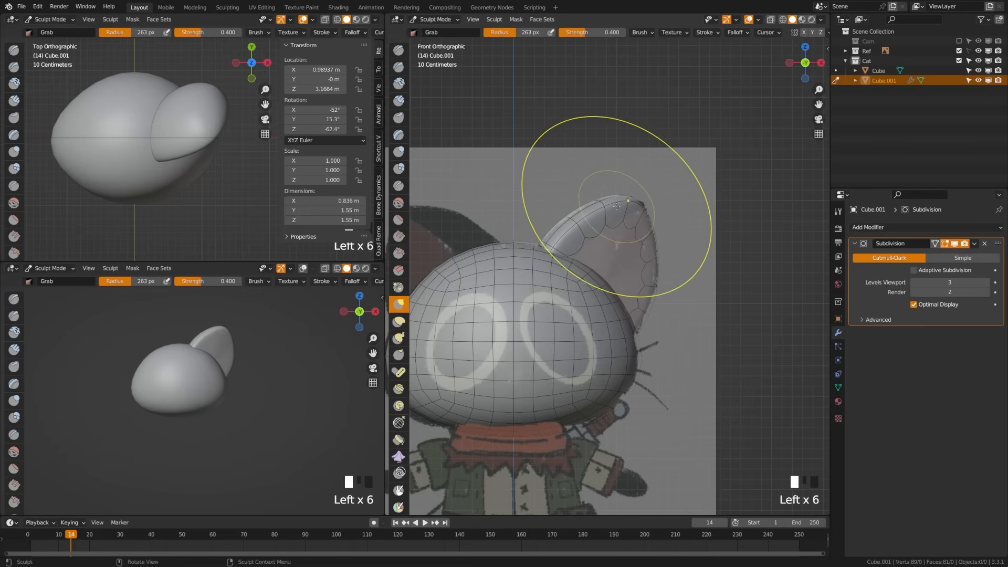
drag(630, 203, 635, 203)
key(ctrl+s)
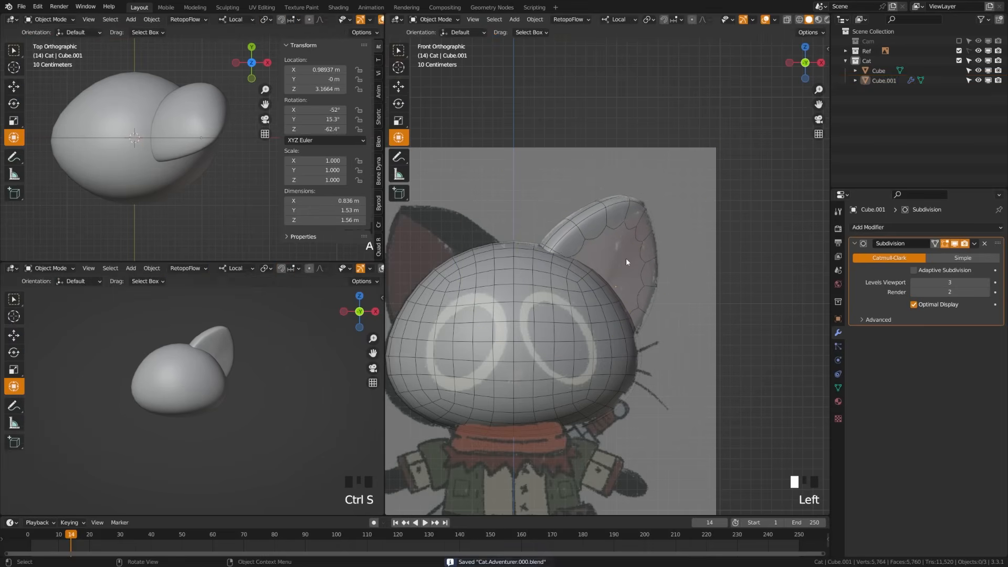
Select the edge loop around the ear's flat front and delete the single large face inside it.
key(Tab)
mouse_move(601, 292)
middle_down()
mouse_move(599, 266)
mouse_move(578, 336)
middle_up()
key(a)
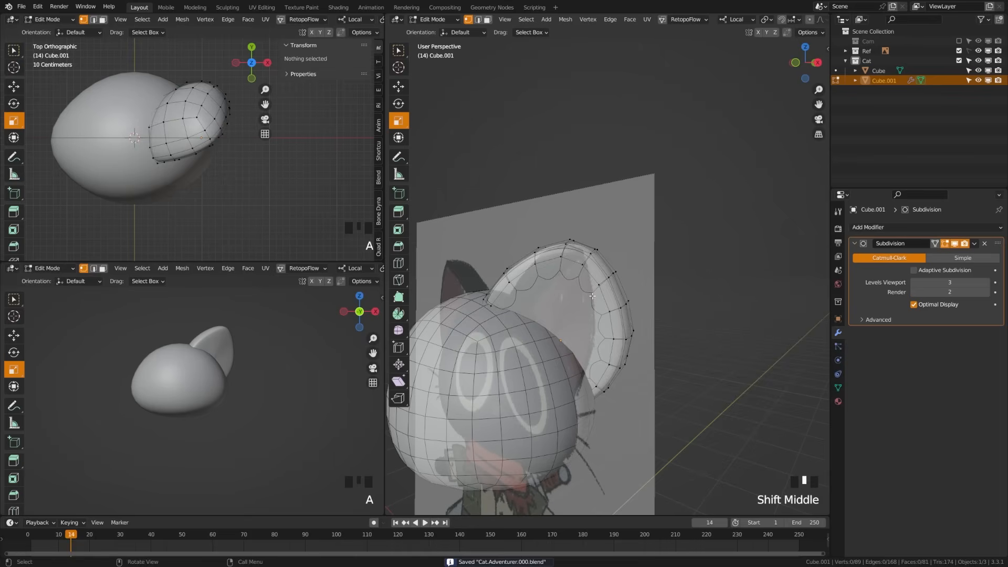
key(2)
alt+shift+click(586, 271)
key(x)
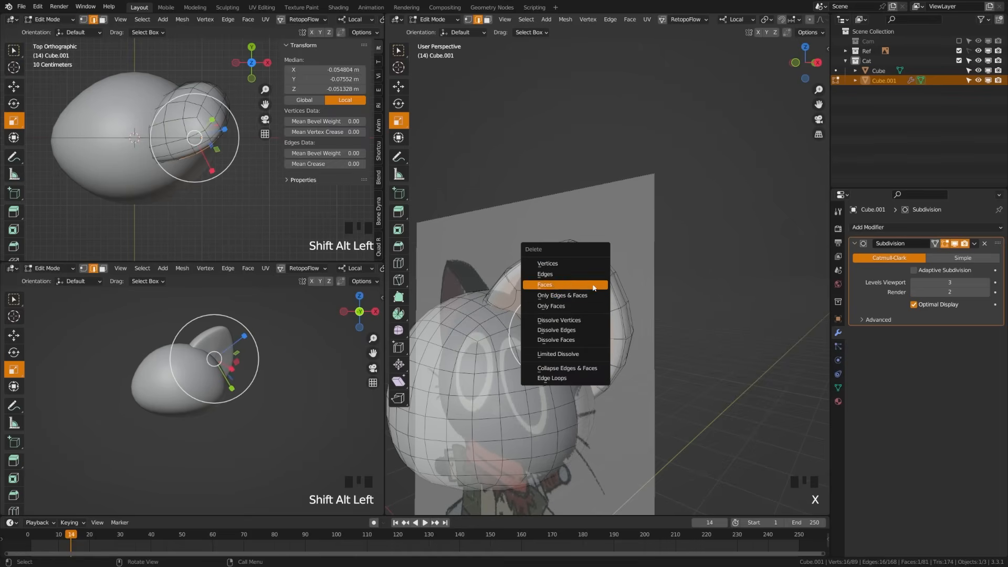
click(586, 297)
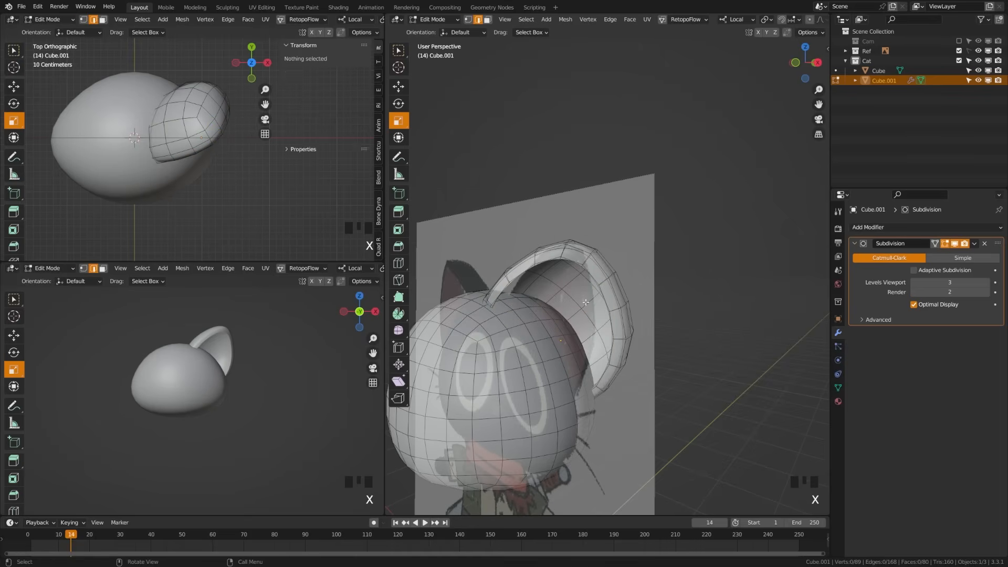
Close the ear's open front loop with Grid Fill, return to Object Mode and save the file.
alt+shift+click(591, 270)
key(space)
text(grid)
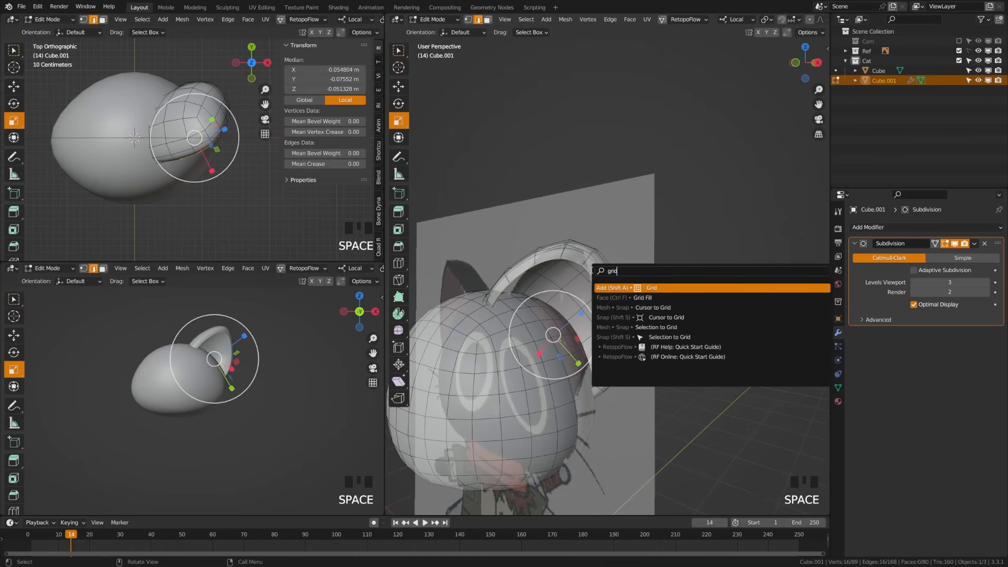
key(Down)
key(Return)
key(a)
key(Tab)
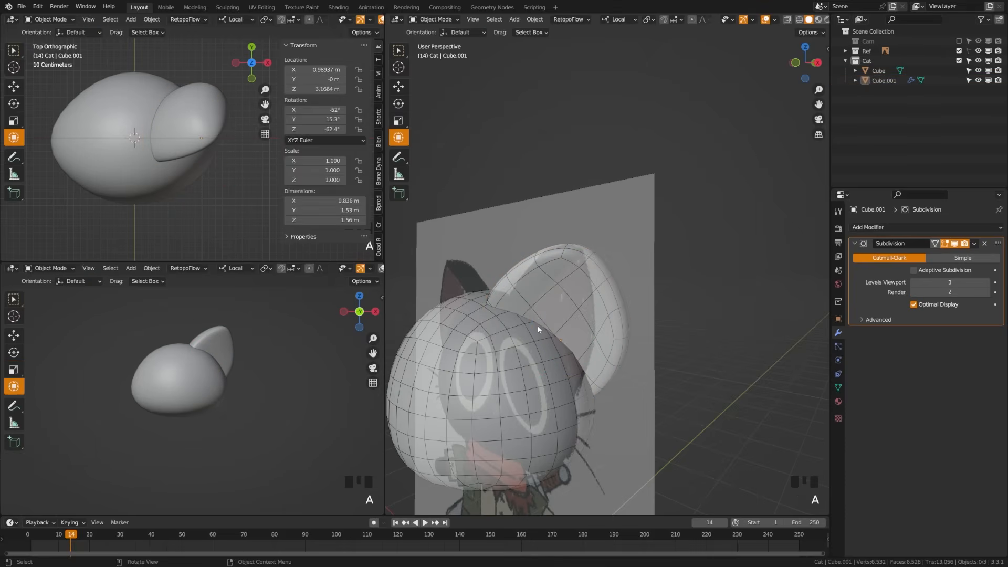
middle_drag(618, 318, 363, 317)
key(ctrl+s)
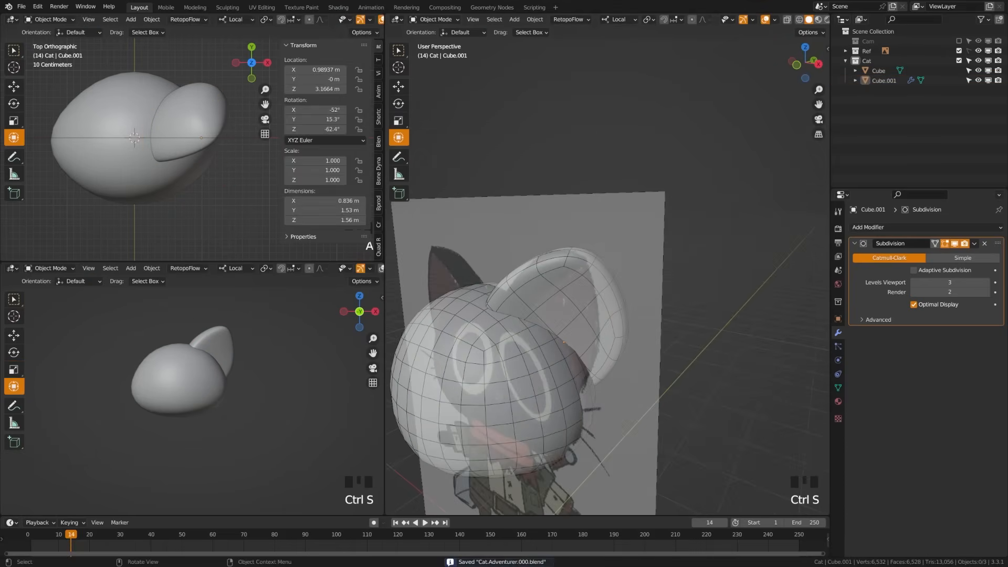
Set the viewport level of the ear's Subdivision modifier to 1 and apply the modifier.
click(572, 266)
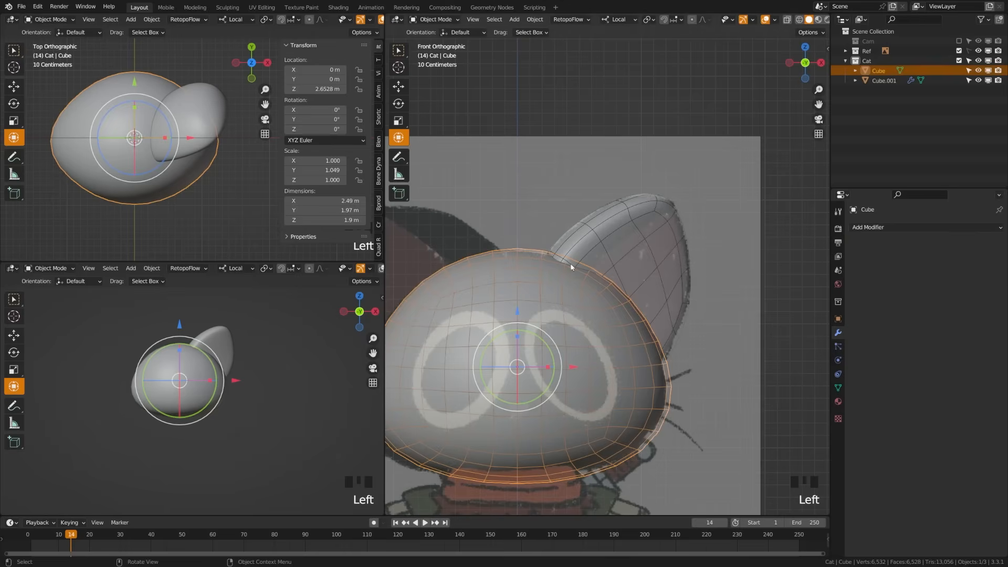
click(620, 247)
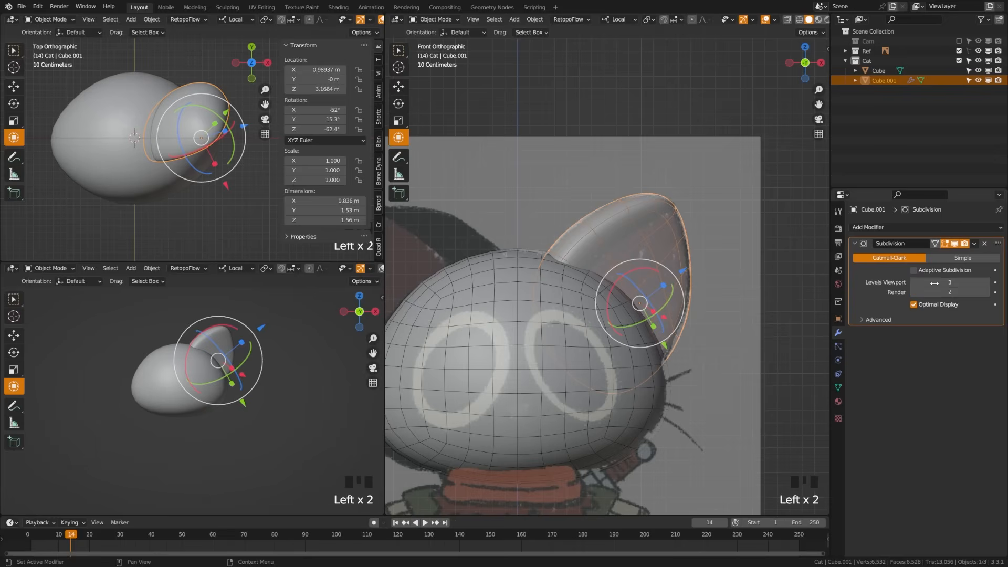
click(915, 282)
click(915, 282)
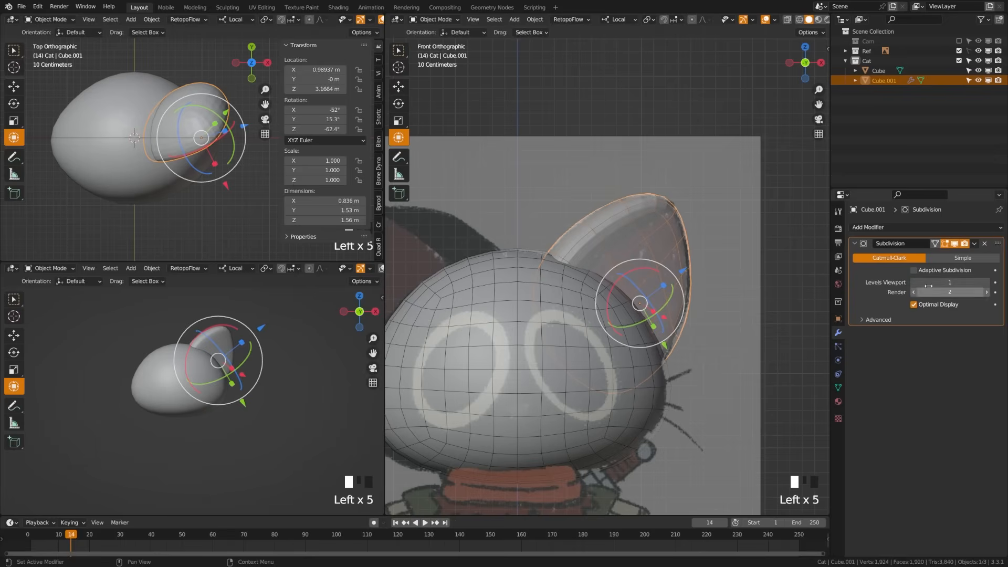
click(983, 245)
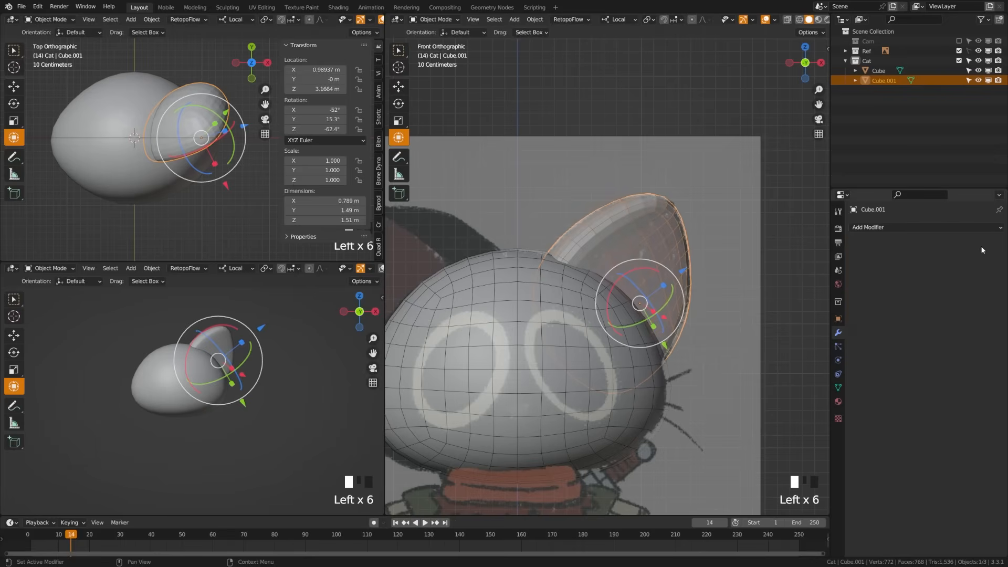
Shade the ear smooth and save the file.
right_click(587, 245)
click(558, 231)
key(a)
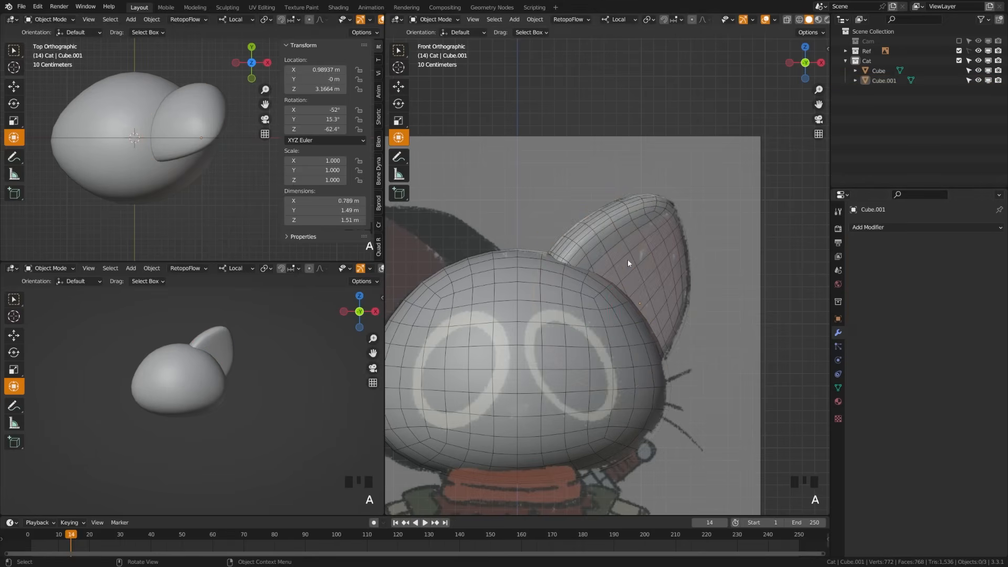
key(ctrl+s)
middle_drag(628, 260, 645, 247)
key(KP_1)
scroll(633, 302, down, 2)
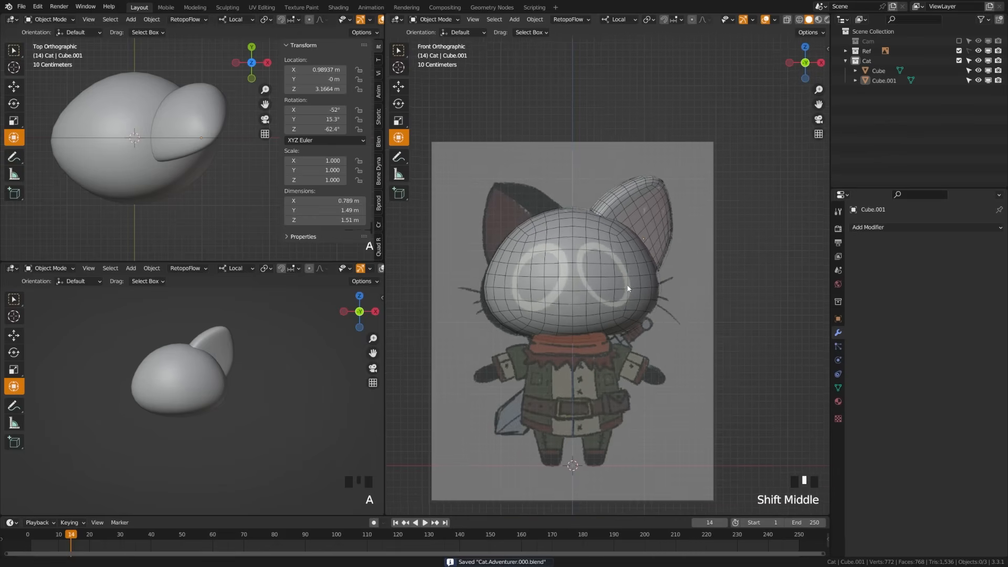
Apply the ear's location to put its origin at the world centre, and add a Mirror modifier on the X axis.
click(644, 219)
key(ctrl+a)
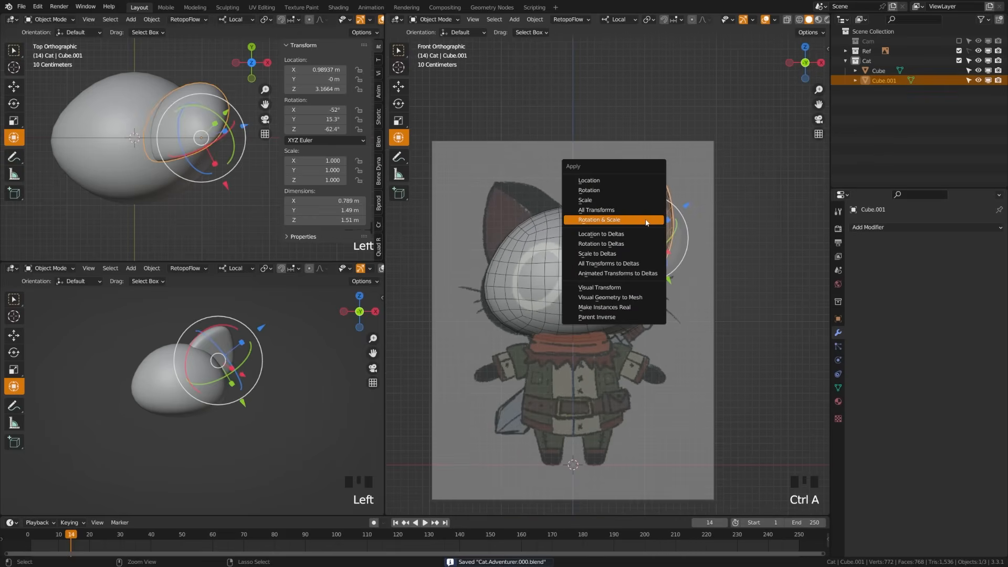
click(631, 184)
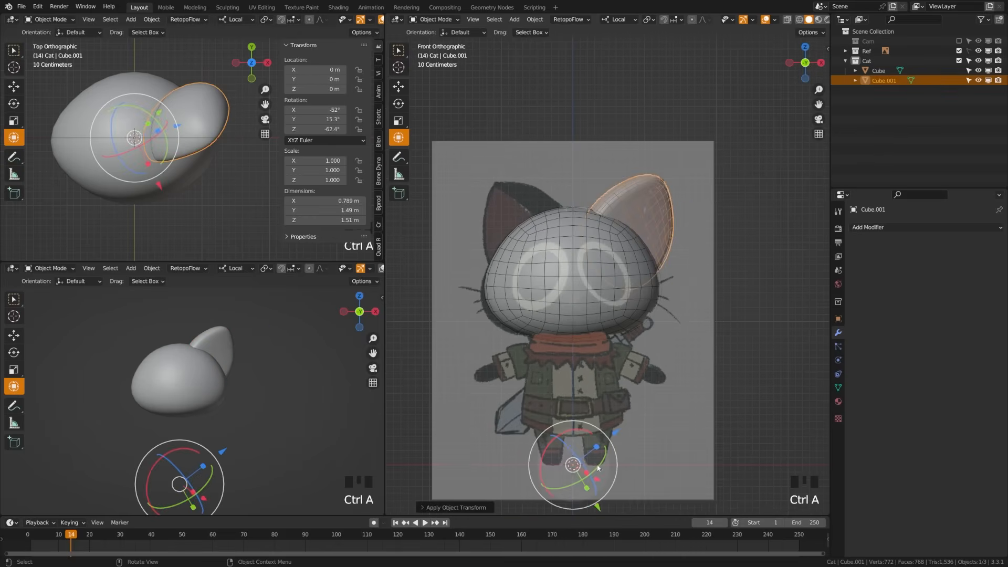
click(872, 227)
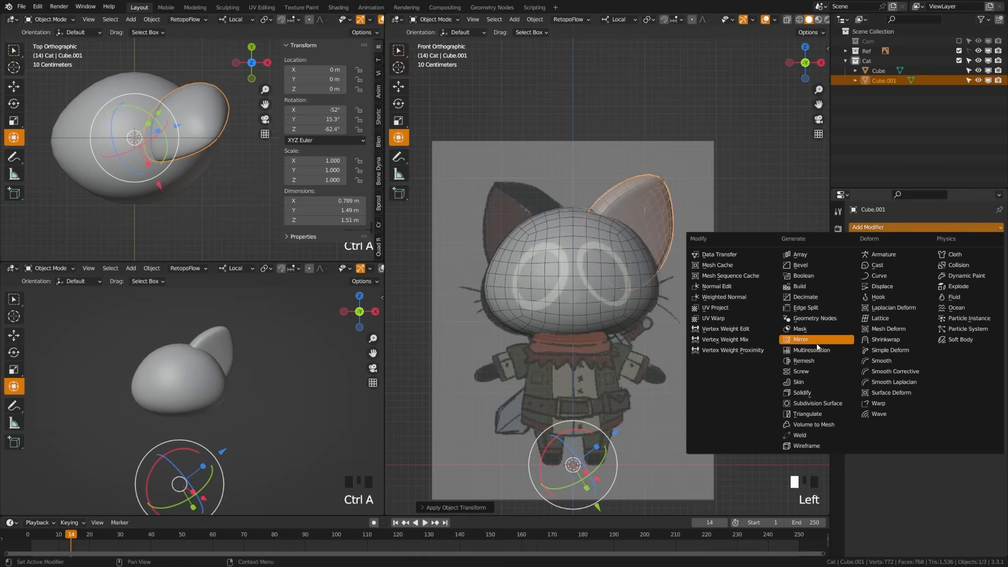
click(802, 339)
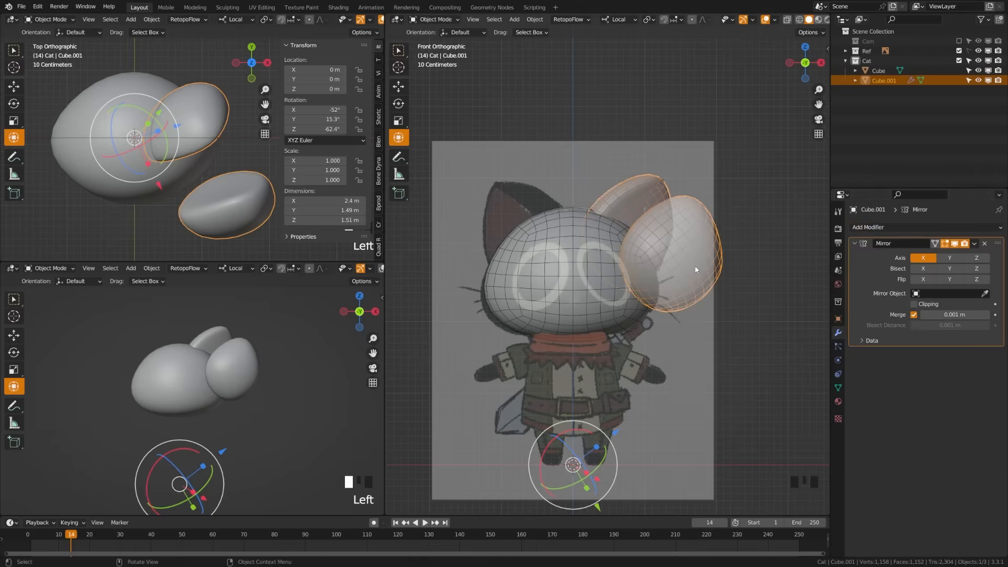
Apply the ear's rotation so the mirrored copy sits on the opposite side of the head.
key(ctrl+a)
click(660, 328)
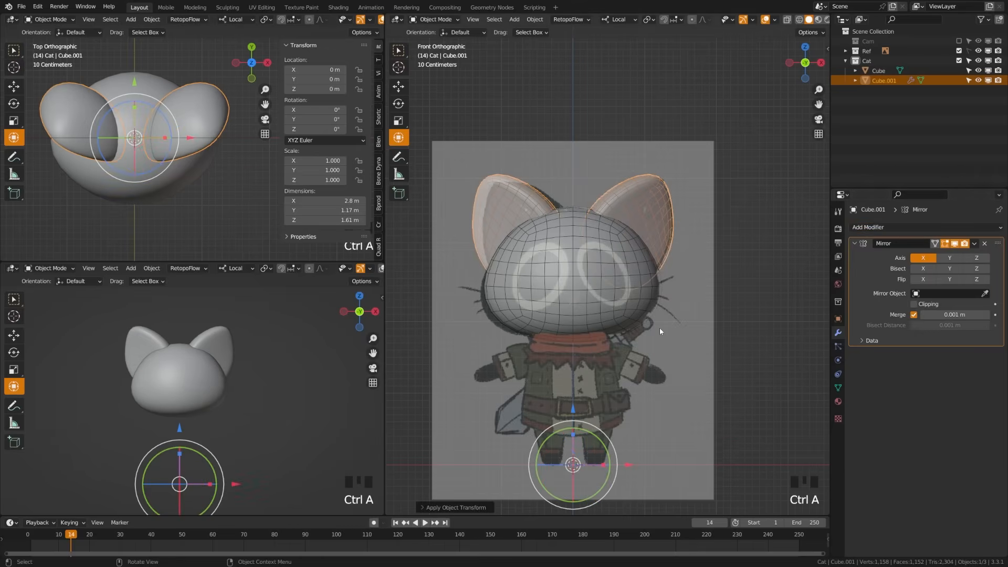
key(a)
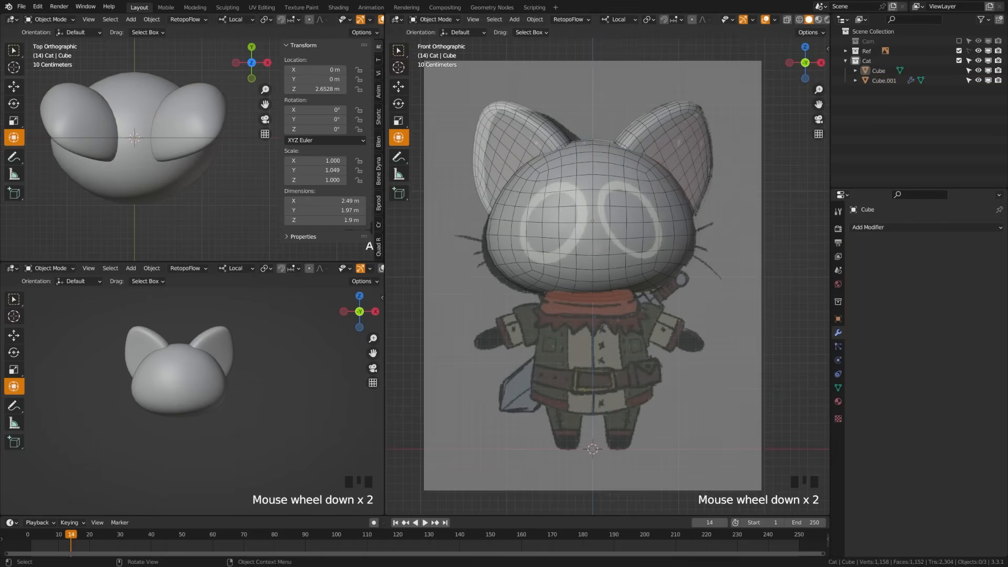
Add a cube for the body at the world origin and give it a level 2 Subdivision modifier.
click(583, 347)
scroll(583, 346, down, 1)
key(shift+a)
mouse_move(583, 346)
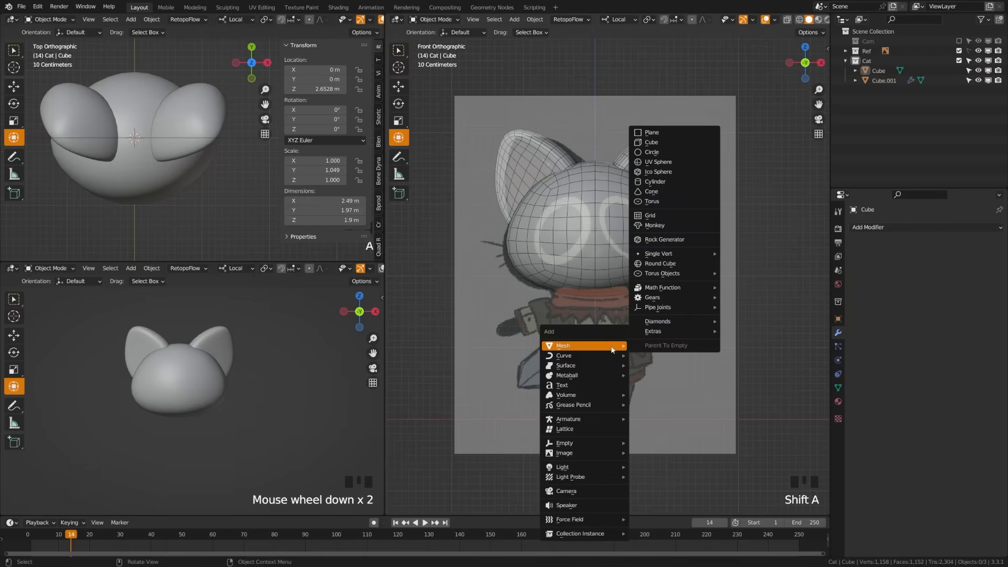
click(654, 143)
scroll(583, 446, up, 2)
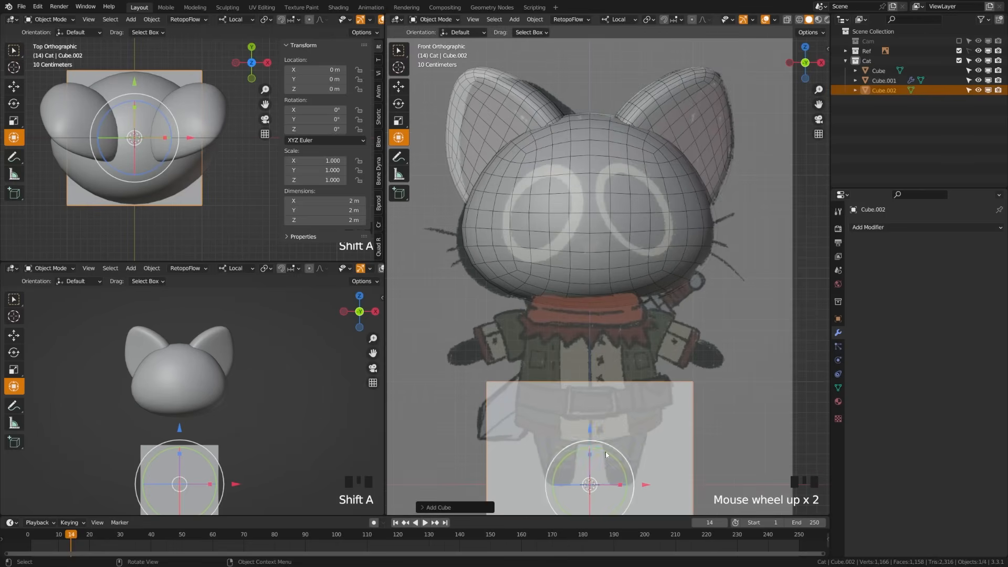
shift+middle_drag(583, 447, 581, 359)
key(ctrl+2)
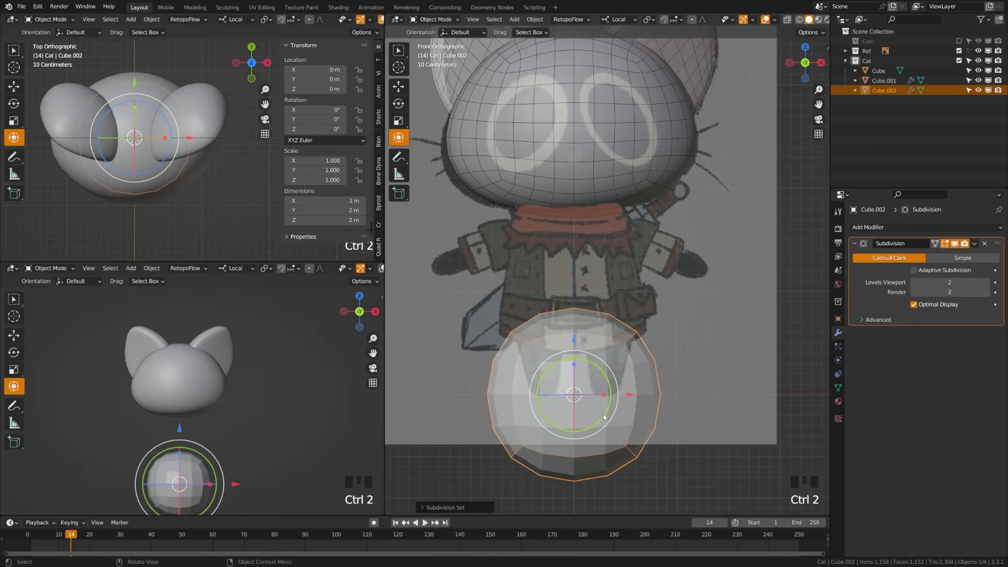
Move the body cube straight up below the head to about Z 1.67 m and set its Subdivision viewport level to 3.
key(g)
click(608, 246)
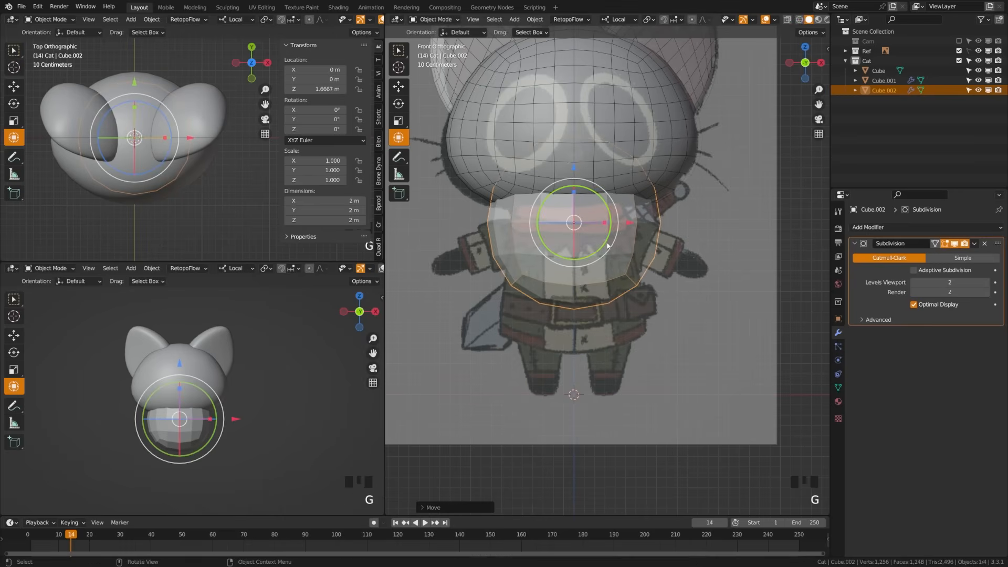
key(ctrl+3)
scroll(603, 248, up, 3)
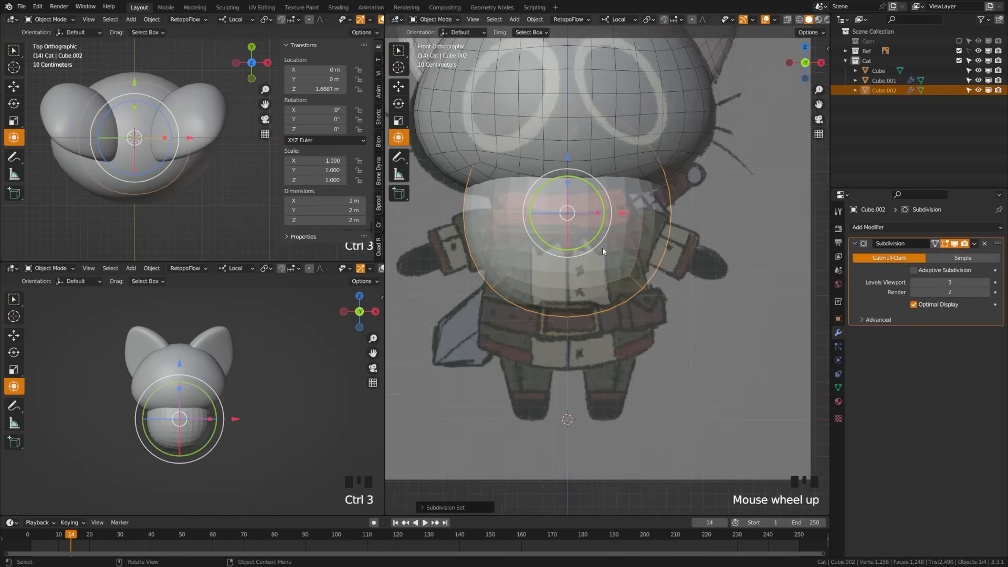
shift+middle_drag(603, 247, 604, 239)
shift+scroll(660, 324, down, 2)
shift+middle_drag(661, 325, 638, 336)
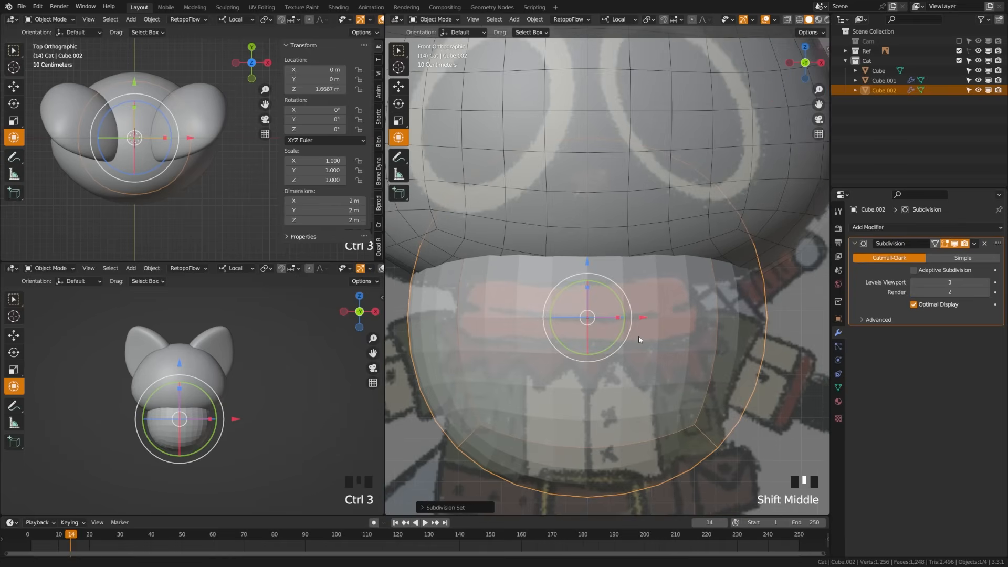
scroll(606, 323, down, 3)
With X-ray on, select the body cube's four upper vertices and lower them along Z to about 0.17 m local, at the neck.
key(Tab)
key(1)
drag(748, 142, 449, 202)
middle_drag(807, 21, 674, 33)
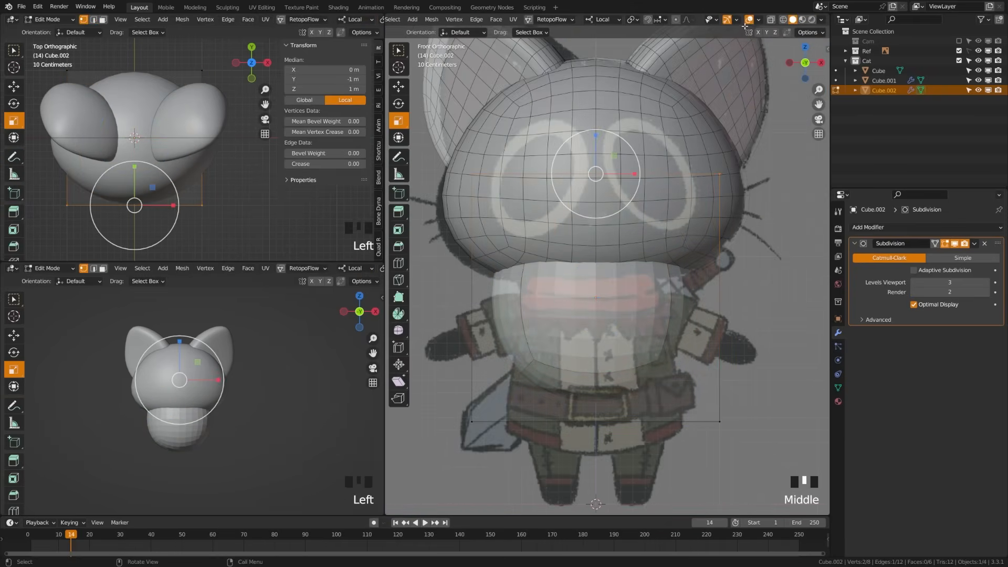
click(771, 22)
drag(452, 156, 755, 221)
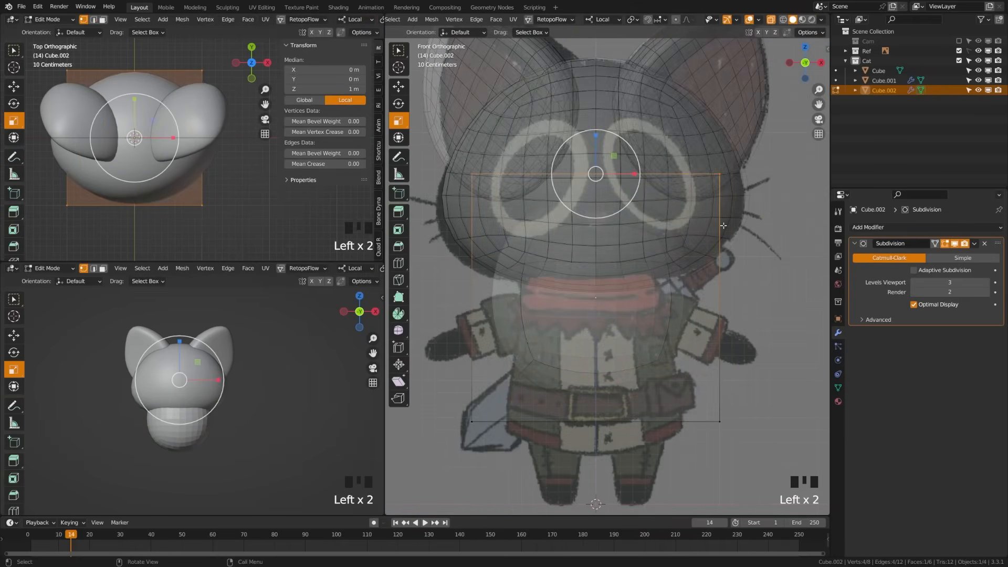
key(g)
key(z)
click(724, 339)
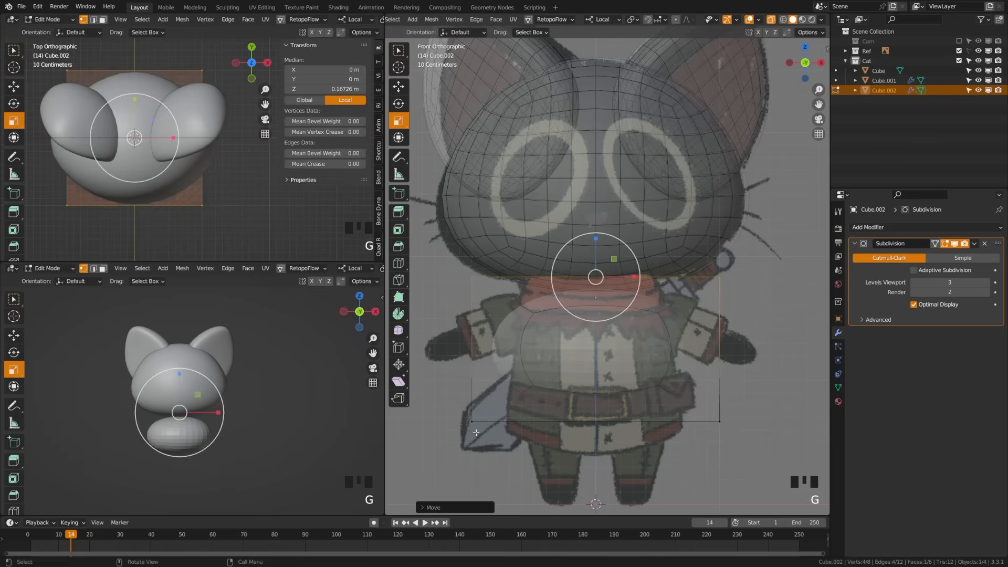
Select the body cube's four lower vertices and raise them along Z to the lower edge of the scarf in the reference.
key(alt+a)
drag(454, 440, 761, 411)
key(g)
key(z)
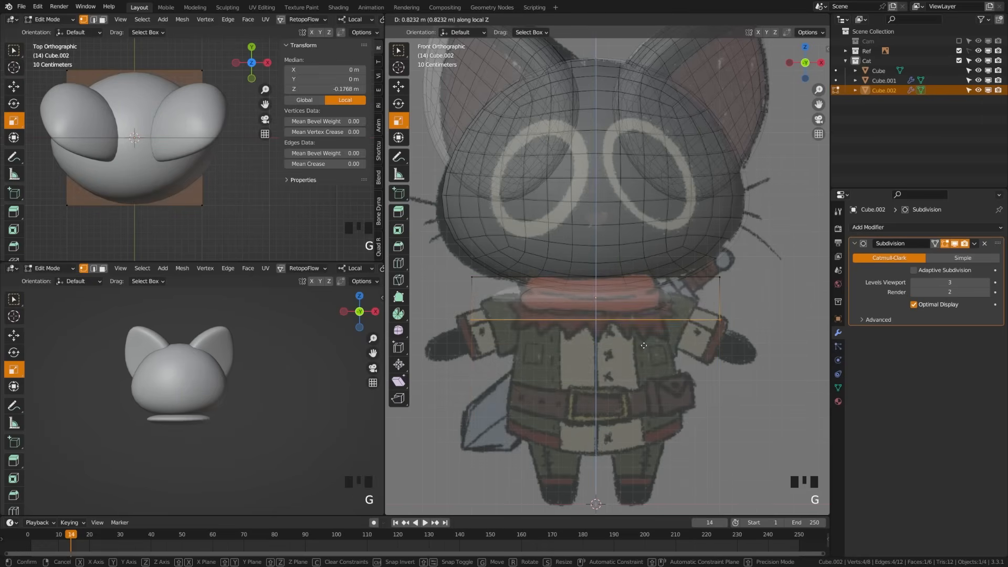
key(o)
click(639, 317)
Add one horizontal loop cut around the middle of the flattened cube, without sliding it.
key(alt+a)
scroll(639, 317, up, 3)
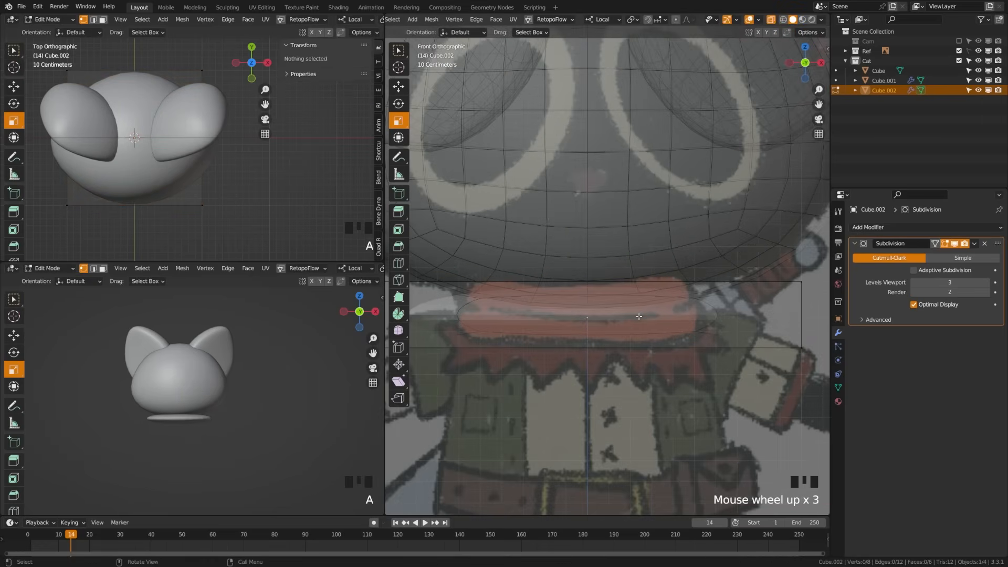
scroll(561, 320, down, 2)
key(ctrl+t)
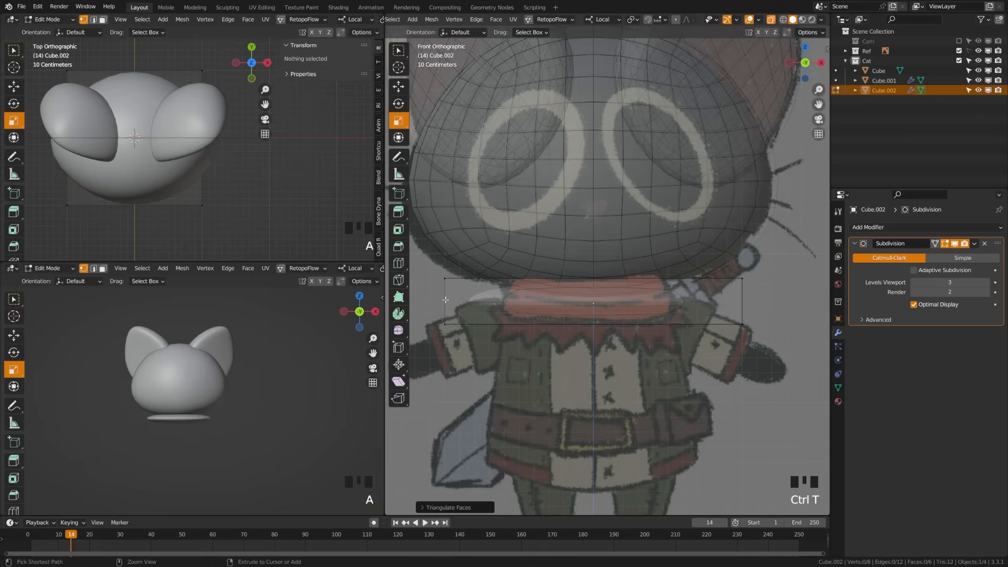
key(ctrl+r)
click(445, 300)
right_click(445, 300)
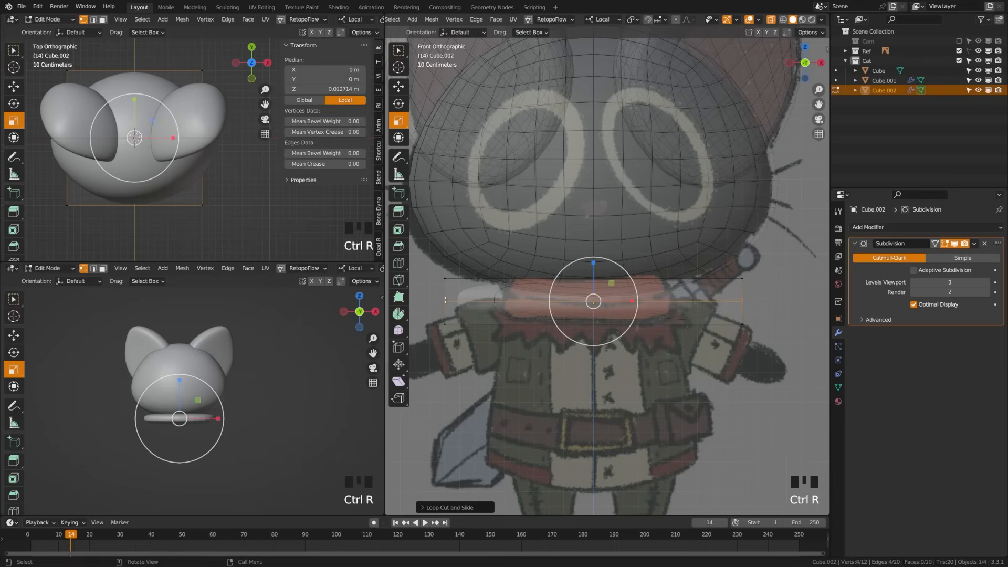
Scale the whole mesh along X to about 0.65 and fine-tune it to the scarf's width with the Subdivision modifier shown on cage.
key(a)
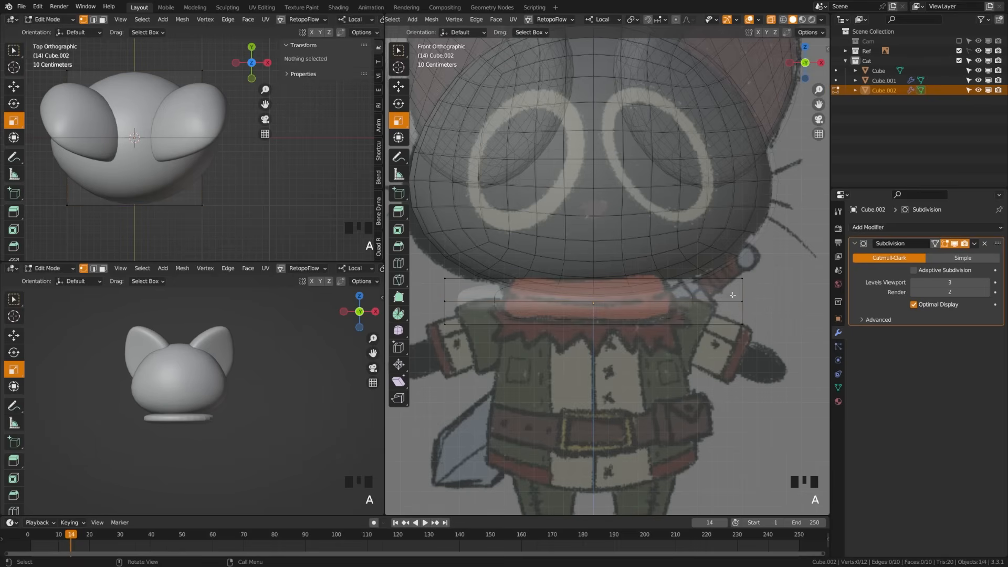
key(a)
key(s)
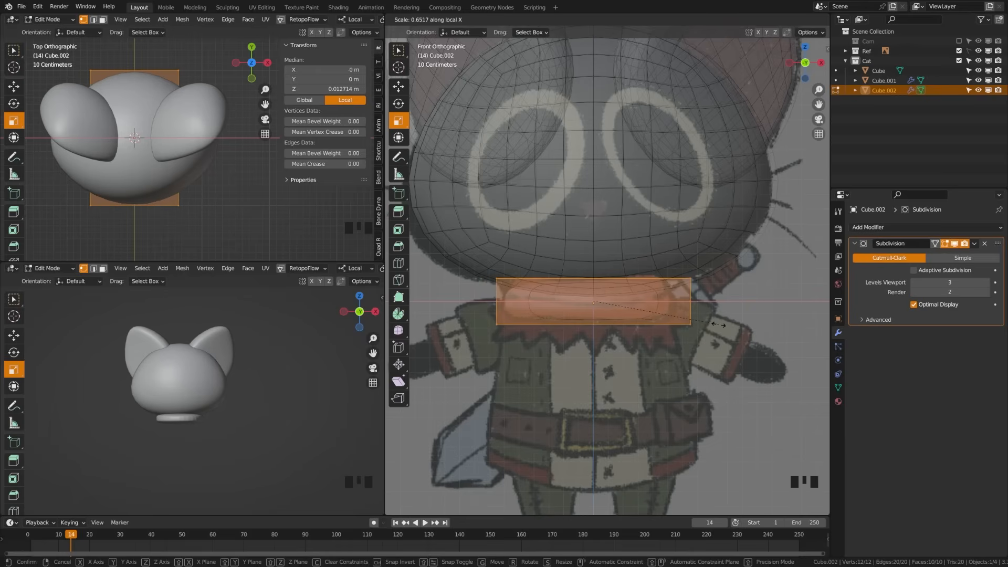
click(733, 320)
key(alt+a)
click(936, 244)
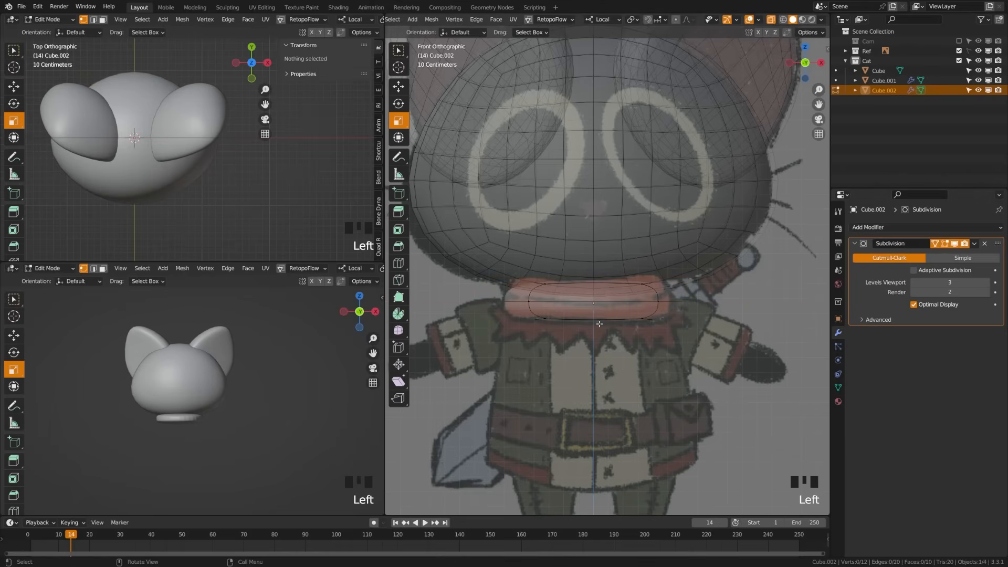
key(a)
key(s)
key(x)
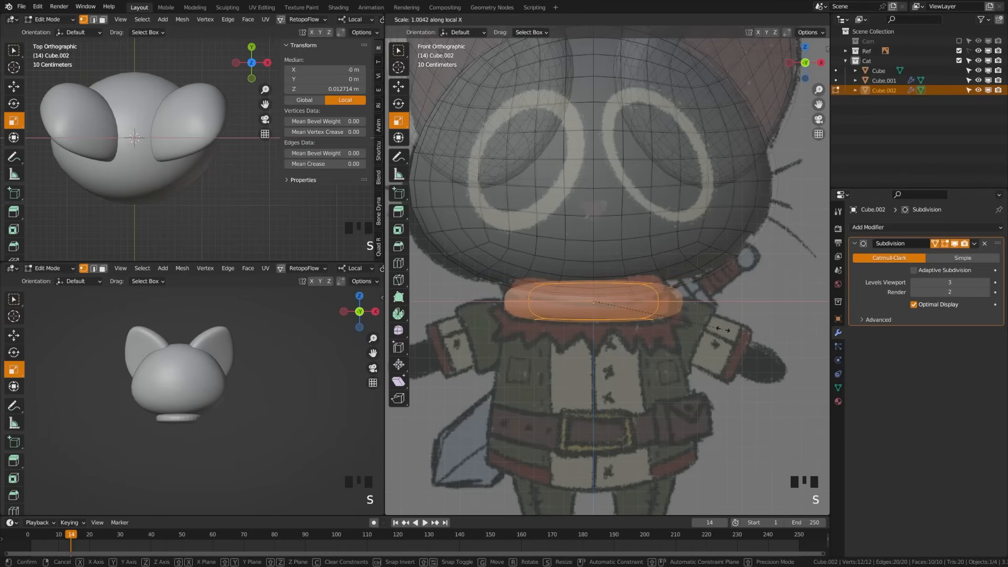
click(727, 330)
key(a)
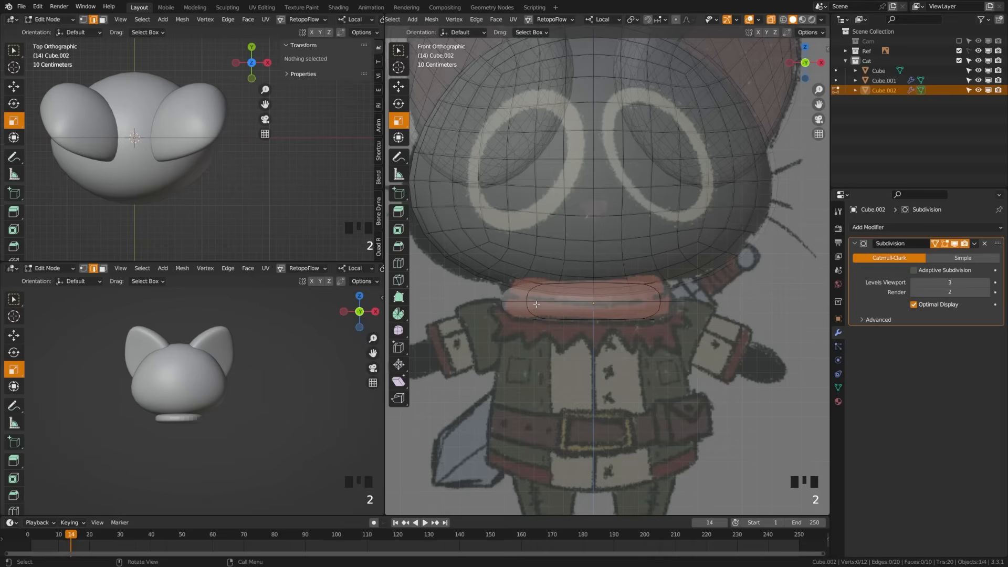
Bevel the scarf's middle edge loop into a narrow band with 2 segments.
scroll(588, 291, up, 2)
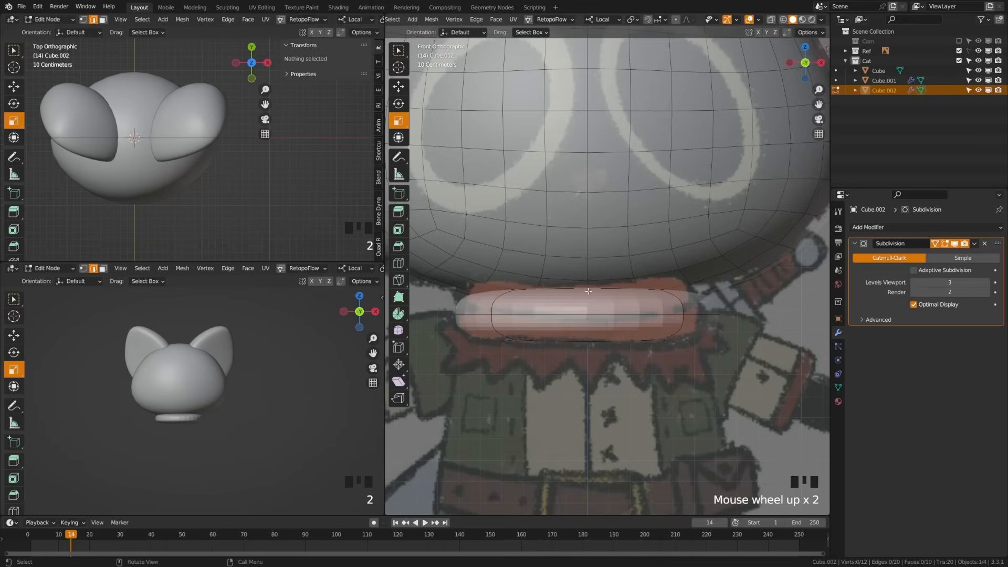
alt+shift+click(520, 314)
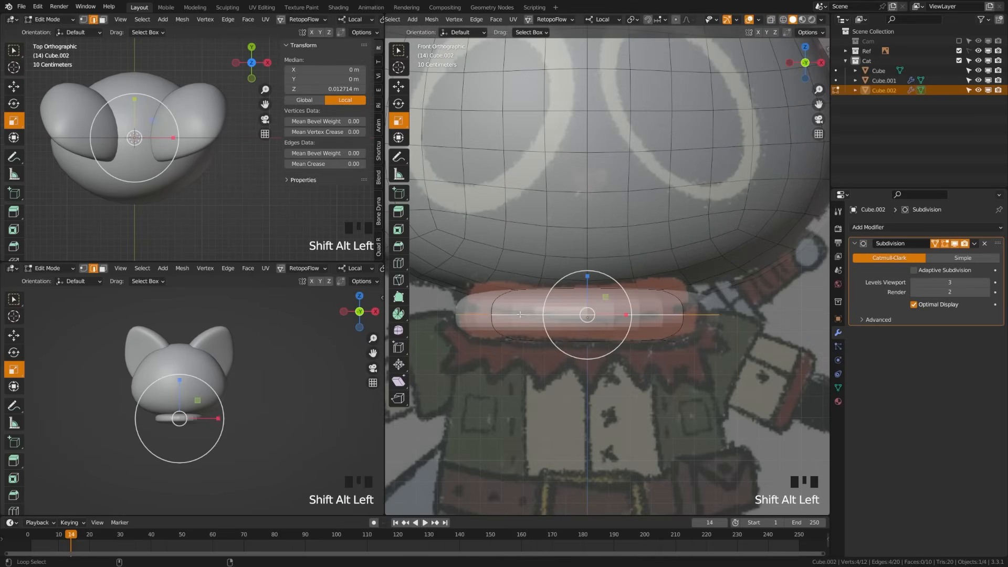
key(ctrl+b)
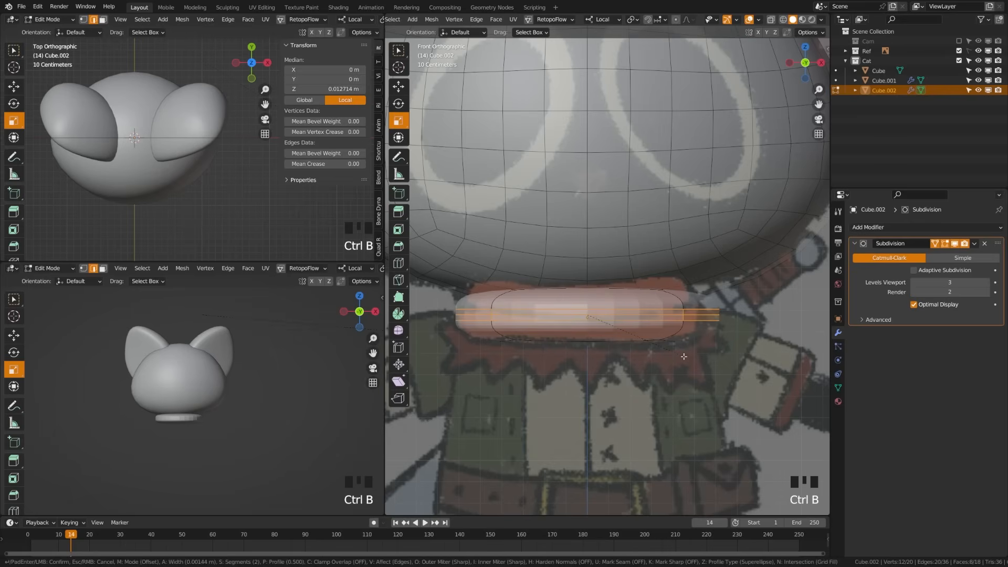
click(684, 356)
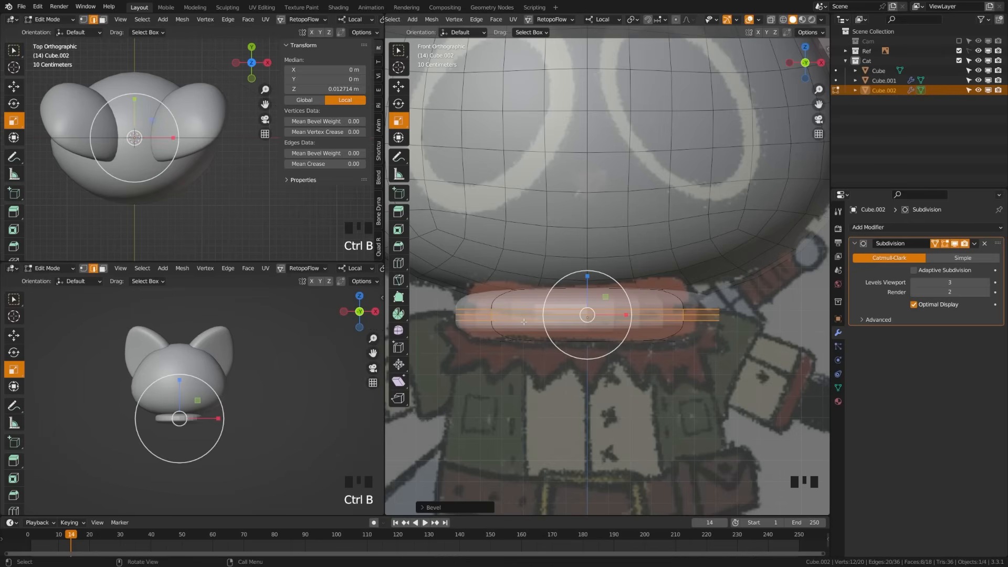
Shrink the center loop of the bevel inward by about 0.16 m to form a groove splitting the scarf into two rings.
key(a)
alt+shift+click(507, 314)
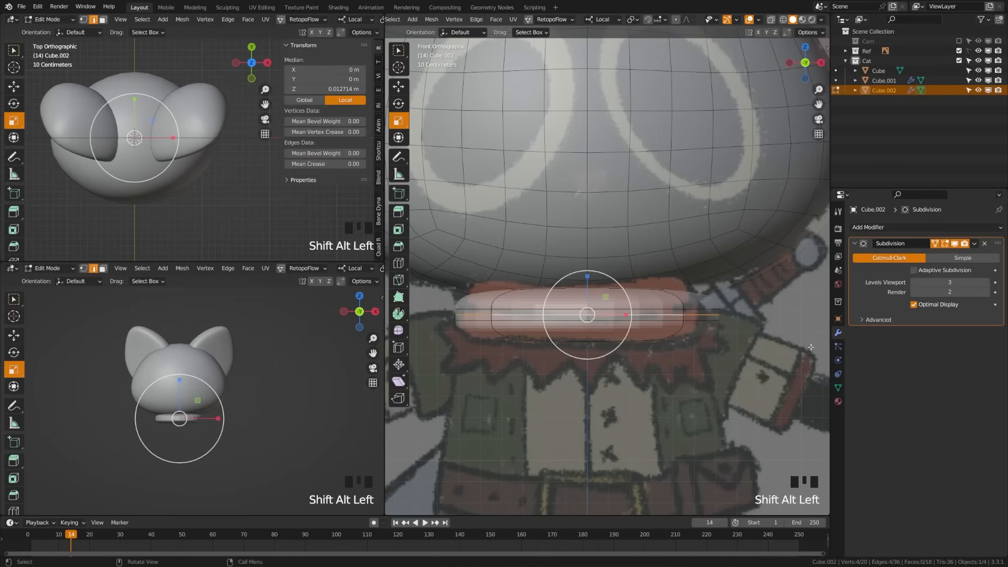
key(alt+s)
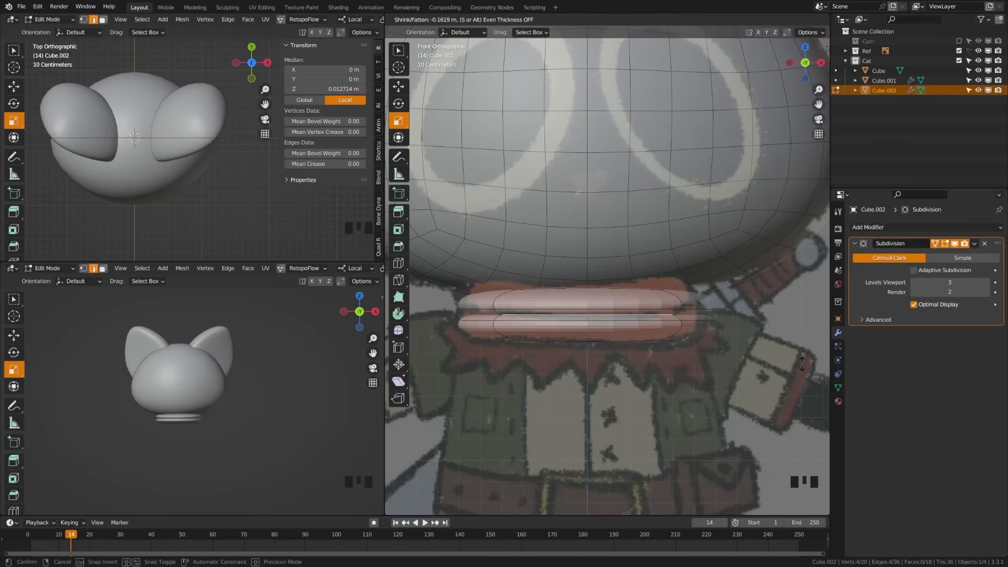
click(803, 366)
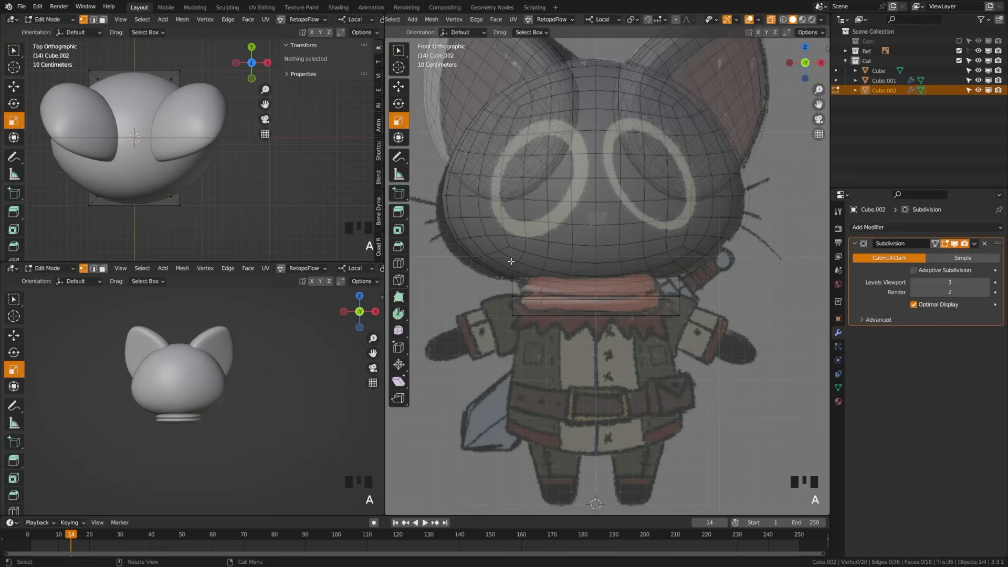
Bevel the scarf's upper and lower edges by about 0.043 m with 2 segments, and turn off X-ray in Object Mode.
drag(467, 266, 756, 289)
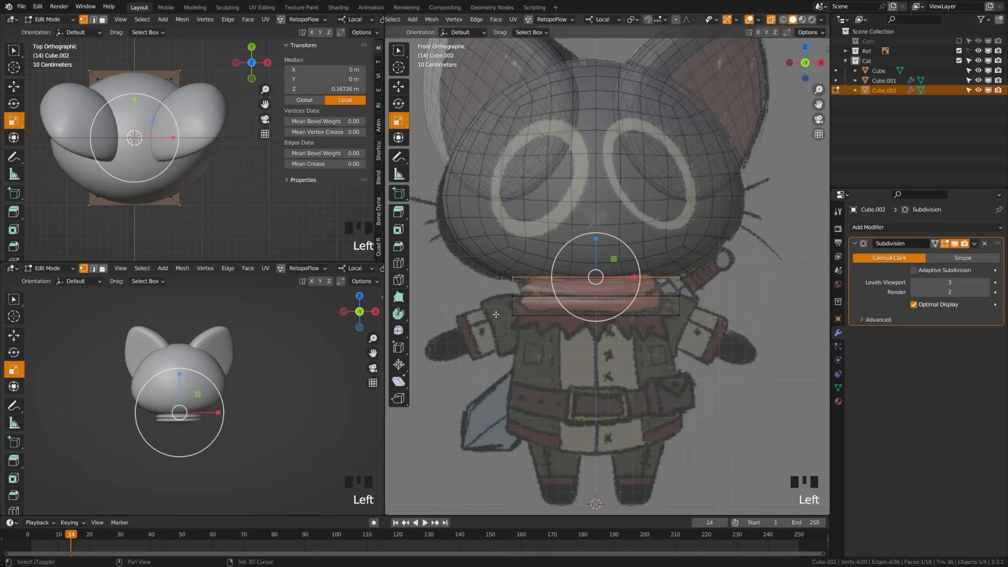
shift+drag(496, 307, 713, 335)
scroll(657, 334, up, 2)
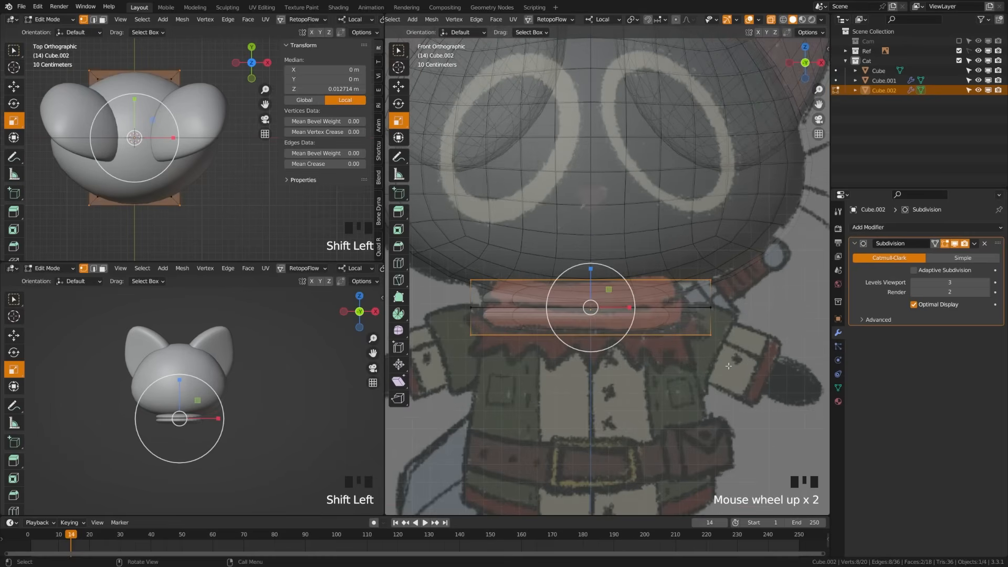
key(ctrl+b)
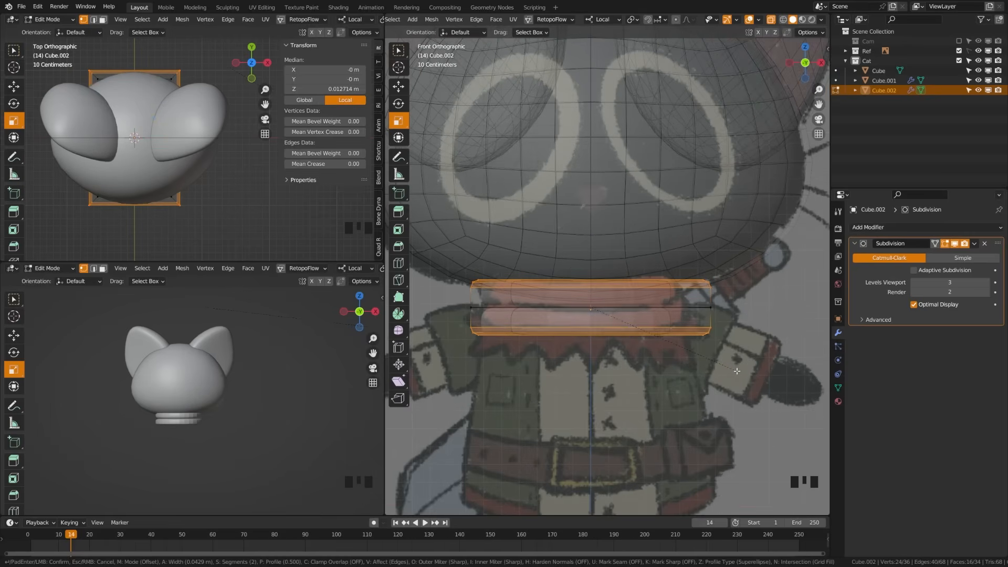
scroll(737, 371, up, 3)
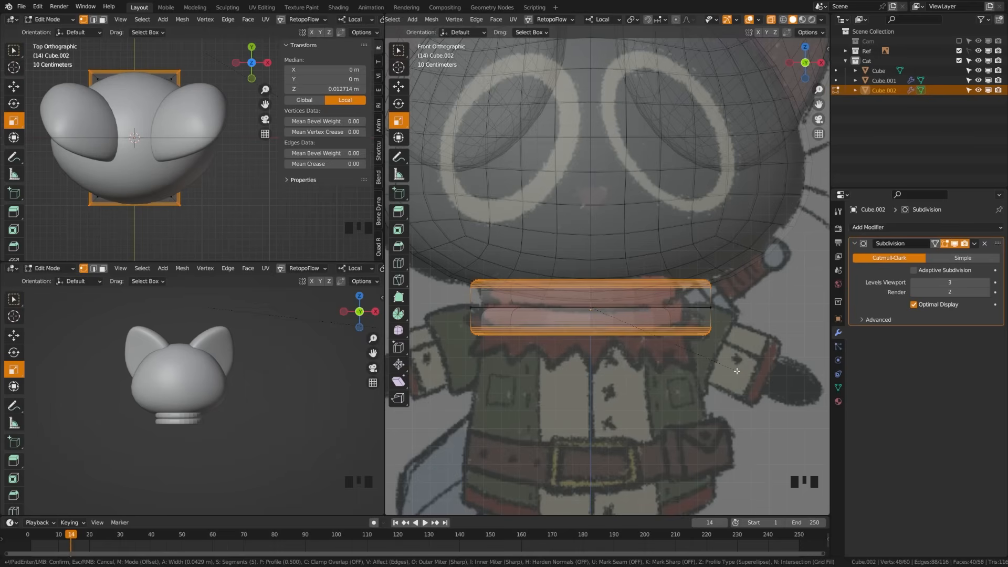
scroll(736, 371, down, 4)
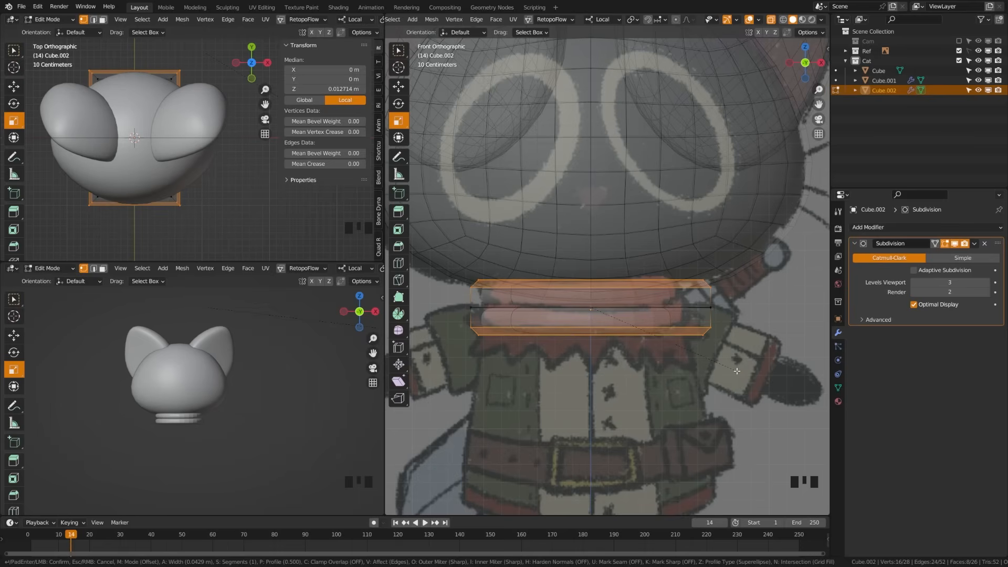
scroll(737, 371, up, 1)
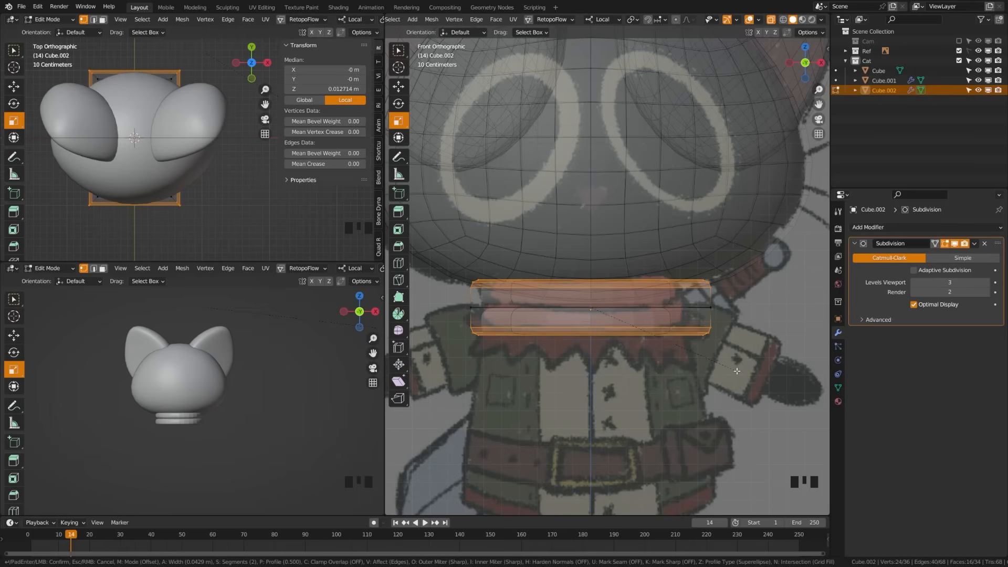
click(737, 371)
key(Tab)
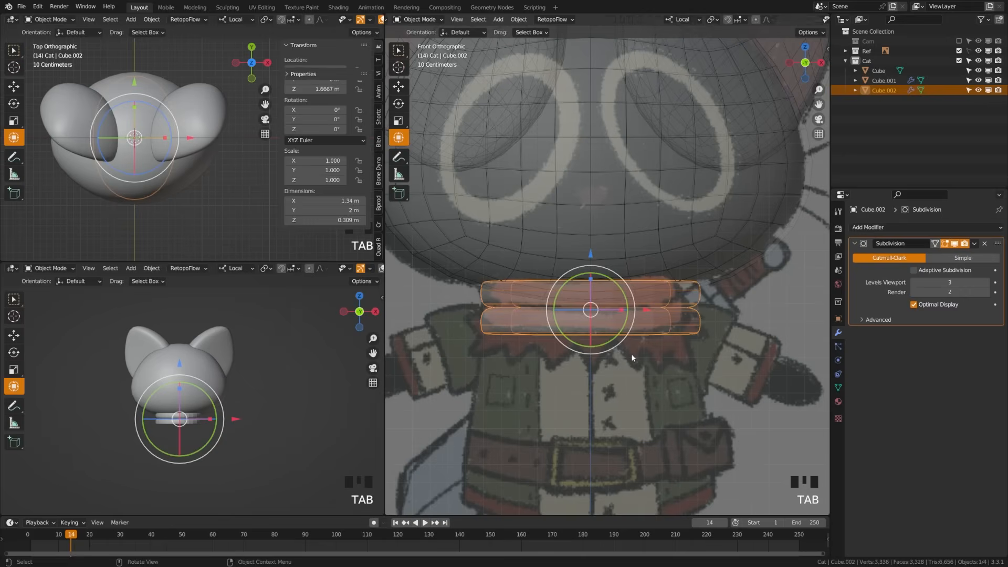
key(a)
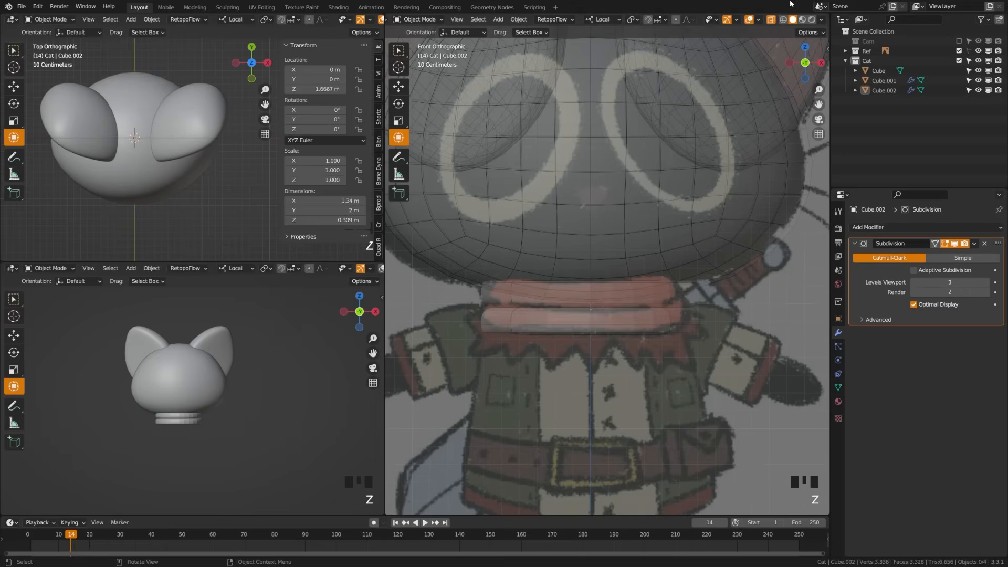
click(771, 20)
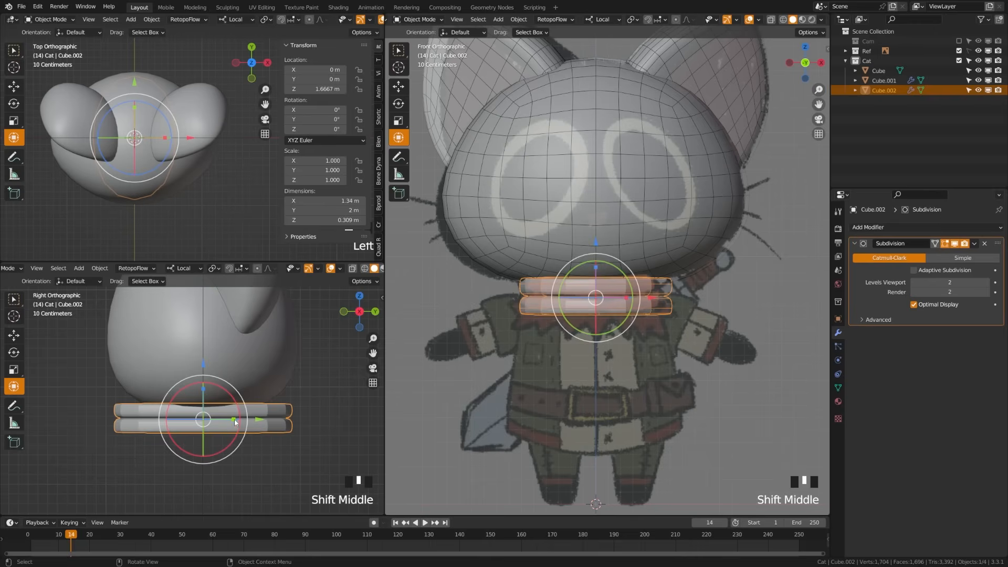
In the side view, scale the scarf along its local Y to about 0.721 and save the file.
drag(233, 419, 225, 419)
key(a)
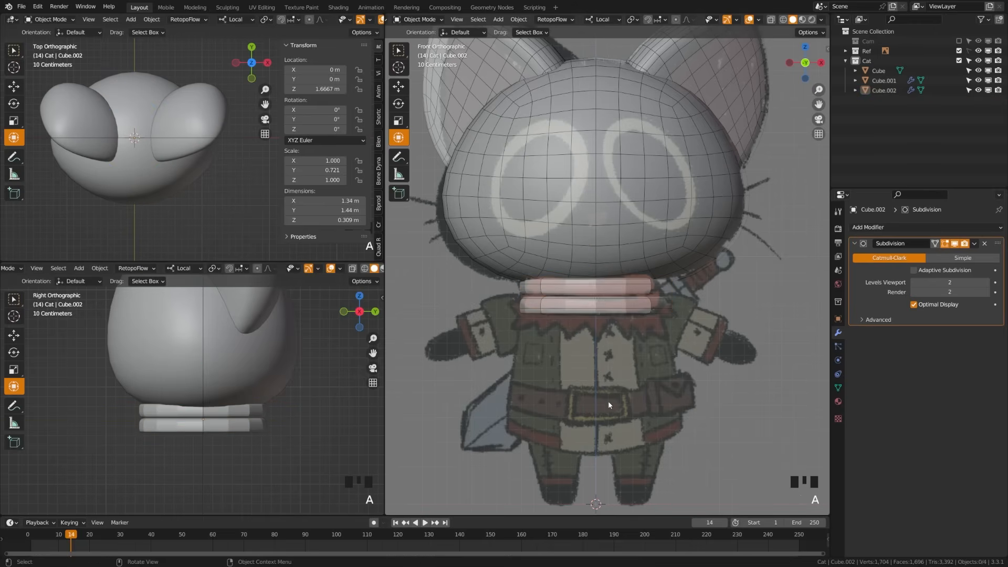
key(ctrl+s)
Convert the scarf object to a mesh so its Subdivision modifier is baked into the geometry.
scroll(578, 341, up, 5)
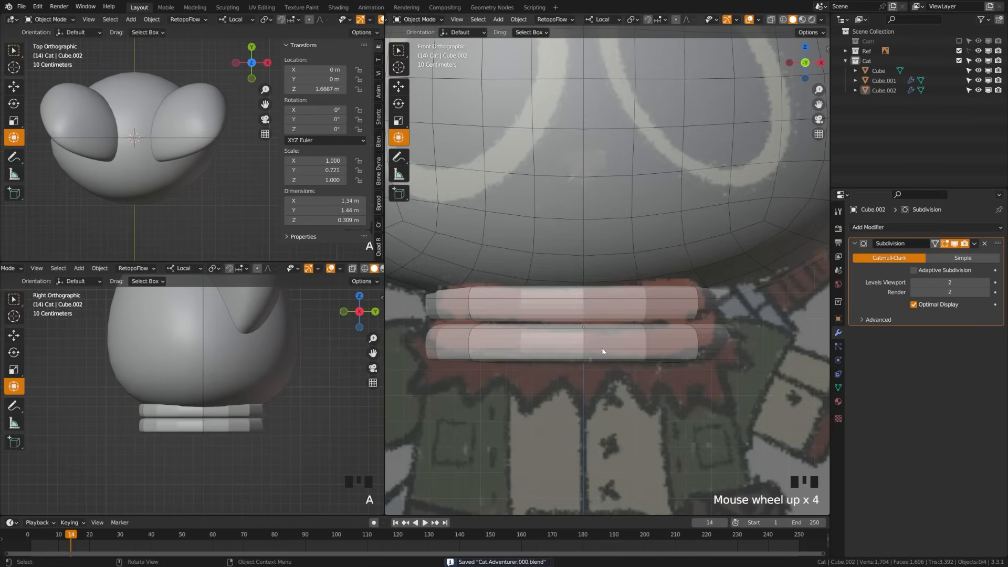
click(557, 350)
key(Tab)
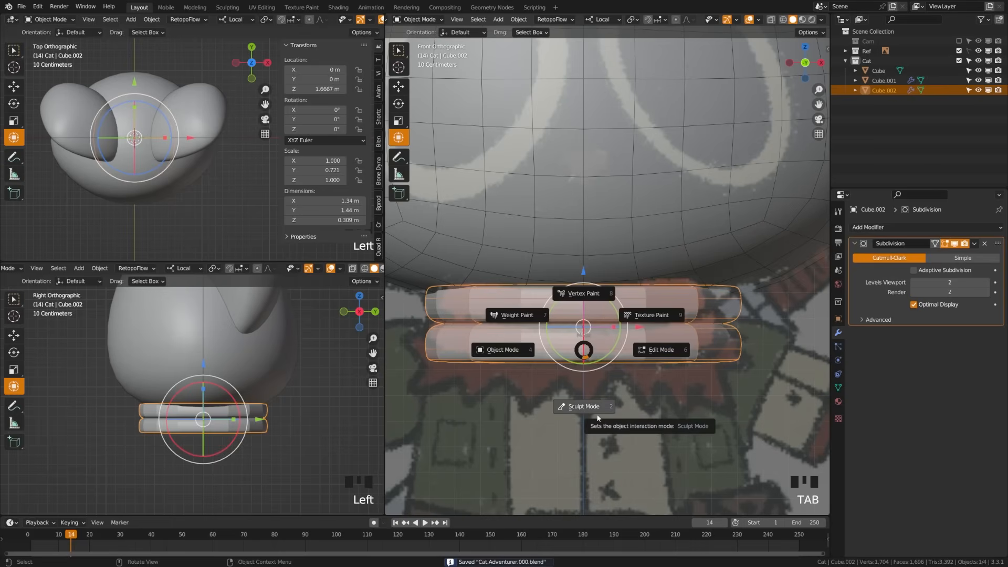
click(534, 350)
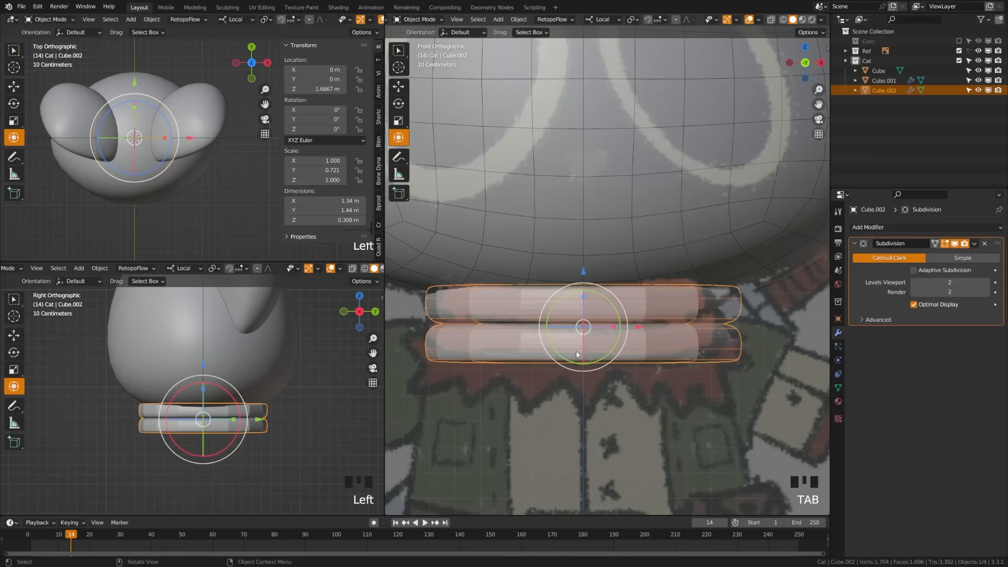
key(space)
text(conver)
key(Return)
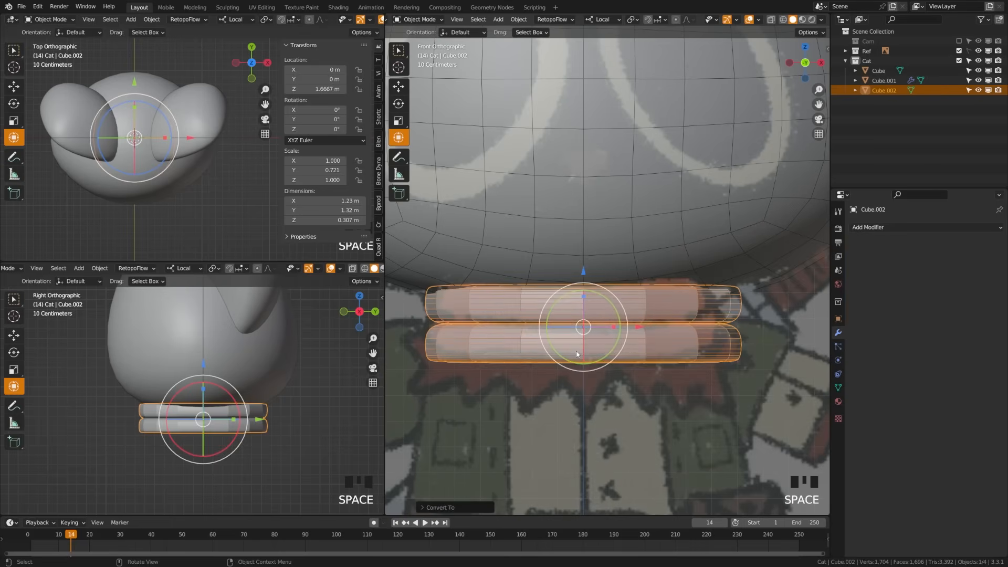
key(a)
Sculpt the scarf's rings to the reference outline with the Grab brush at 263 px radius and 0.400 strength, and return to Object Mode.
scroll(577, 350, down, 4)
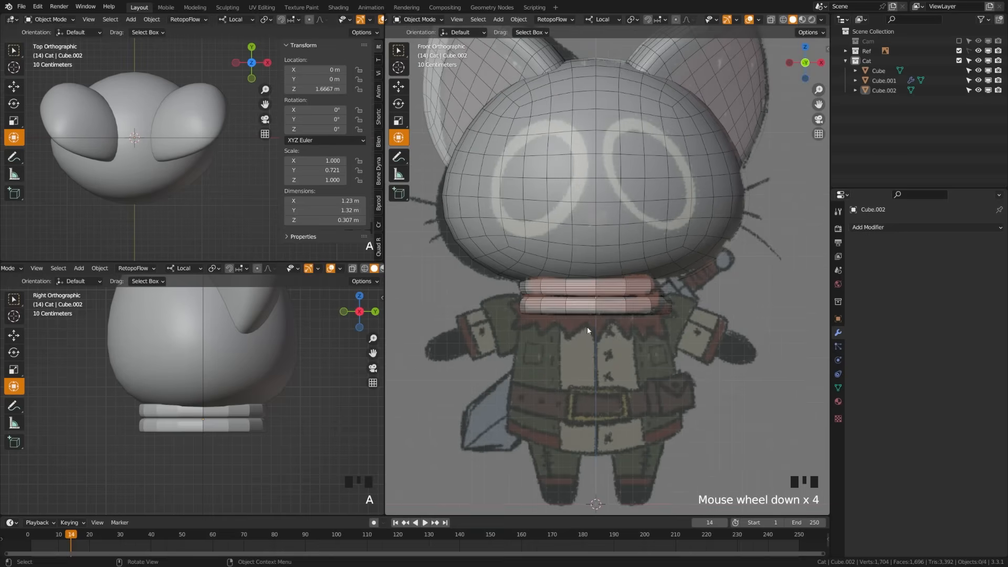
key(Tab)
mouse_move(583, 294)
mouse_down()
mouse_move(544, 283)
mouse_move(666, 284)
mouse_move(668, 307)
mouse_move(656, 299)
mouse_up()
drag(656, 299, 653, 283)
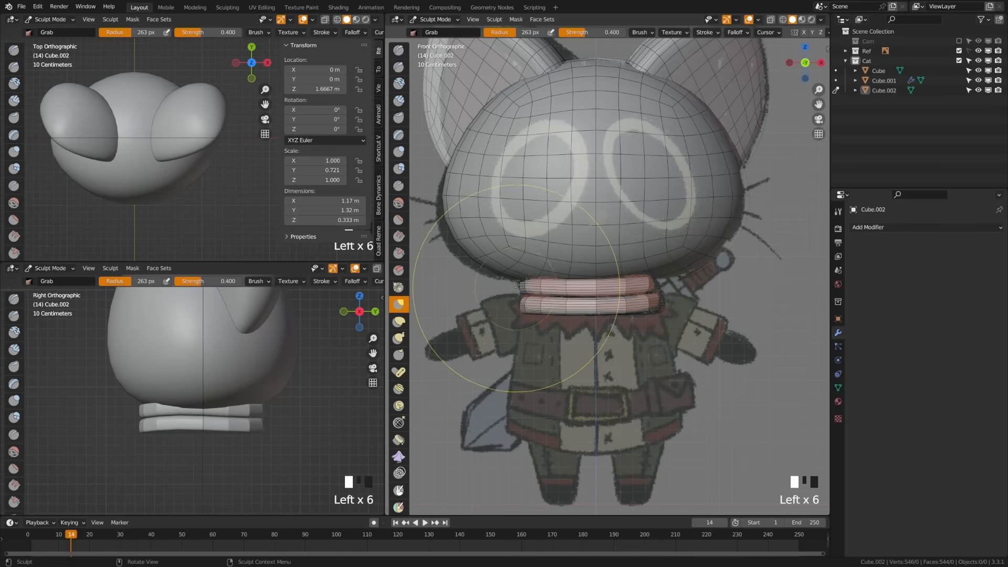
drag(520, 284, 523, 306)
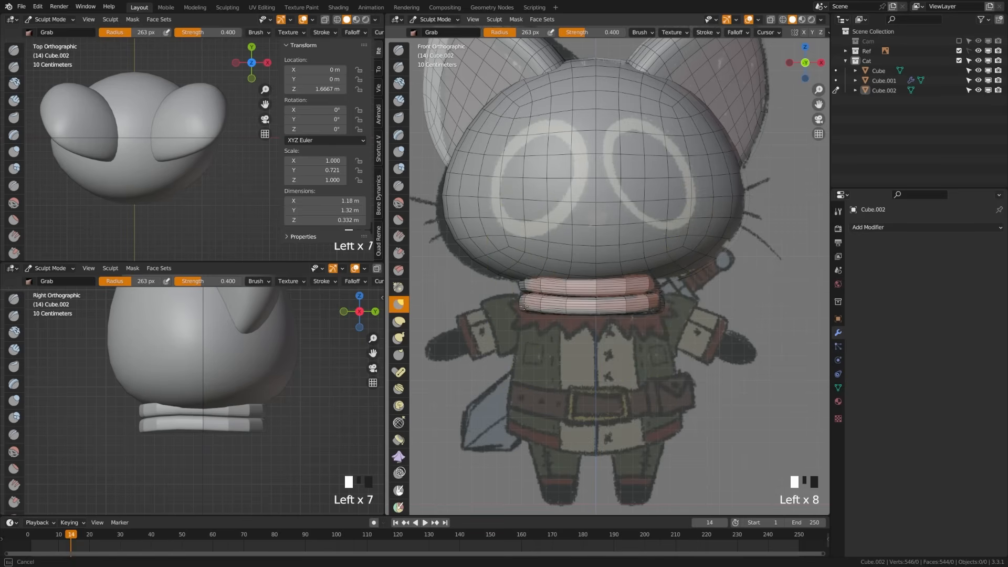
drag(664, 303, 657, 297)
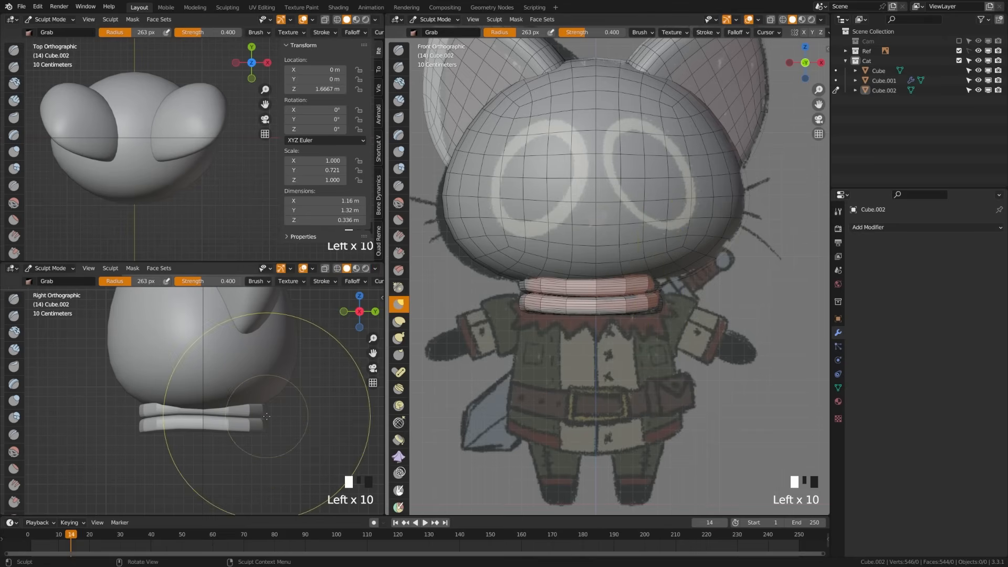
click(525, 341)
key(Tab)
key(a)
scroll(573, 290, down, 3)
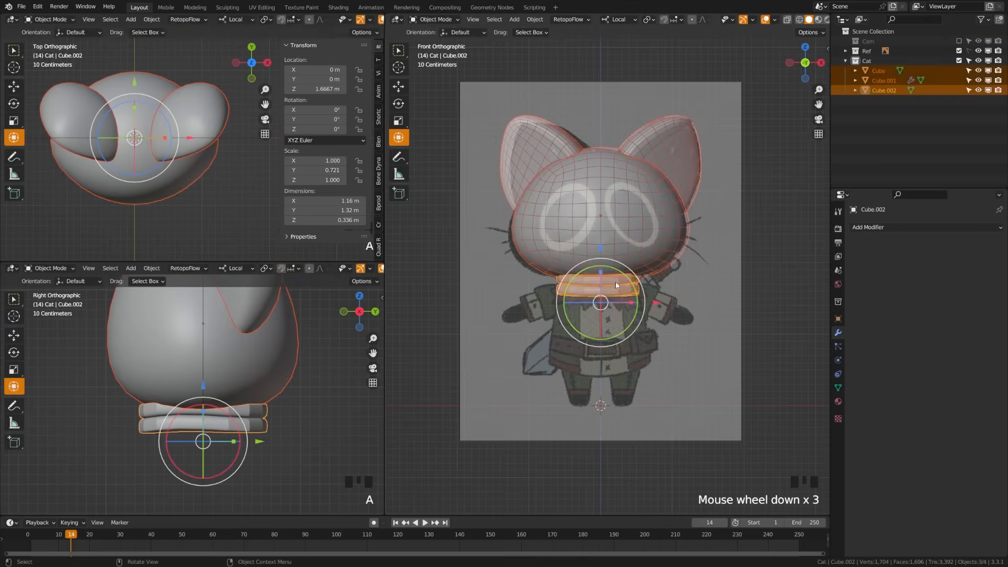
Deselect all objects after finishing the scarf and save the file.
key(a)
scroll(573, 290, up, 4)
scroll(573, 290, down, 3)
key(ctrl+s)
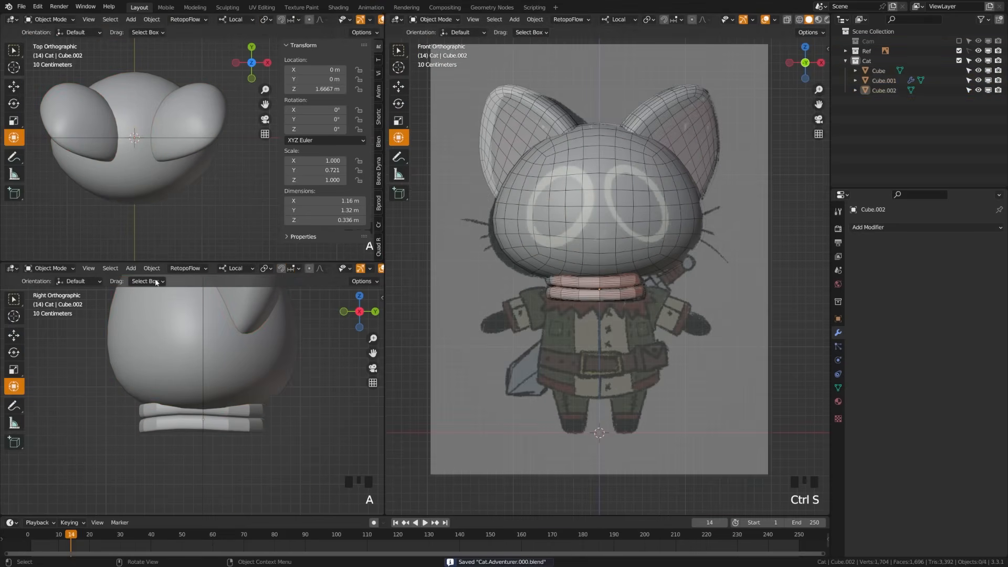
scroll(619, 287, down, 1)
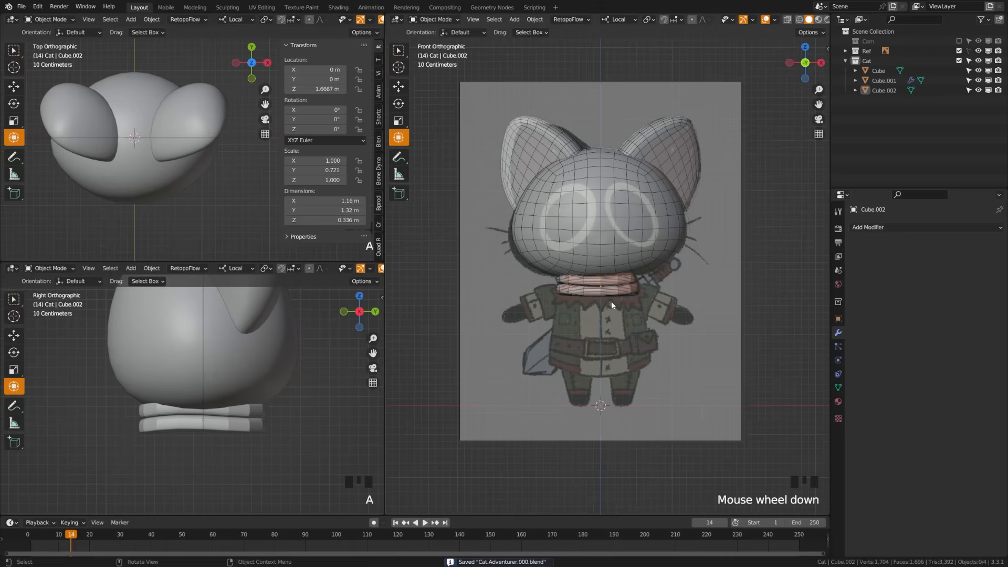
Add a cube for the body and give it a level 3 Subdivision modifier.
key(shift+a)
mouse_move(606, 350)
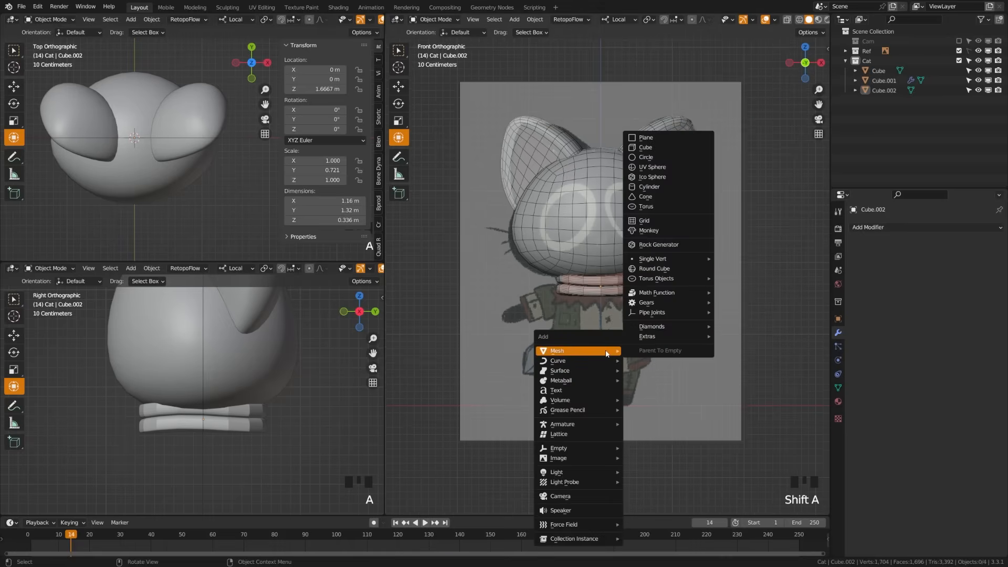
click(657, 148)
key(ctrl+3)
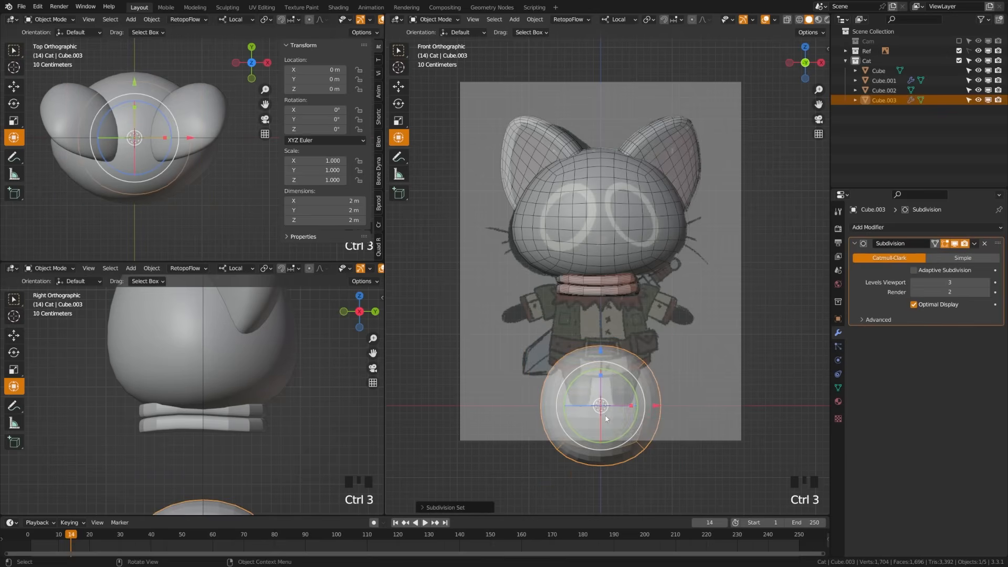
Move the body cube up along Z to about 1.224 m so it covers the torso in the reference.
scroll(609, 428, up, 1)
scroll(610, 428, up, 1)
shift+middle_drag(618, 450, 572, 386)
scroll(546, 390, up, 1)
key(g)
key(z)
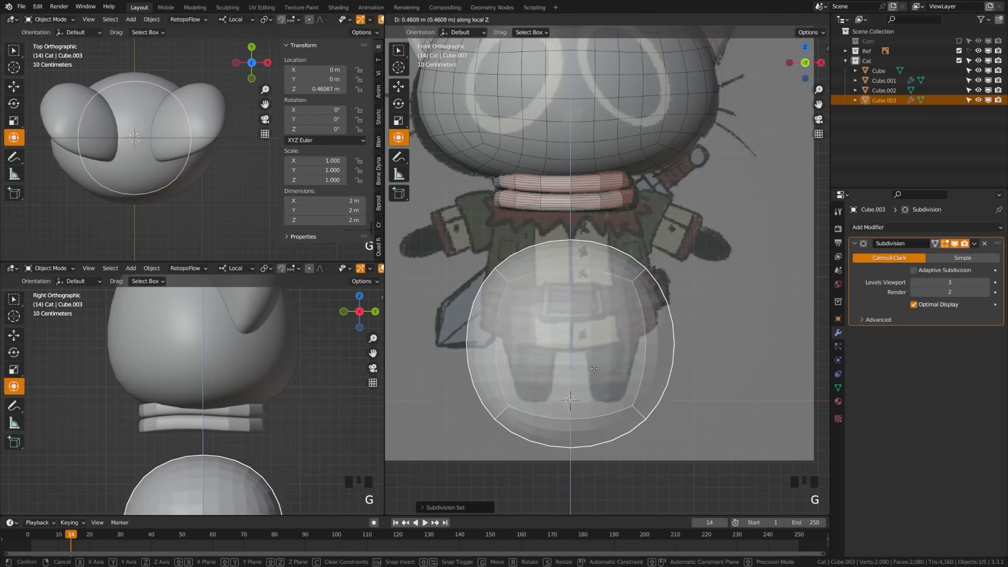
click(588, 283)
In Edit Mode with X-ray on, scale the body cube's four top vertices to about 0.72.
key(Tab)
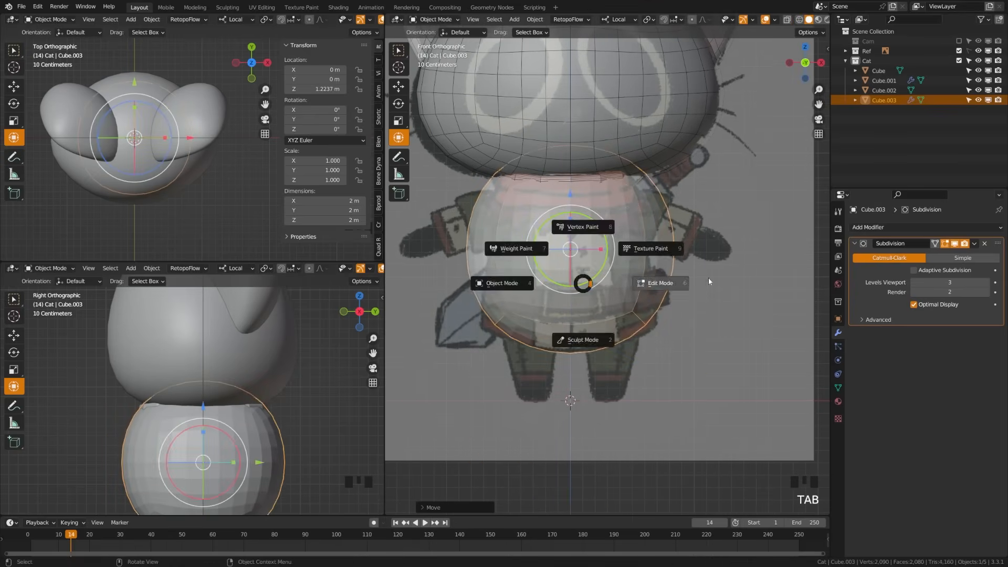
shift+middle_drag(598, 225, 599, 243)
key(alt+a)
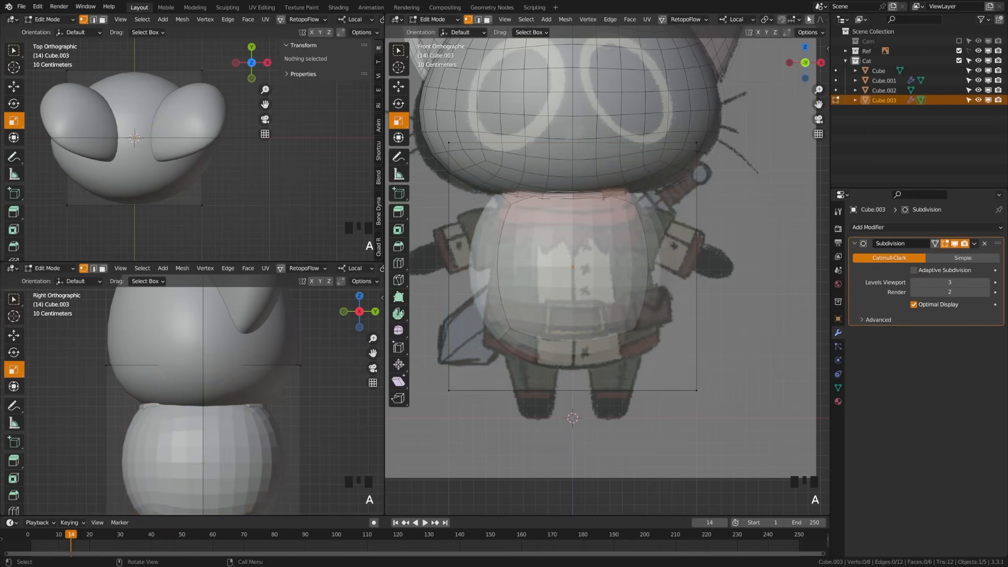
middle_drag(809, 19, 762, 24)
click(817, 20)
drag(433, 121, 724, 205)
key(s)
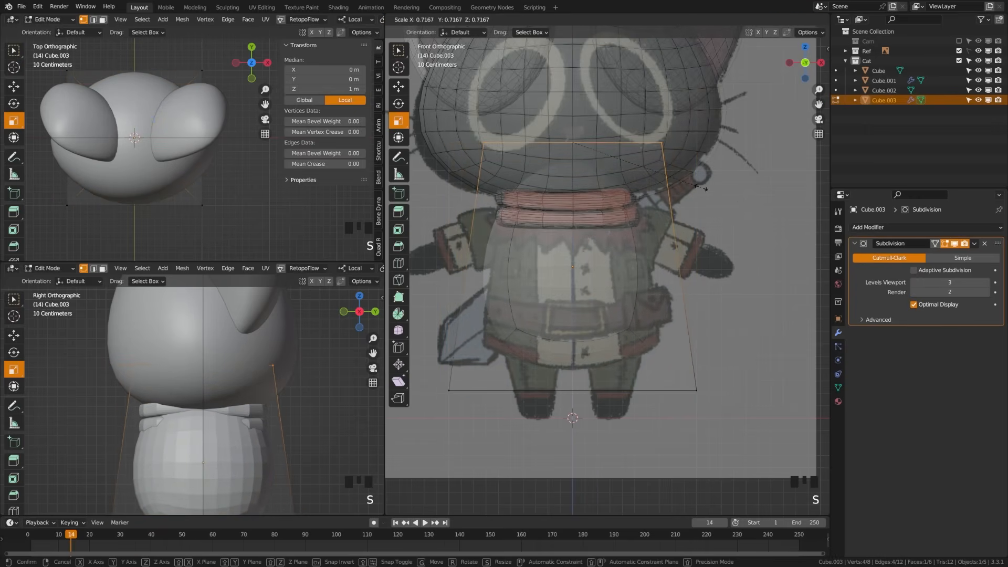
click(671, 211)
Raise the body's bottom vertices about 0.17 m along Z and add a horizontal loop cut close to the bottom edge.
key(alt+a)
drag(436, 376, 717, 396)
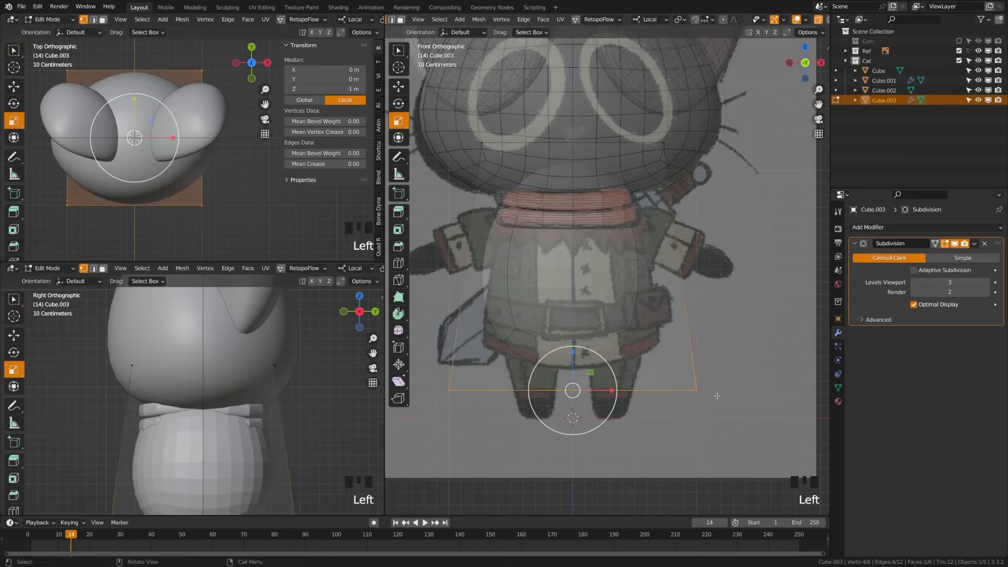
key(g)
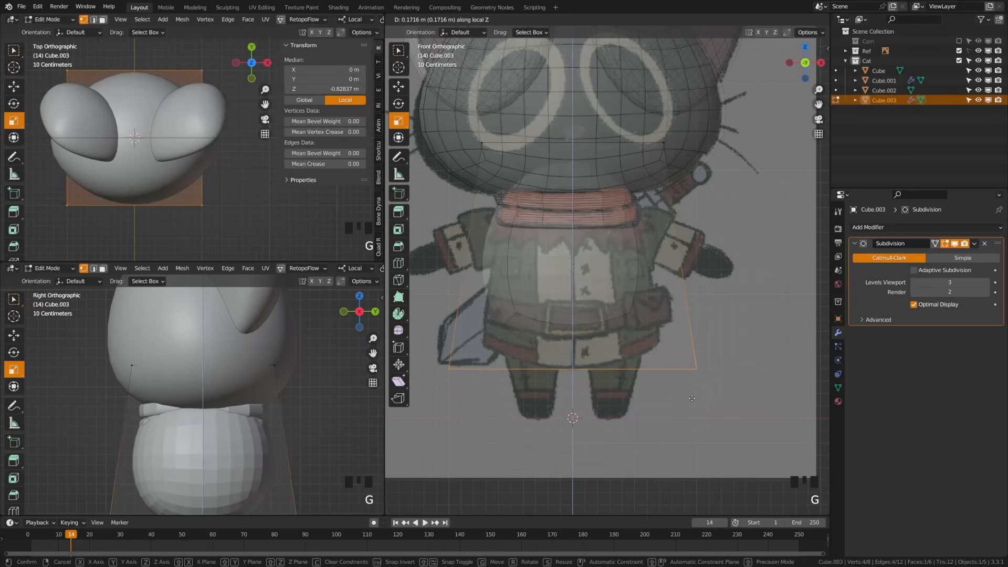
click(692, 399)
key(alt+a)
key(ctrl+r)
click(478, 315)
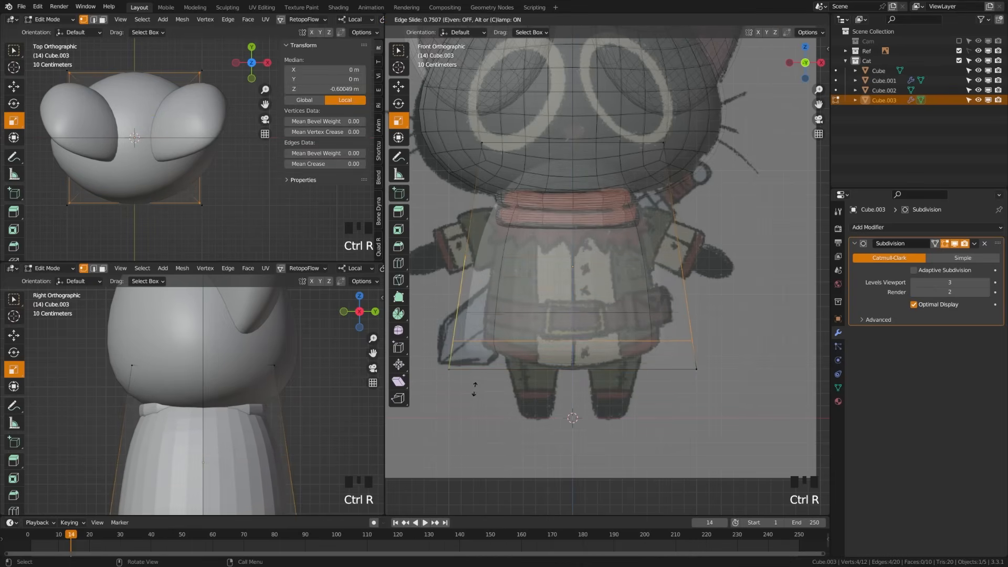
click(439, 351)
Scale the body's two lower vertex loops to about 0.802 and its top vertices to about 0.687.
key(alt+a)
drag(477, 347, 706, 374)
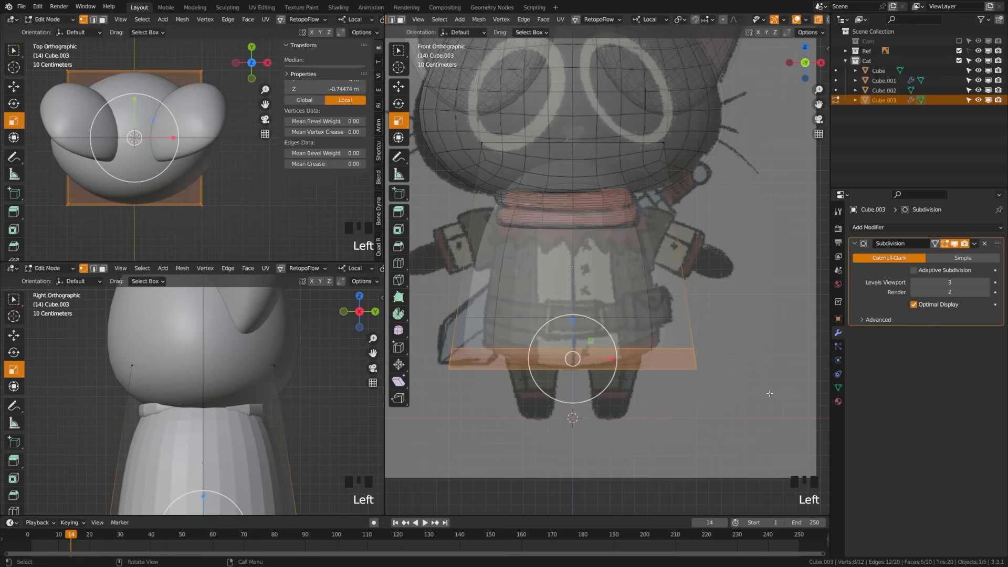
key(s)
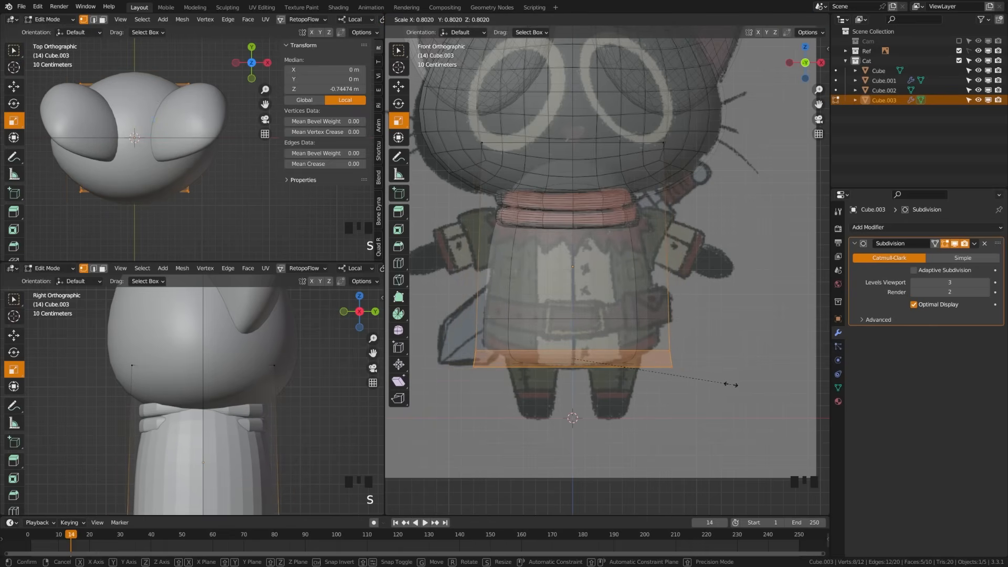
click(731, 385)
drag(452, 122, 725, 199)
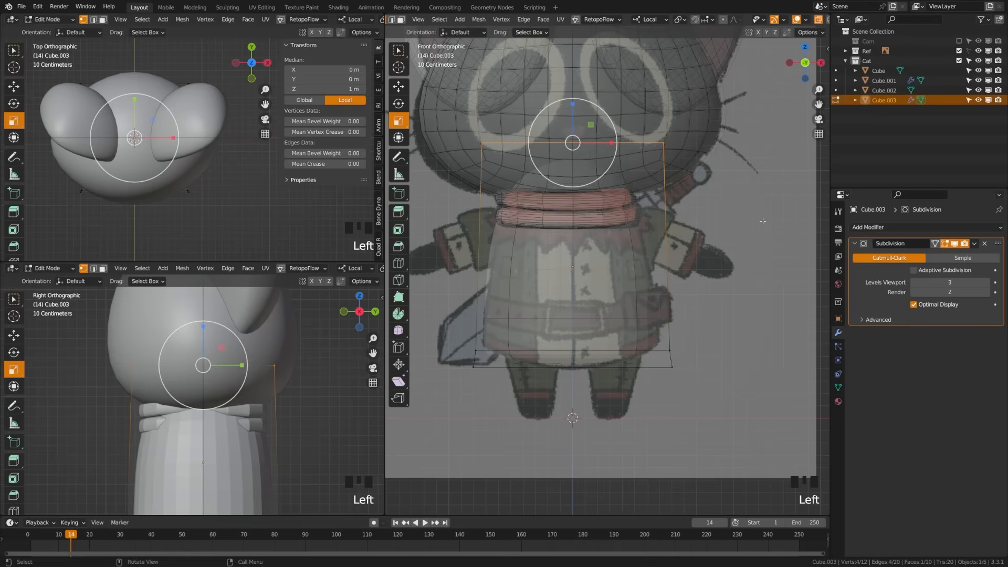
key(s)
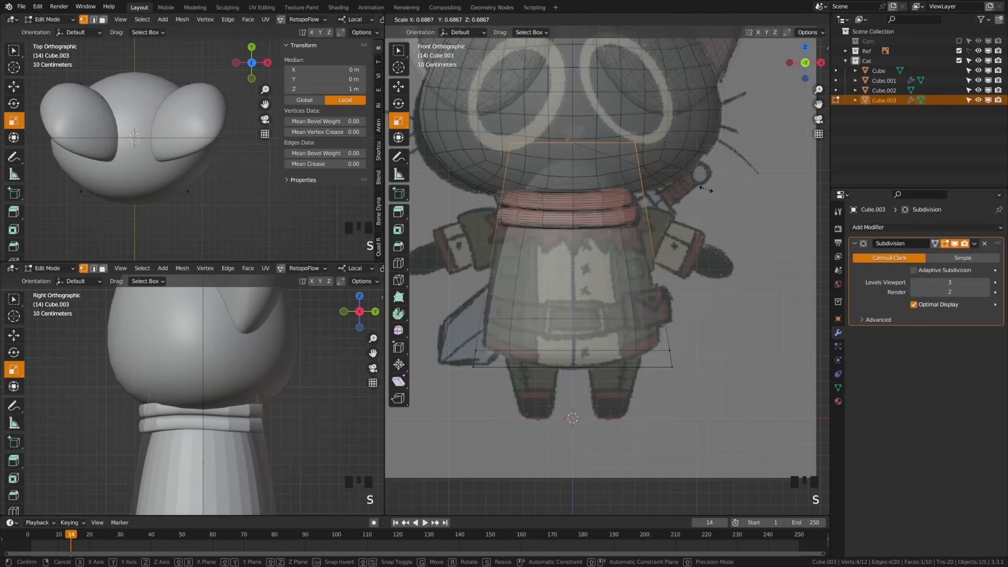
click(703, 188)
shift+middle_drag(229, 486, 226, 397)
Return to Object Mode with solid shading, select the body, and save the file.
key(a)
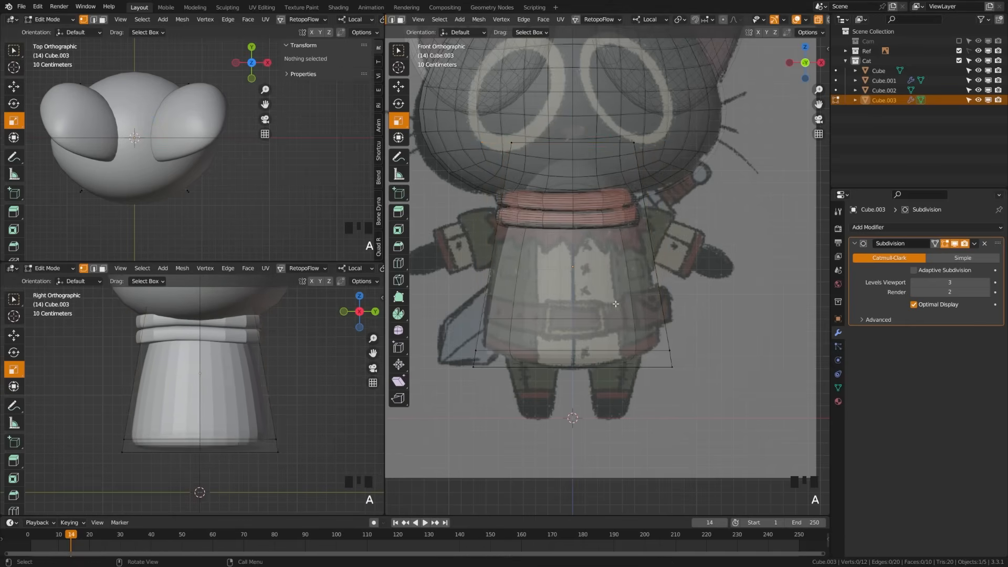
key(Tab)
click(571, 337)
key(alt+a)
key(z)
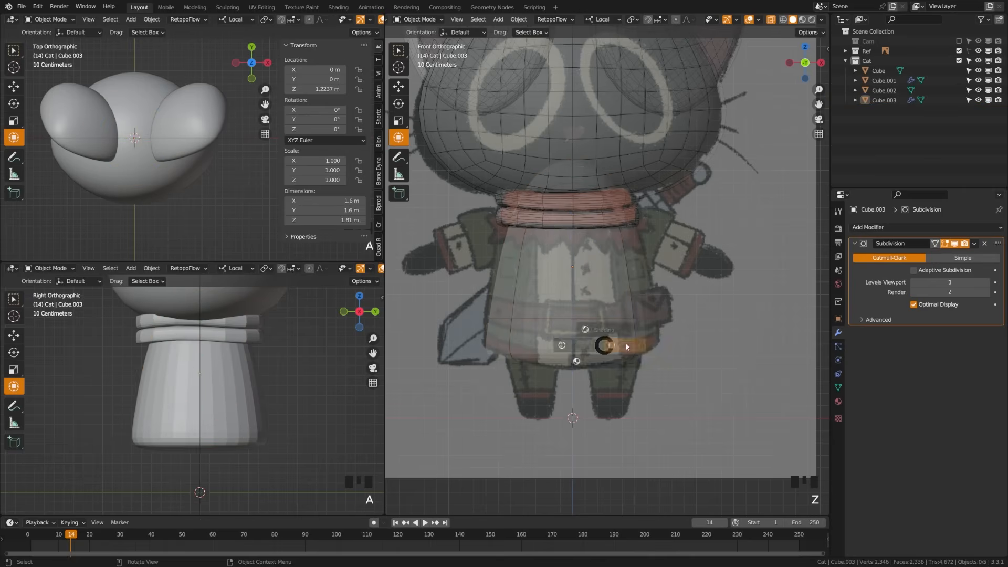
click(592, 305)
key(Tab)
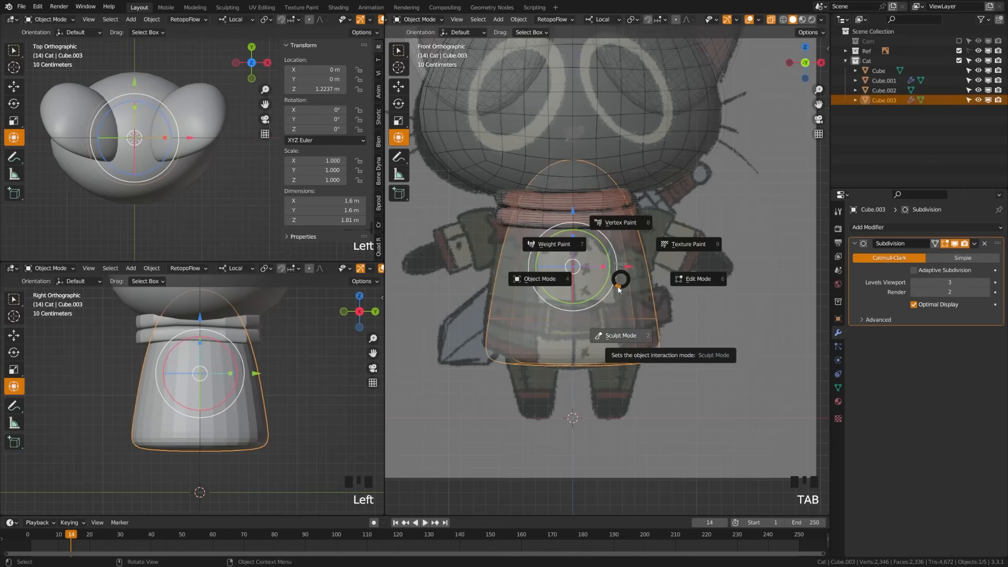
key(Escape)
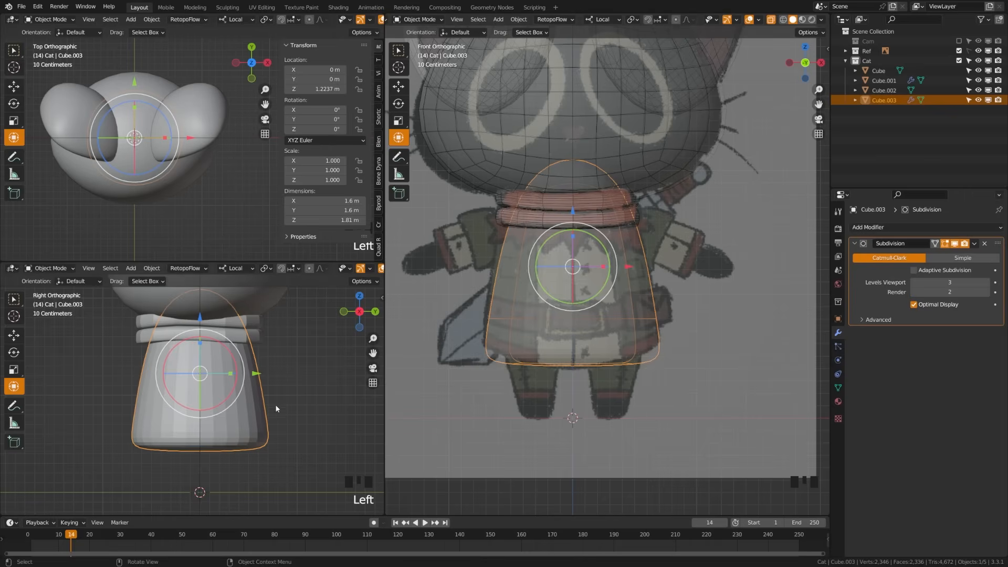
key(ctrl+s)
Convert the body object to a mesh so its Subdivision modifier is baked into the geometry.
scroll(247, 378, down, 3)
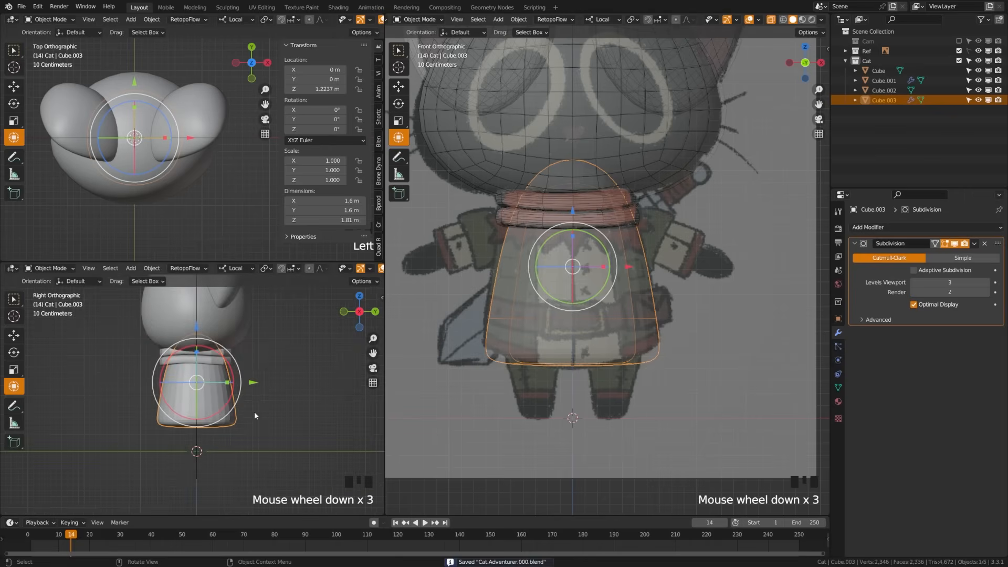
shift+middle_drag(254, 369, 247, 402)
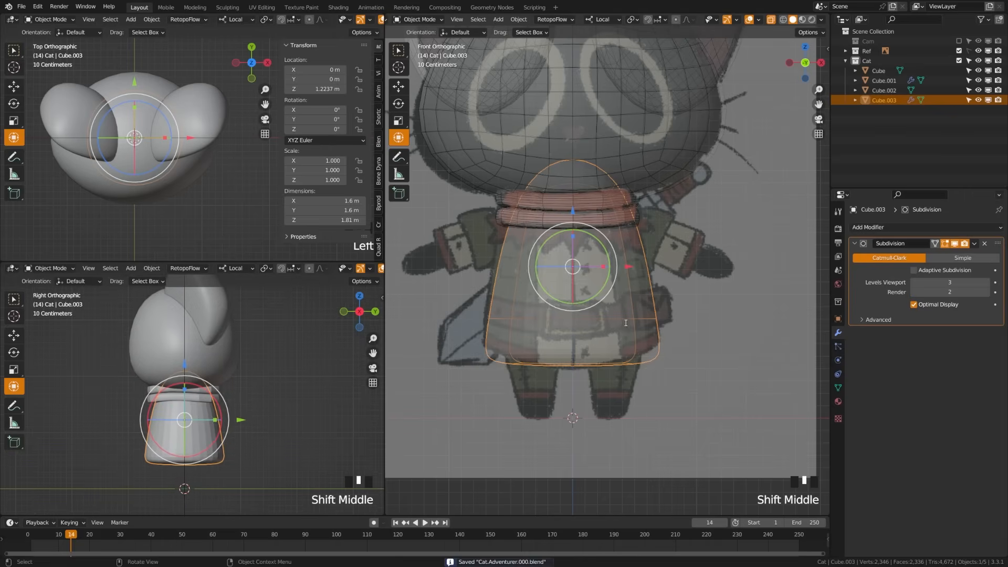
key(space)
key(Return)
key(a)
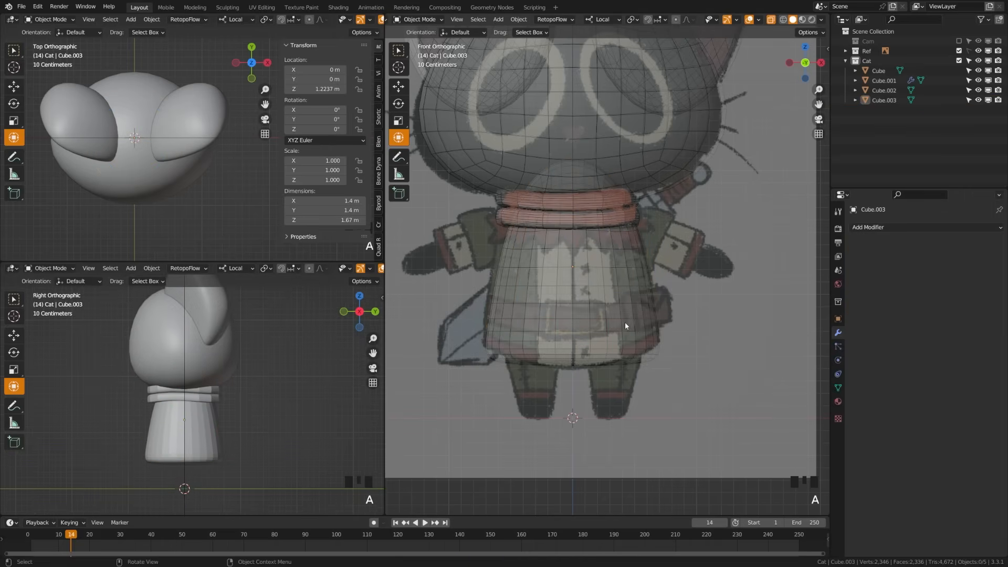
Tilt the body in the side view to an X rotation of about 8.25°.
click(605, 346)
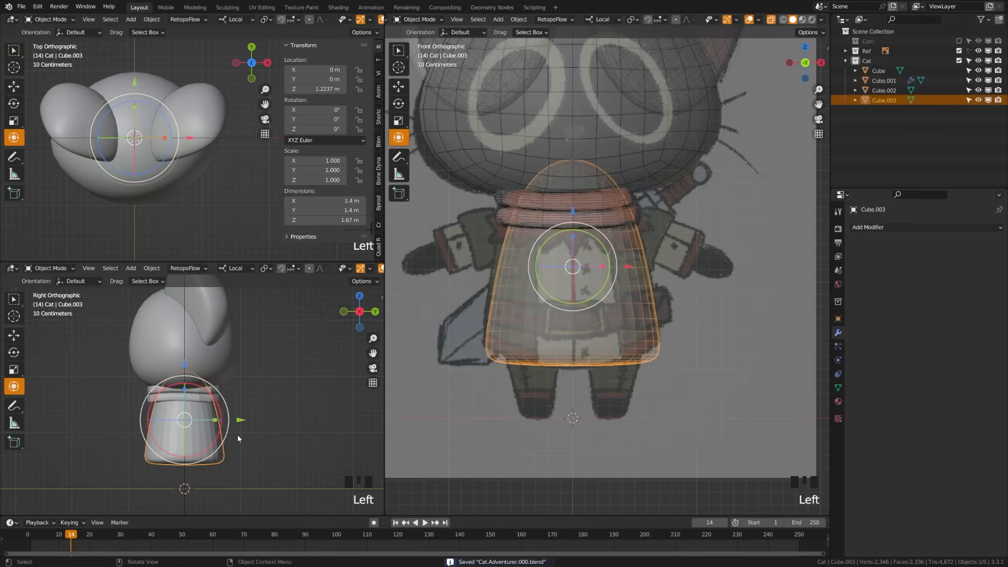
key(r)
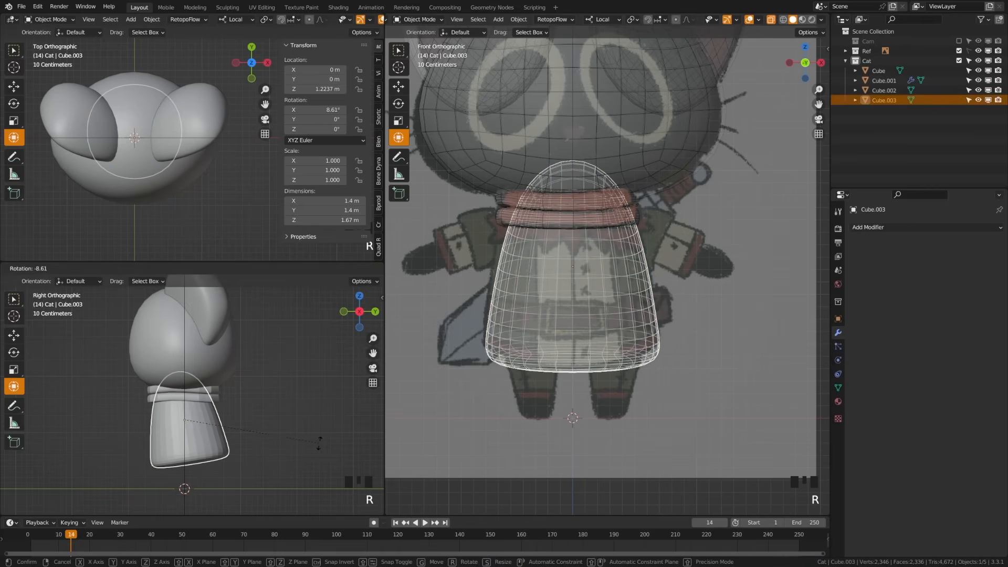
click(318, 444)
Raise the tilted body along its local Z to a Z location of 1.265 m and save the file.
key(g)
key(z)
key(z)
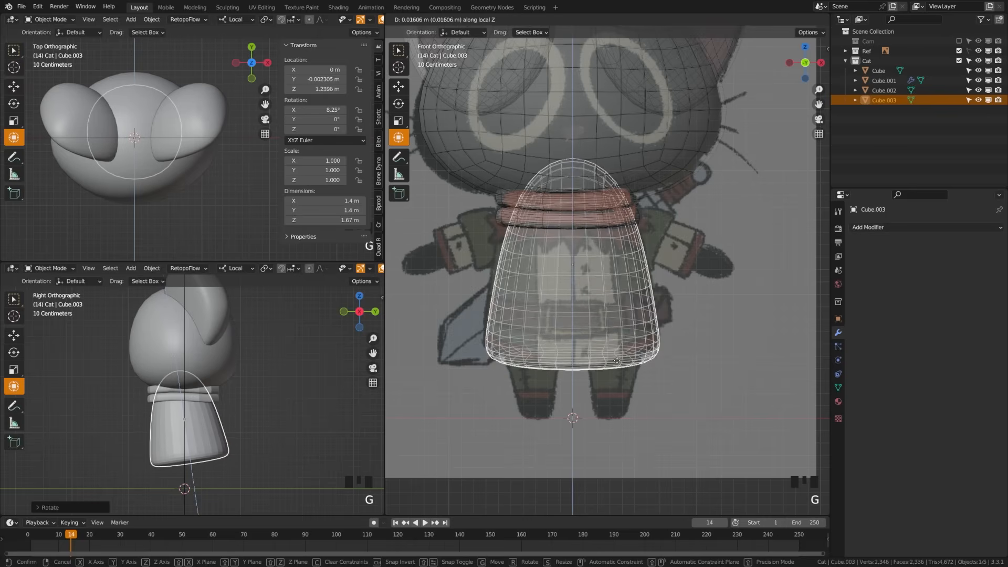
click(547, 376)
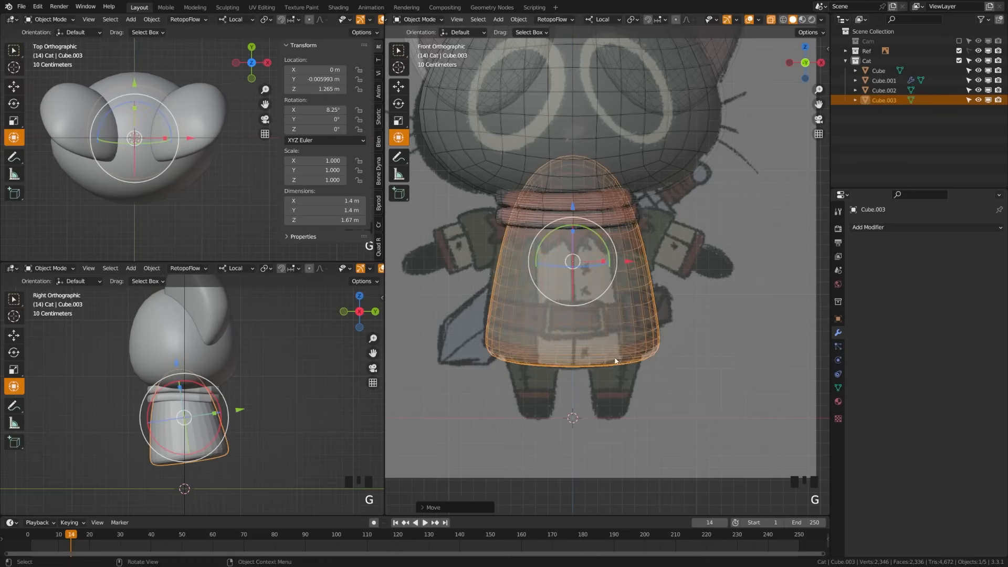
key(alt+a)
key(ctrl+s)
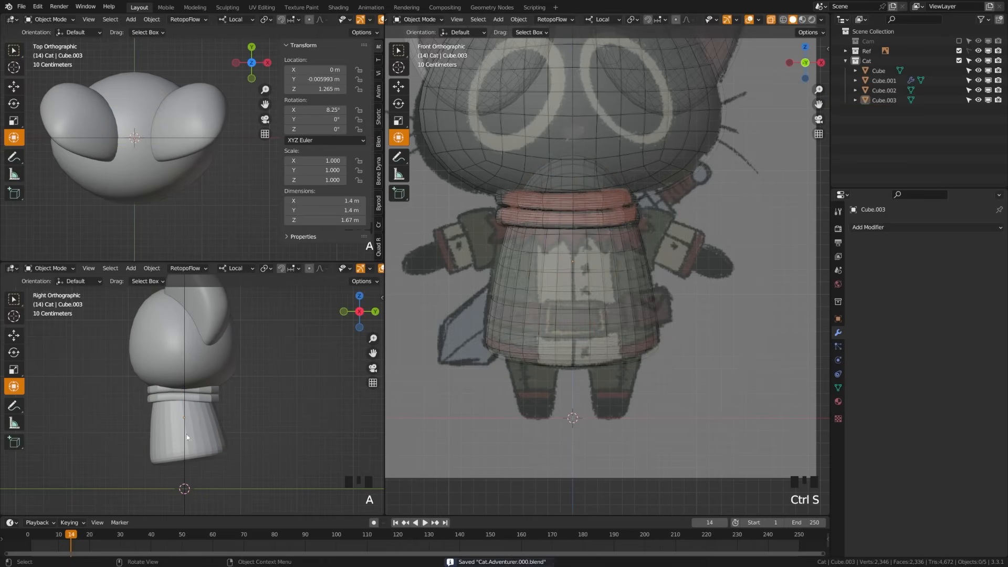
Try to shift the body along its local Y axis in the side view.
click(199, 430)
mouse_move(239, 411)
mouse_down()
mouse_move(253, 414)
mouse_move(240, 418)
mouse_up()
key(ctrl+z)
Set the transform orientation to Global, shift the body along Y to about 0.008 m, and save the file.
click(238, 268)
click(238, 300)
key(a)
key(ctrl+s)
Sculpt the body's front and back outward with the Grab brush at 263 px radius and 0.400 strength, and shade it smooth in Object Mode.
key(Tab)
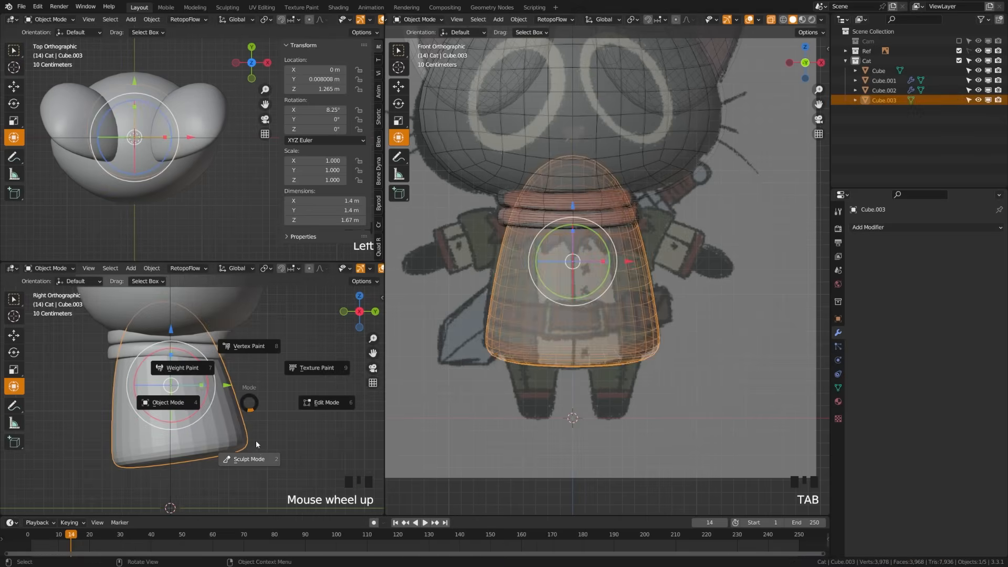
click(254, 458)
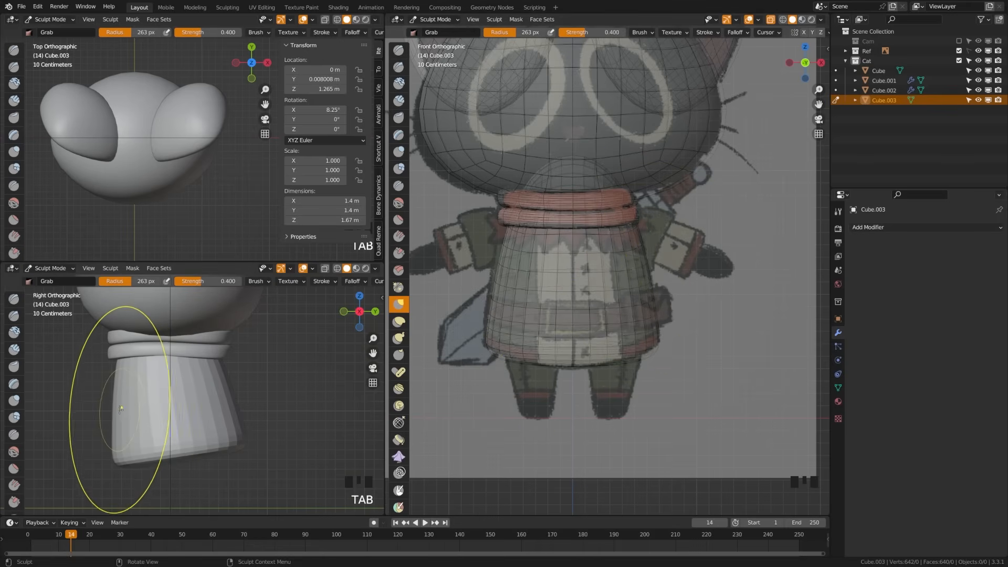
drag(116, 413, 93, 418)
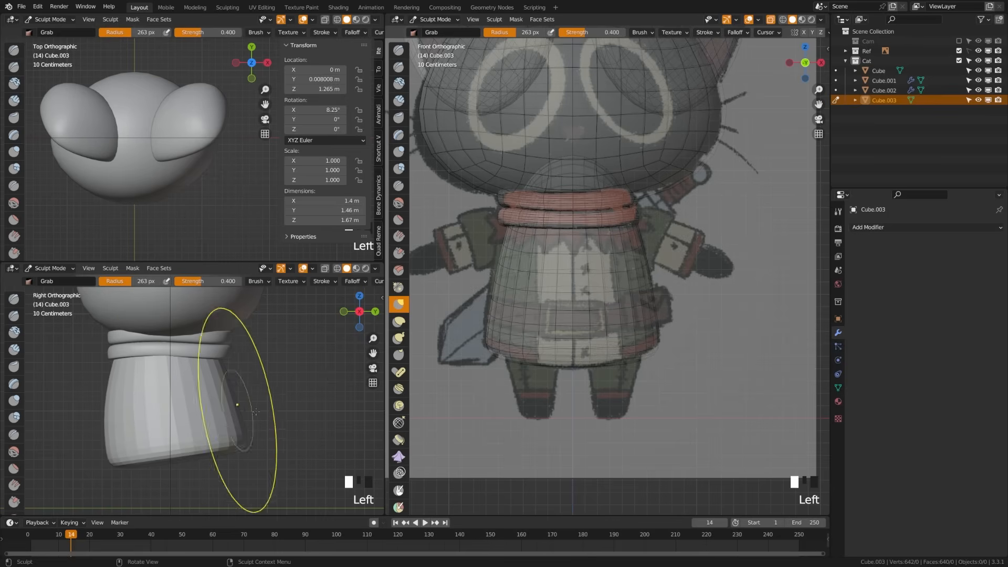
mouse_move(231, 378)
mouse_down()
mouse_move(237, 411)
mouse_move(258, 409)
mouse_up()
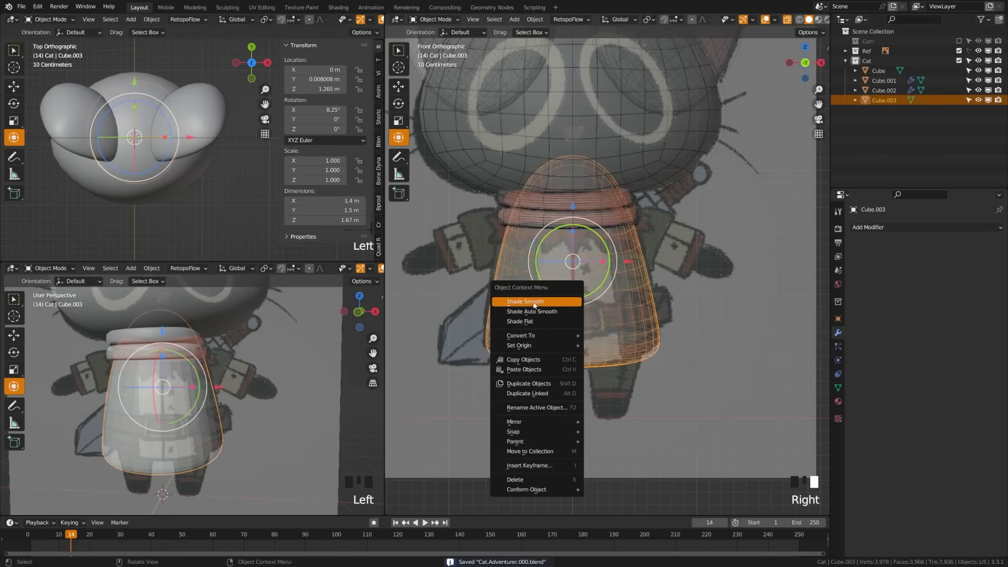
key(Escape)
key(alt+a)
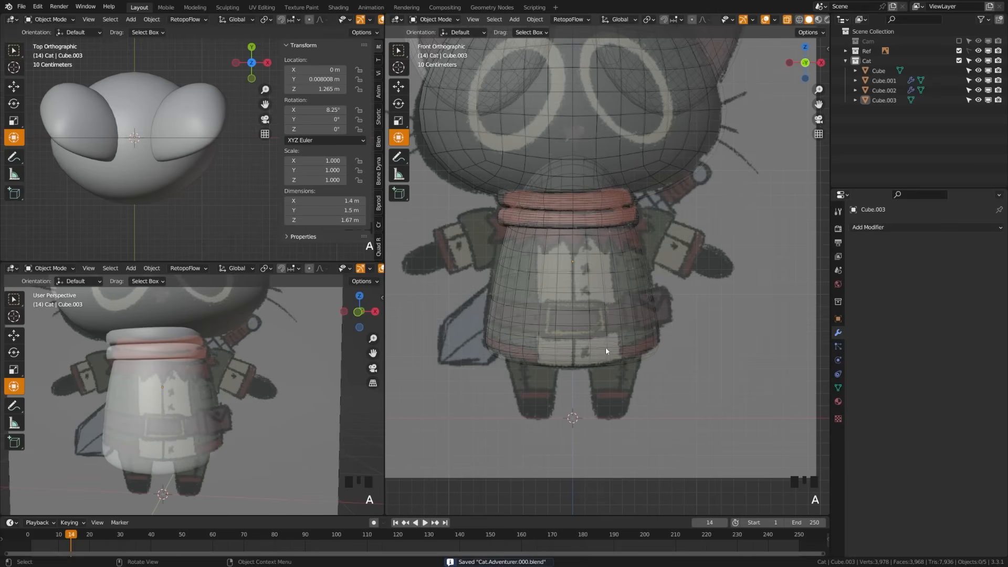
Set the perspective viewport to the front view and hide its overlays and reference image to preview the plain model.
scroll(175, 421, down, 2)
key(KP_1)
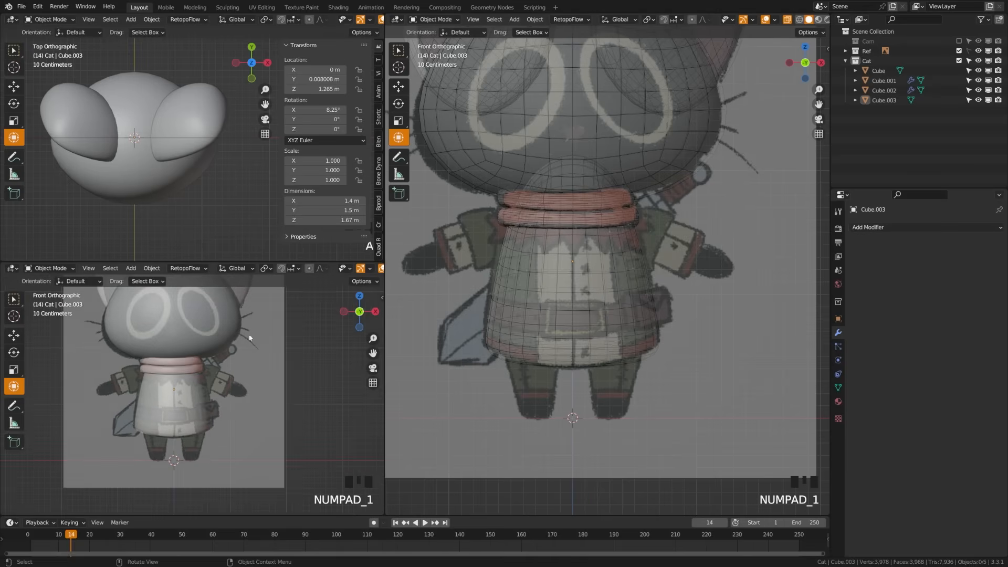
middle_drag(348, 270, 288, 272)
click(304, 269)
scroll(254, 366, down, 2)
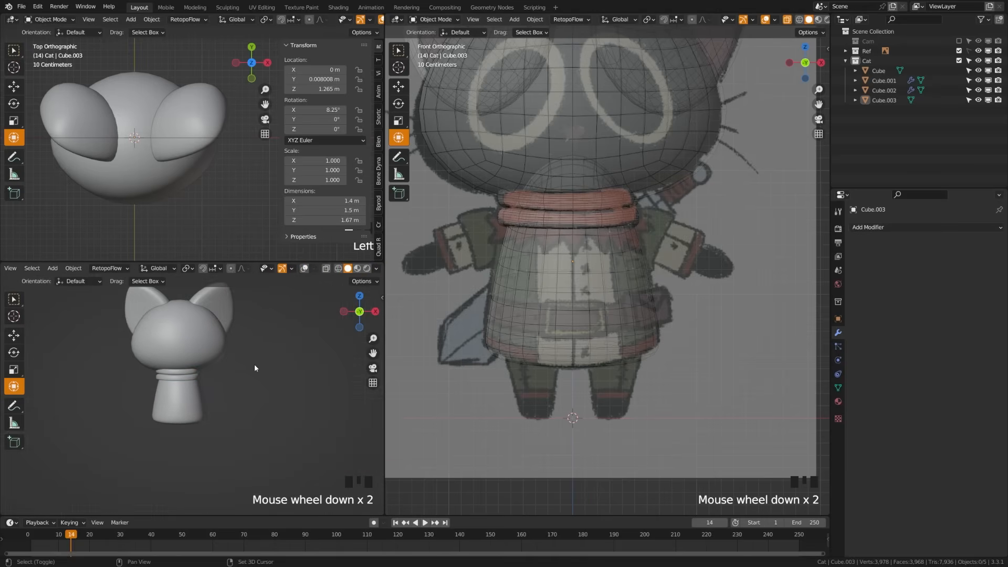
middle_drag(254, 366, 237, 389)
scroll(609, 262, down, 3)
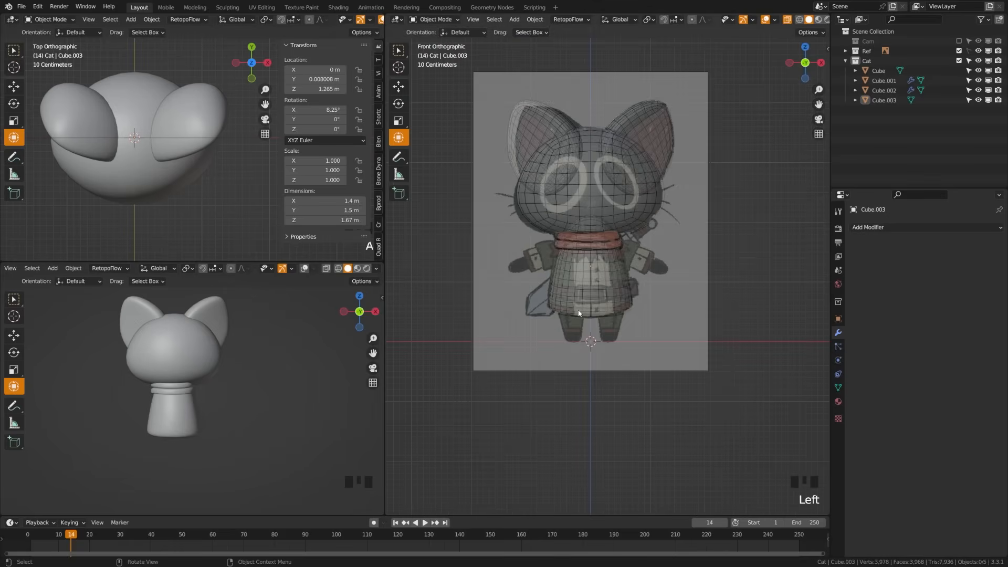
Add a cube mesh at the world origin and give it a level 1 Subdivision modifier for the cat's nose.
key(shift+a)
mouse_move(578, 310)
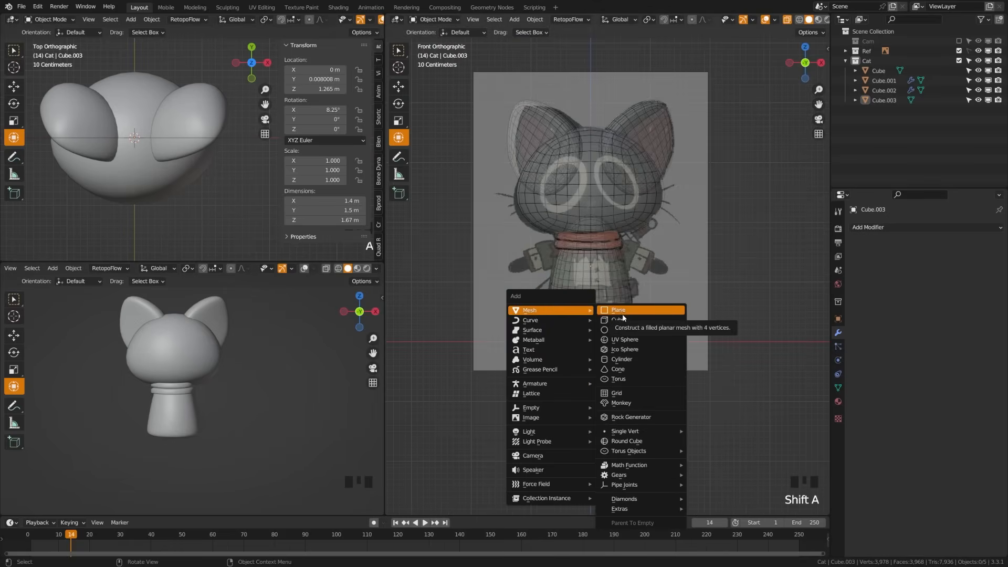
click(622, 319)
scroll(645, 360, up, 2)
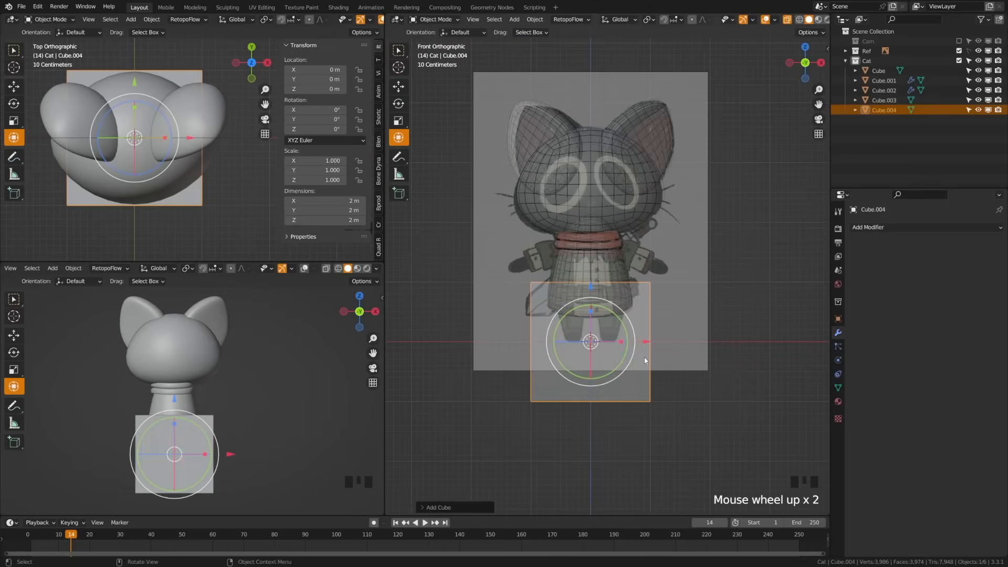
key(ctrl+1)
scroll(642, 392, up, 4)
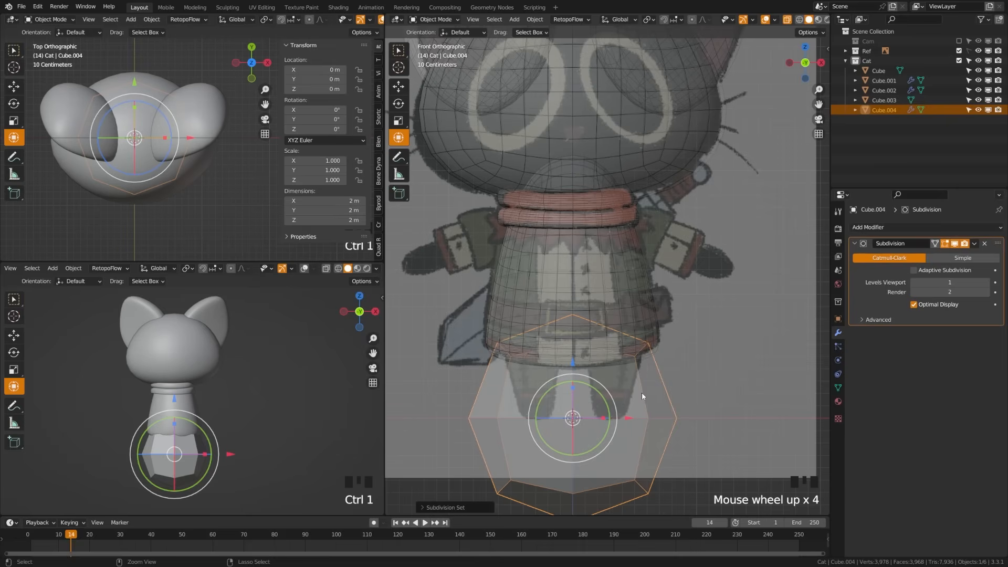
shift+middle_drag(613, 448, 621, 389)
In Edit Mode, scale the nose cube's top vertices slightly wider than its base.
key(Tab)
click(664, 428)
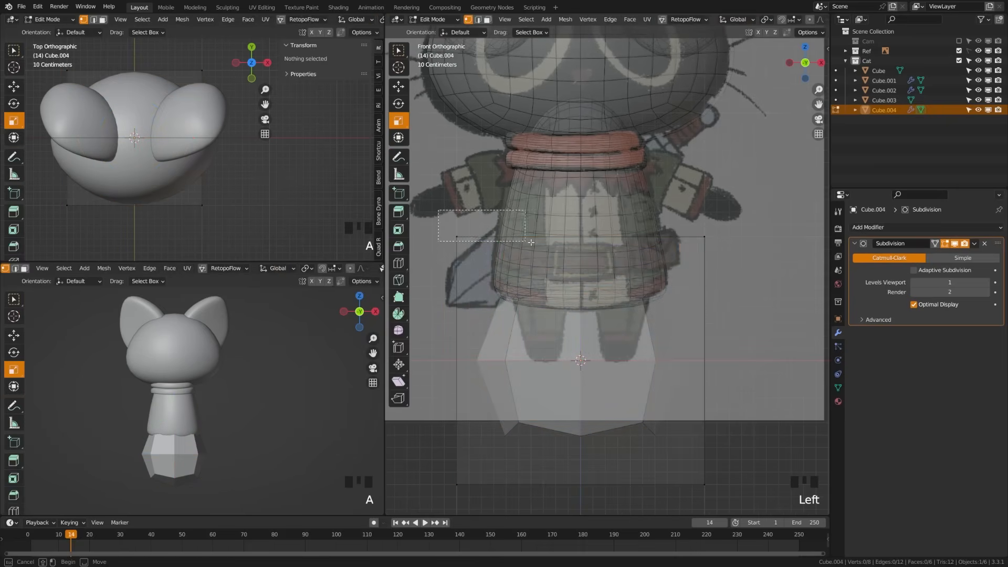
drag(420, 210, 809, 327)
key(s)
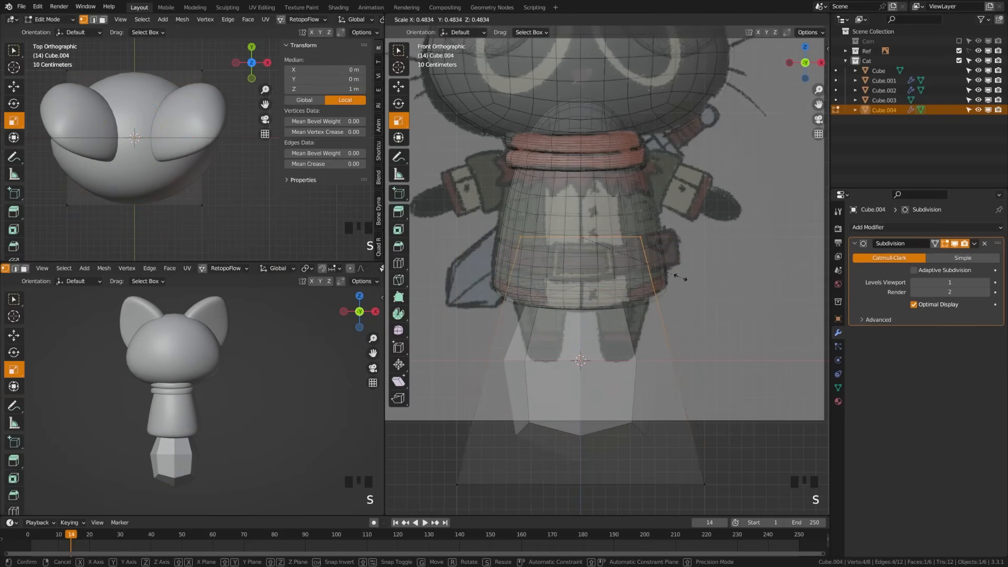
click(823, 301)
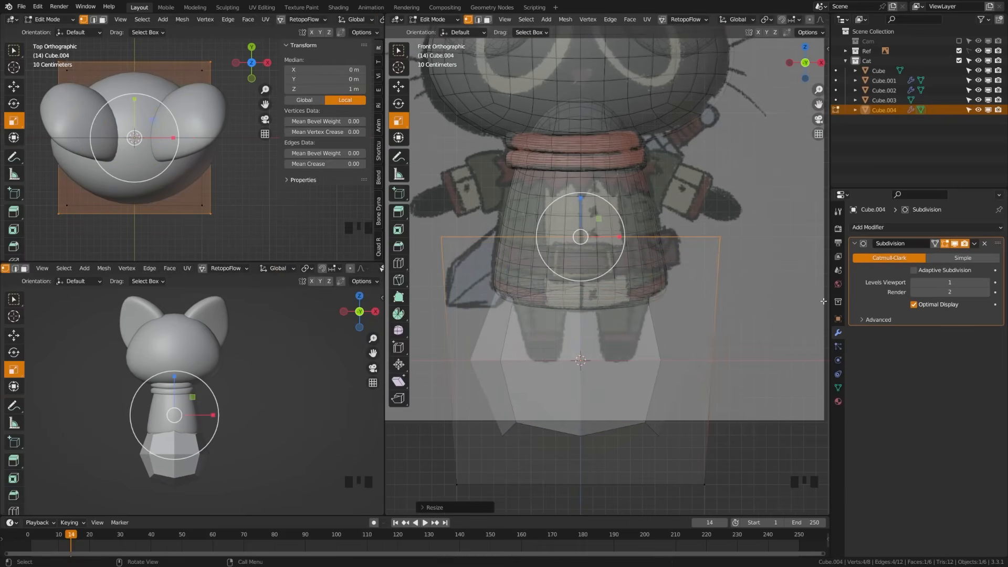
Narrow the nose cube's bottom vertices along the X axis to a factor of about 0.35.
drag(419, 468, 730, 499)
key(s)
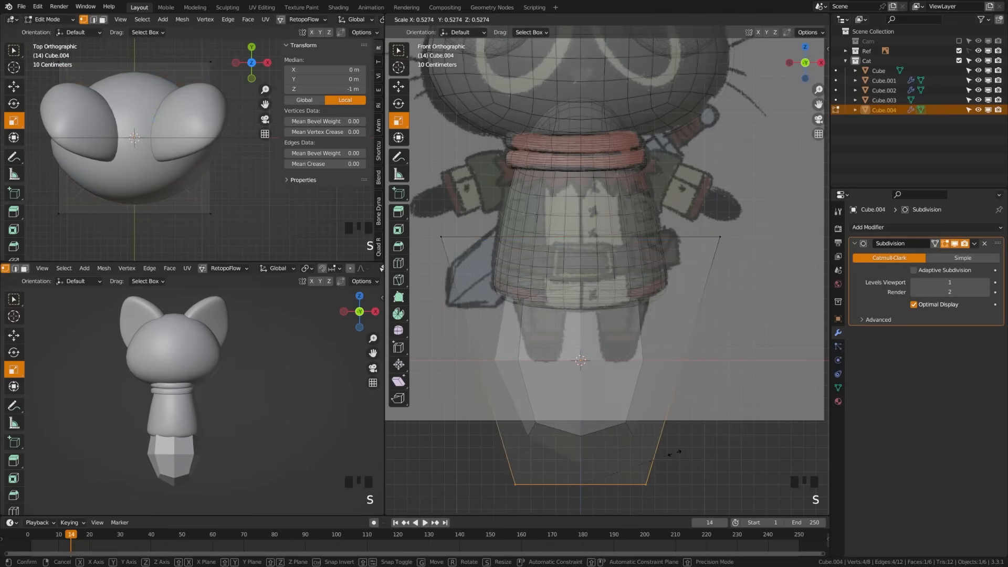
key(Escape)
key(s)
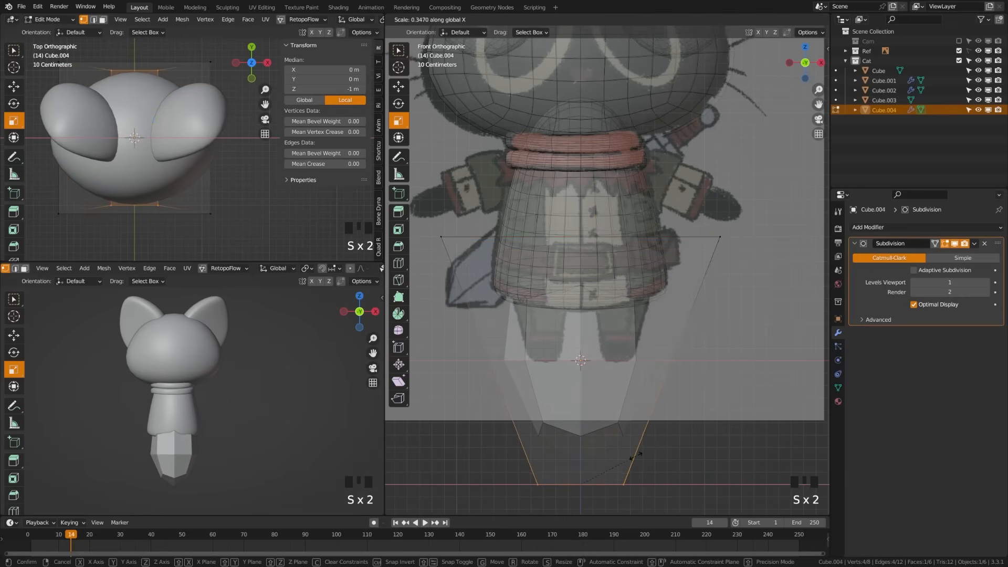
click(430, 219)
Lower the nose cube's top vertices along Z by about 0.93 m, then apply its subdivision and set its origin to the geometry in Object Mode.
key(g)
key(z)
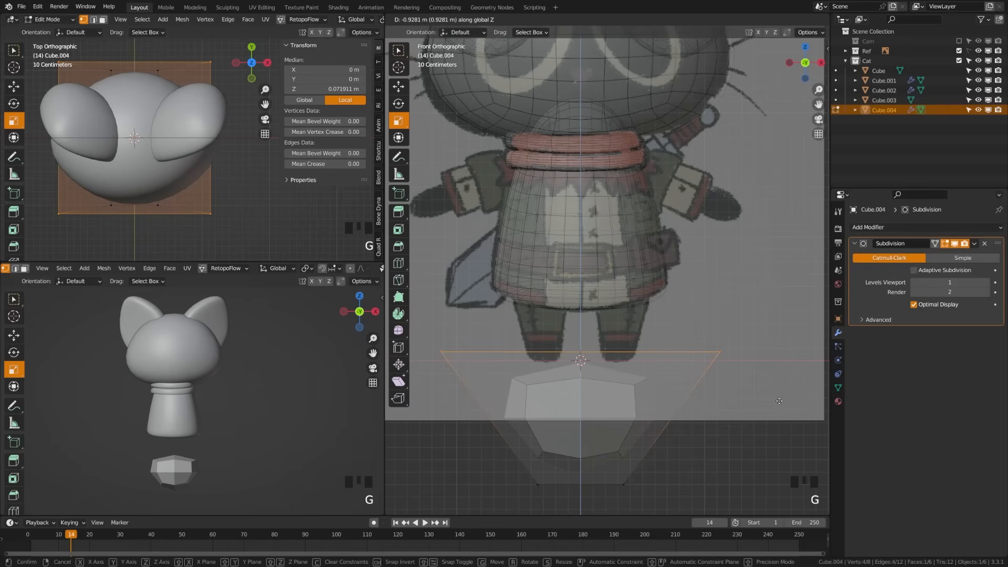
click(777, 403)
key(Tab)
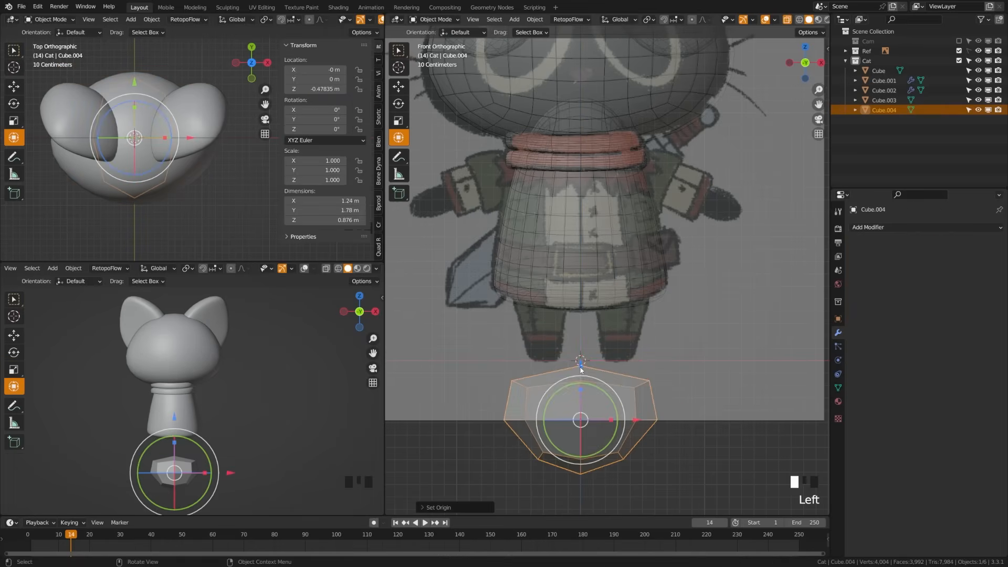
Raise the nose along Z to about 2.293 m on the face and scale it uniformly to about 0.165.
drag(581, 365, 646, 21)
shift+middle_drag(638, 523, 626, 418)
shift+middle_drag(570, 174, 566, 373)
shift+middle_drag(593, 273, 597, 298)
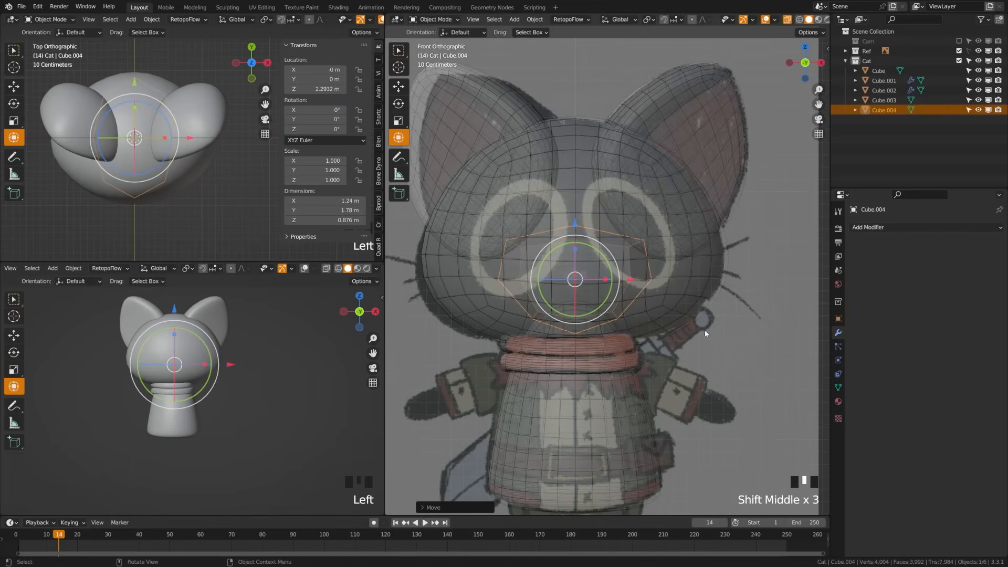
key(s)
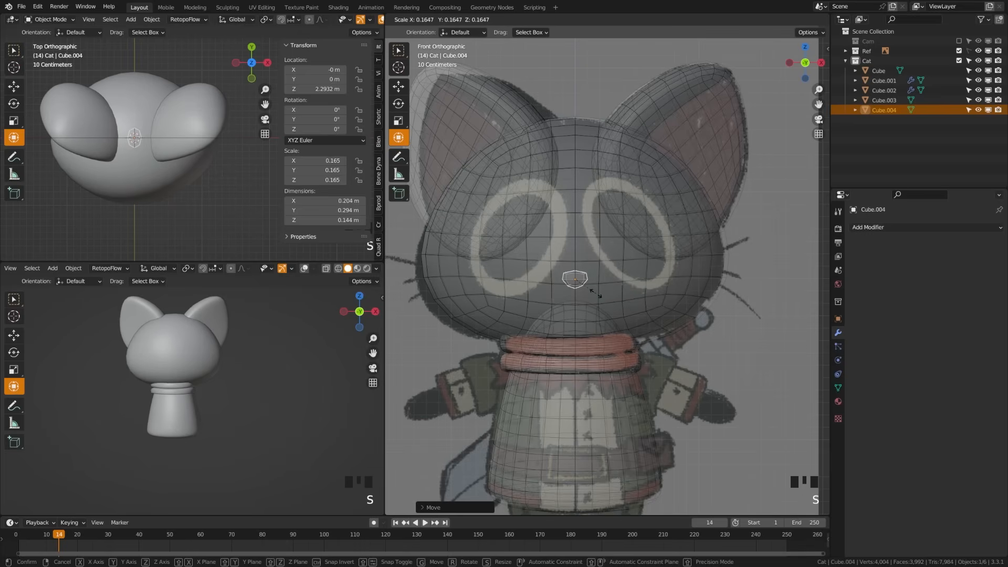
click(596, 293)
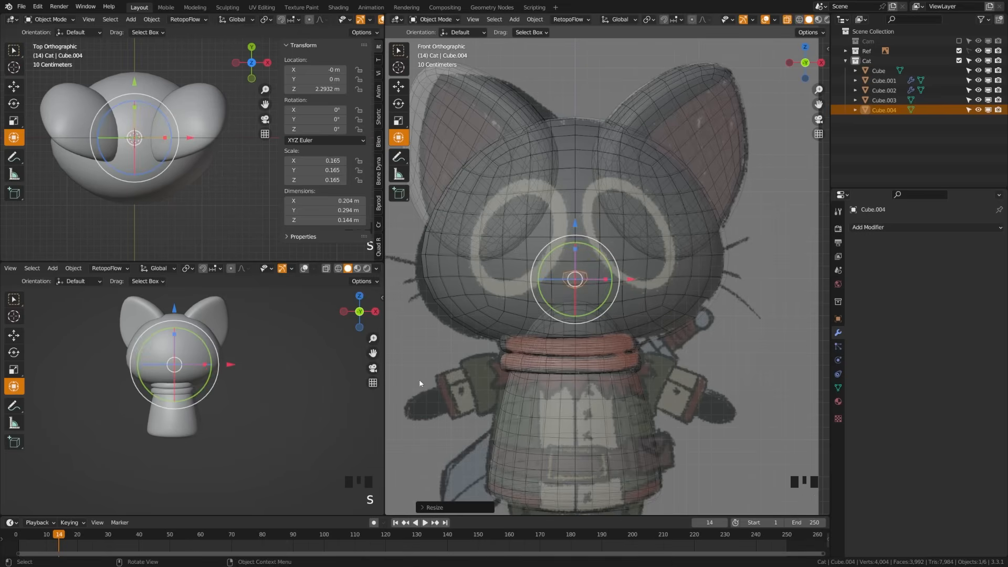
In the right side view, show the overlays, flatten the nose to a Y scale of about 0.086 and move it along Y to about -1.098 m.
key(KP_3)
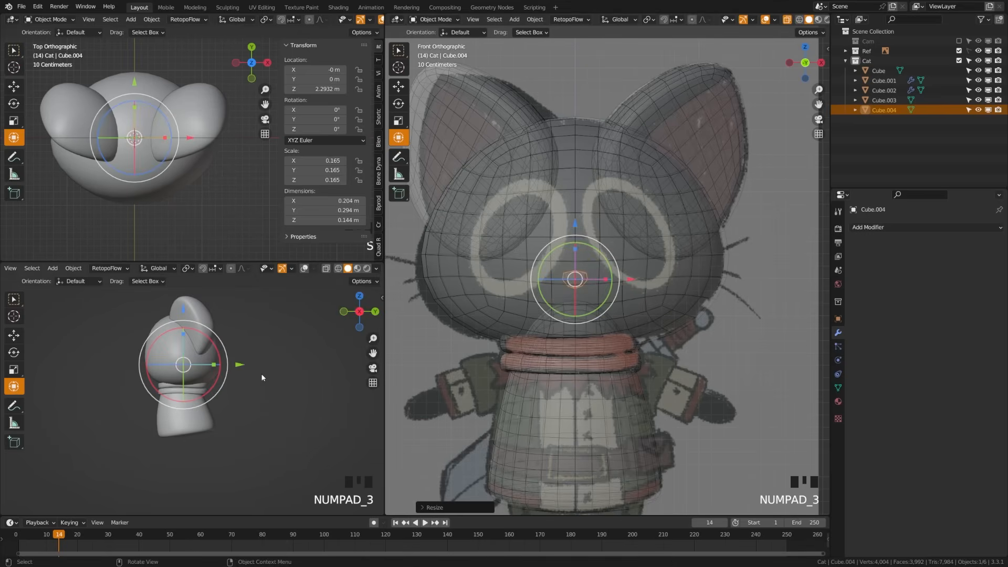
click(305, 269)
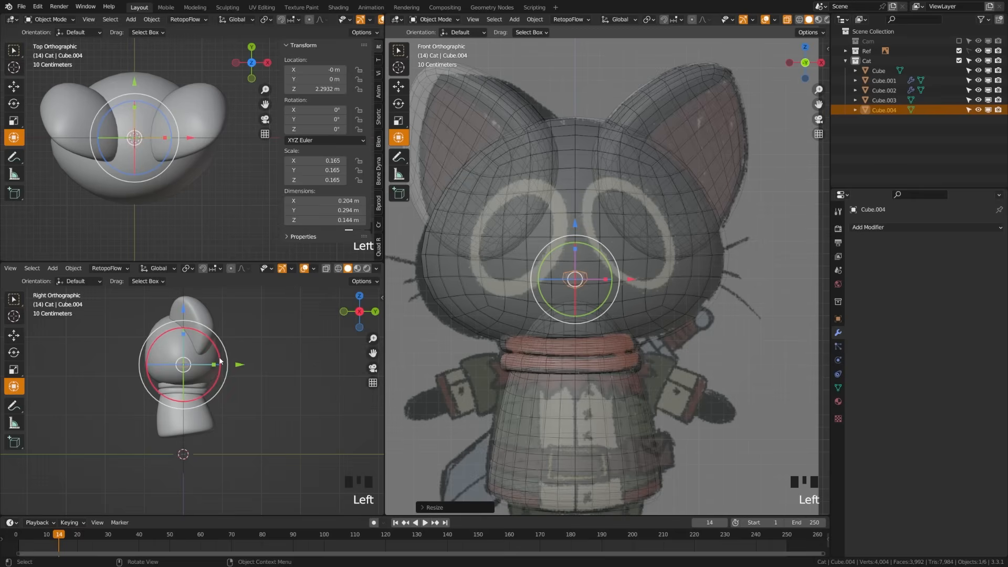
scroll(249, 358, up, 5)
shift+middle_drag(205, 319, 206, 368)
drag(205, 369, 129, 371)
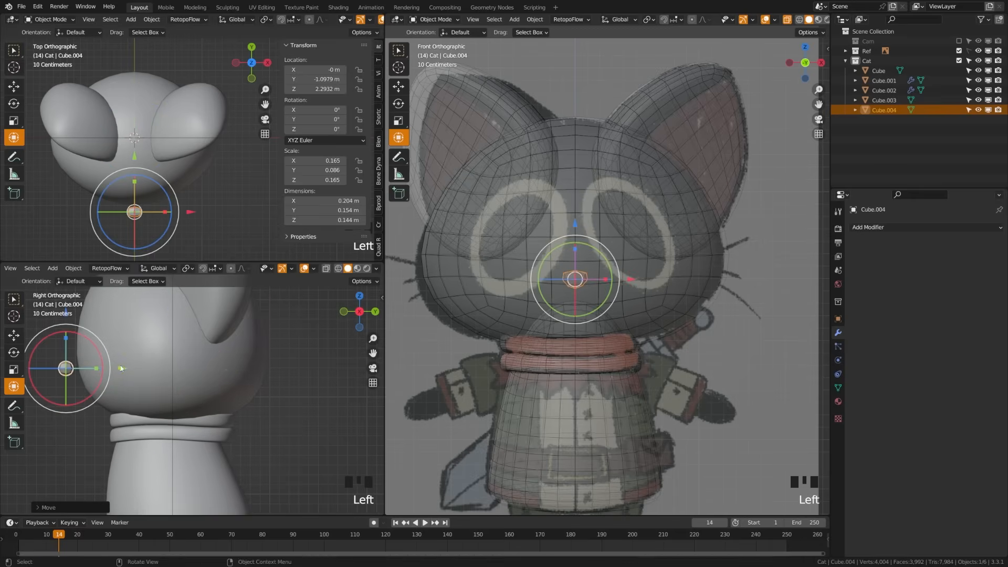
shift+middle_drag(100, 362, 168, 358)
scroll(163, 351, up, 5)
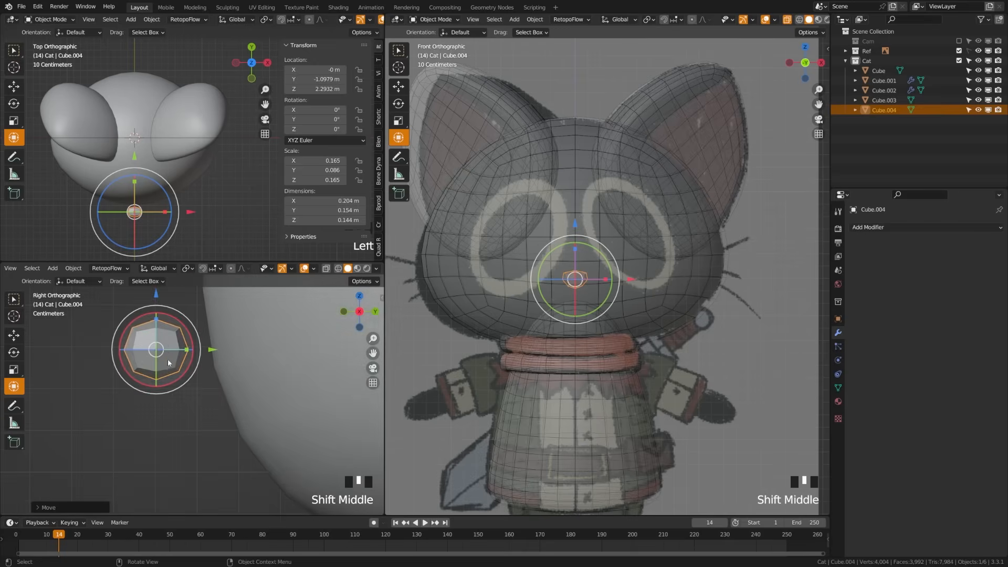
Delete the vertices on the nose's rear half, using X-ray view to select through the mesh.
key(Tab)
key(a)
key(alt+z)
drag(167, 321, 203, 394)
key(x)
click(176, 347)
key(Tab)
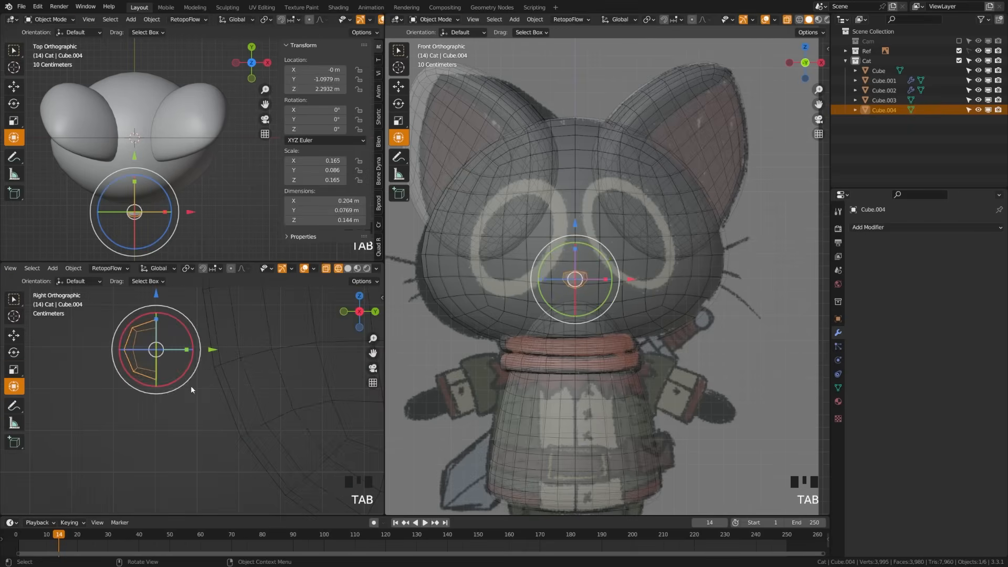
key(alt+z)
Save the file, move the nose along Y to about -0.947 m against the face, and tilt it 12° around X.
scroll(194, 380, down, 2)
key(ctrl+s)
drag(223, 362, 267, 363)
key(r)
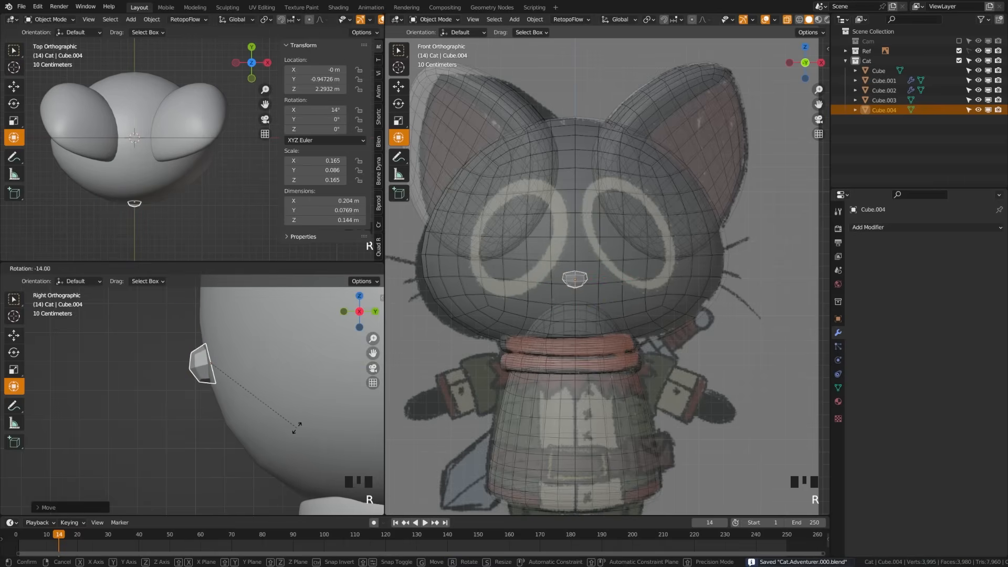
click(293, 430)
Scale the nose up to about 0.172 in X and Z, save the file, and shade the nose smooth.
key(s)
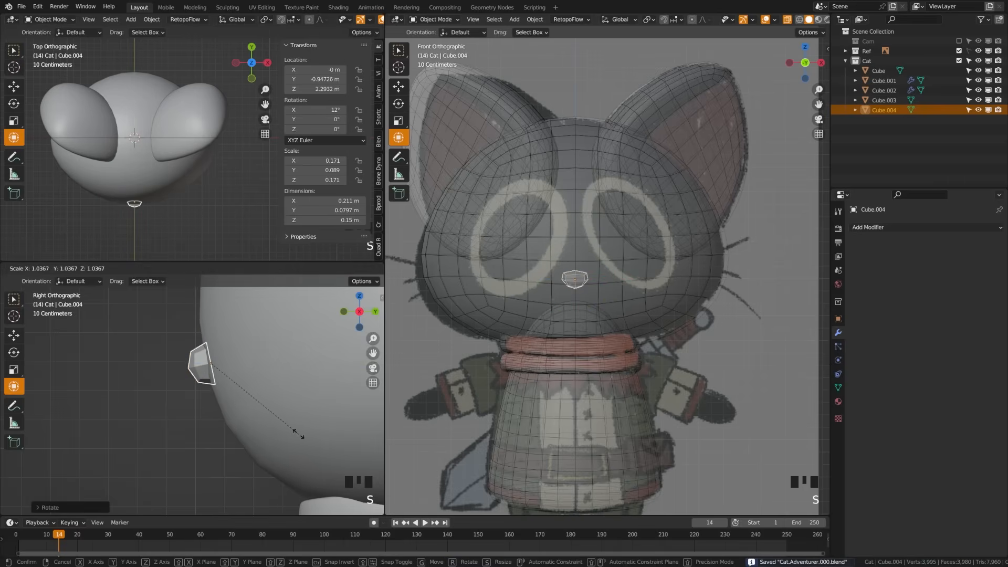
click(298, 434)
key(ctrl+s)
right_click(130, 368)
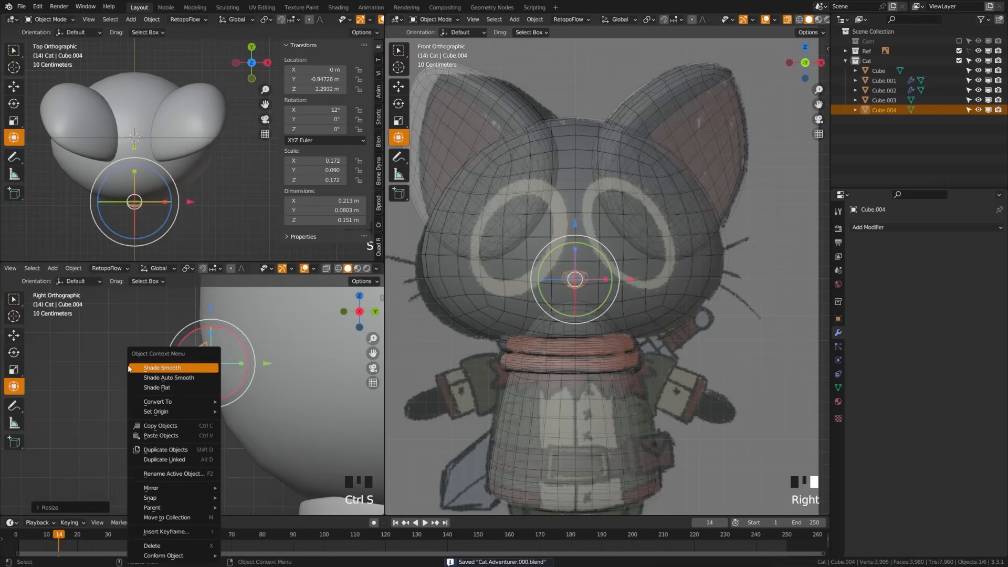
click(156, 368)
click(492, 370)
Add a new cube mesh at the world origin for the leg and give it a level 2 Subdivision modifier.
scroll(656, 326, up, 3)
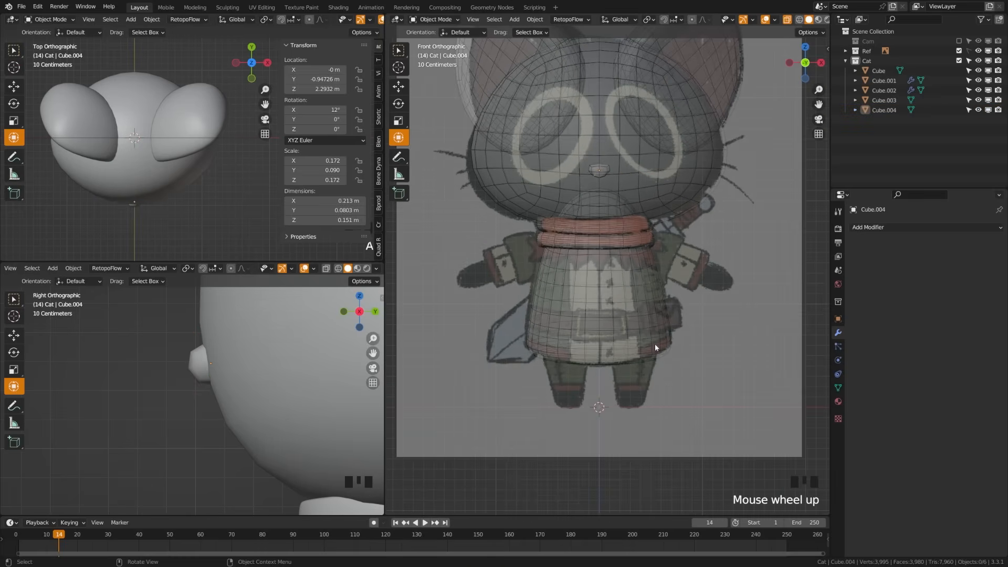
shift+middle_drag(655, 343, 640, 391)
key(shift+a)
mouse_move(633, 369)
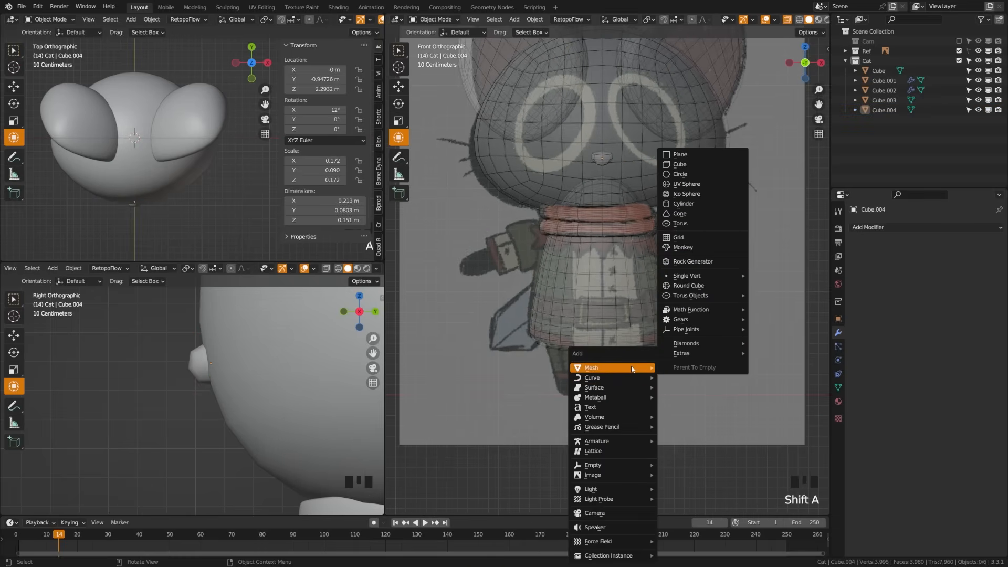
click(704, 164)
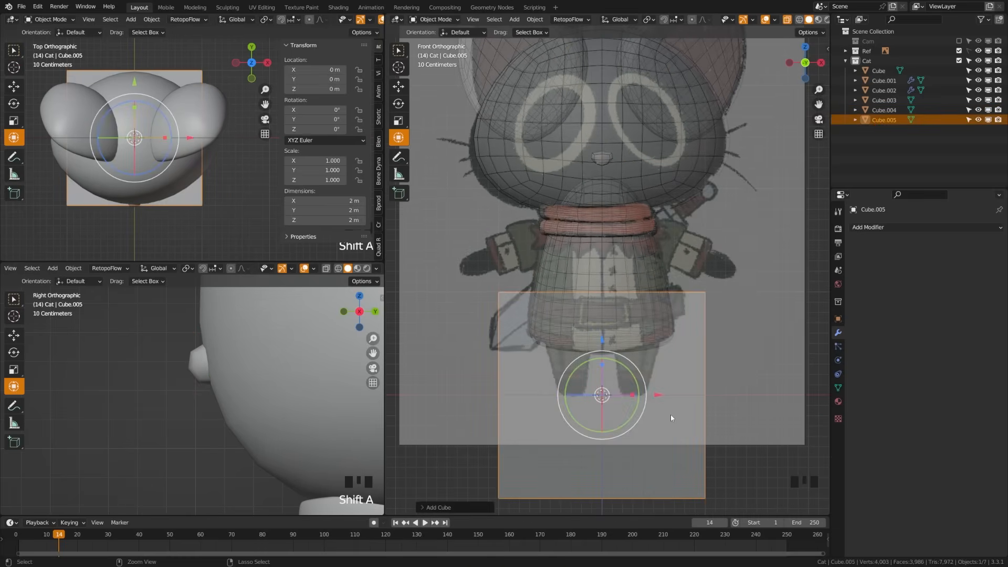
key(ctrl+2)
scroll(669, 417, up, 1)
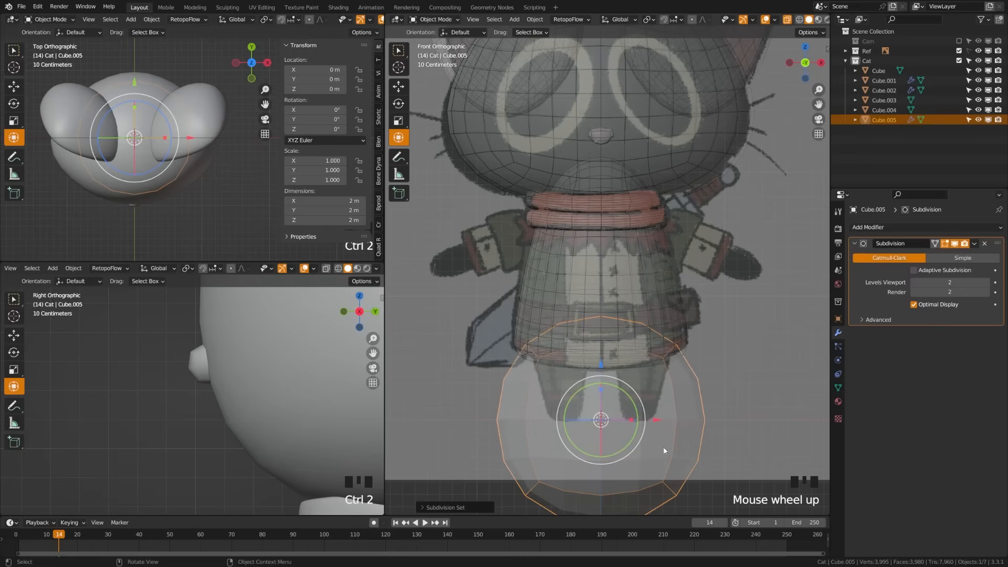
shift+middle_drag(686, 451, 731, 425)
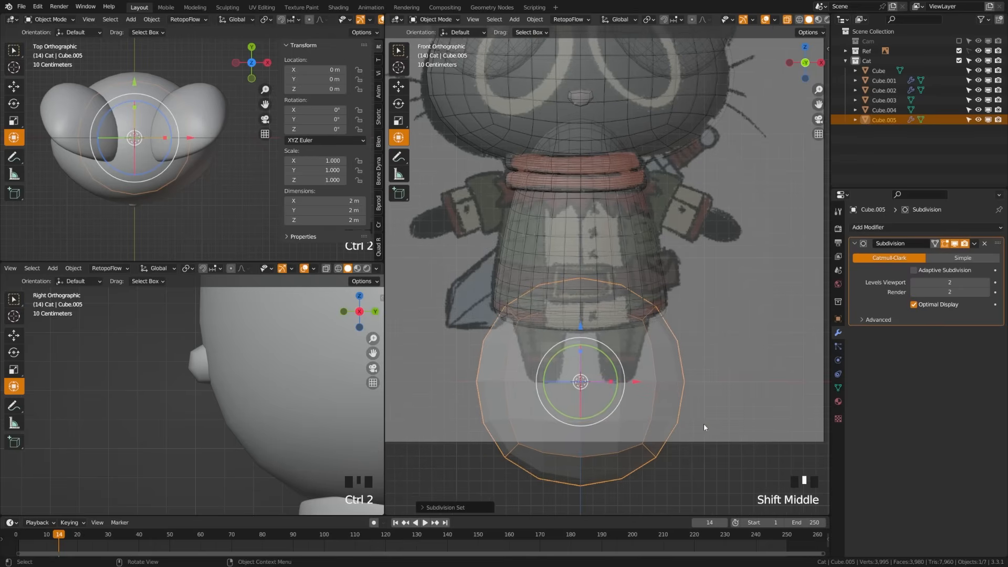
Scale the leg cube to about 0.123 and move it onto the reference foot at about X 0.305 m, Z 0.099 m.
key(s)
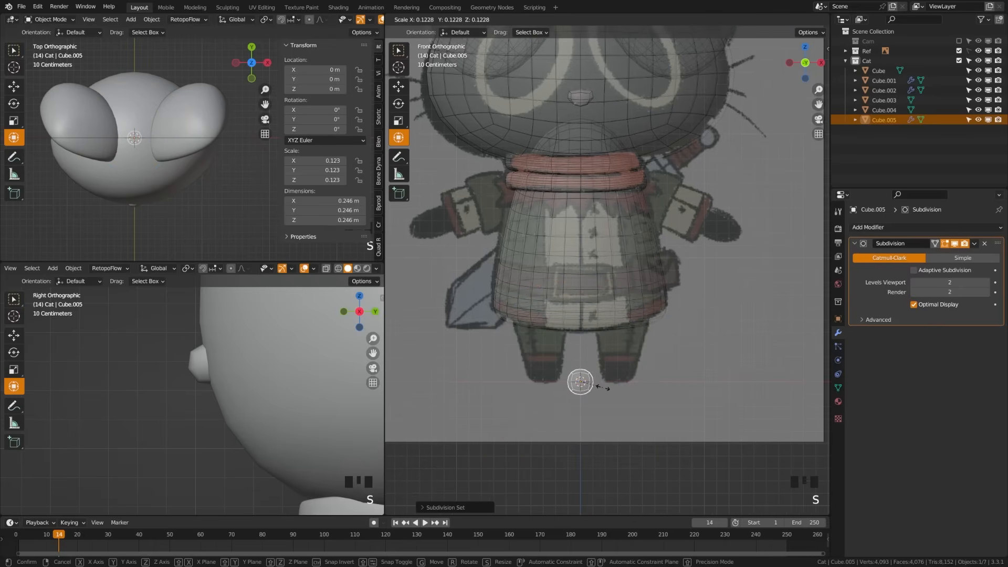
click(607, 387)
key(g)
click(640, 376)
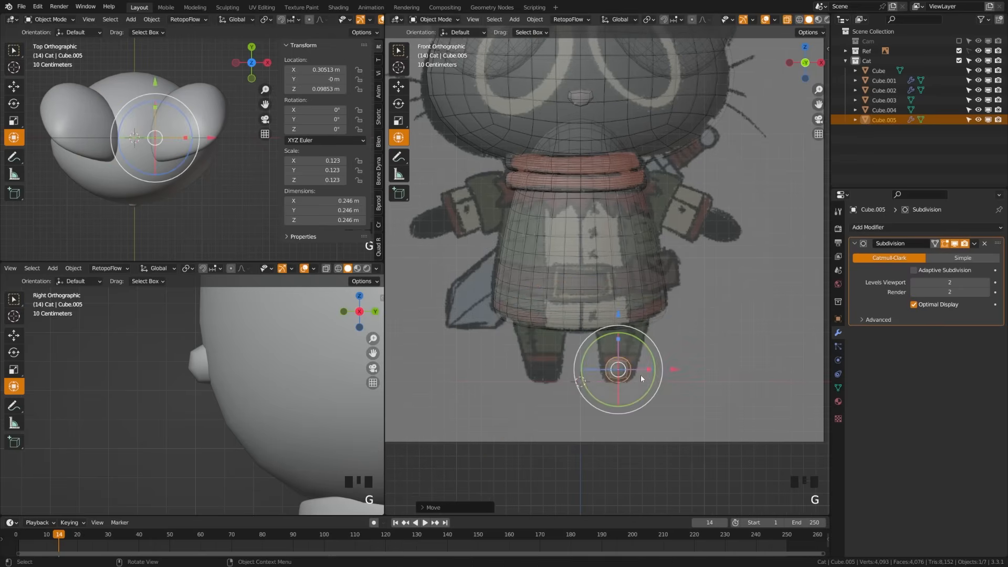
Enlarge the leg cube to a scale of about 0.181 and raise it along Z to about 0.138 m so it rests on the ground line.
scroll(640, 375, up, 5)
shift+middle_drag(678, 417, 613, 395)
key(s)
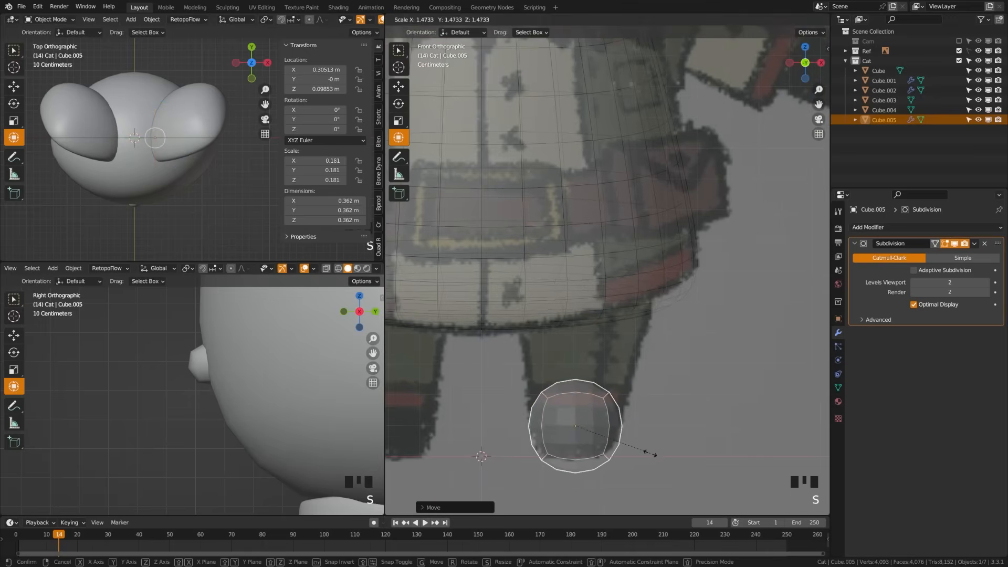
click(650, 449)
key(g)
key(z)
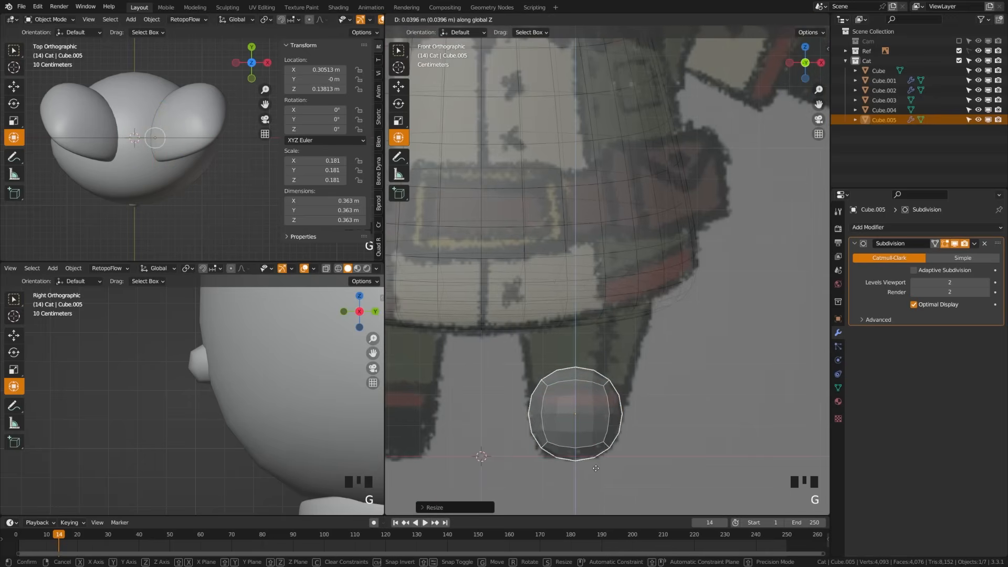
click(596, 469)
In Edit Mode with wireframe shading, raise the leg cube's top vertices along Z to a local height of about 2.958 m, under the coat hem.
key(Tab)
scroll(625, 410, down, 2)
key(alt+a)
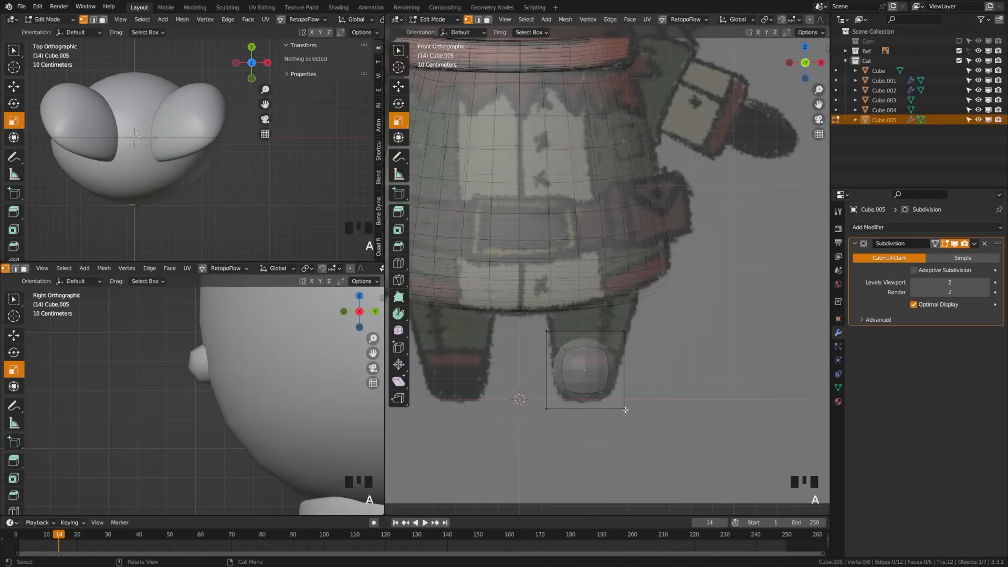
key(z)
click(548, 408)
drag(531, 305, 630, 363)
shift+middle_drag(632, 397, 652, 436)
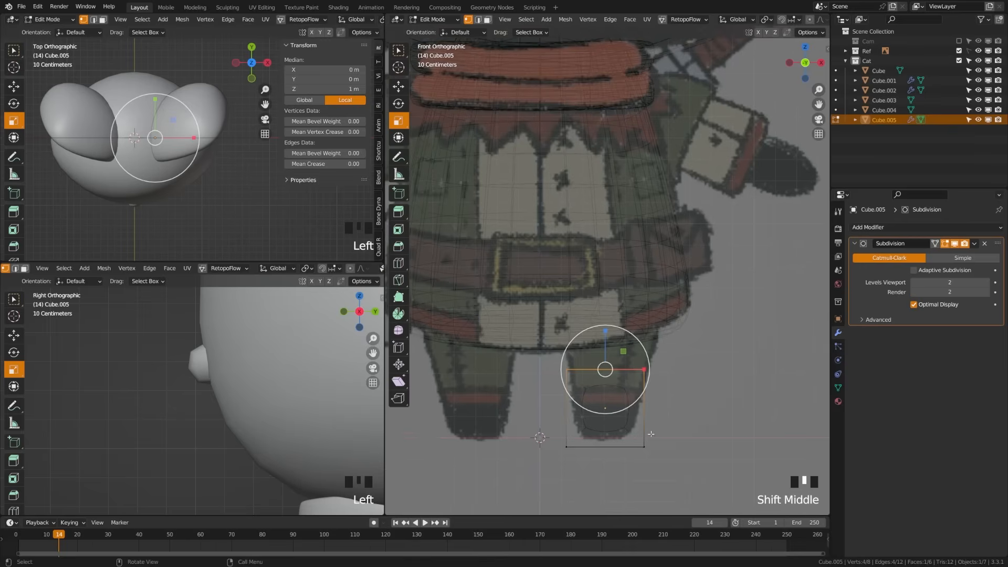
key(g)
key(z)
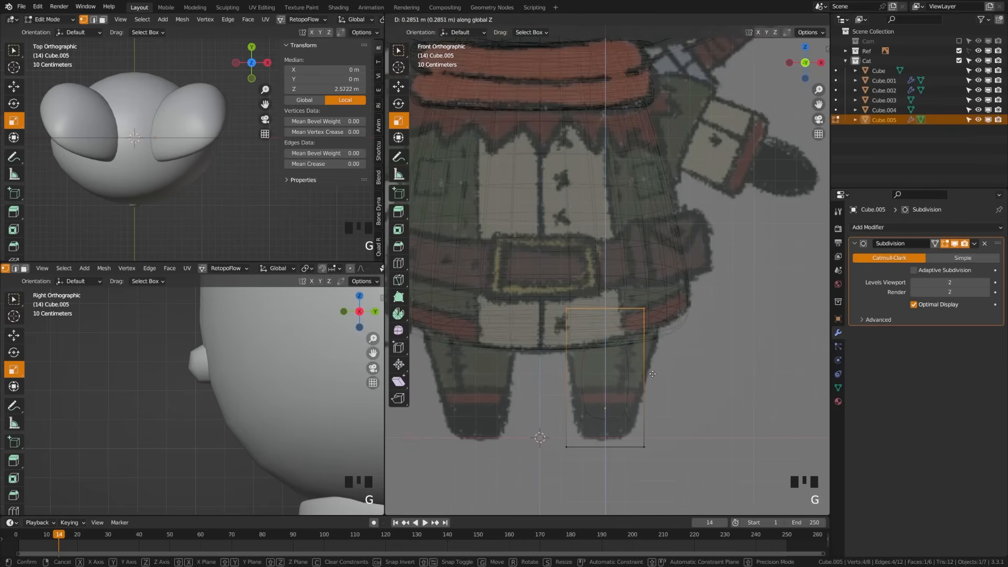
click(652, 360)
Scale the leg's top vertices outward to match the tapered reference leg and return the front viewport to solid shading.
key(s)
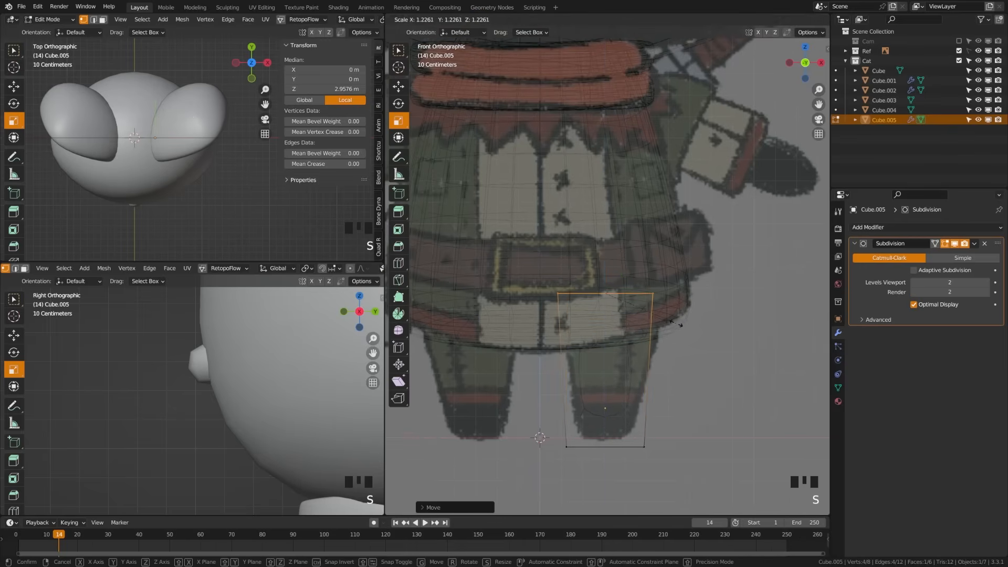
click(704, 326)
key(z)
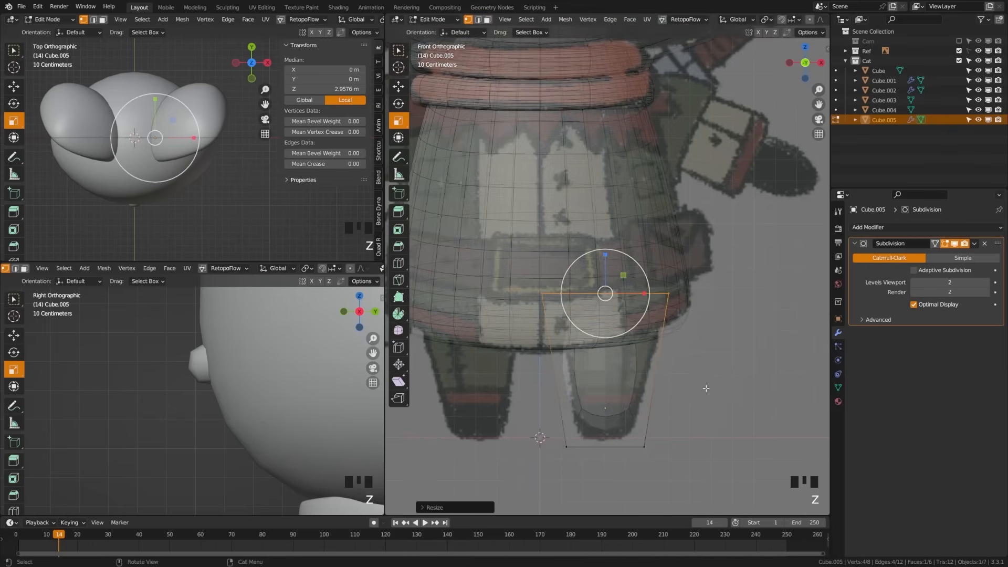
Add a horizontal loop cut near the foot of the leg cage and scale the whole leg mesh down to the reference foot.
key(ctrl+r)
click(556, 401)
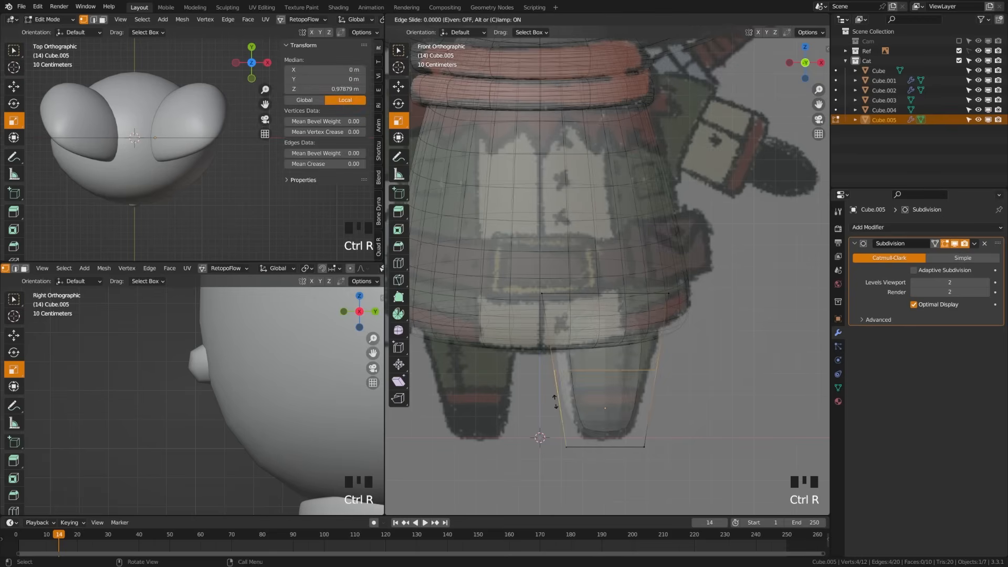
click(558, 440)
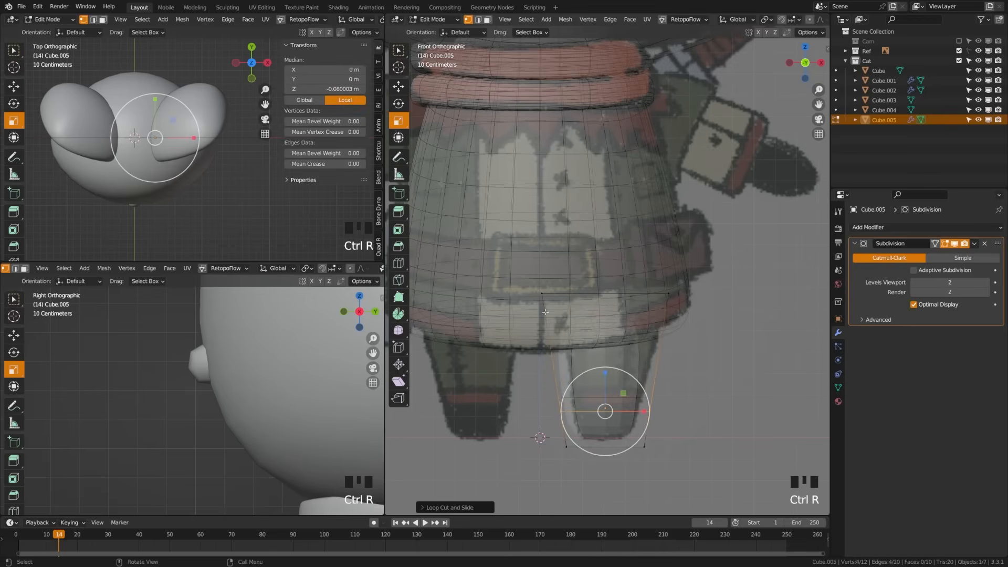
key(a)
key(a)
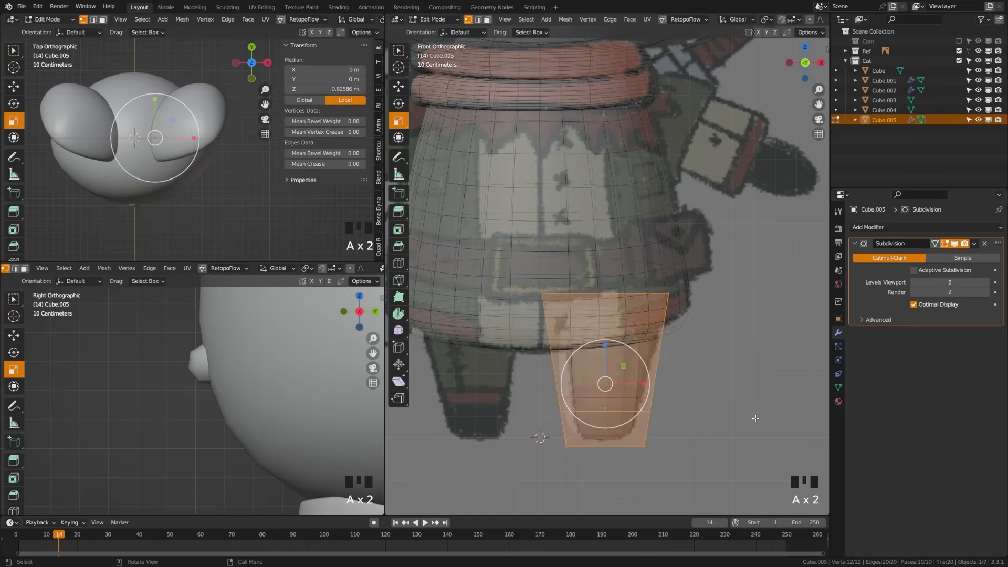
key(s)
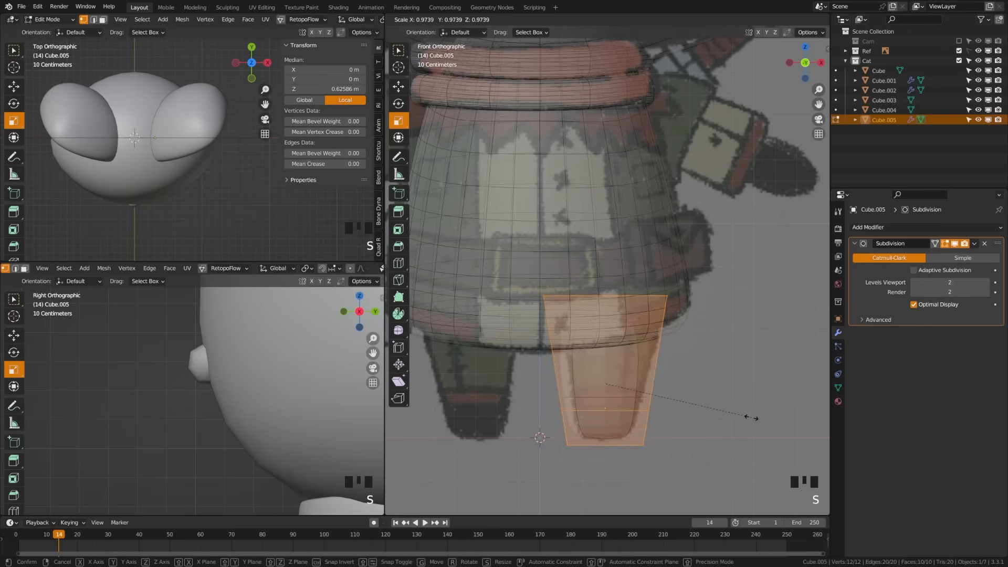
click(732, 414)
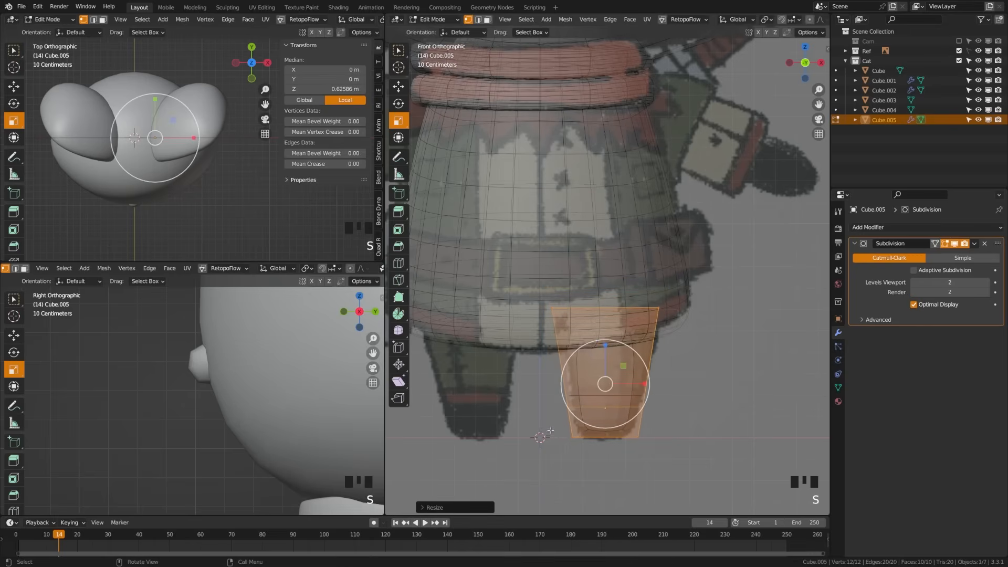
Lower the leg's bottom two vertex rows along Z by about 0.03 m and scale the top vertices outward by about 1.2.
click(546, 432)
drag(544, 392, 703, 461)
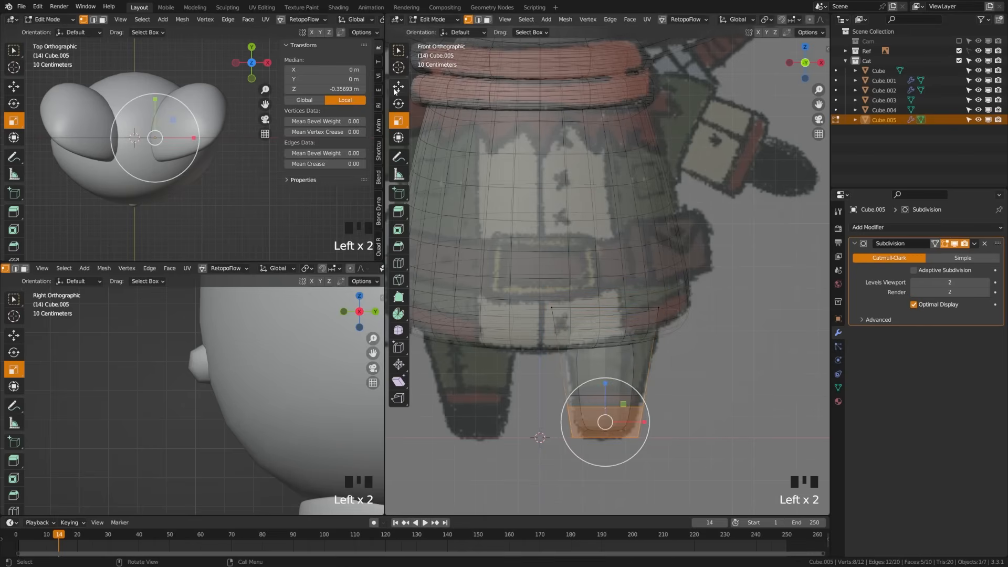
click(398, 86)
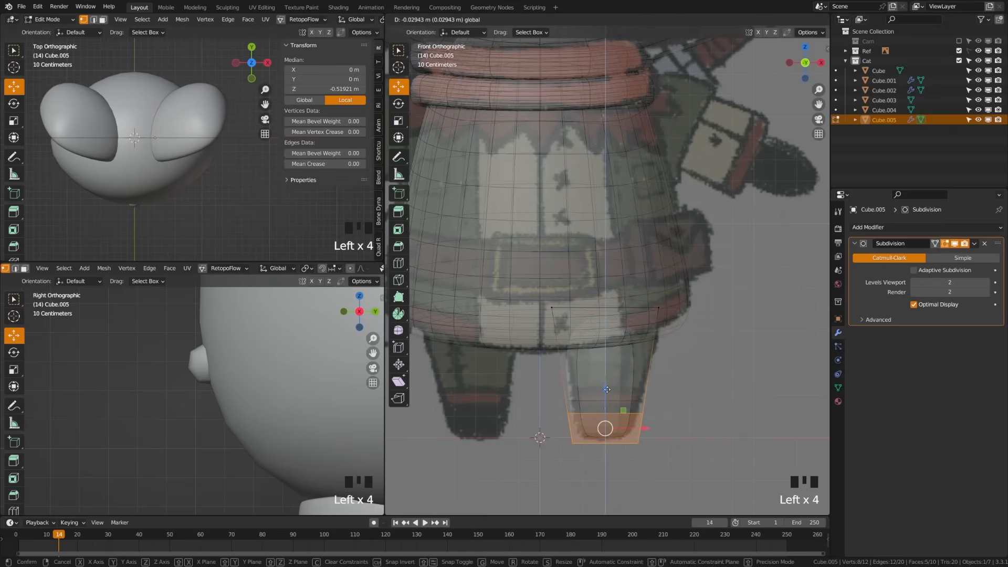
key(a)
drag(522, 281, 690, 332)
key(s)
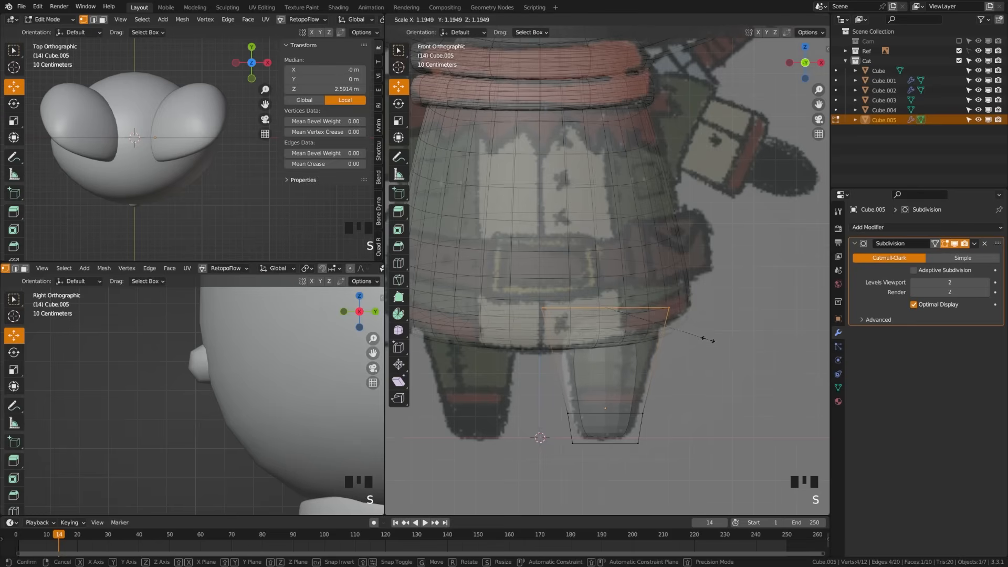
click(713, 339)
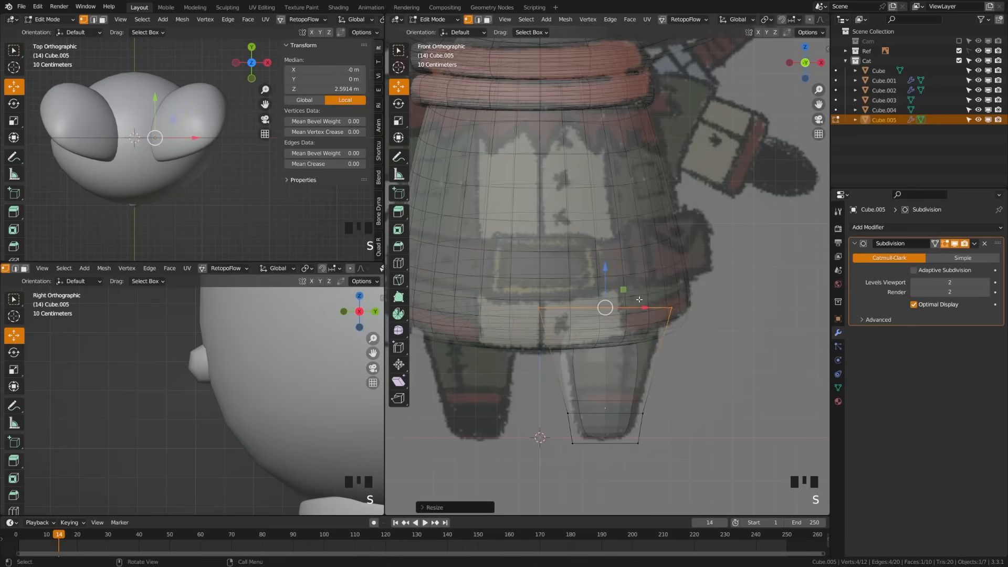
Move the leg's outer top vertices about 0.085 m outward and 0.09 m up, and shift the inner top vertices slightly outward.
drag(654, 289, 702, 344)
key(g)
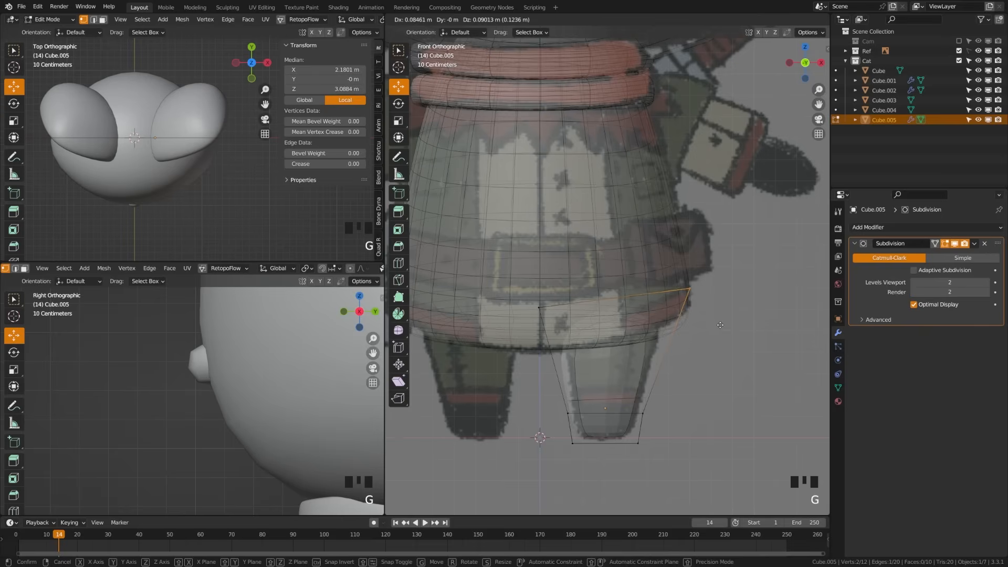
click(720, 325)
drag(541, 310, 582, 329)
key(g)
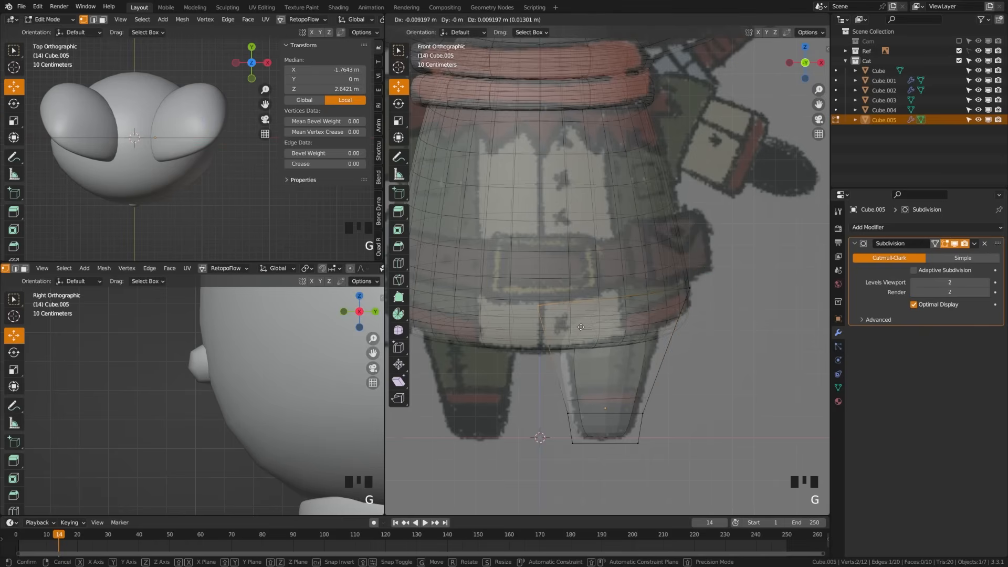
click(579, 328)
Nudge both sides of the leg's lower loop to the reference outline and enable on-cage display for the Subdivision modifier.
drag(536, 399, 583, 421)
key(g)
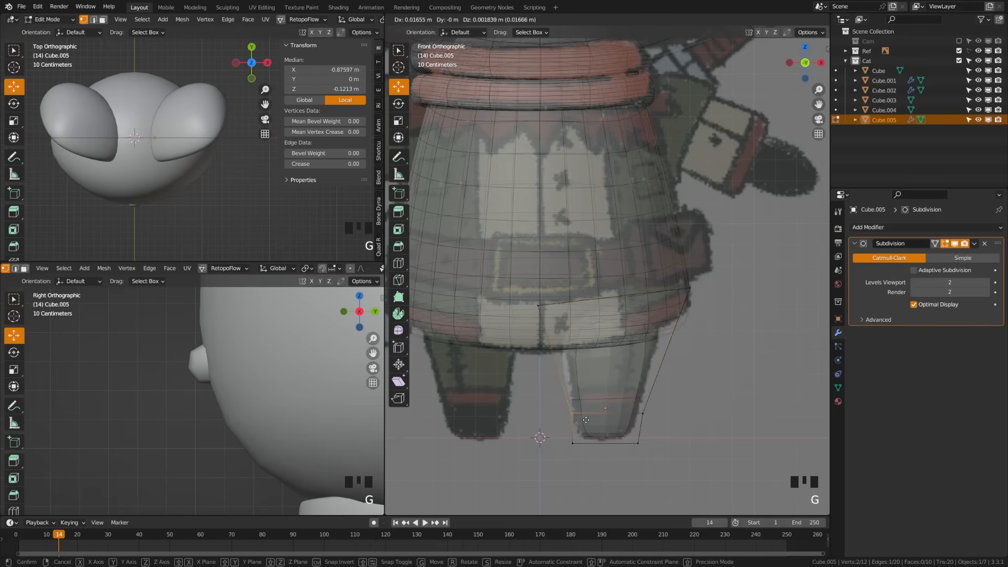
click(580, 415)
click(641, 413)
key(g)
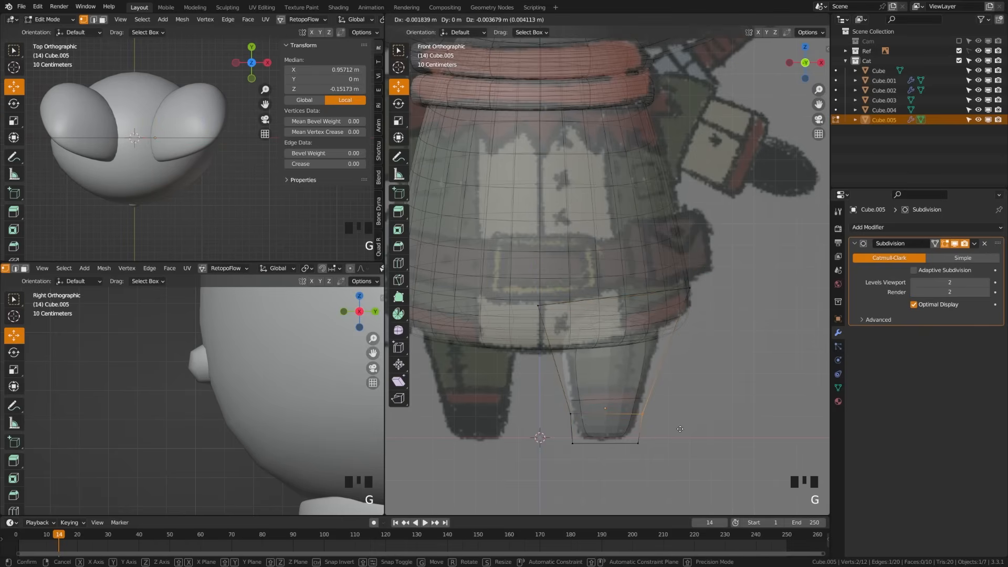
click(680, 429)
click(936, 244)
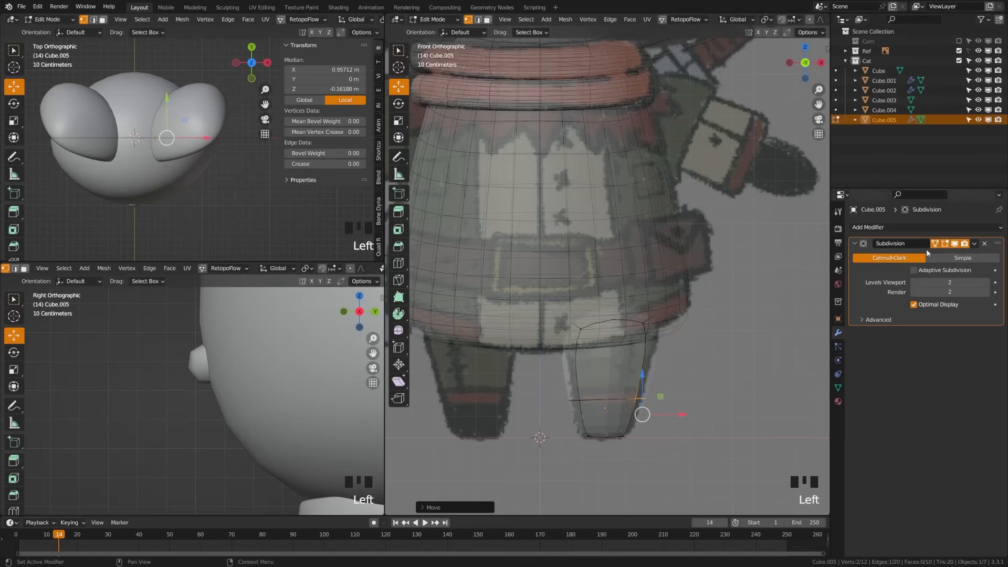
click(658, 419)
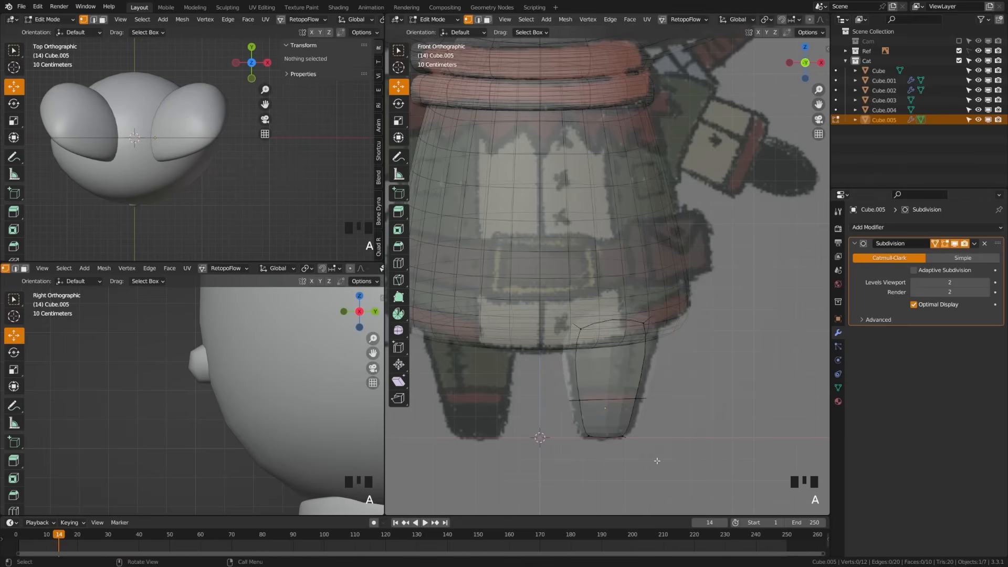
Return to Object Mode, convert the leg to a mesh to bake in its subdivision, and save the file.
key(Tab)
key(ctrl+a)
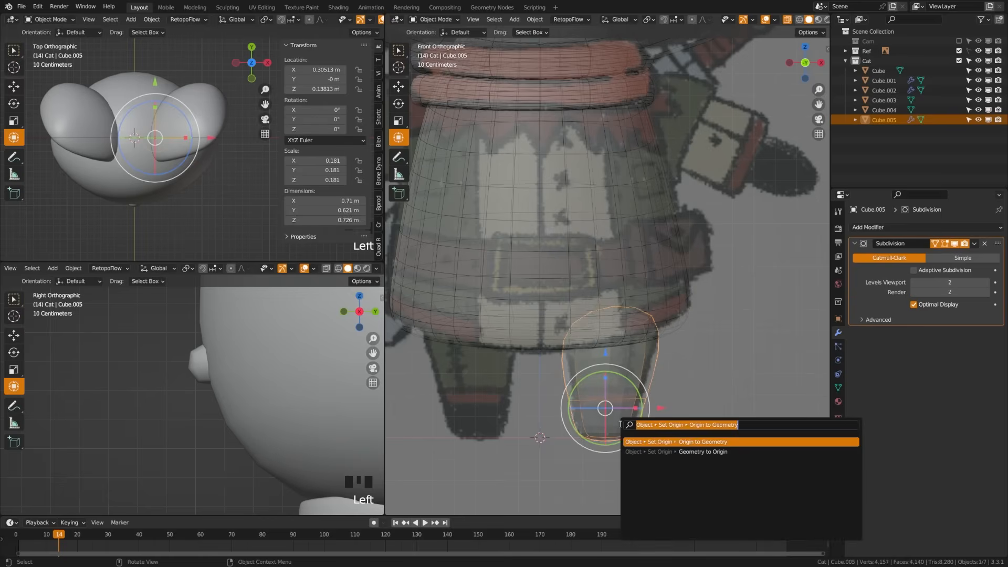
key(space)
key(ctrl+s)
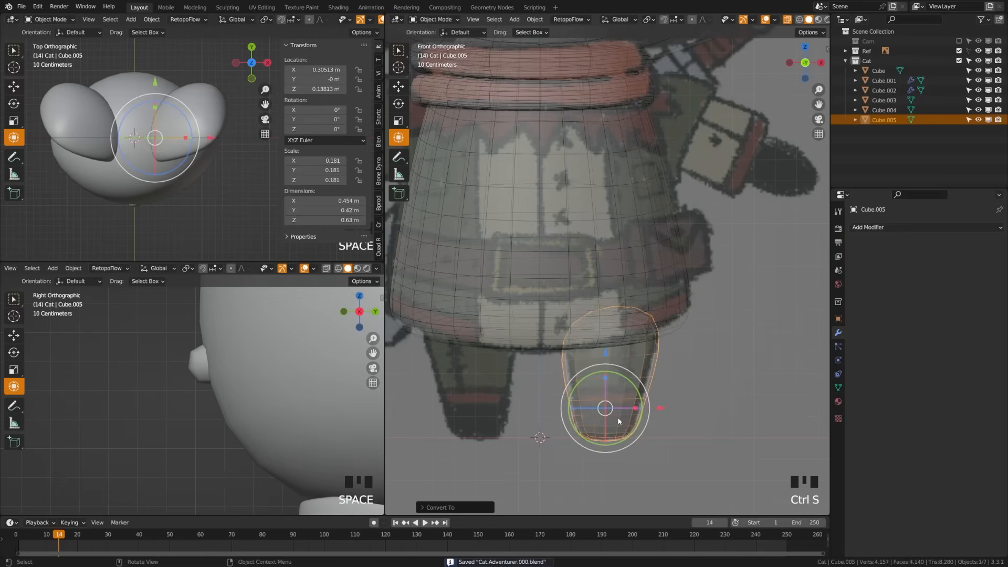
Mirror the leg on X with a Mirror modifier, apply the leg's location to create the second leg, and save the file.
click(887, 228)
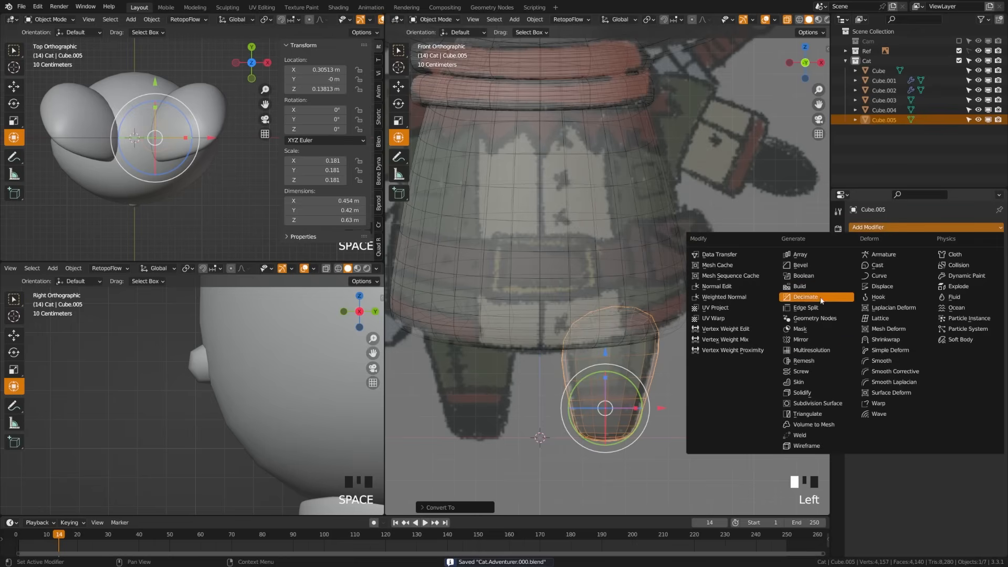
click(817, 342)
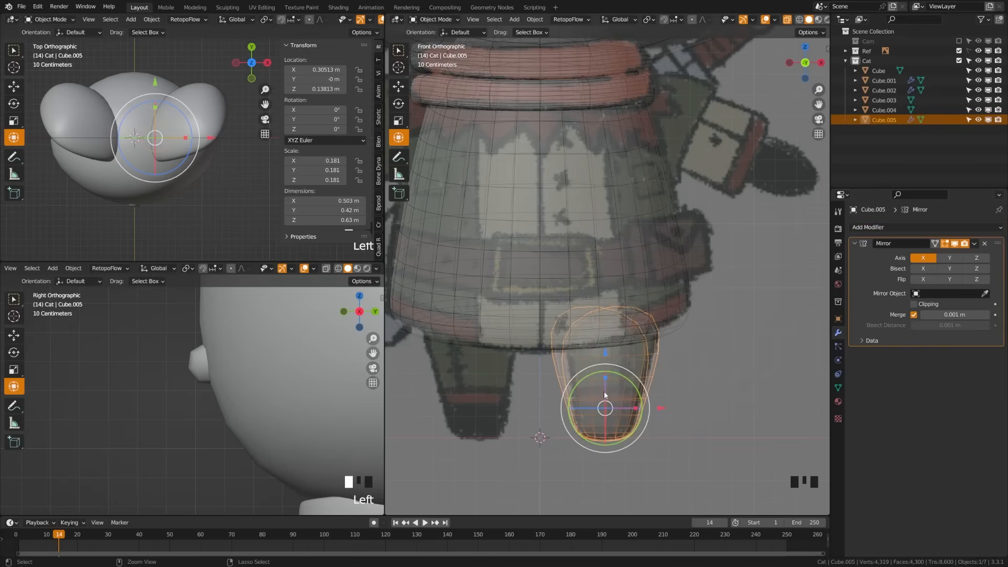
key(ctrl+a)
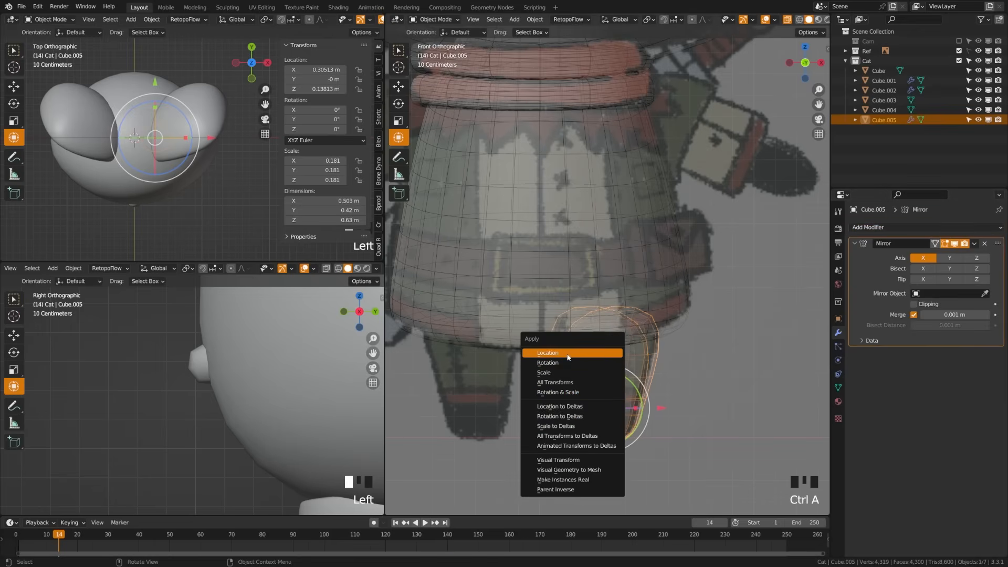
click(566, 353)
scroll(570, 390, down, 3)
key(a)
key(a)
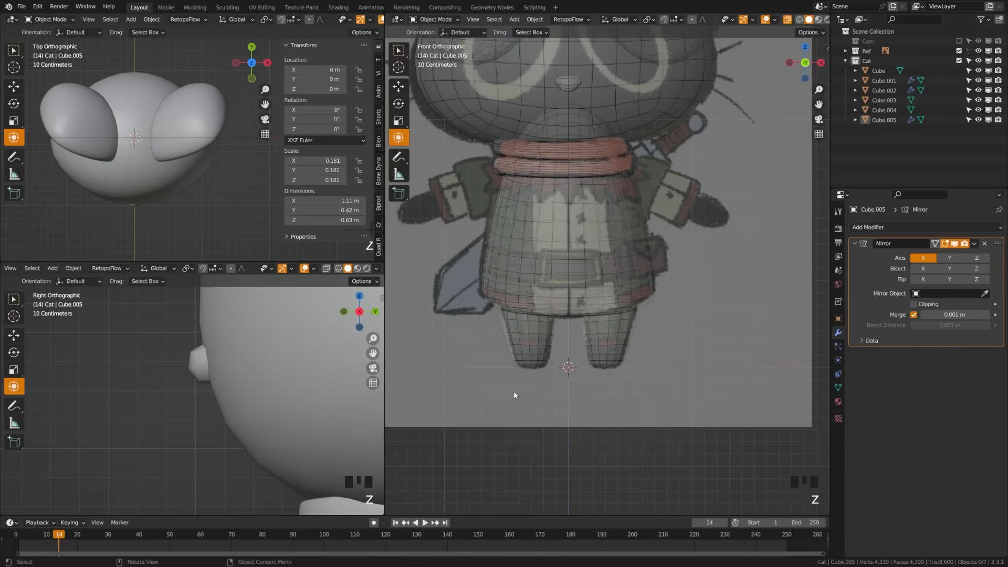
key(ctrl+s)
Add a Bezier circle of 1 m radius at the world origin and isolate it in a top local view.
scroll(306, 415, down, 7)
shift+middle_drag(307, 431, 296, 407)
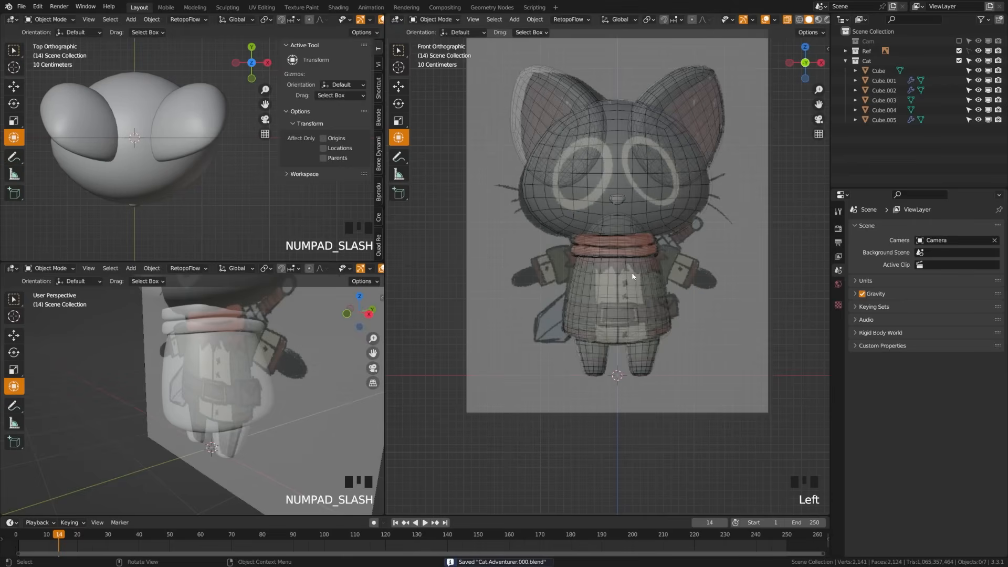
key(shift+a)
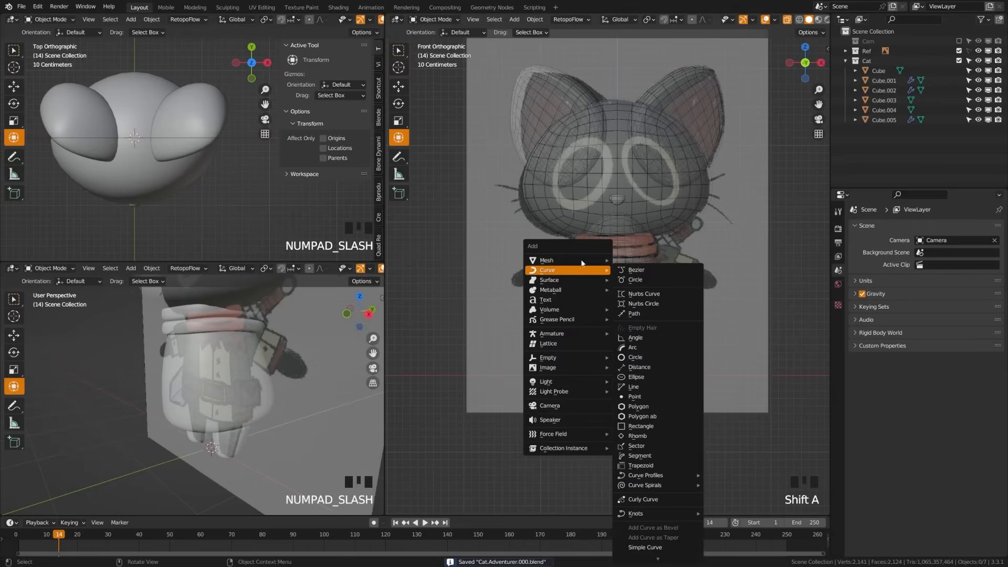
click(637, 280)
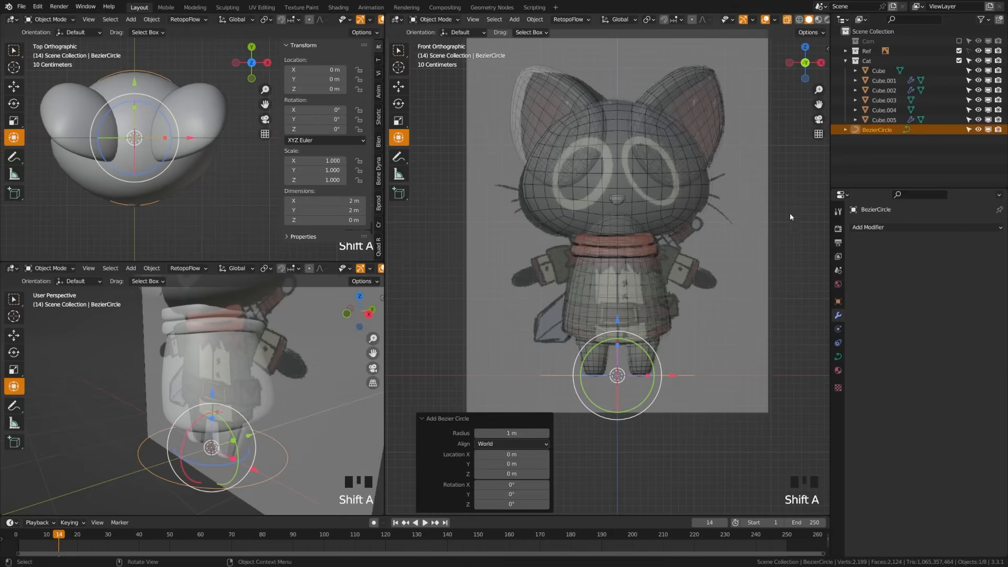
key(KP_Divide)
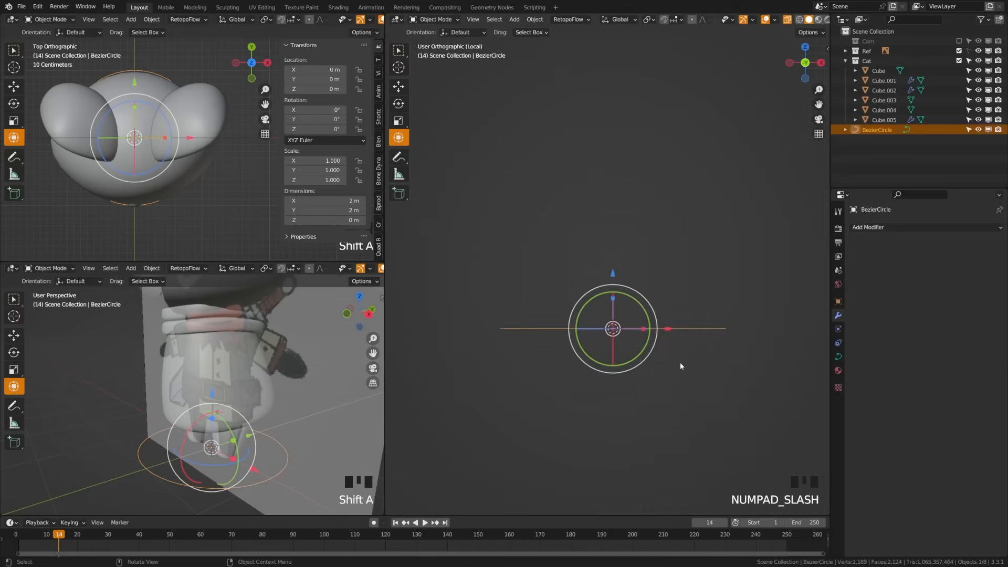
key(KP_7)
scroll(680, 362, down, 2)
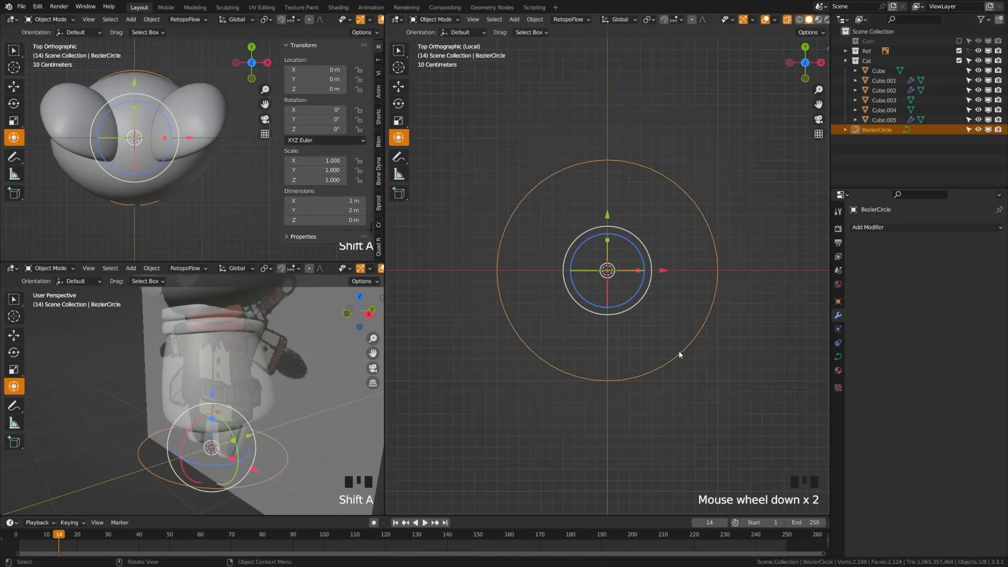
Add a plane at the origin and merge its two upper vertices at center to form a triangle.
key(shift+a)
mouse_move(630, 332)
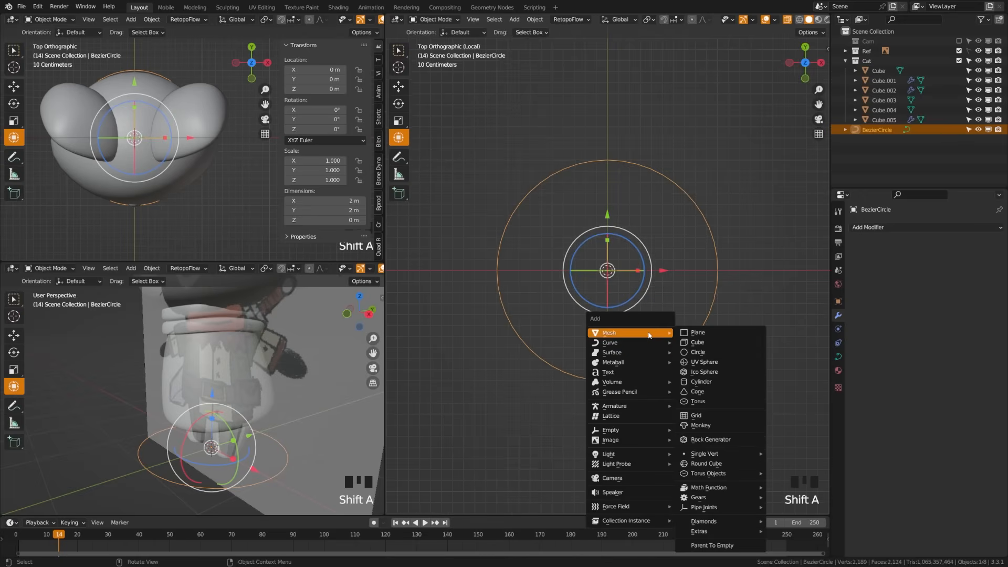
click(717, 334)
key(Tab)
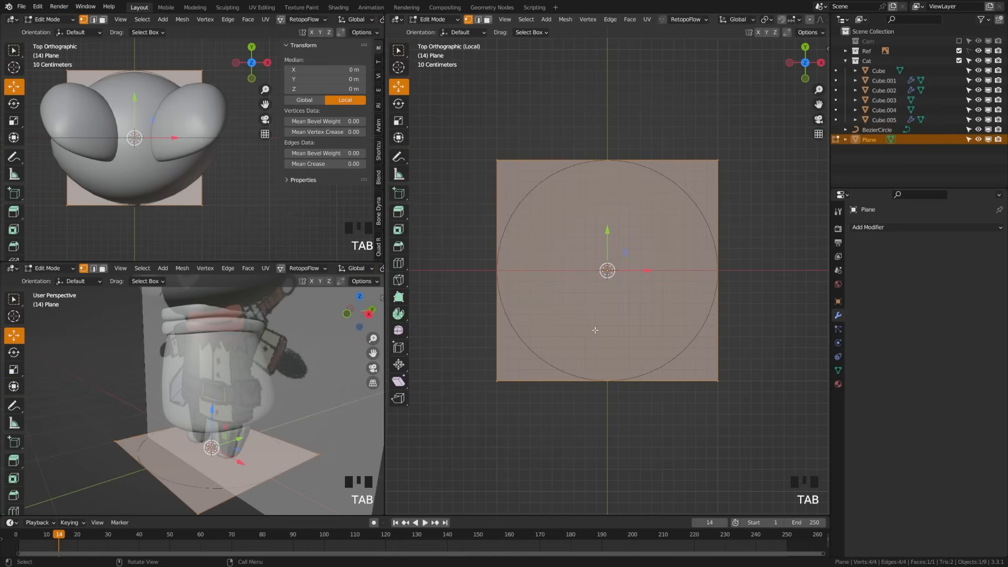
click(503, 156)
key(space)
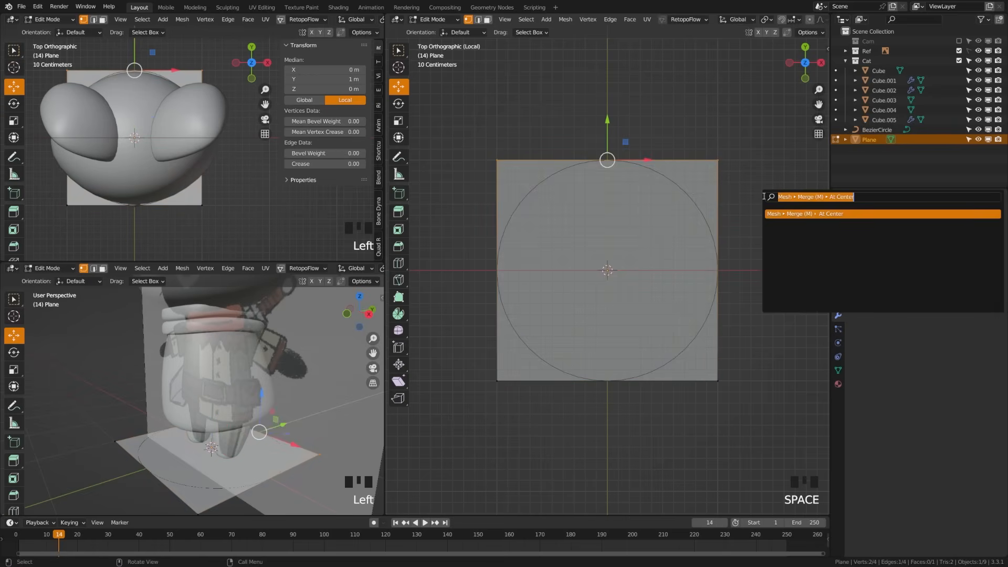
key(Return)
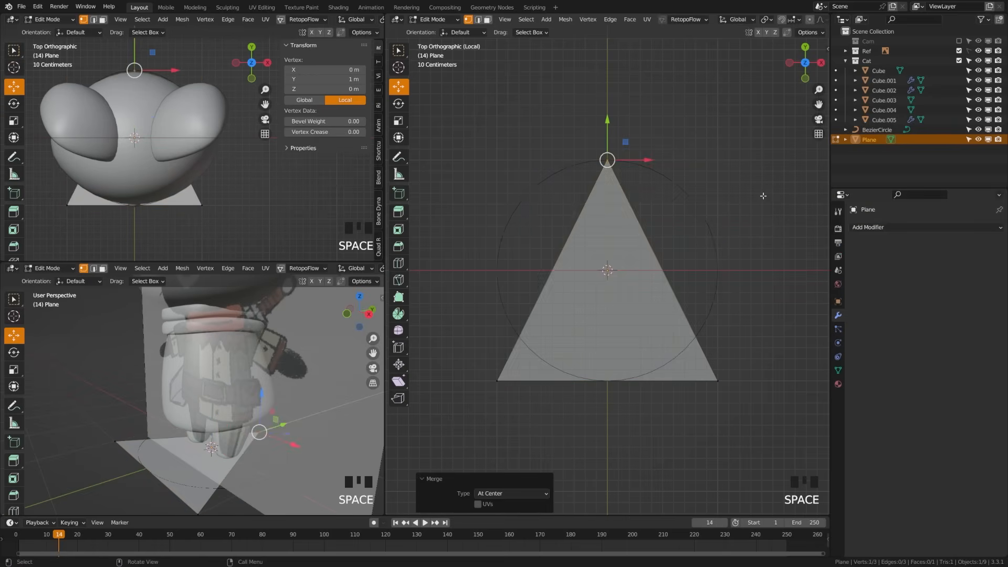
Move the whole triangle mesh 1 m along Y so its base lies on the object's origin, and save the file.
key(a)
key(a)
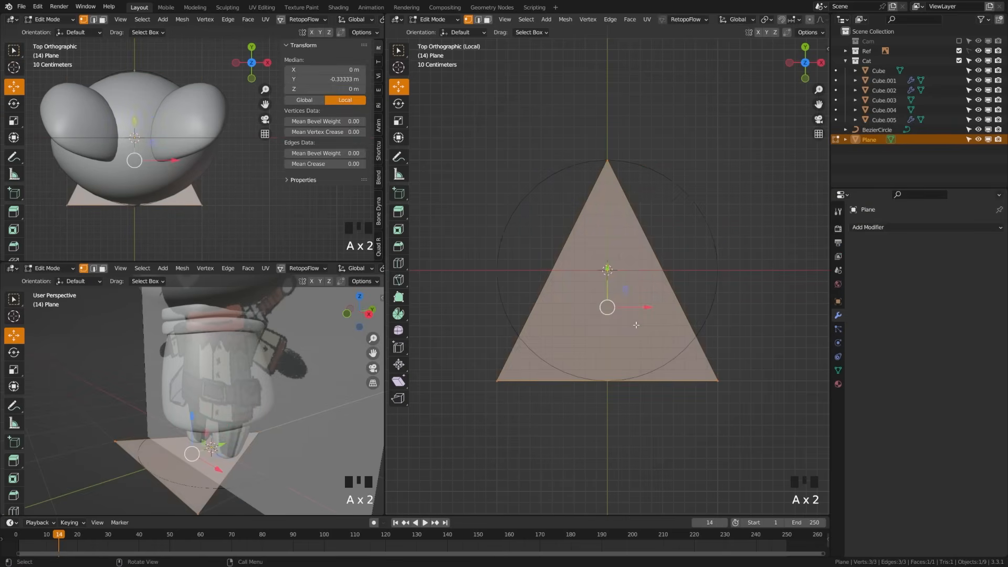
key(g)
key(1)
key(y)
key(Return)
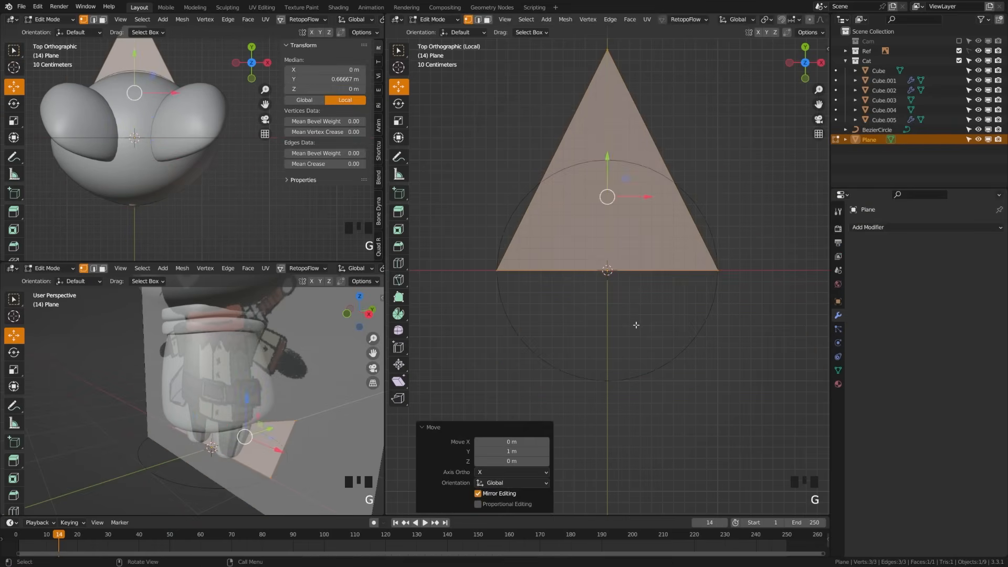
key(Tab)
click(638, 279)
key(ctrl+s)
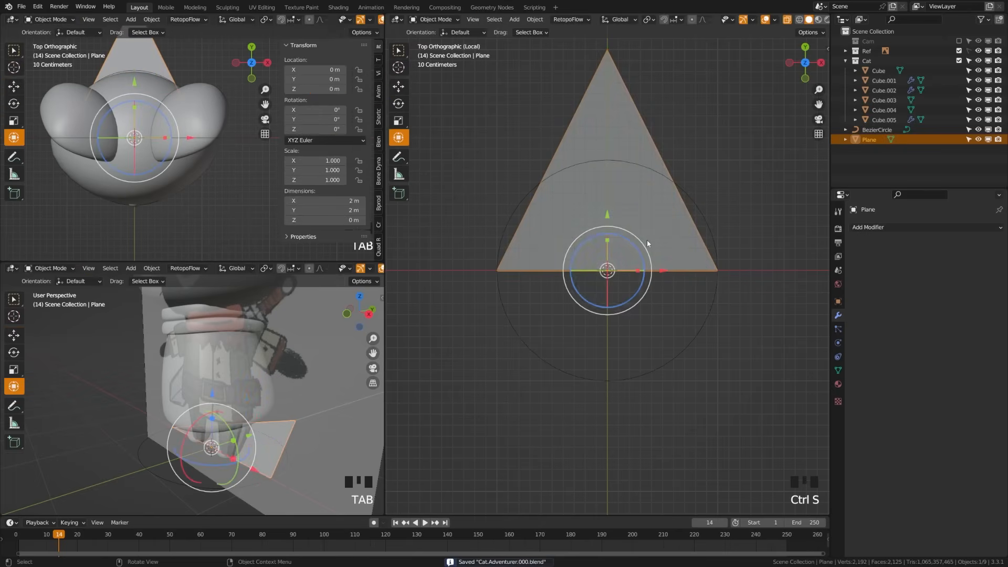
Add an Array modifier to the triangle, followed by a Curve modifier that uses the BezierCircle as its curve object.
click(874, 229)
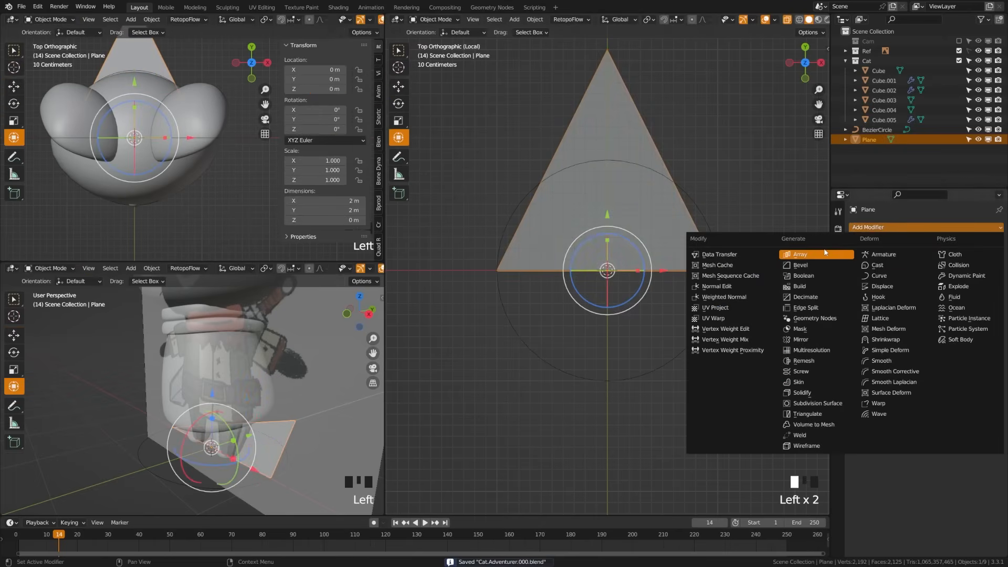
click(793, 254)
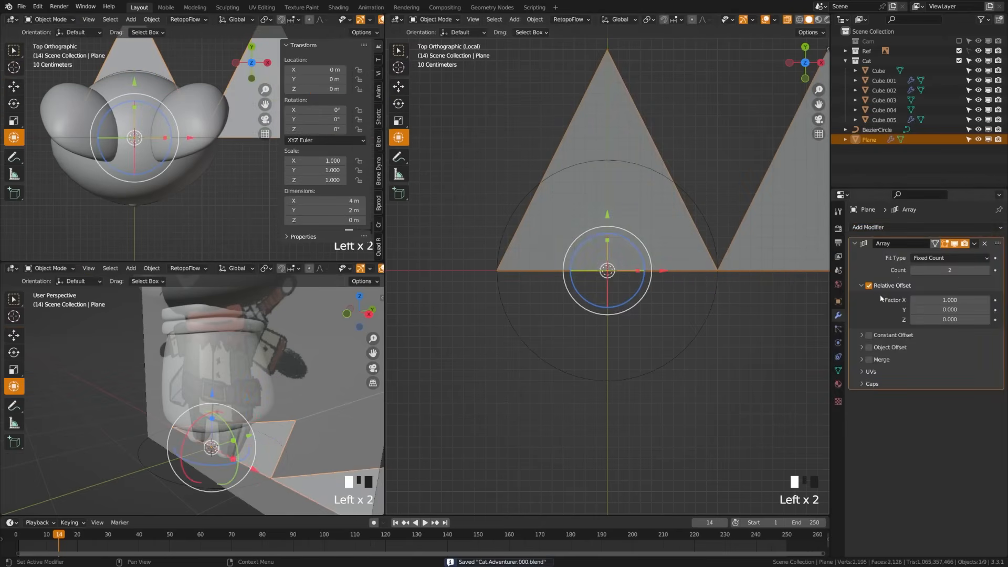
click(874, 227)
click(893, 276)
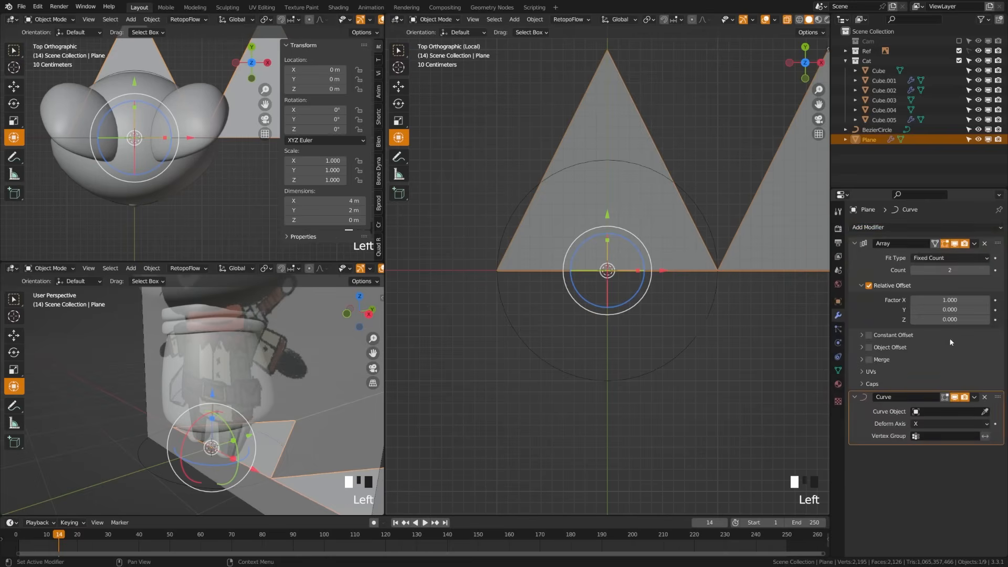
click(986, 411)
click(697, 349)
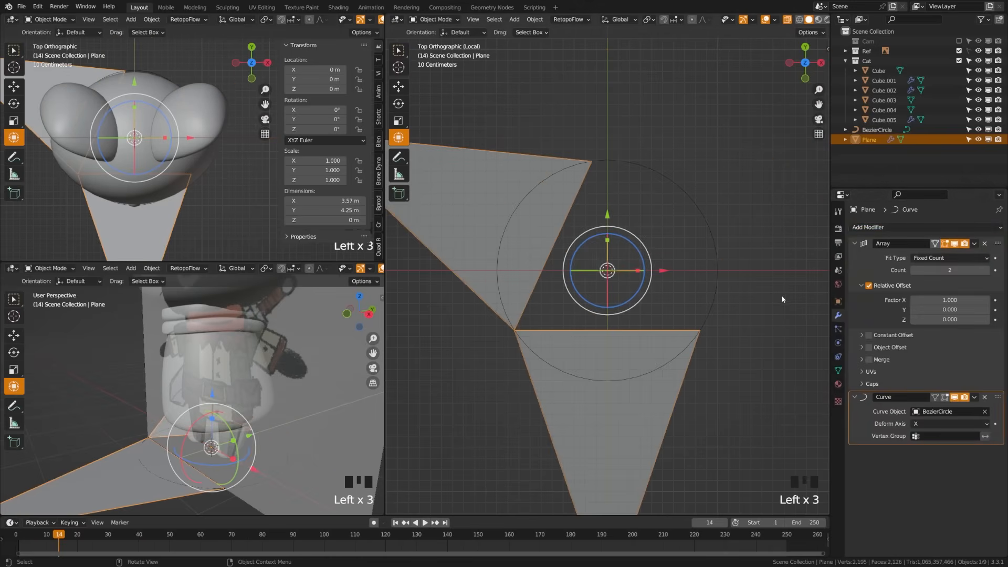
Scale the triangle object down uniformly to about 0.123 so it forms small spikes along the circle.
key(s)
click(683, 321)
key(s)
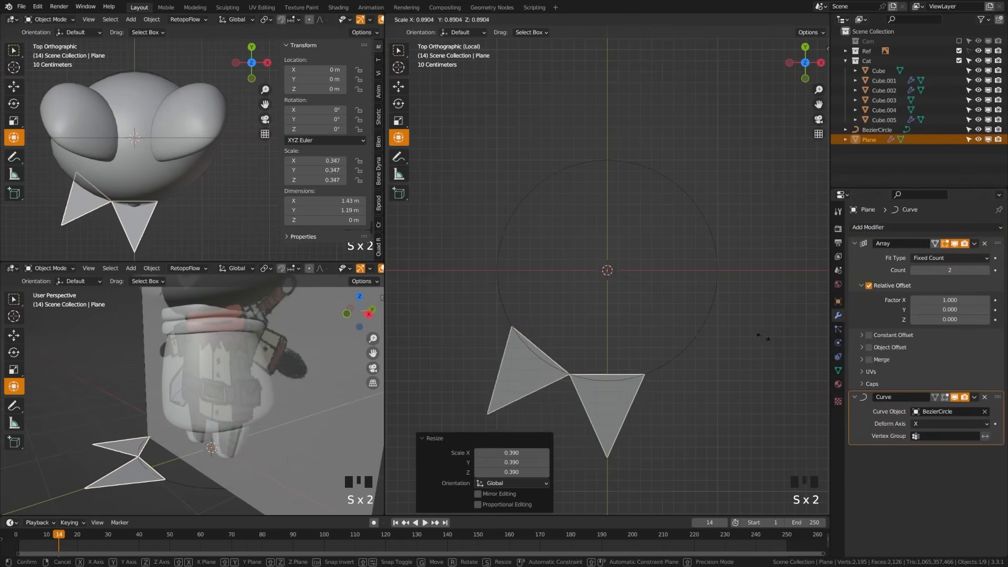
click(641, 354)
key(s)
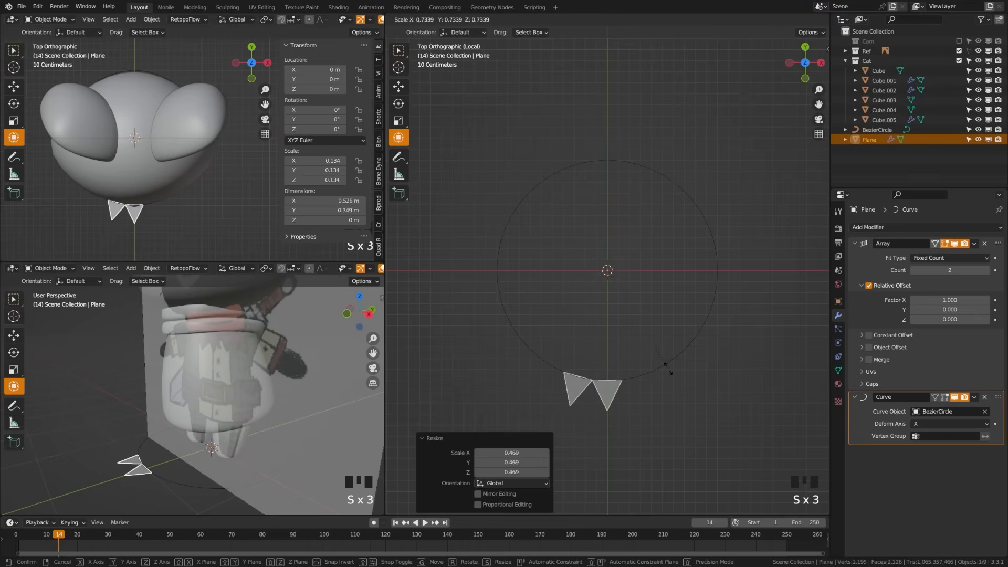
click(705, 356)
Set the array count to 26, scale the triangle to about 0.121 so the spikes close the ring evenly, and save the file.
drag(933, 270, 990, 270)
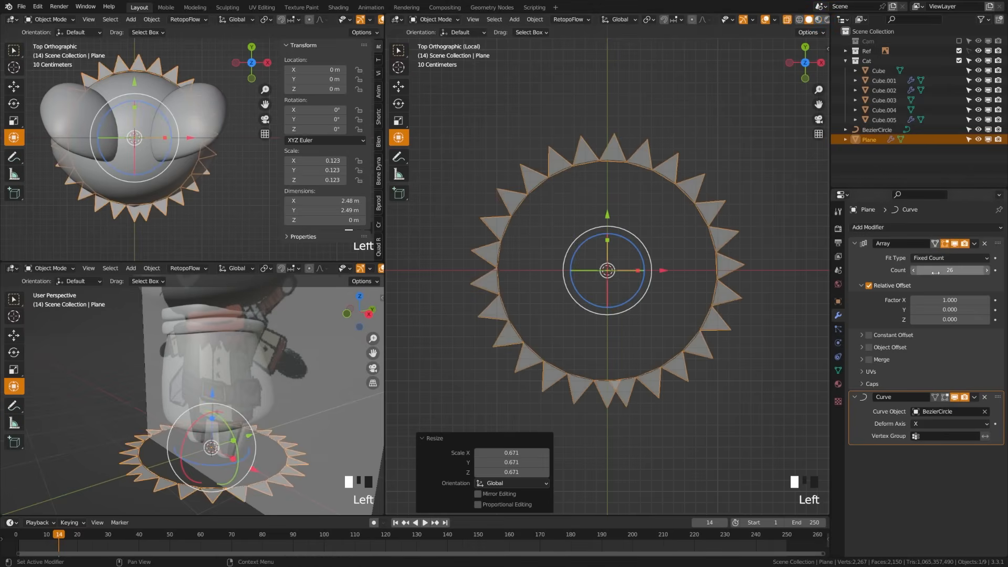
key(s)
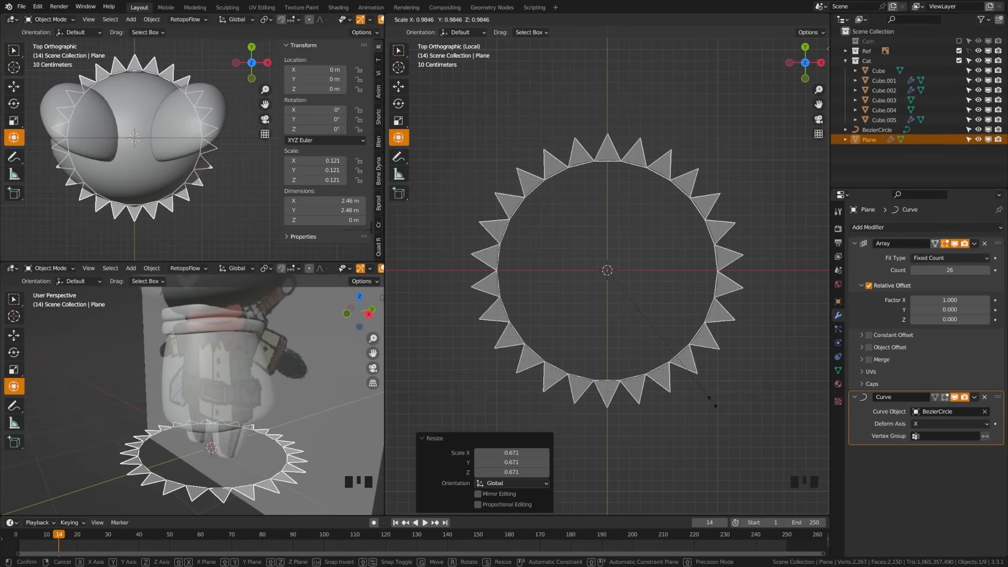
click(712, 402)
click(623, 358)
key(ctrl+s)
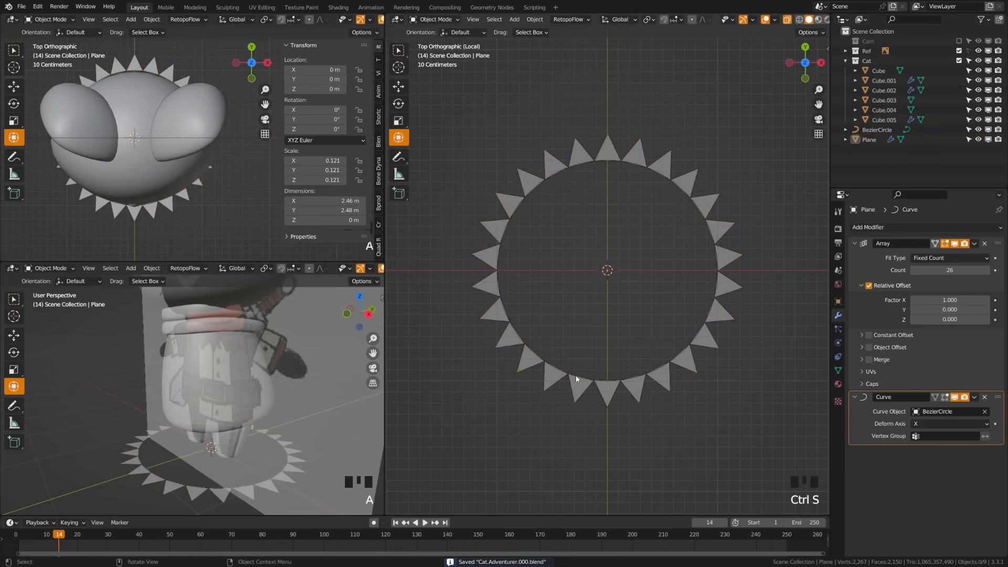
Rename the Bezier circle to Neck, put it in the Cat collection, and save the file.
click(613, 382)
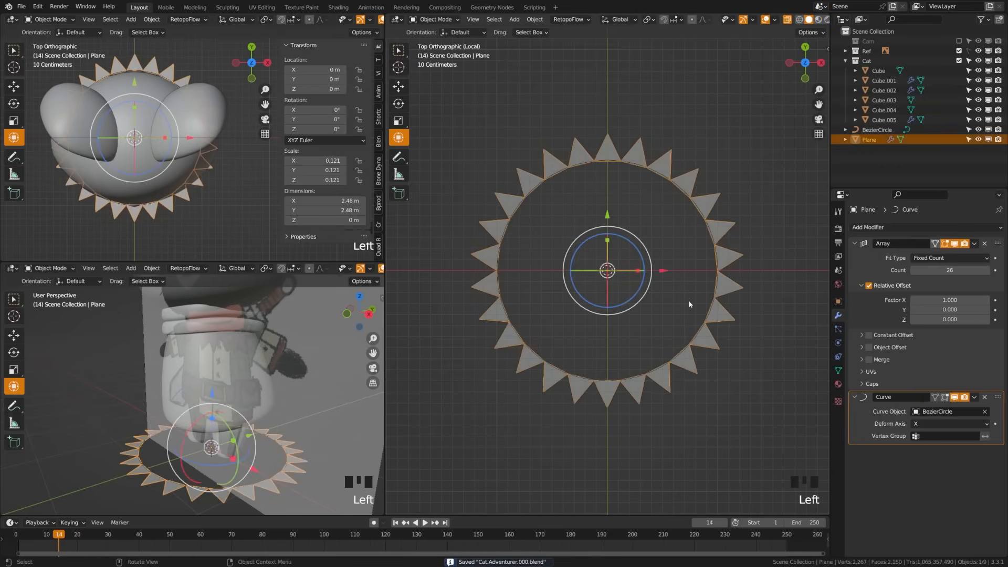
click(880, 130)
double_click(880, 131)
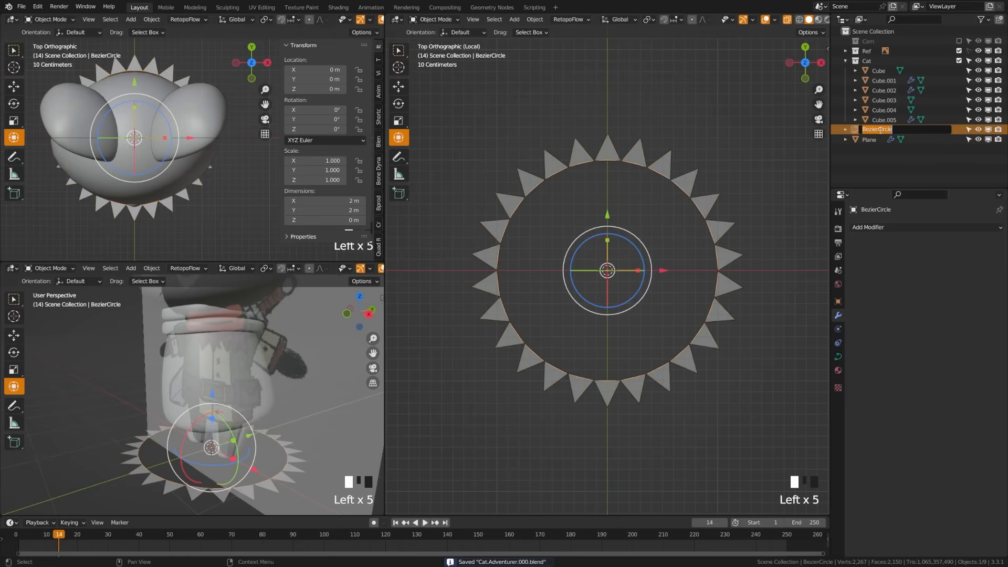
text(Neck)
key(Return)
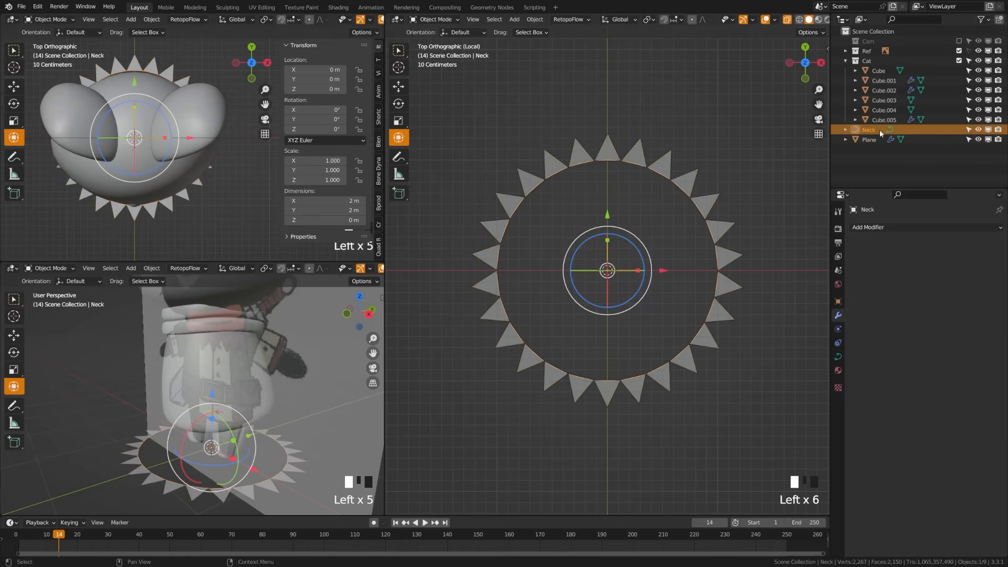
drag(880, 129, 891, 73)
key(ctrl+s)
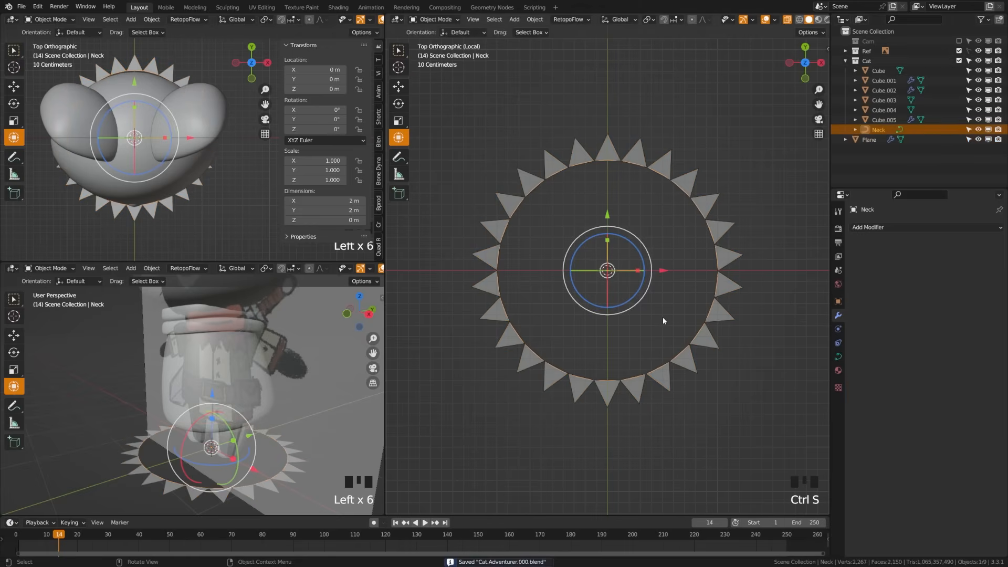
Leave local view, parent the spiked plane to the Neck curve with its transform kept, and save the file.
key(KP_Divide)
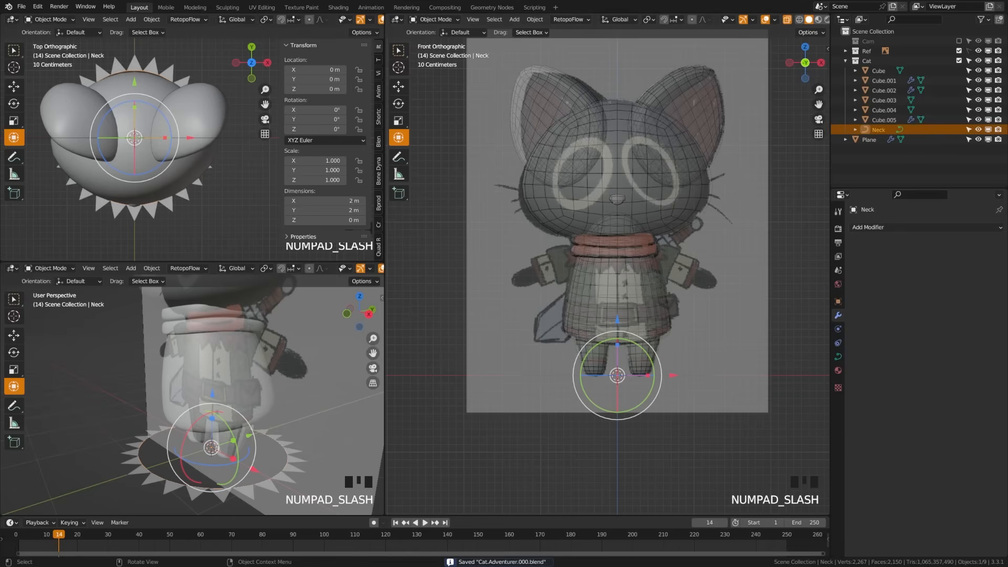
click(702, 412)
middle_drag(703, 411, 509, 417)
click(507, 412)
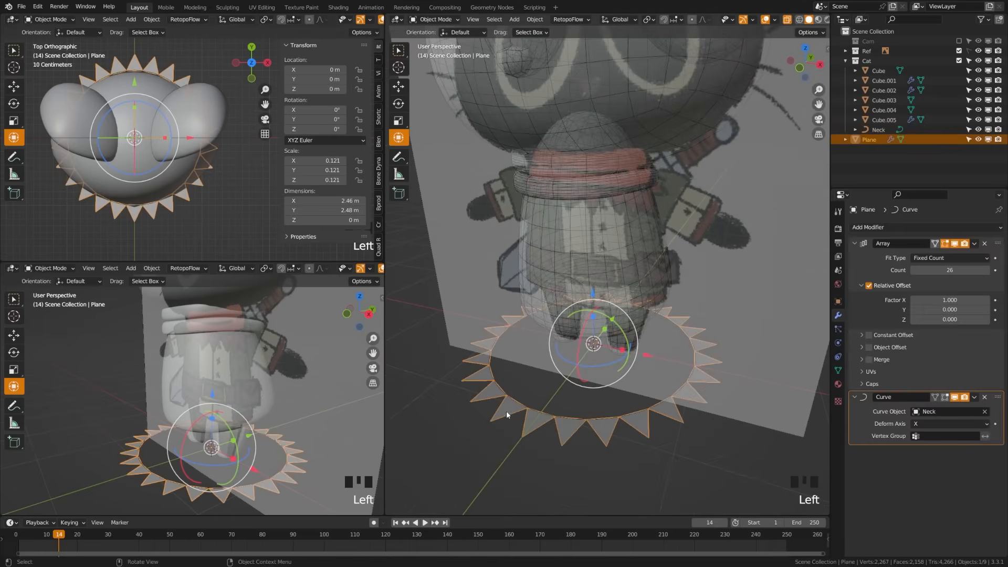
shift+click(512, 399)
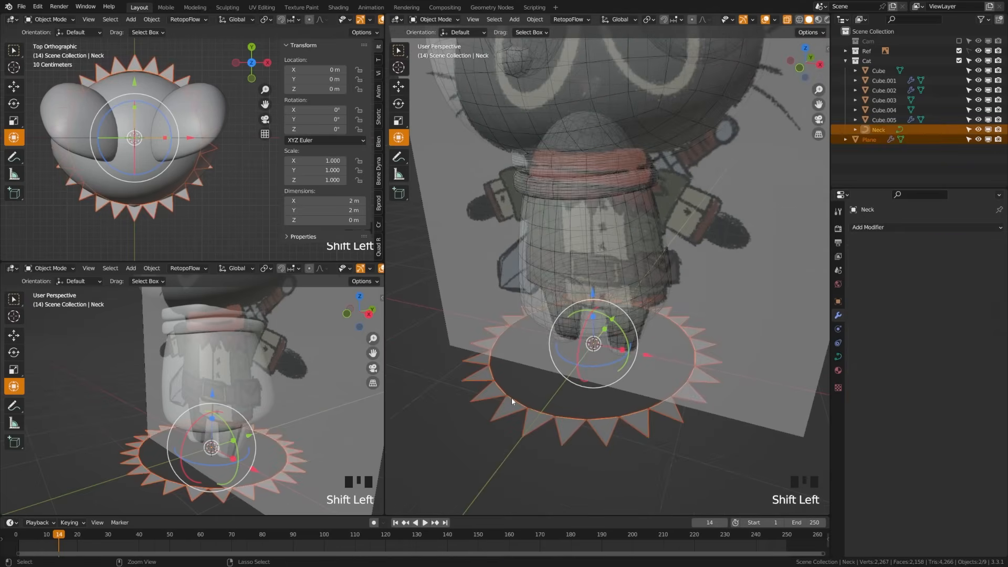
key(ctrl+p)
click(499, 410)
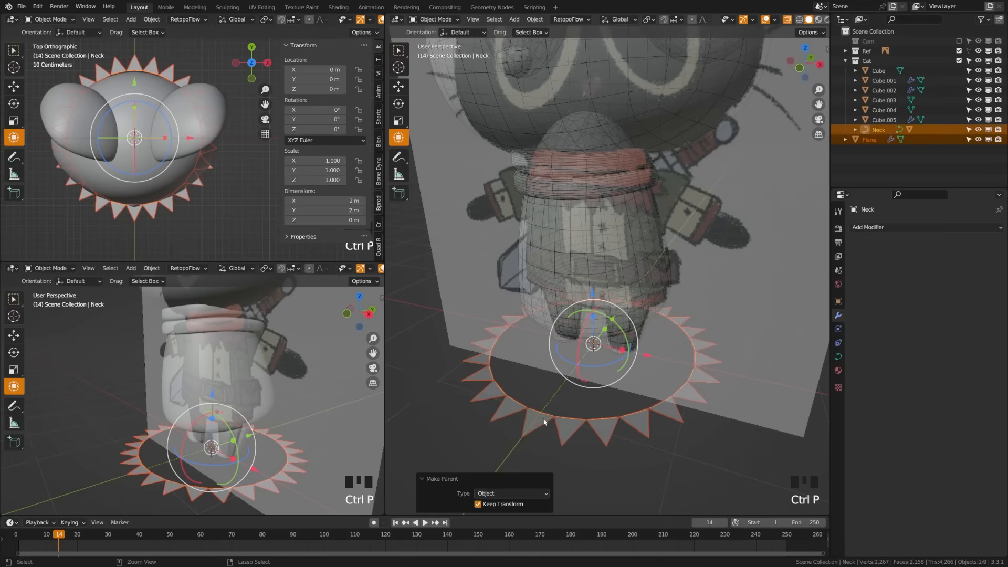
key(ctrl+s)
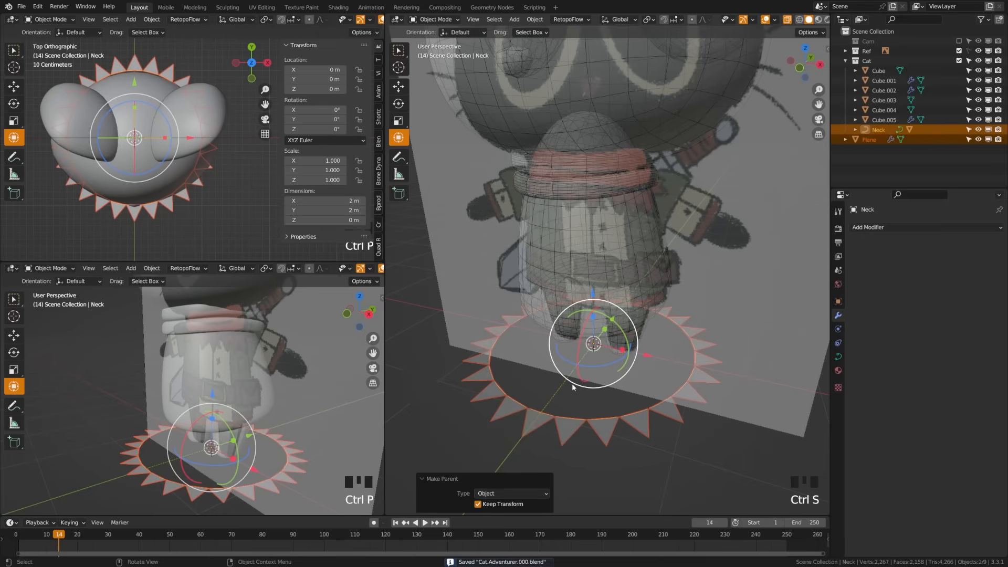
Raise the spiked ring and its curve about 1.56 m along Z to the neck, and scale the Neck curve uniformly to 0.633.
key(KP_1)
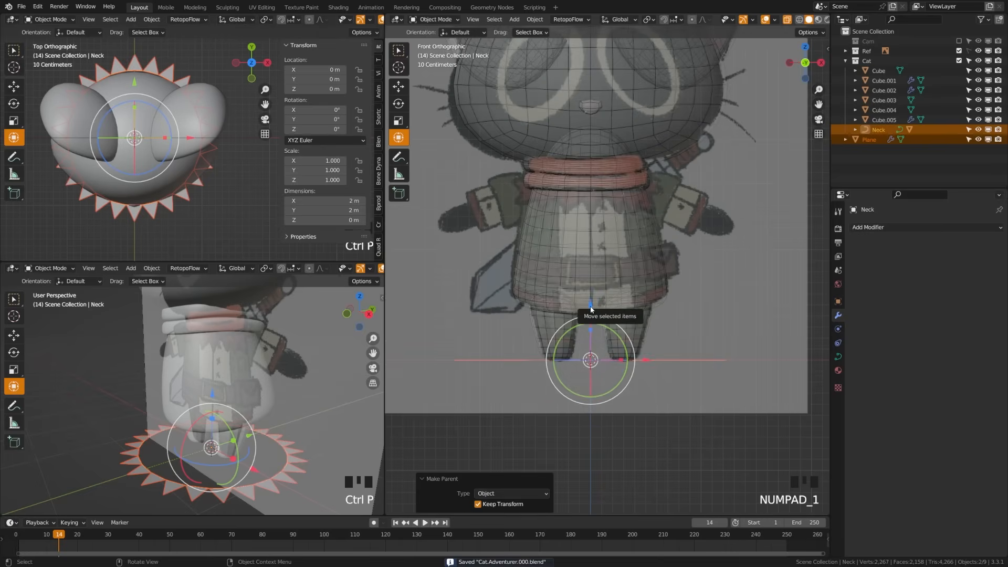
drag(591, 310, 601, 130)
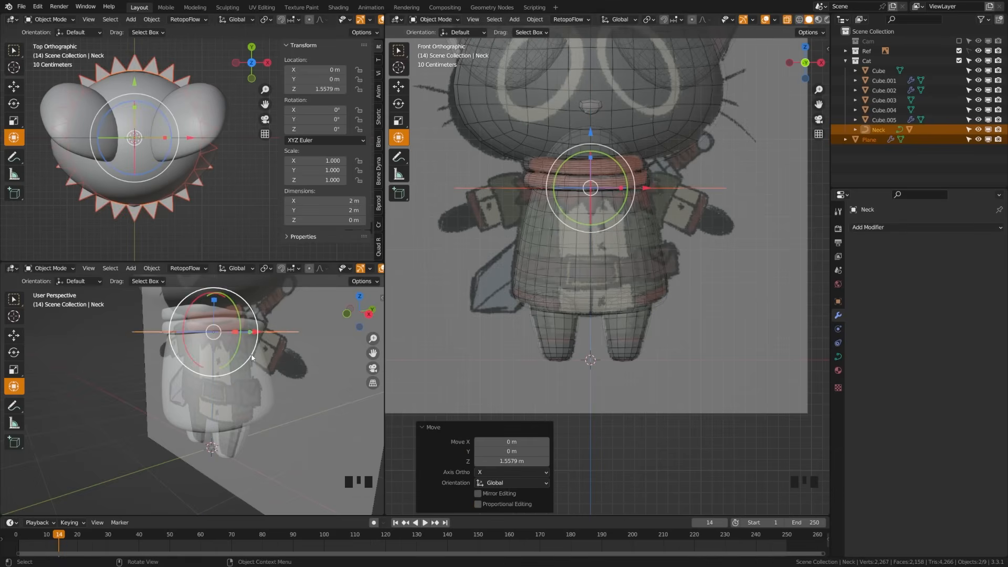
click(878, 130)
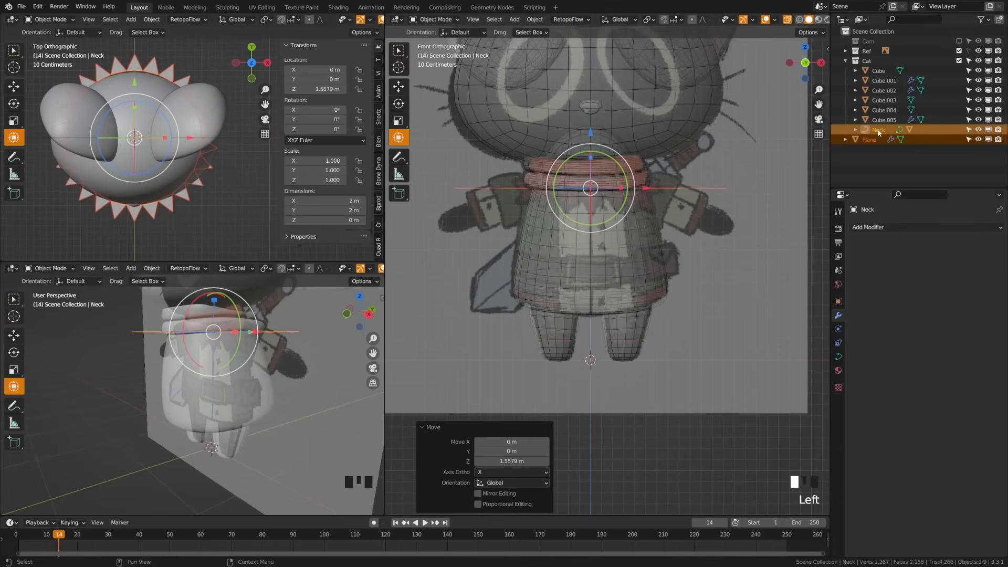
key(s)
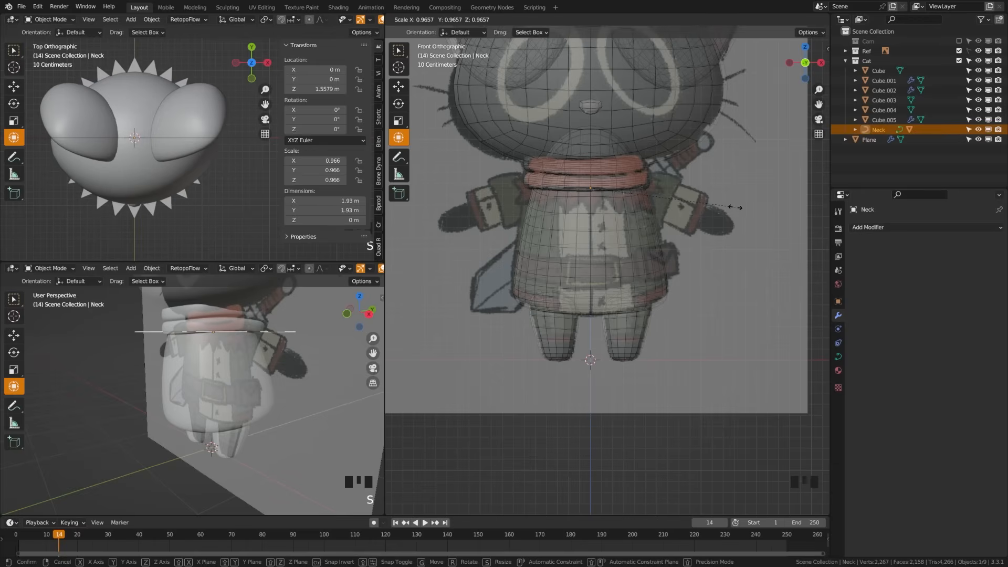
right_click(613, 247)
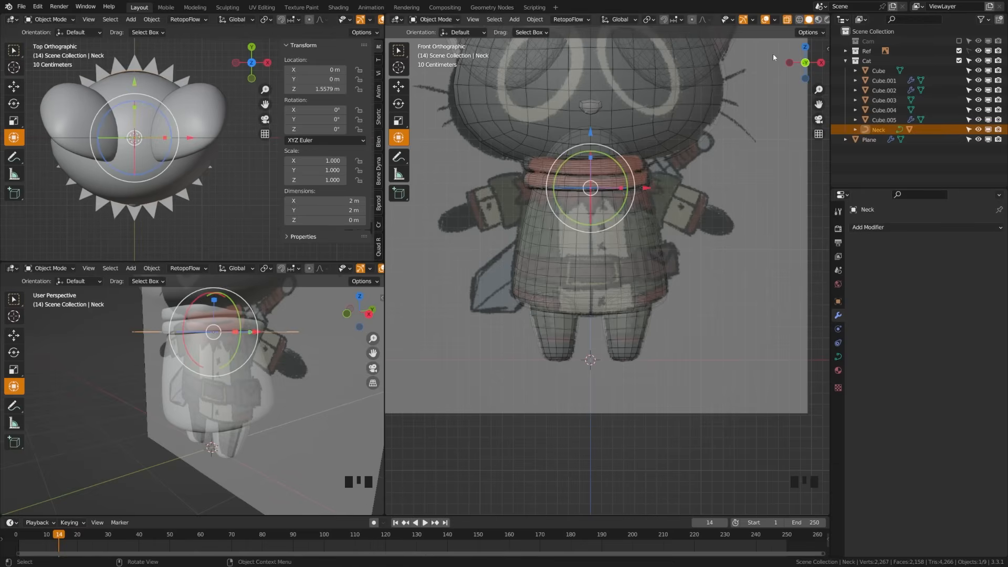
click(765, 19)
middle_drag(704, 181, 682, 193)
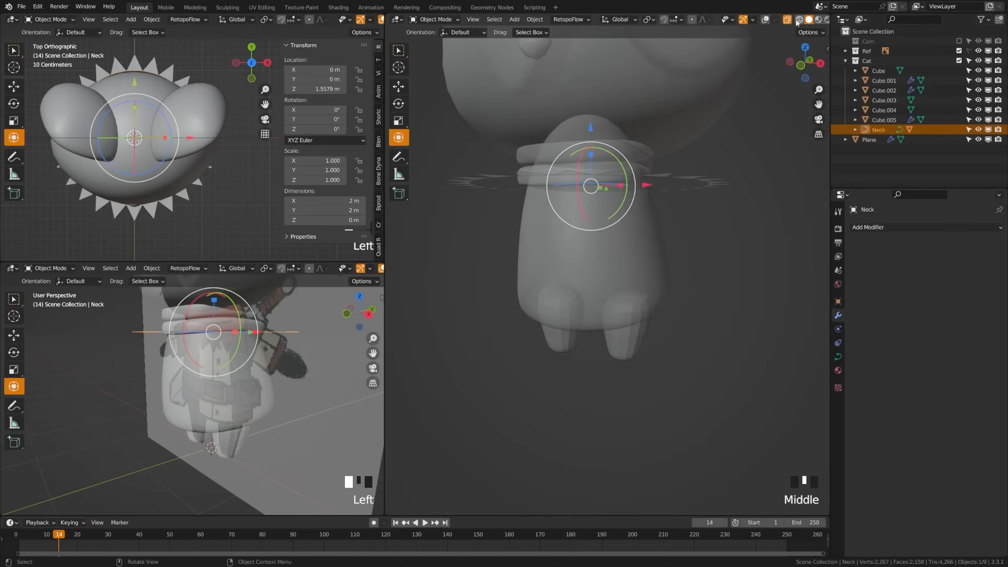
middle_drag(699, 147, 668, 197)
key(s)
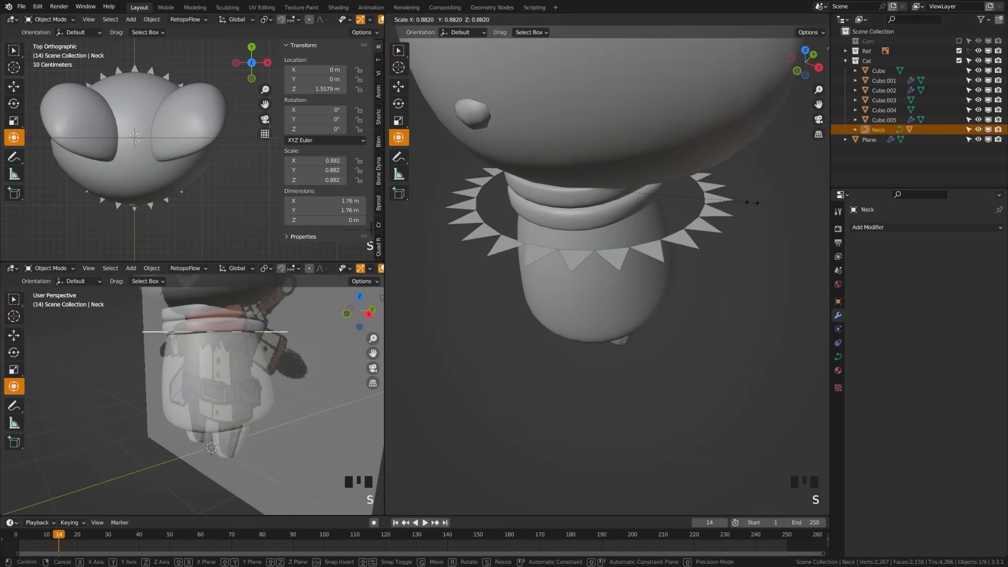
click(704, 193)
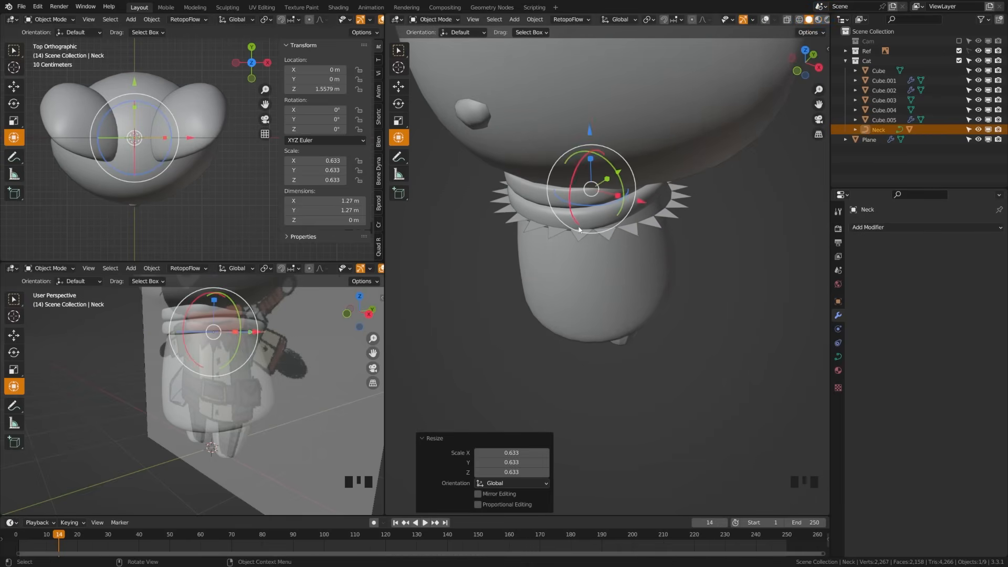
Edit the Neck curve and move its two side control points inward along X toward the body.
middle_drag(704, 193, 706, 220)
key(Tab)
click(795, 21)
click(706, 220)
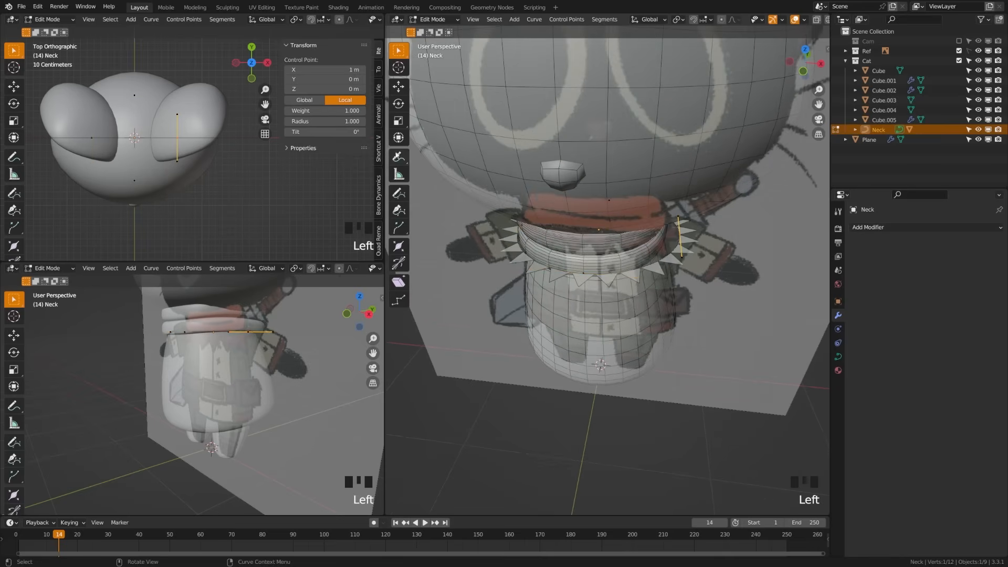
click(399, 86)
drag(721, 238, 706, 237)
middle_drag(706, 237, 552, 282)
click(573, 285)
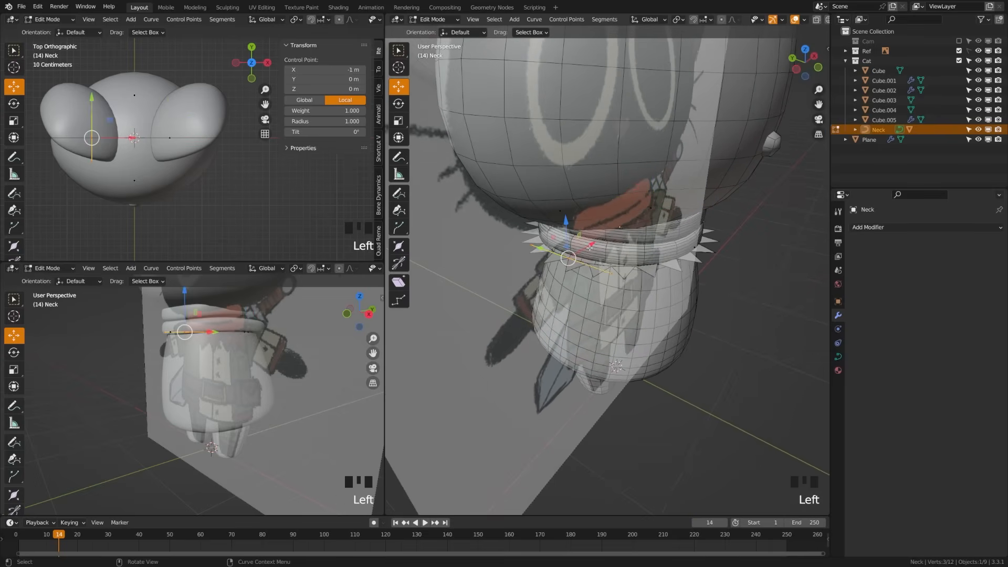
drag(591, 246, 594, 246)
Lower the curve's back control point and shift it forward to about Y 0.85 m, and place the front one at about Y -1.02 m.
middle_drag(594, 245, 645, 207)
click(645, 205)
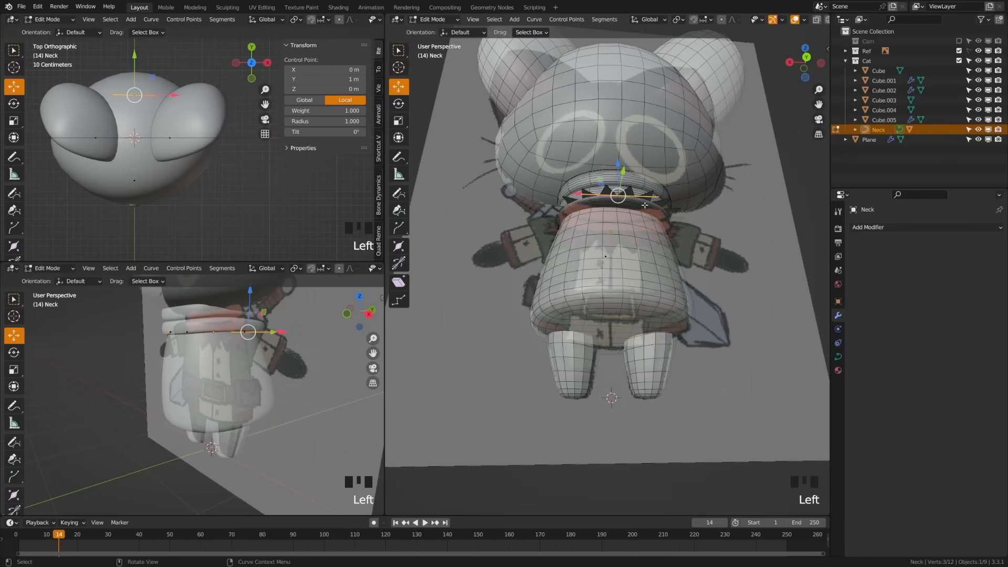
drag(617, 163, 616, 176)
middle_drag(616, 176, 621, 245)
drag(688, 246, 679, 240)
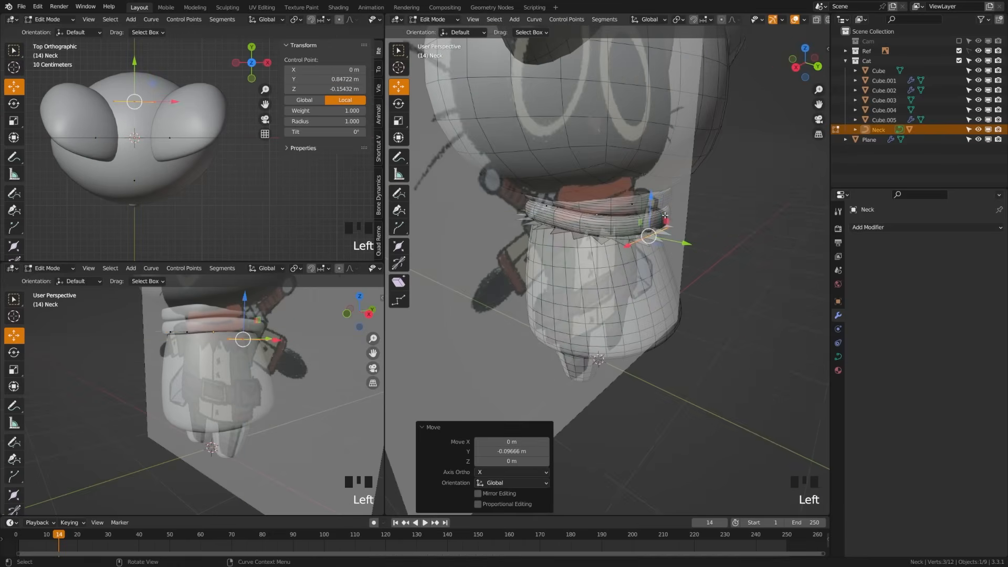
drag(648, 196, 646, 194)
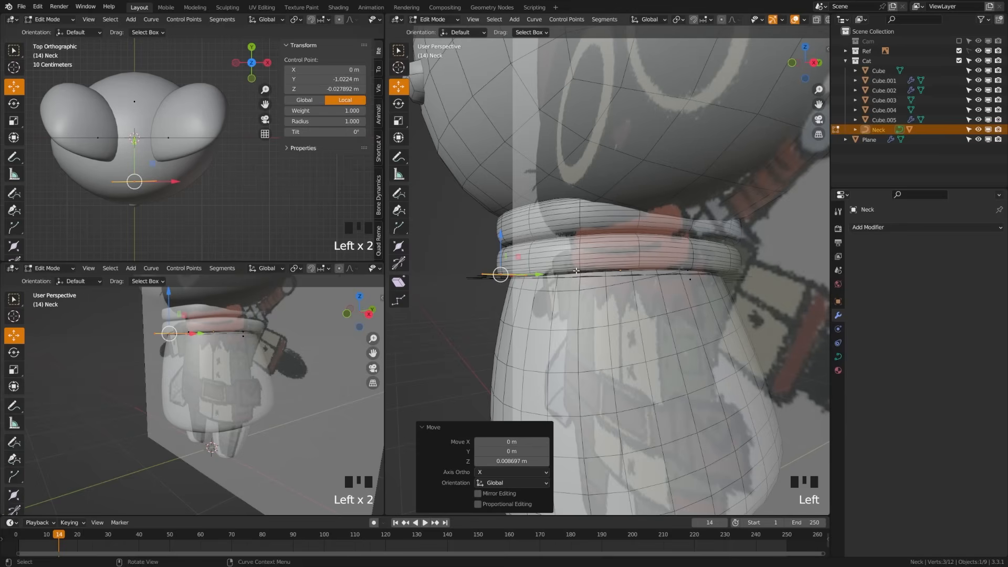
Tilt all control points of the Neck curve by about -37° so the spikes slope down over the body.
middle_drag(577, 270, 689, 331)
key(a)
key(a)
key(a)
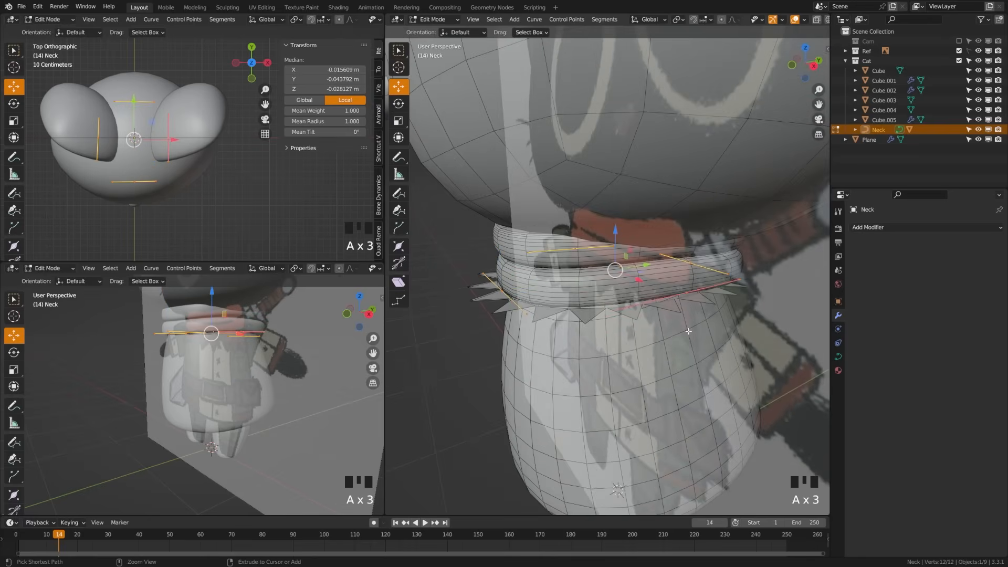
key(ctrl+t)
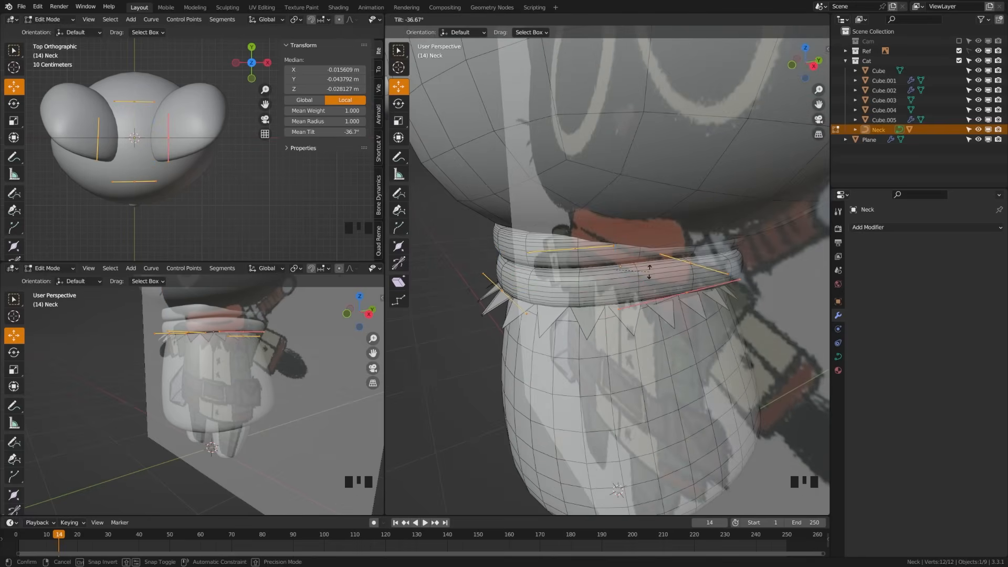
click(647, 267)
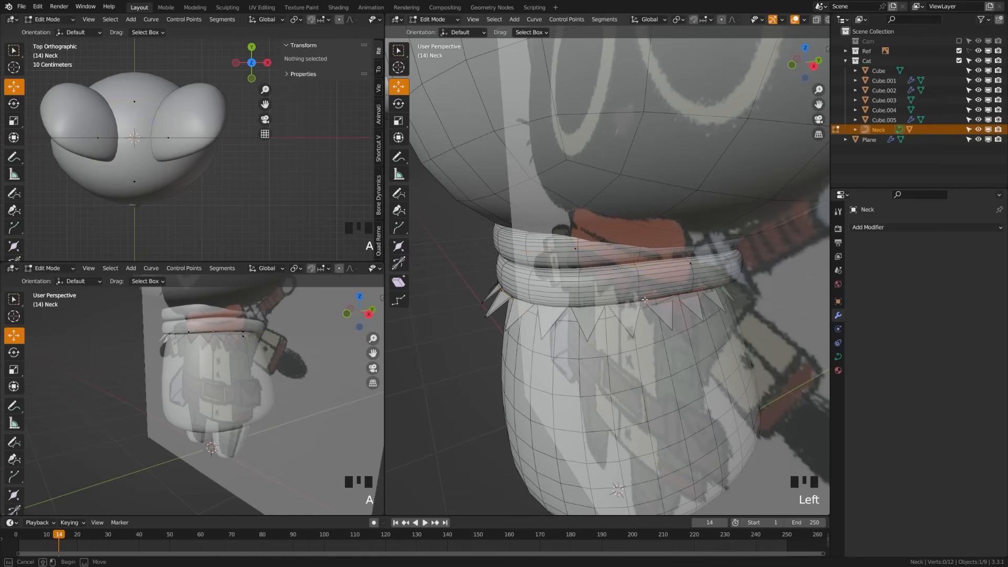
Nudge the curve's back control point slightly to refine the collar's fit, and deselect all points.
click(694, 265)
middle_drag(693, 265, 660, 309)
drag(704, 247, 709, 242)
key(alt+a)
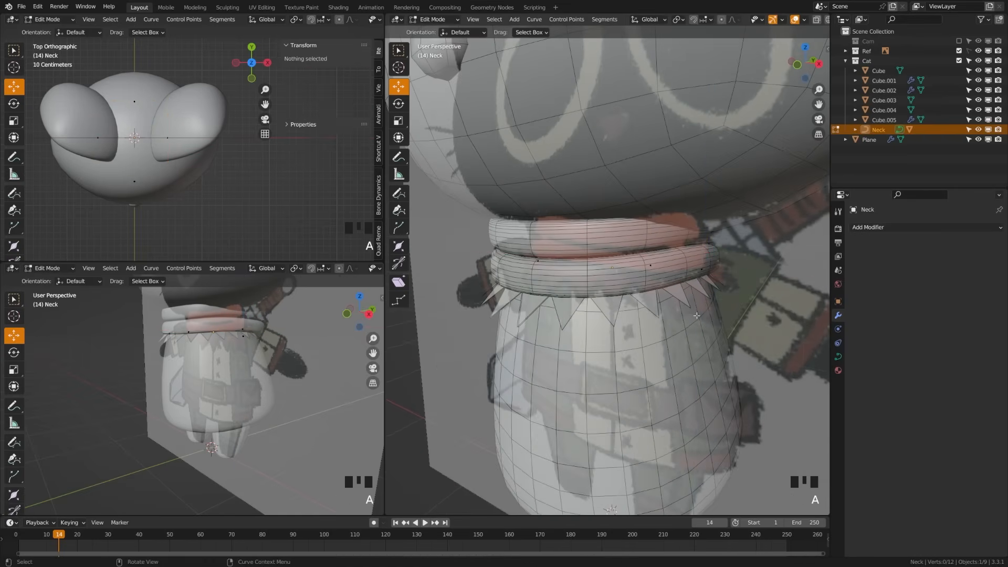
Save the file, set the collar spikes' Array count to 22, and scale the spikes up by about 1.071.
middle_drag(745, 274, 741, 314)
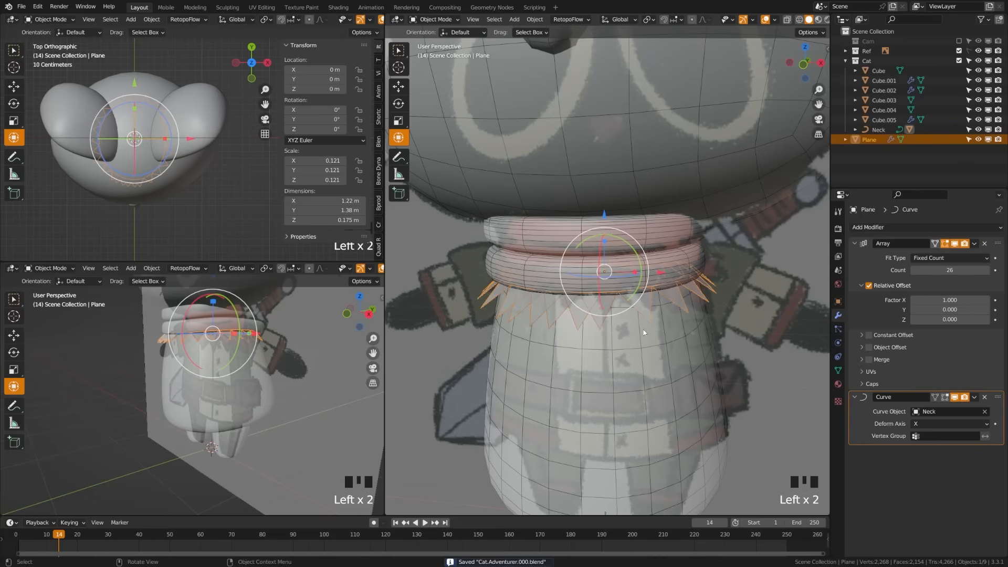
shift+middle_drag(648, 332, 633, 321)
key(ctrl+s)
mouse_move(939, 275)
mouse_down()
mouse_move(913, 274)
mouse_move(951, 270)
mouse_up()
key(s)
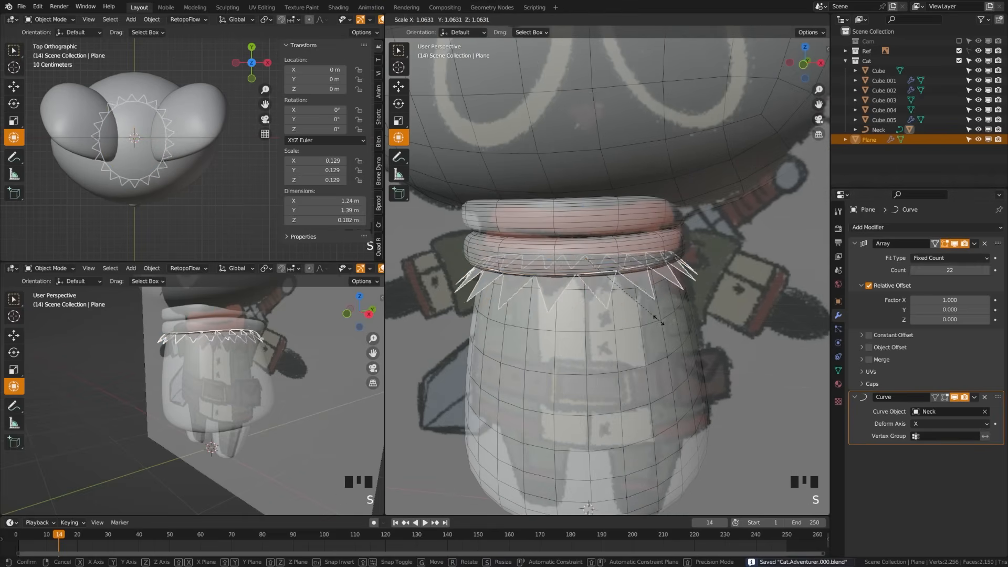
click(638, 330)
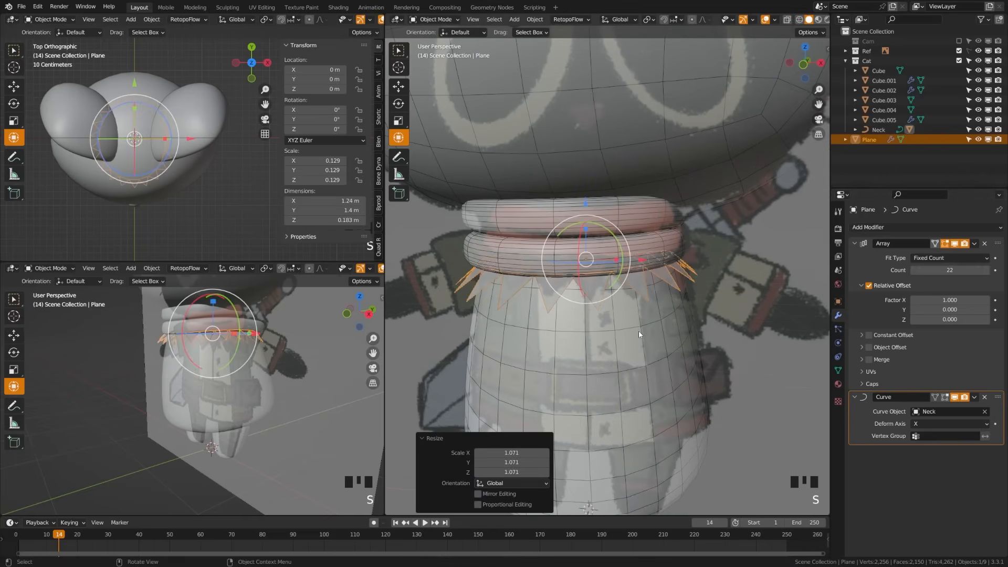
From the front view, enlarge the collar spikes by a factor of about 1.869.
key(KP_1)
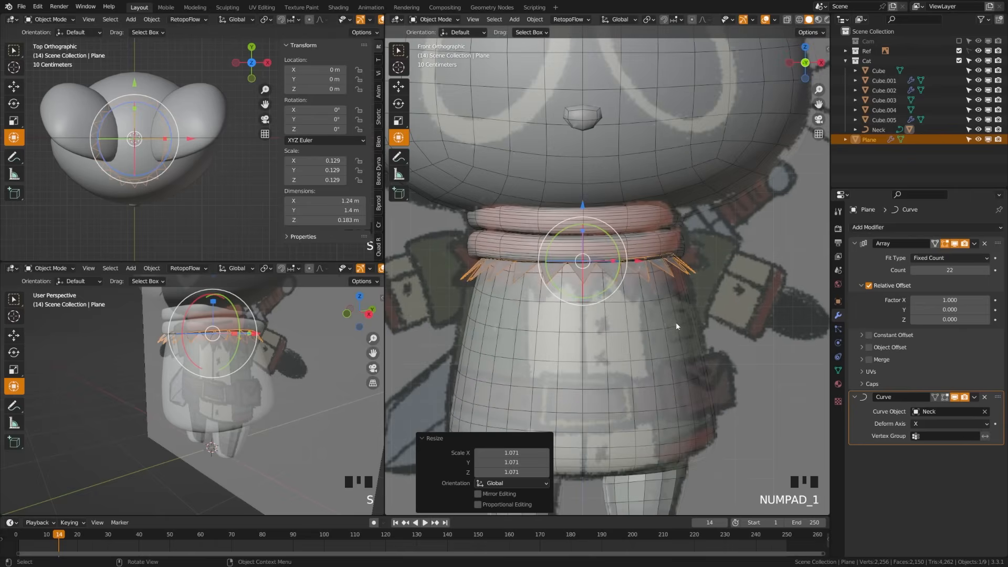
key(s)
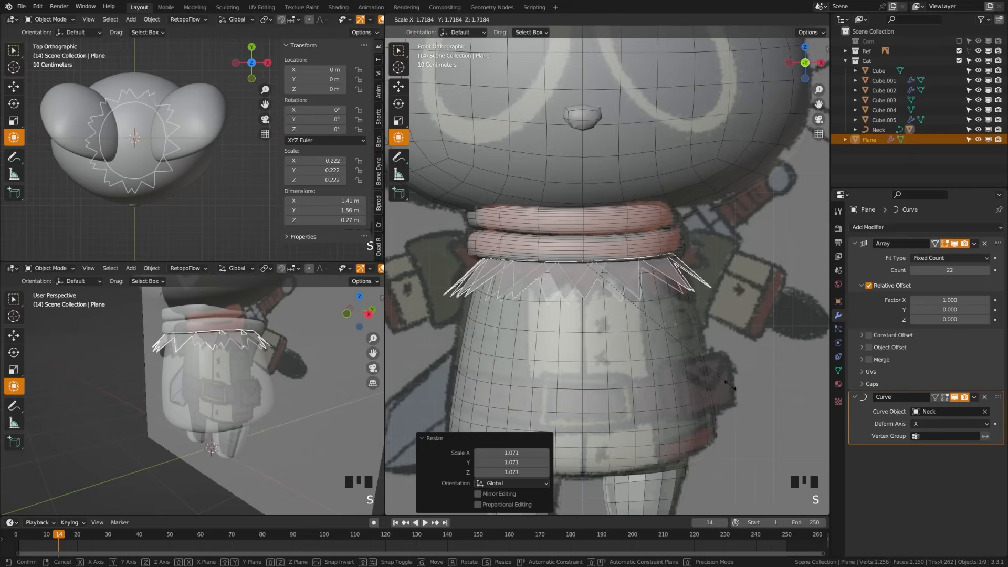
click(743, 397)
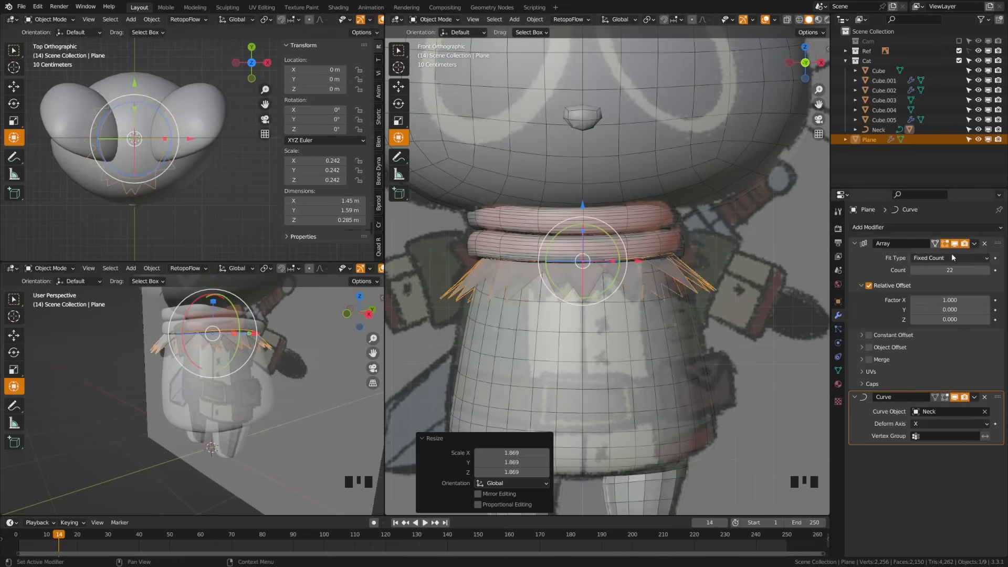
Reduce the spikes' Array count to 12 and shrink the spikes slightly to a scale of about 0.235.
mouse_move(958, 271)
mouse_down()
mouse_move(926, 270)
mouse_move(977, 271)
mouse_up()
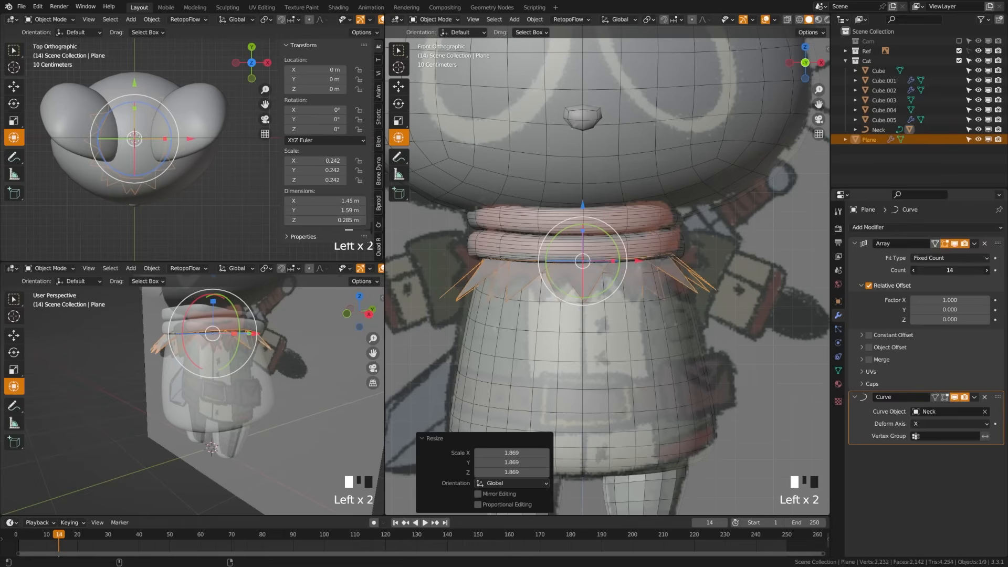
click(914, 271)
click(915, 271)
click(914, 271)
click(914, 271)
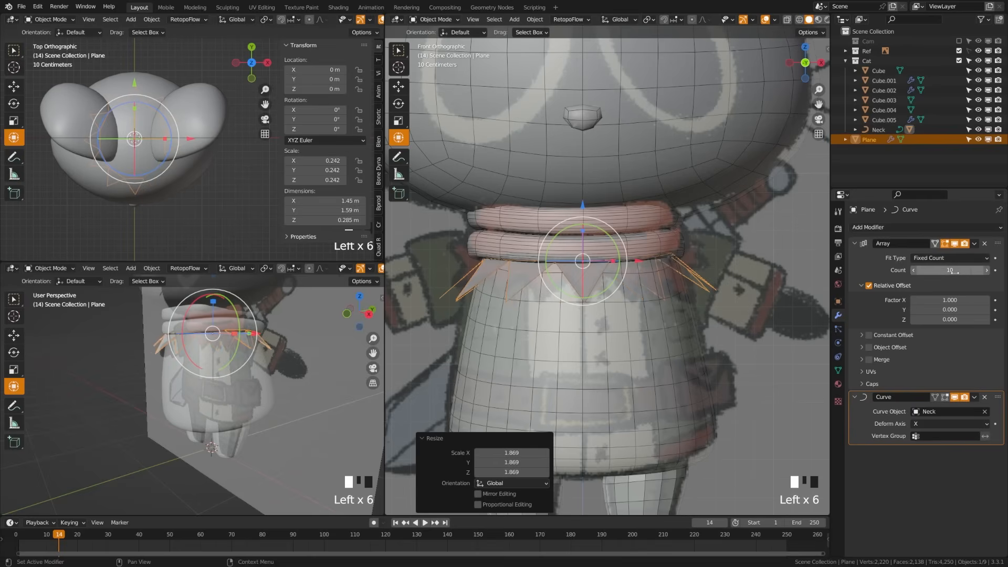
click(987, 270)
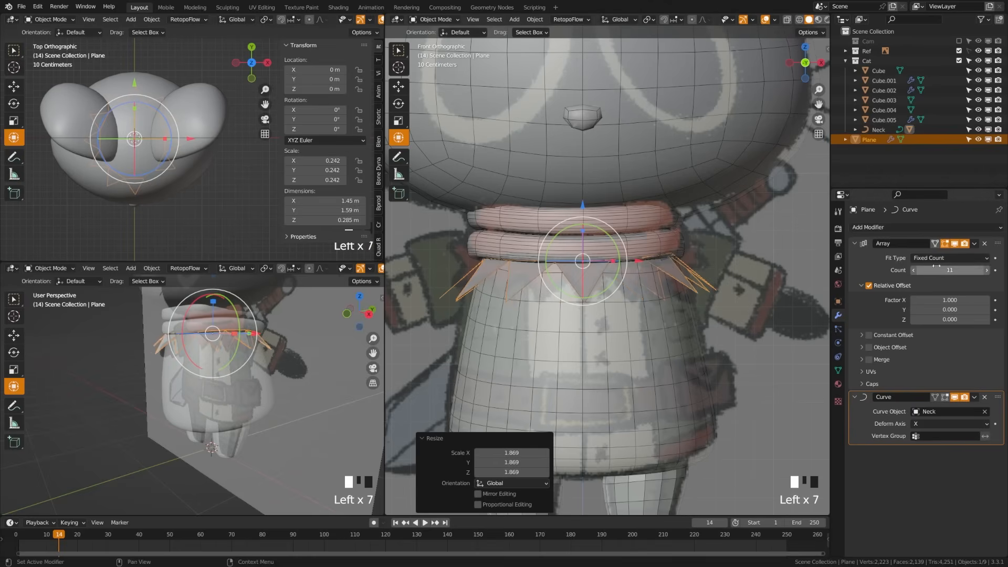
click(987, 271)
key(s)
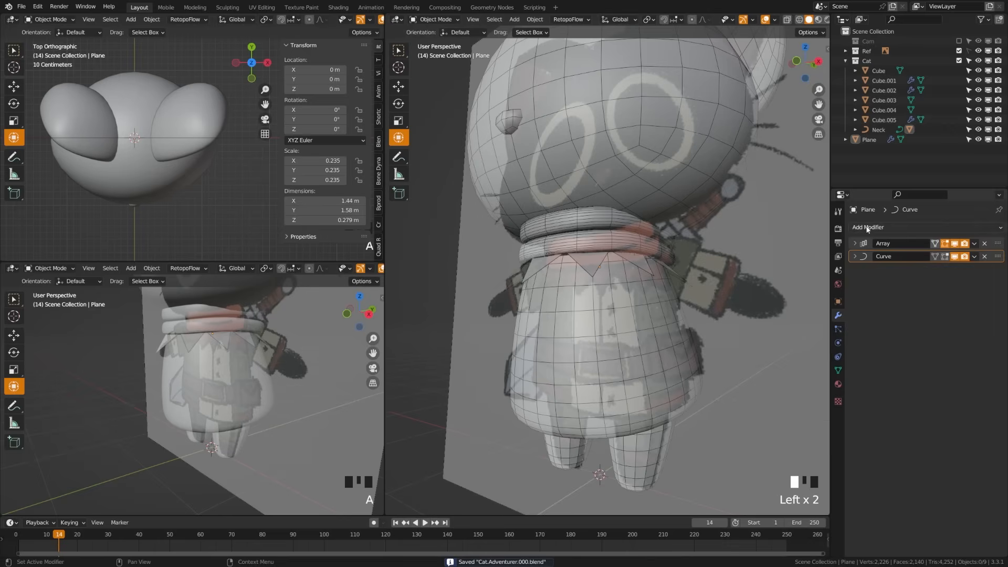
Add a Solidify modifier to the collar spikes with a thickness of 0.137 m.
click(870, 228)
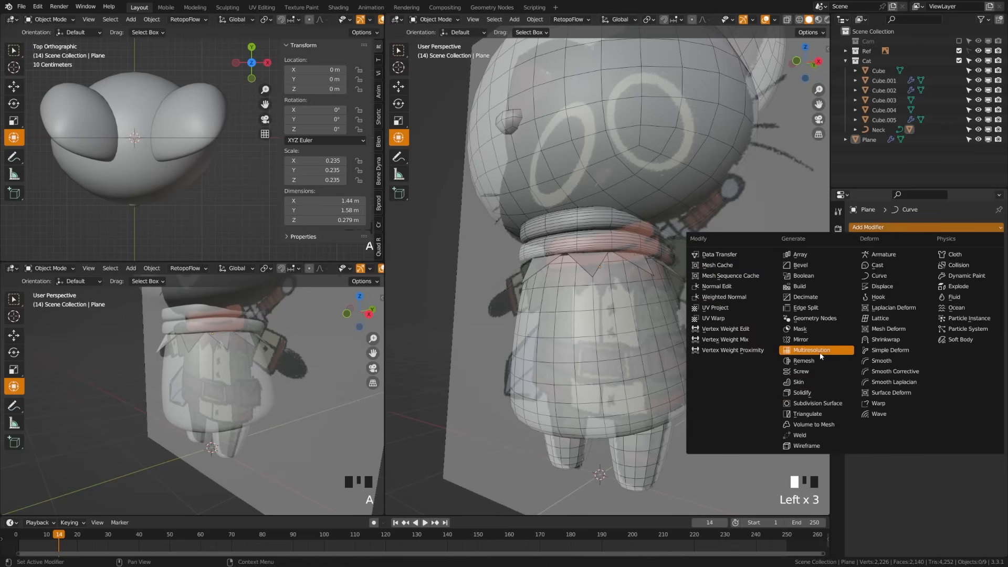
click(818, 394)
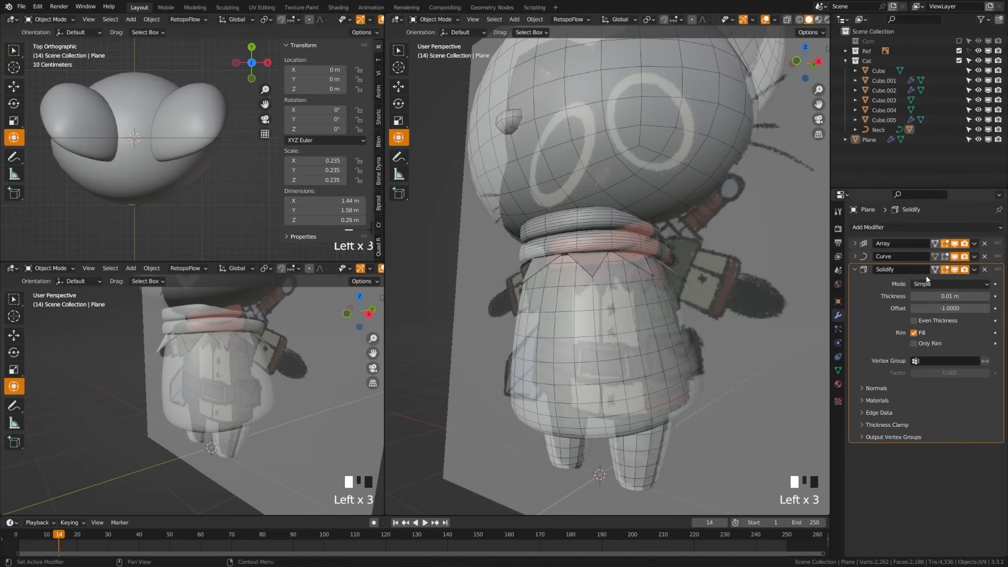
shift+drag(940, 297, 969, 296)
middle_drag(562, 284, 670, 305)
click(670, 304)
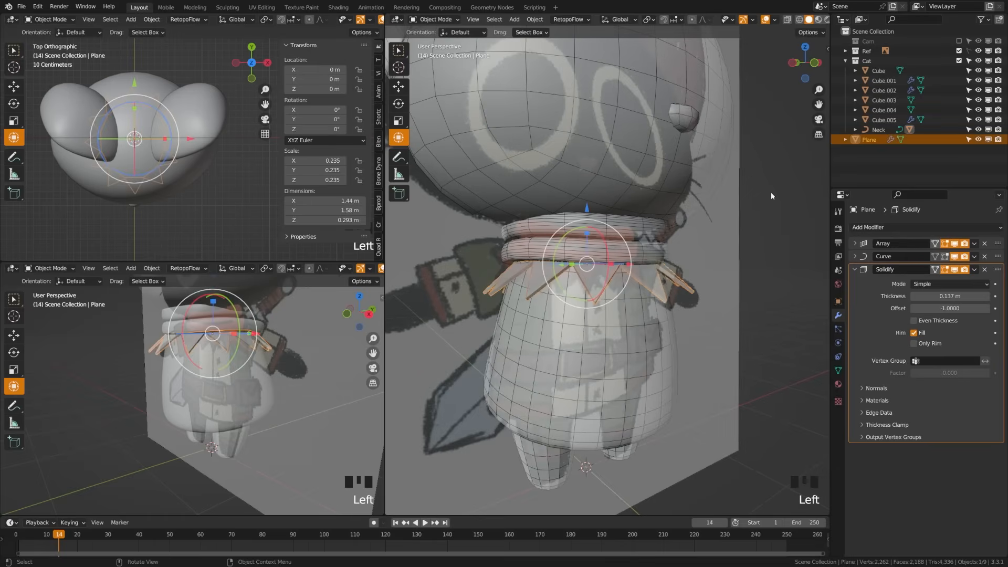
click(856, 269)
Convert the collar spikes with all their modifiers into a plain mesh.
middle_drag(589, 208, 570, 272)
key(space)
text(conver)
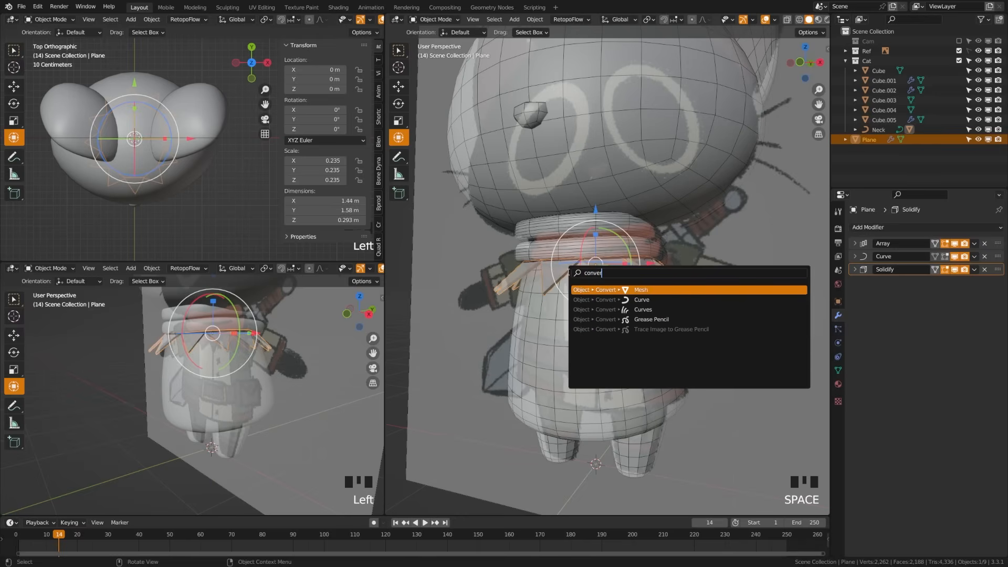
key(Return)
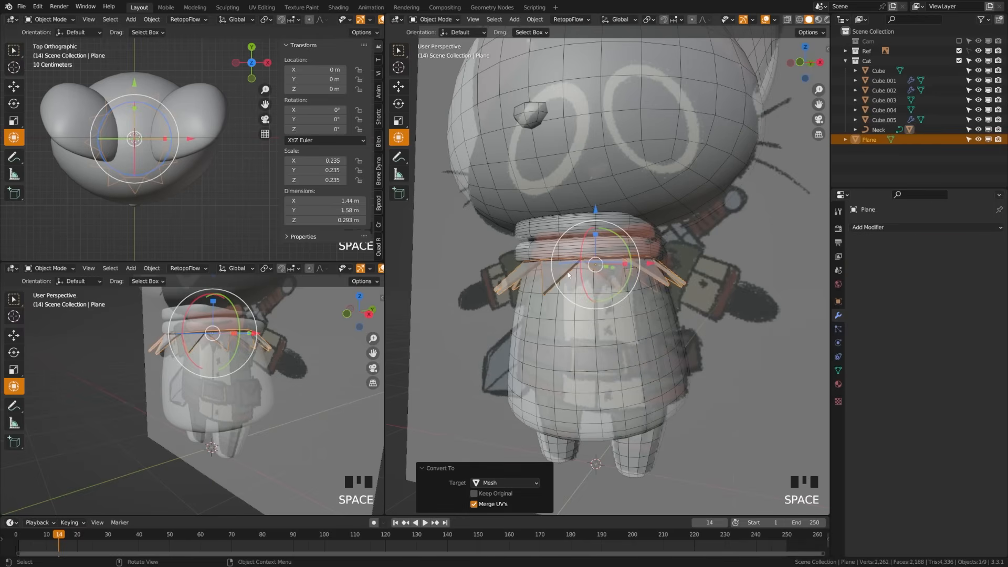
Clear the spikes' parent while keeping their transformation, and delete the Neck curve.
click(538, 268)
key(alt+p)
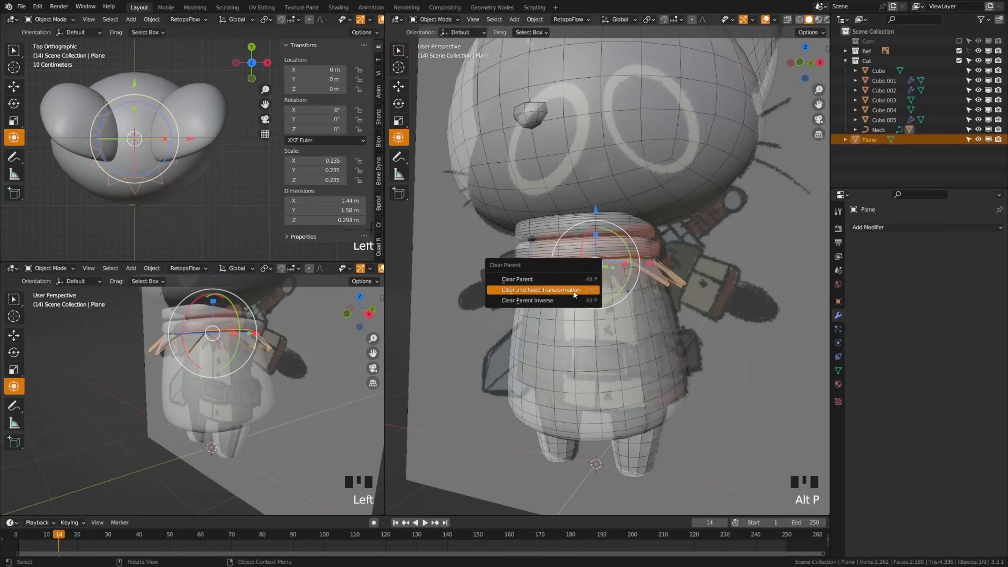
click(541, 279)
click(879, 130)
key(x)
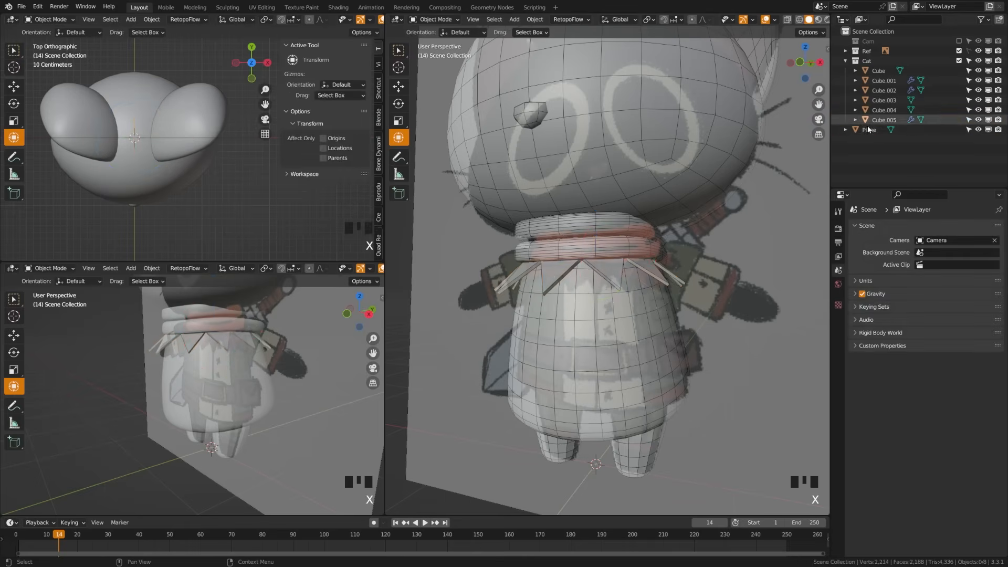
Move the spikes' Plane object into the Cat collection and save the file.
drag(869, 130, 874, 61)
scroll(581, 290, up, 1)
scroll(581, 290, up, 1)
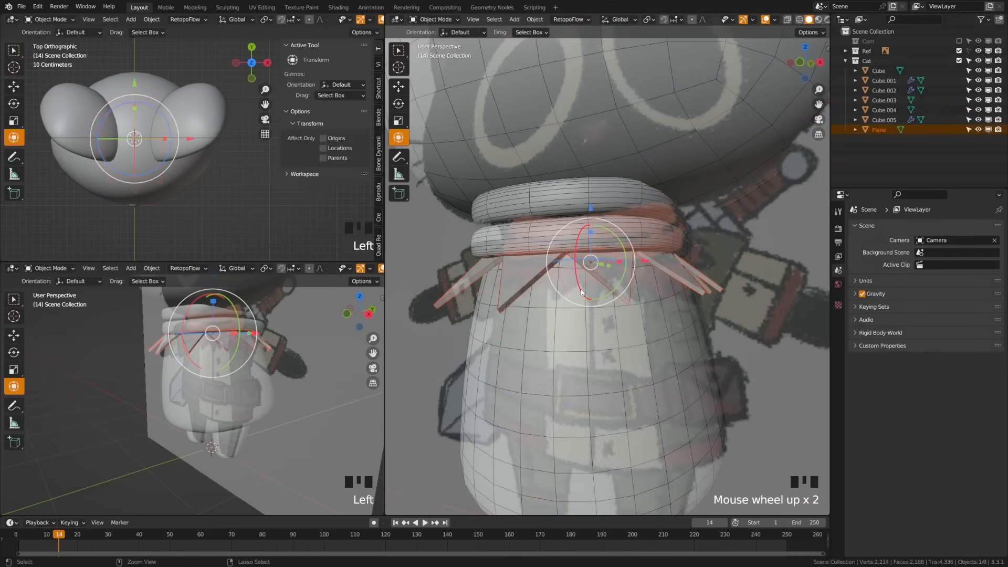
key(ctrl+s)
click(686, 271)
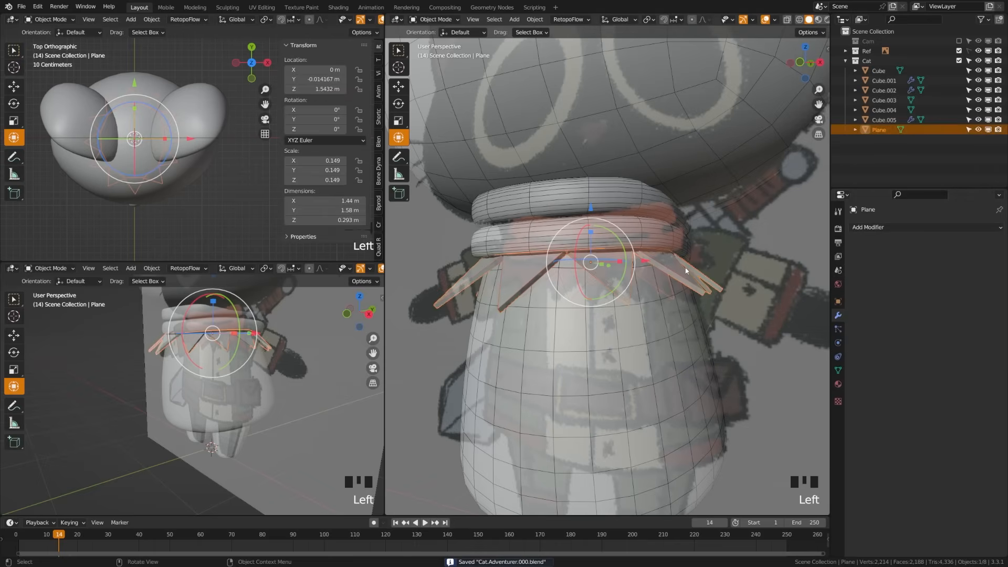
Add a Bevel modifier to the collar spikes with an amount of 0.031 m and 2 segments.
click(886, 235)
click(820, 265)
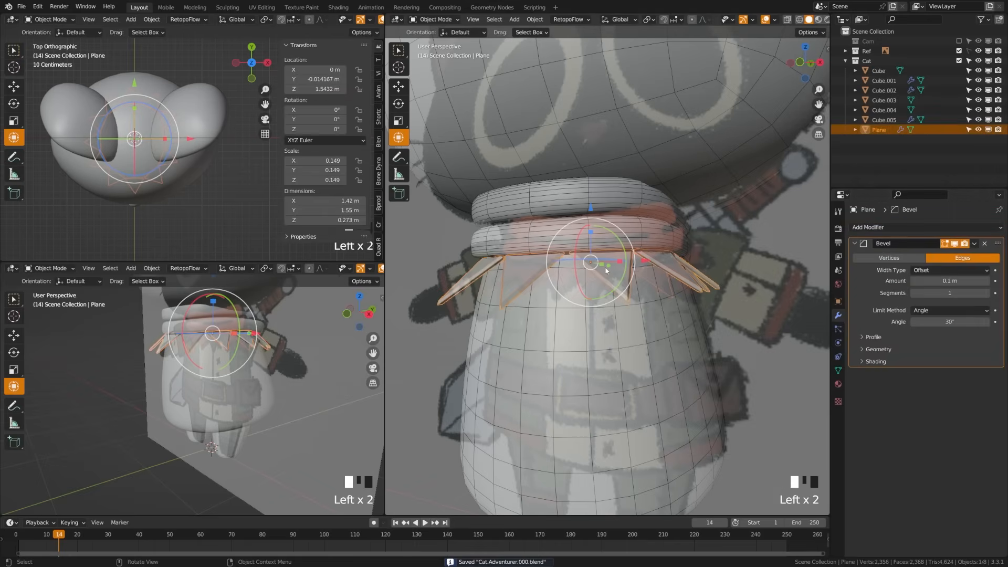
scroll(762, 283, up, 1)
shift+drag(951, 281, 919, 281)
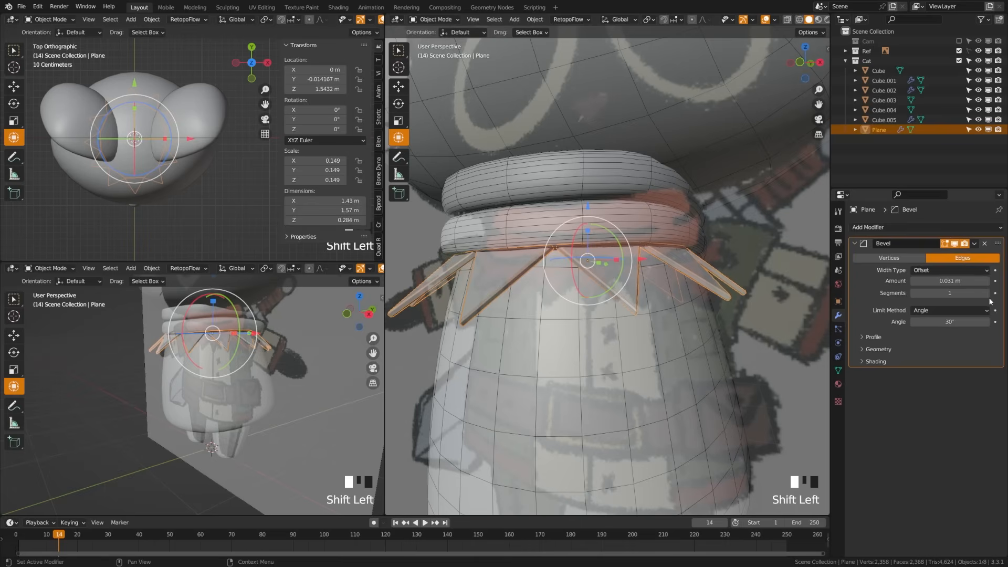
click(986, 293)
Check the bevelled spikes up close, deselect all objects and save the file.
middle_drag(531, 304, 532, 265)
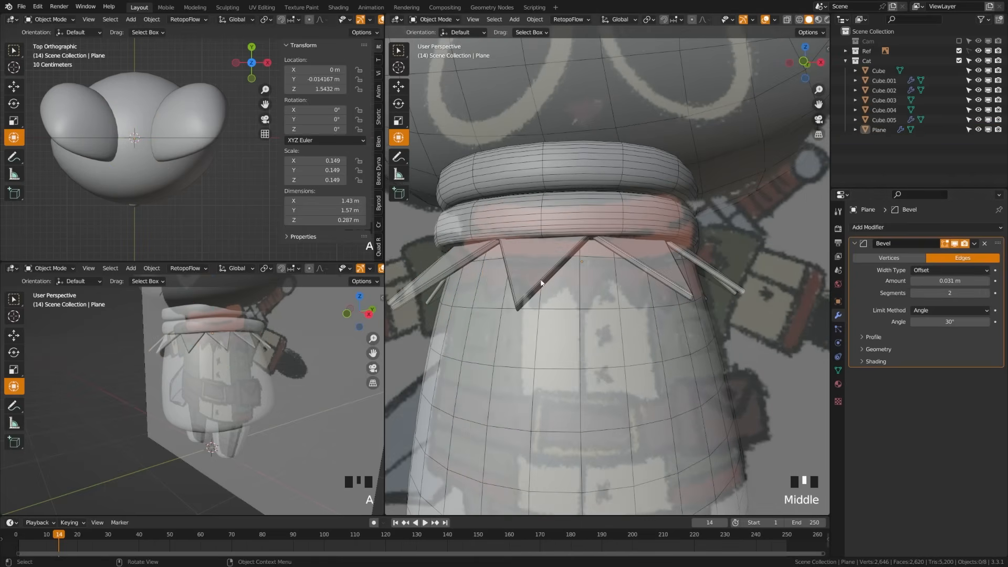
right_click(532, 264)
click(532, 262)
key(alt+a)
right_click(504, 265)
scroll(577, 298, down, 2)
key(a)
key(a)
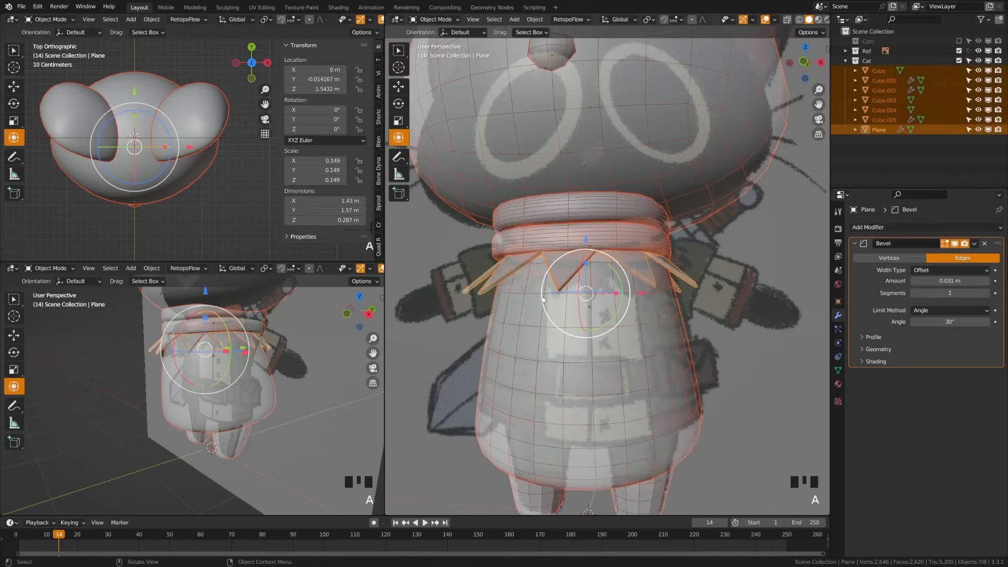
key(ctrl+s)
Apply the Bevel modifier on the collar spikes.
click(975, 248)
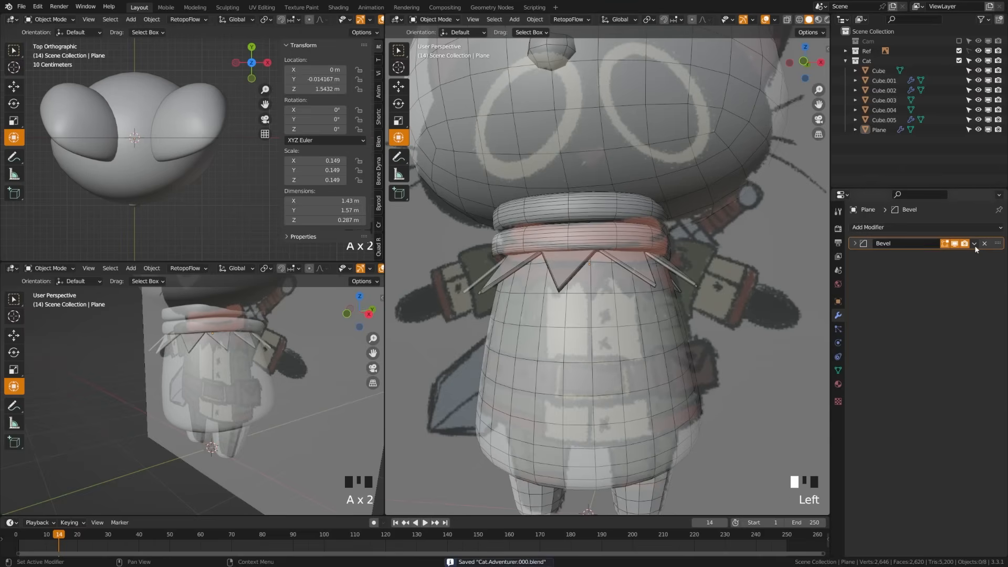
click(975, 244)
click(962, 254)
Switch to the front view and add a 2 m mesh cube at the world origin.
scroll(614, 284, down, 5)
middle_drag(631, 290, 557, 292)
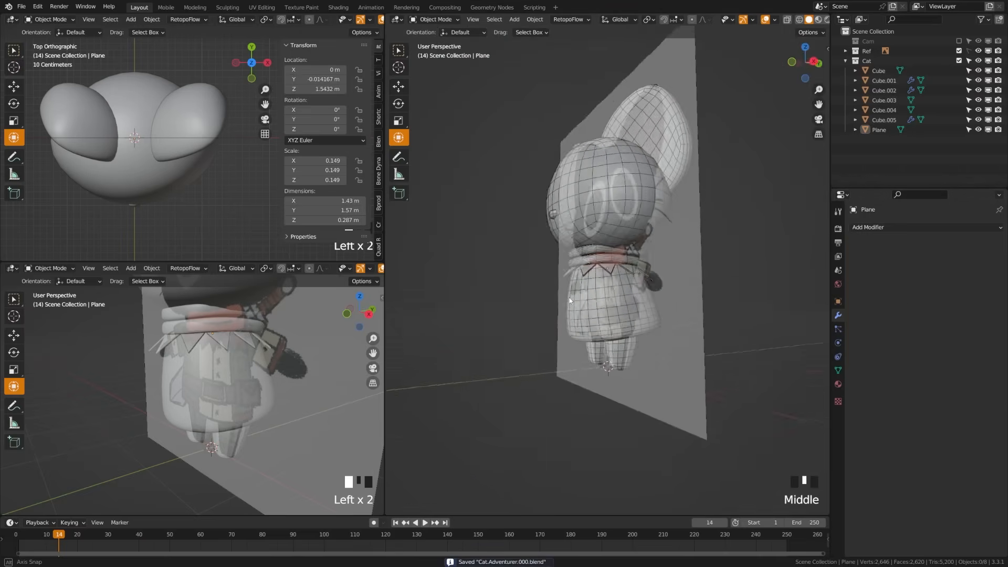
key(KP_1)
key(shift+a)
mouse_move(572, 370)
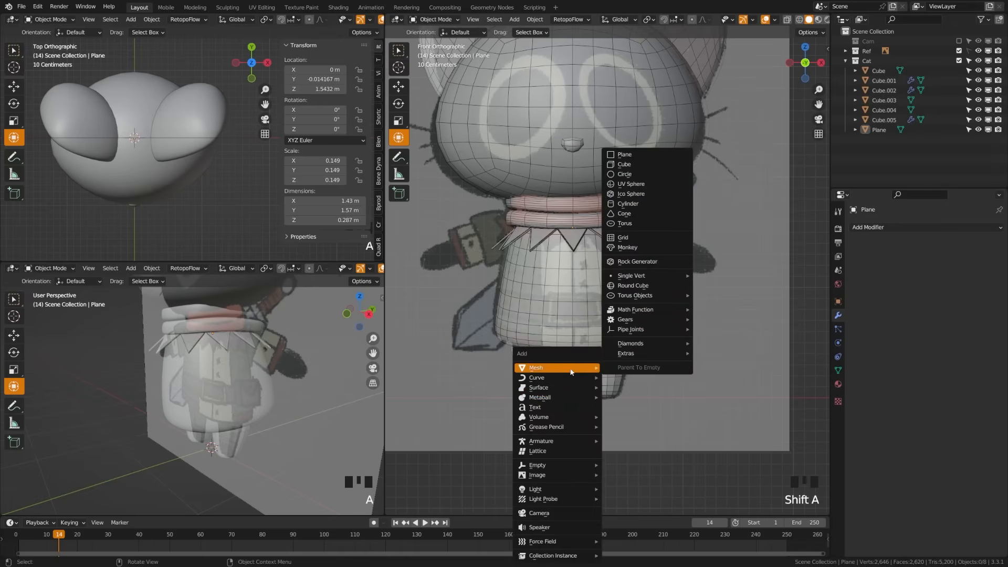
click(633, 165)
scroll(596, 413, down, 2)
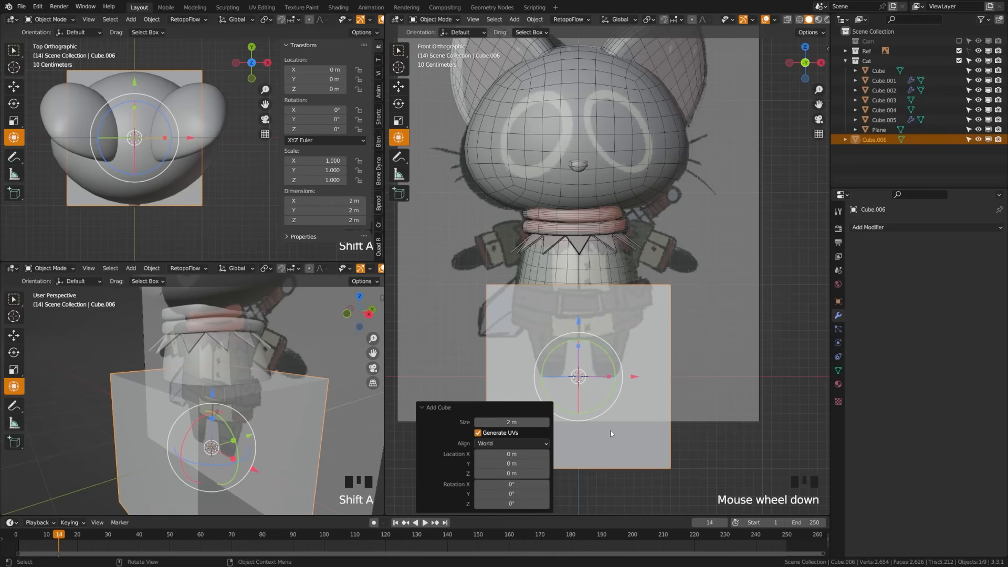
Give the new cube a level 2 subdivision and convert it to a mesh.
key(ctrl+2)
key(Tab)
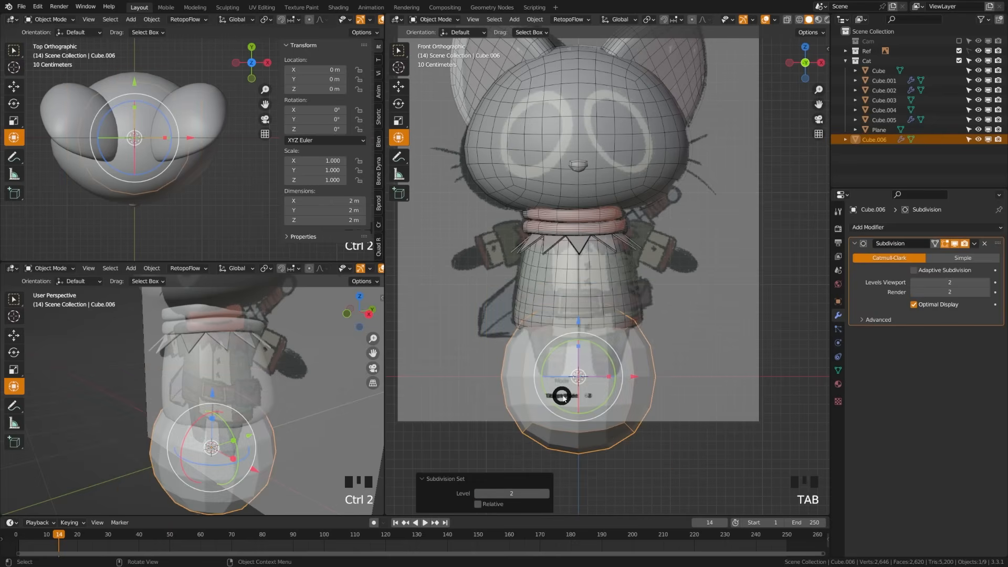
key(Tab)
key(F3)
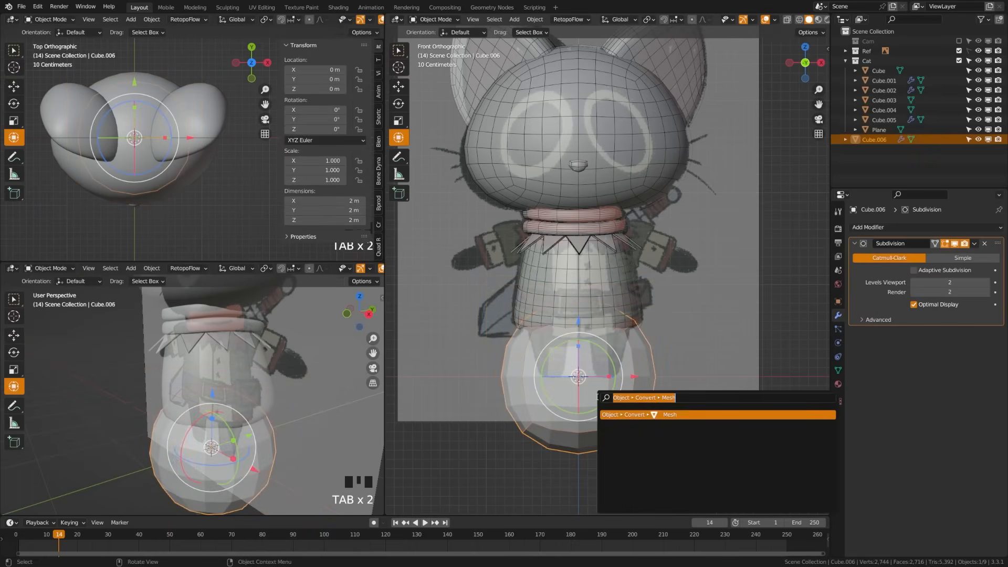
text(conver)
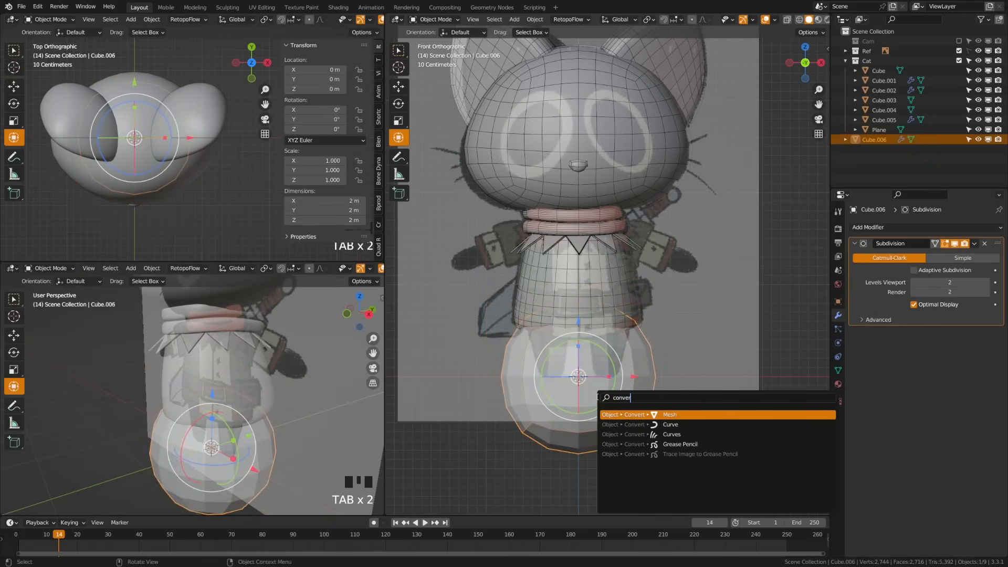
key(Return)
Edit the rounded cube in wireframe and delete the vertices of its half on the positive X side.
key(Tab)
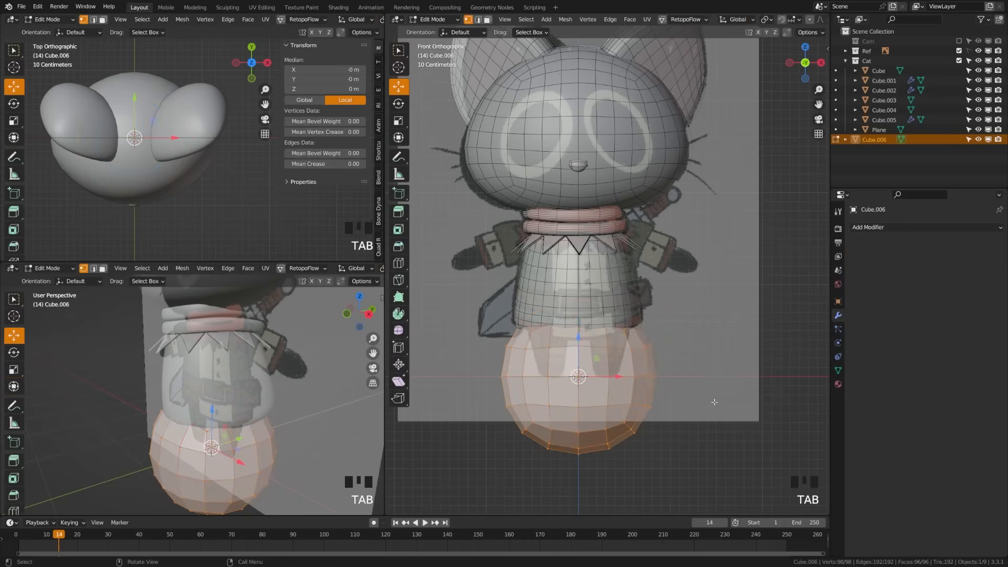
key(z)
click(608, 425)
key(alt+a)
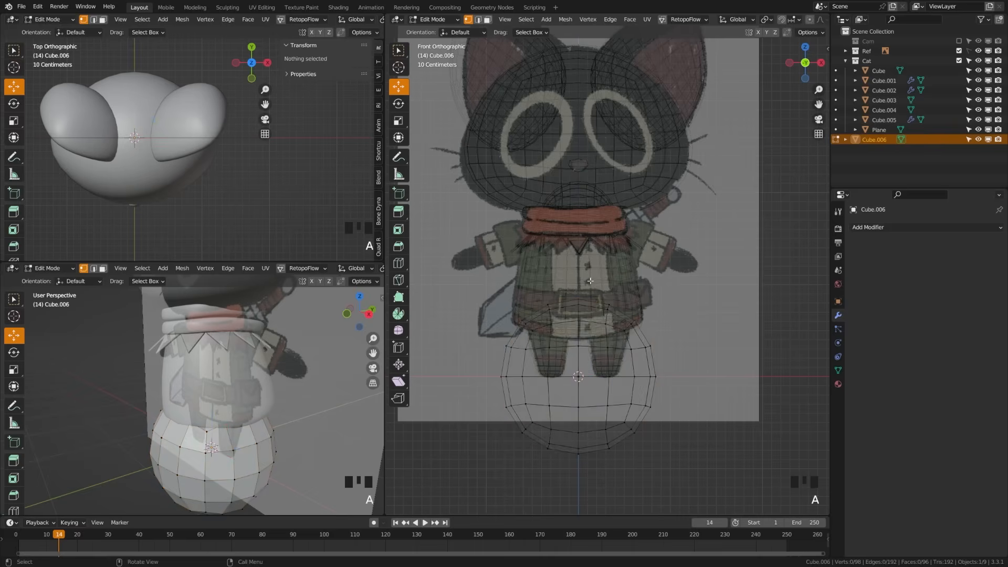
drag(589, 279, 668, 454)
key(x)
click(659, 423)
Return to solid shading, select the open boundary edge loop of the half sphere and fill it with a face.
key(z)
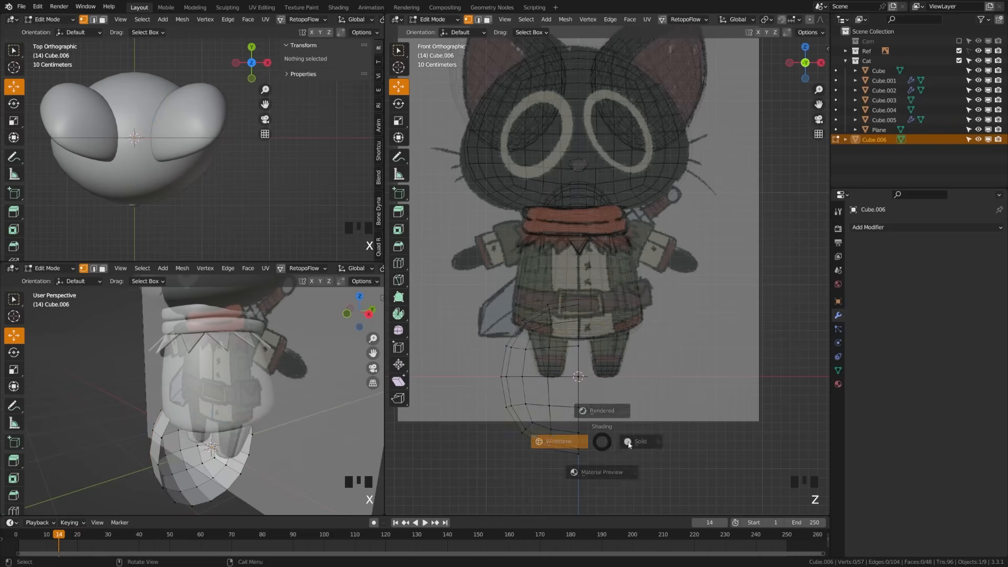
click(639, 442)
middle_drag(706, 430, 623, 448)
key(2)
alt+shift+click(560, 420)
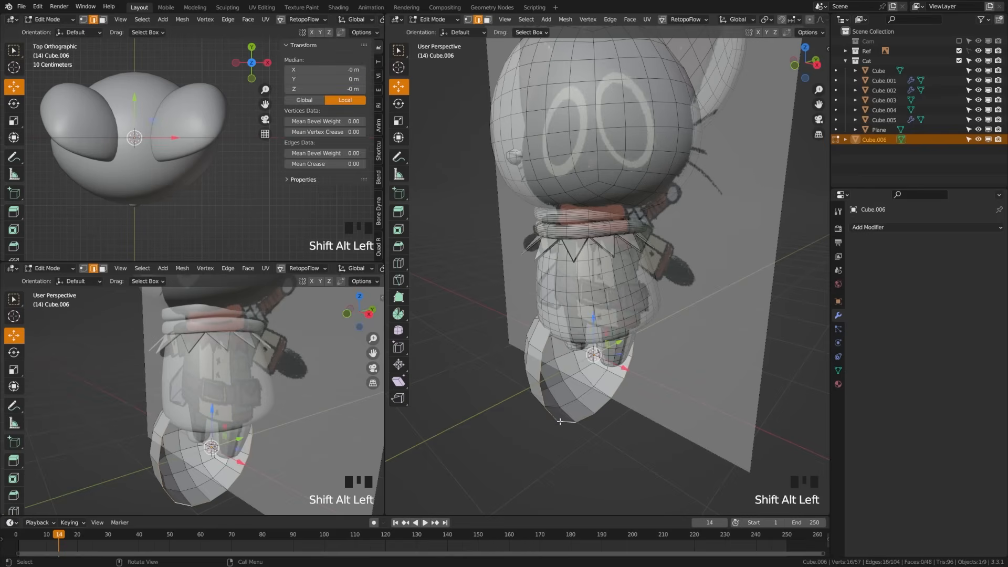
key(f)
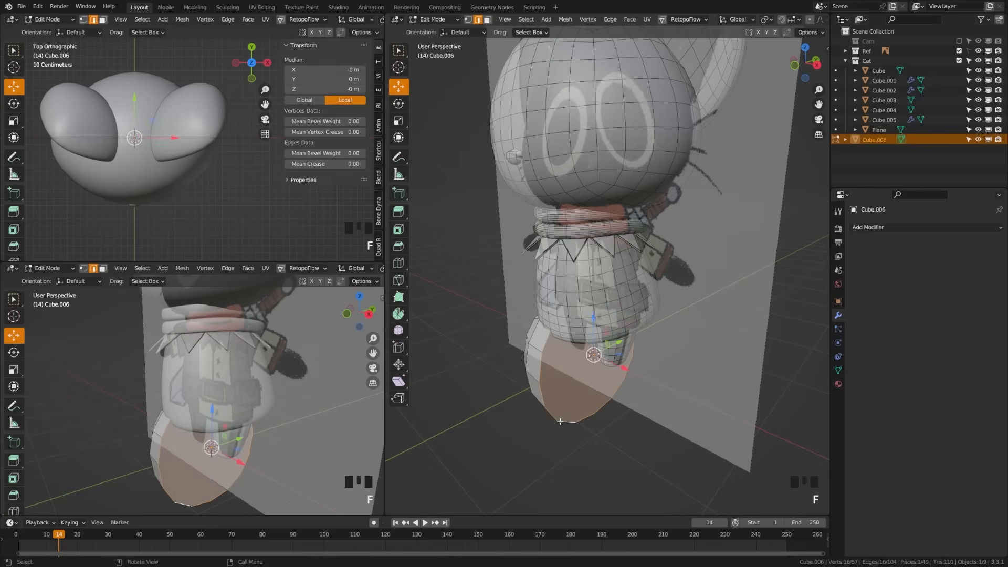
Undo the half sphere's cap face, return to Object Mode and rotate the half sphere in front view to about 18.3° around Y.
key(ctrl+z)
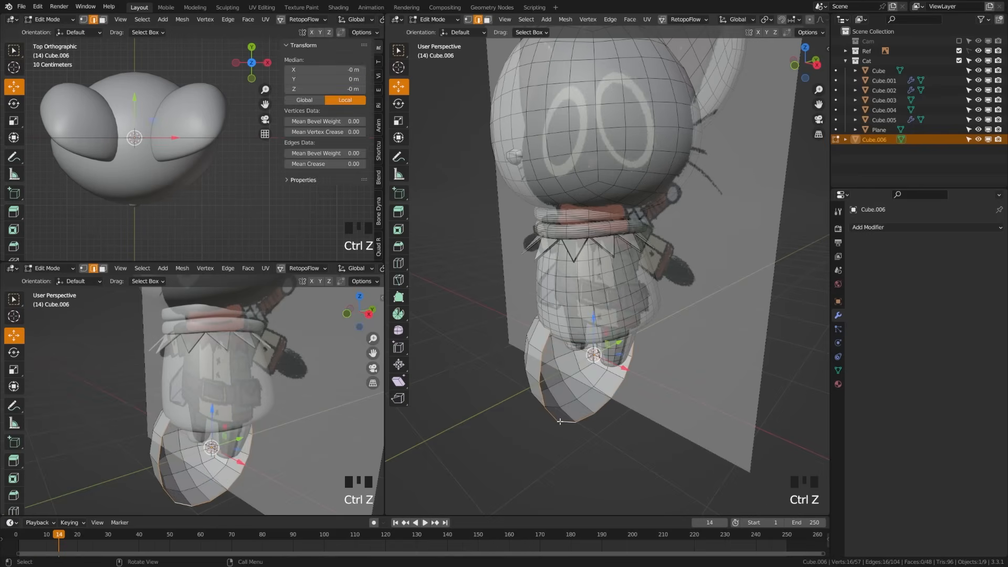
key(KP_1)
key(Tab)
key(r)
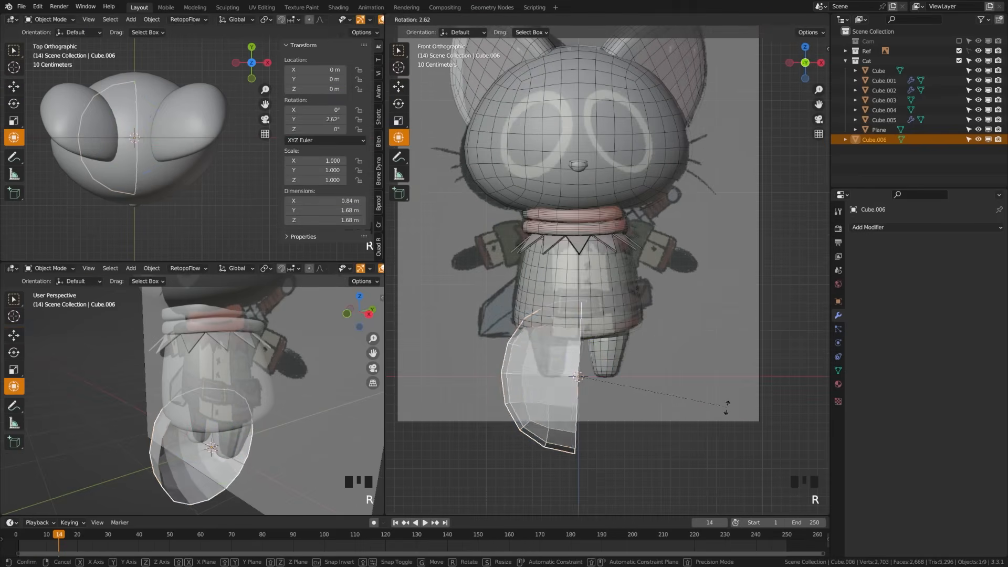
click(717, 445)
Move the half sphere onto the reference's positive X arm, about X 0.714 m and Z 1.378 m, and tilt it to about 25.1° around Y.
key(g)
click(780, 307)
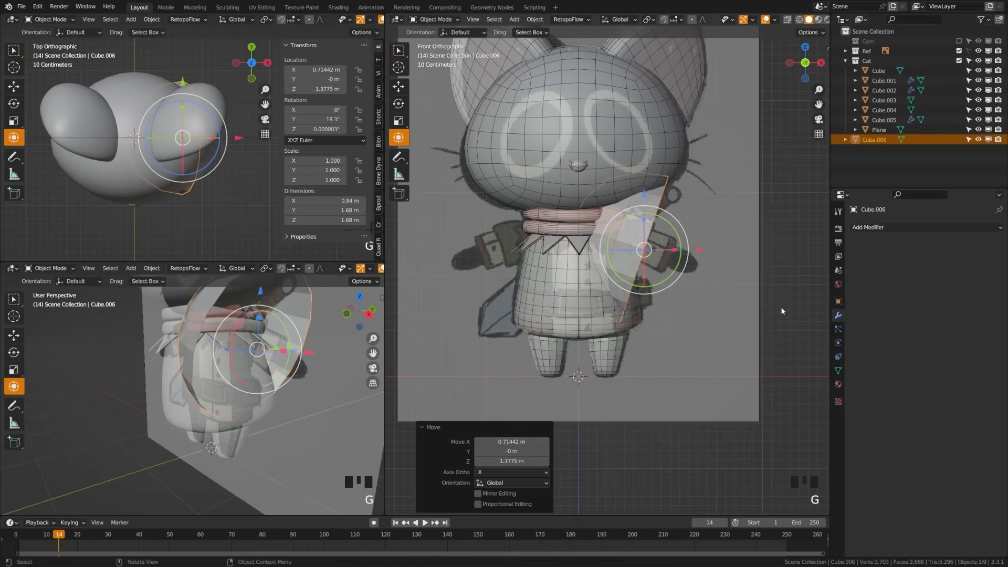
key(r)
click(778, 260)
Scale the half sphere down uniformly to about 0.354 to suit the size of the reference arm.
shift+middle_drag(724, 221, 683, 292)
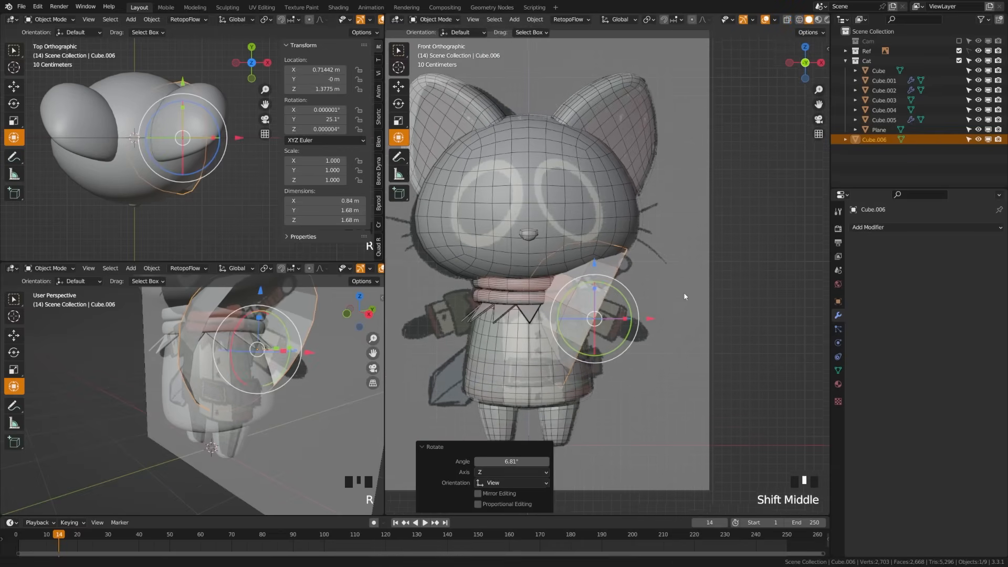
scroll(684, 292, up, 1)
key(s)
click(646, 342)
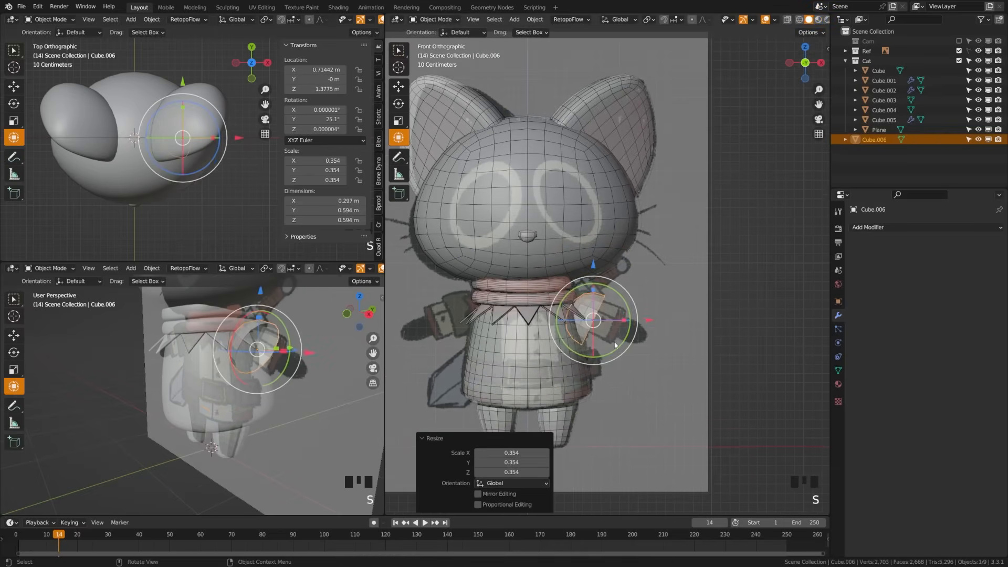
Nudge the half sphere up and outward to about Z 1.415 m and X 0.723 m, at the arm's shoulder end.
scroll(638, 380, up, 2)
shift+middle_drag(638, 380, 648, 355)
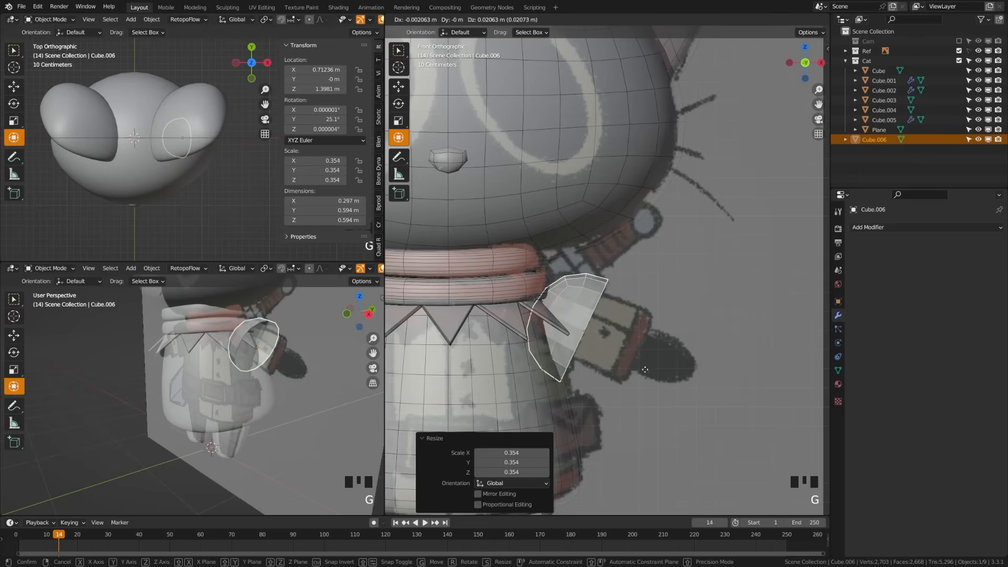
key(g)
key(z)
click(645, 366)
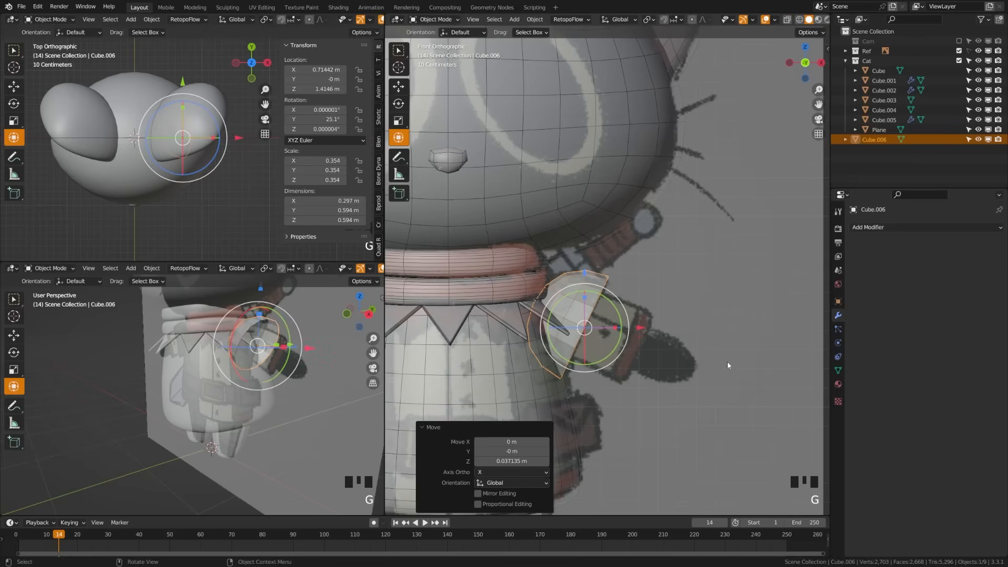
key(g)
key(x)
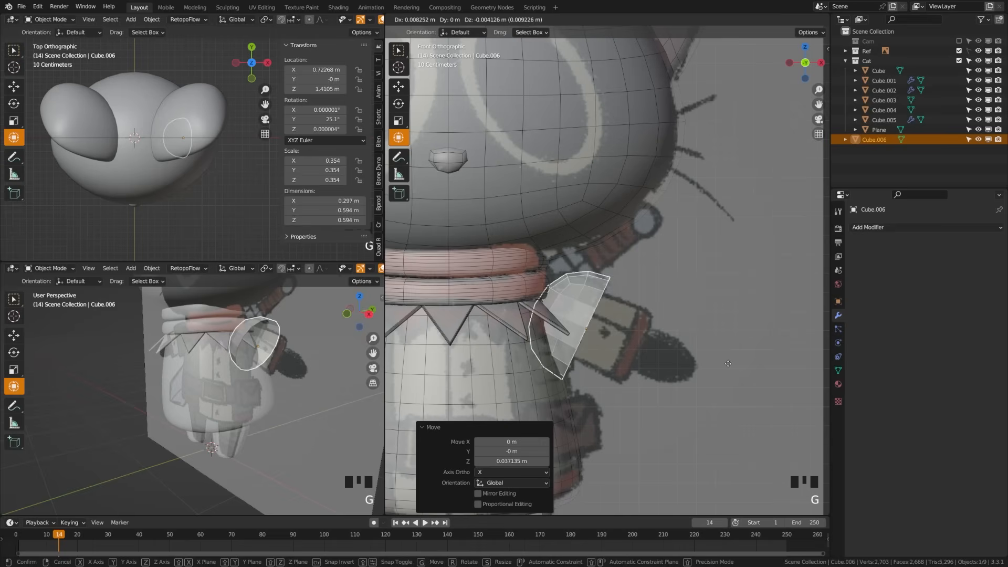
click(730, 378)
Fine-tune the half sphere's tilt to about 22.9° around Y to follow the angle of the reference arm.
key(r)
click(630, 366)
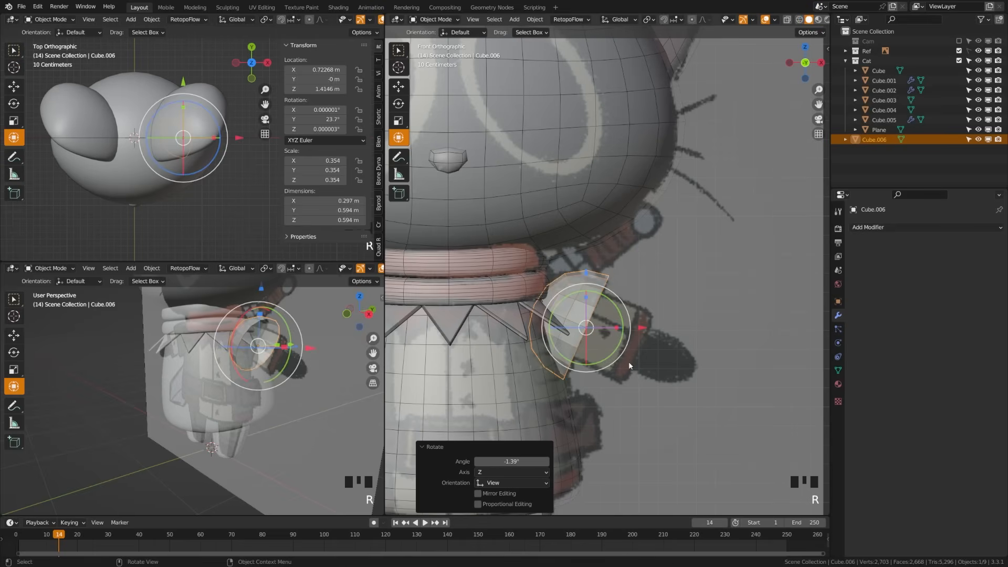
key(r)
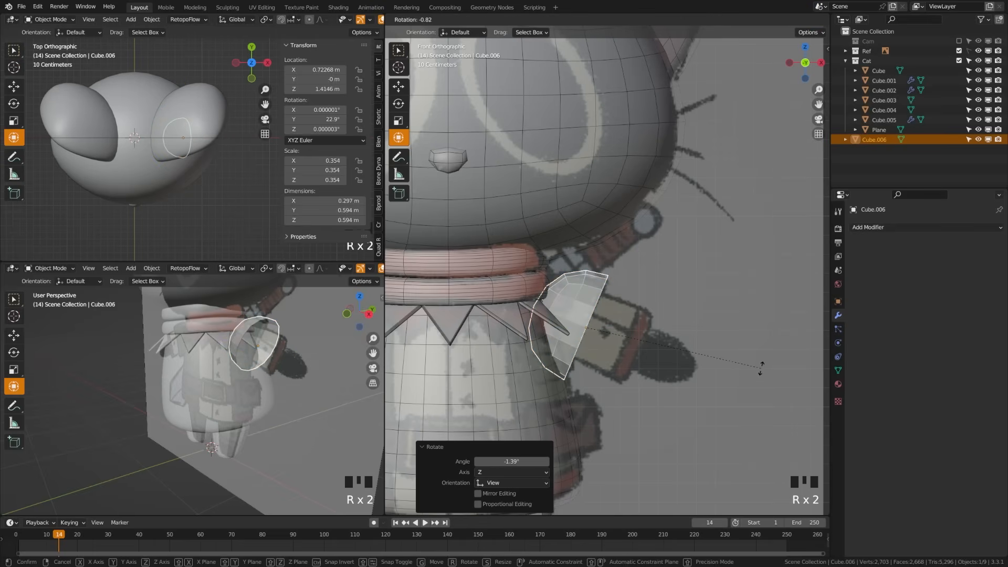
click(761, 368)
Edit the half sphere and fill its selected open boundary loop with a face facing along the arm.
key(Tab)
middle_drag(756, 369, 676, 375)
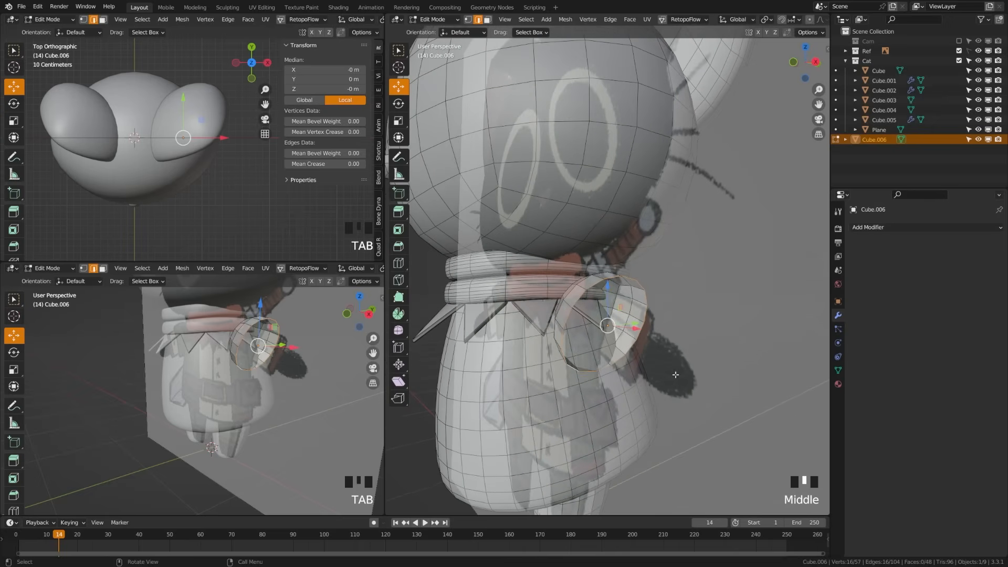
key(f)
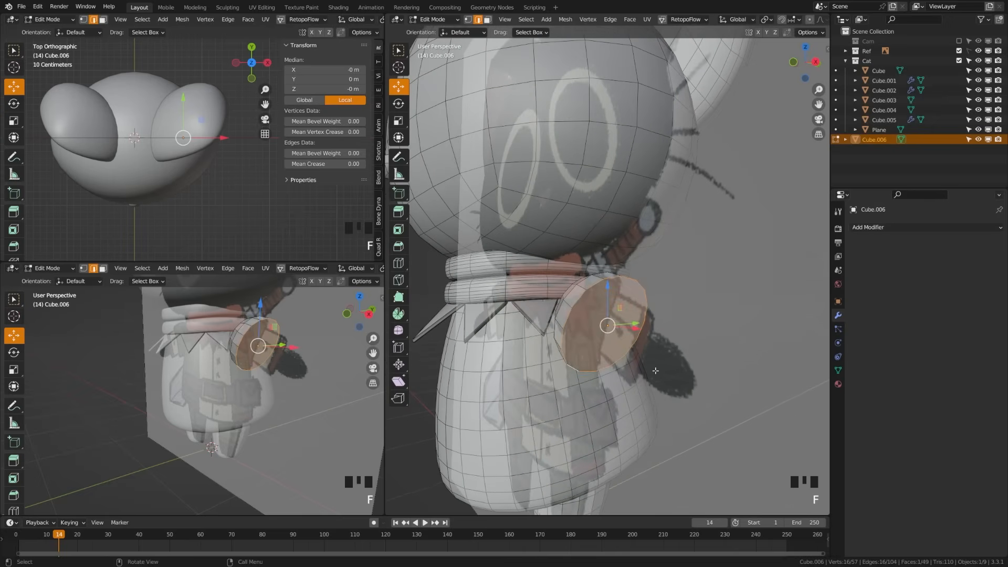
Inset the end face of the shoulder piece by about 0.29 m.
key(KP_1)
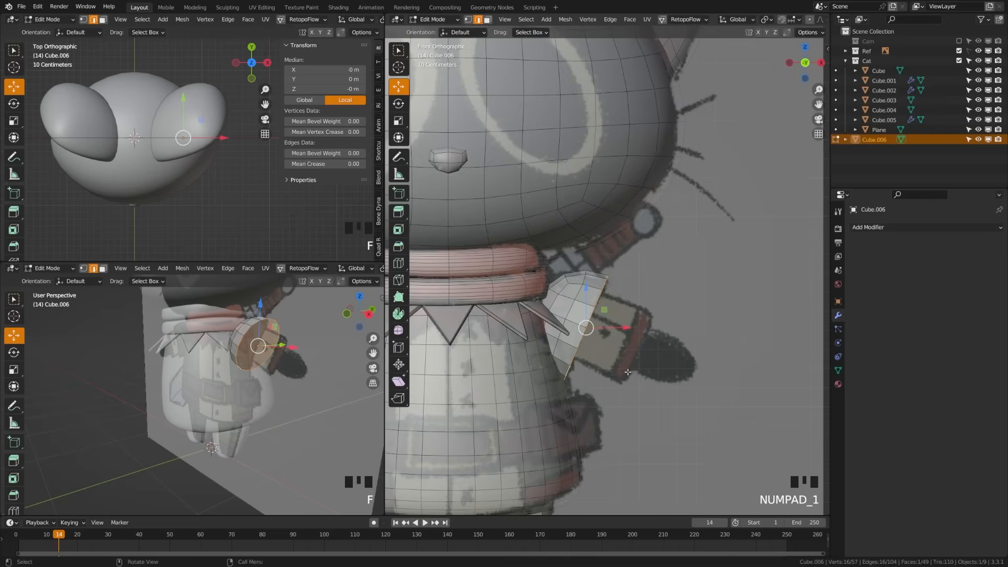
key(i)
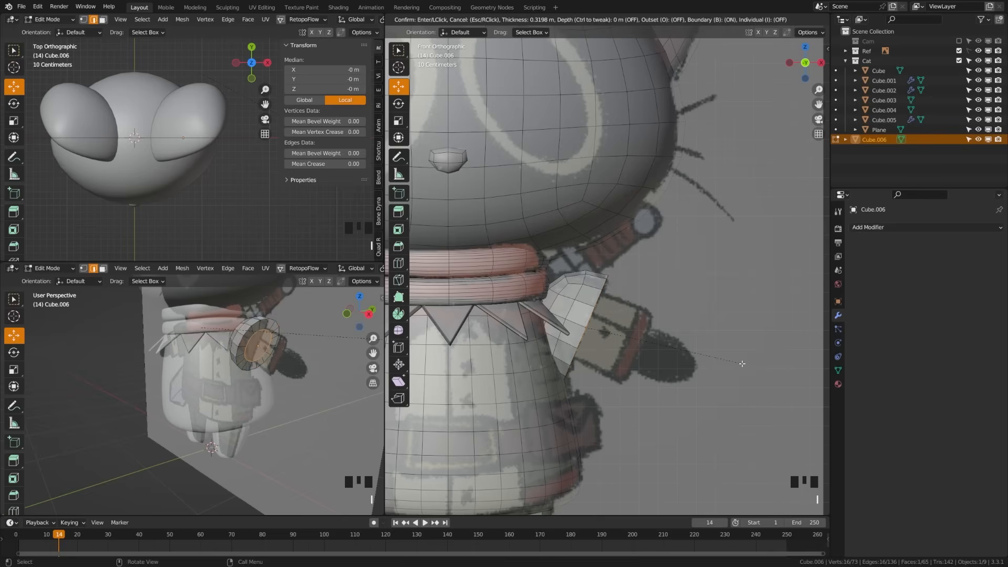
click(744, 364)
middle_drag(744, 364, 682, 354)
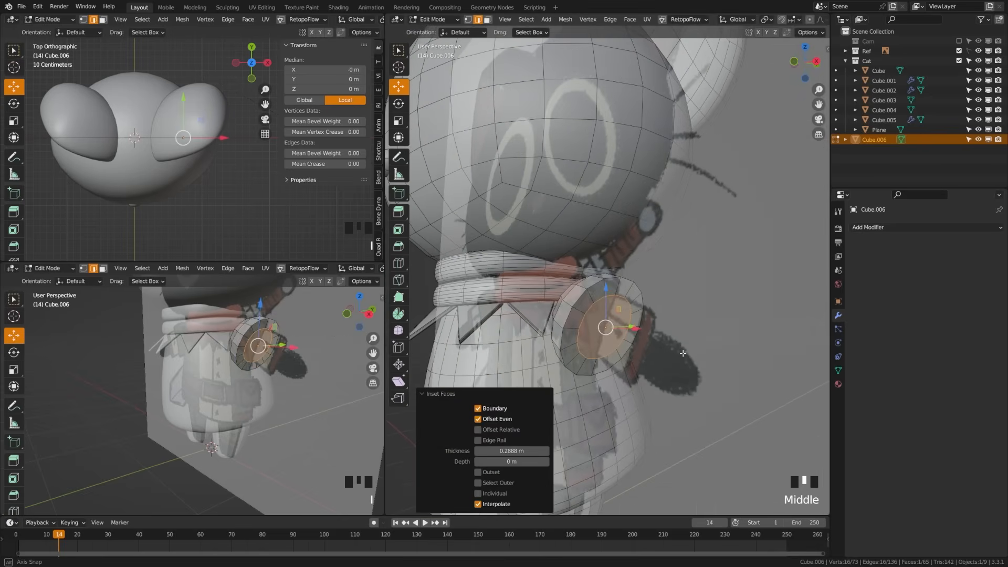
Extrude the inset face about 0.3 m along the reference sleeve and bevel its end edge about 0.196 m with 3 segments.
key(KP_1)
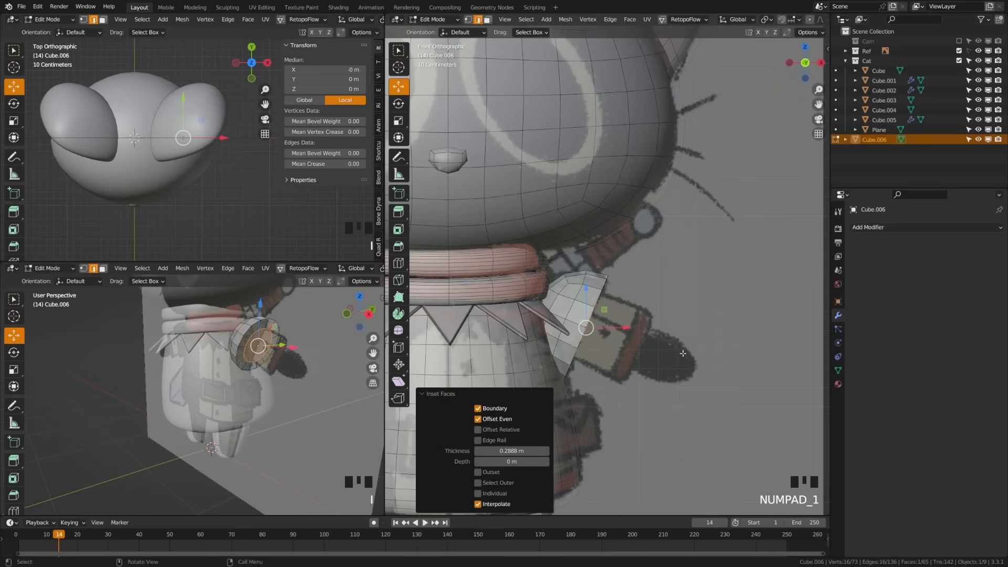
key(e)
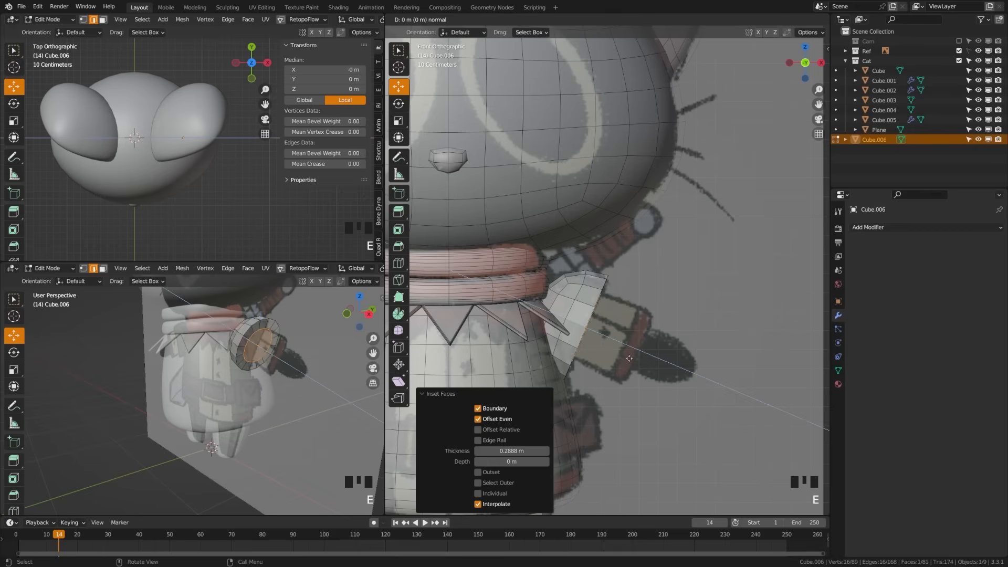
click(674, 396)
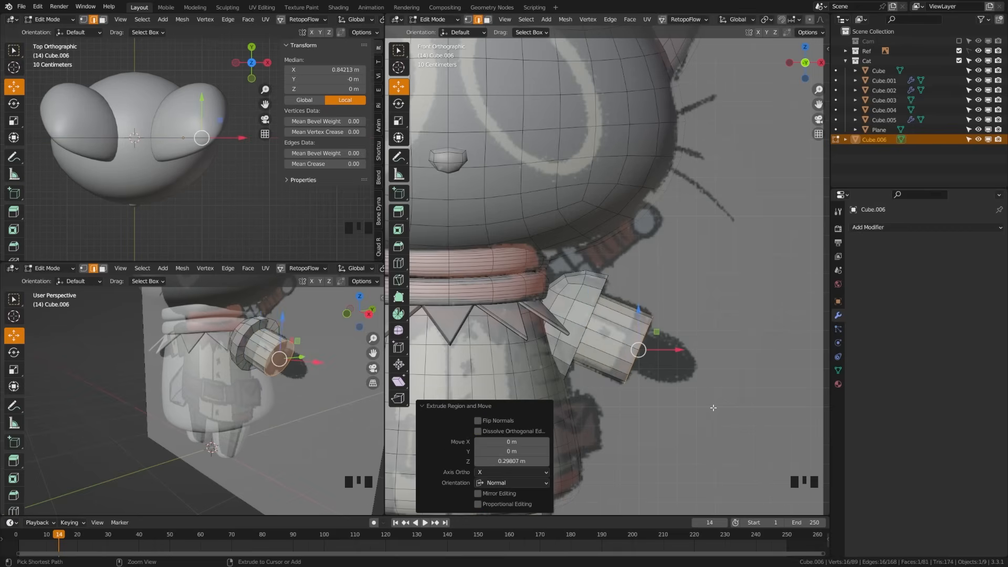
key(ctrl+b)
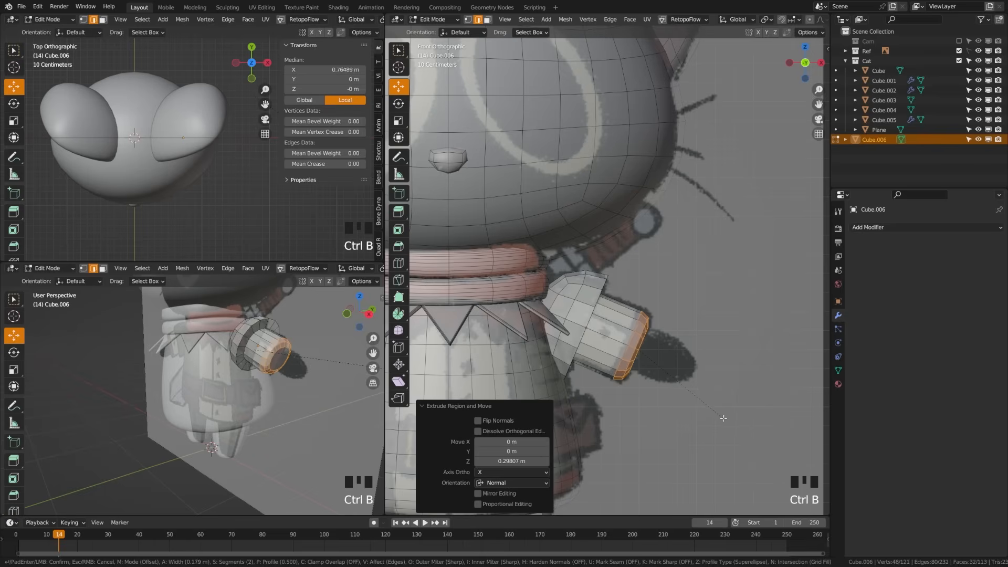
click(709, 415)
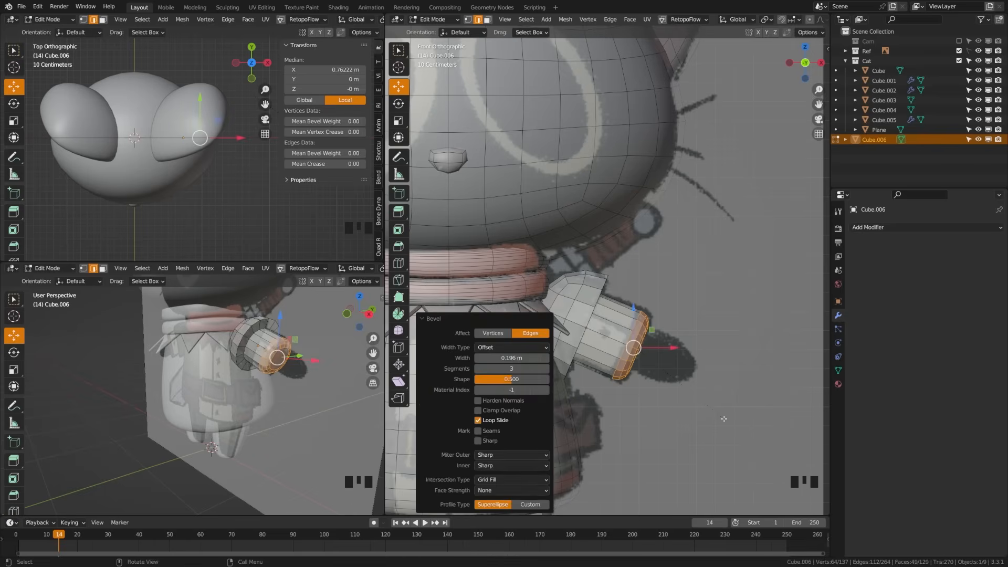
Cut two centred edge loops around the sleeve between the shoulder ring and the beveled cuff.
key(a)
key(ctrl+r)
scroll(607, 333, up, 1)
click(604, 331)
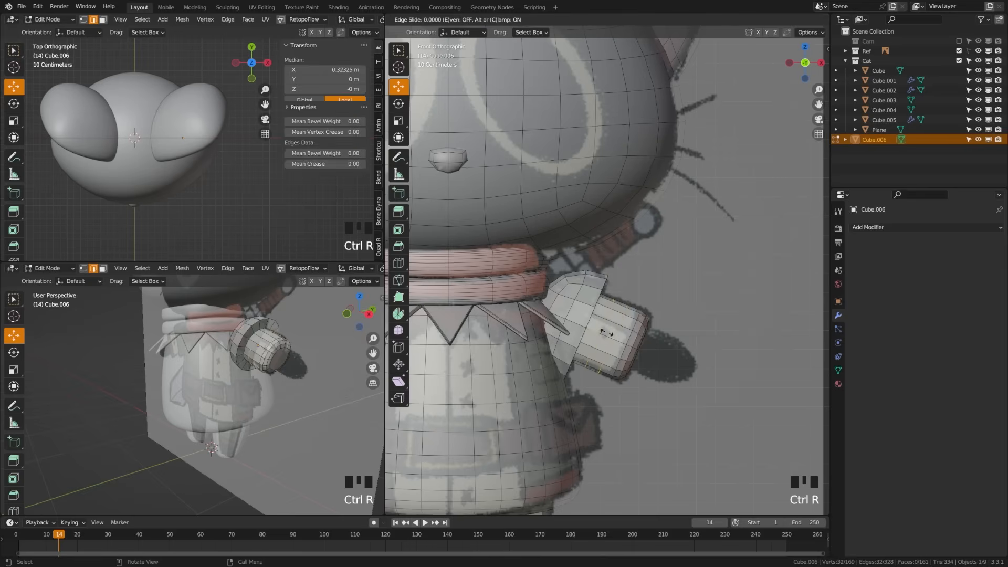
right_click(604, 331)
key(a)
Bevel the outer rim edge loop of the shoulder piece about 0.13 m with 3 segments and finish editing the mesh.
middle_drag(651, 375, 570, 338)
scroll(570, 338, up, 2)
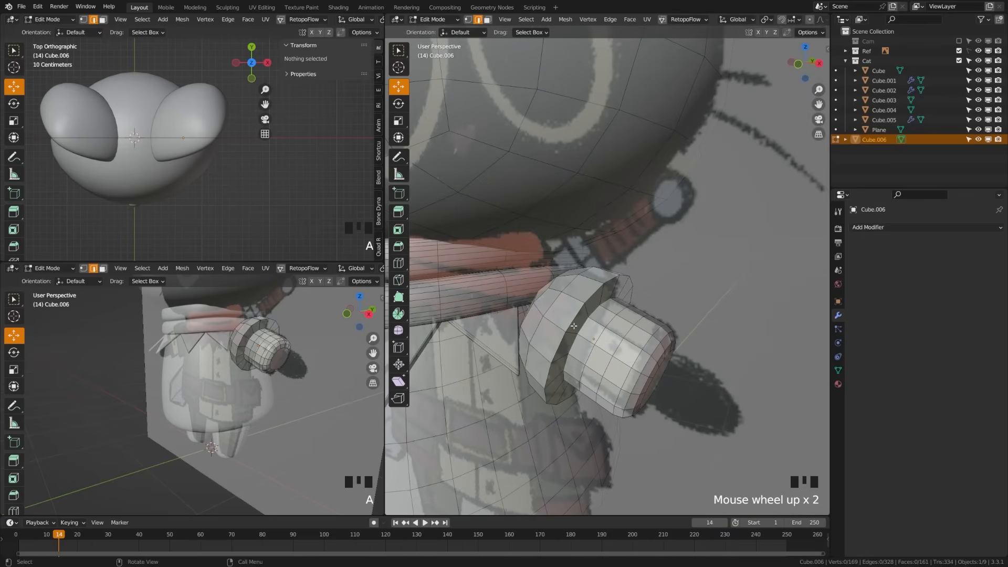
alt+shift+click(574, 326)
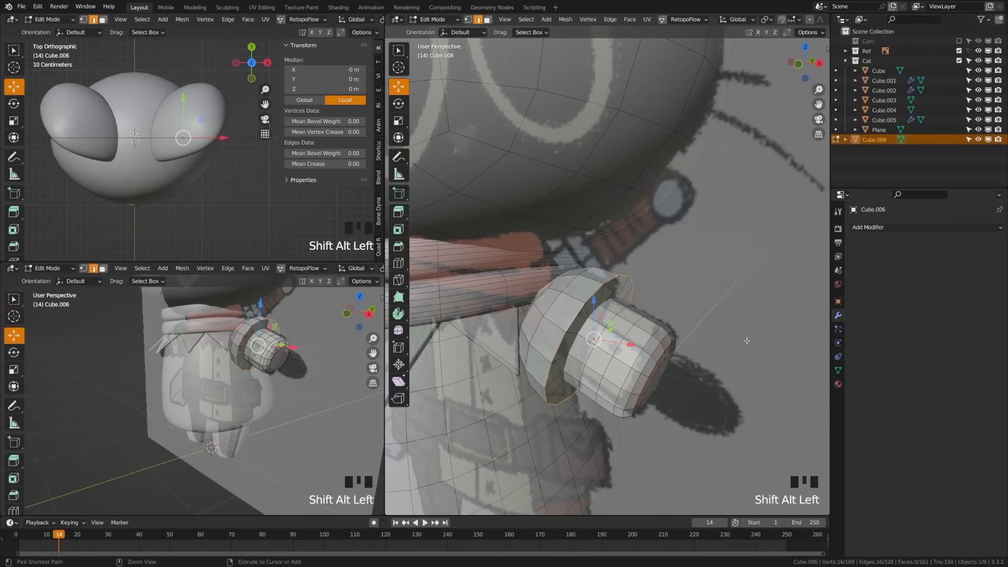
key(ctrl+b)
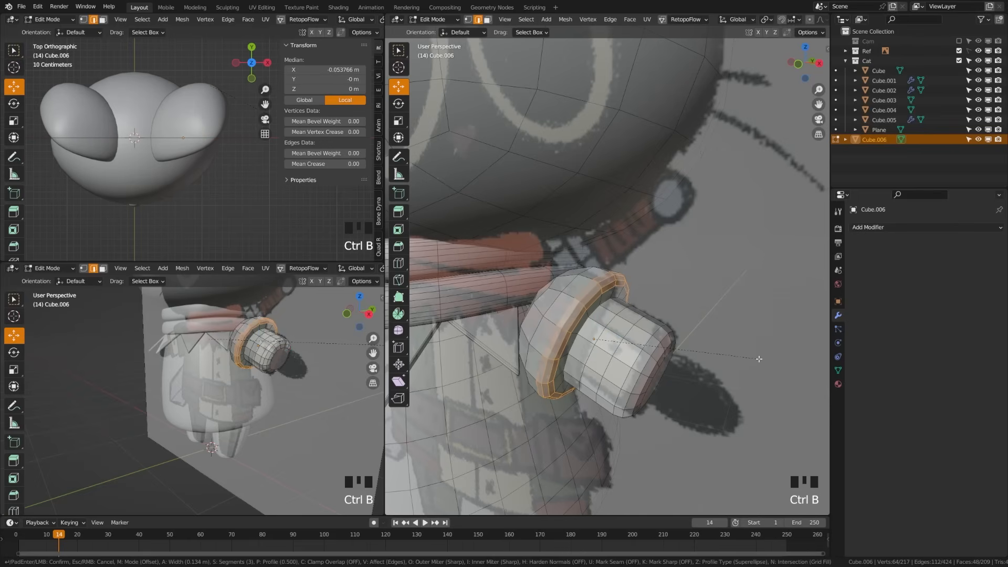
click(759, 358)
key(a)
key(KP_1)
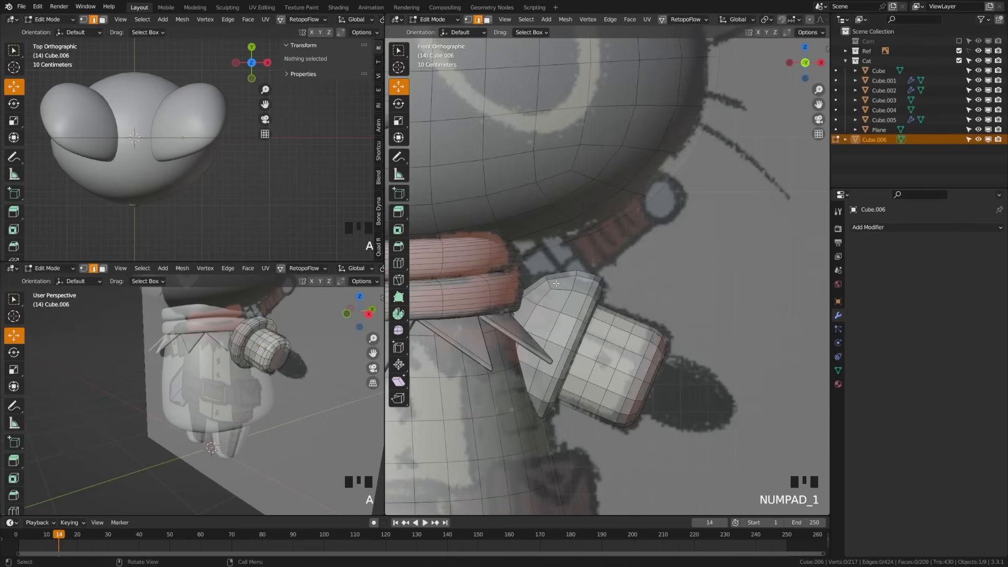
key(Tab)
Add a 2 m cube for the hand and give it a level 2 subdivision modifier.
scroll(528, 340, down, 4)
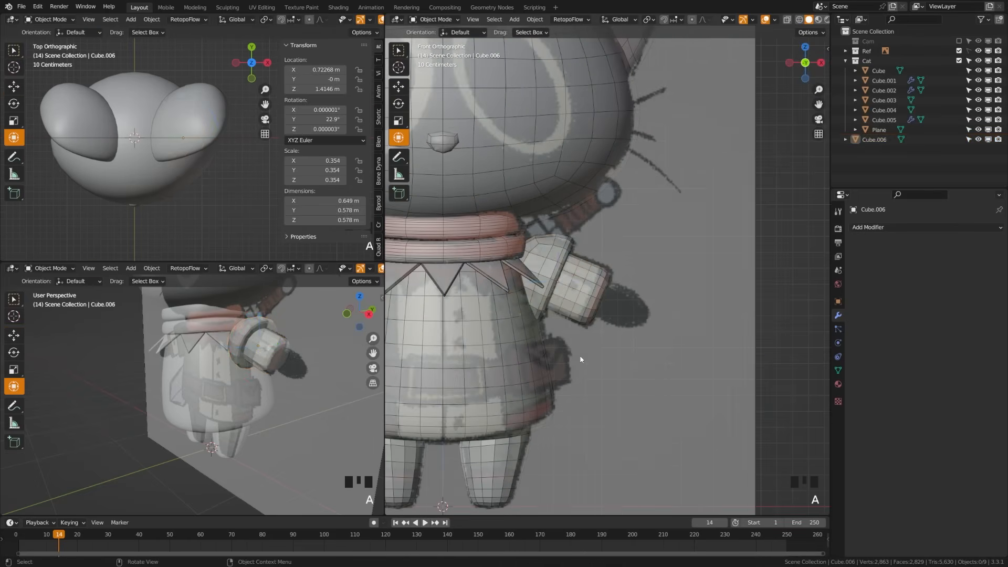
shift+middle_drag(528, 340, 594, 332)
key(shift+a)
mouse_move(635, 333)
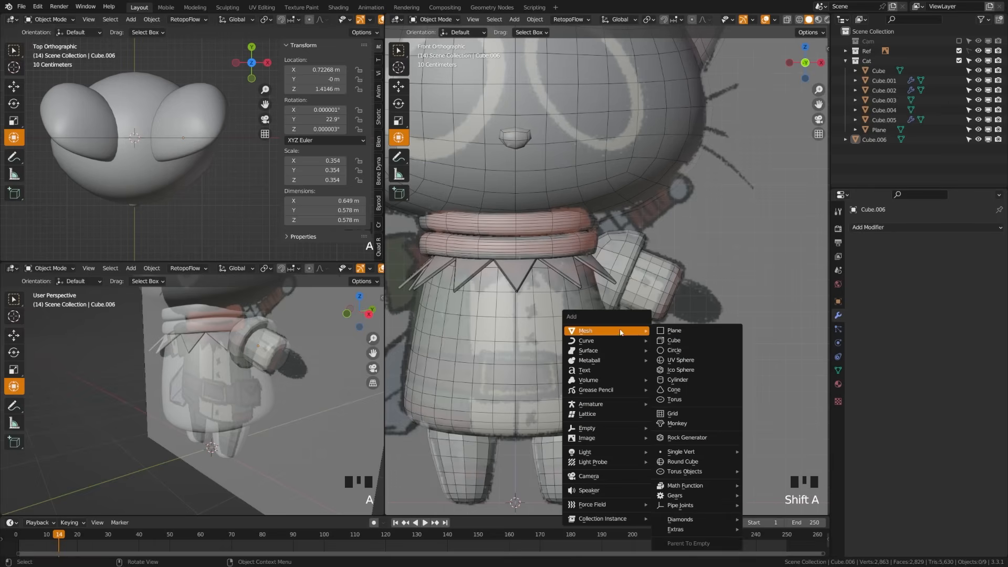
click(676, 341)
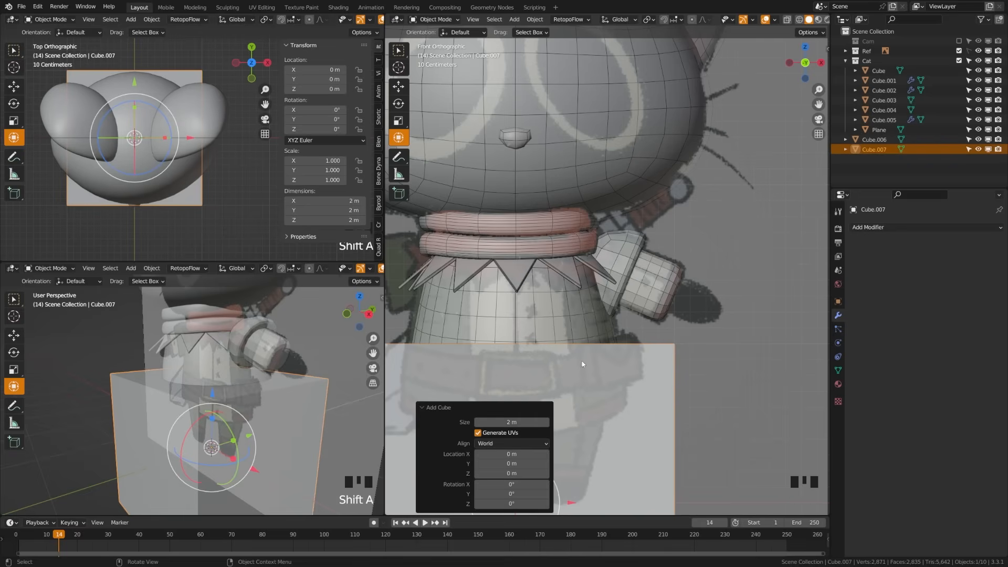
key(ctrl+2)
Flatten the subdivided cube to a scale of about 0.5 along Z and 0.72 along Y.
scroll(585, 363, down, 2)
key(s)
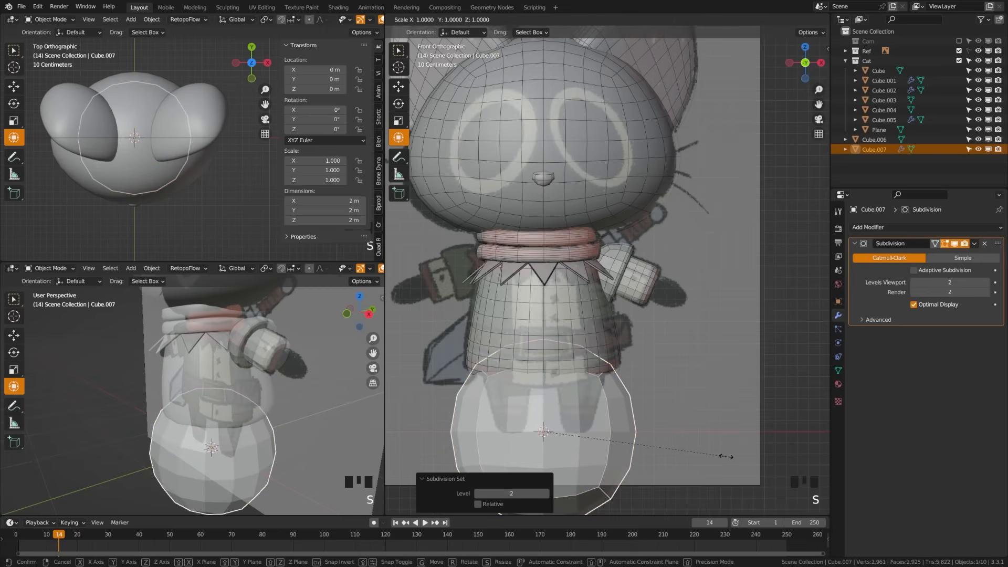
key(z)
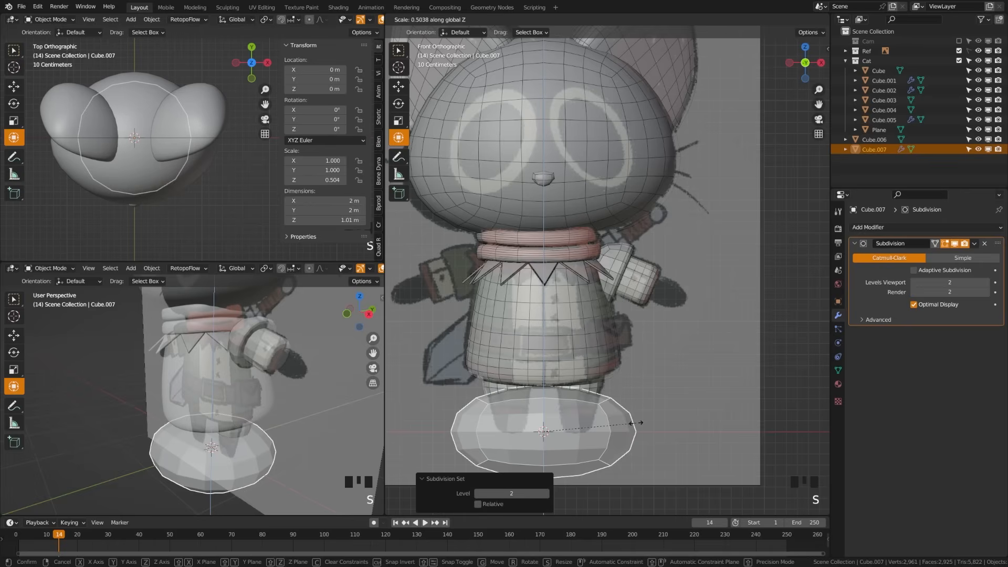
click(637, 423)
drag(234, 443, 227, 447)
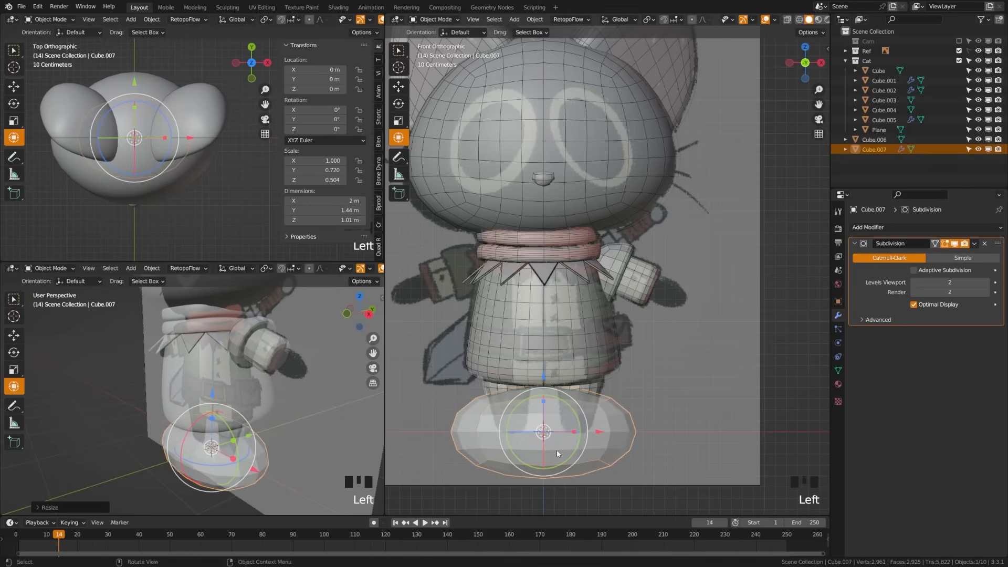
Move the hand shape to the end of the sleeve and scale it down uniformly to about 0.338.
key(g)
click(673, 317)
shift+middle_drag(672, 319, 639, 368)
key(s)
click(628, 347)
Rotate the hand about 21.6° to follow the arm, shift it into the sleeve and shrink it by about 0.946.
scroll(628, 347, up, 3)
key(r)
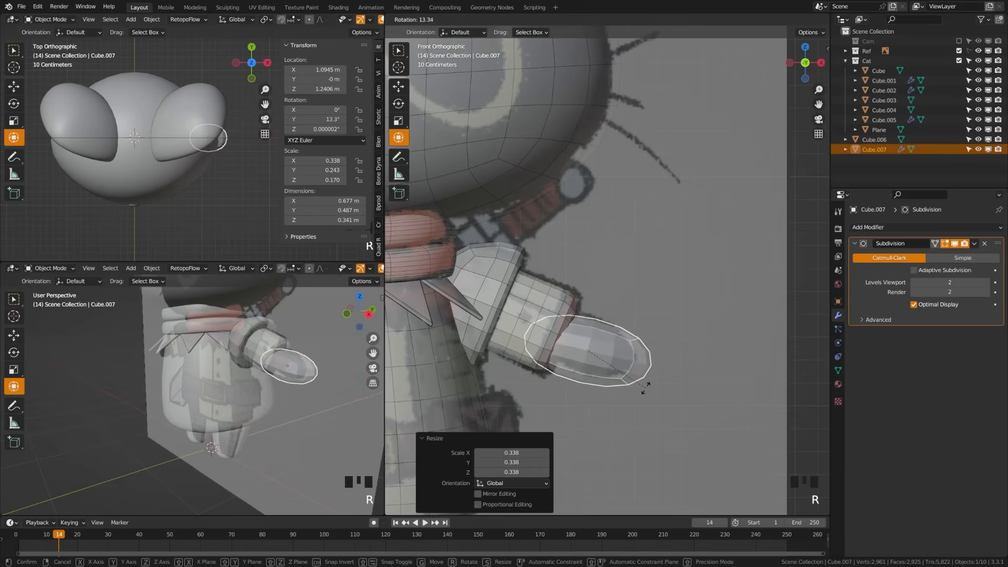
click(642, 394)
key(g)
click(646, 395)
key(s)
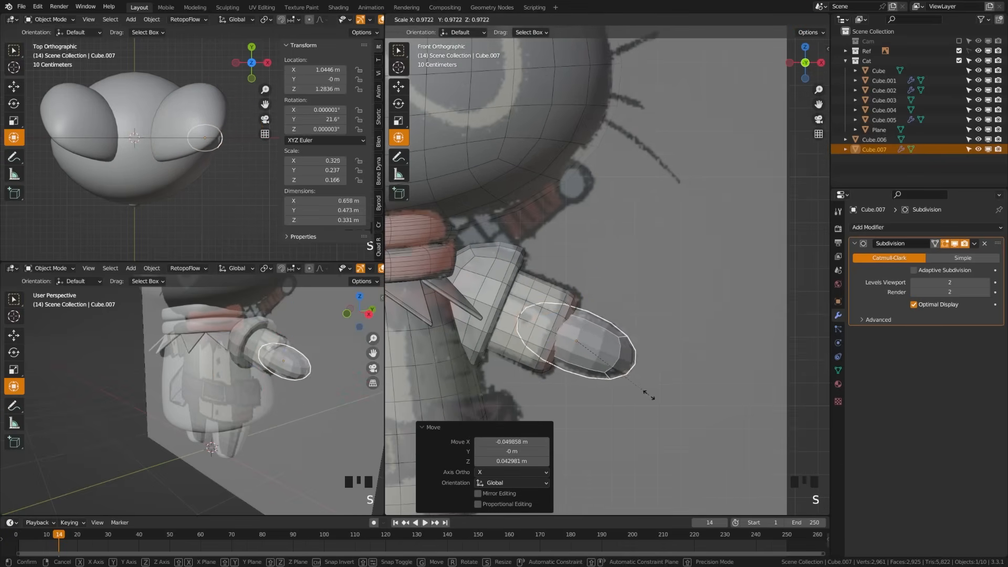
click(646, 395)
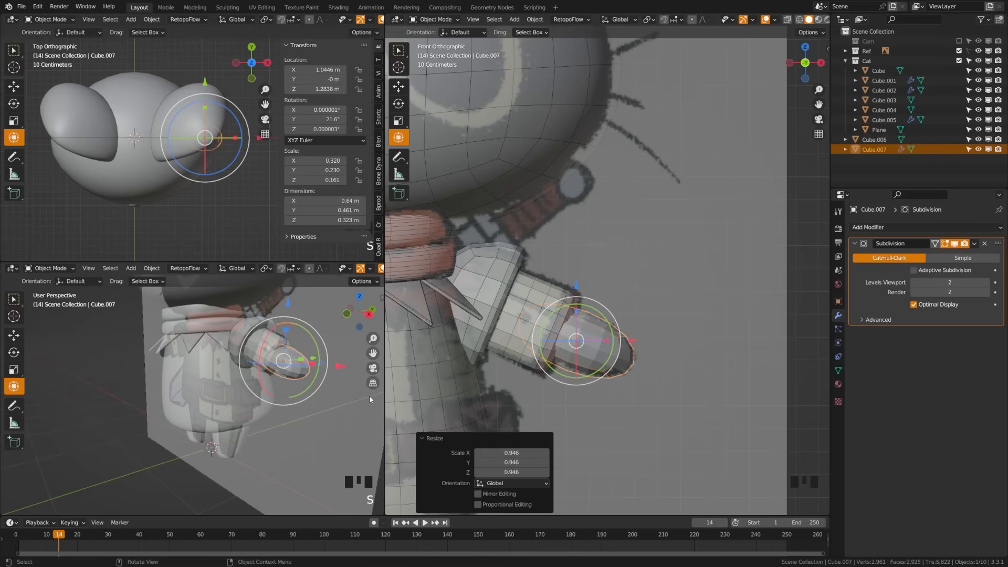
Narrow the hand's front-to-back depth along the Y axis in a side view.
key(KP_3)
scroll(222, 380, up, 4)
shift+middle_drag(222, 380, 228, 401)
drag(248, 373, 235, 373)
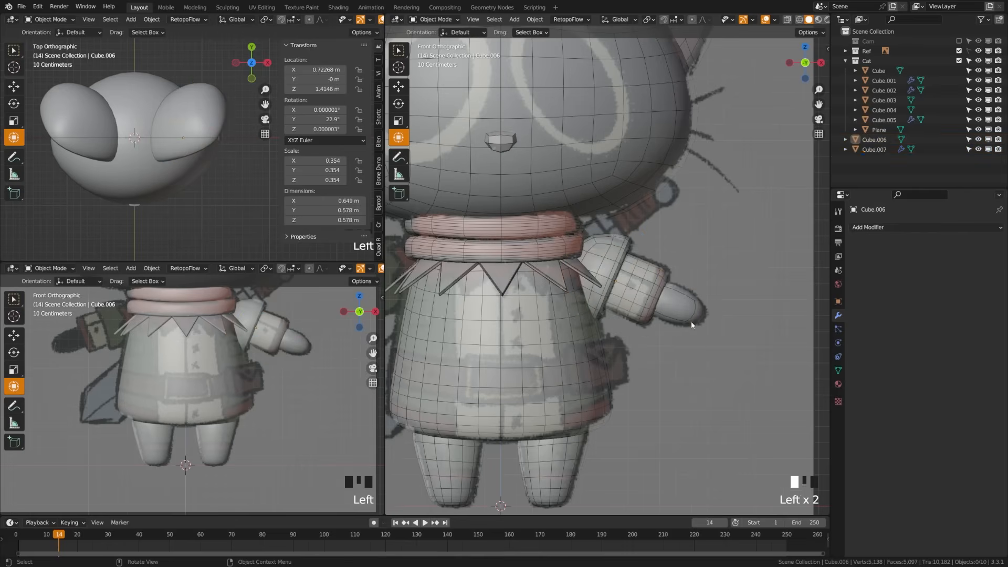
Convert the hand to a mesh and join it into the sleeve object.
click(691, 322)
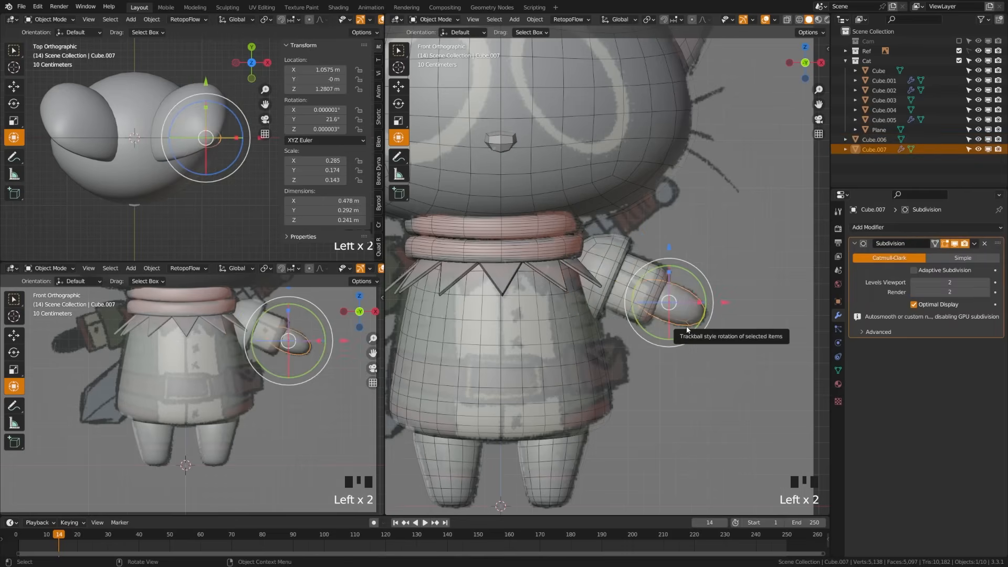
key(space)
key(Return)
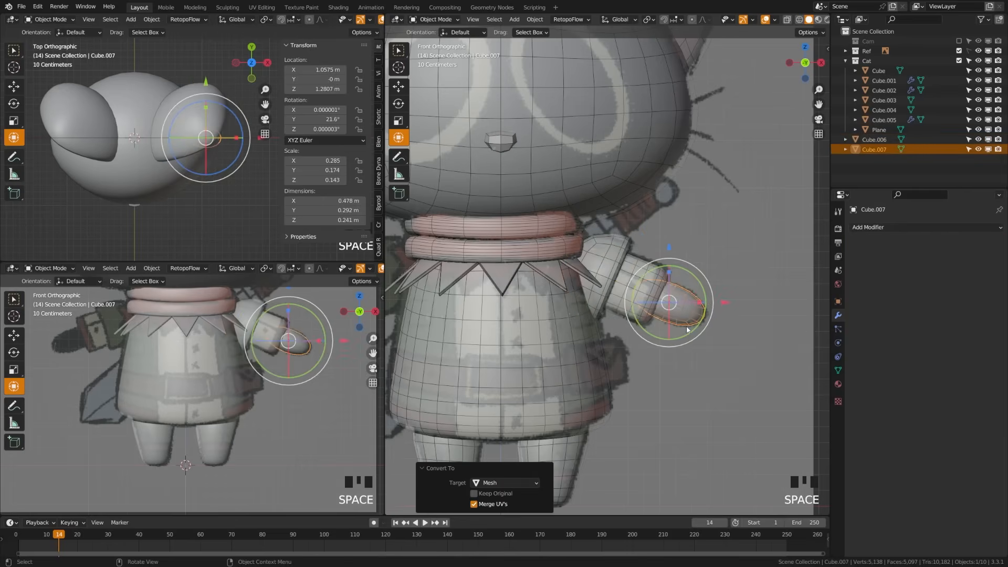
shift+click(626, 315)
key(ctrl+j)
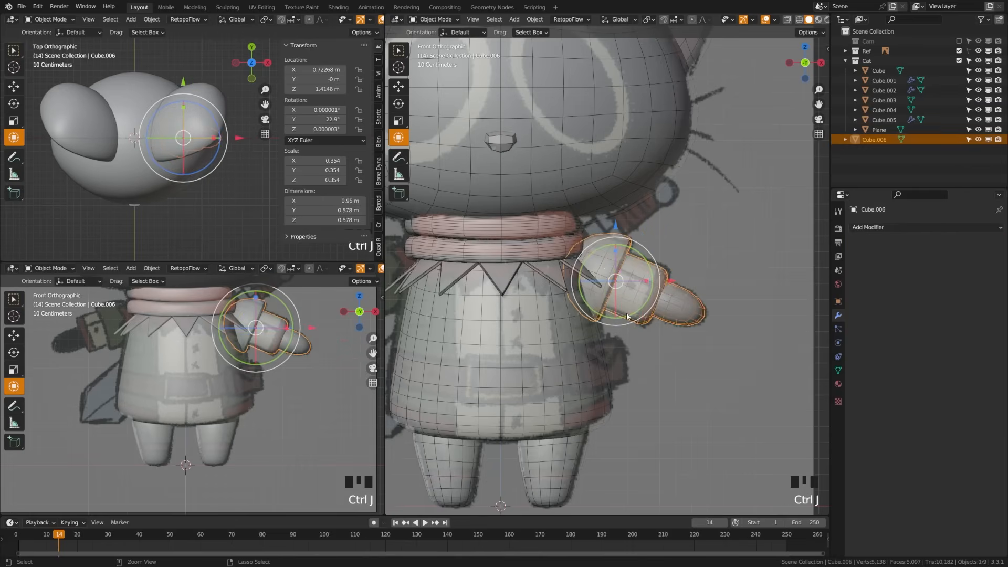
Apply the joined arm's location and add a Mirror modifier to it.
scroll(594, 351, down, 4)
key(ctrl+a)
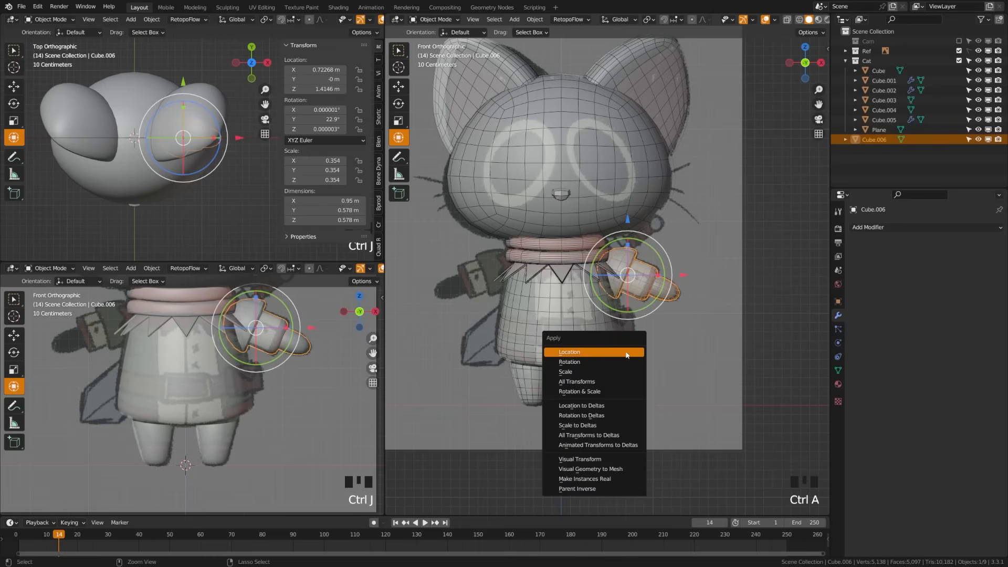
click(619, 352)
click(901, 227)
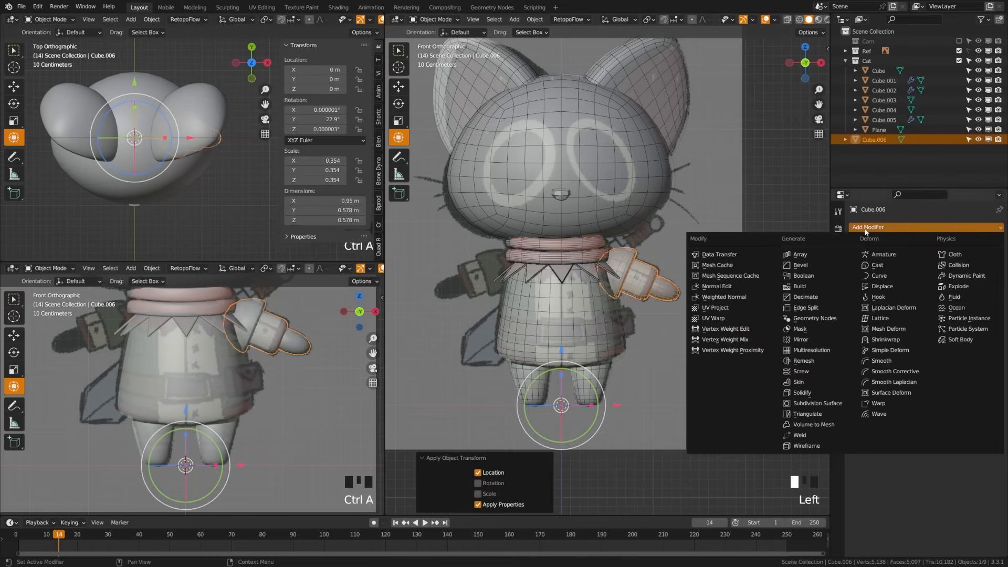
click(828, 320)
Apply the arm's rotation and scale, leaving the arm deselected.
key(ctrl+a)
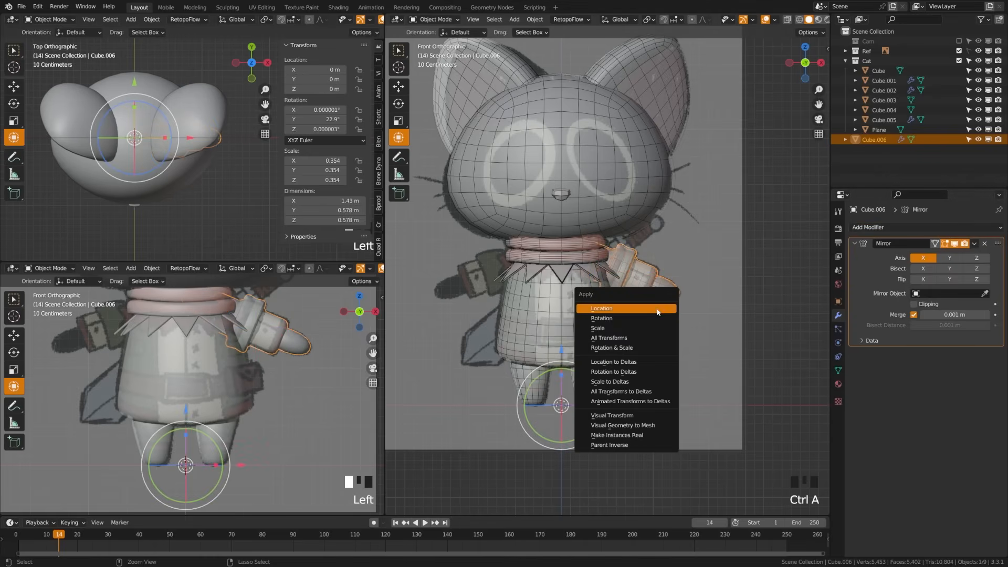
click(608, 349)
key(a)
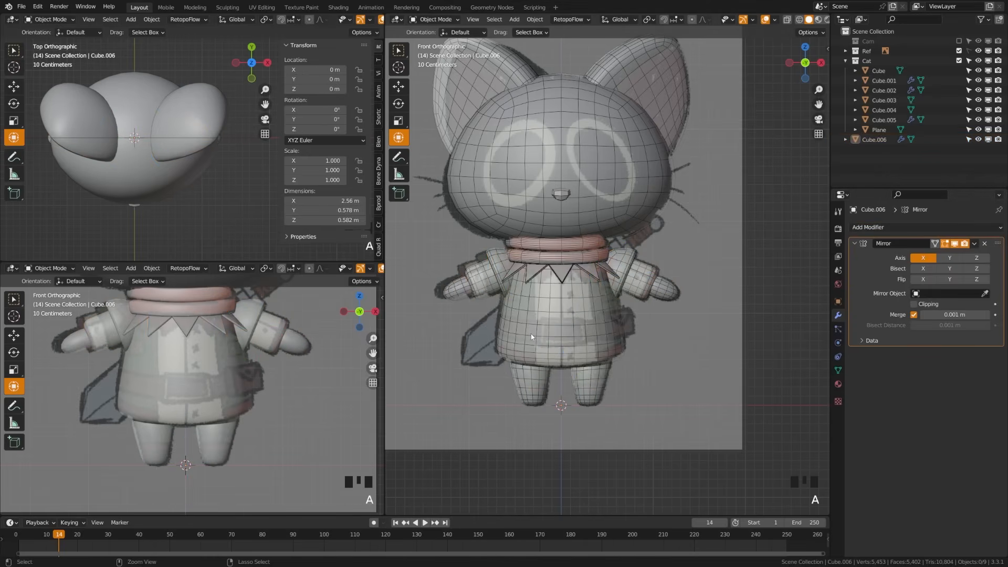
Add a cube mesh at the world origin for the pouch on the cat's belt.
click(531, 333)
scroll(531, 333, down, 1)
click(540, 302)
scroll(540, 303, up, 5)
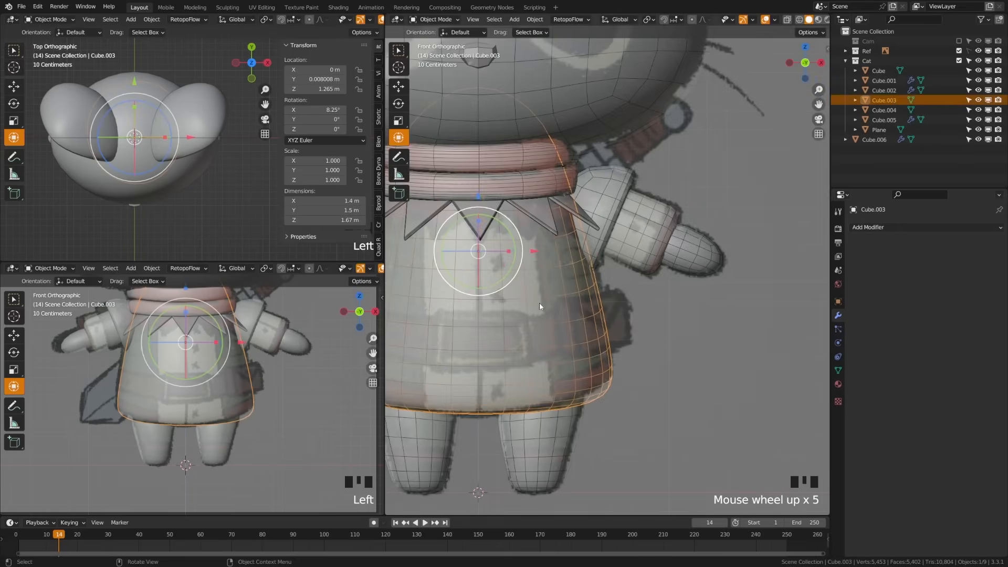
shift+middle_drag(616, 304, 690, 264)
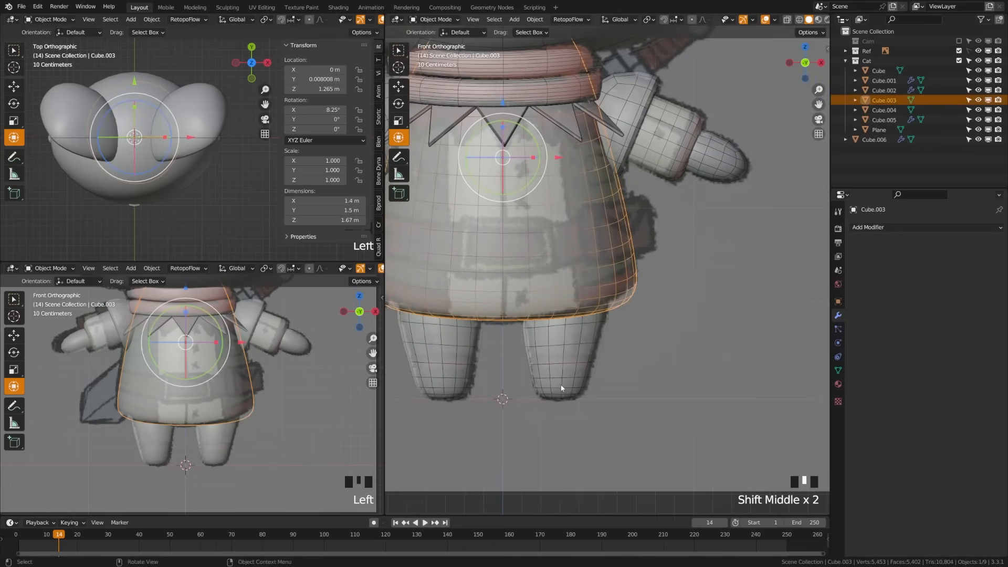
key(shift+a)
mouse_move(549, 373)
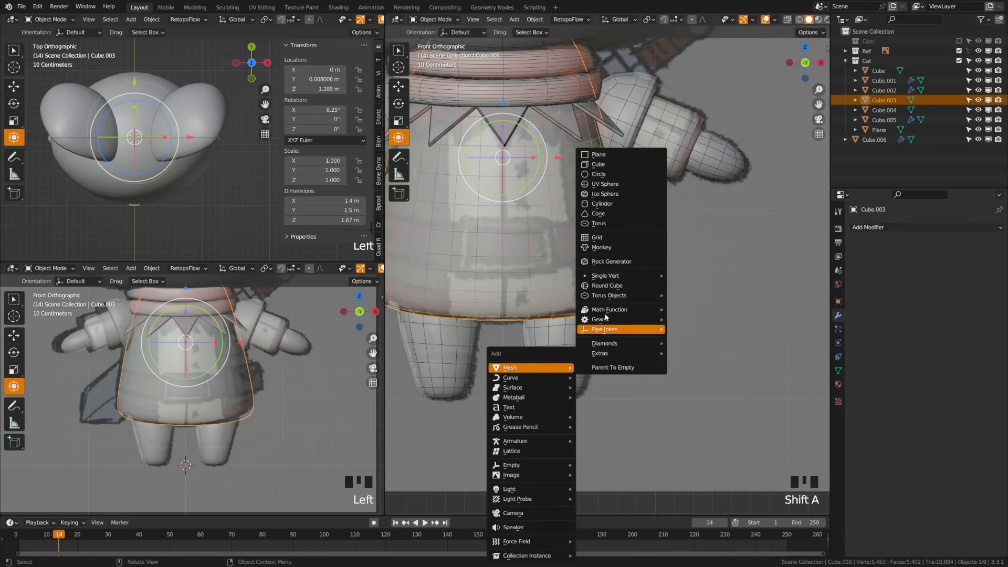
click(599, 167)
scroll(661, 357, down, 4)
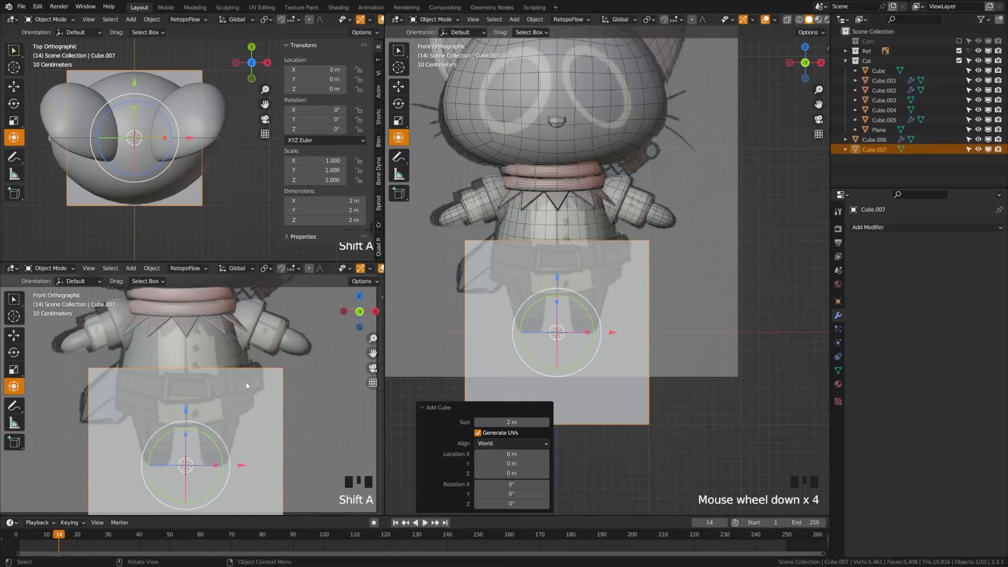
Flatten the cube along Y and Z, and shrink it to a box about 0.43 × 0.16 × 0.25 m.
key(s)
key(y)
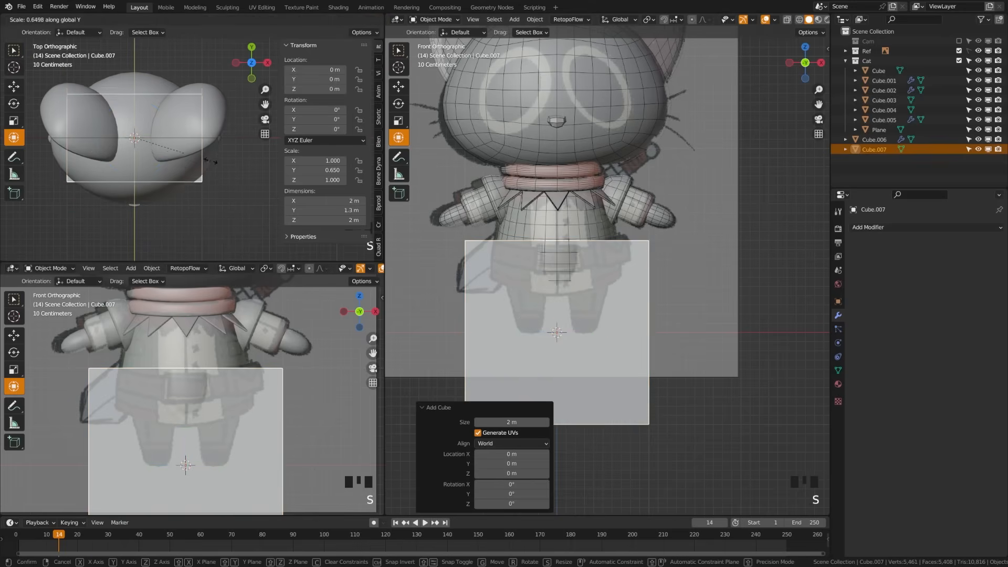
click(181, 142)
key(s)
key(z)
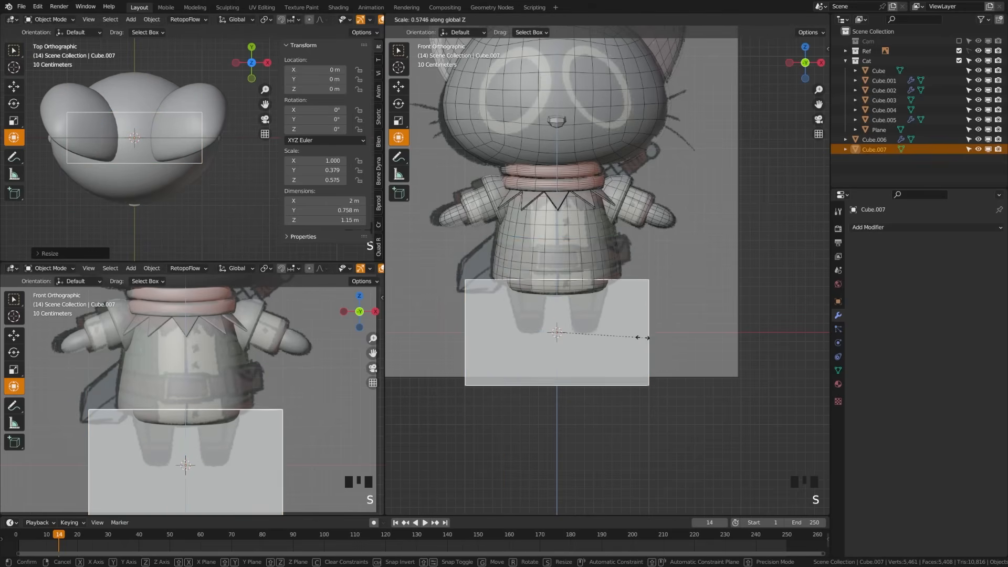
click(644, 344)
key(s)
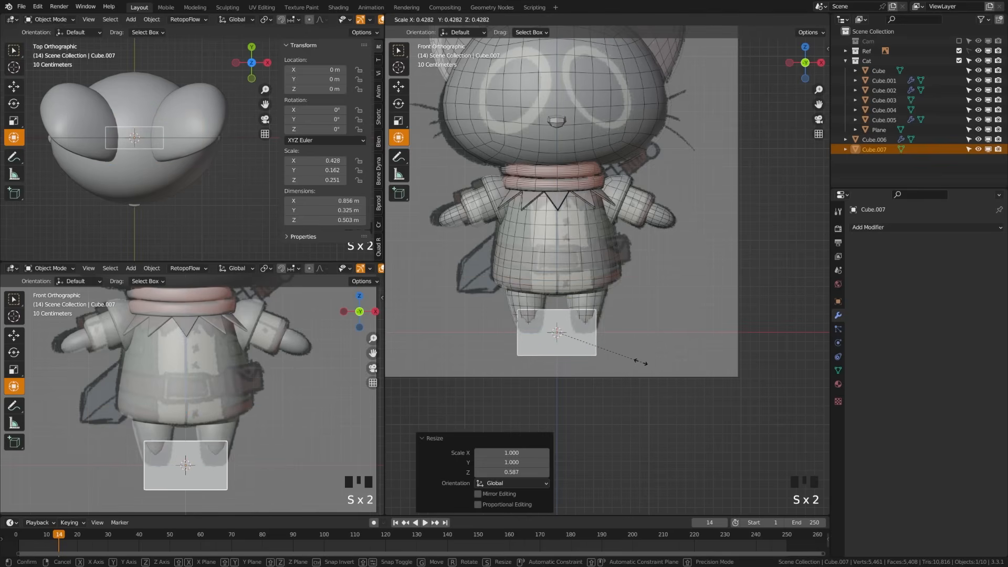
click(591, 354)
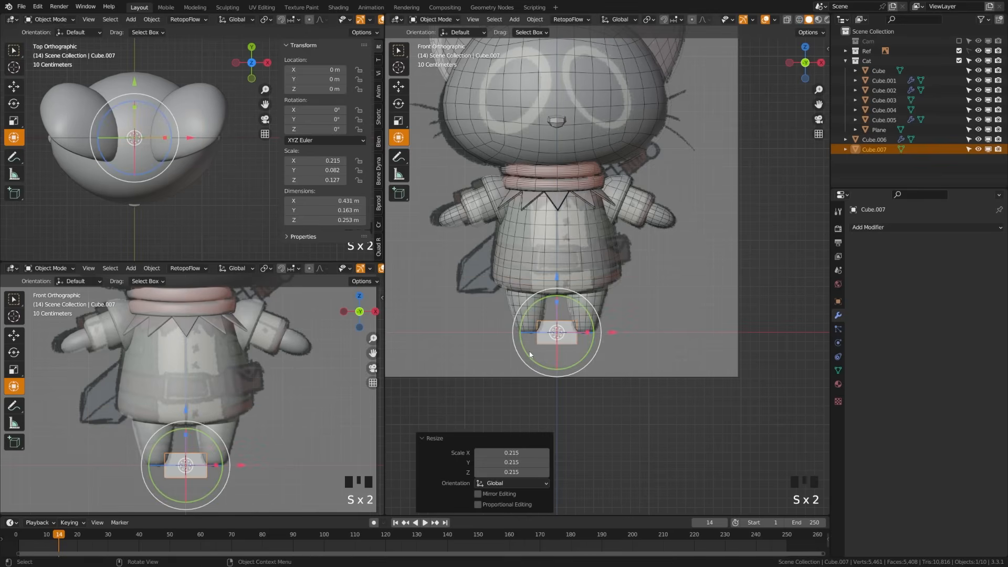
Move the box to the coat's side over the reference pouch, and rotate it about 65.5° around Z.
key(g)
click(632, 273)
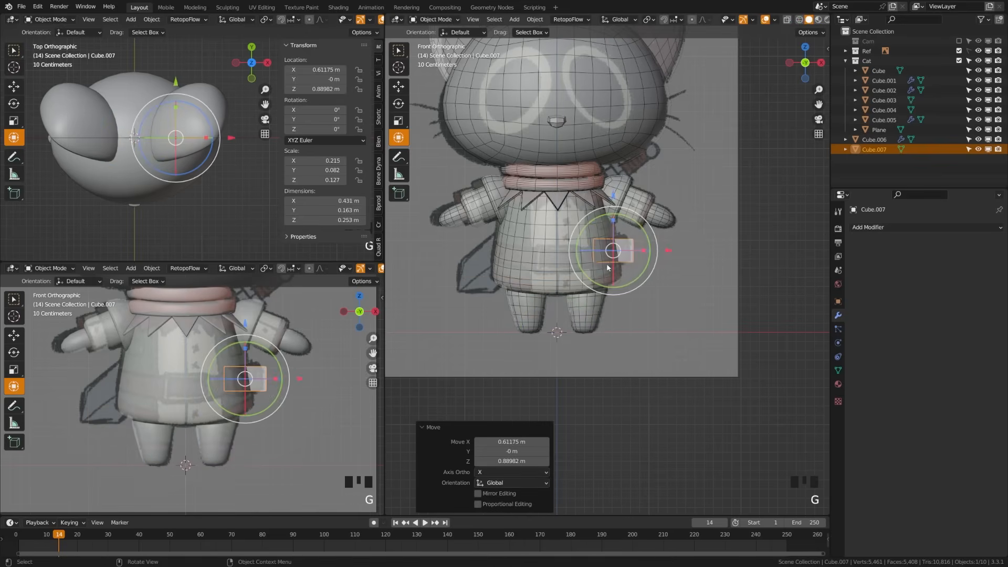
key(r)
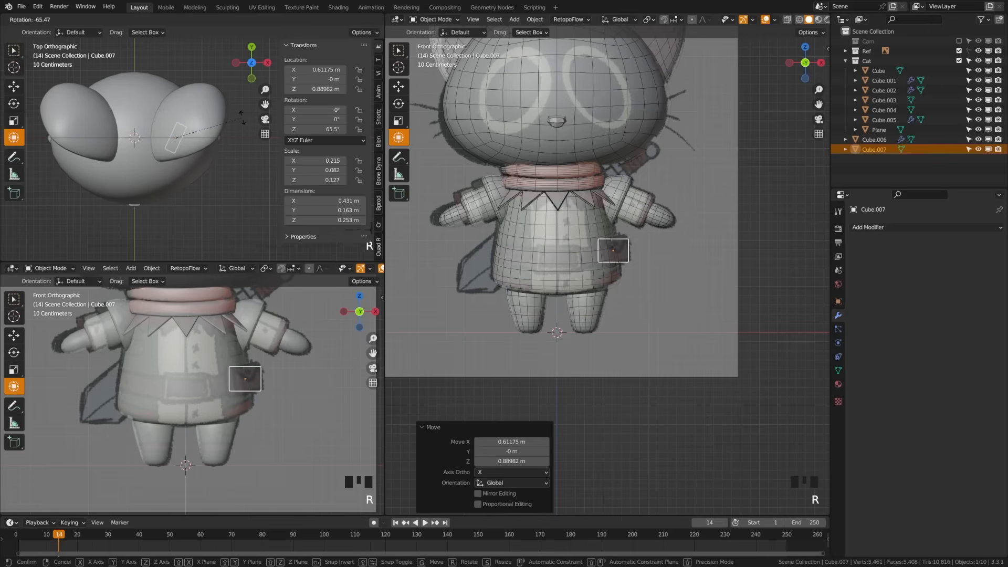
click(242, 118)
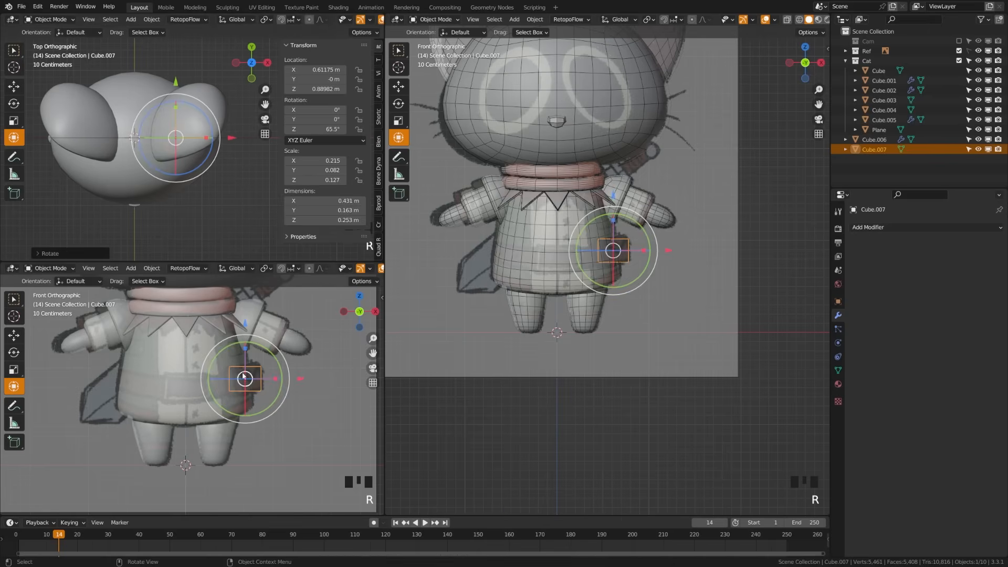
Show the top view in wireframe and move the pouch box forward to about X 0.67 m, Y -0.15 m.
key(z)
mouse_move(186, 173)
shift+middle_down()
mouse_move(158, 191)
mouse_move(203, 170)
shift+middle_up()
scroll(157, 191, up, 5)
key(g)
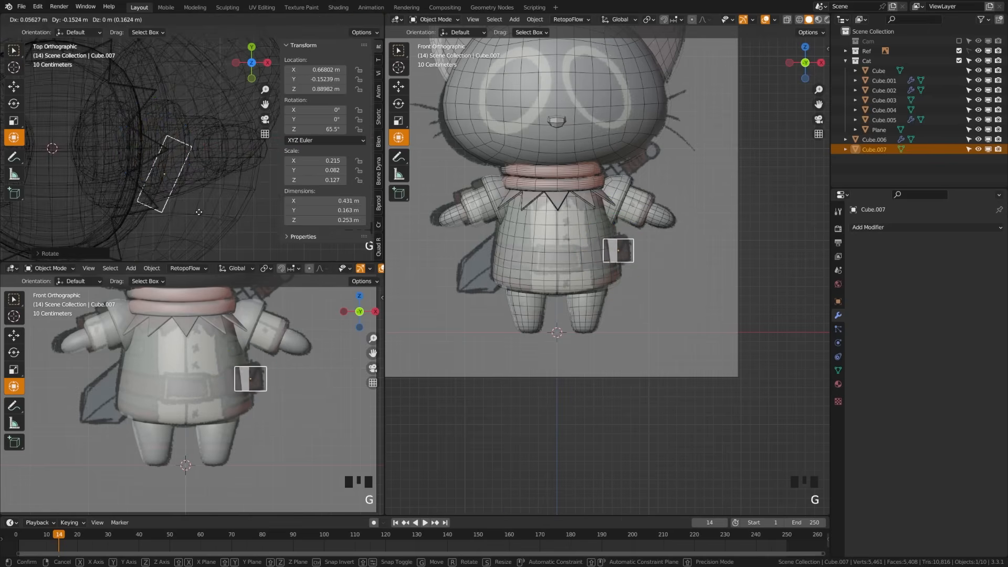
click(199, 212)
Move the pouch box further forward to about Y -0.29 m and adjust its Z rotation to about 59.5°.
scroll(646, 233, up, 4)
shift+middle_drag(646, 234, 619, 286)
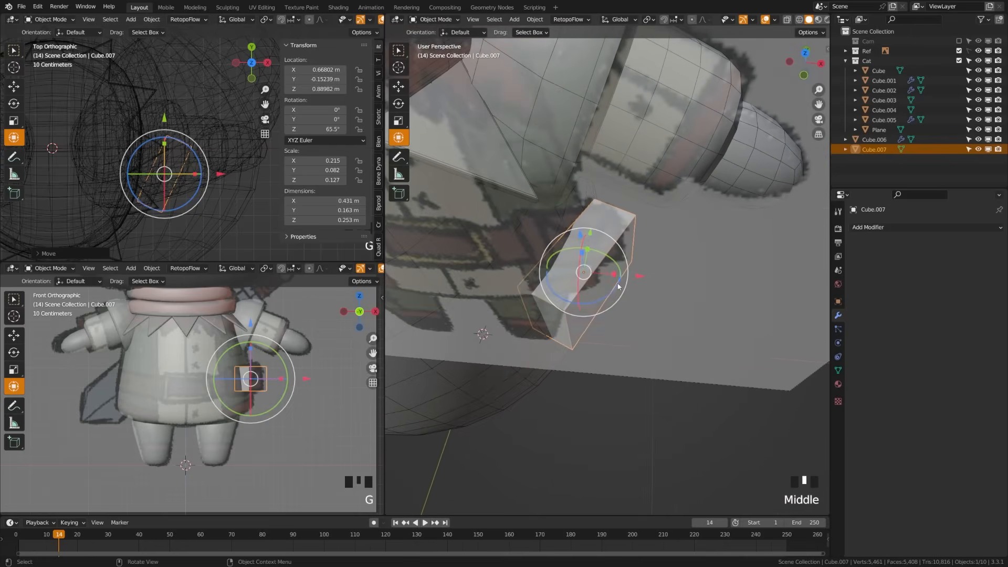
drag(619, 286, 603, 306)
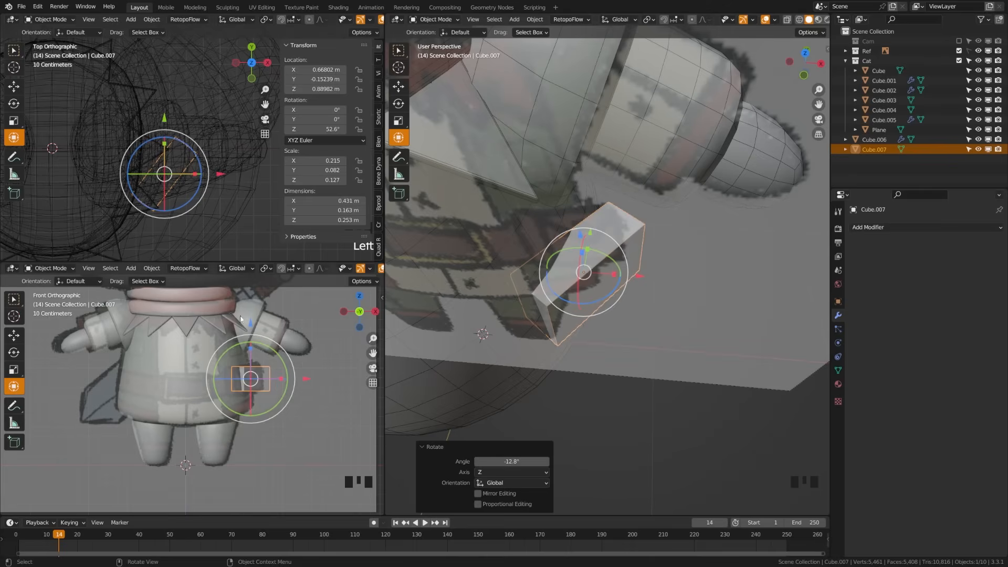
key(g)
click(204, 227)
key(r)
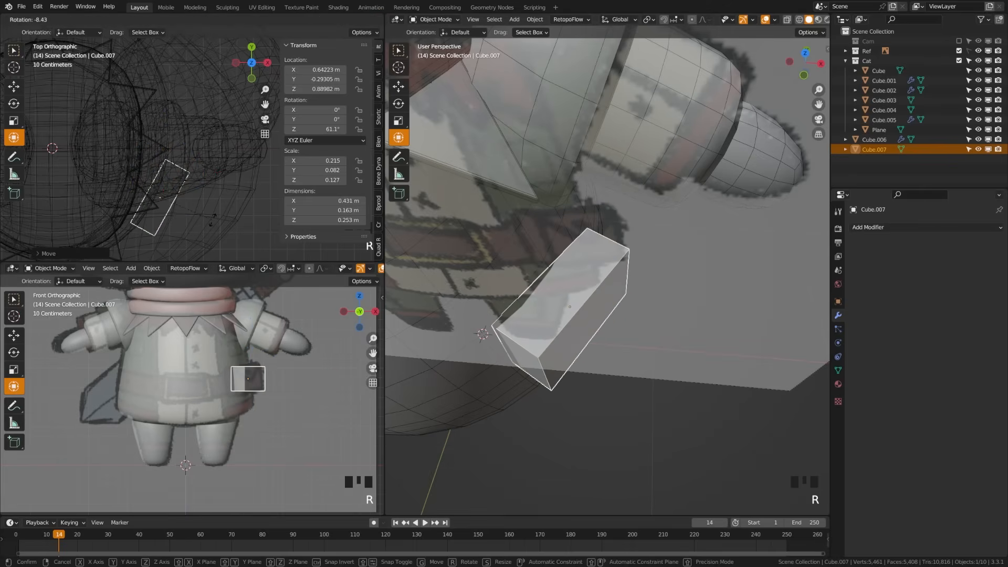
click(212, 224)
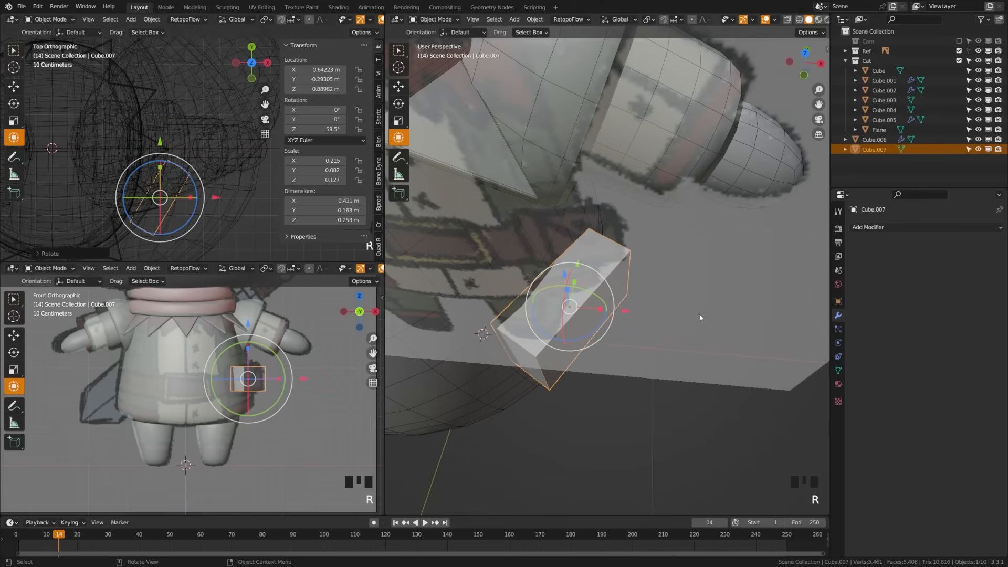
Apply the pouch box's scale and add a Bevel modifier with a 0.025 m amount and 3 segments.
key(ctrl+a)
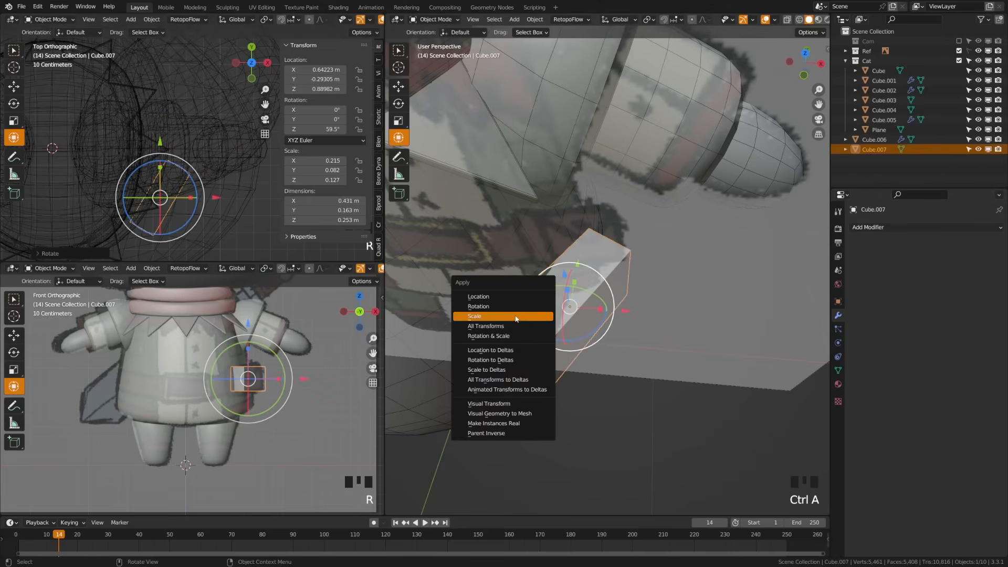
click(544, 319)
click(912, 228)
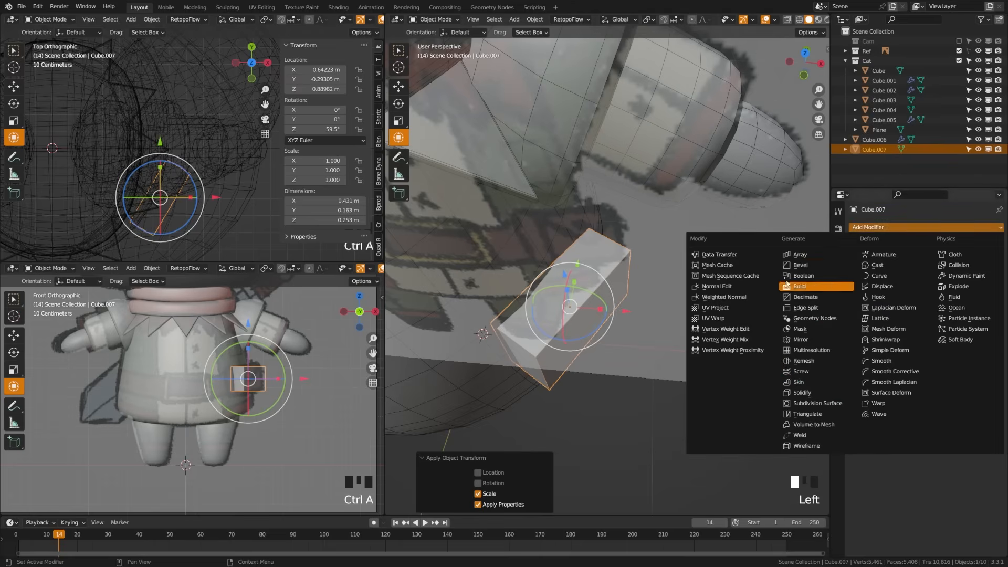
click(808, 266)
mouse_move(951, 287)
shift+mouse_down()
mouse_move(920, 286)
mouse_move(932, 281)
shift+mouse_up()
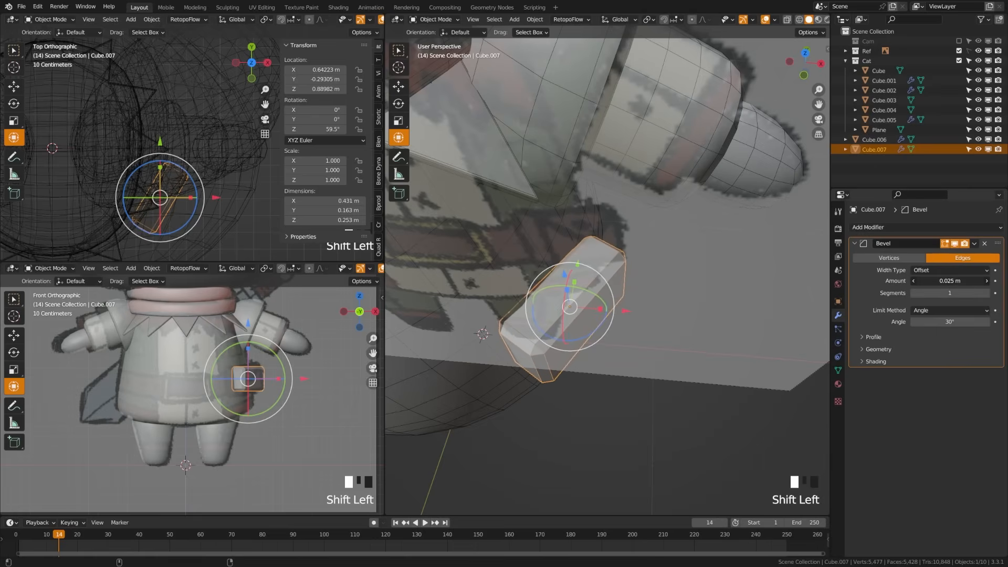
click(987, 295)
click(986, 295)
Shade the pouch smooth and turn off the wireframe overlay in the main viewport.
right_click(537, 316)
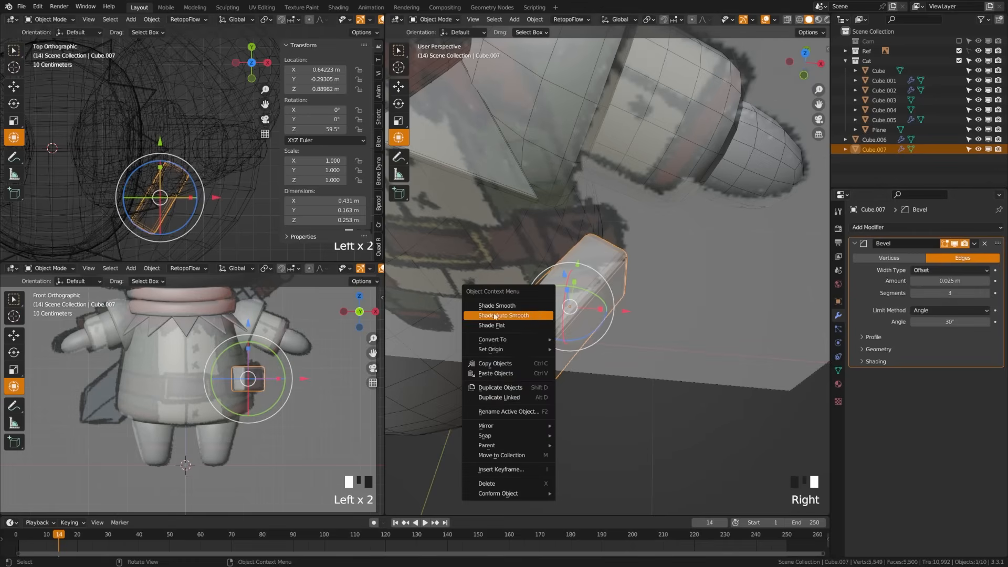
click(525, 305)
click(776, 20)
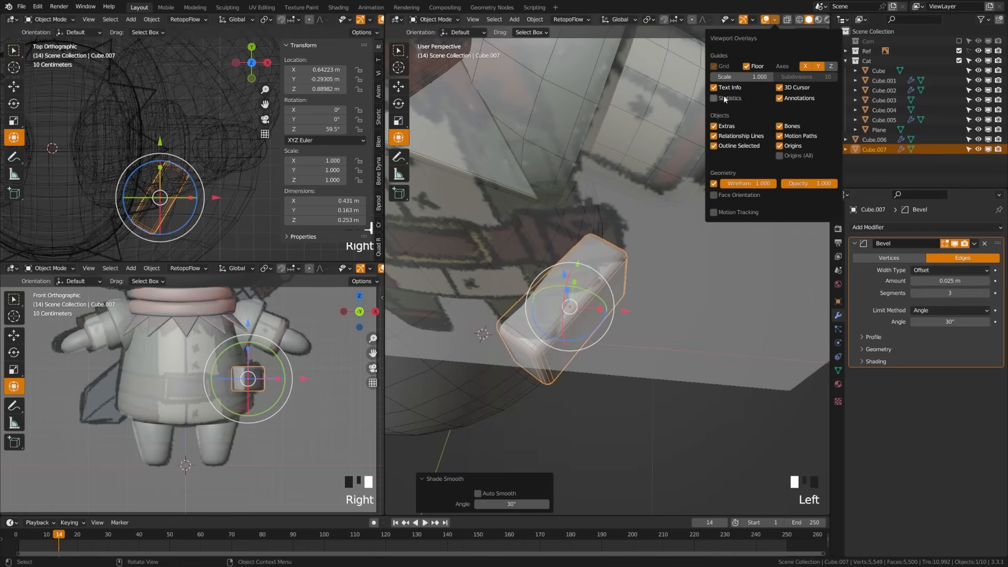
click(714, 183)
scroll(576, 376, down, 3)
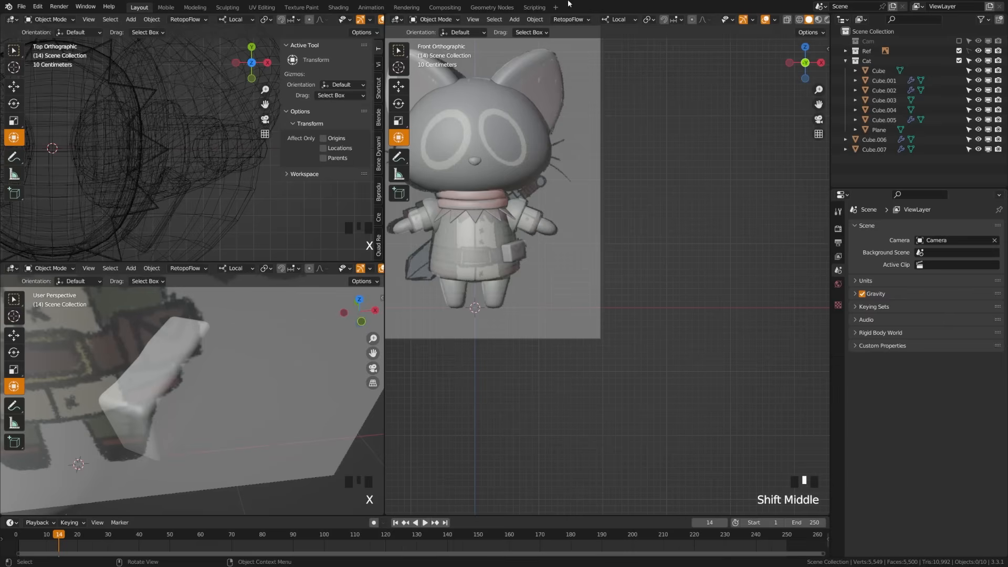
Add another cube and move it beside the reference image, to about X 3.76 m.
key(shift+a)
mouse_move(489, 331)
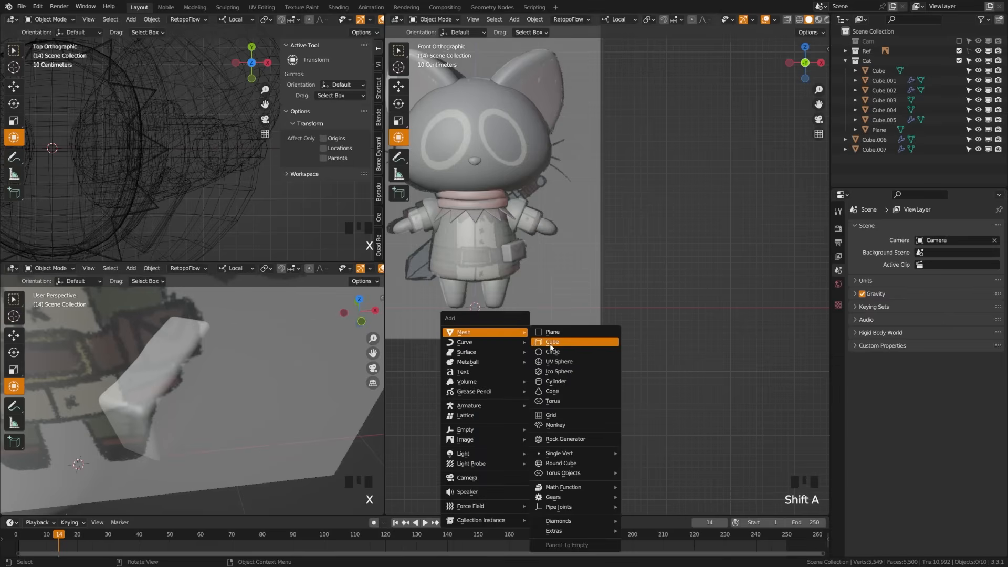
click(560, 344)
key(g)
click(715, 336)
shift+middle_drag(714, 336, 616, 357)
key(s)
key(z)
key(z)
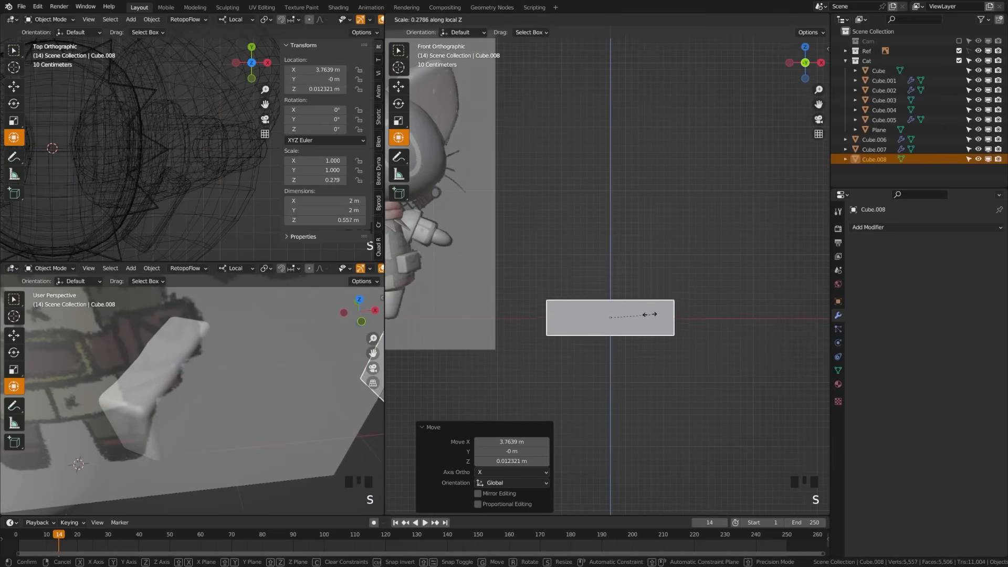
Shrink the new cube to about 0.13 m and stretch it along X into a bar about 0.65 m long.
key(s)
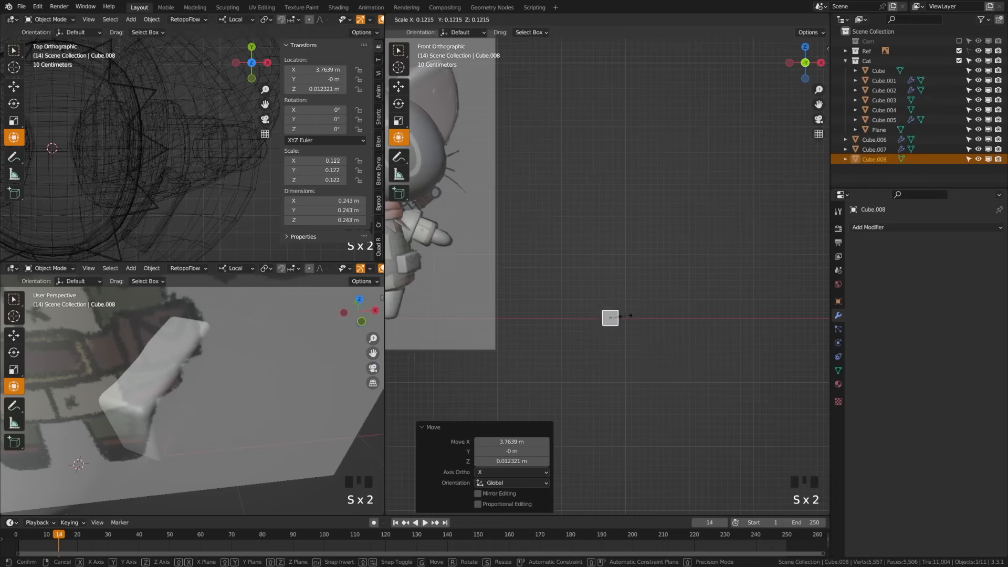
click(617, 316)
key(s)
key(x)
key(x)
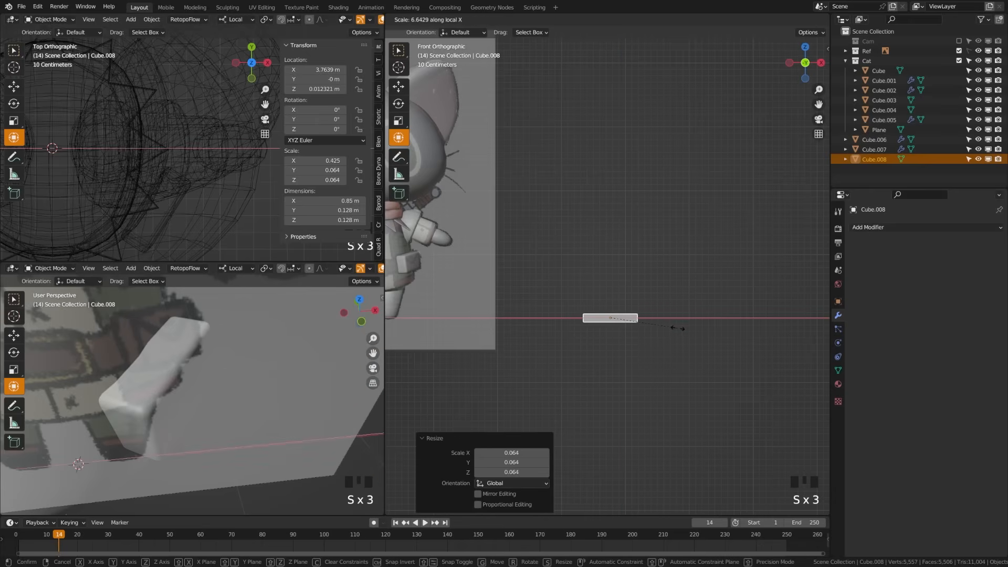
click(649, 330)
Add a second cube, move it onto the bar's inner end at about X 3.49 m, and shrink it to about 0.31 m.
key(shift+a)
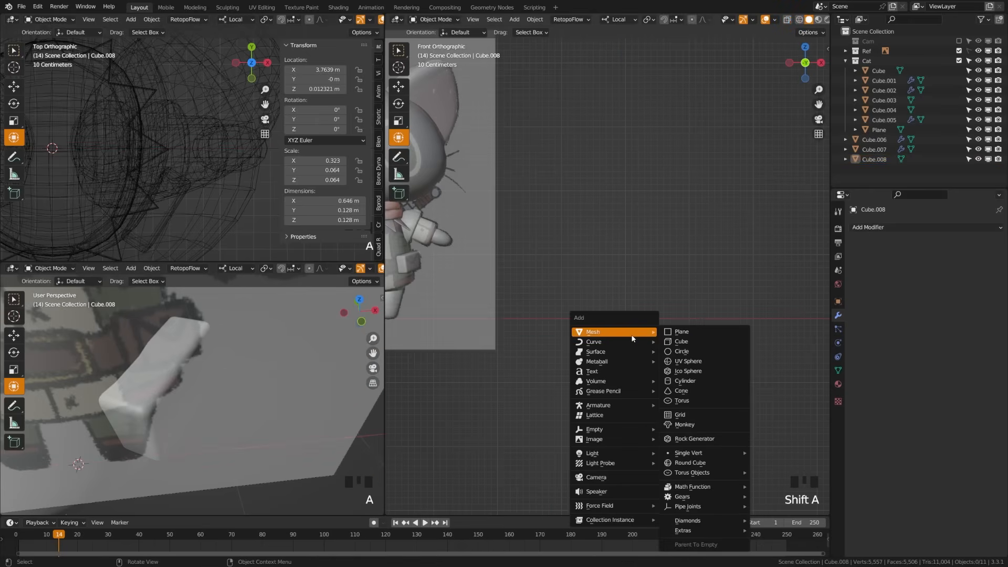
click(681, 341)
key(s)
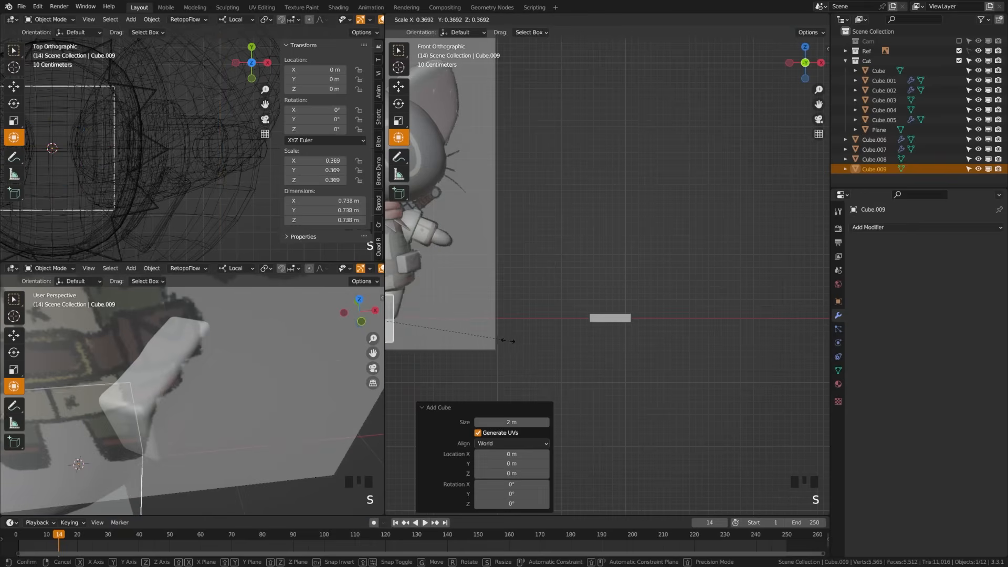
click(504, 339)
key(g)
key(s)
click(670, 330)
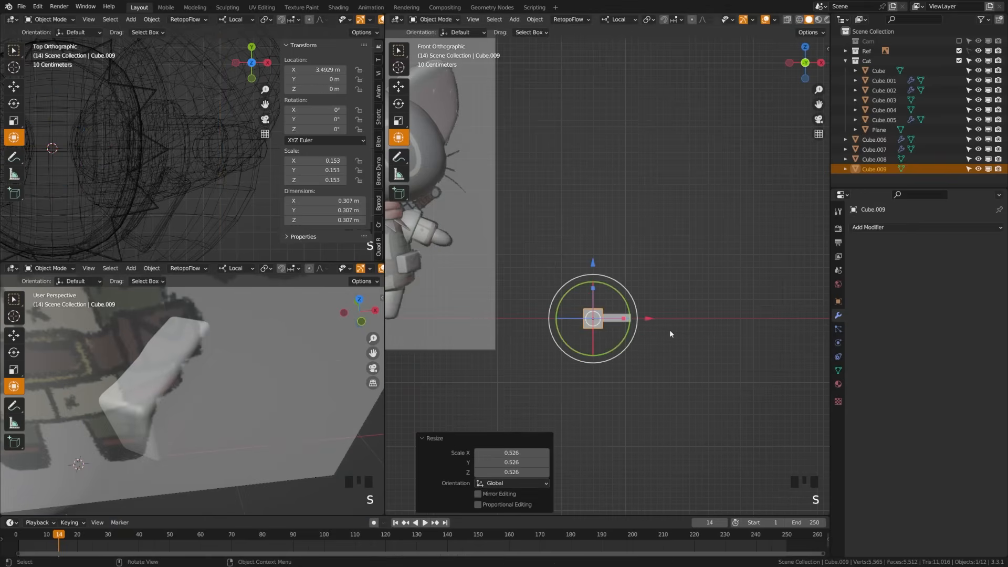
Add level 2 subdivision to the end cube and move it along X to the tip of the bar, about X 3.35 m.
key(ctrl+2)
scroll(665, 352, up, 3)
shift+middle_drag(660, 352, 668, 348)
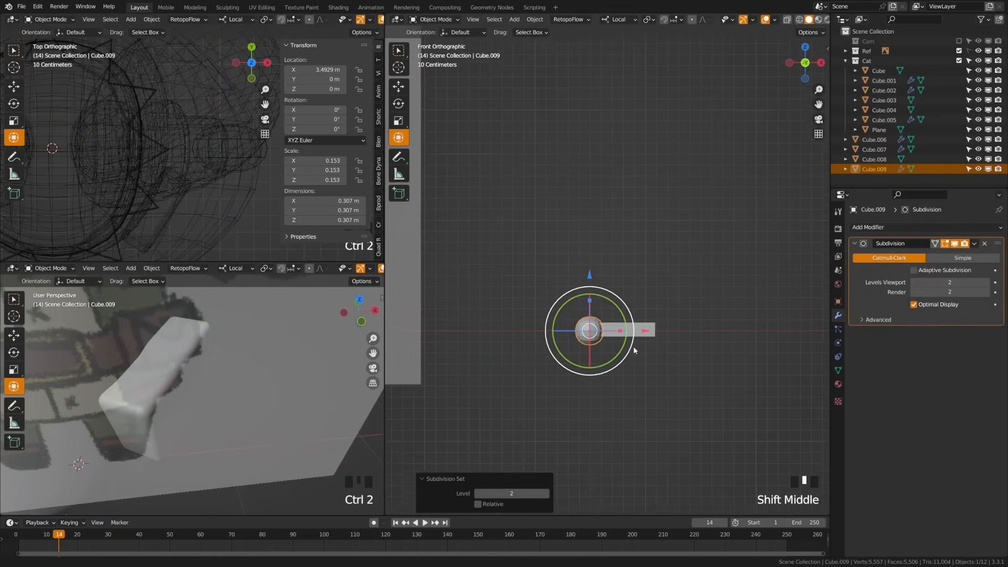
scroll(634, 351, up, 2)
drag(637, 354, 609, 355)
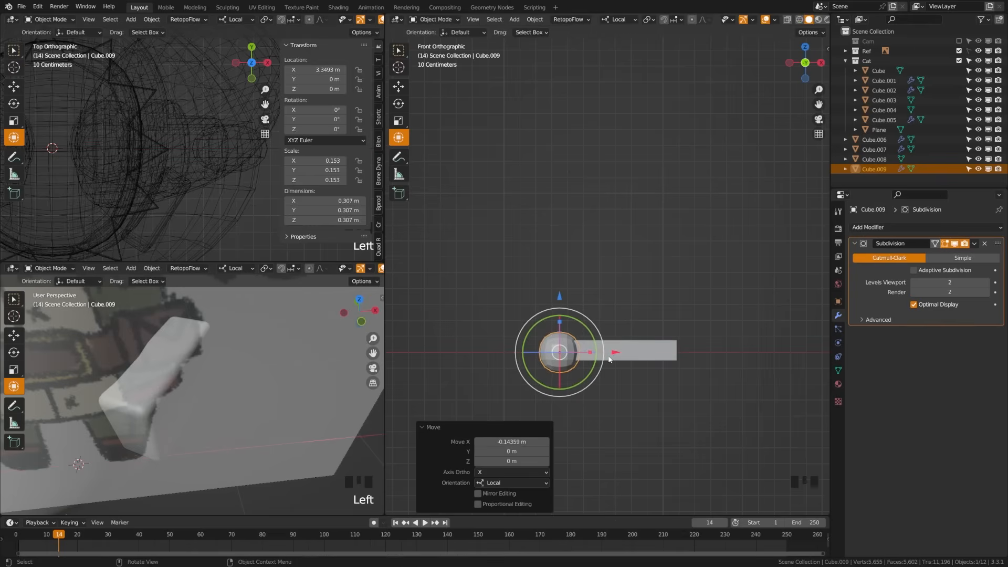
scroll(613, 346, down, 4)
scroll(616, 345, up, 1)
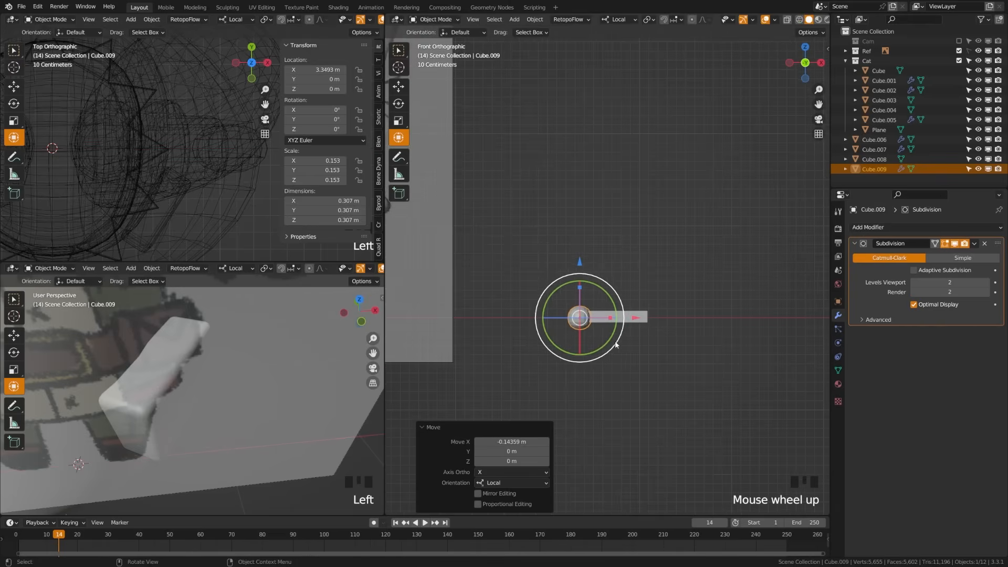
Add a Mirror modifier to the rounded end piece with the bar as its mirror object.
click(868, 228)
click(815, 341)
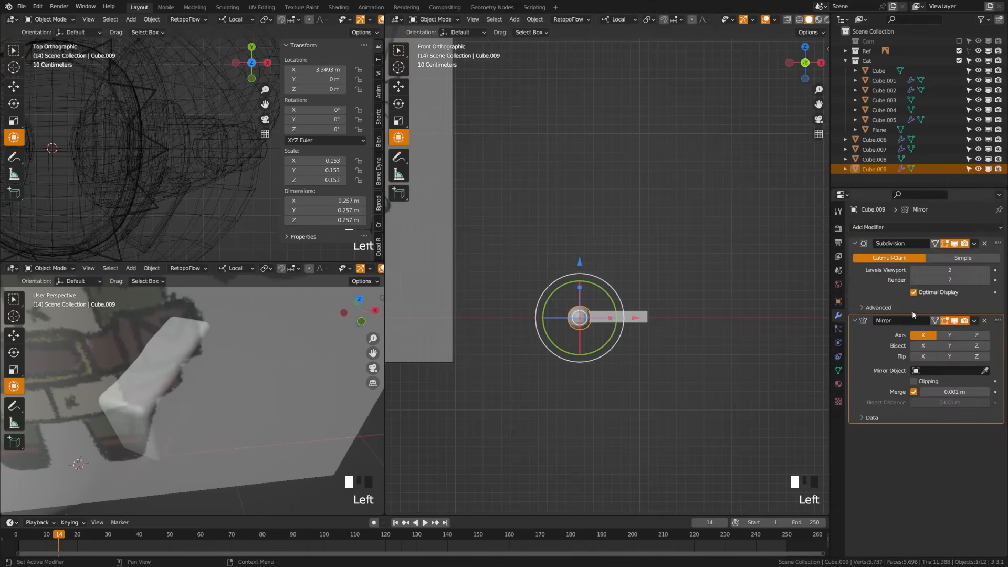
click(985, 372)
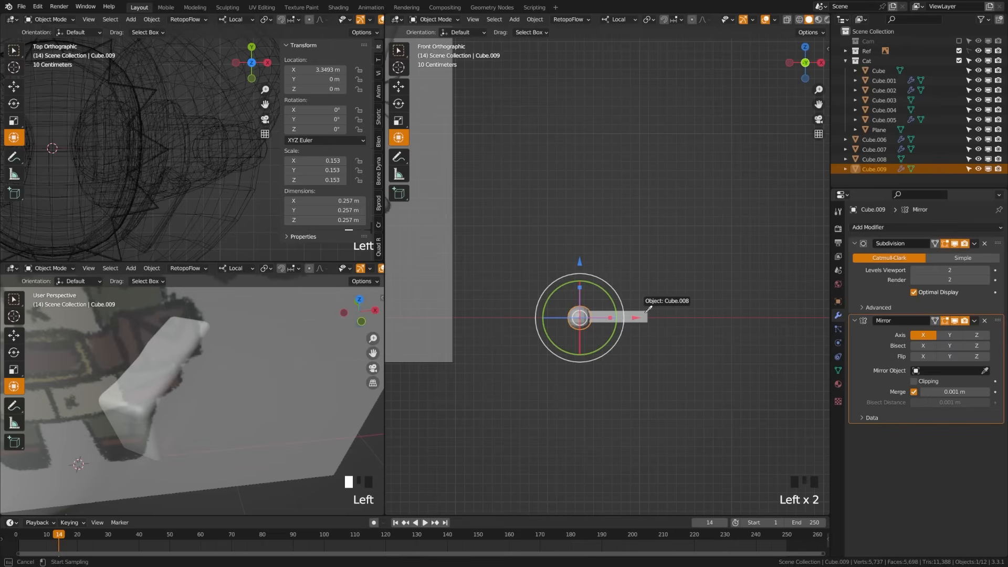
click(649, 310)
Duplicate the horizontal bar in place and rotate the copy 90° in front view so it stands vertical.
key(a)
shift+middle_drag(628, 343, 592, 330)
click(578, 311)
scroll(593, 321, down, 3)
scroll(592, 329, up, 2)
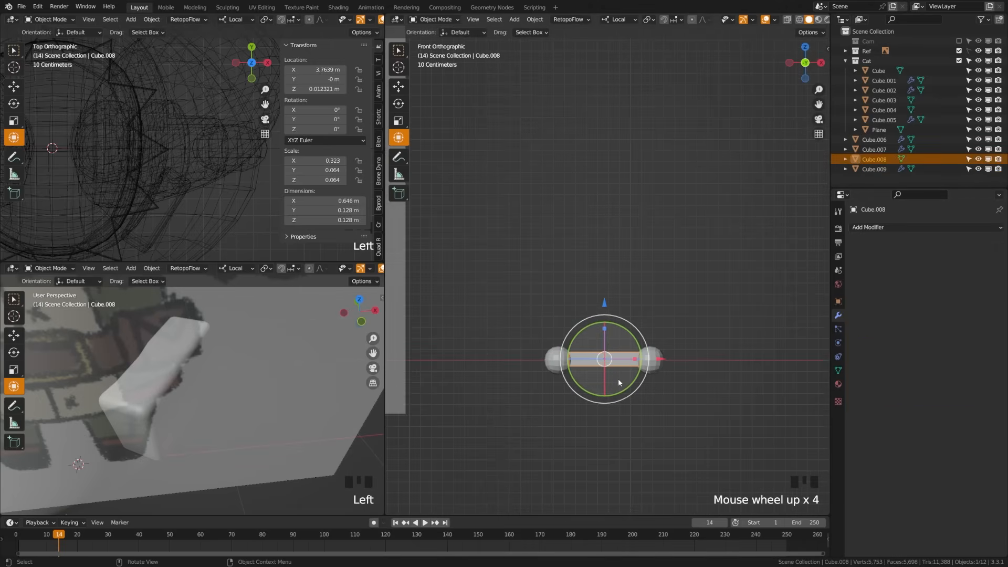
shift+middle_drag(618, 379, 613, 357)
key(shift+d)
right_click(614, 358)
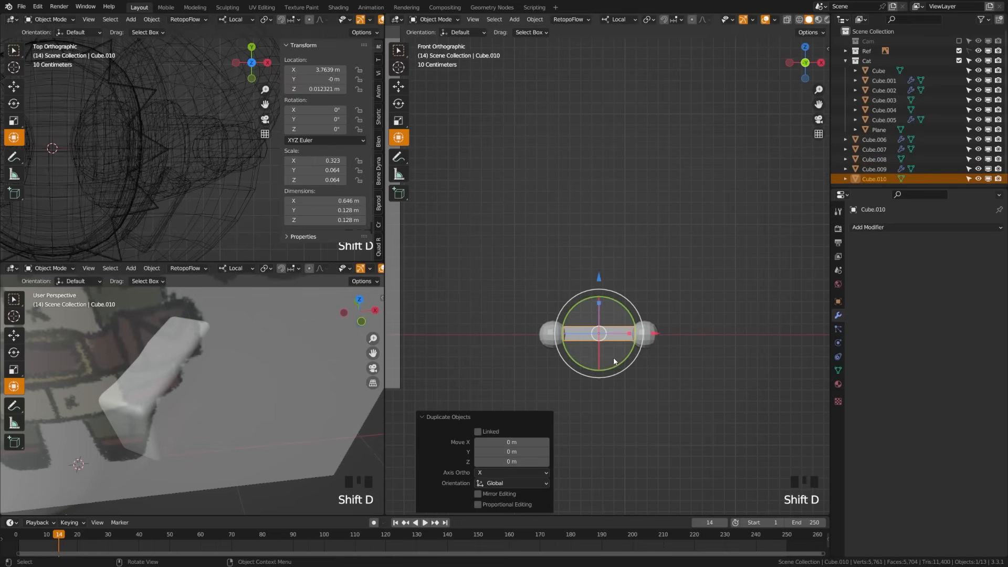
text(r90)
key(Return)
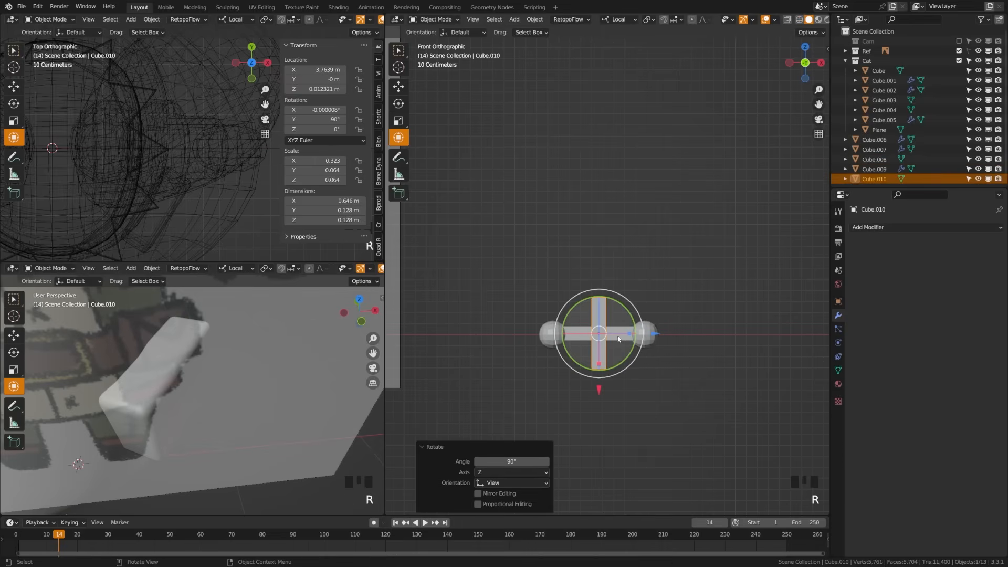
Lower the vertical copy by about 0.32 m so it hangs from the middle of the horizontal bar.
drag(599, 389, 596, 425)
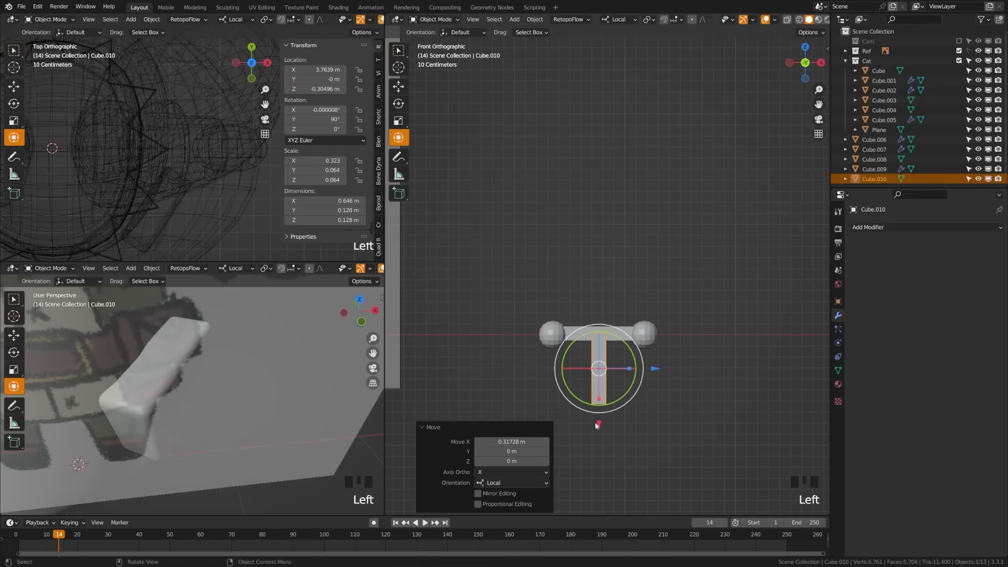
key(KP_7)
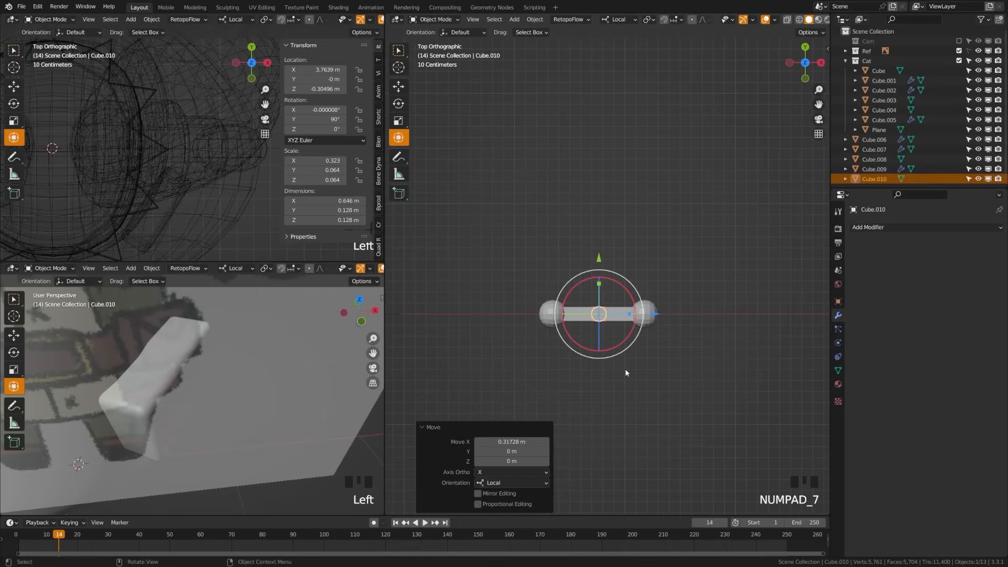
scroll(626, 373, up, 4)
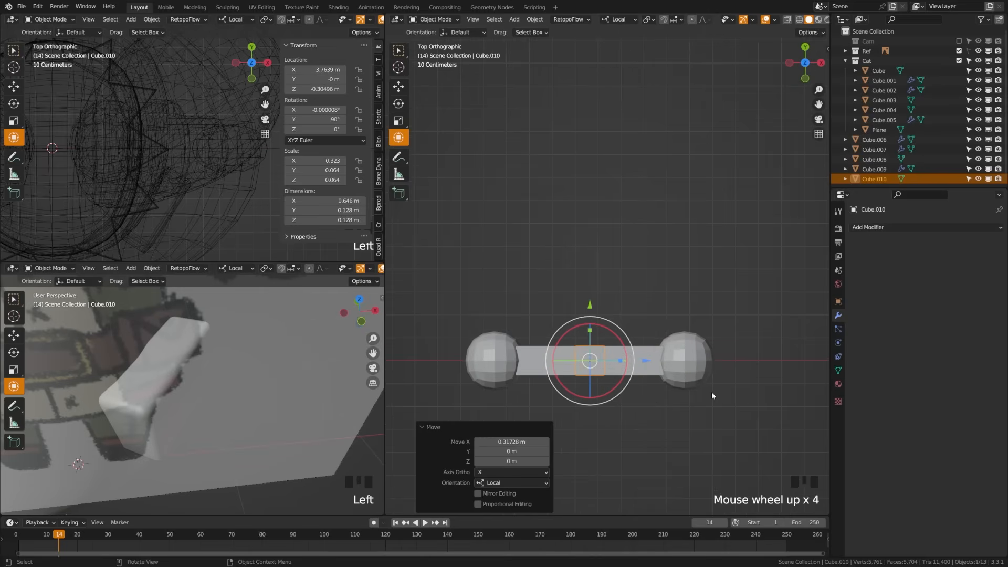
key(KP_1)
shift+middle_drag(594, 438, 610, 331)
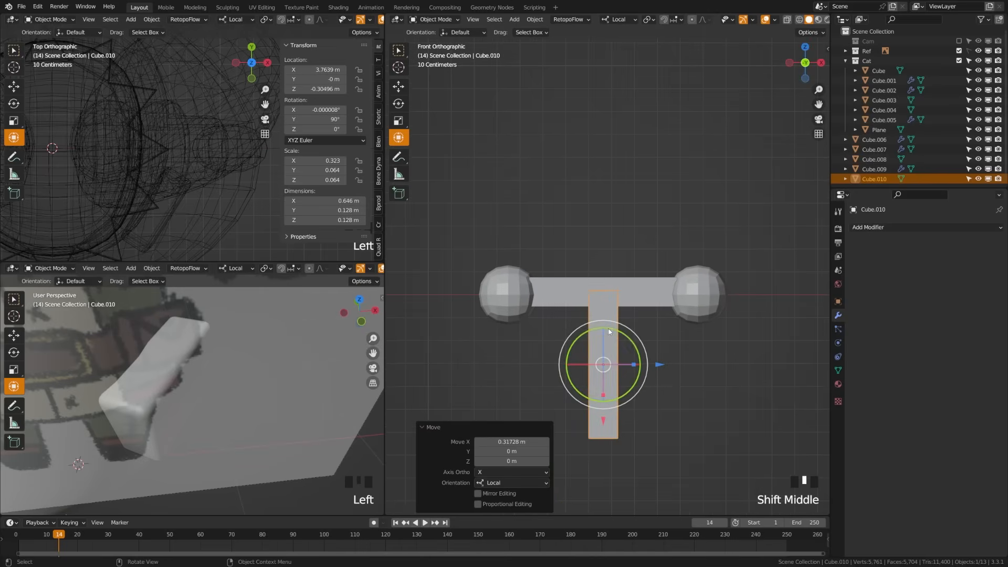
Taper the vertical bar by shrinking its upper end vertices and scaling its lower end up by about 1.84.
key(Tab)
key(alt+z)
drag(530, 252, 766, 324)
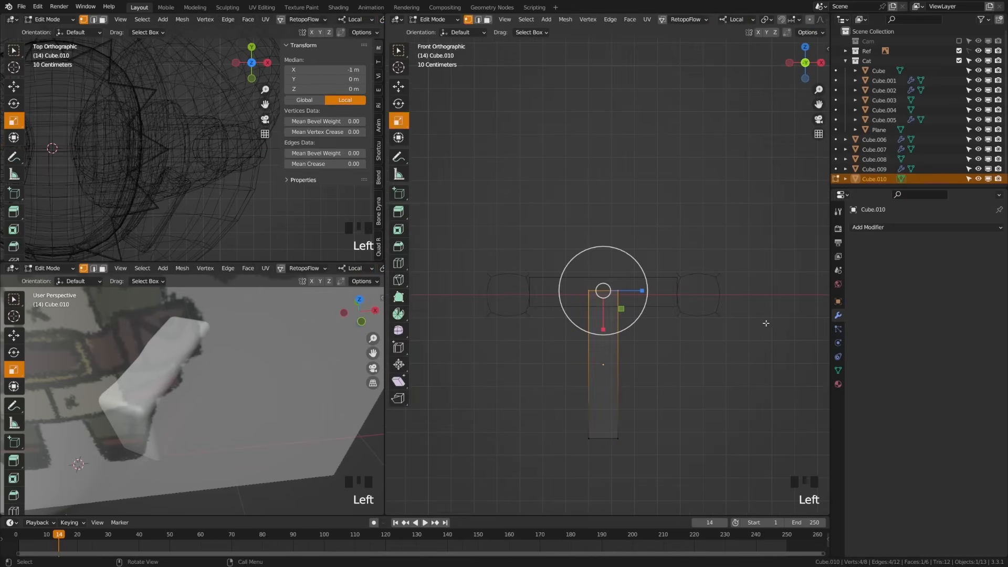
key(s)
click(714, 309)
drag(568, 420, 640, 458)
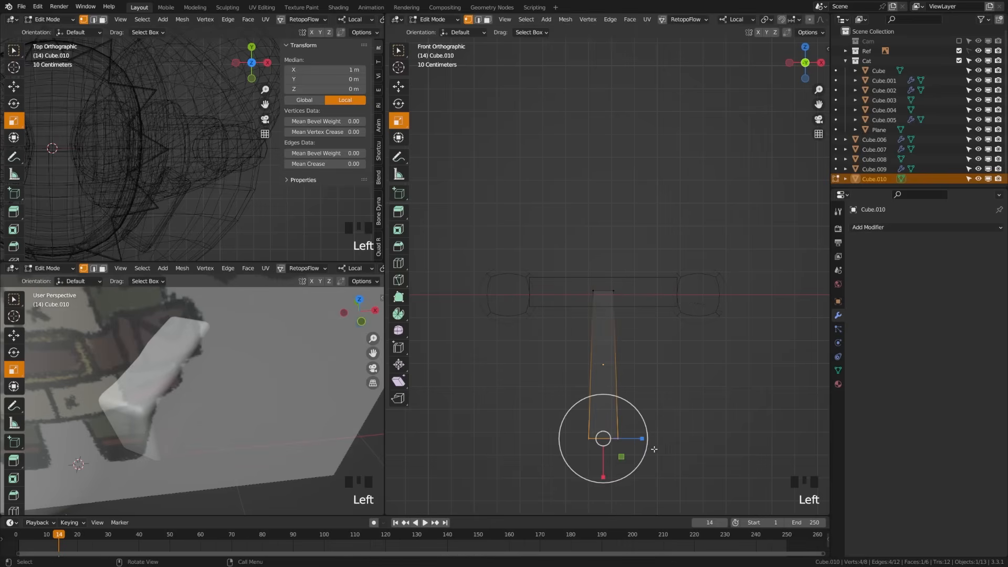
key(s)
click(706, 454)
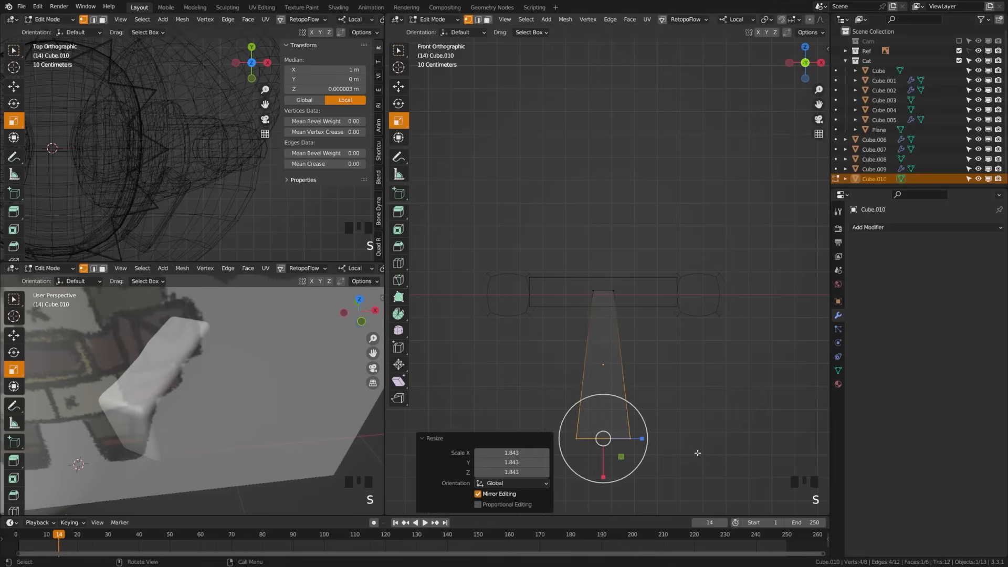
key(alt+a)
key(ctrl+r)
scroll(596, 366, up, 3)
right_click(595, 366)
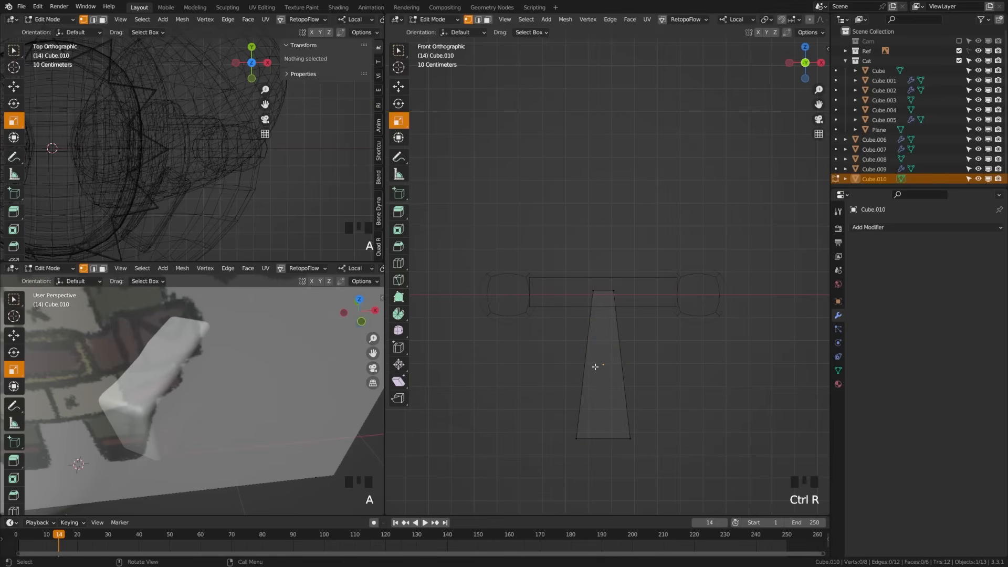
Leave mesh editing of the tapered handle and show the model in solid shading.
key(Tab)
click(604, 378)
key(z)
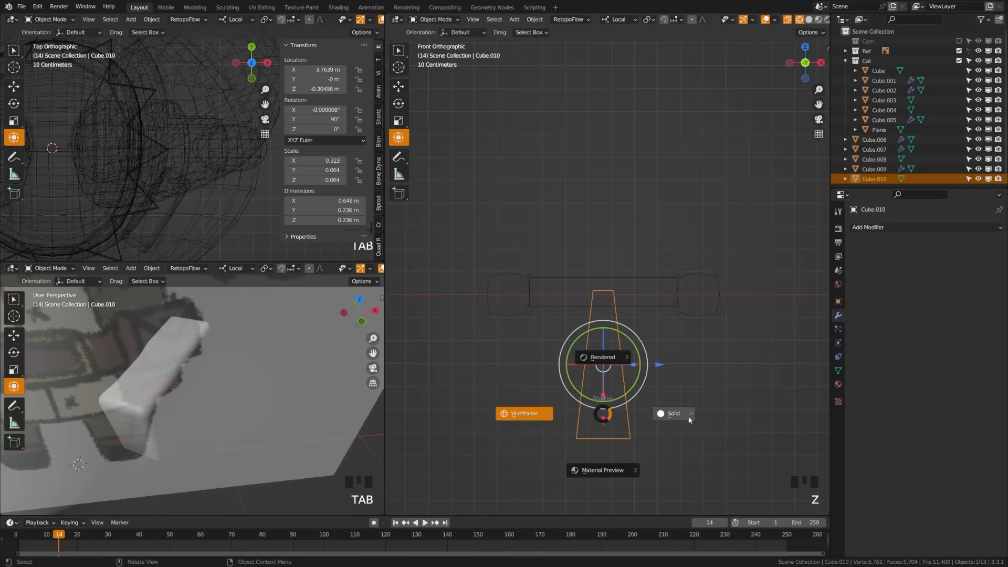
click(688, 418)
key(a)
click(591, 390)
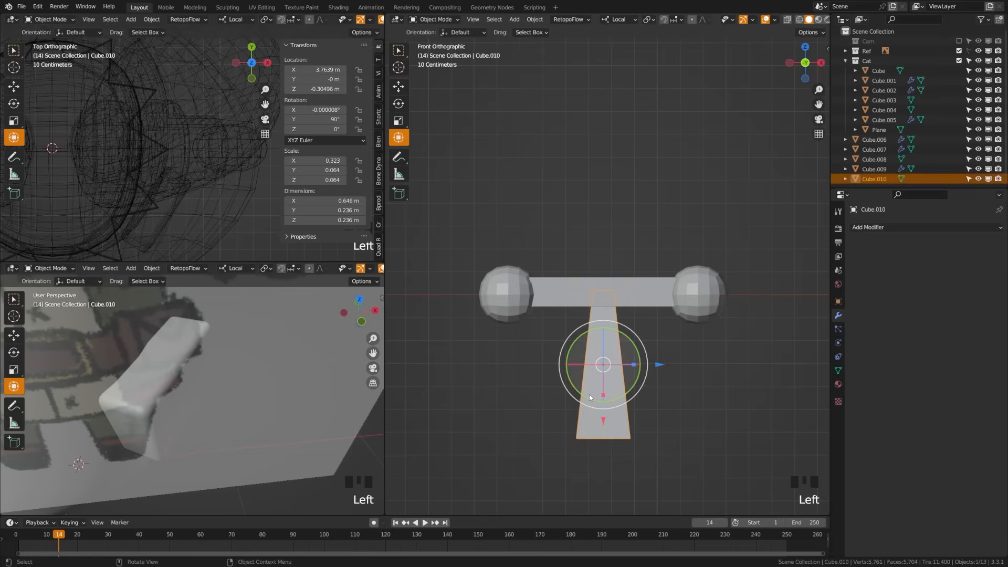
Apply the horizontal bar's scale and add a Bevel modifier to it.
click(564, 298)
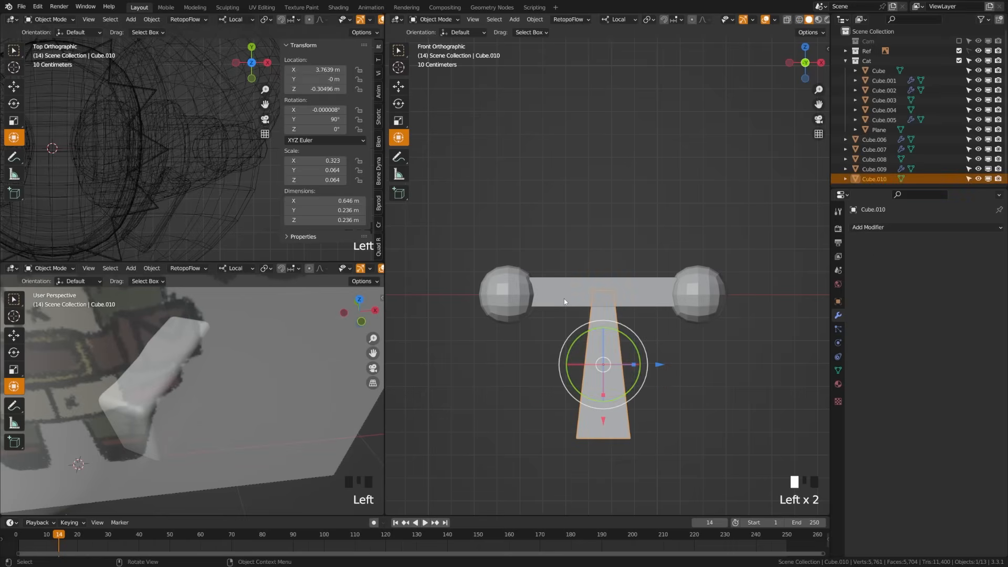
key(ctrl+a)
click(628, 335)
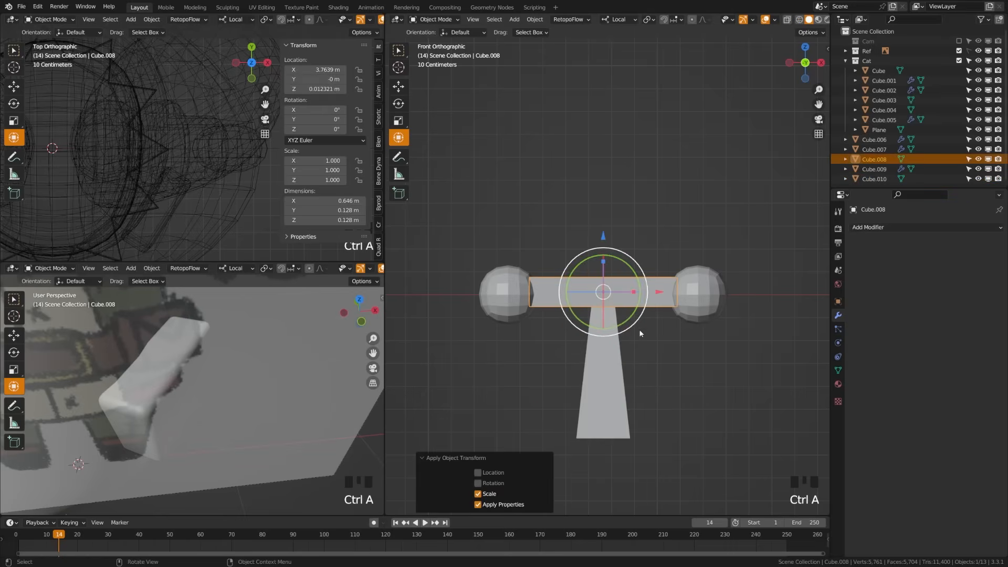
click(872, 227)
click(817, 265)
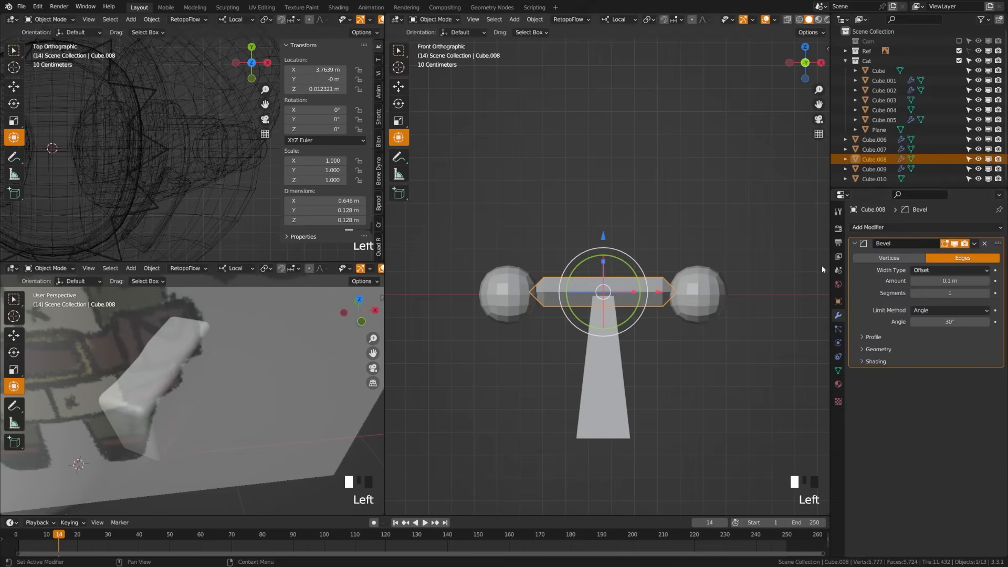
Set the horizontal bar's bevel to 3 segments with an amount of about 0.028 m.
click(987, 294)
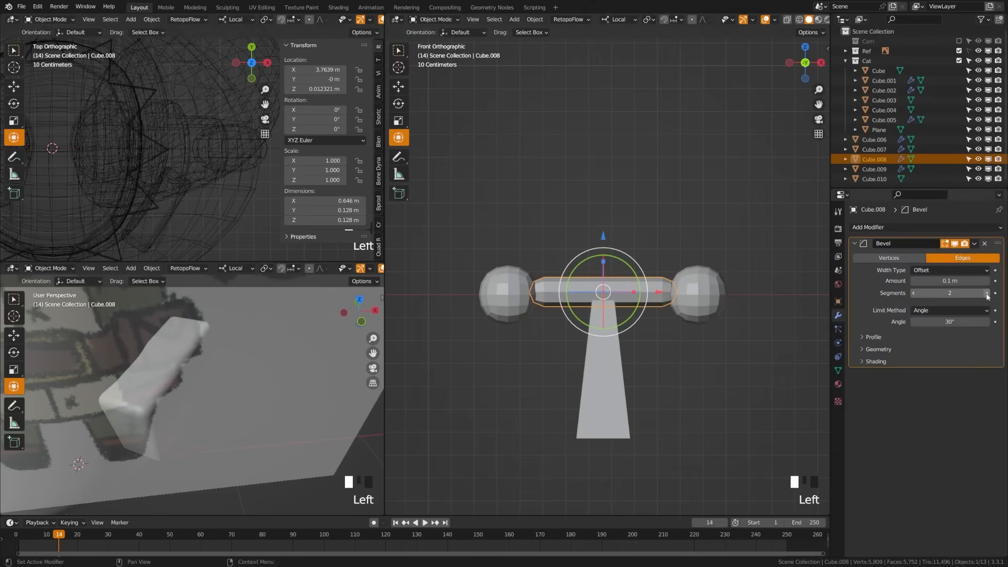
click(987, 294)
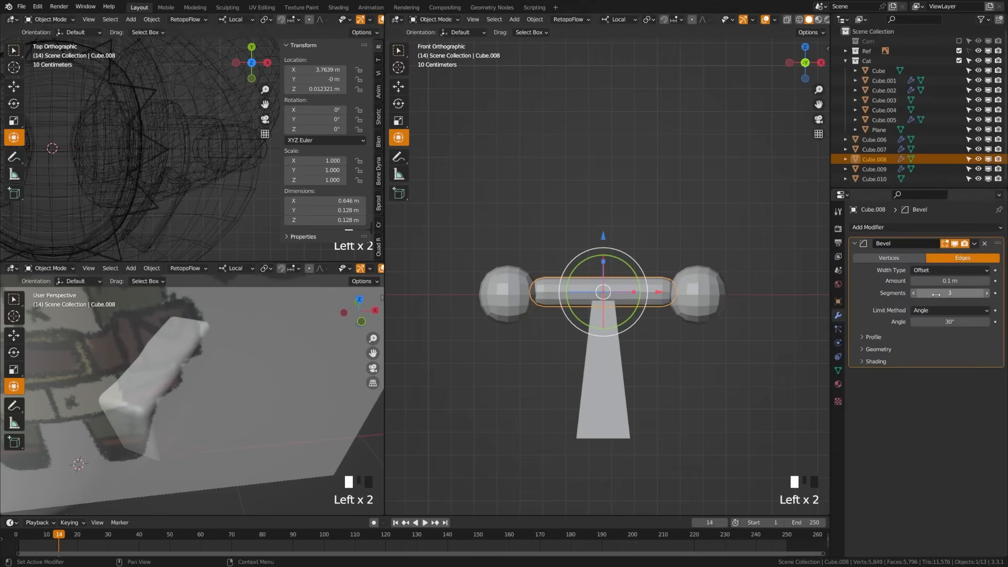
shift+drag(940, 281, 914, 281)
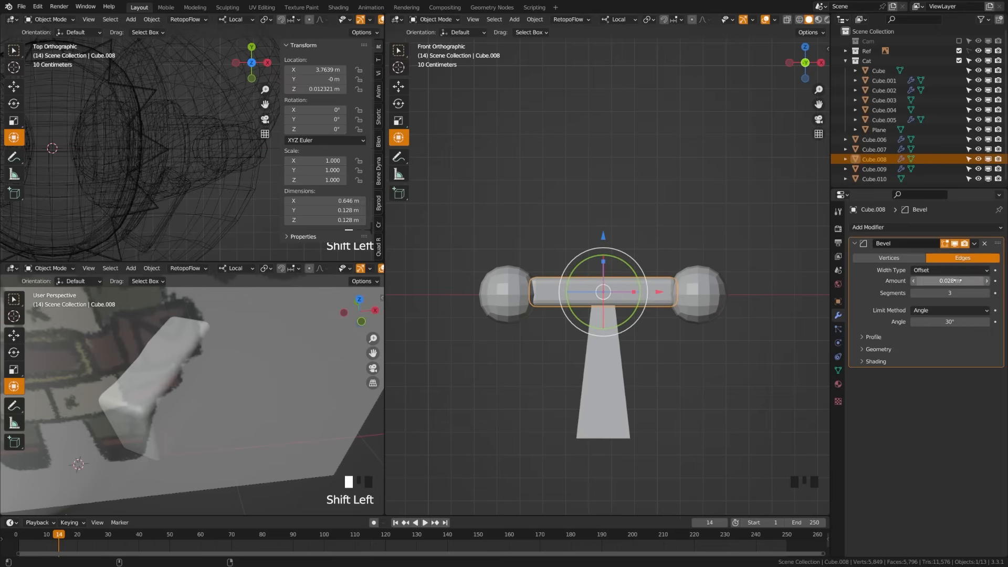
Move the mirrored rounded ends inward along the bar, to about X 3.38 m.
click(516, 317)
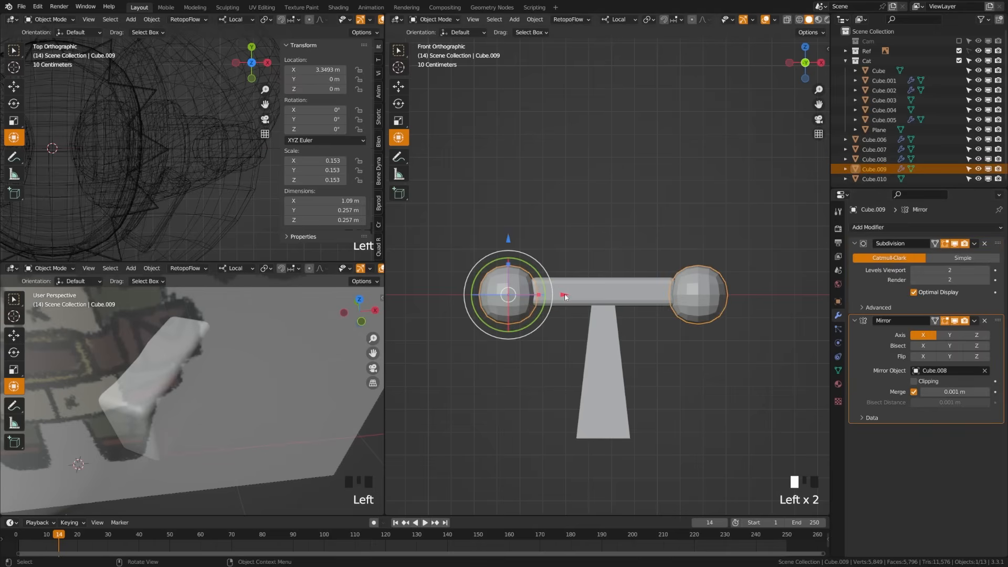
drag(565, 298, 571, 297)
key(alt+a)
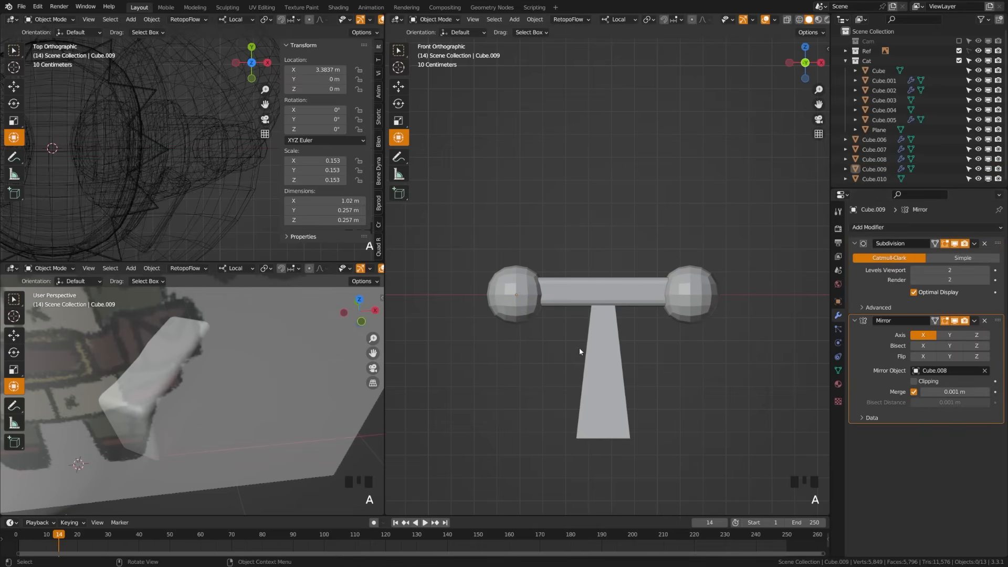
Add level 2 subdivision to the tapered handle.
scroll(580, 351, down, 2)
click(615, 369)
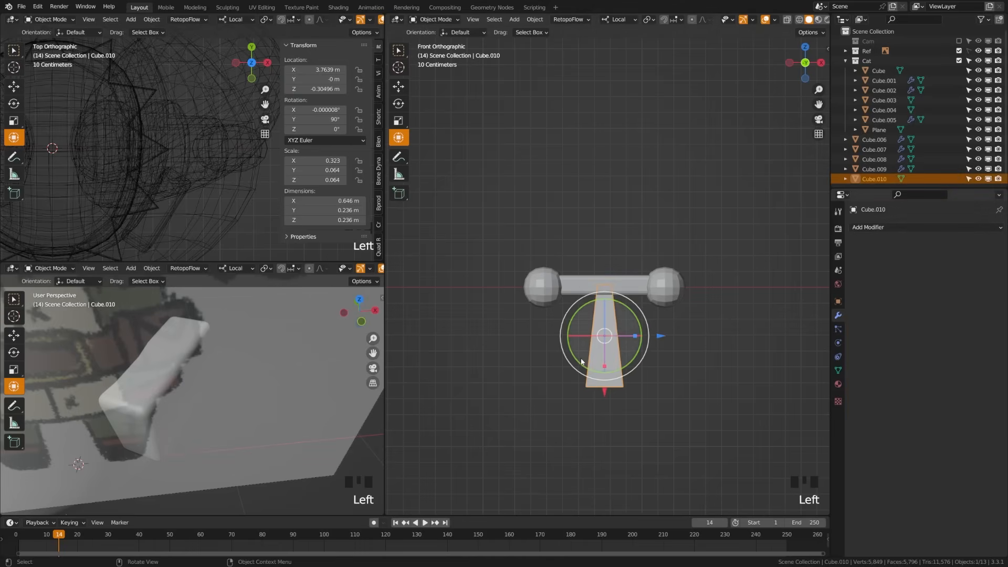
key(ctrl+2)
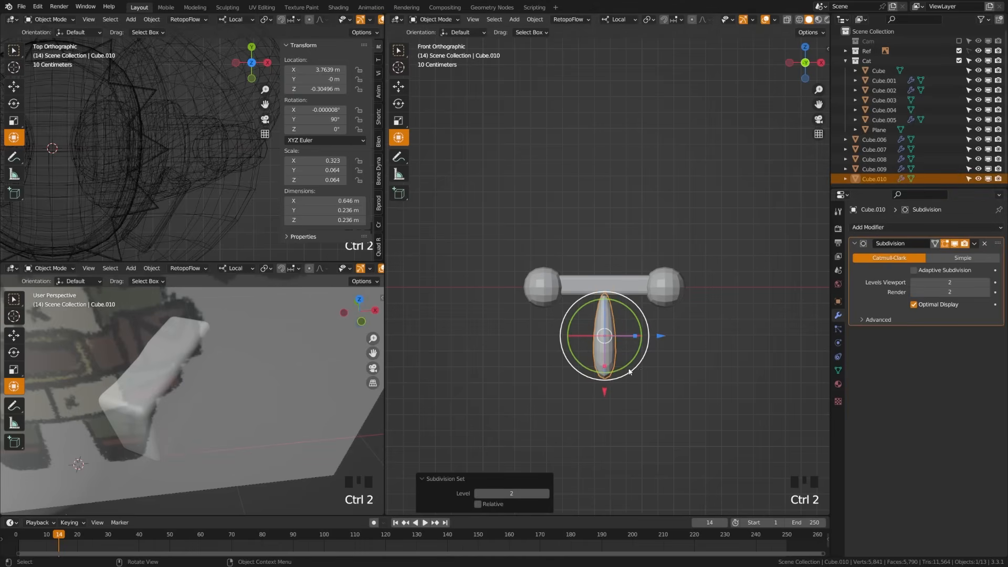
Delete the face at the tapered handle's upper end, inside the horizontal bar.
key(Tab)
key(z)
middle_drag(640, 335, 623, 346)
scroll(621, 332, up, 2)
scroll(621, 332, up, 1)
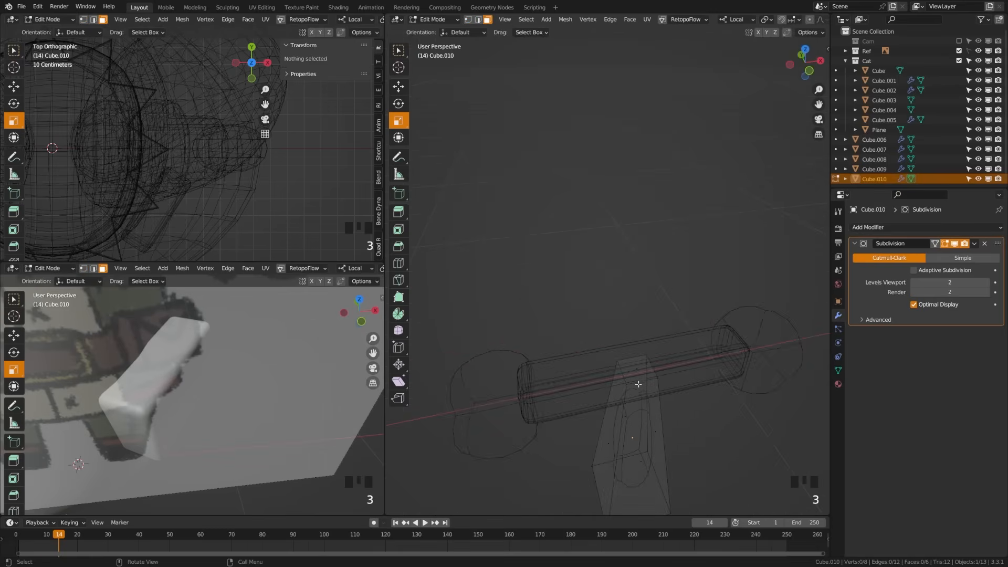
key(3)
click(637, 368)
key(x)
click(625, 392)
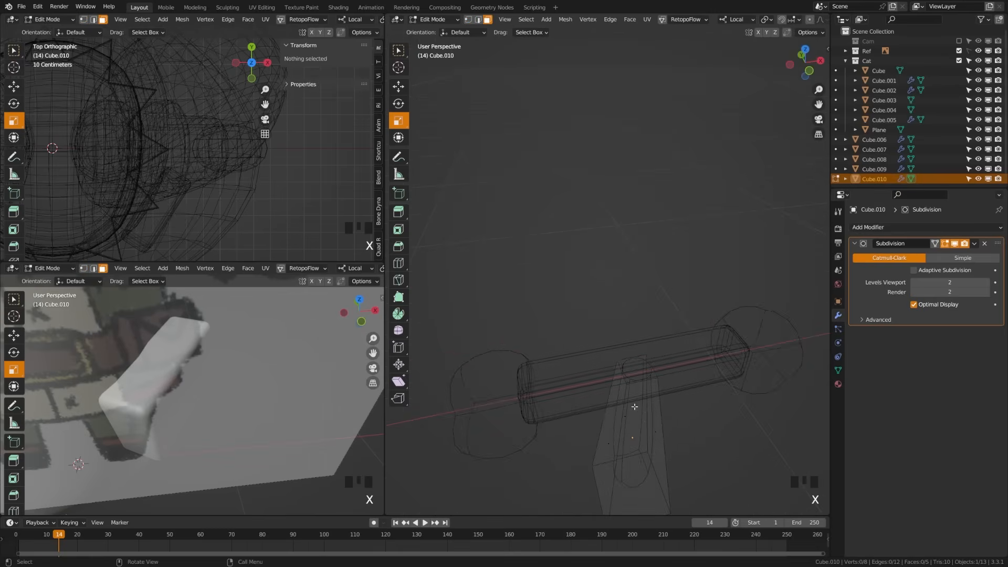
shift+middle_drag(659, 485, 658, 416)
key(Tab)
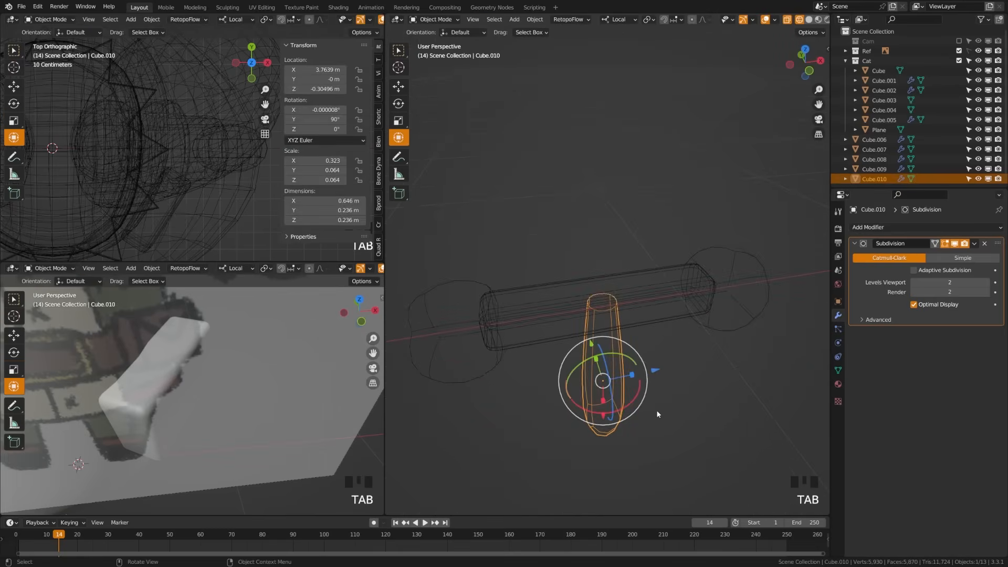
In solid front view, add an edge loop to the handle and slide it close to the lower end.
key(KP_1)
key(z)
click(556, 390)
key(a)
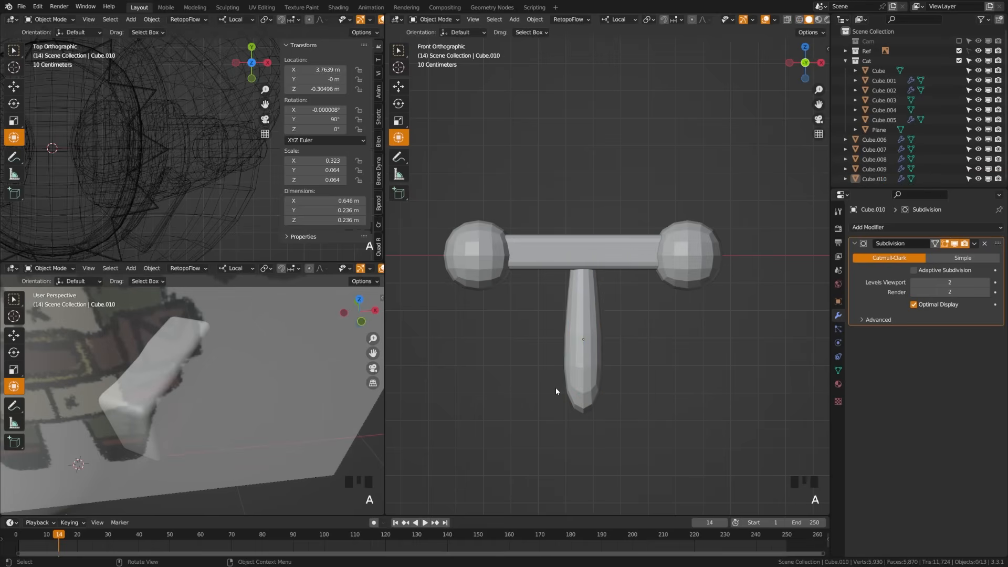
click(579, 377)
key(Tab)
key(a)
key(a)
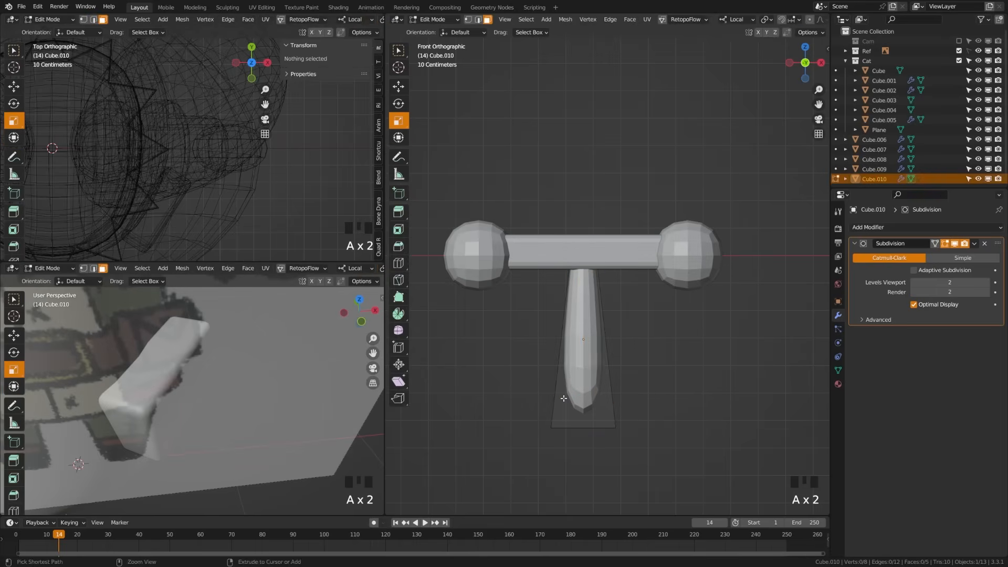
key(ctrl+r)
click(565, 398)
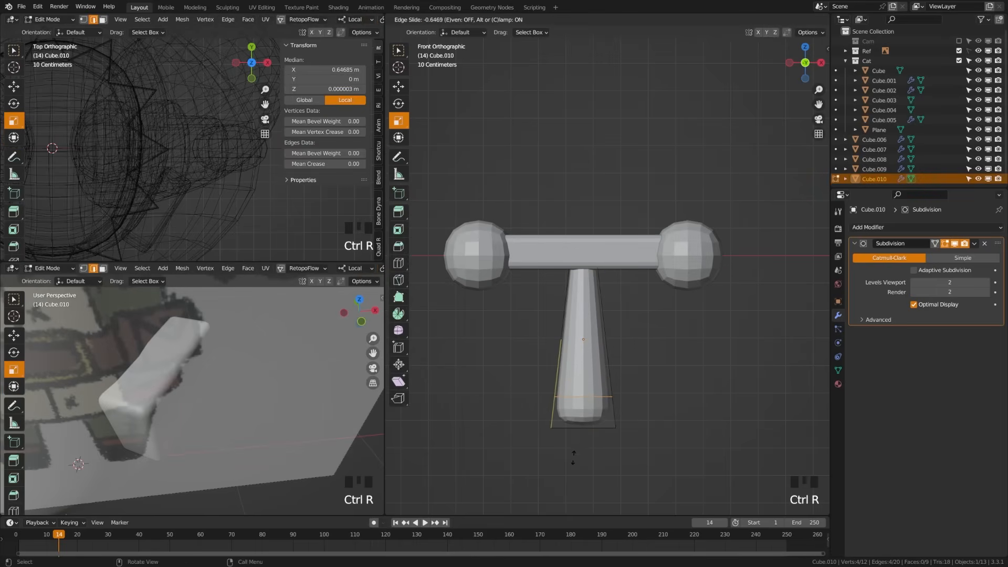
click(573, 456)
key(a)
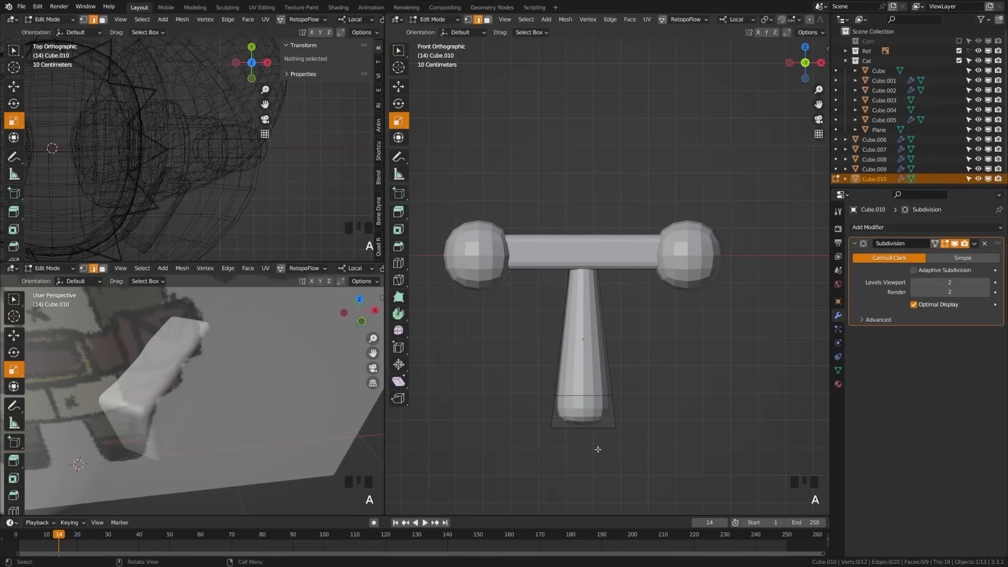
Add a second edge loop across the upper half of the handle.
key(ctrl+r)
click(579, 364)
click(620, 338)
key(a)
scroll(689, 345, down, 3)
scroll(665, 349, up, 1)
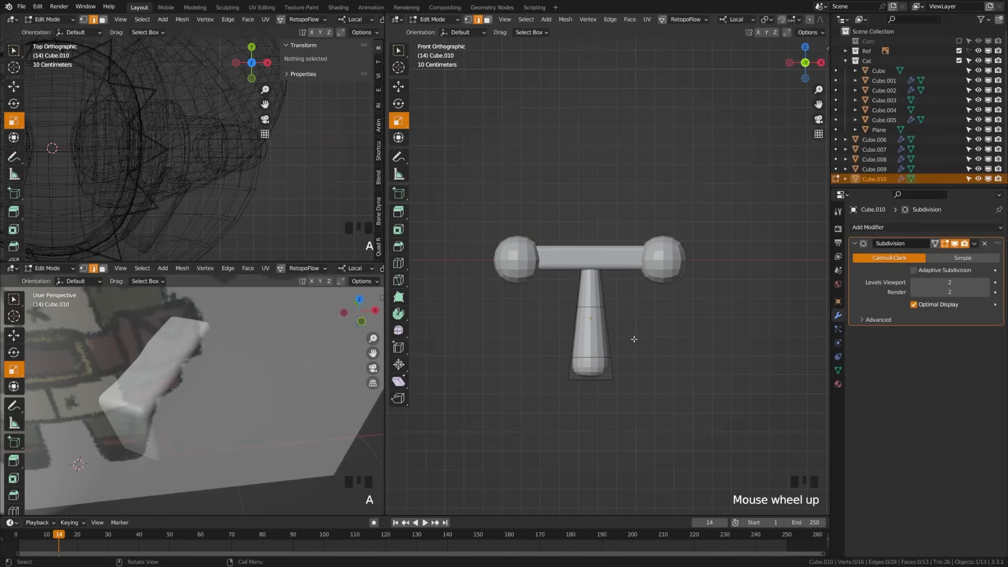
Duplicate the rounded end piece onto the handle's lower end, about X 3.76 m, Z -0.58 m, and remove the copy's Mirror modifier.
key(Tab)
click(530, 276)
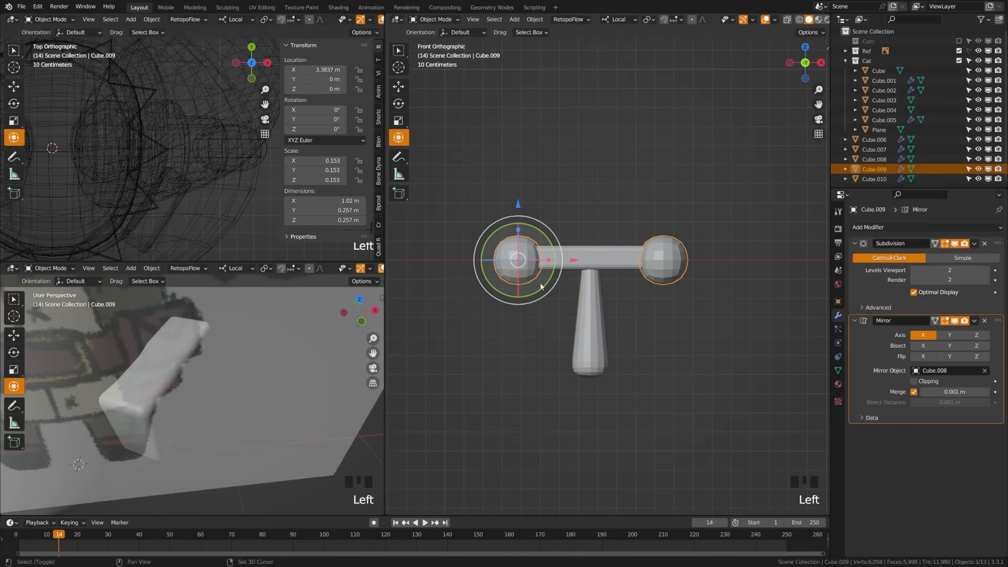
key(shift+d)
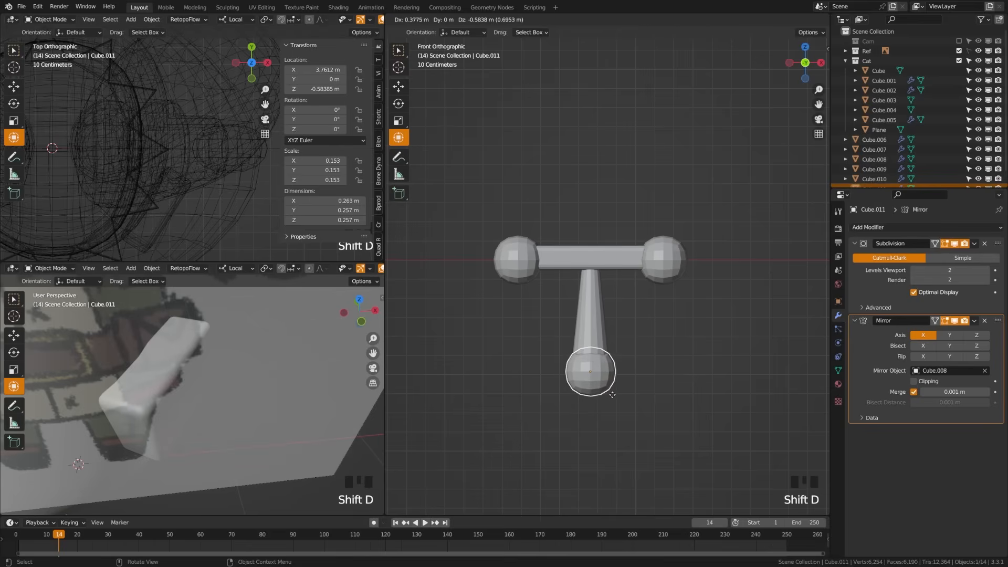
click(614, 395)
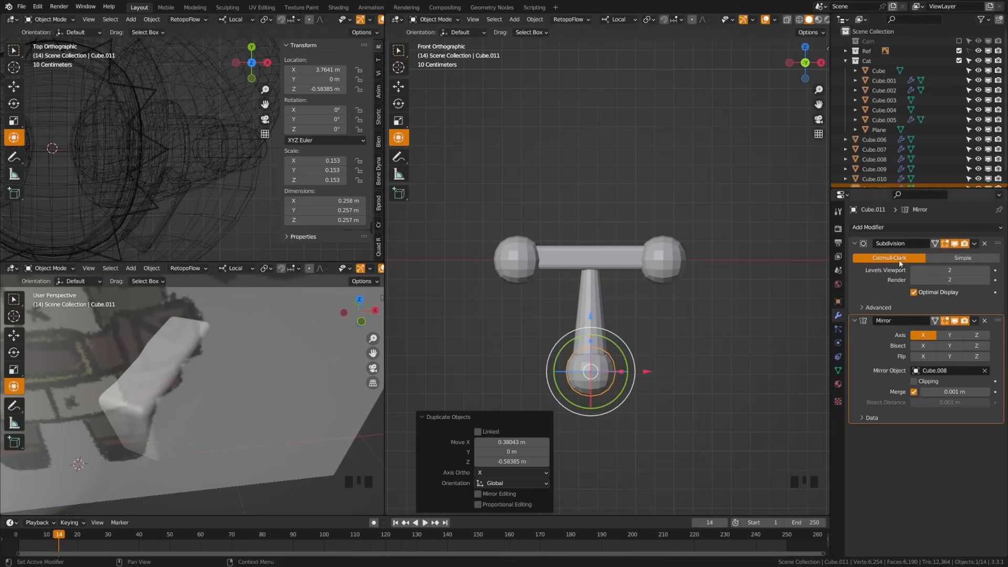
click(985, 320)
click(600, 395)
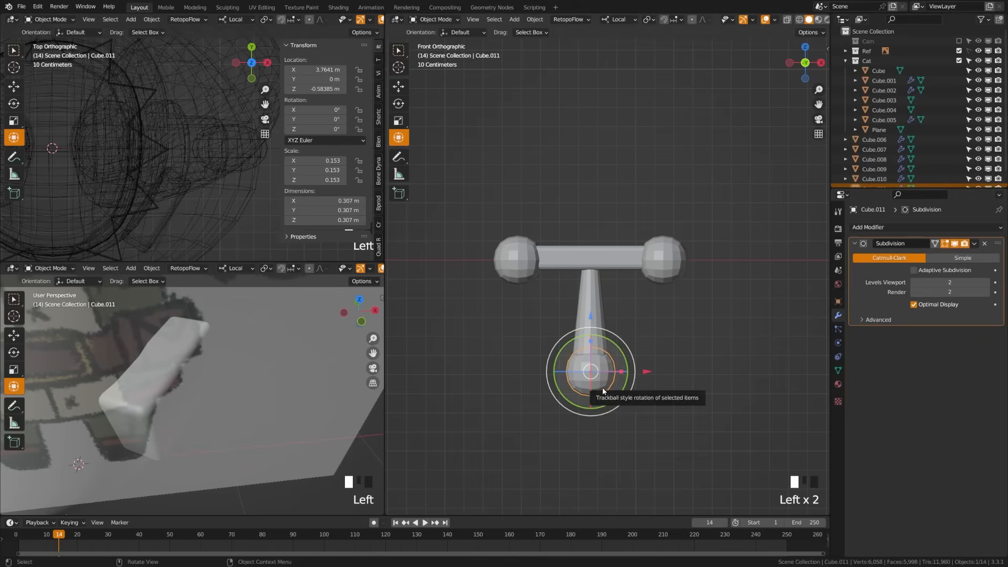
Enlarge the rounded end piece at the handle's lower end to a scale of about 0.188.
key(s)
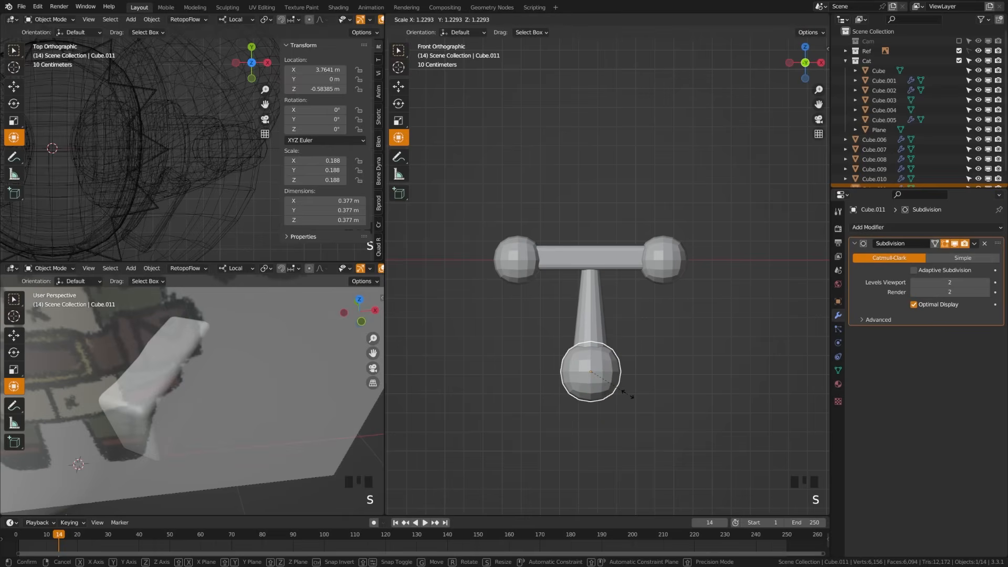
click(622, 387)
key(a)
scroll(604, 368, down, 5)
mouse_move(593, 358)
middle_down()
mouse_move(559, 356)
mouse_move(598, 362)
middle_up()
key(KP_1)
scroll(630, 351, up, 4)
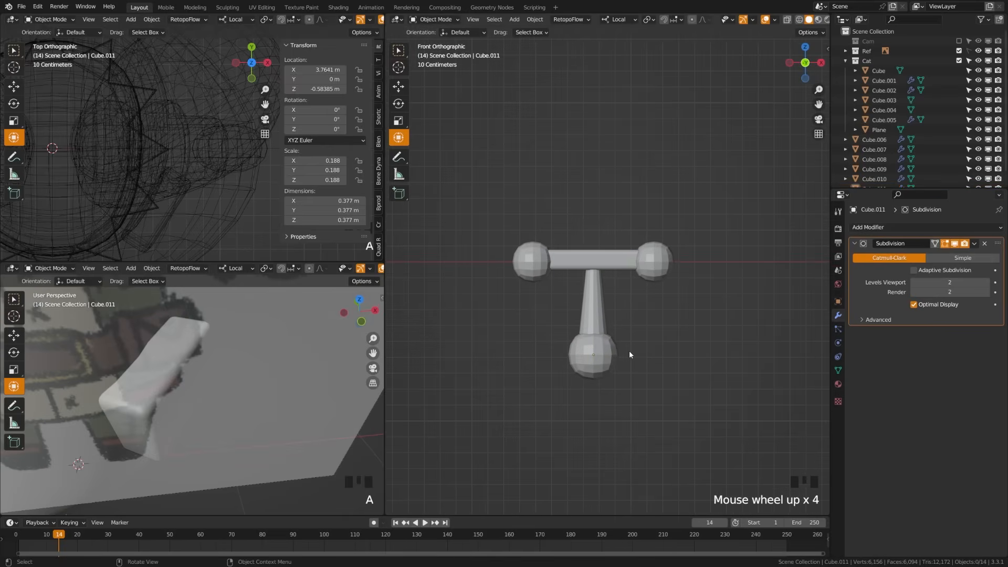
Convert all four pieces of the T-shaped accessory to meshes, join them into one object, and save the file.
drag(518, 215, 680, 381)
key(space)
text(convert)
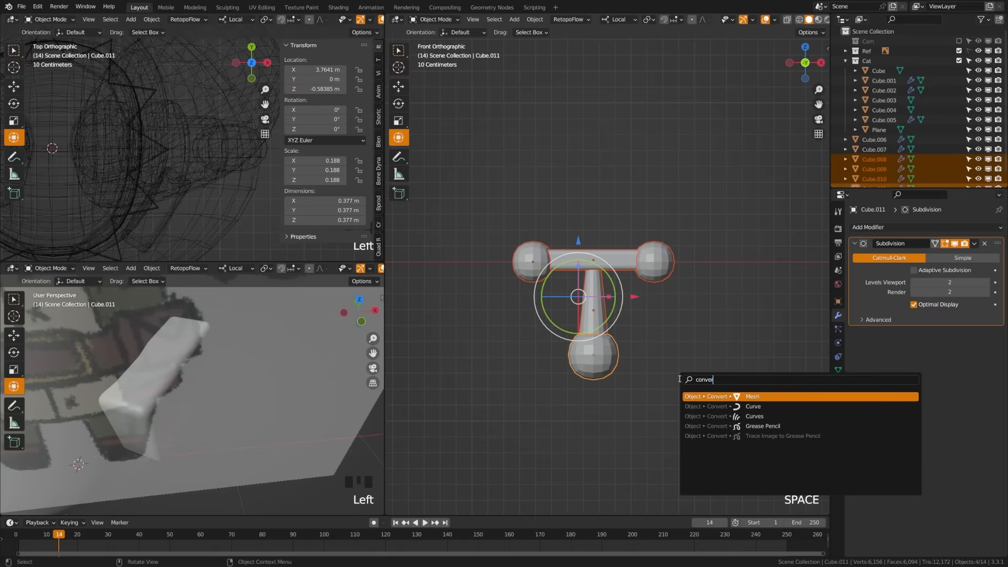
key(Return)
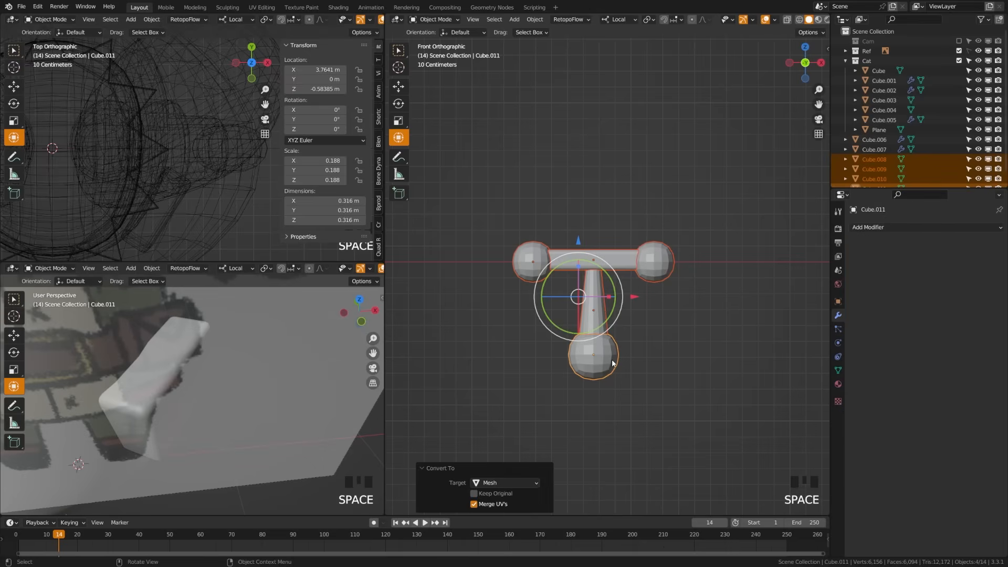
key(ctrl+j)
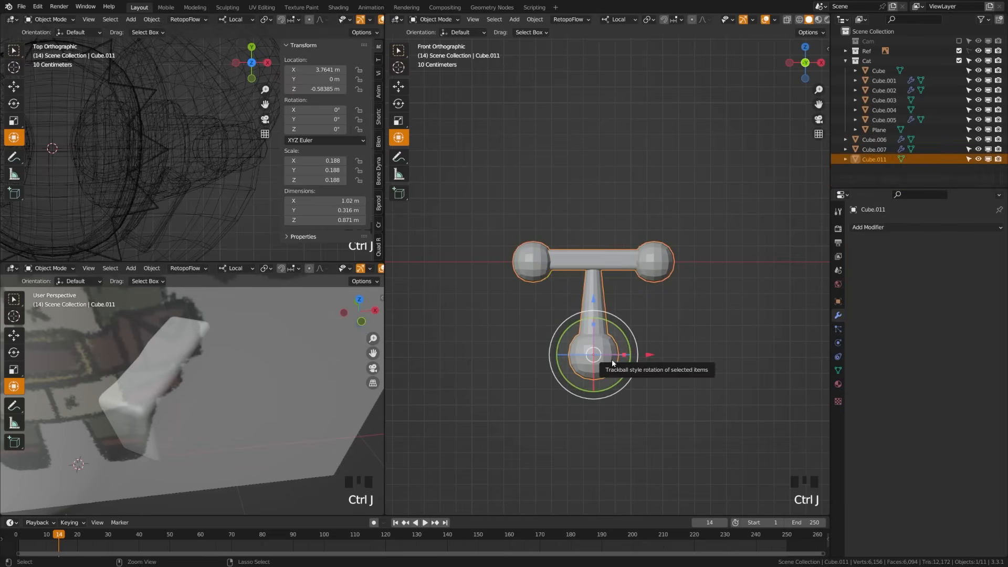
key(ctrl+s)
Add a cube and move it over the T-shaped accessory, at about X 3.80 m, Z 0.07 m.
key(shift+a)
mouse_move(578, 282)
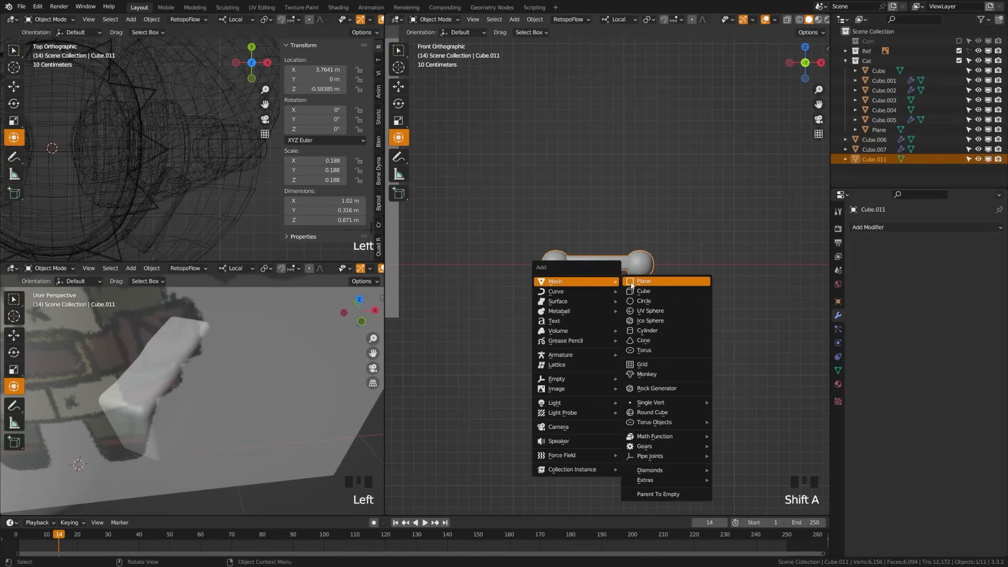
click(643, 292)
scroll(594, 331, down, 5)
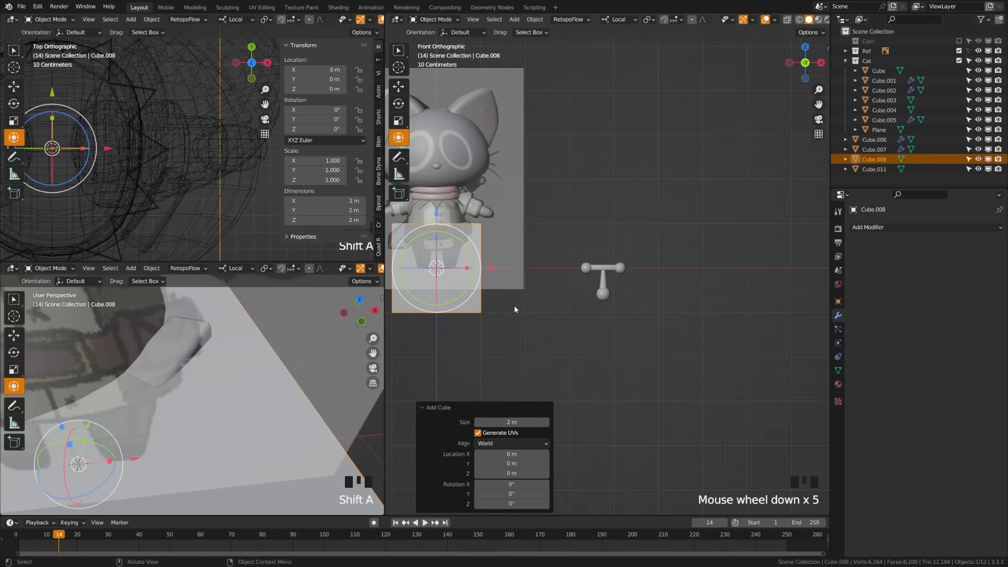
key(g)
click(683, 302)
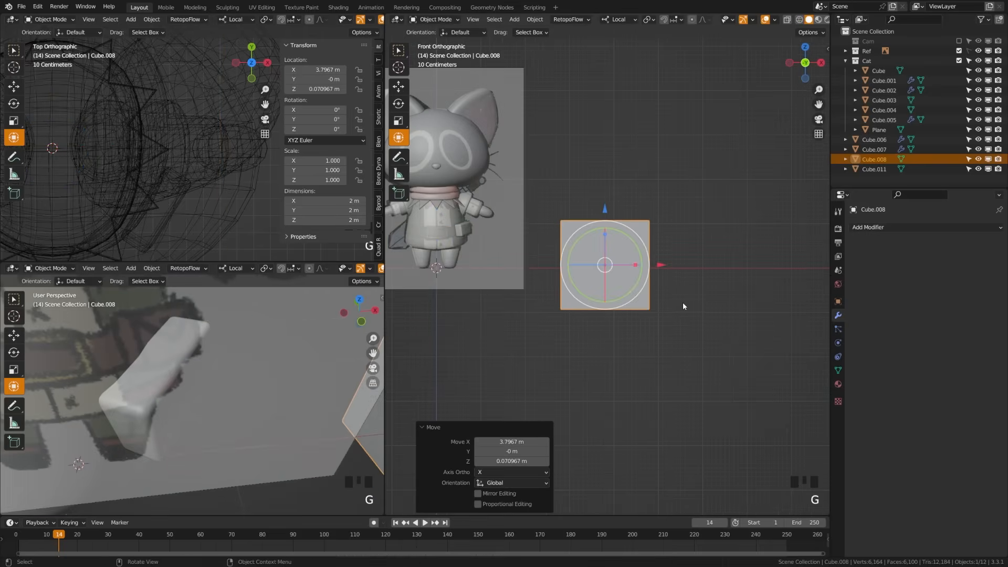
Scale the cube down to about 0.241 and nudge it into place over the horizontal bar.
shift+middle_drag(683, 303, 690, 369)
key(s)
click(606, 347)
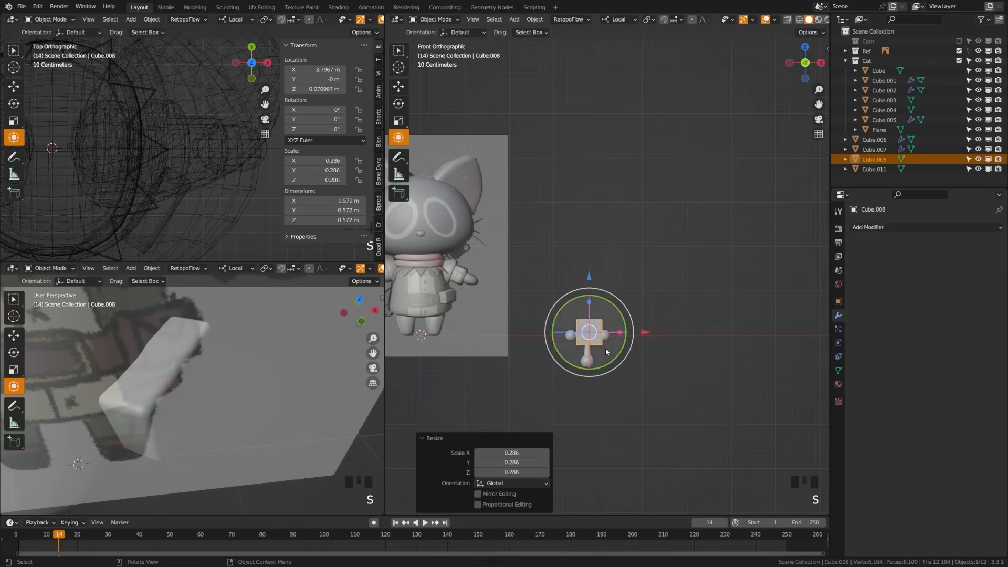
scroll(607, 348, up, 5)
shift+middle_drag(588, 406, 661, 386)
key(s)
click(645, 376)
key(g)
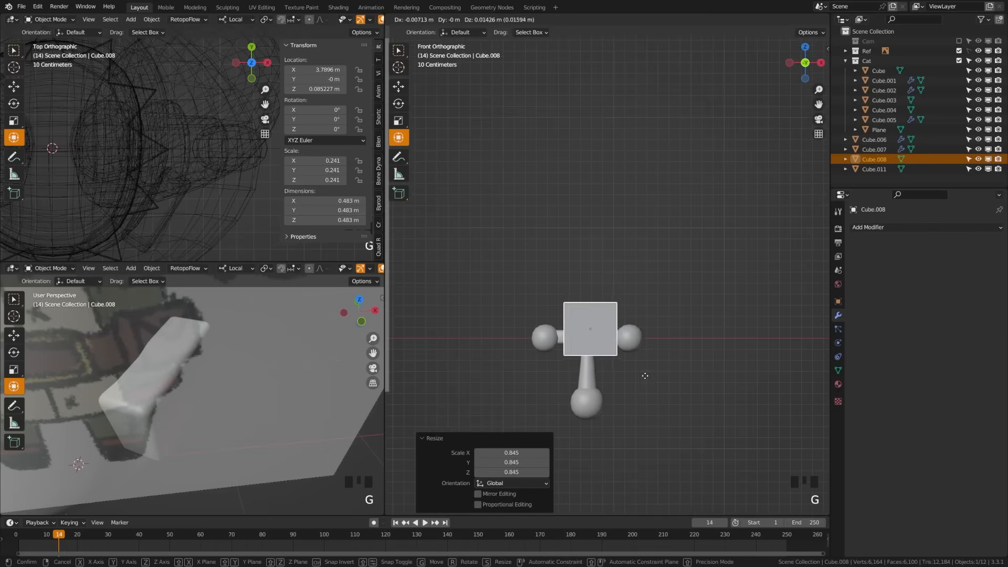
click(641, 373)
Snap the cube to the joined T-shaped object's origin, and raise it until its lower edge overlaps the horizontal bar.
shift+click(610, 392)
key(shift+s)
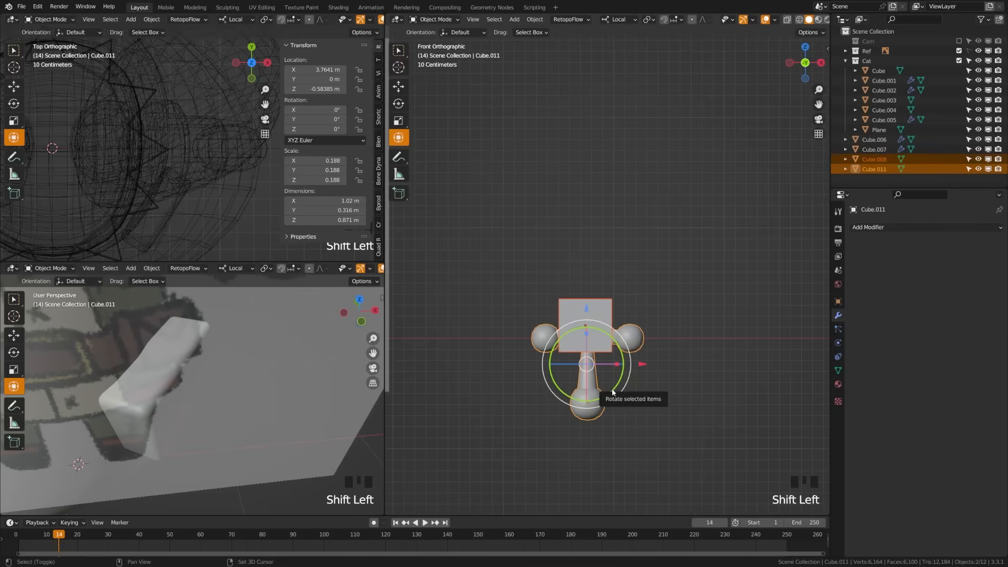
click(676, 359)
click(636, 368)
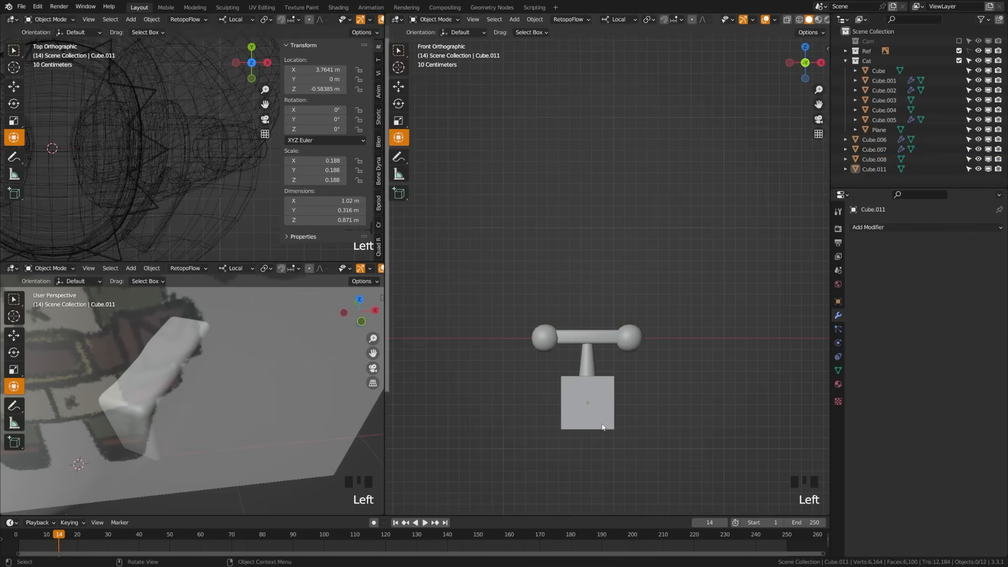
click(589, 371)
drag(589, 371, 583, 254)
In Edit Mode, flatten the cube along its local Y axis to a factor of about 0.107.
key(Tab)
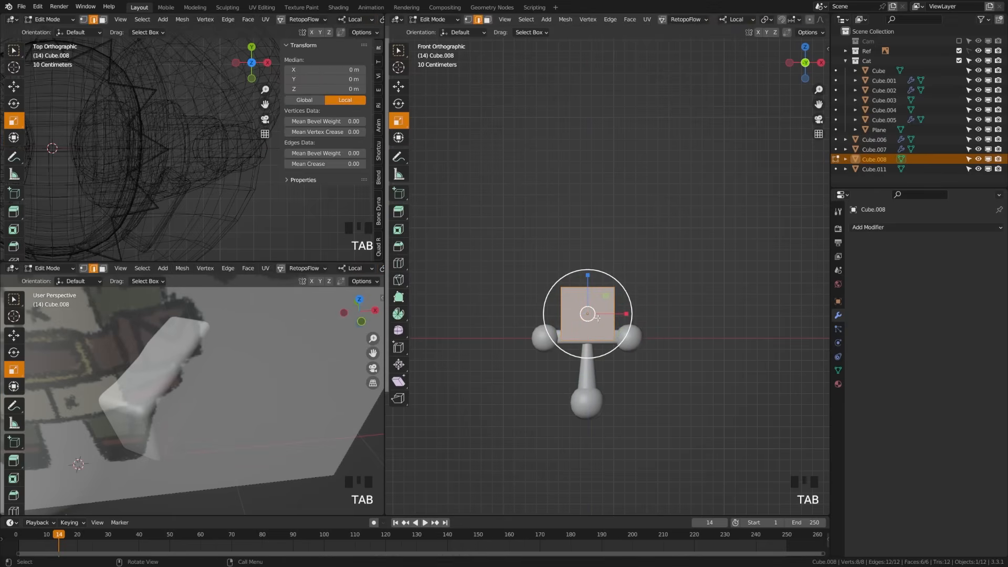
middle_drag(594, 314, 617, 358)
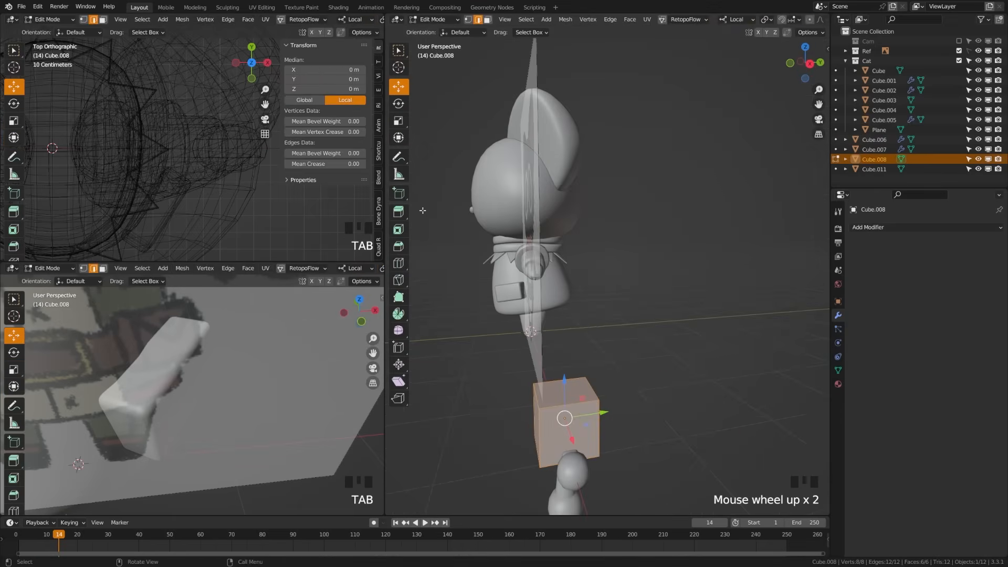
key(s)
key(y)
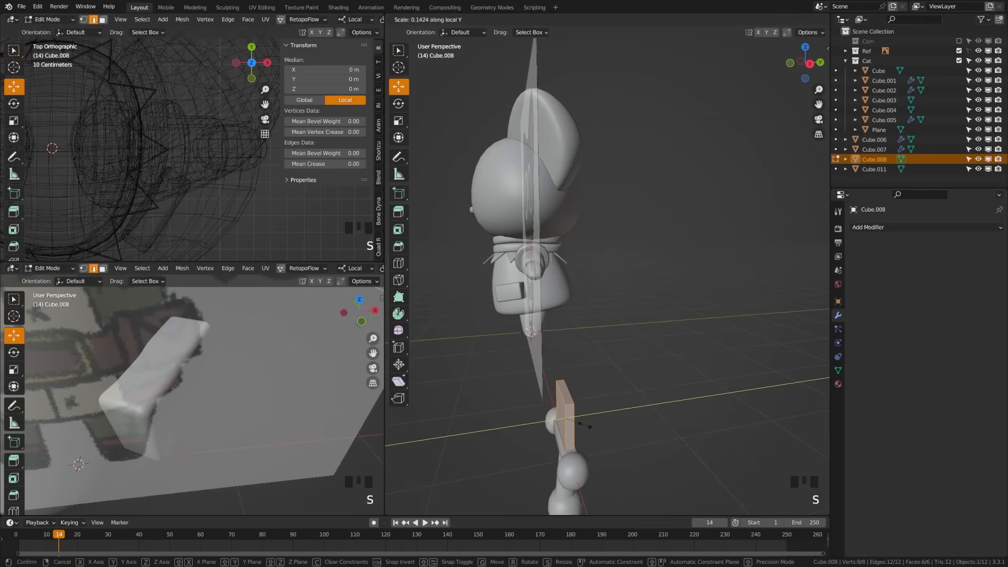
click(582, 427)
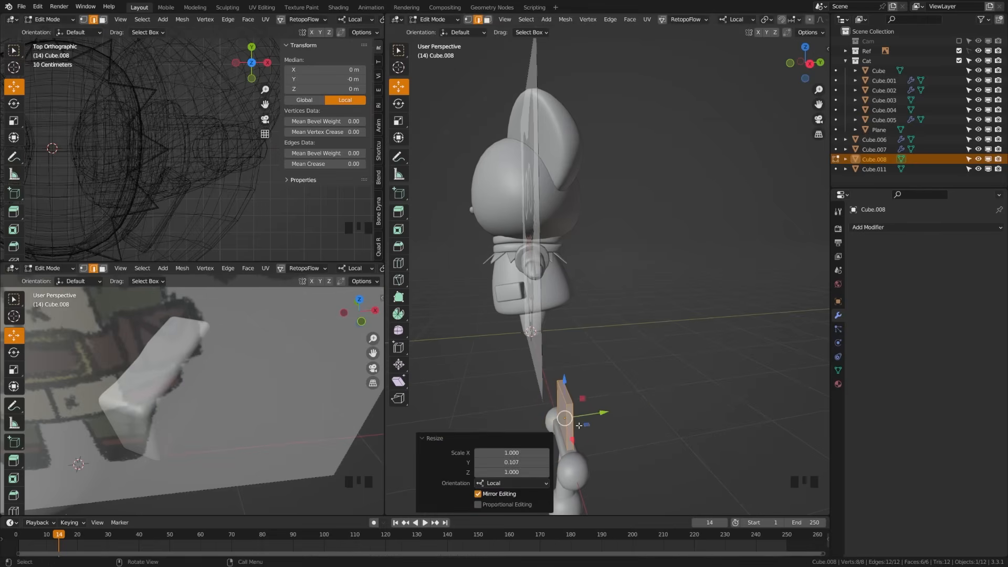
key(alt+a)
In front wireframe view, raise the flattened cube's upper vertices about 1.5 m along Z to form a long blade.
key(KP_1)
shift+middle_drag(616, 429, 612, 376)
scroll(586, 397, up, 2)
shift+middle_drag(584, 431, 612, 392)
key(z)
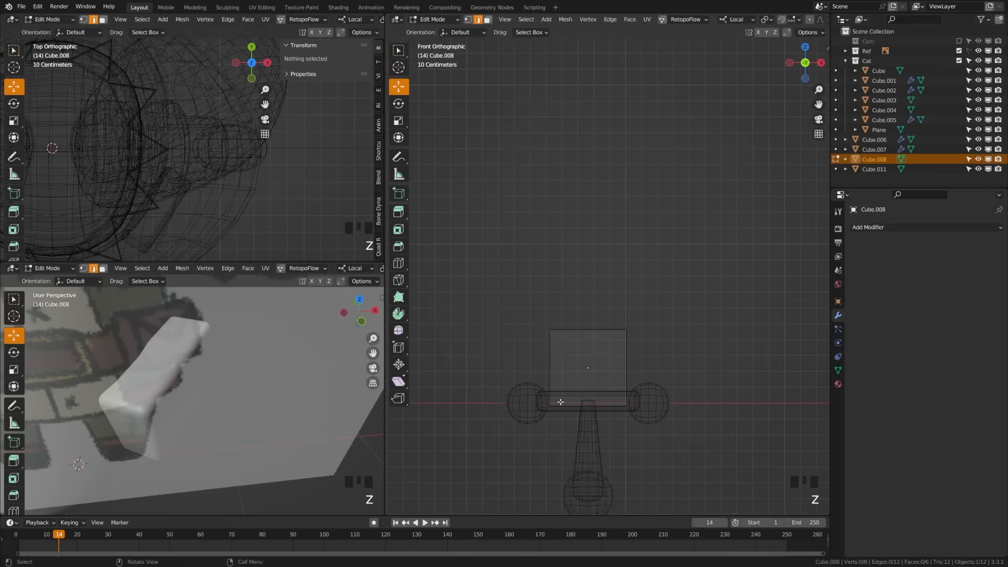
key(1)
drag(522, 314, 691, 340)
scroll(626, 341, down, 4)
shift+middle_drag(626, 342, 667, 427)
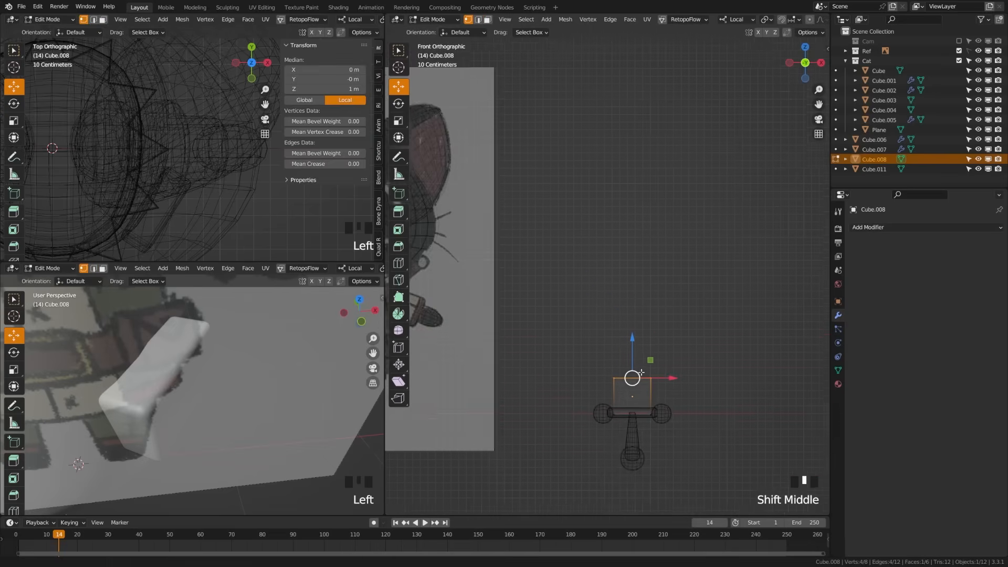
key(g)
key(z)
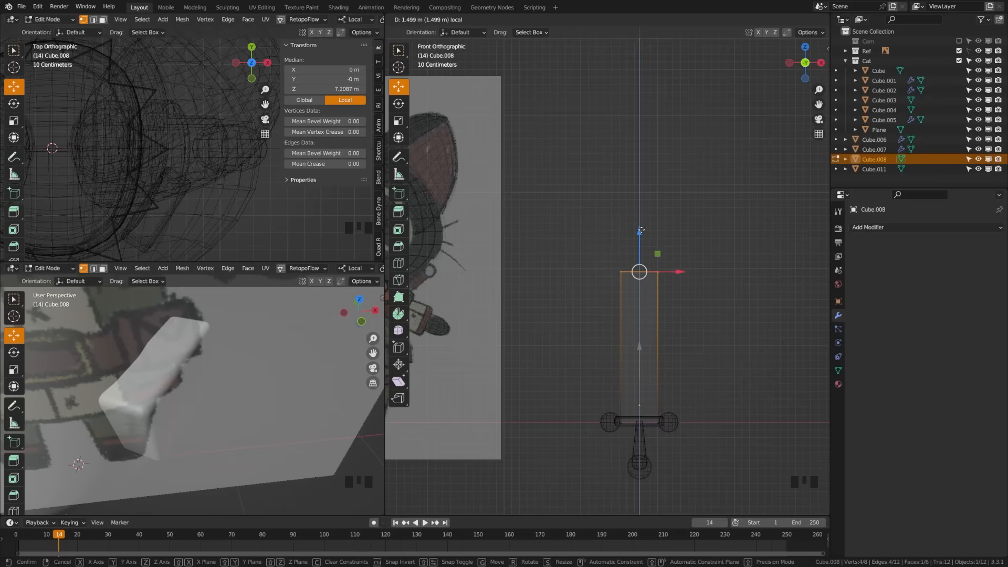
click(643, 227)
shift+middle_drag(680, 377, 658, 331)
drag(574, 367, 736, 411)
key(s)
key(x)
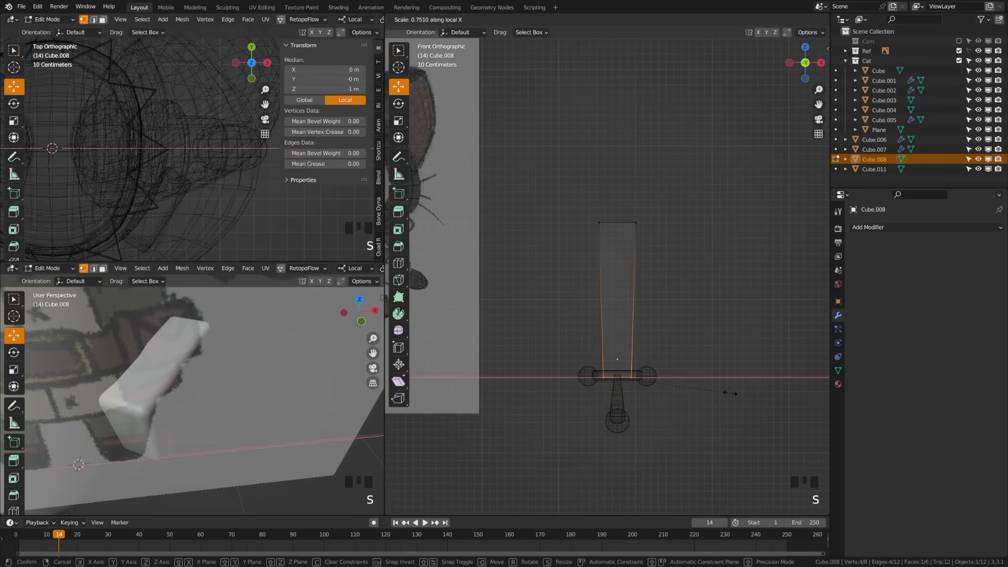
click(727, 393)
key(alt+a)
Add four evenly spaced edge loops across the length of the blade.
scroll(633, 323, up, 2)
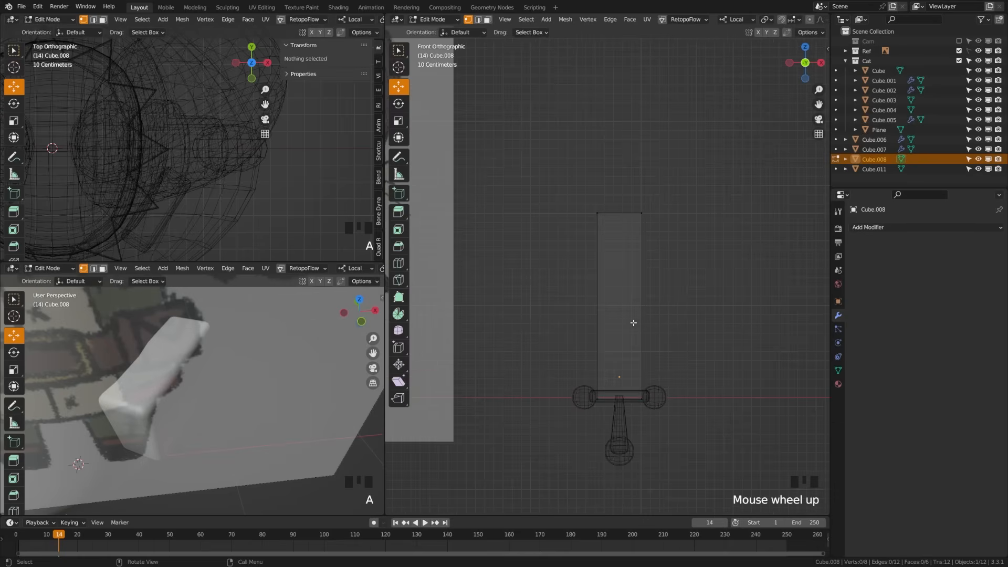
drag(574, 197, 698, 231)
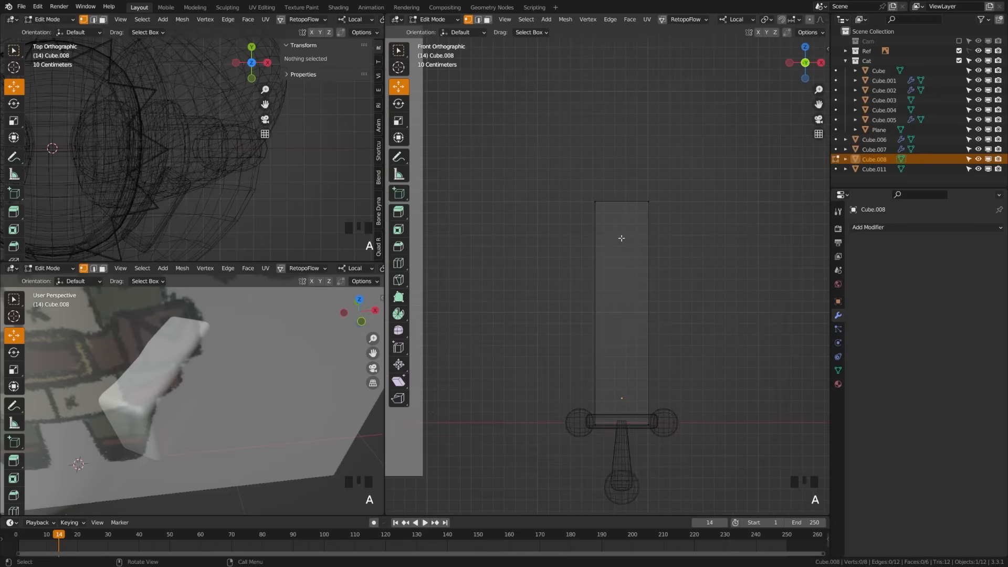
key(ctrl+r)
scroll(601, 247, up, 2)
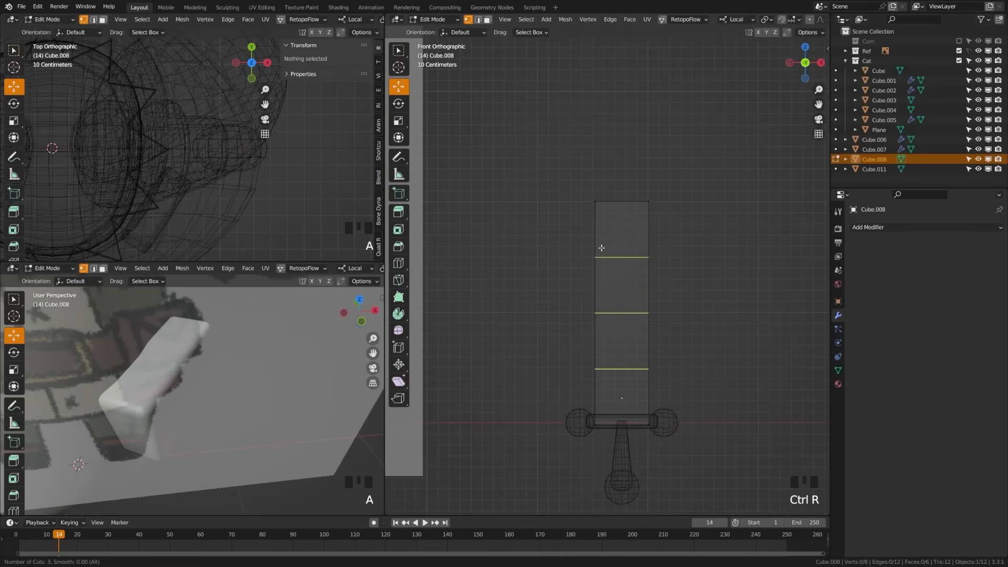
scroll(602, 248, up, 1)
click(602, 248)
right_click(601, 249)
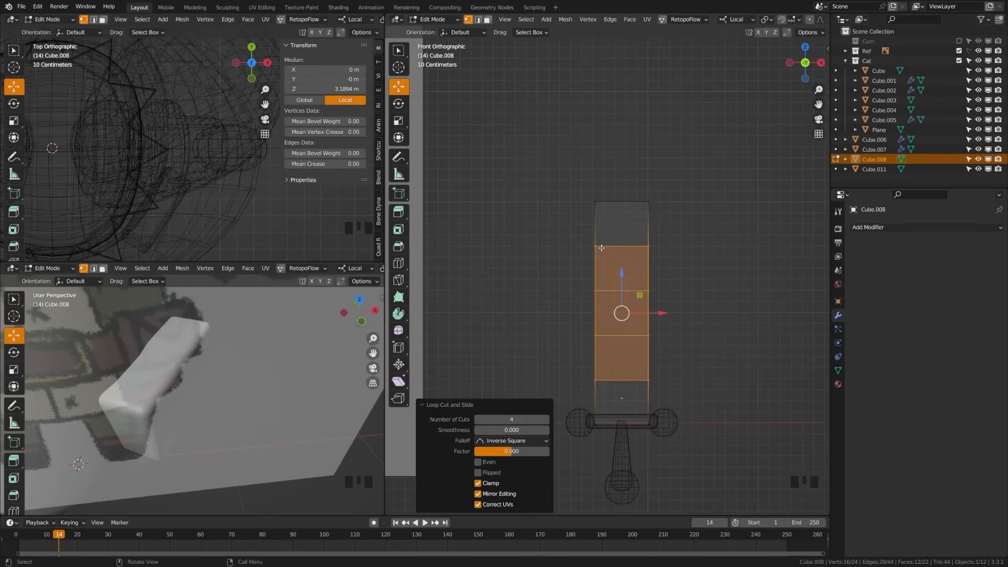
Merge the blade's uppermost vertices at their center to form a pointed tip.
key(a)
drag(578, 191, 693, 219)
key(space)
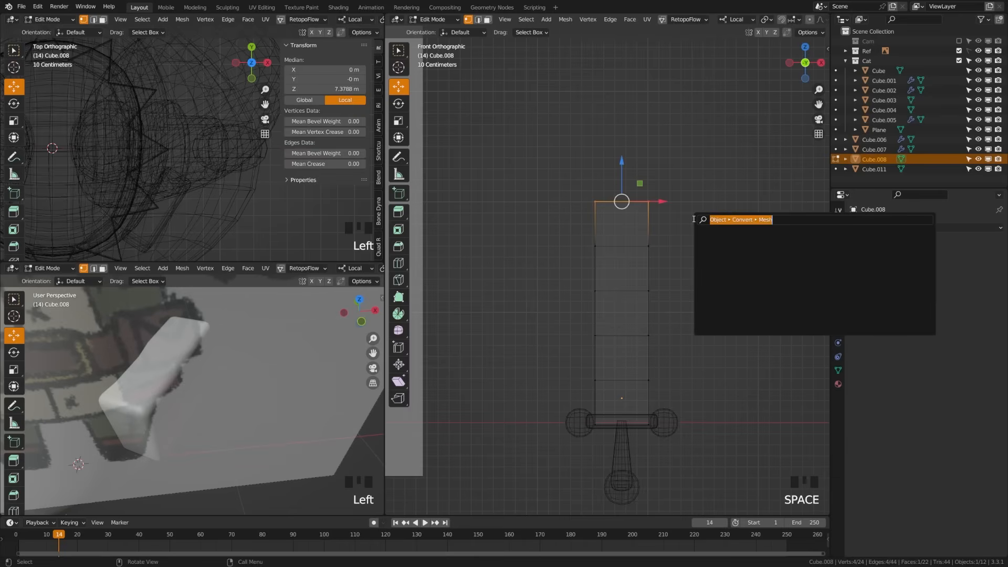
text(merge)
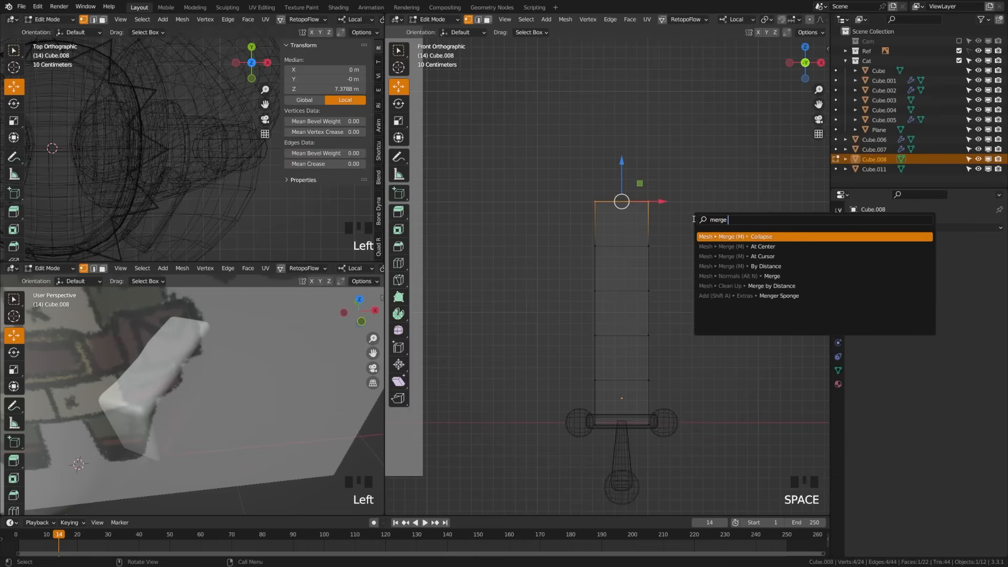
click(805, 247)
key(a)
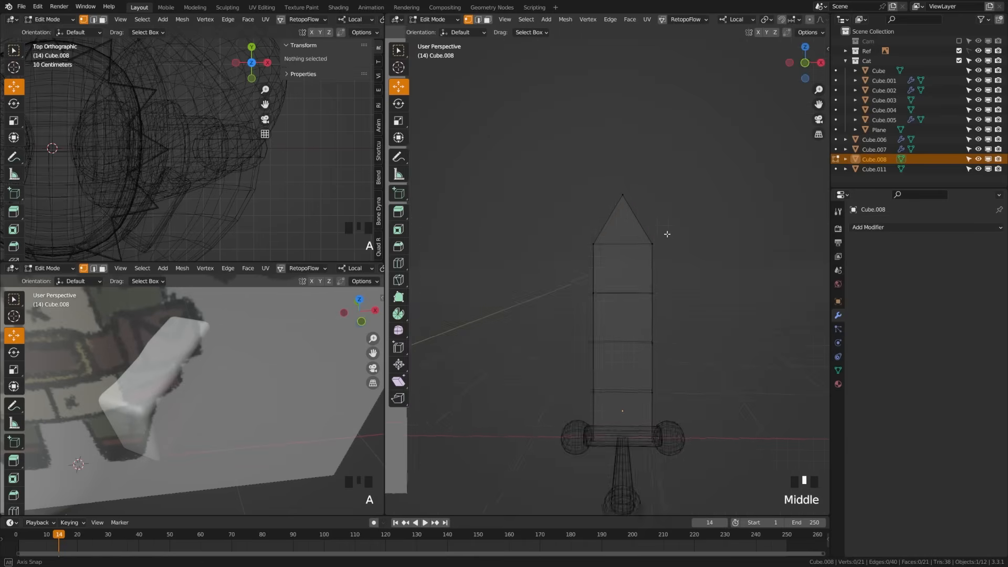
In front view, knife a straight vertical cut through the whole blade, from the tip down to its base.
middle_drag(599, 204, 608, 235)
key(KP_1)
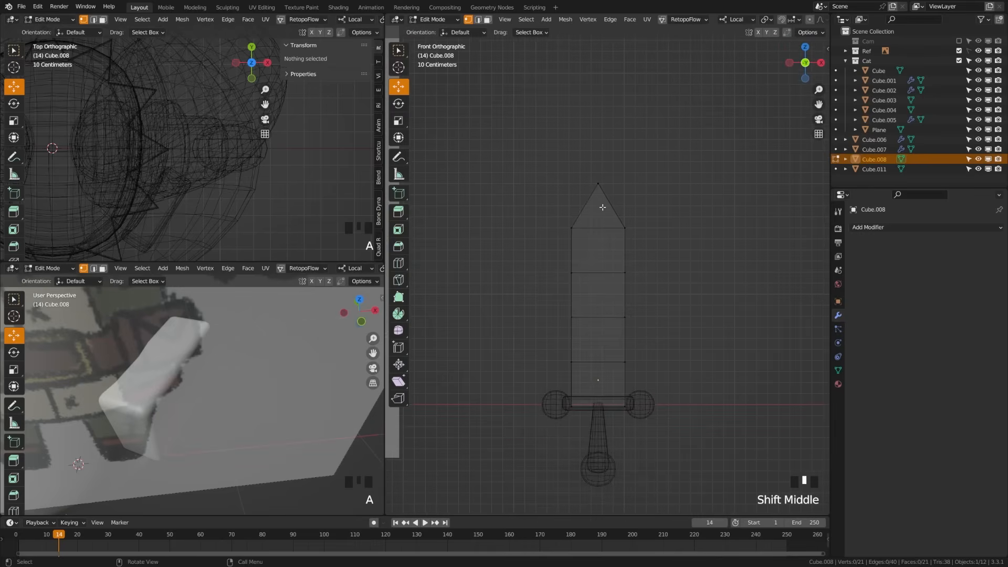
key(k)
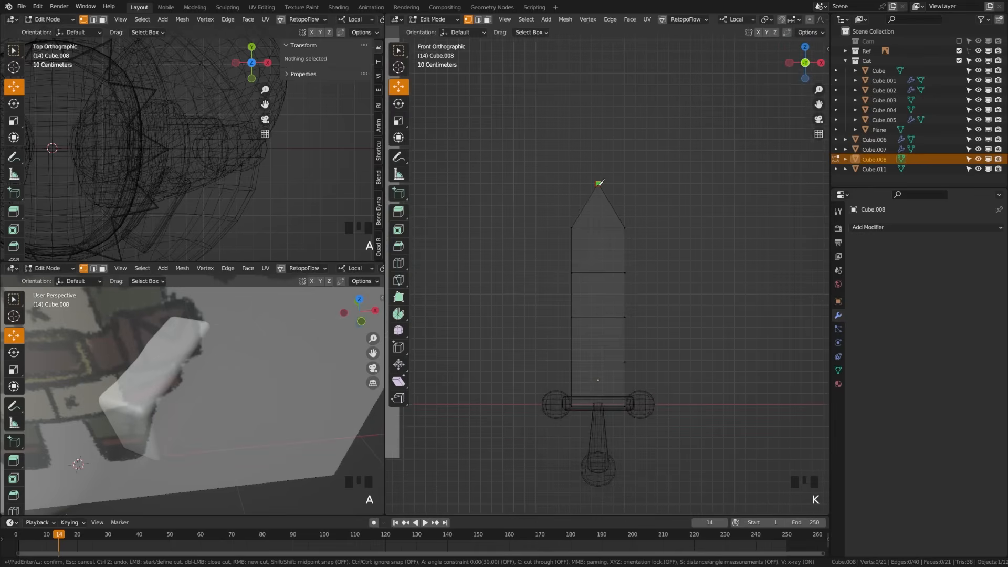
key(a)
key(c)
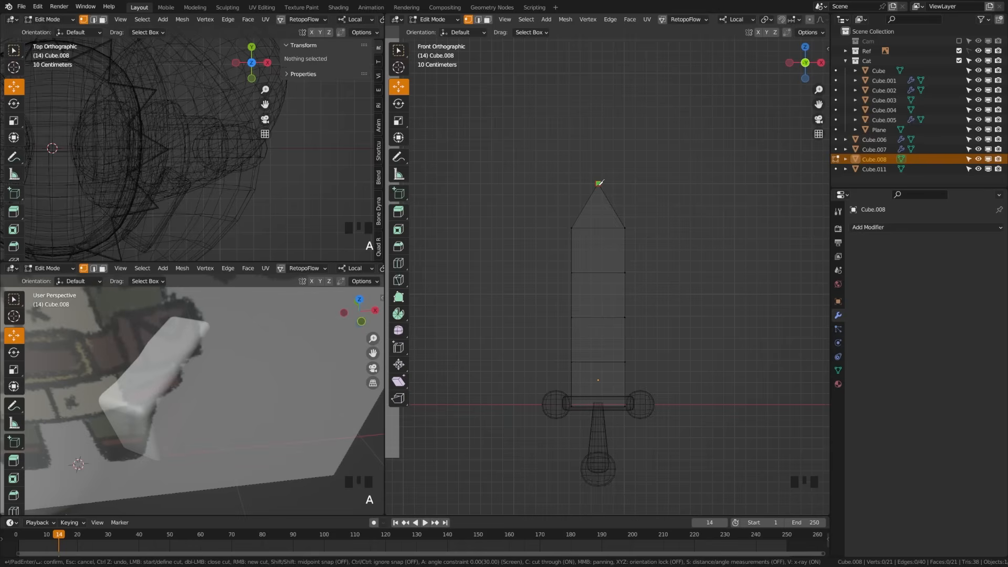
click(599, 183)
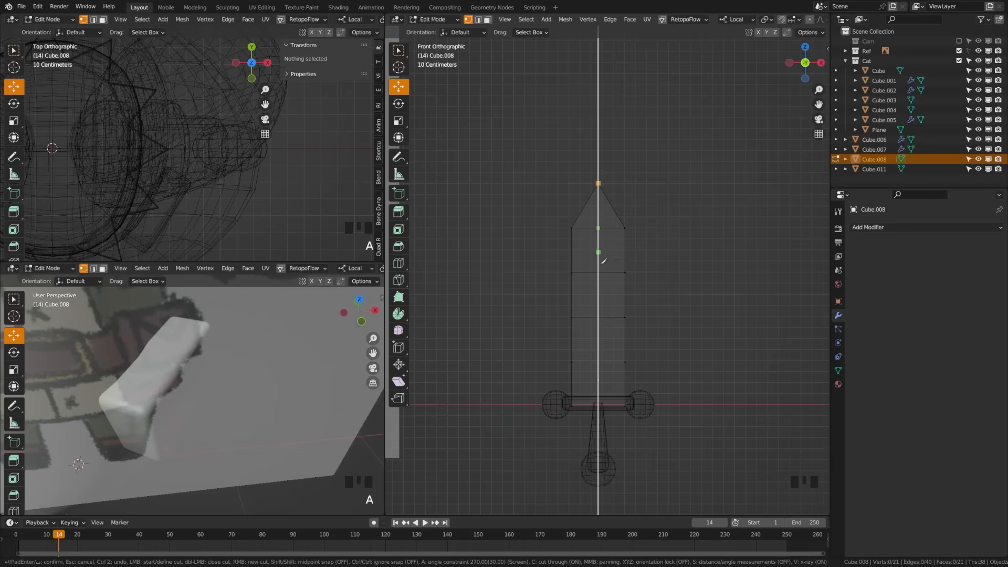
click(603, 410)
key(Return)
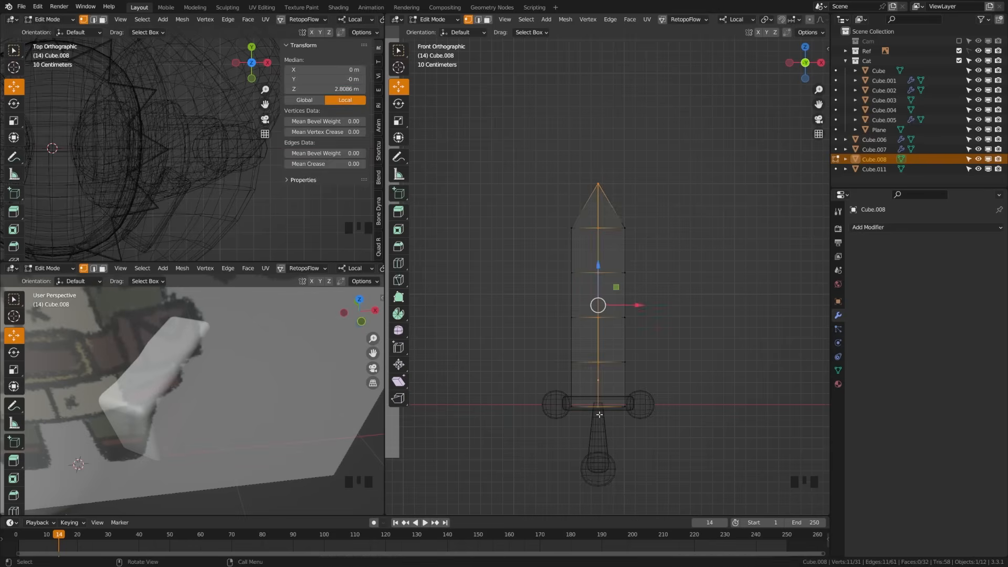
key(alt+a)
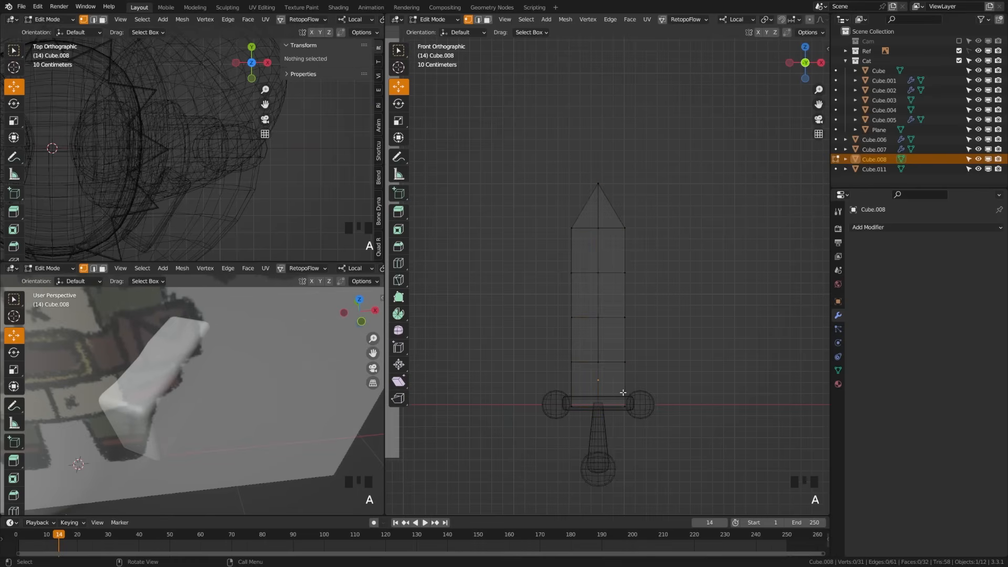
Bevel the blade's central vertical edge loop with a width of 0.126 m and 2 segments.
key(z)
click(632, 383)
scroll(633, 384, up, 4)
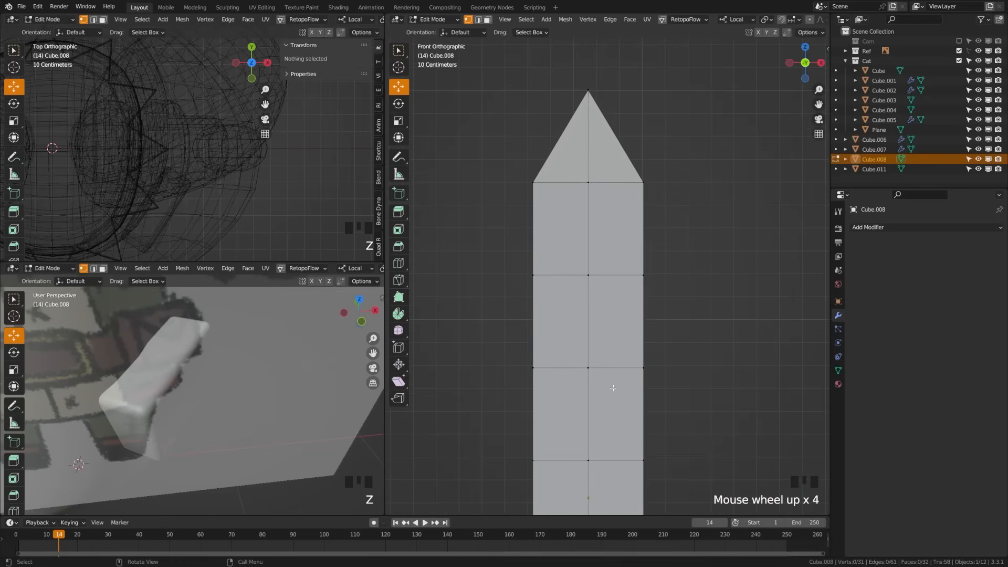
middle_drag(614, 388, 530, 333)
key(2)
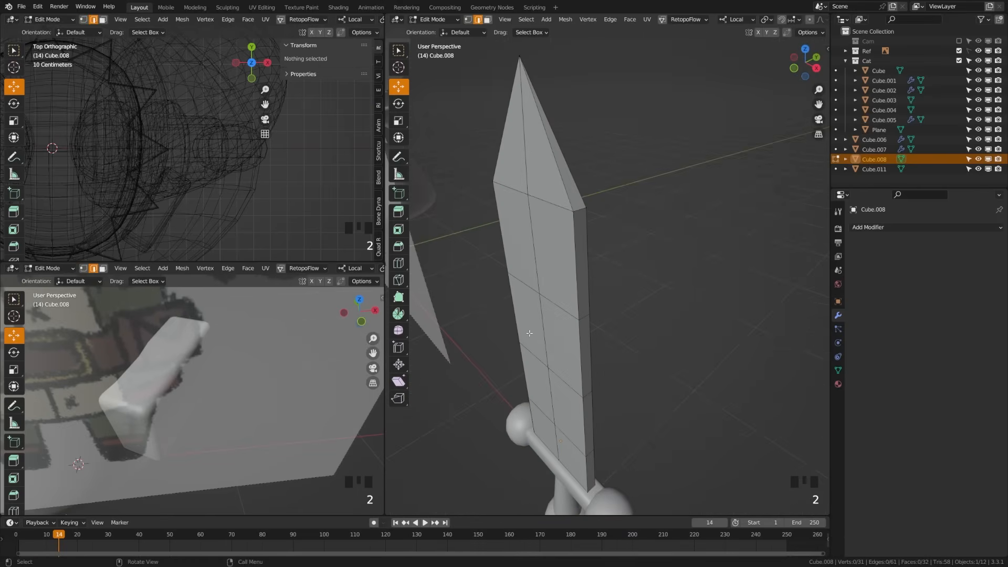
alt+shift+click(536, 277)
mouse_move(681, 315)
middle_down()
mouse_move(637, 317)
mouse_move(633, 305)
mouse_move(684, 328)
middle_up()
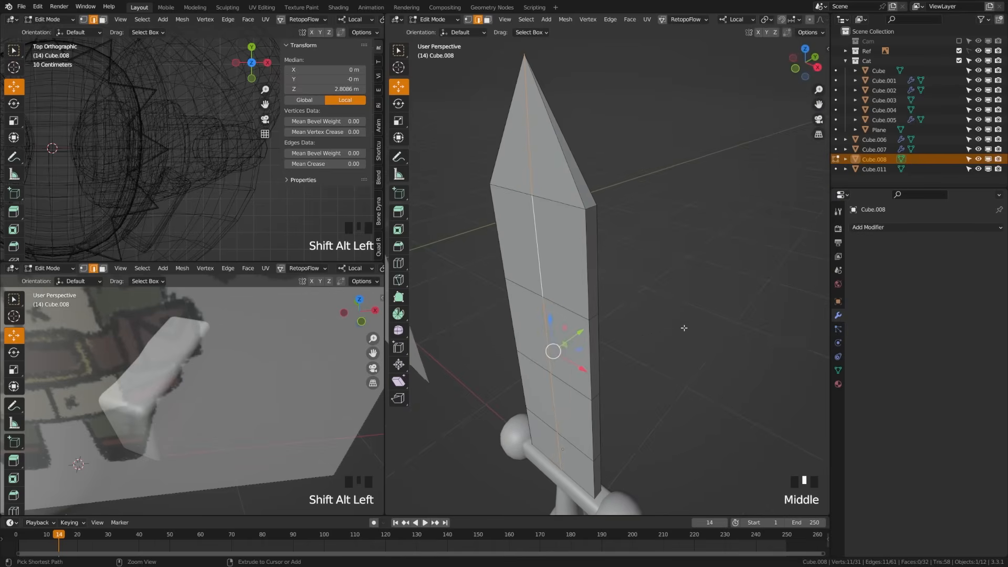
key(ctrl+b)
click(694, 330)
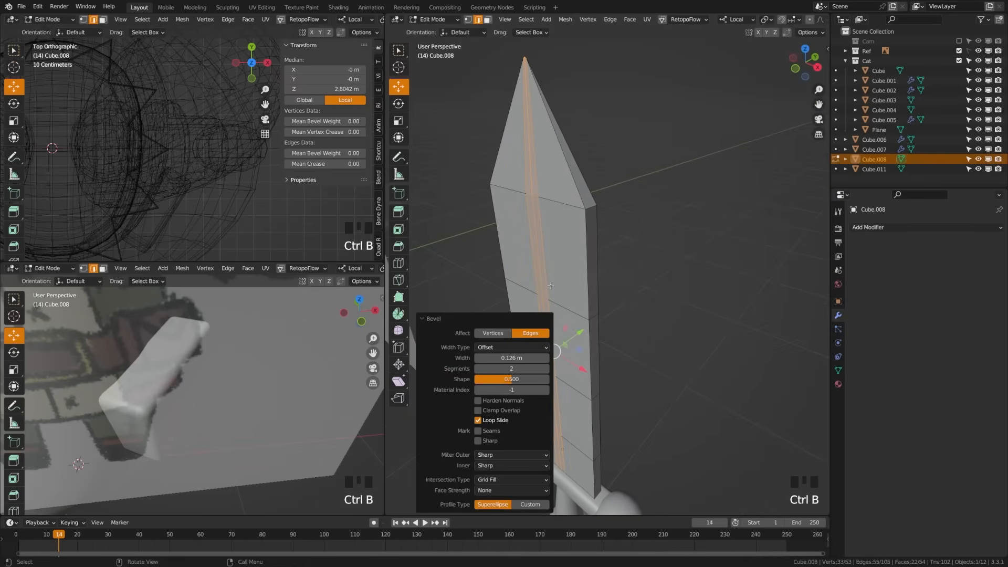
click(694, 330)
Narrow the middle edge loop of the beveled strip along local Y to sink a central groove into the blade.
alt+shift+click(551, 315)
middle_drag(552, 315, 782, 317)
key(s)
key(y)
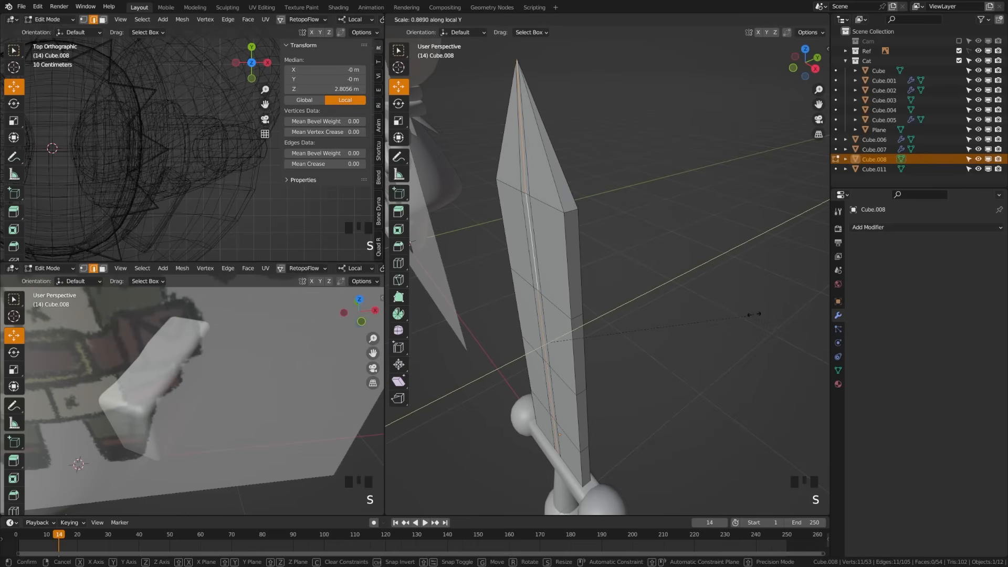
click(680, 320)
middle_drag(679, 321, 644, 354)
key(alt+a)
scroll(631, 313, down, 2)
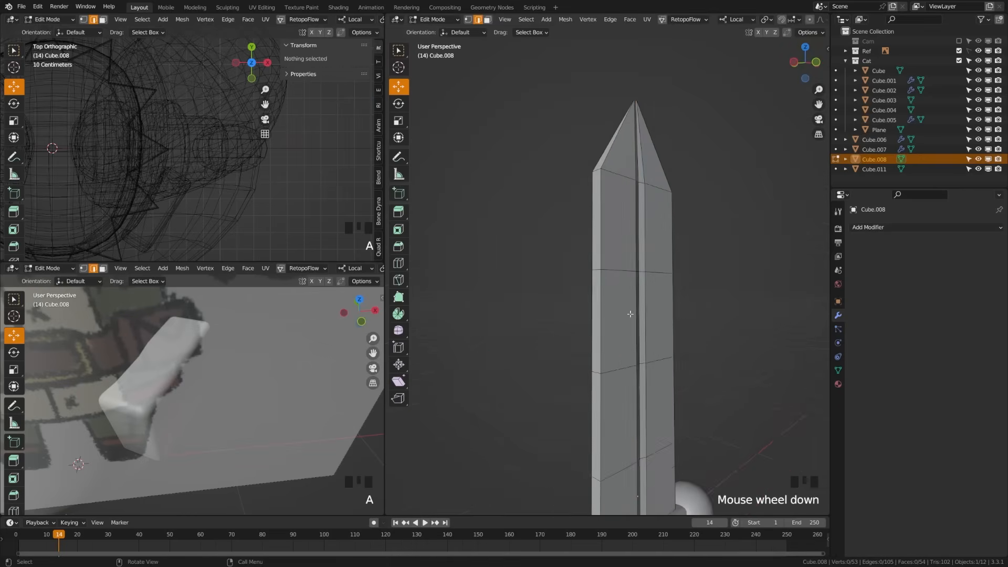
key(Tab)
key(alt+a)
Taper the blade toward the guard by scaling its base vertices to 0.743 along X with smooth proportional editing, size about 2.14.
key(KP_1)
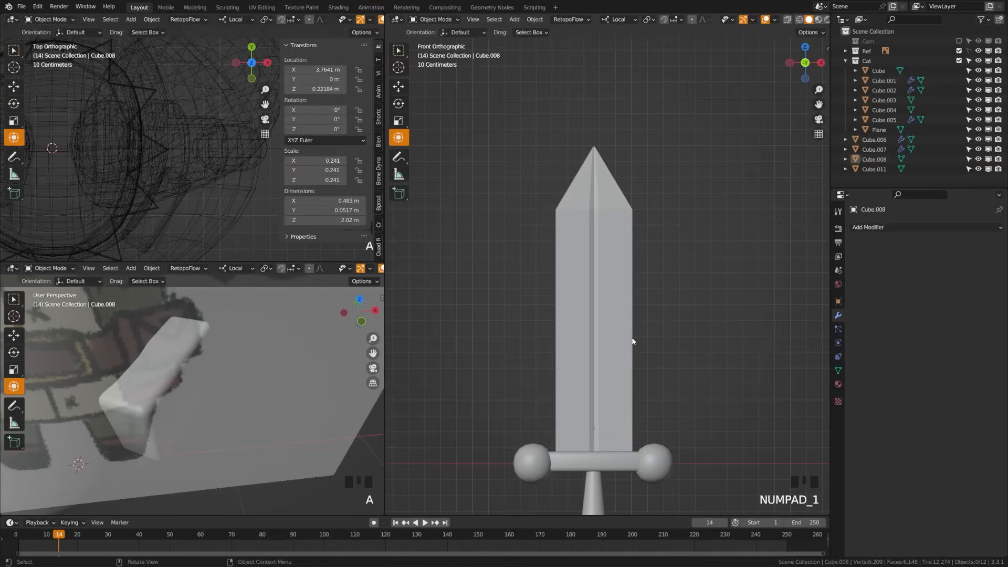
scroll(633, 341, down, 2)
shift+middle_drag(590, 403, 589, 360)
click(569, 361)
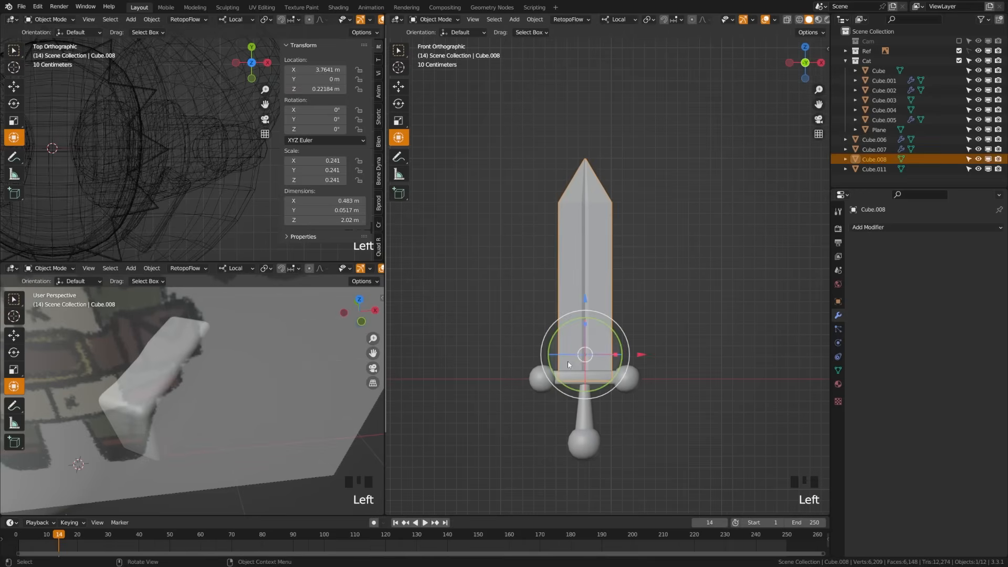
key(Tab)
key(z)
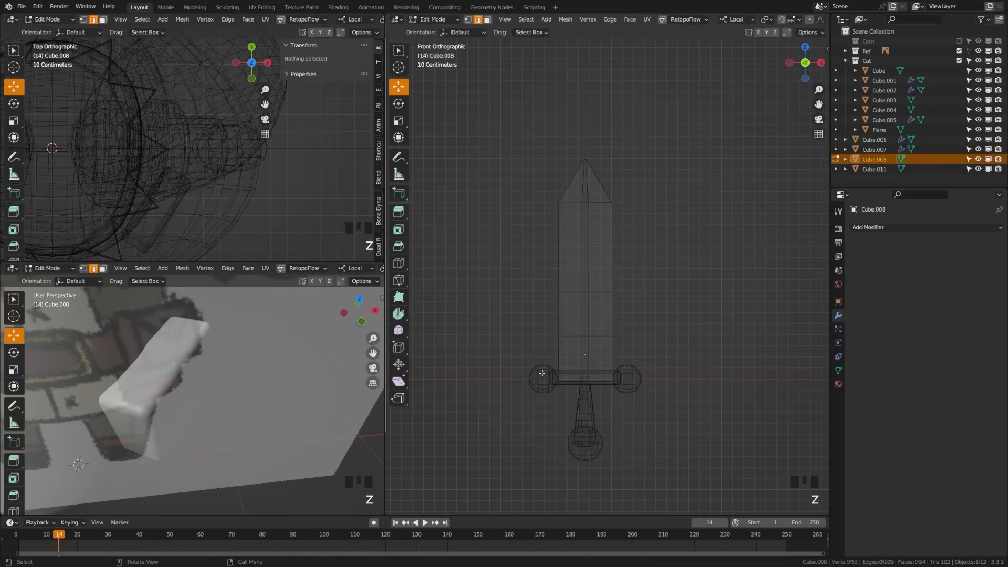
key(1)
drag(542, 374, 688, 400)
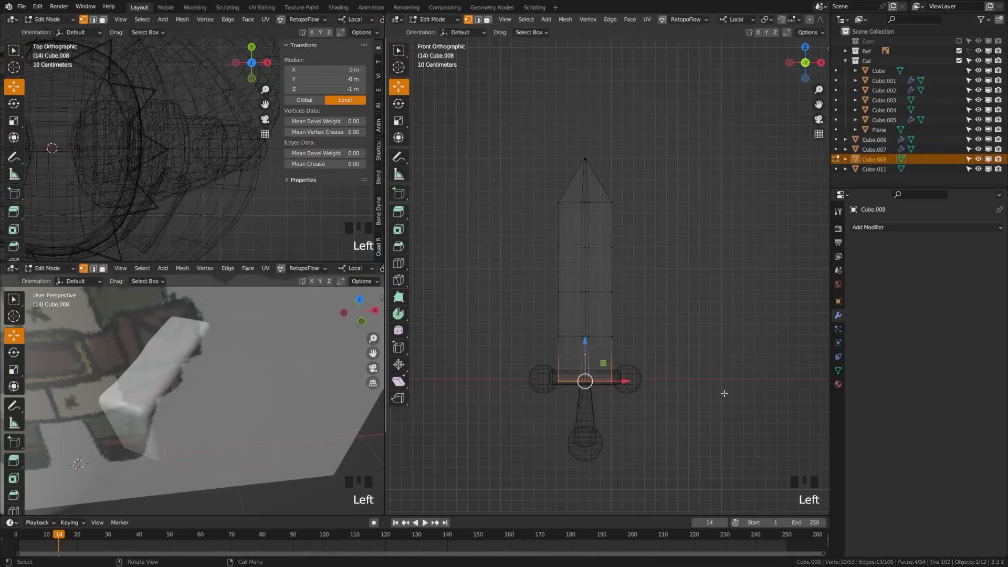
middle_drag(769, 20, 605, 46)
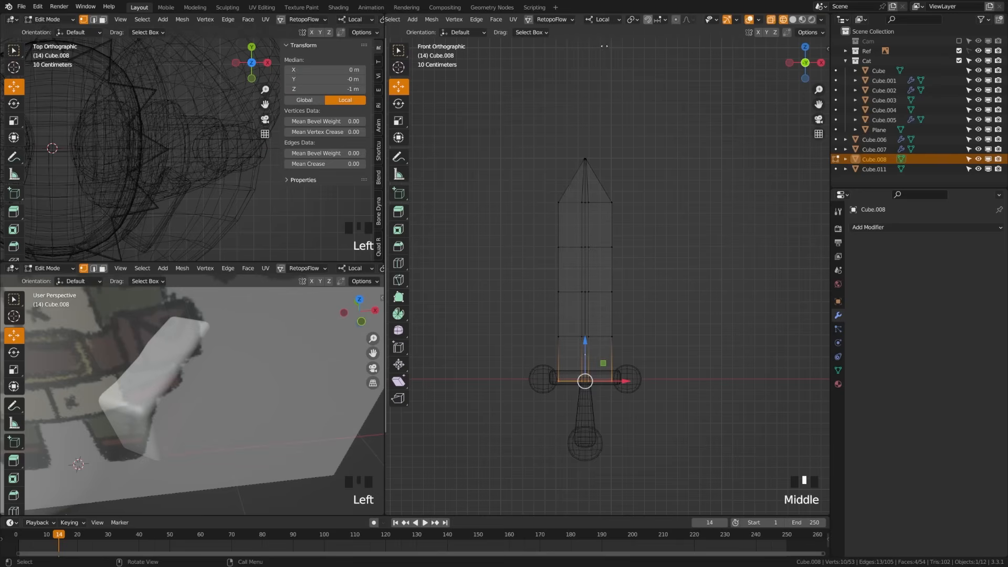
click(676, 20)
key(s)
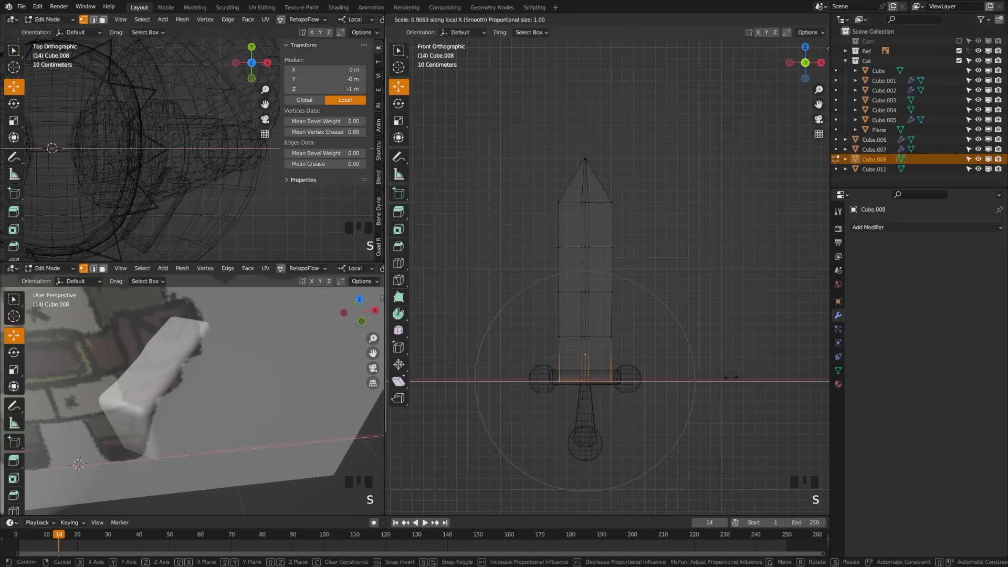
scroll(720, 375, down, 5)
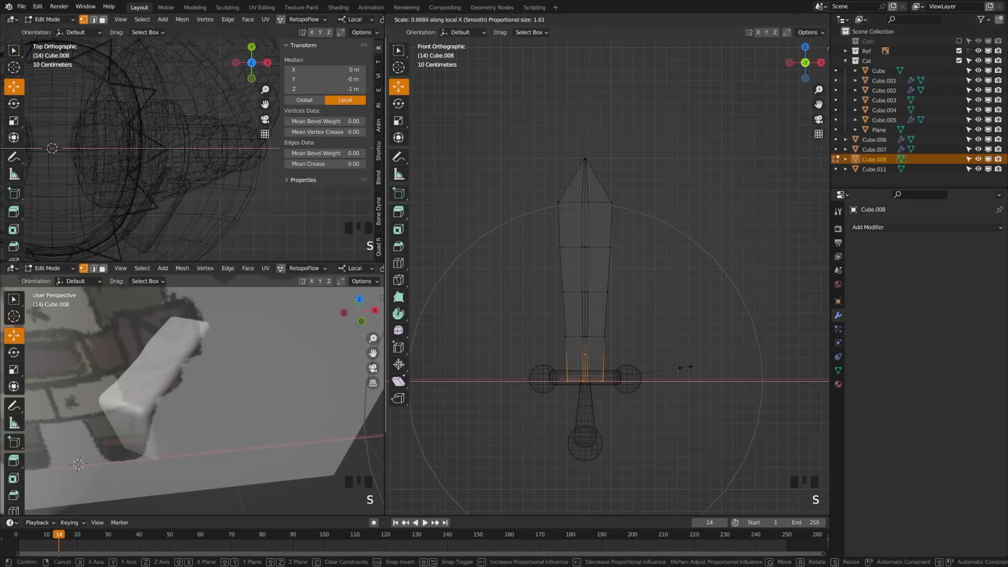
scroll(686, 367, down, 3)
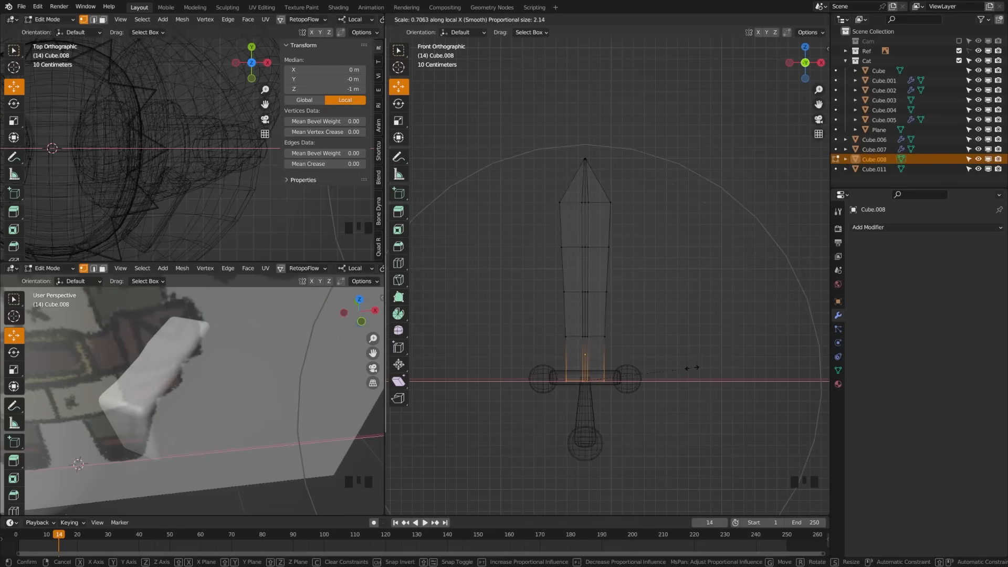
click(699, 362)
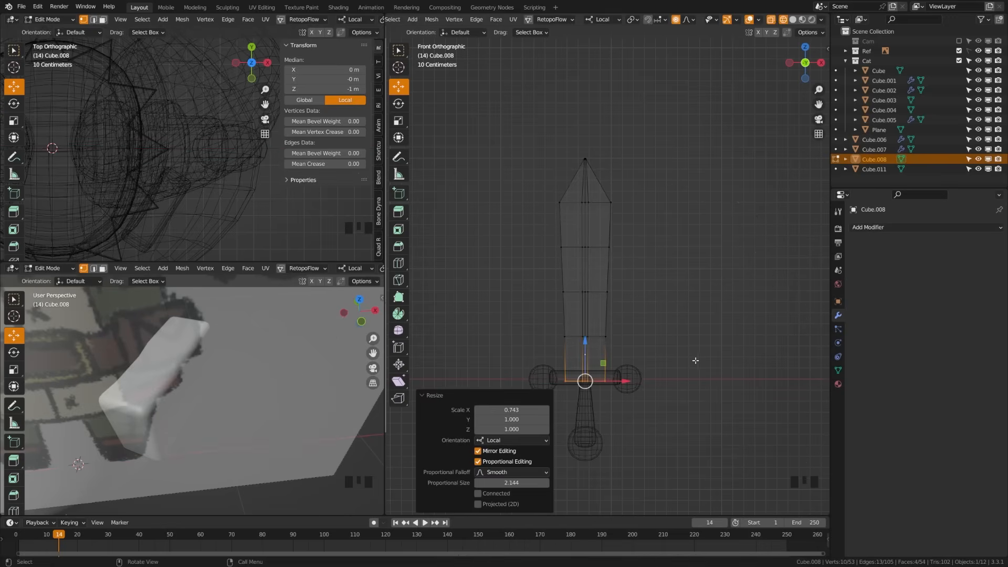
click(688, 350)
key(Tab)
click(657, 365)
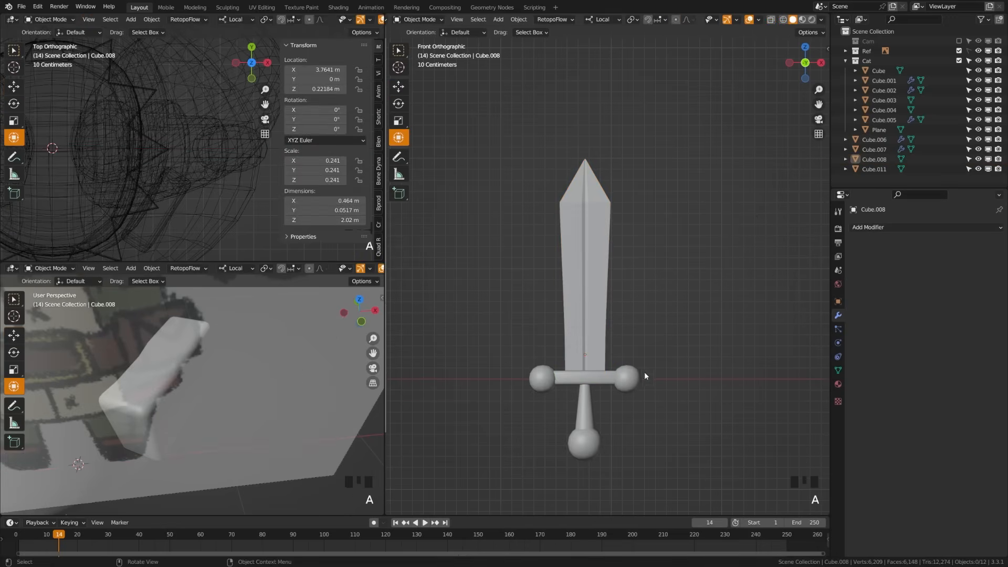
Join the blade with the guard and handle into one sword object and save the file.
middle_drag(645, 372, 600, 386)
click(575, 336)
shift+click(579, 389)
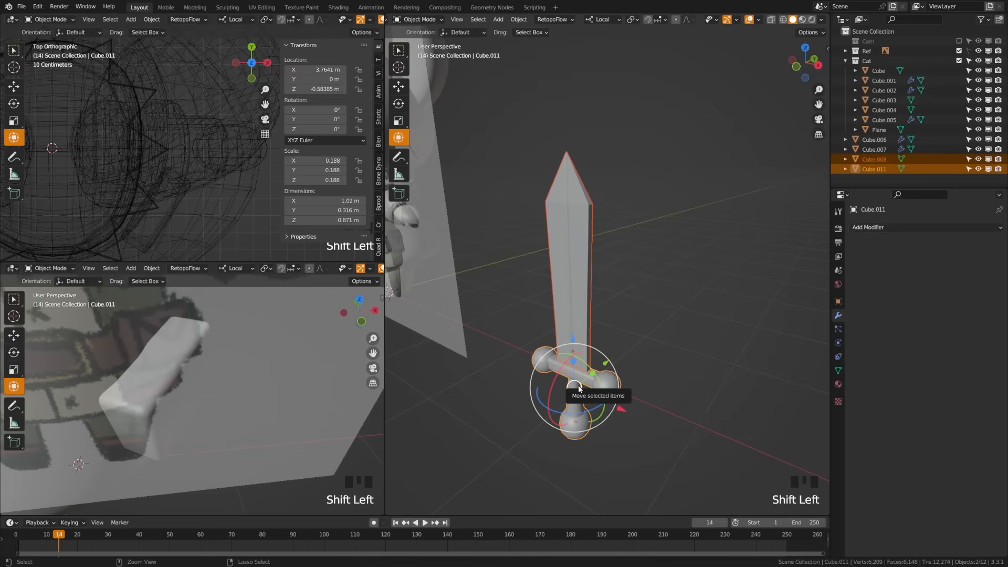
key(ctrl+j)
key(alt+a)
key(ctrl+s)
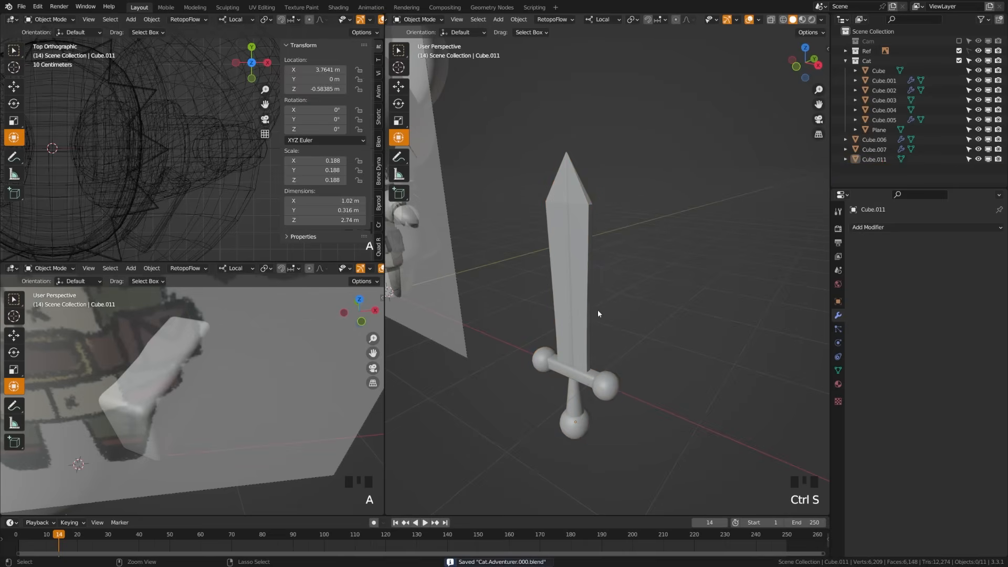
In front view, rotate the sword about -123° and move it about -2.74 m in X and 2.56 m in Z onto the cat.
middle_drag(597, 310, 695, 383)
scroll(608, 408, down, 2)
key(KP_1)
scroll(607, 408, down, 2)
click(710, 405)
key(r)
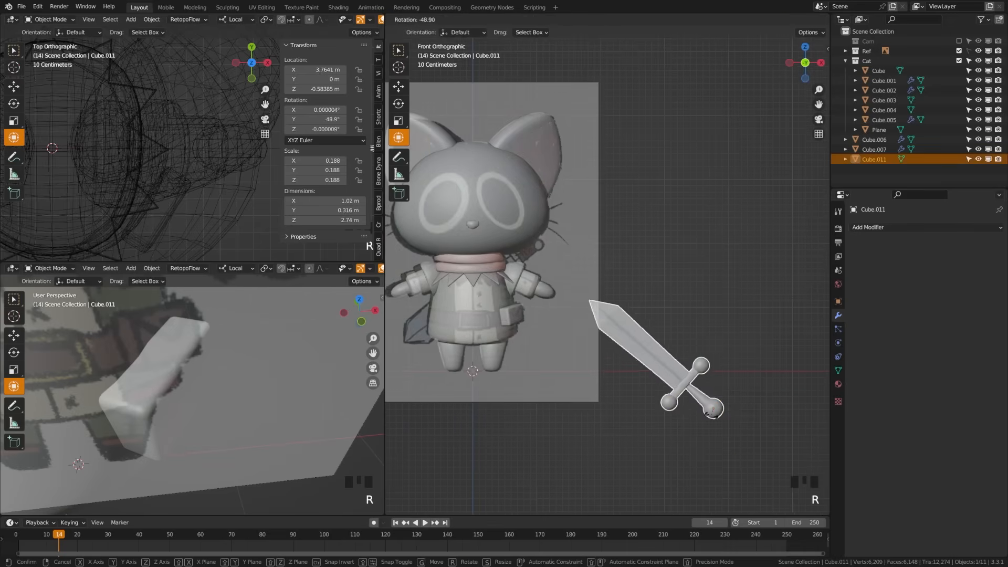
click(710, 404)
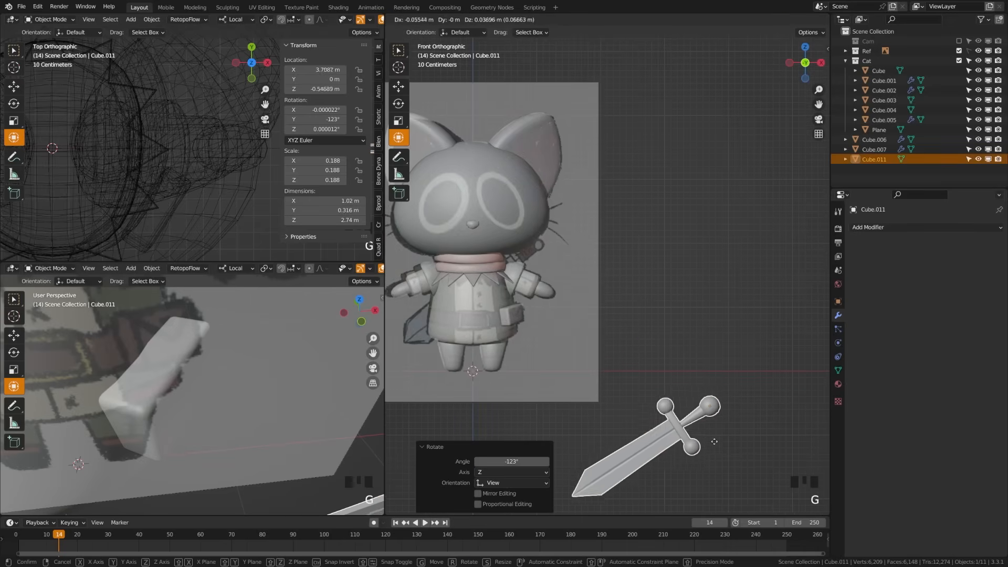
key(g)
click(552, 289)
Fine-tune the sword's size, position and angle against the reference, including a scale of about 0.886 and a rotation of about -4°.
key(s)
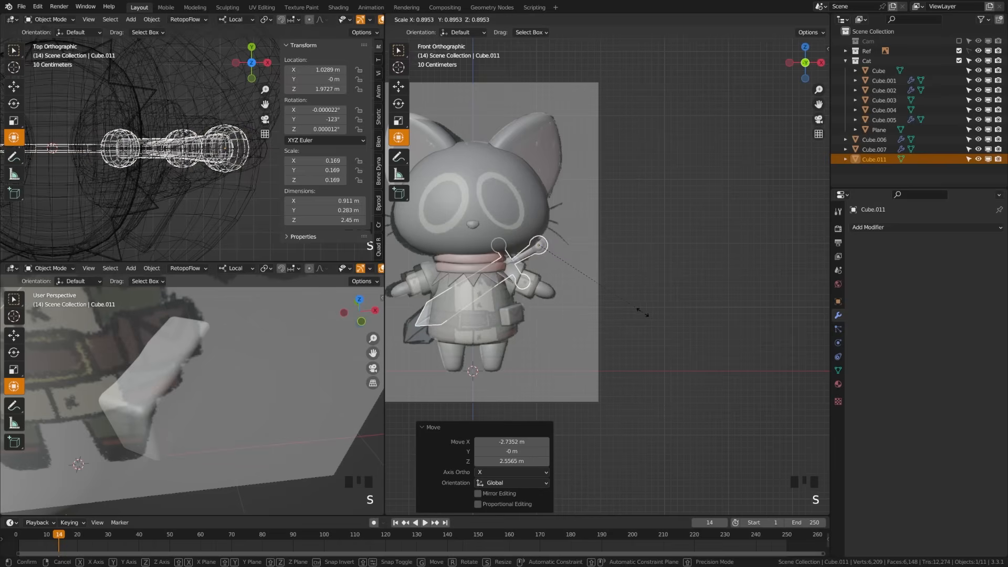
click(628, 323)
key(r)
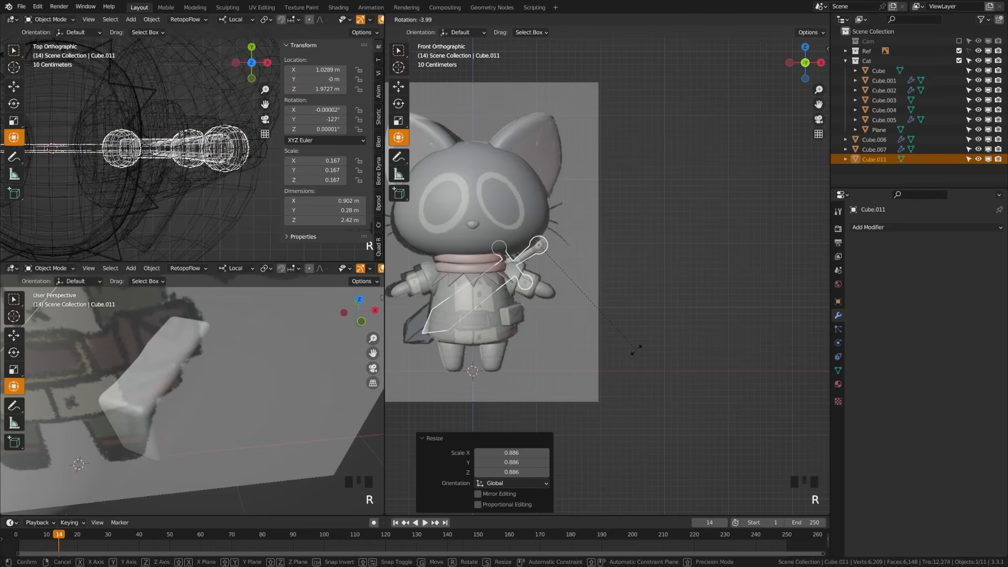
click(637, 351)
key(s)
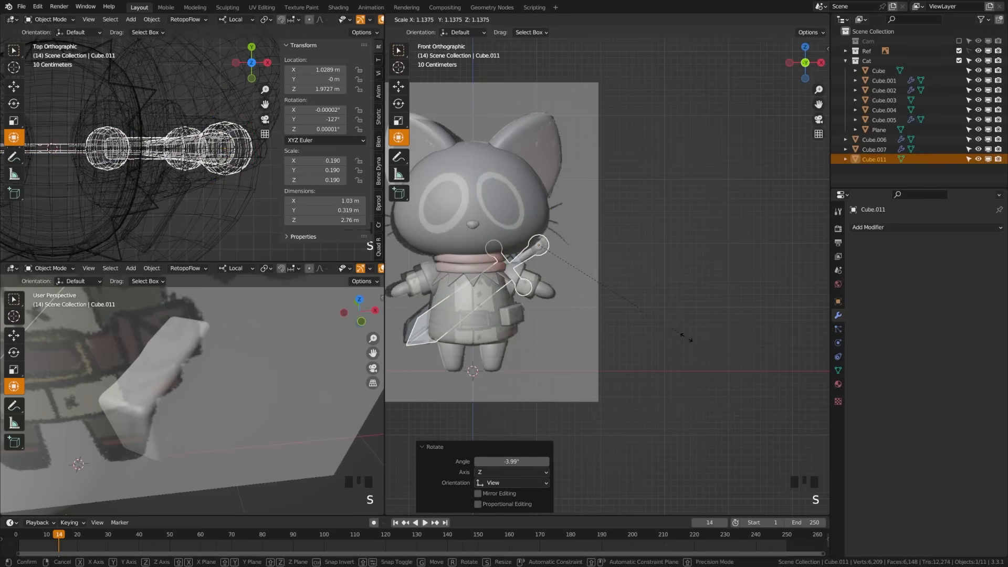
click(675, 341)
key(g)
click(680, 336)
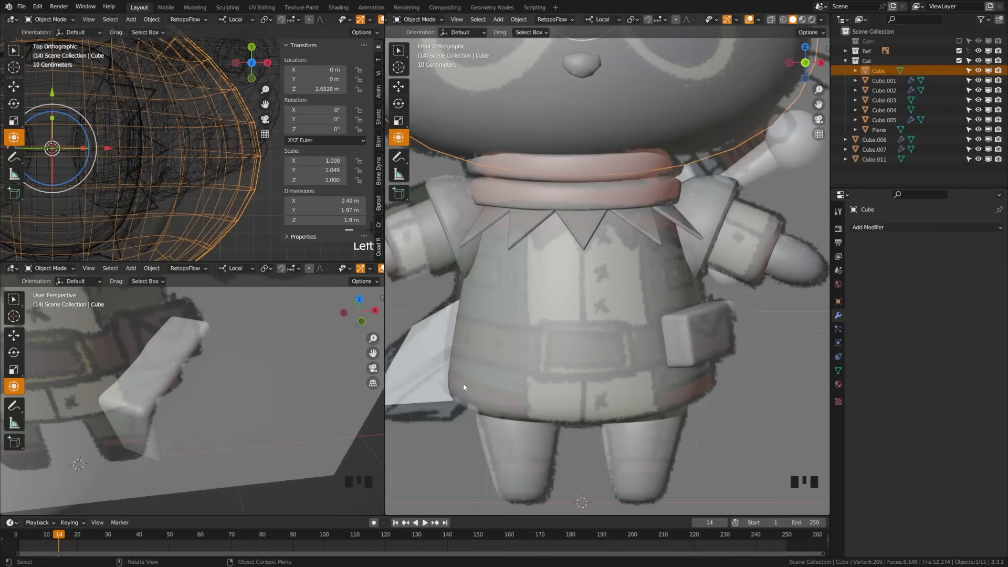
Edge-slide the coat's horizontal loop near the reference belt's lower edge by a factor of about -0.115.
click(538, 372)
key(Tab)
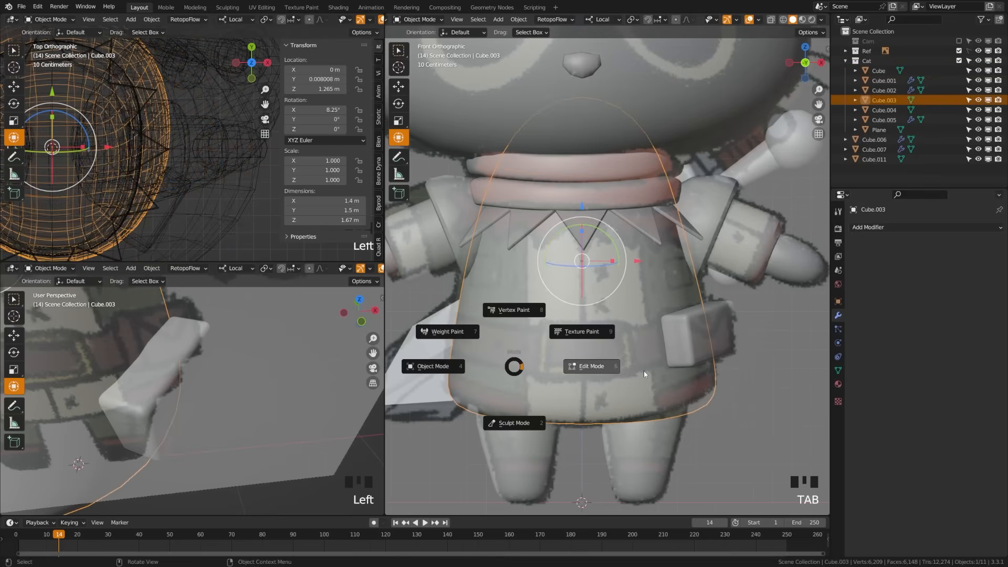
shift+middle_drag(500, 368, 476, 376)
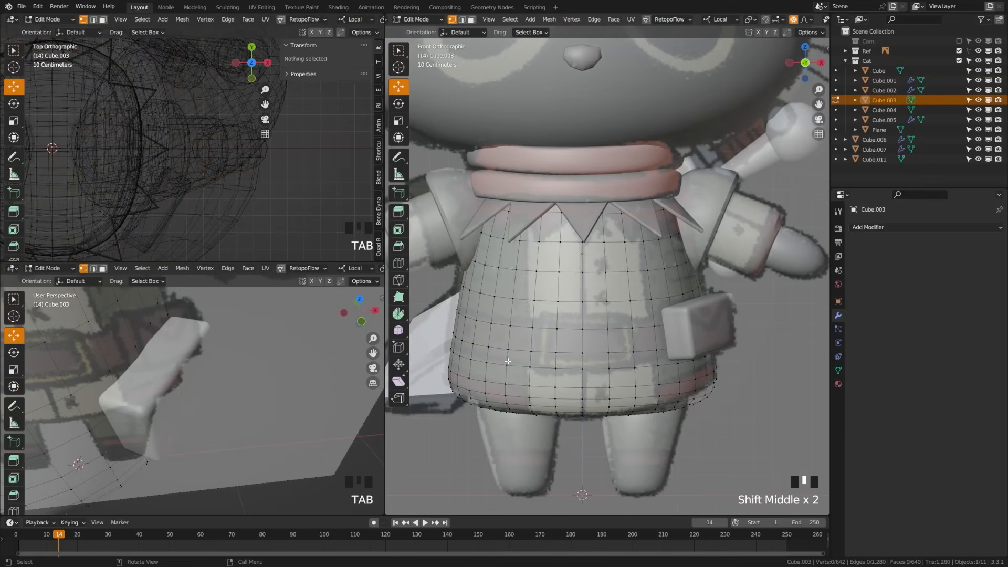
key(2)
scroll(473, 384, up, 2)
alt+shift+click(471, 385)
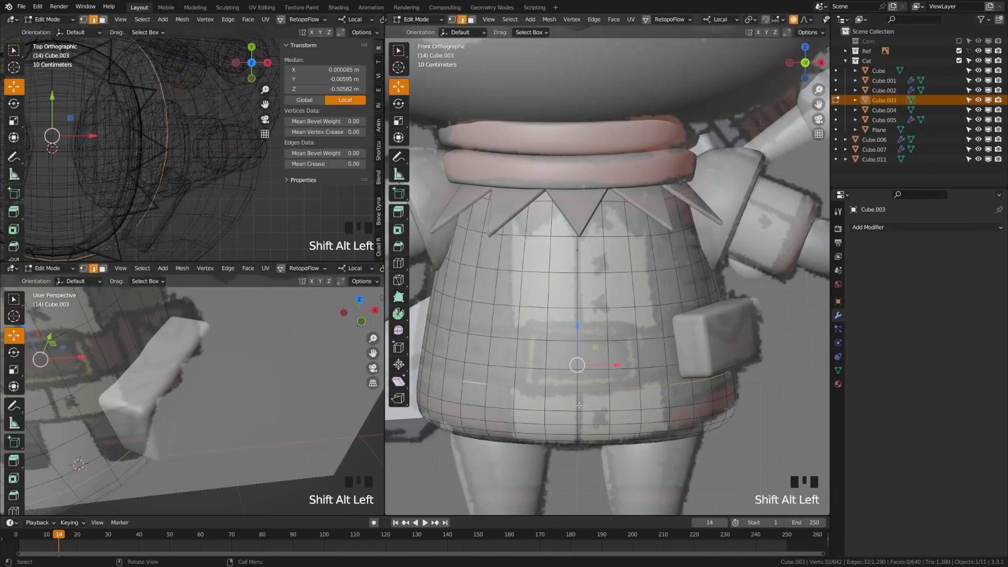
key(g)
key(g)
click(580, 403)
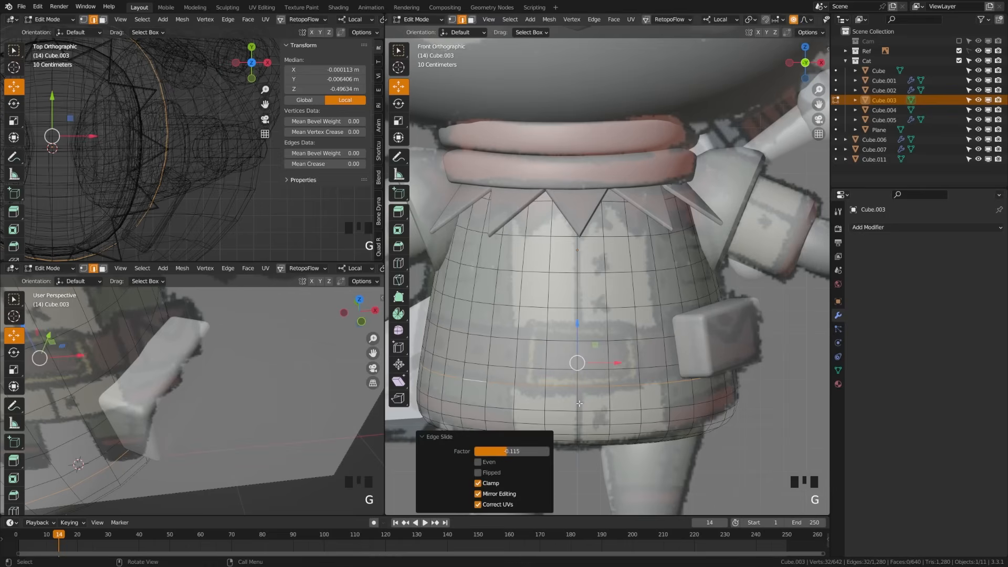
Edge-slide the coat's next two loops above, raising the upper one to the reference belt's top edge.
alt+shift+click(577, 389)
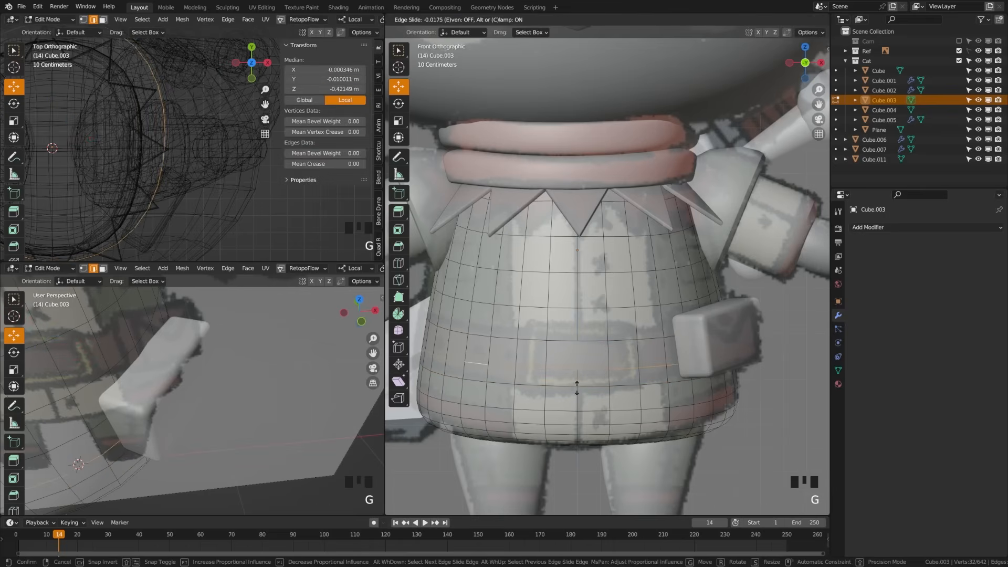
key(a)
key(a)
alt+shift+click(485, 335)
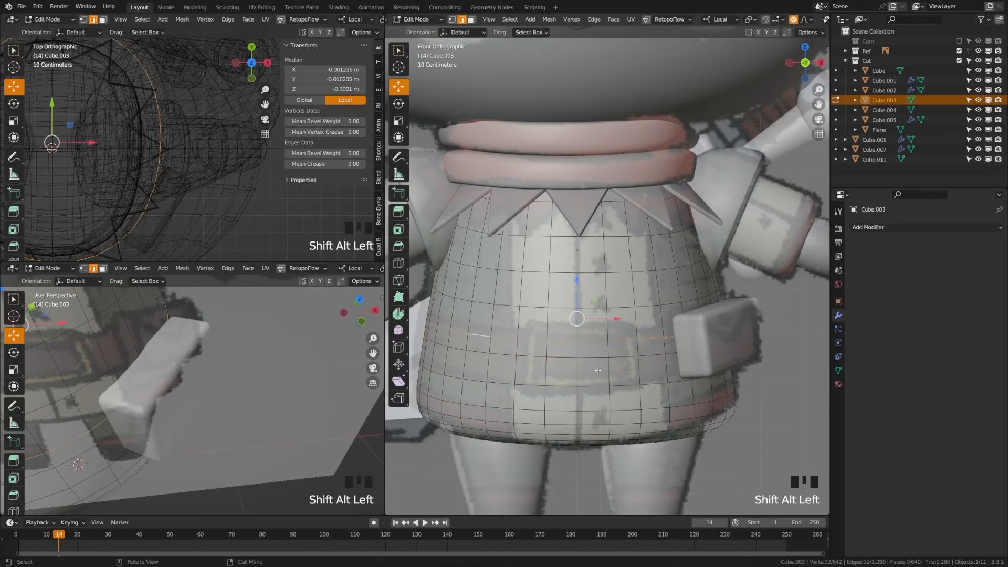
key(g)
key(g)
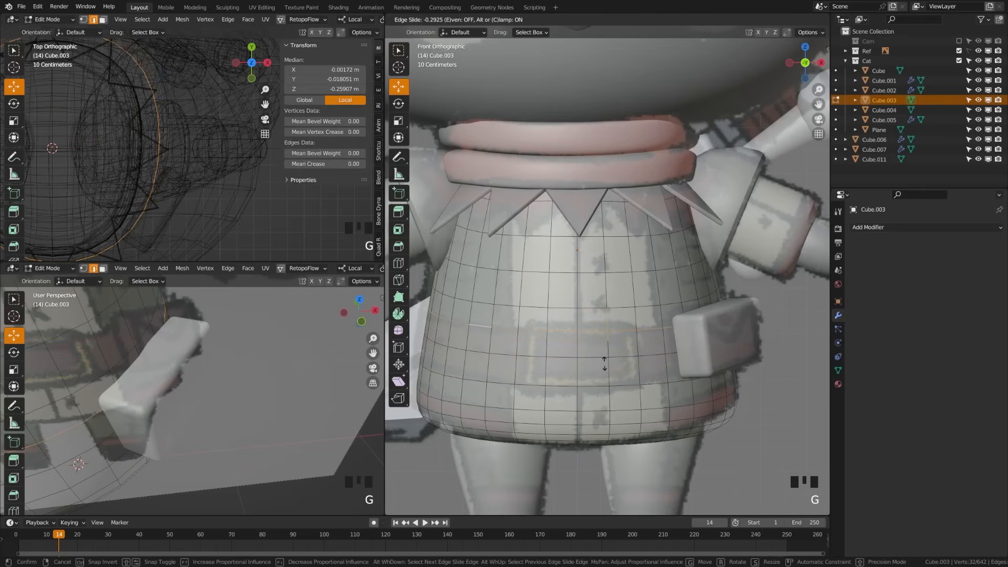
click(604, 363)
key(a)
key(a)
Duplicate the coat's two face loops covering the belt area in place and separate the copy into its own object.
key(3)
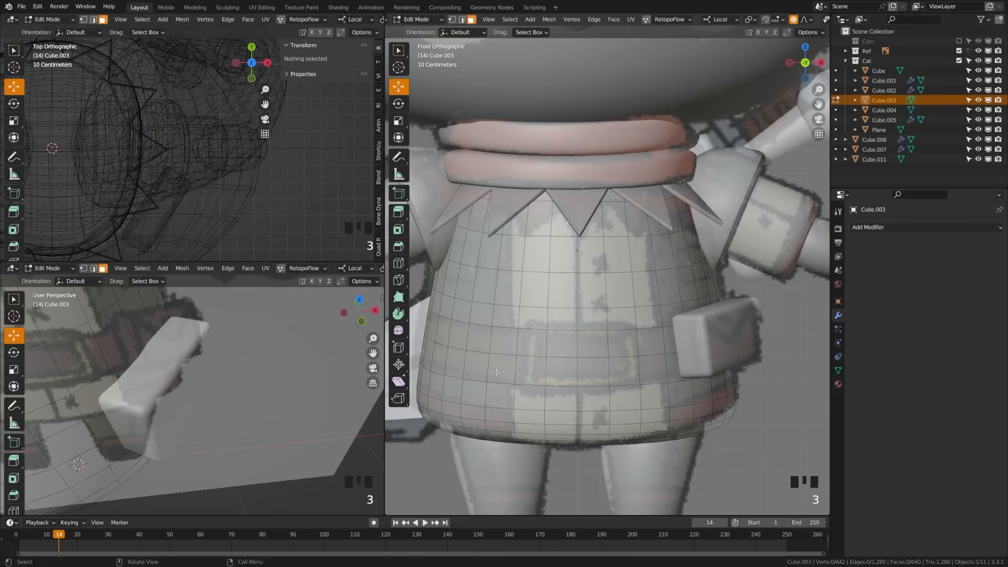
alt+shift+click(495, 348)
alt+shift+click(501, 367)
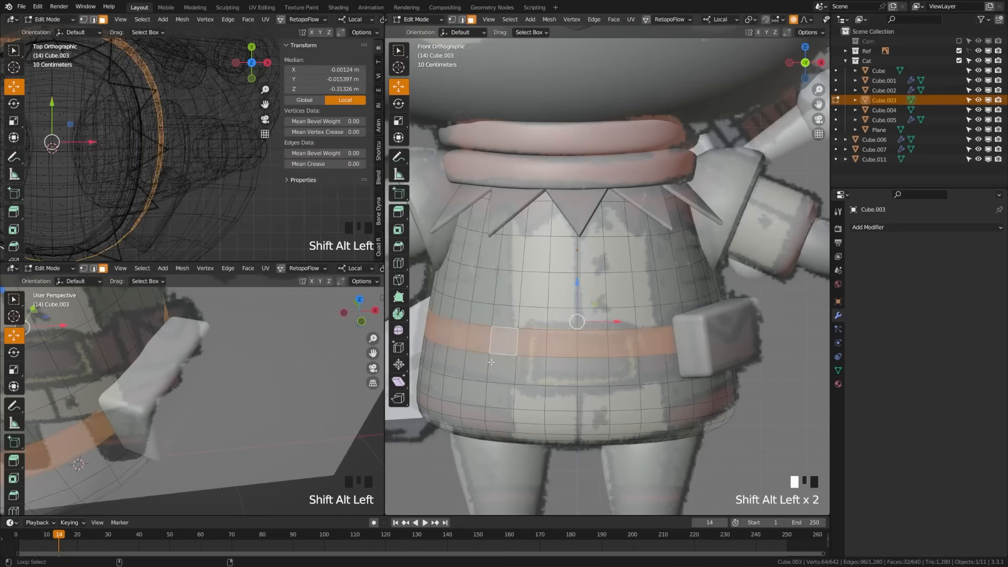
key(shift+d)
right_click(504, 368)
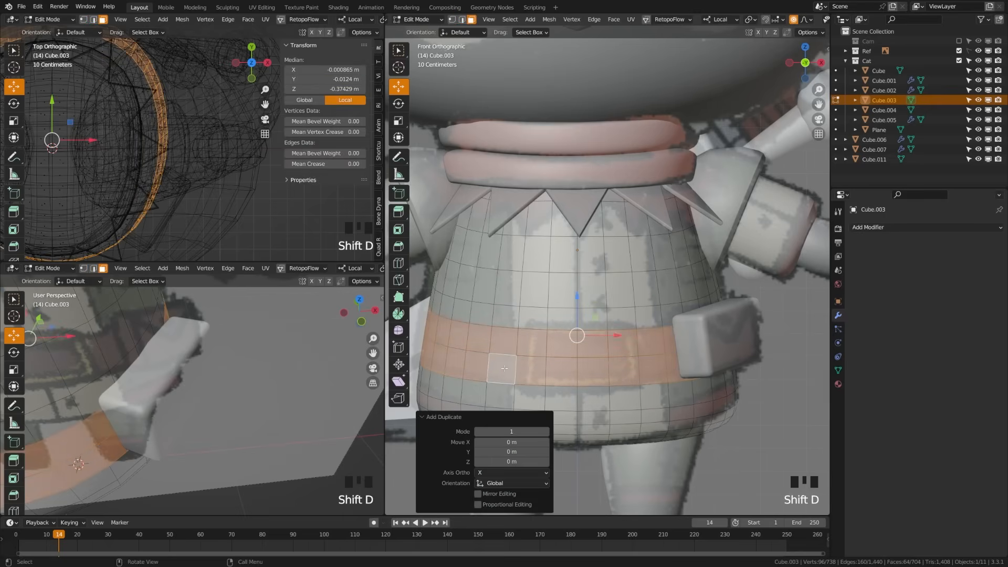
key(p)
click(504, 368)
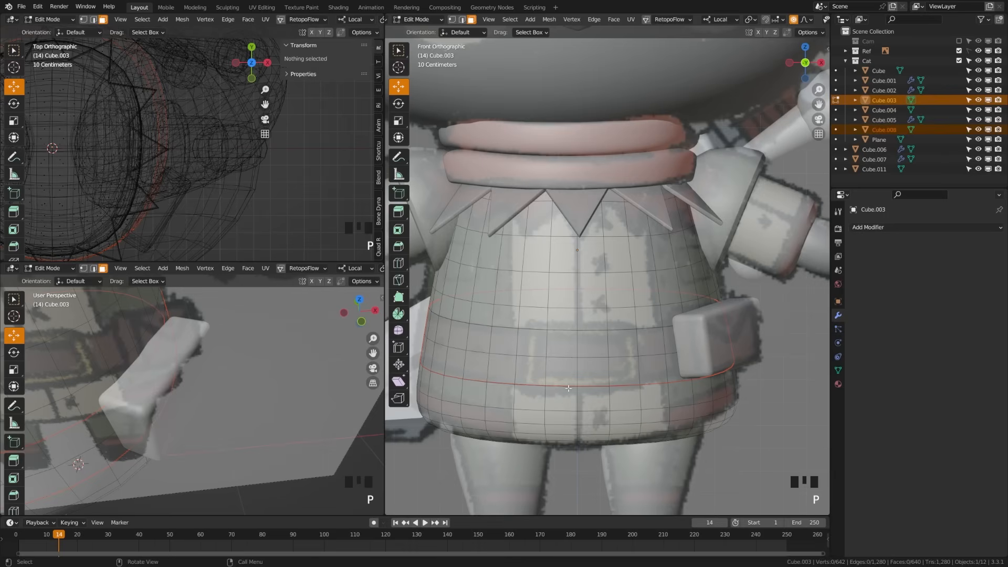
key(ctrl+s)
click(882, 228)
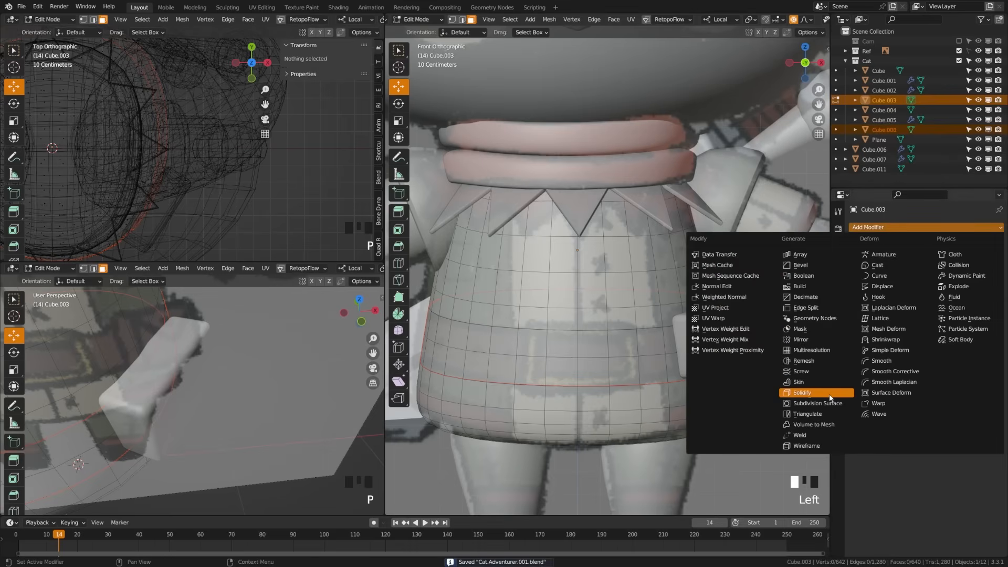
click(829, 394)
drag(940, 282, 982, 282)
key(Escape)
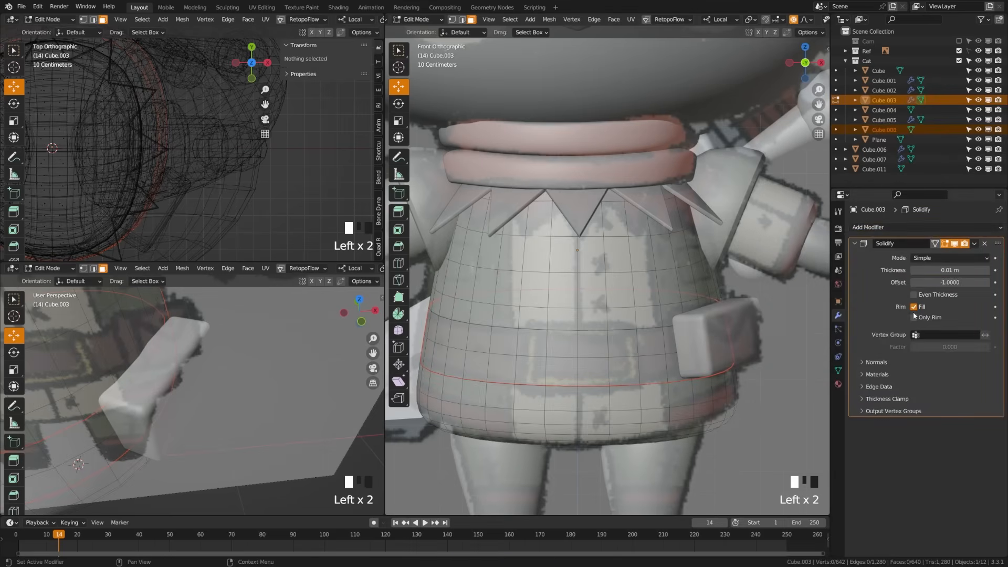
click(984, 245)
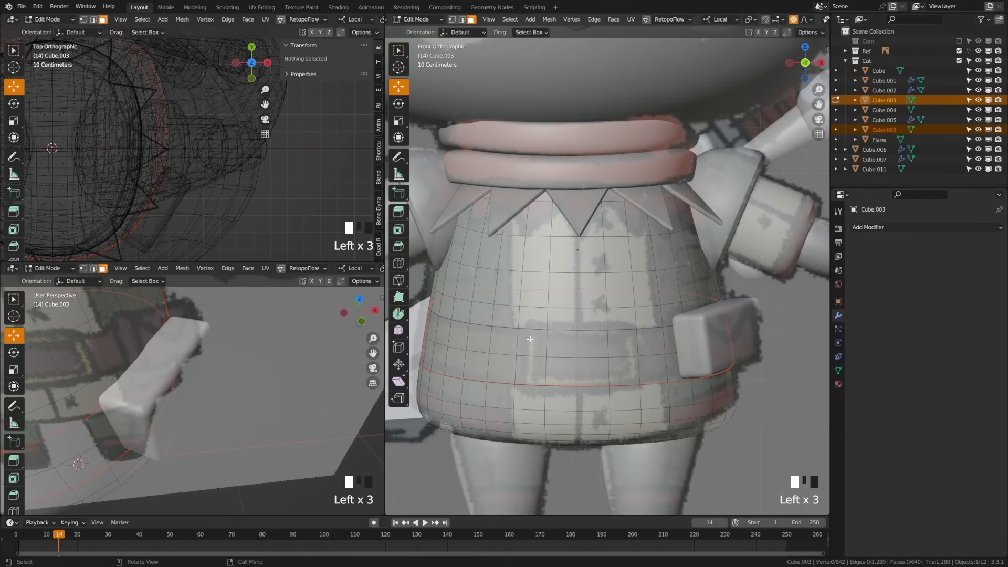
Add a Solidify modifier to the separated belt object and set its thickness to -0.028 m.
key(Tab)
click(445, 318)
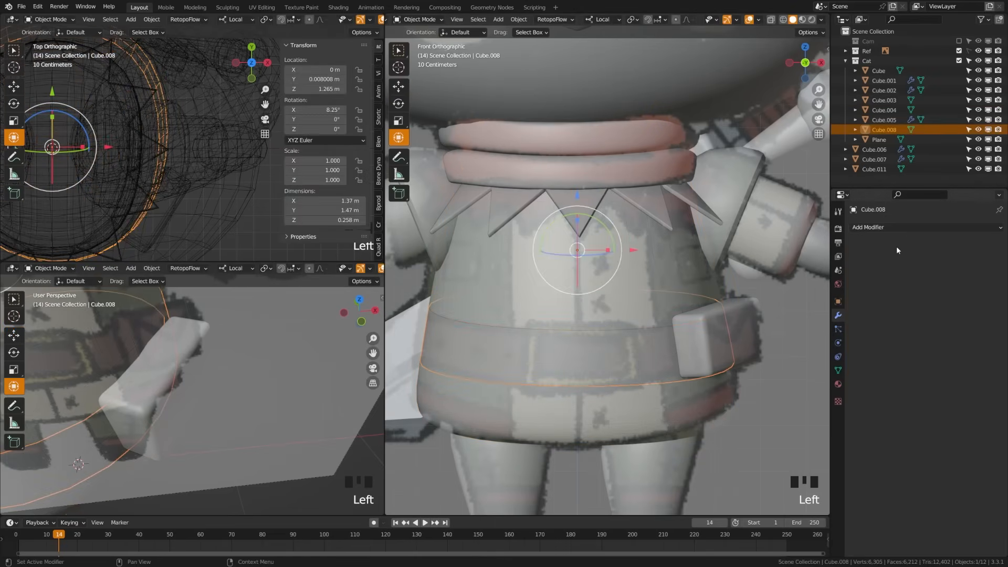
click(897, 228)
click(790, 393)
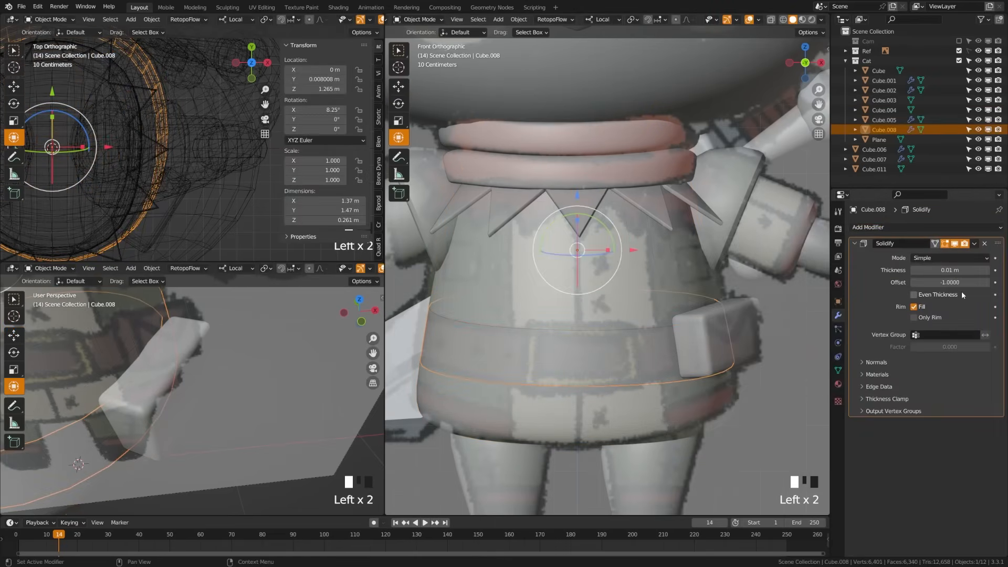
mouse_move(951, 270)
mouse_down()
mouse_move(975, 270)
mouse_move(911, 270)
mouse_move(951, 270)
mouse_move(933, 270)
mouse_up()
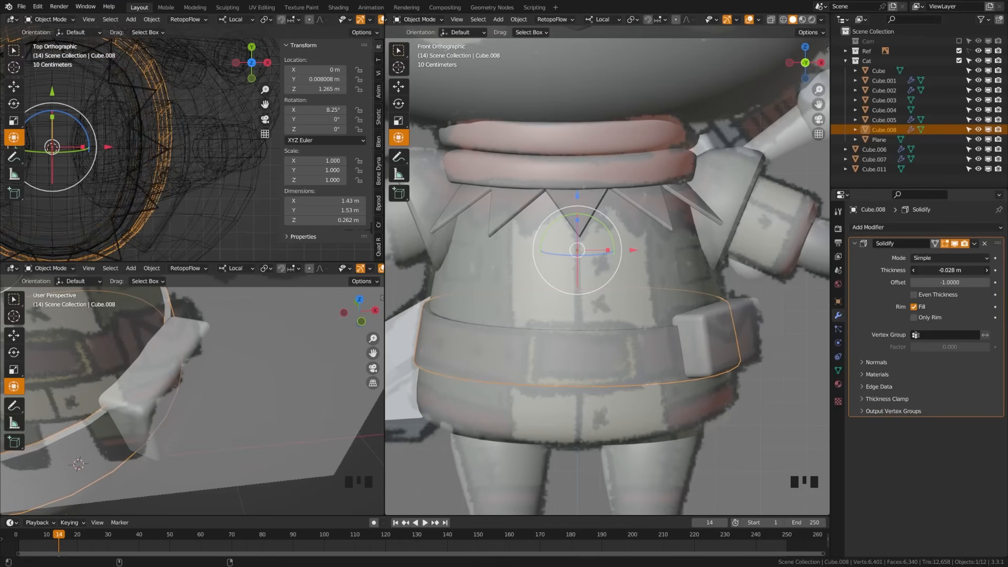
Add a Bevel modifier with 3 segments to the belt, deselect everything and save the file.
click(893, 227)
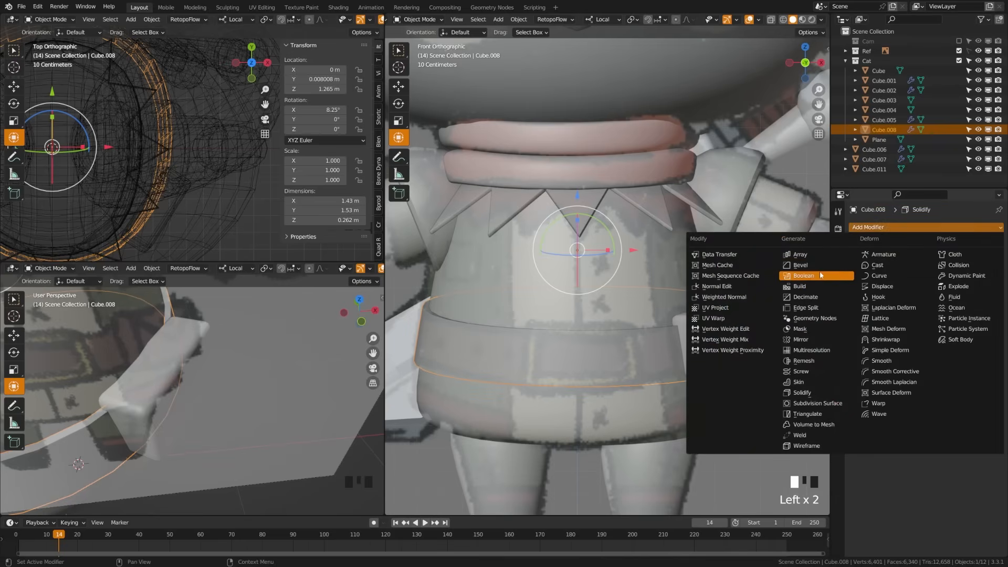
click(800, 265)
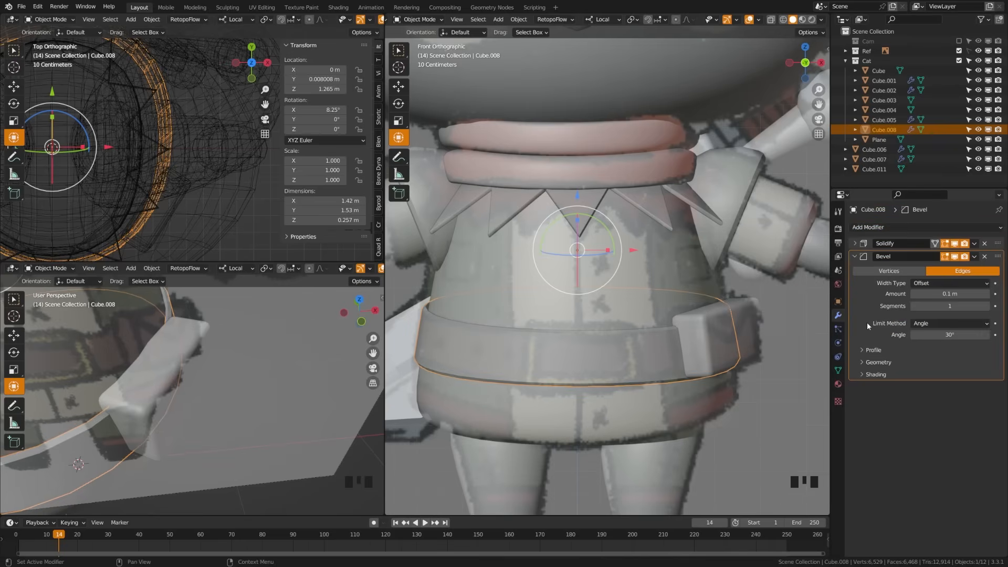
click(987, 306)
click(987, 306)
middle_drag(456, 337, 576, 376)
scroll(562, 360, down, 6)
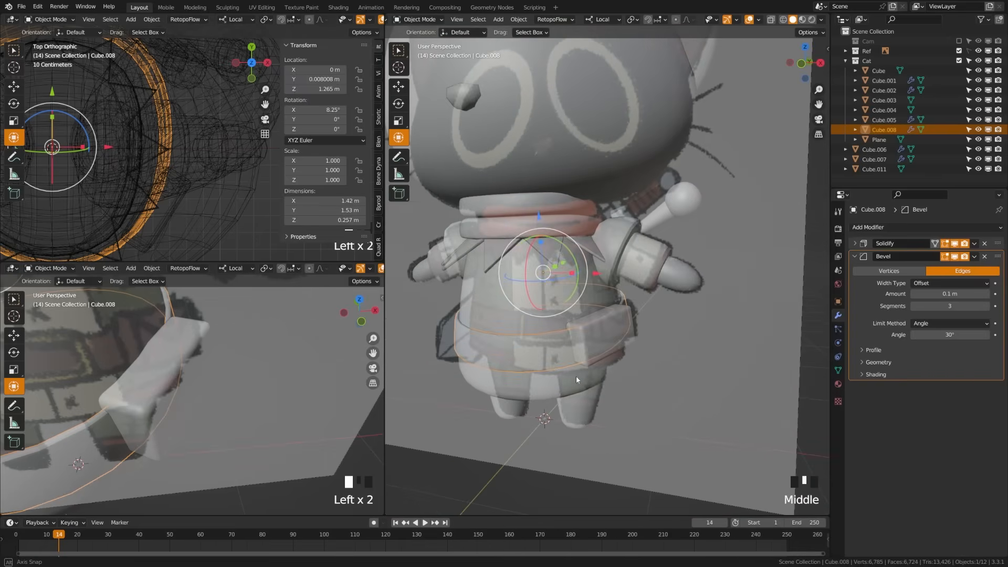
key(alt+a)
key(ctrl+s)
Open the belt in Edit Mode and turn off the viewport display of its Solidify and Bevel modifiers.
key(KP_1)
scroll(577, 379, up, 7)
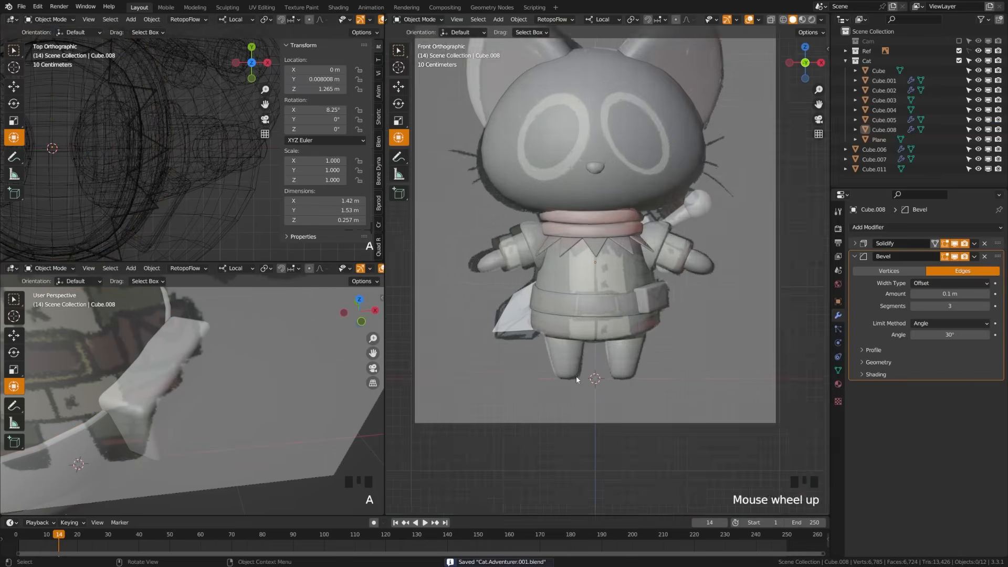
mouse_move(576, 377)
shift+middle_down()
mouse_move(566, 380)
mouse_move(574, 365)
shift+middle_up()
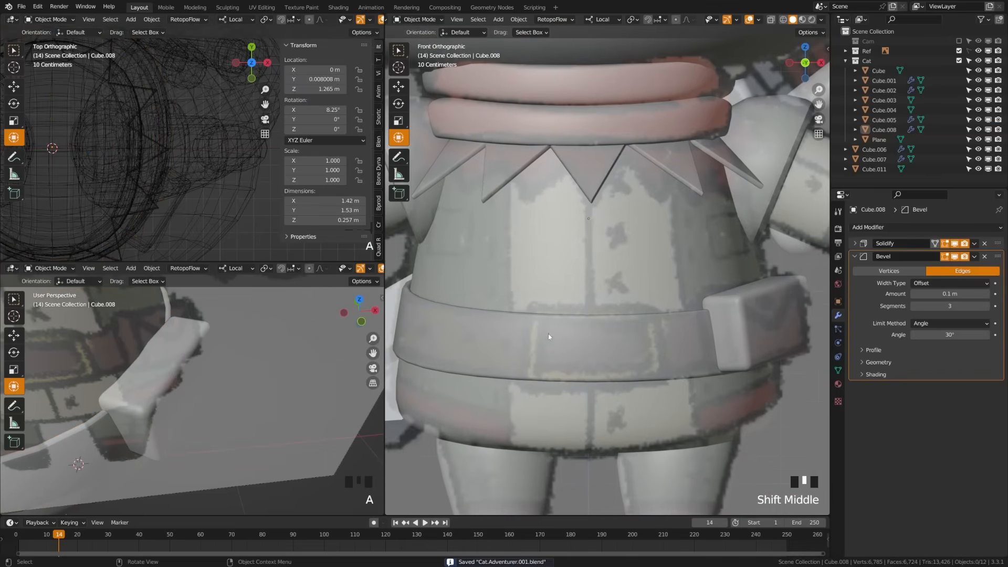
click(572, 361)
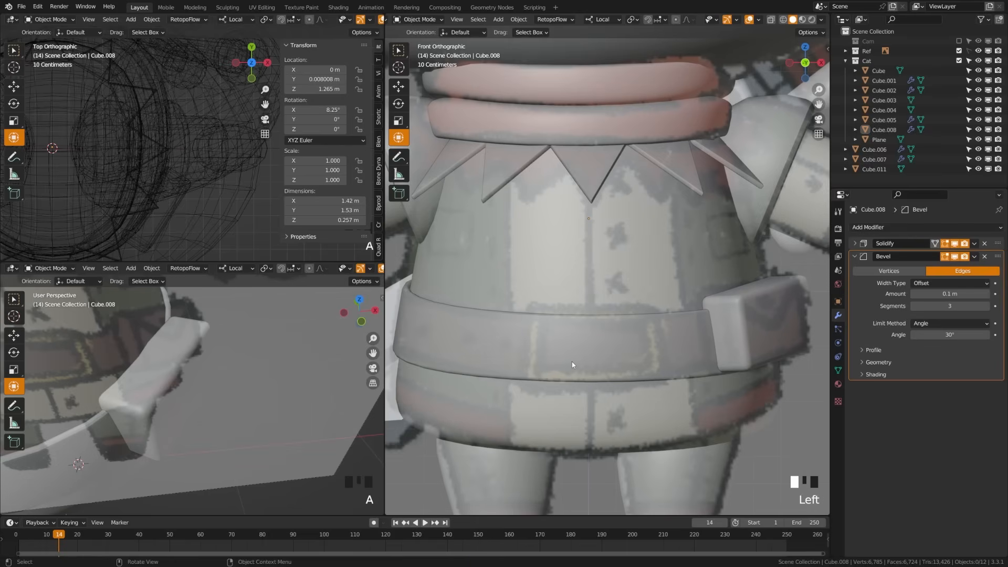
key(Tab)
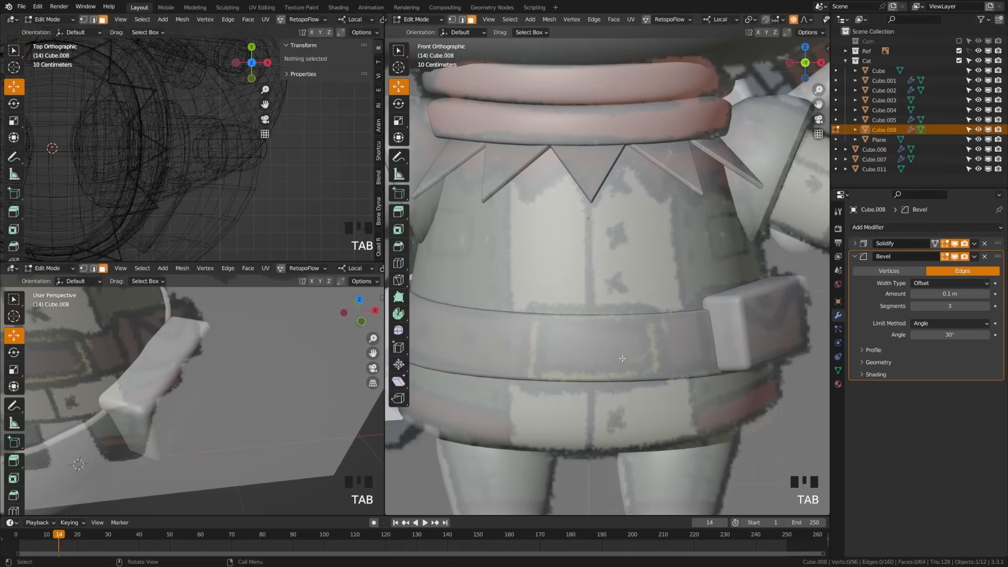
key(Tab)
click(598, 340)
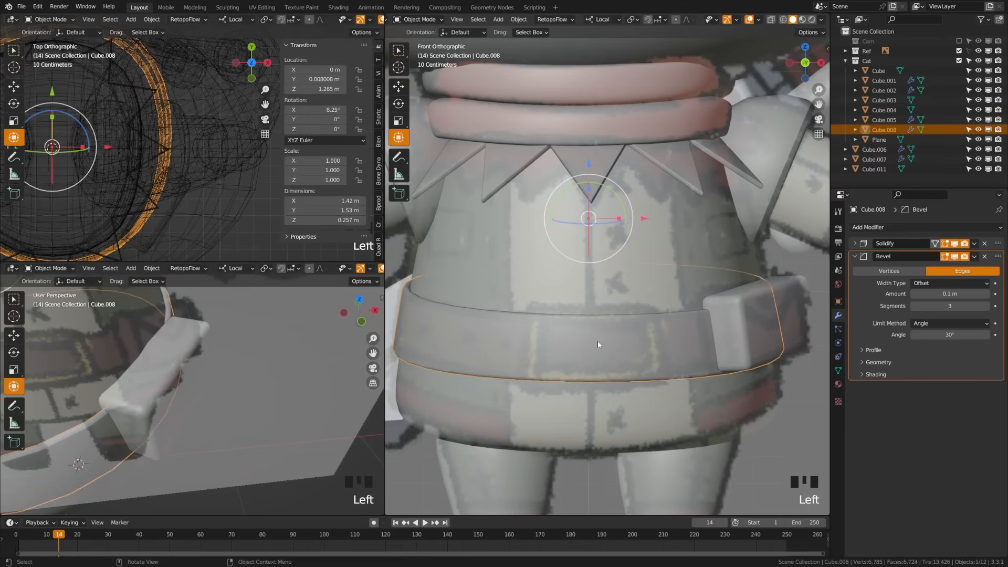
key(Tab)
scroll(673, 339, up, 2)
click(955, 256)
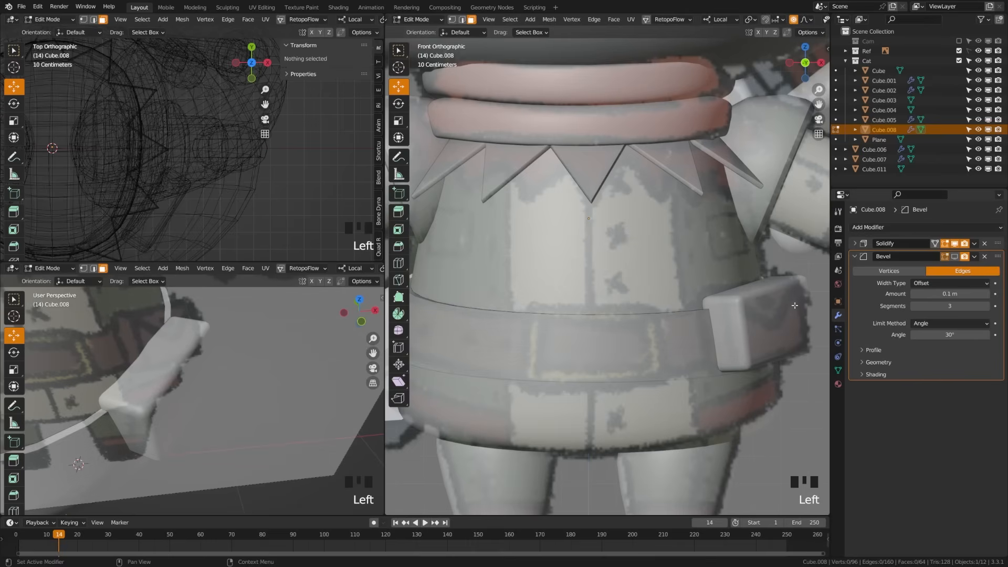
shift+middle_drag(599, 346, 640, 332)
click(966, 243)
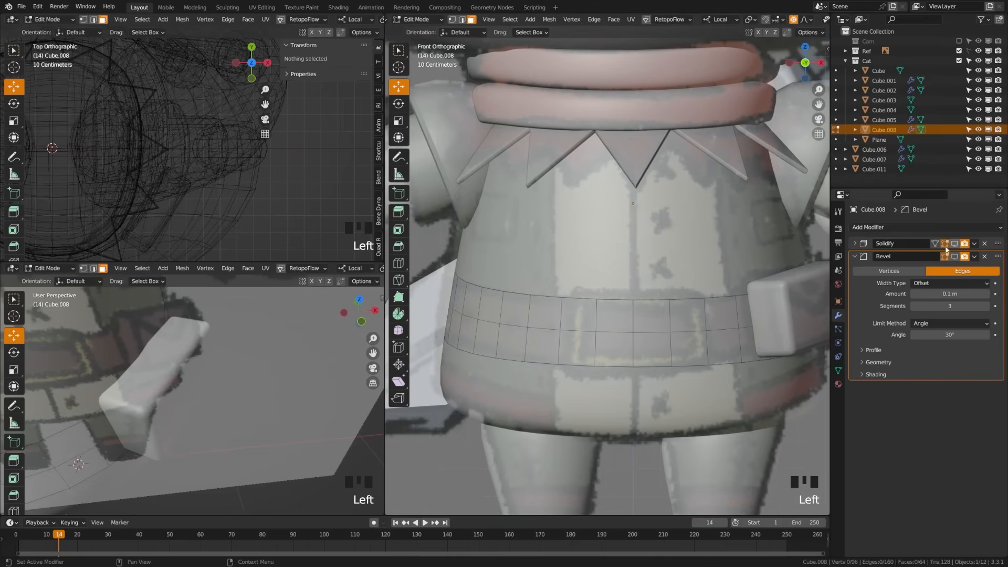
click(855, 256)
click(855, 243)
Select the belt's eight front faces covering the reference buckle and duplicate them in place.
shift+middle_drag(599, 340, 548, 339)
key(3)
click(530, 315)
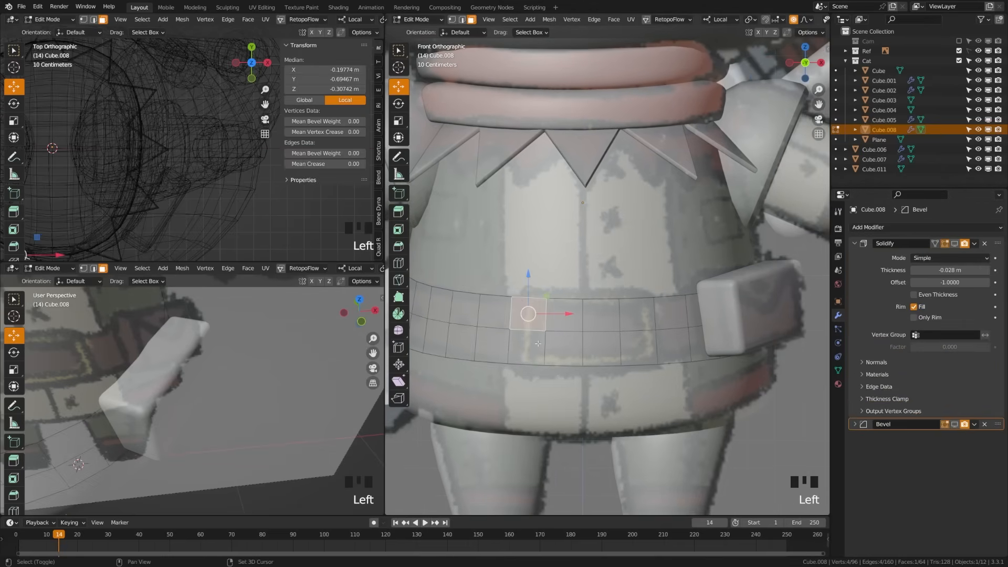
shift+click(528, 346)
shift+click(561, 316)
shift+click(570, 344)
shift+click(601, 314)
shift+click(601, 348)
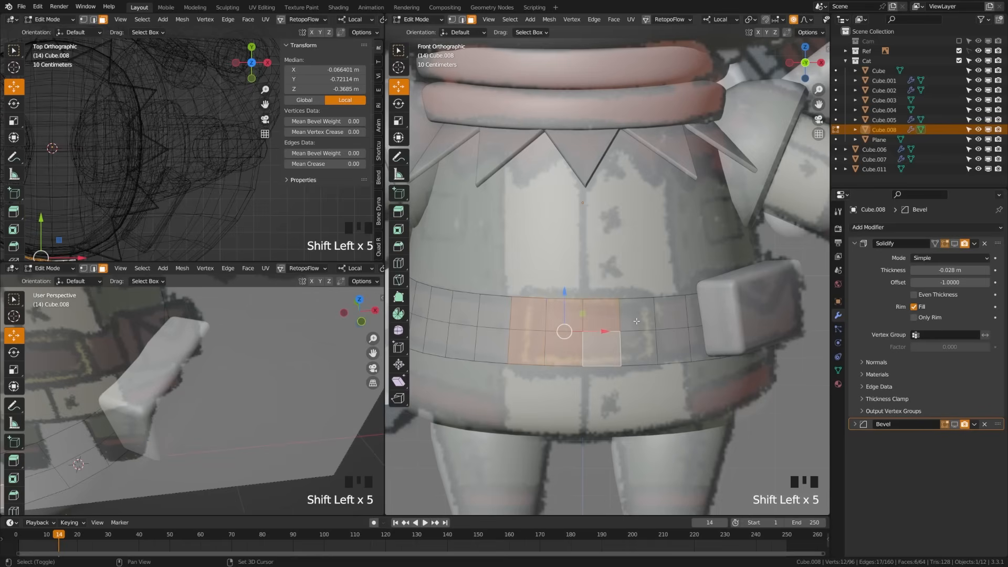
shift+click(638, 315)
shift+click(641, 351)
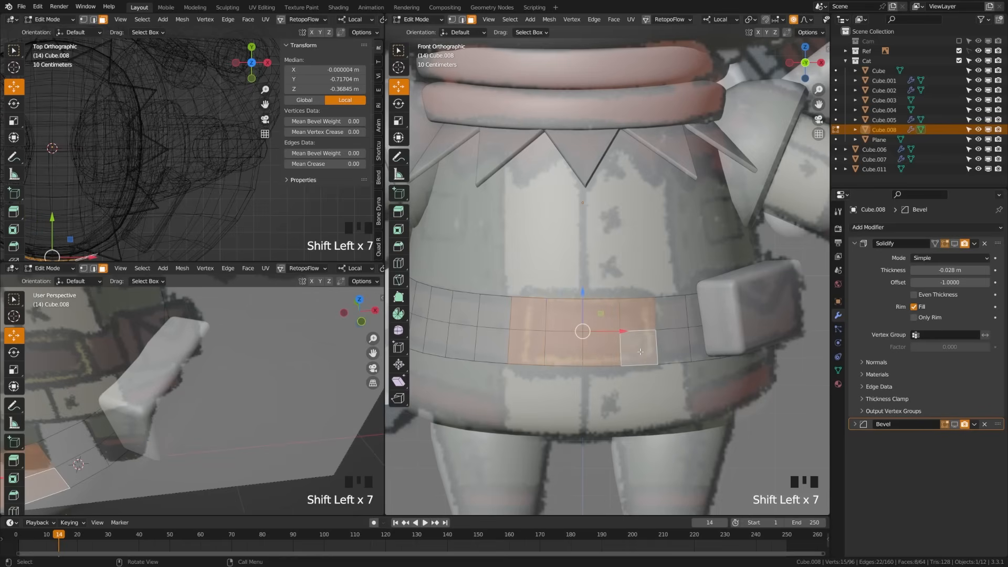
key(shift+d)
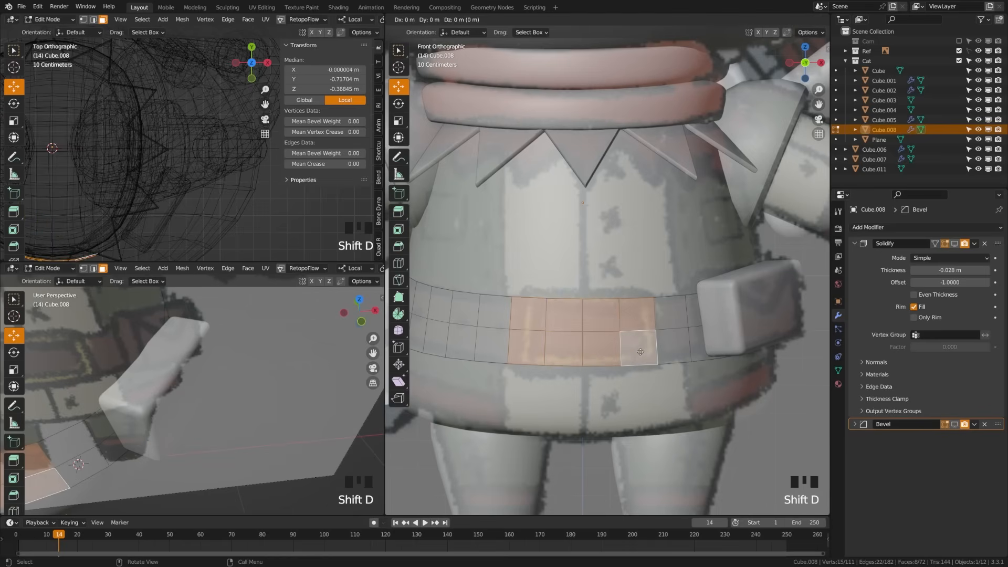
right_click(640, 351)
key(s)
right_click(651, 389)
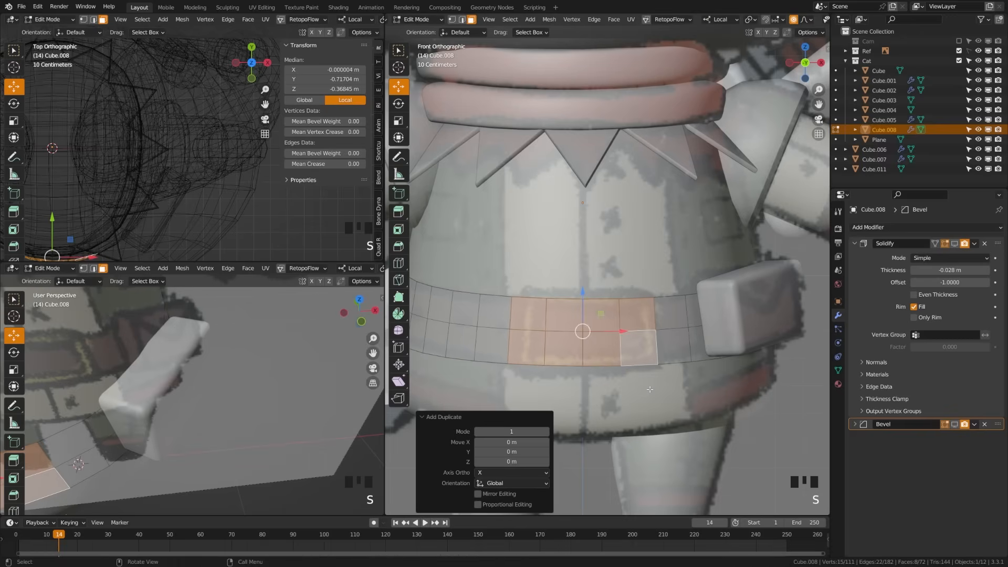
key(g)
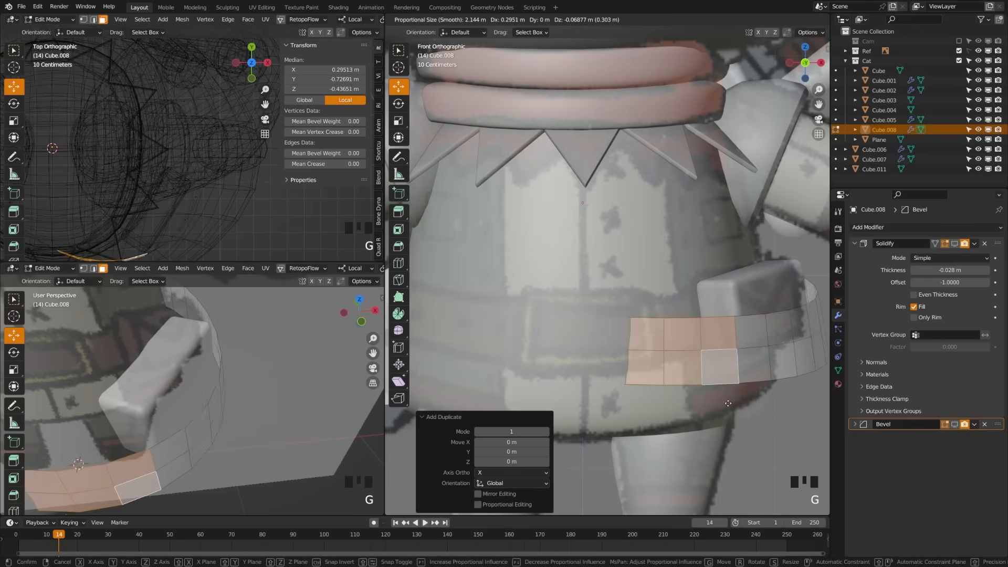
right_click(698, 396)
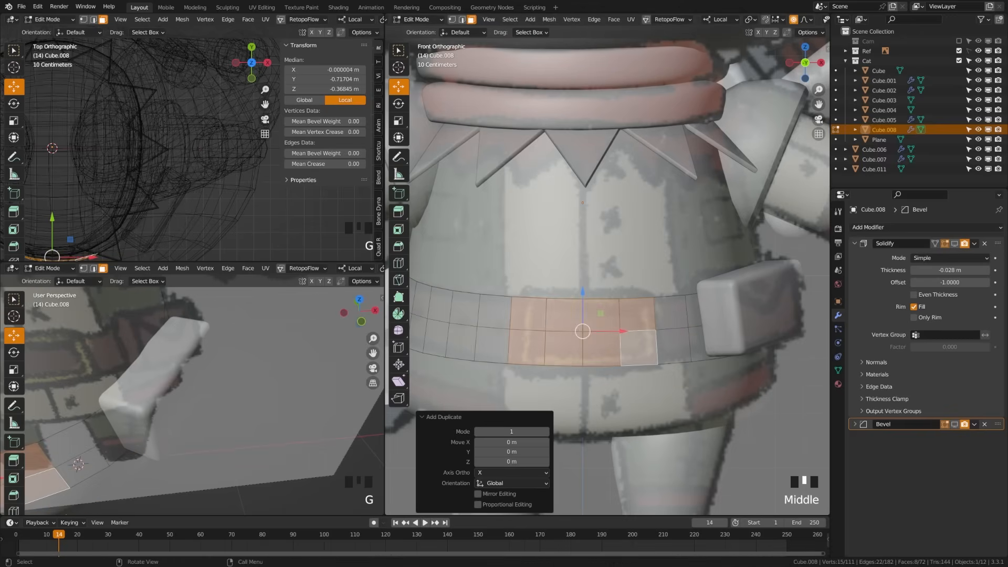
Turn off proportional editing and scale the duplicated buckle faces by about 1.256 overall and 0.893 along local X.
click(794, 21)
key(s)
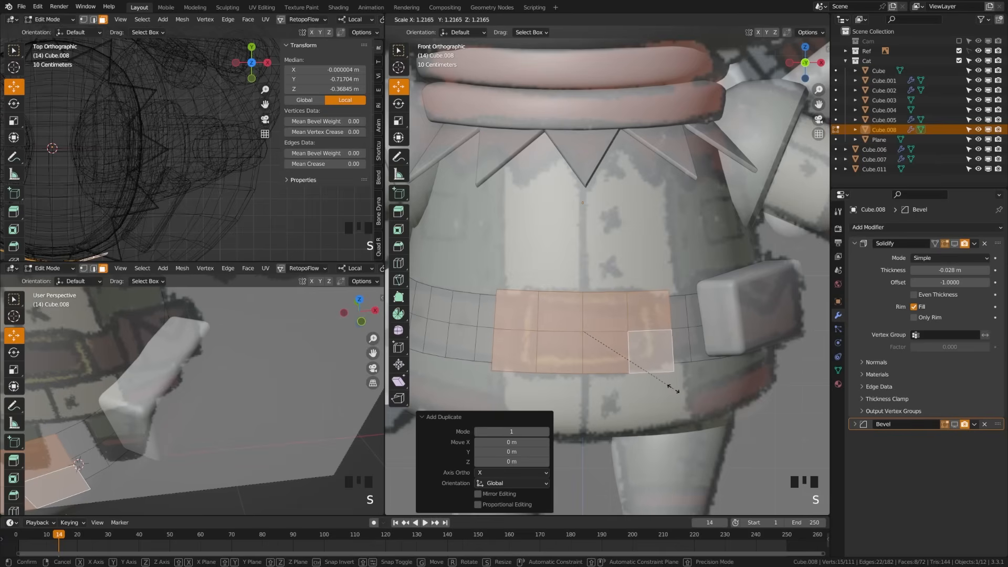
click(677, 392)
key(s)
key(x)
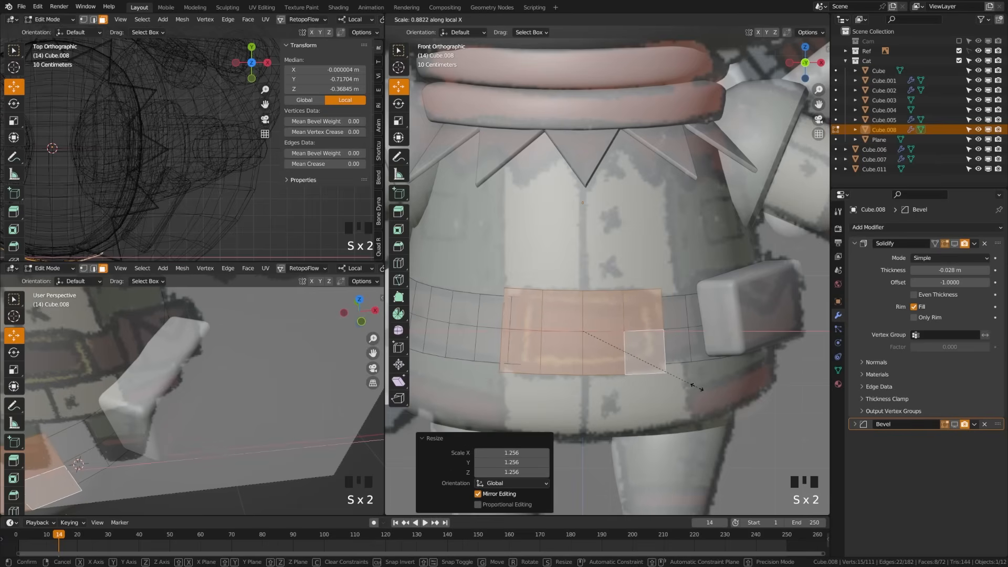
click(698, 387)
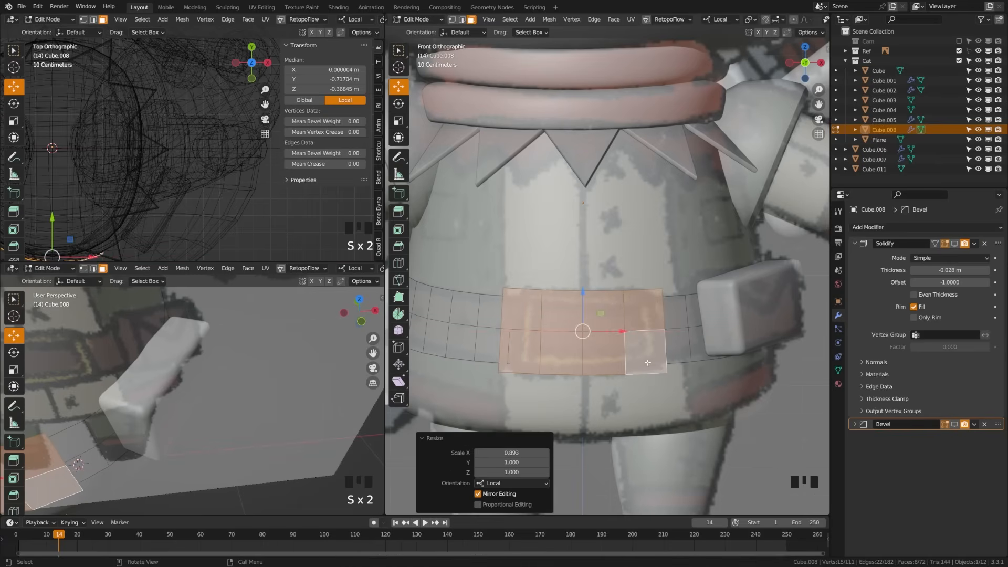
Inset the duplicated faces by about 0.038 m and delete the inner faces to leave a buckle frame.
key(i)
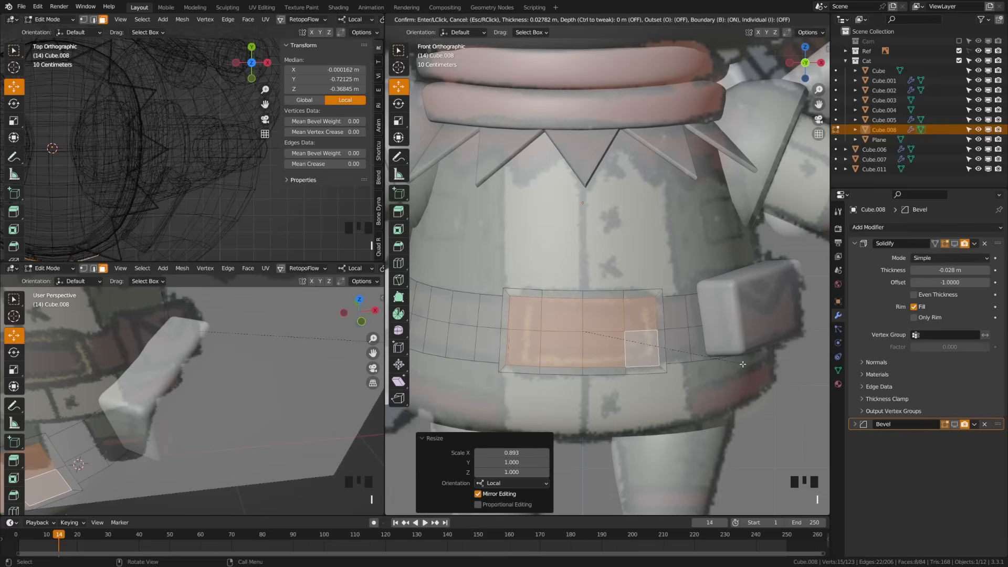
click(741, 364)
key(x)
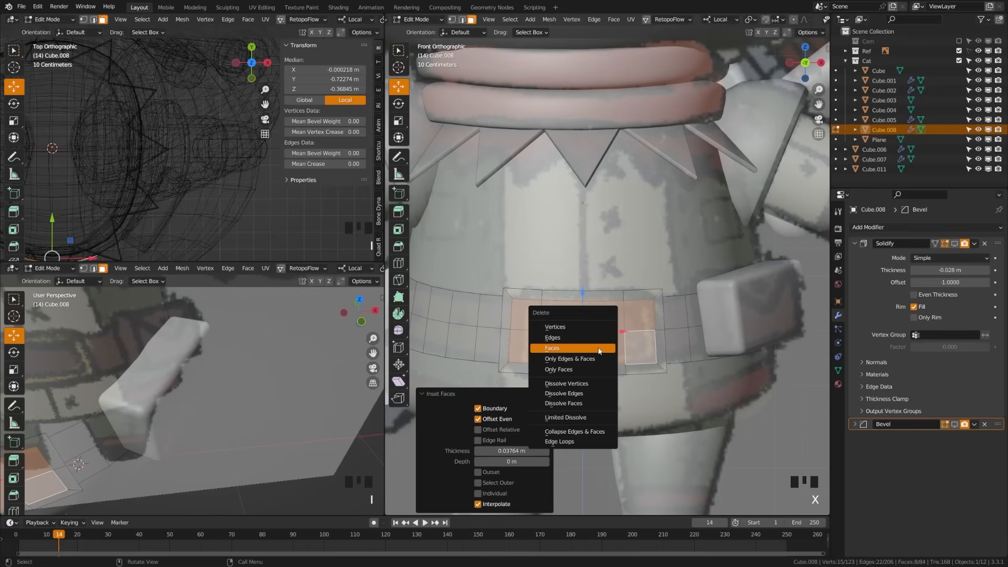
click(599, 348)
Select the buckle frame's face loop and move it slightly outward from the belt along local Y.
key(Tab)
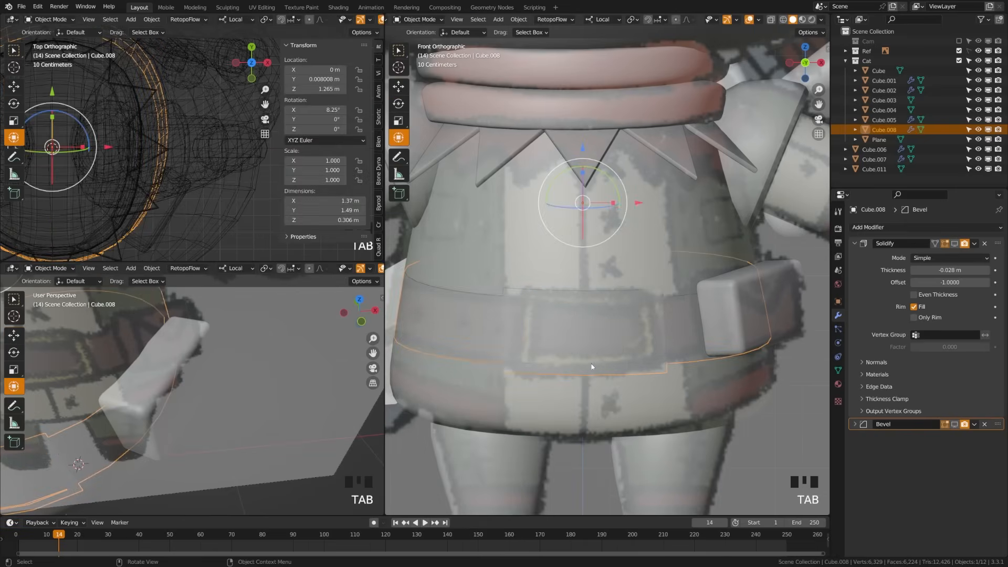
scroll(559, 366, down, 3)
shift+middle_drag(559, 367, 662, 327)
key(Tab)
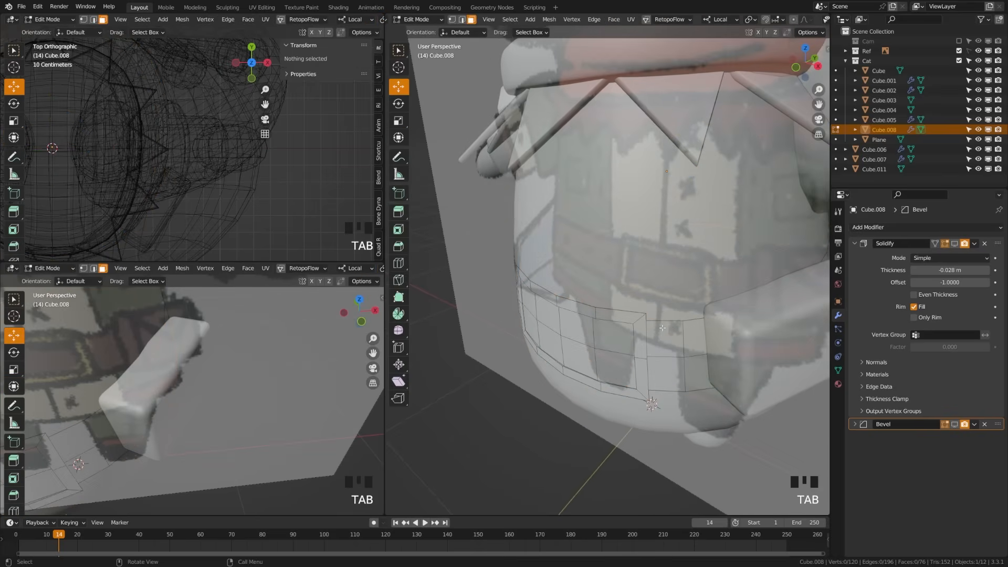
key(2)
alt+shift+click(640, 389)
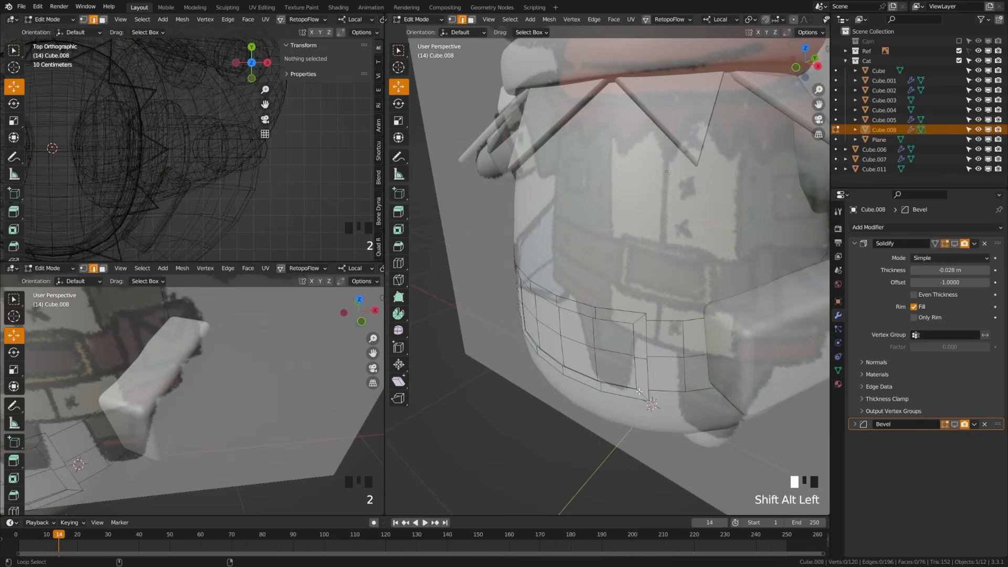
key(a)
key(3)
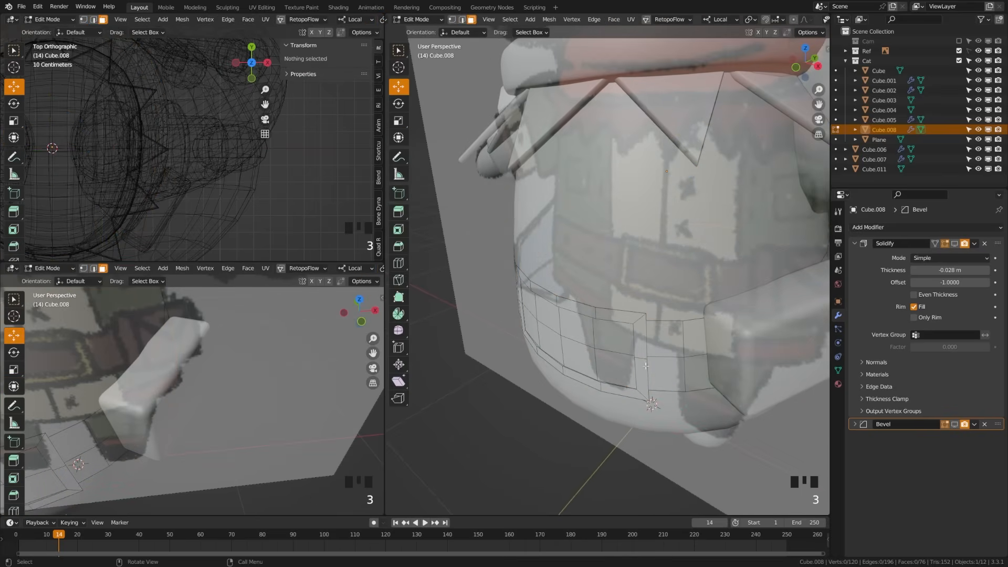
alt+shift+click(632, 313)
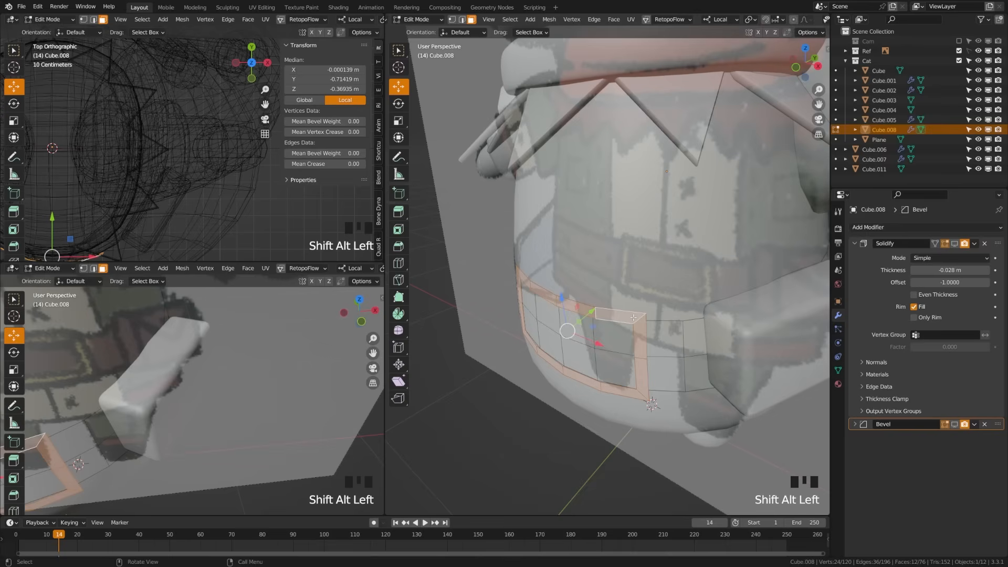
drag(594, 310, 591, 313)
Return to Object Mode and turn the belt's Solidify and Bevel modifiers back on in the viewport.
key(Tab)
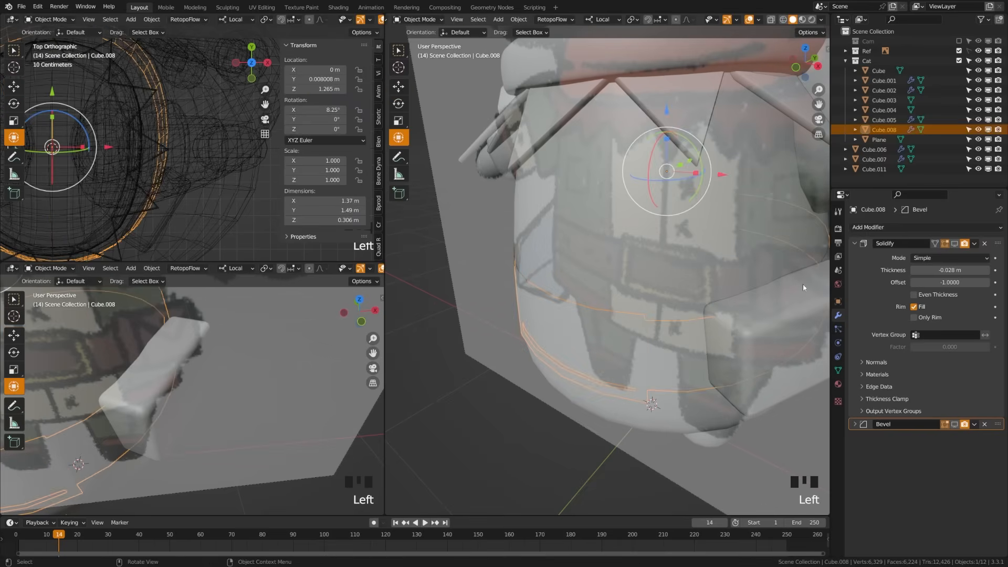
click(955, 244)
click(957, 424)
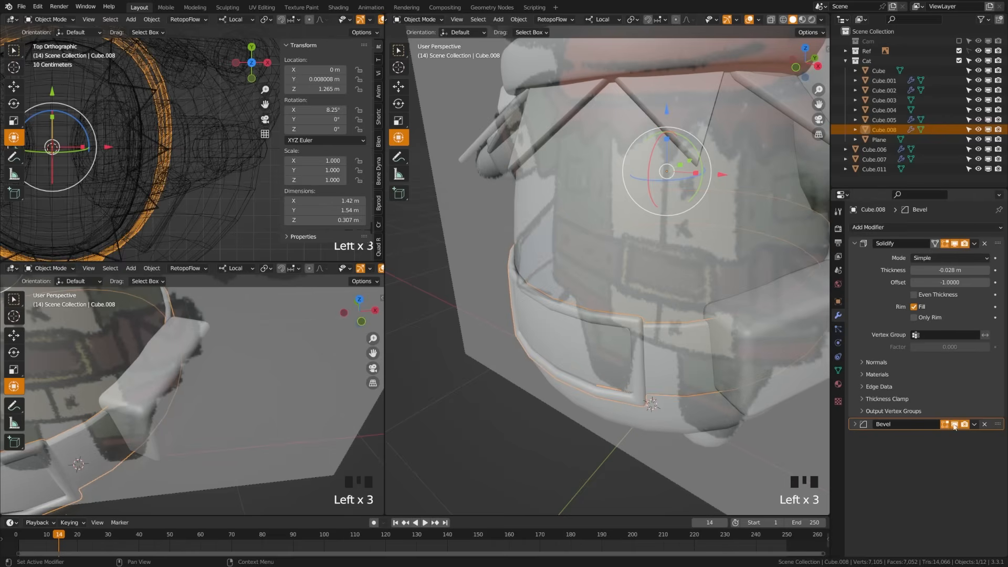
In wireframe, select the legs' faces above the boots and use Inset to push them outward with zero thickness and about 0.1 m depth.
key(a)
middle_drag(513, 334, 557, 317)
scroll(578, 316, down, 2)
key(KP_1)
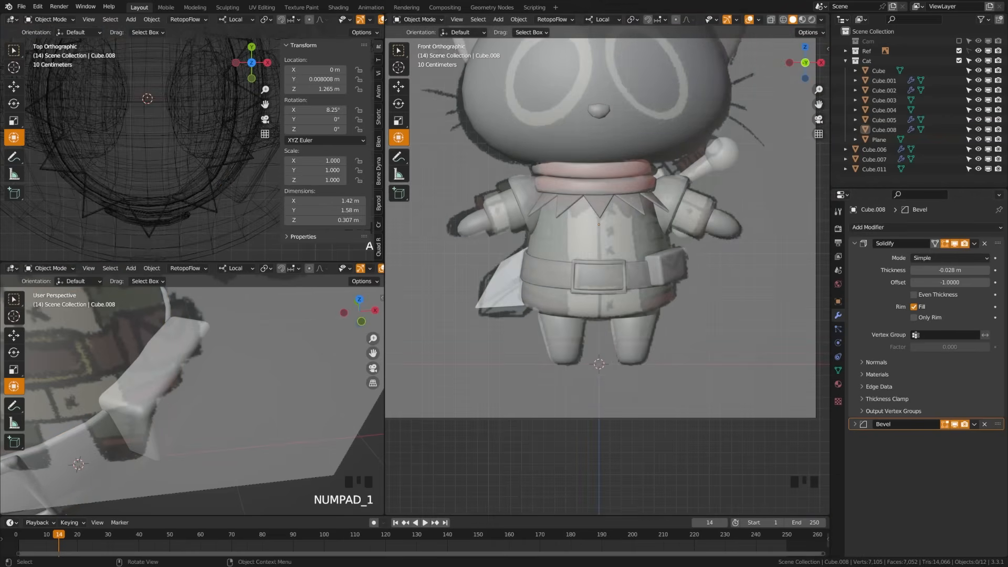
click(609, 344)
mouse_move(609, 344)
shift+middle_down()
mouse_move(578, 368)
mouse_move(597, 367)
shift+middle_up()
scroll(578, 368, up, 4)
key(Tab)
key(z)
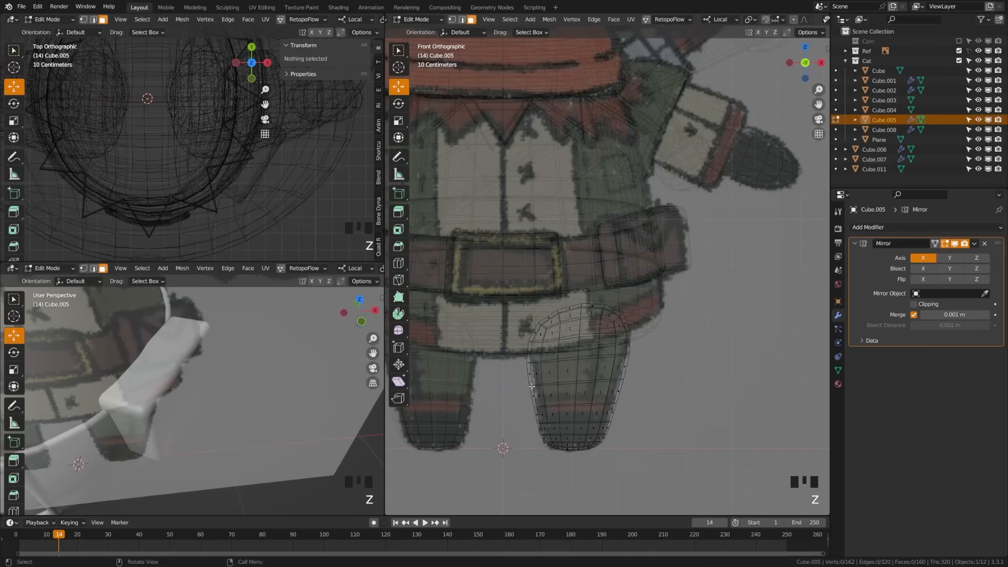
drag(485, 273, 667, 402)
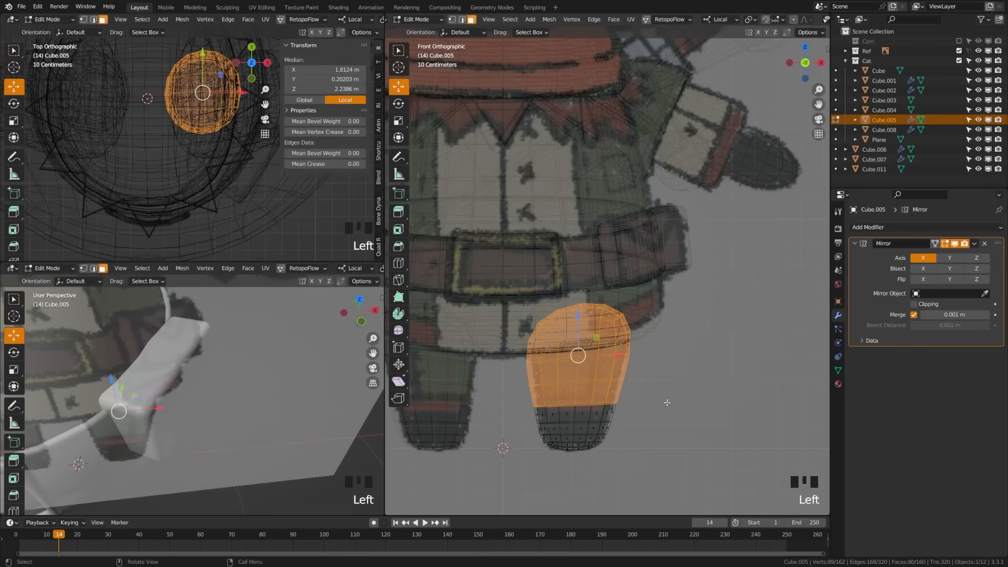
key(i)
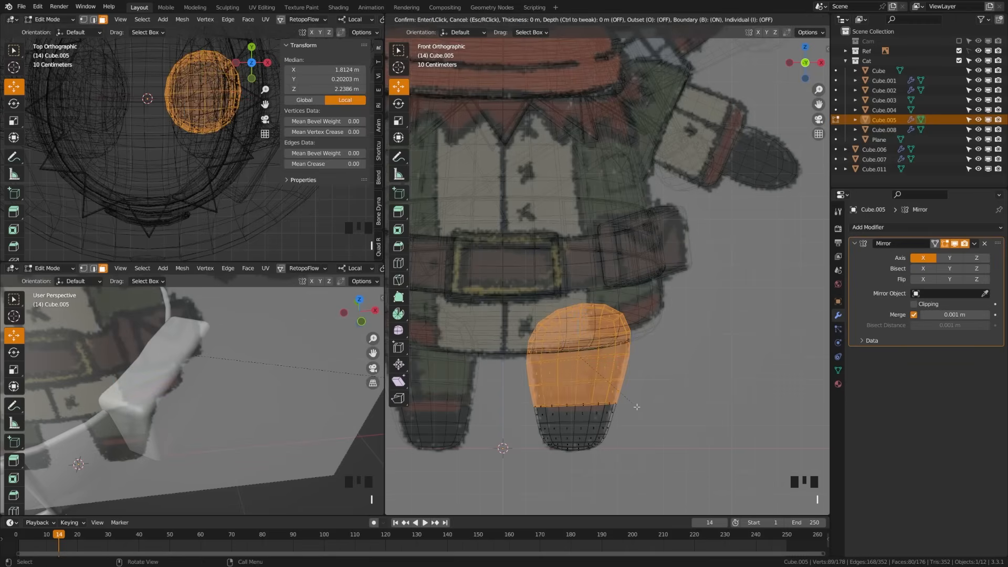
key(ctrl)
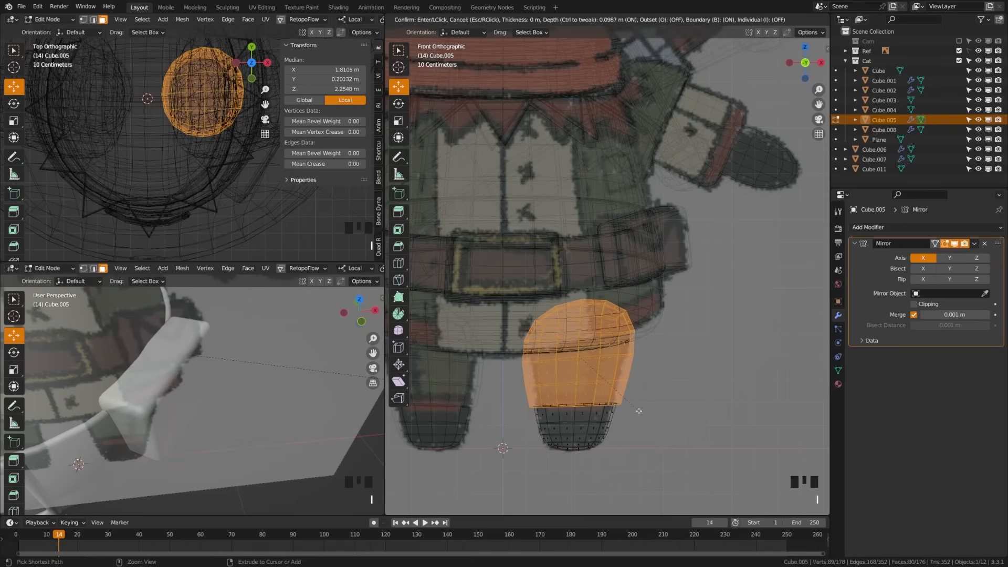
click(640, 411)
key(a)
Bevel the edge loops of the step around the leg with 2 segments and about 0.052 m width, and save the file.
scroll(578, 420, up, 3)
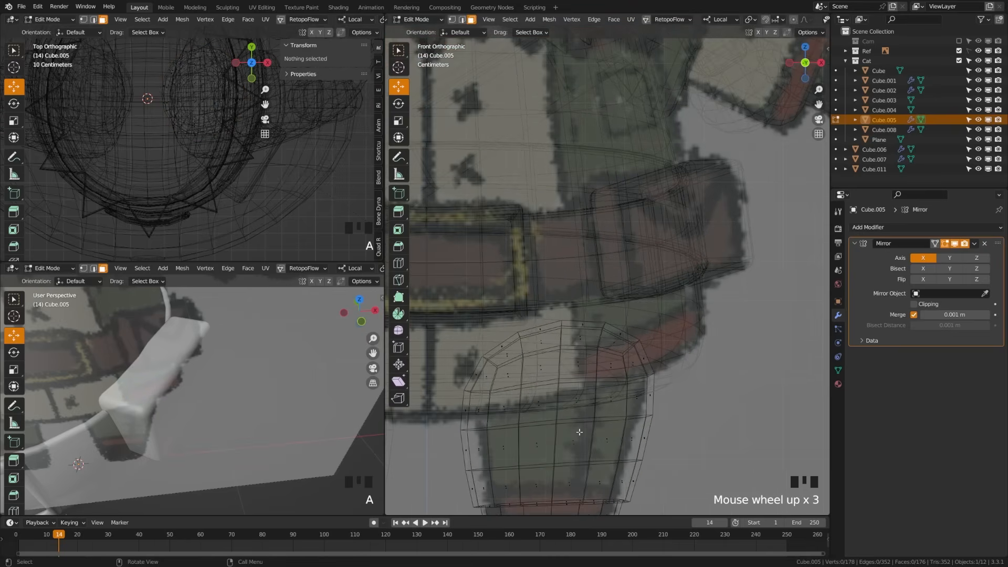
shift+middle_drag(577, 462, 581, 347)
key(Tab)
key(z)
key(Tab)
middle_drag(619, 399, 593, 319)
mouse_move(593, 319)
shift+middle_down()
mouse_move(602, 355)
mouse_move(592, 358)
shift+middle_up()
scroll(602, 355, up, 2)
key(2)
alt+shift+click(630, 288)
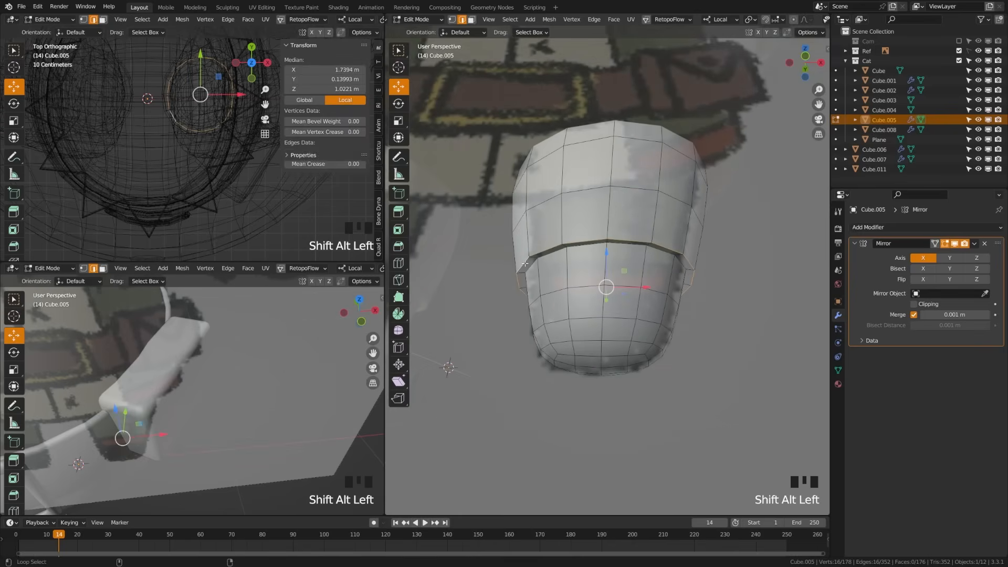
key(ctrl+b)
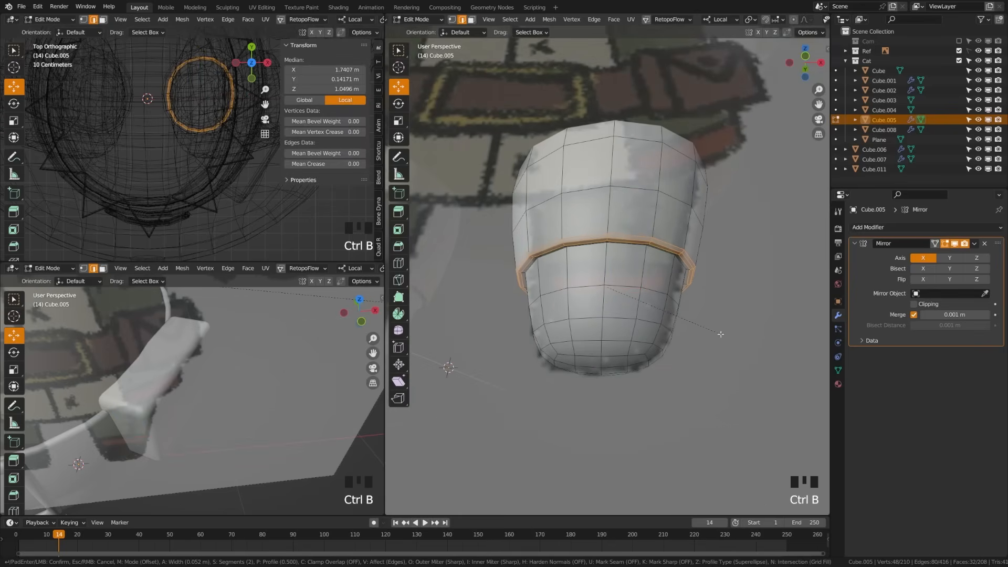
click(721, 334)
key(Tab)
scroll(675, 333, down, 3)
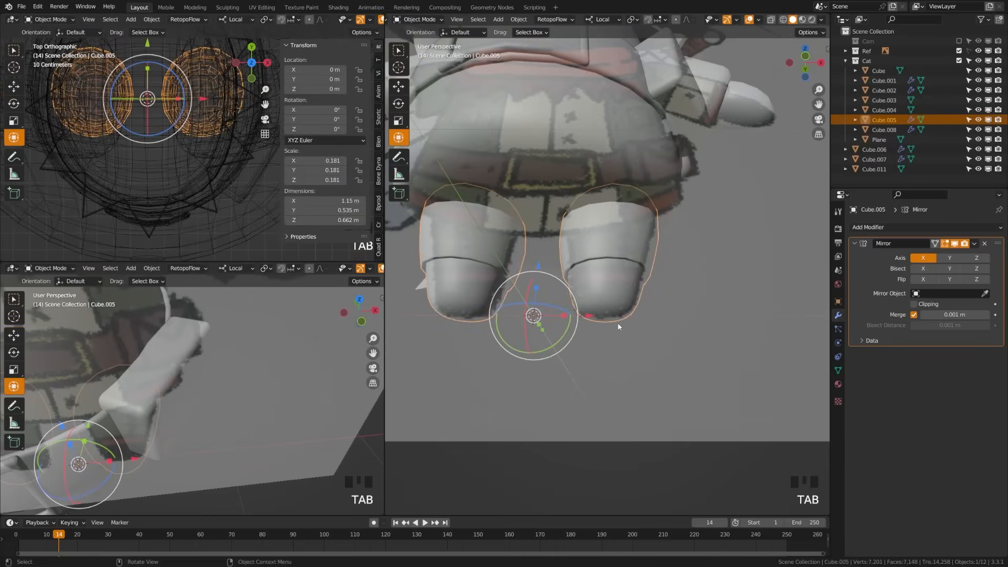
key(KP_1)
key(ctrl+s)
Open the coat mesh for editing with face selection in the front view.
shift+middle_drag(630, 307, 626, 346)
click(560, 345)
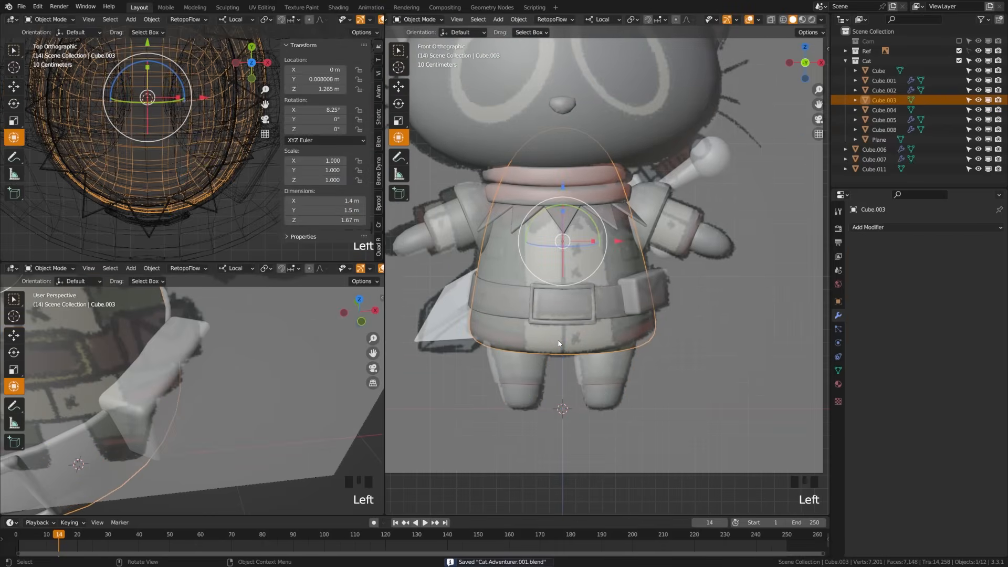
key(Tab)
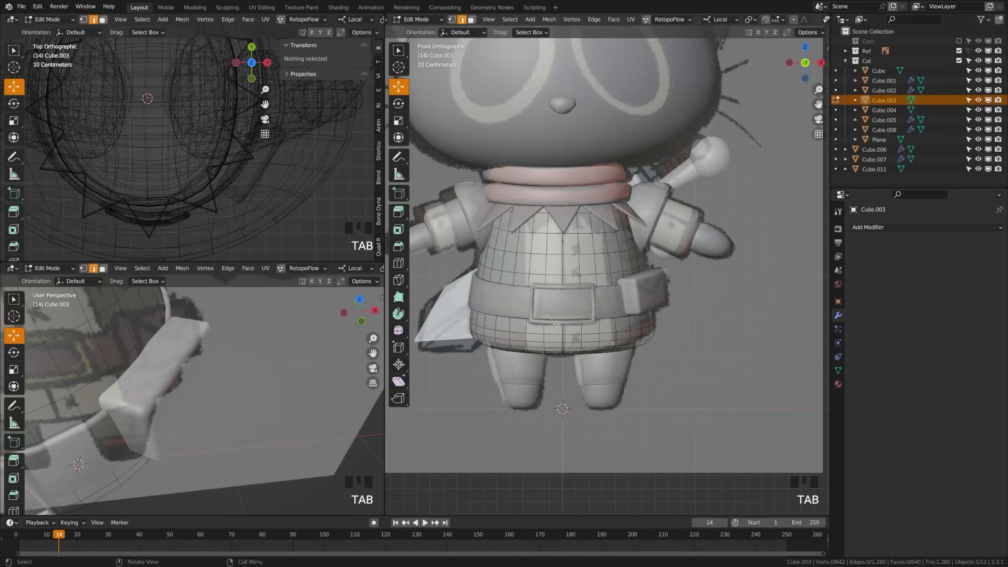
scroll(557, 325, up, 2)
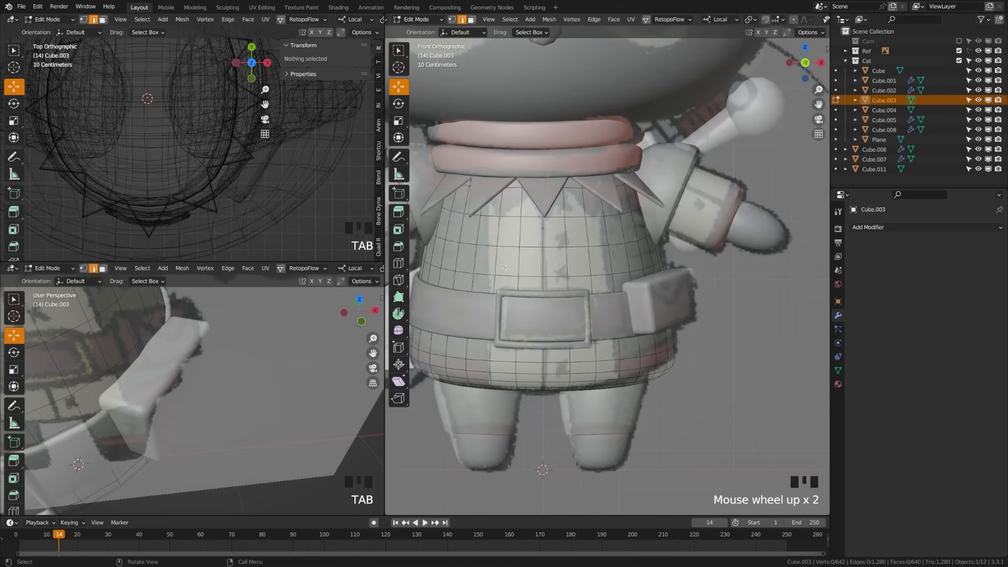
key(3)
alt+shift+click(504, 242)
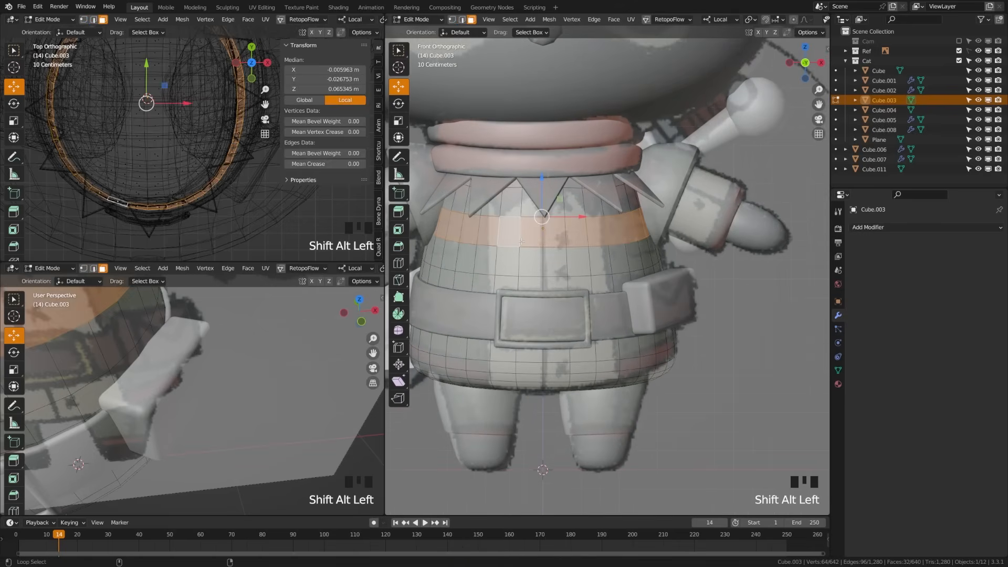
alt+shift+click(517, 250)
alt+shift+click(528, 256)
alt+shift+click(519, 249)
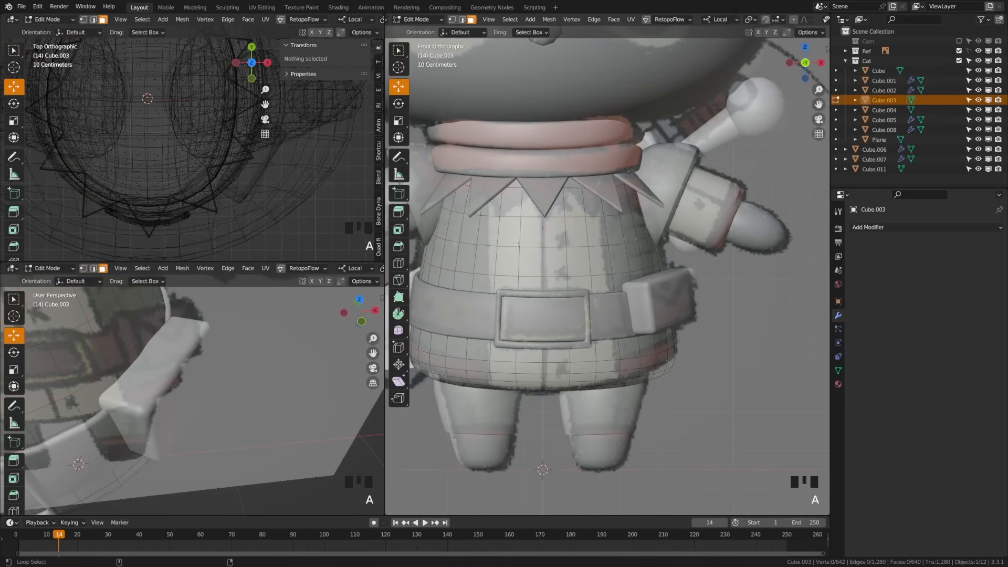
Select the four vertical face loops covering the coat's central light panel, two on each side of the centre line.
alt+shift+click(530, 247)
alt+shift+click(534, 246)
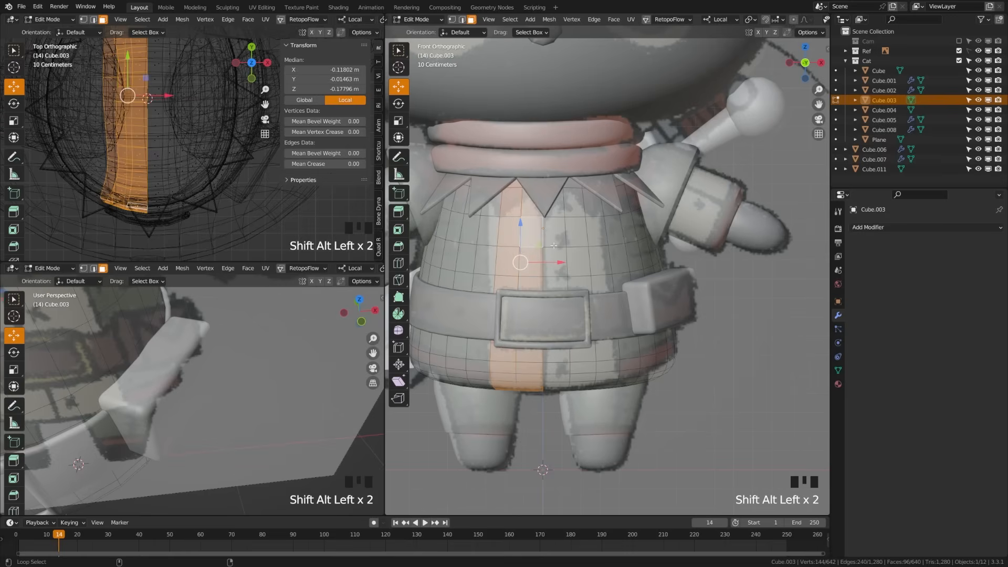
alt+shift+click(580, 246)
alt+shift+click(595, 243)
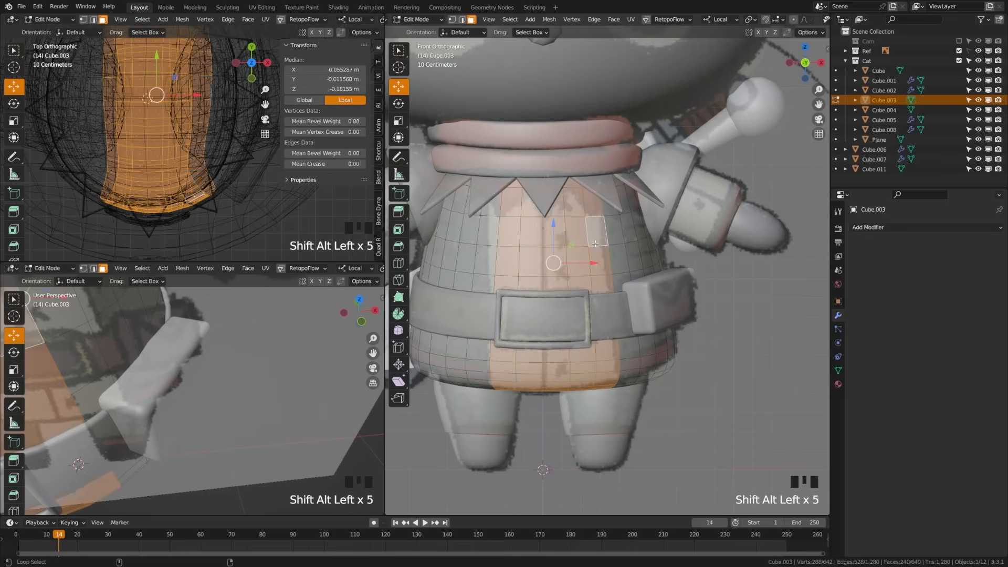
key(ctrl+z)
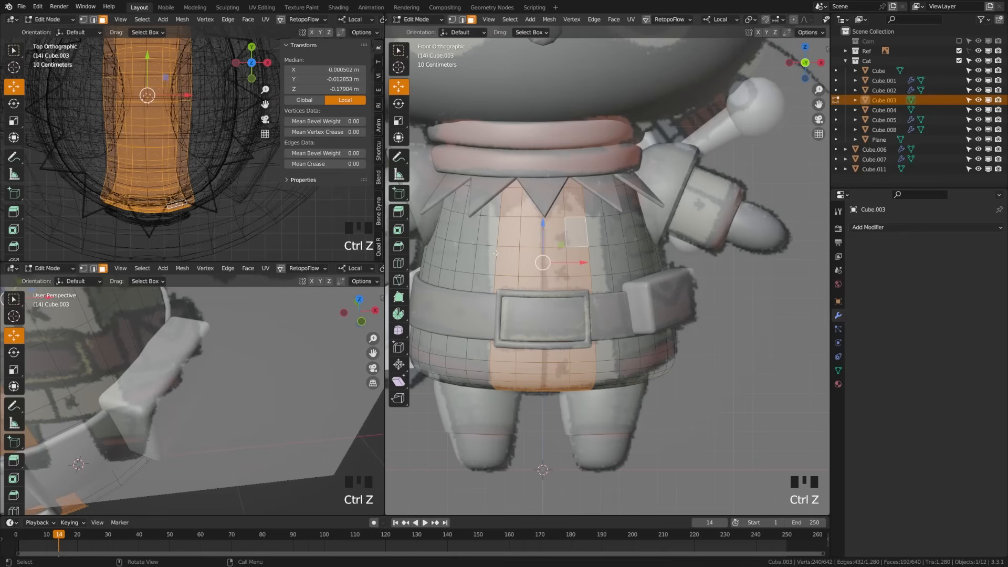
Isolate the coat in local view and remove the underside and back faces from the selection, keeping only the front panel.
scroll(513, 263, down, 2)
middle_drag(595, 341, 556, 253)
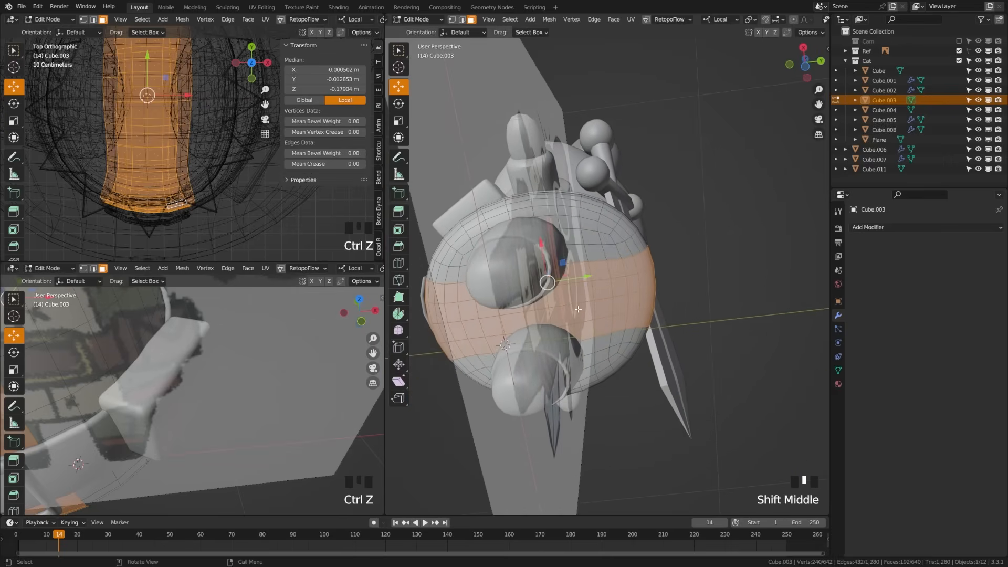
key(c)
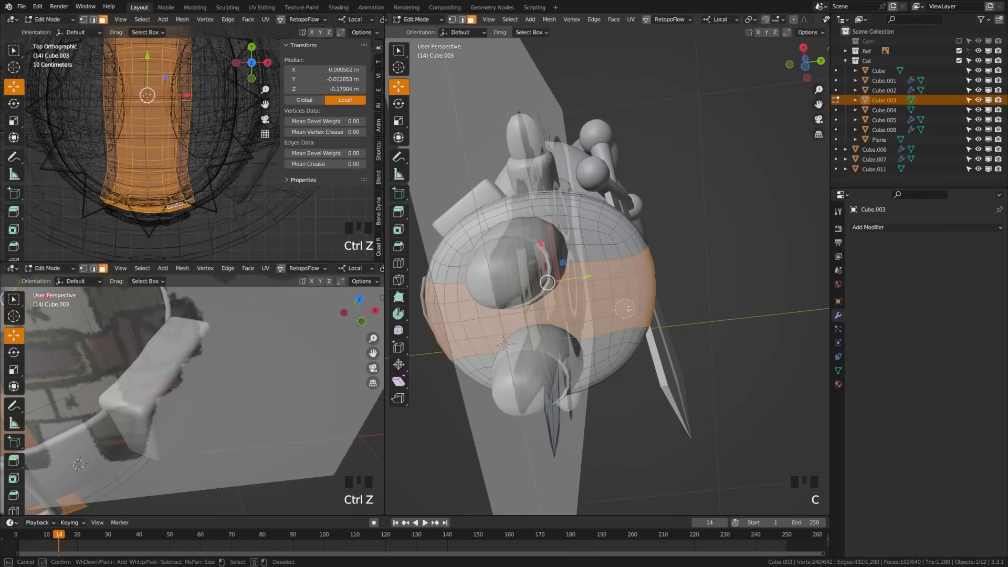
mouse_move(656, 300)
middle_down()
mouse_move(652, 311)
mouse_move(651, 257)
mouse_move(618, 353)
mouse_move(610, 340)
middle_up()
key(Escape)
scroll(618, 353, down, 2)
key(KP_Divide)
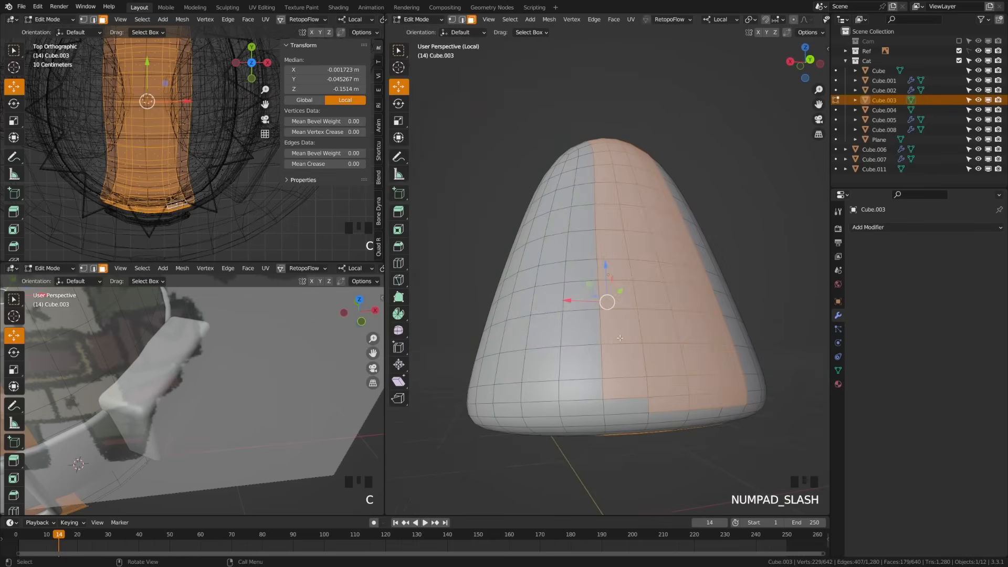
key(c)
middle_drag(656, 297, 631, 210)
right_click(630, 210)
mouse_move(580, 181)
middle_down()
mouse_move(616, 230)
mouse_move(651, 204)
mouse_move(653, 213)
mouse_move(634, 200)
mouse_move(645, 243)
middle_up()
key(c)
right_click(641, 215)
scroll(645, 242, up, 2)
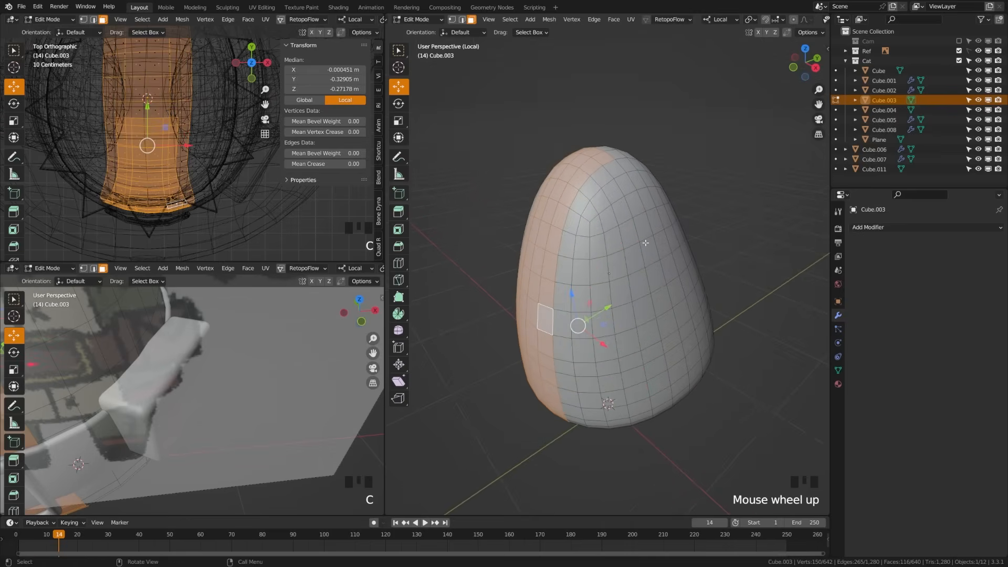
Use Inset to sink the coat's front panel faces with zero thickness and about -0.014 m depth.
key(i)
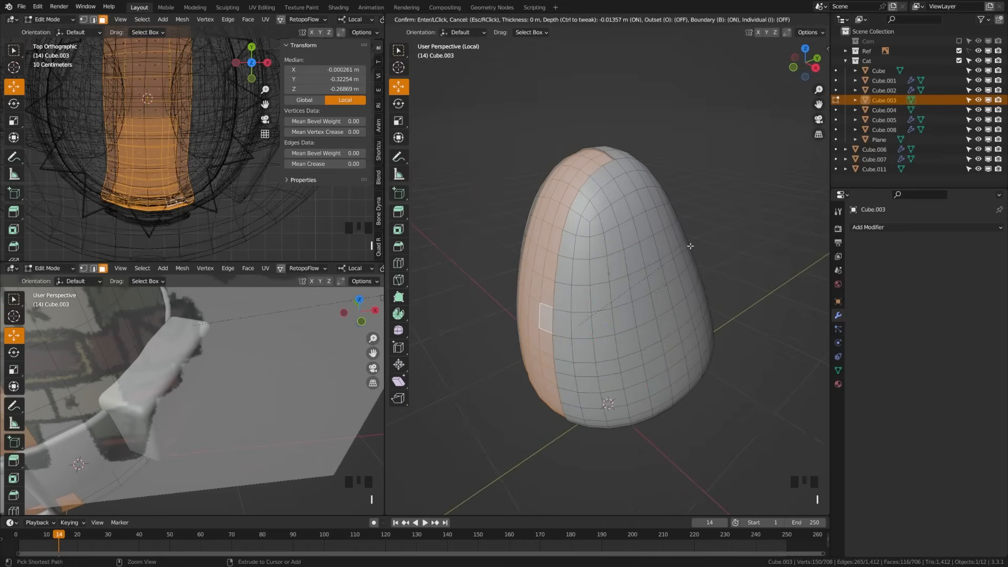
click(689, 247)
key(a)
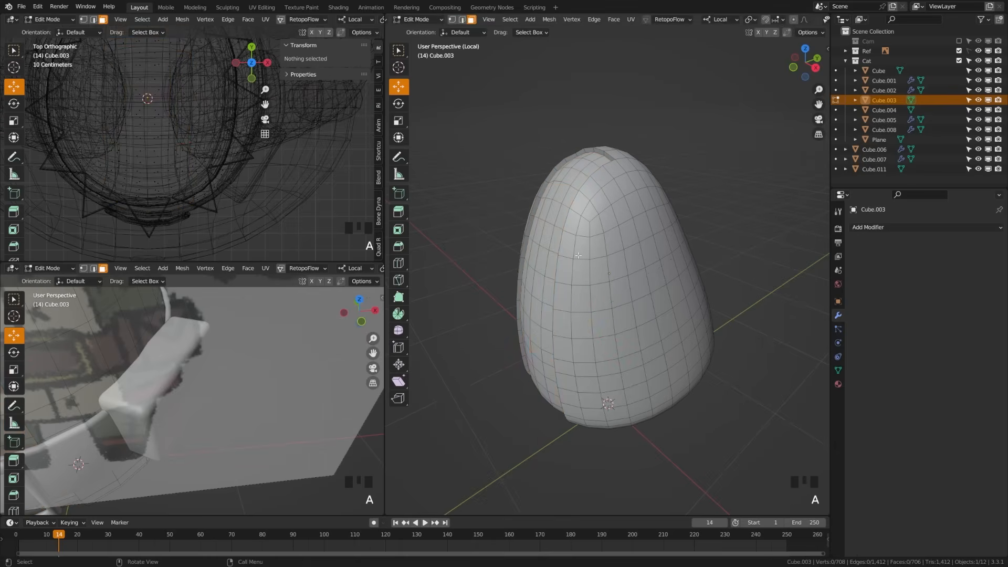
Bevel the edge loops around the coat's recessed front panel with 2 segments and about 0.0065 m width, and exit local view.
middle_drag(649, 189, 663, 236)
key(2)
alt+shift+click(536, 210)
middle_drag(536, 211, 635, 167)
alt+shift+click(576, 142)
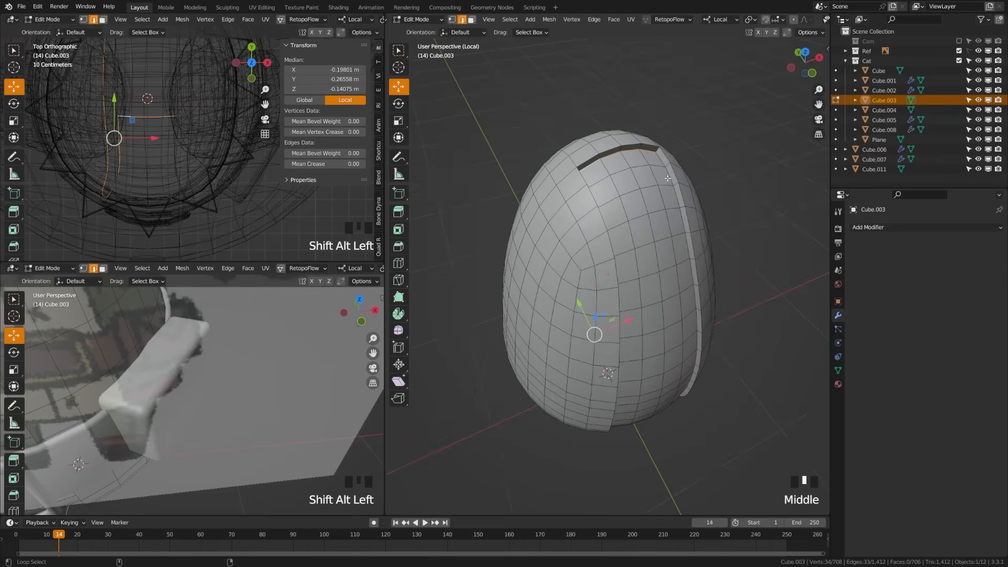
alt+shift+click(634, 167)
alt+shift+click(610, 151)
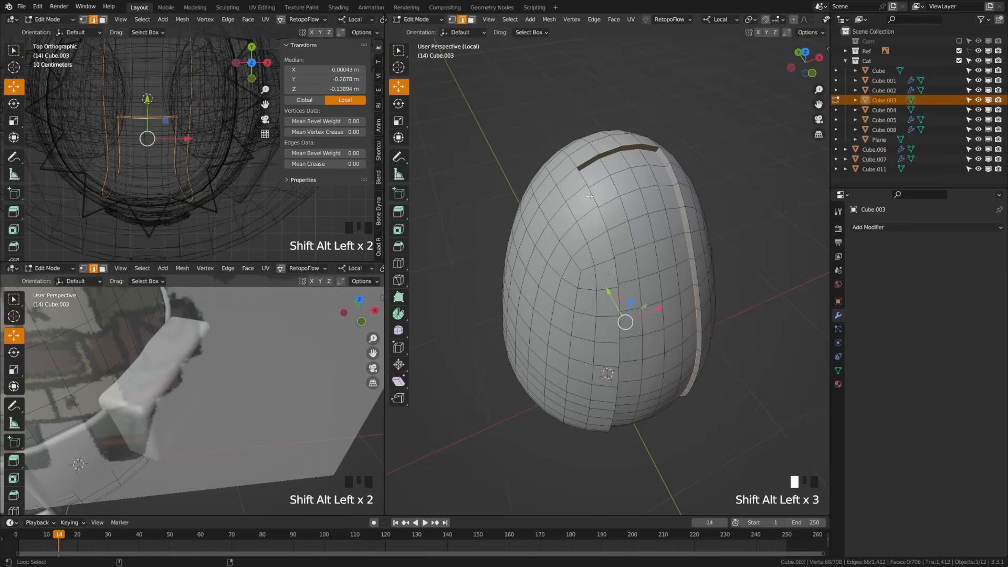
alt+shift+click(590, 197)
alt+shift+click(672, 174)
middle_drag(639, 440, 595, 467)
alt+shift+click(592, 455)
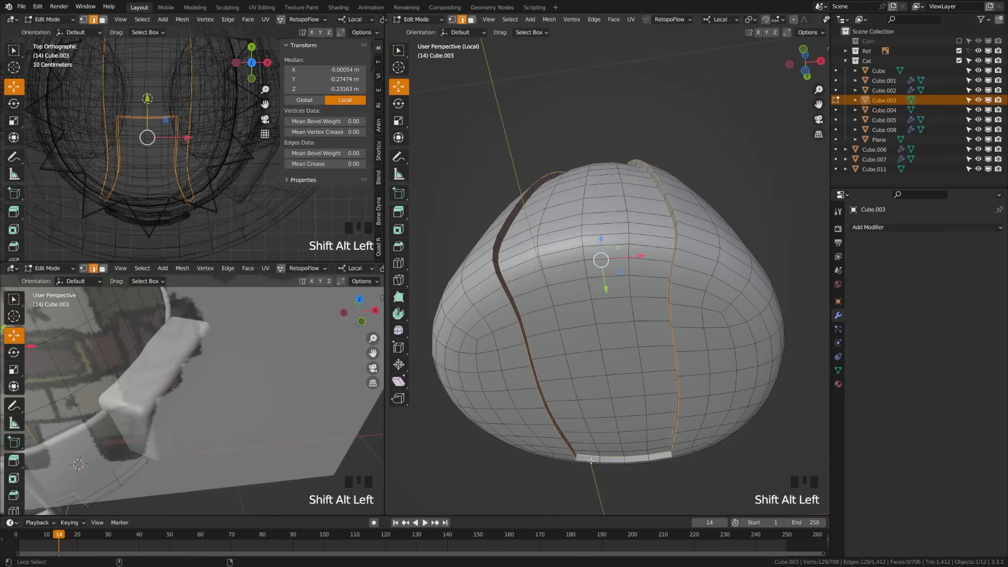
alt+shift+click(696, 457)
key(ctrl+b)
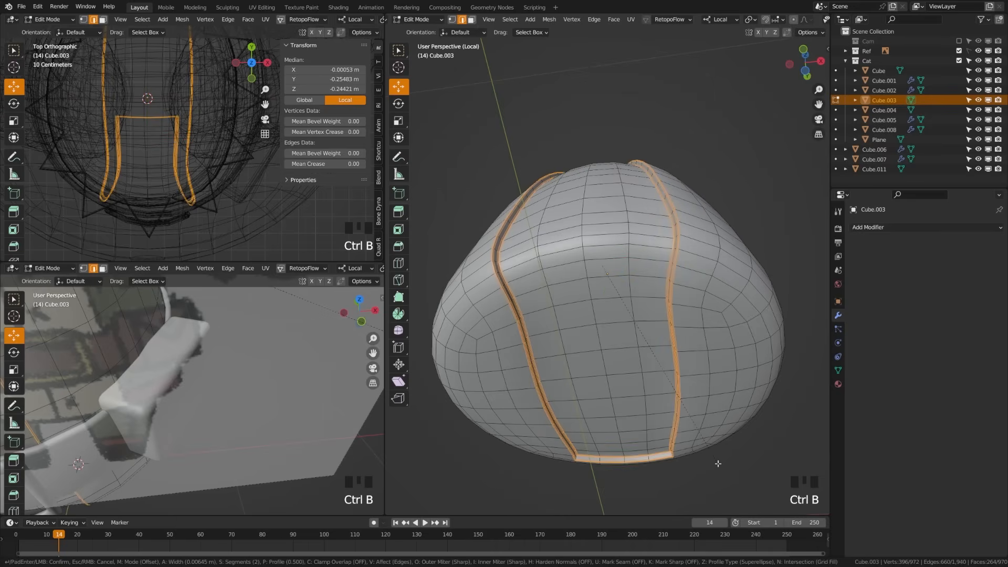
click(718, 463)
key(Tab)
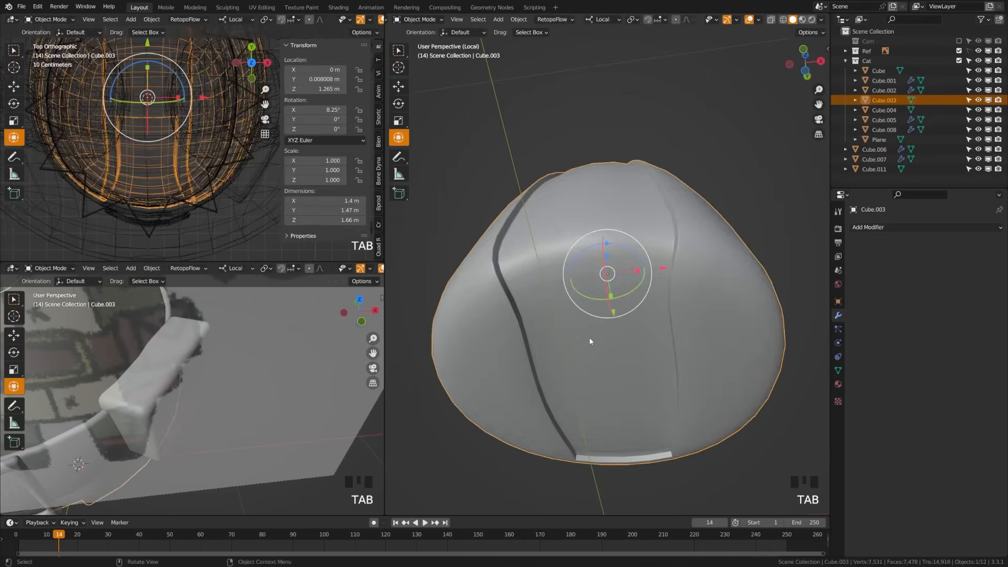
key(a)
key(KP_Divide)
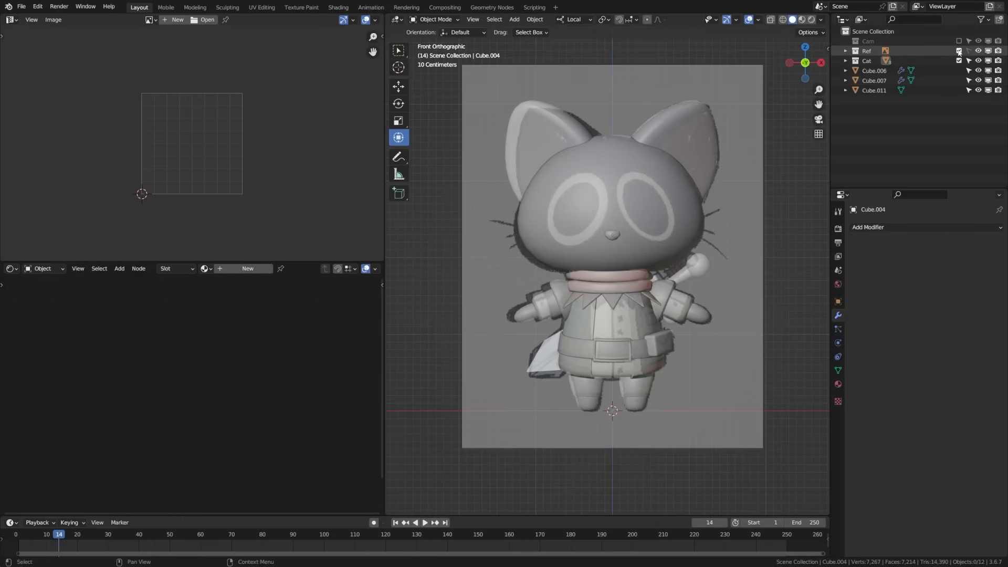
Hide the Ref collection, and add and apply a level 1 Subdivision modifier on the cat's nose.
click(959, 51)
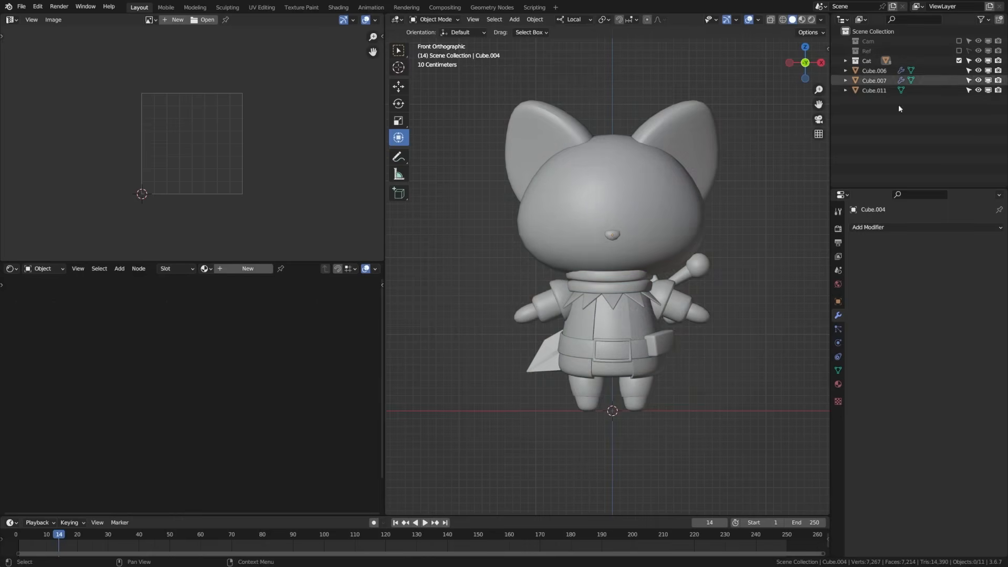
click(640, 241)
key(ctrl+1)
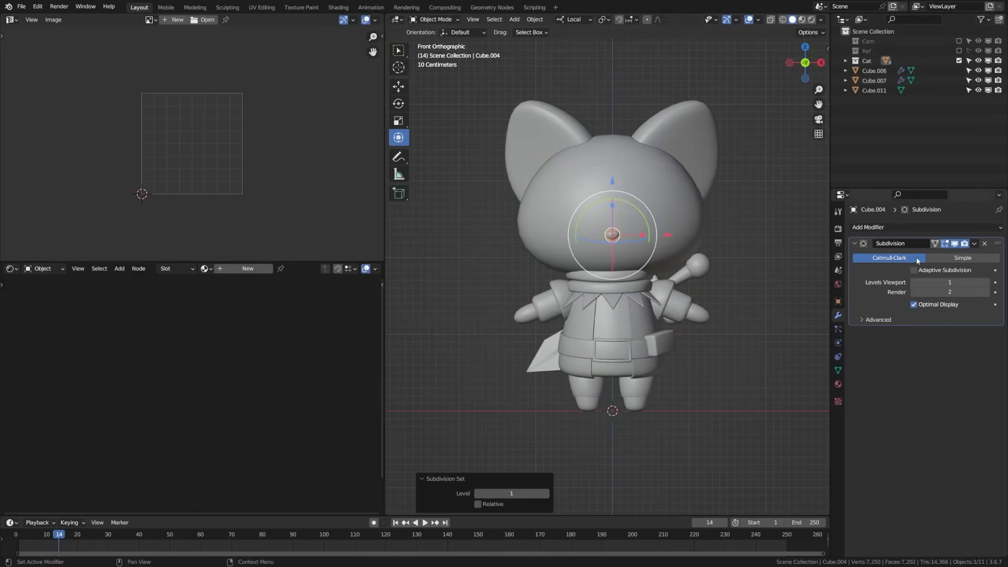
click(975, 243)
click(963, 255)
key(alt+a)
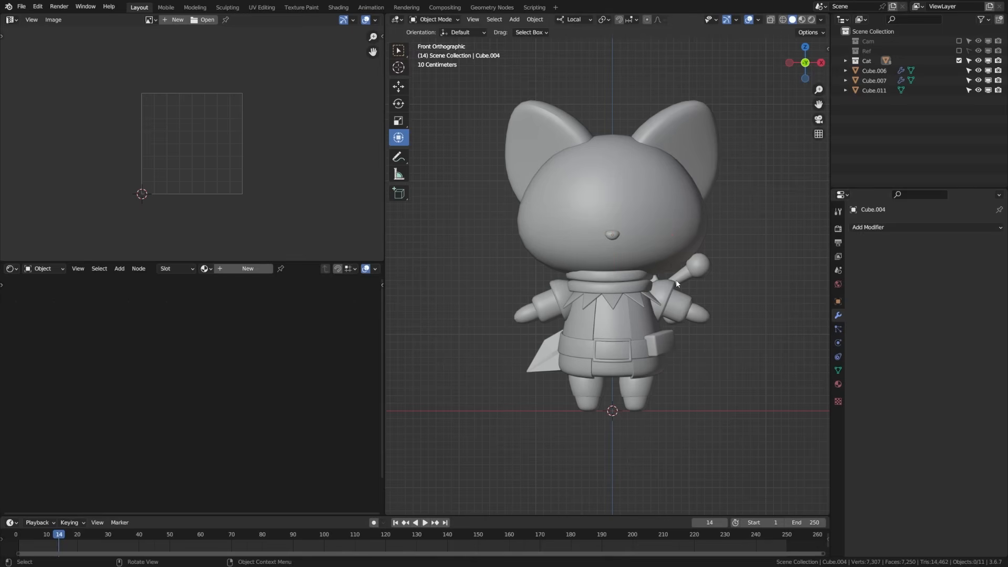
Select all character parts except the sword, convert them to mesh and join them into one object.
key(a)
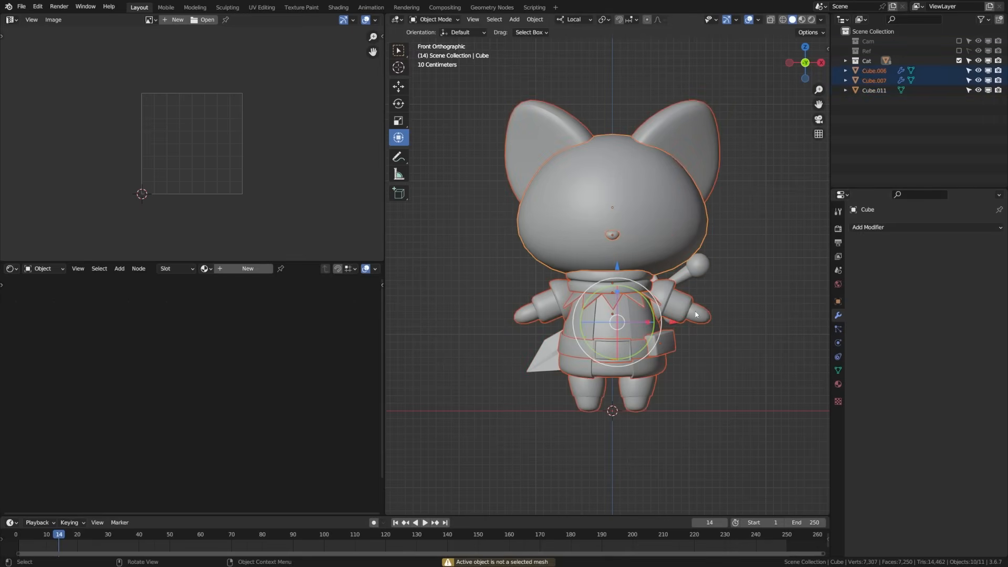
key(F3)
text(convert)
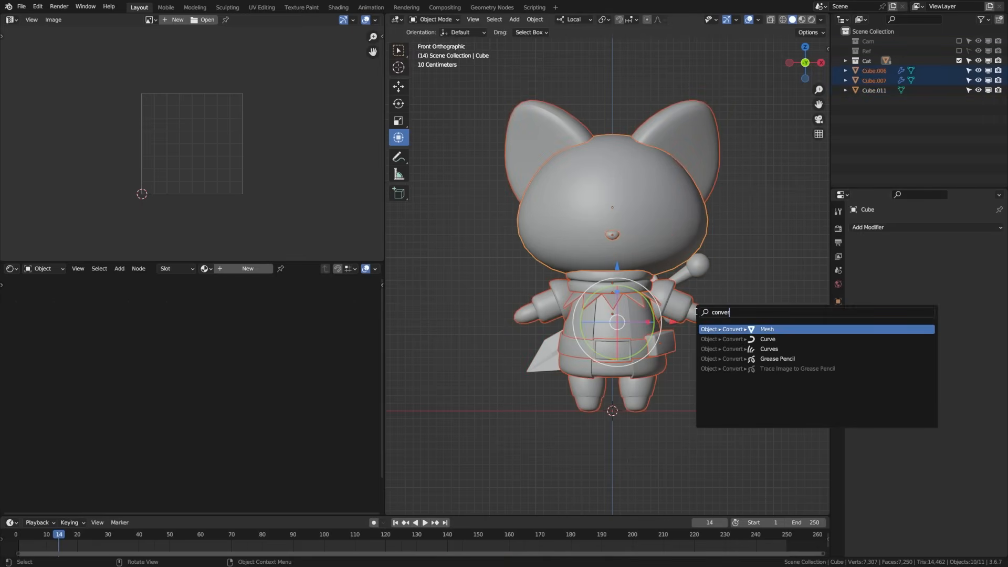
key(Return)
key(ctrl+j)
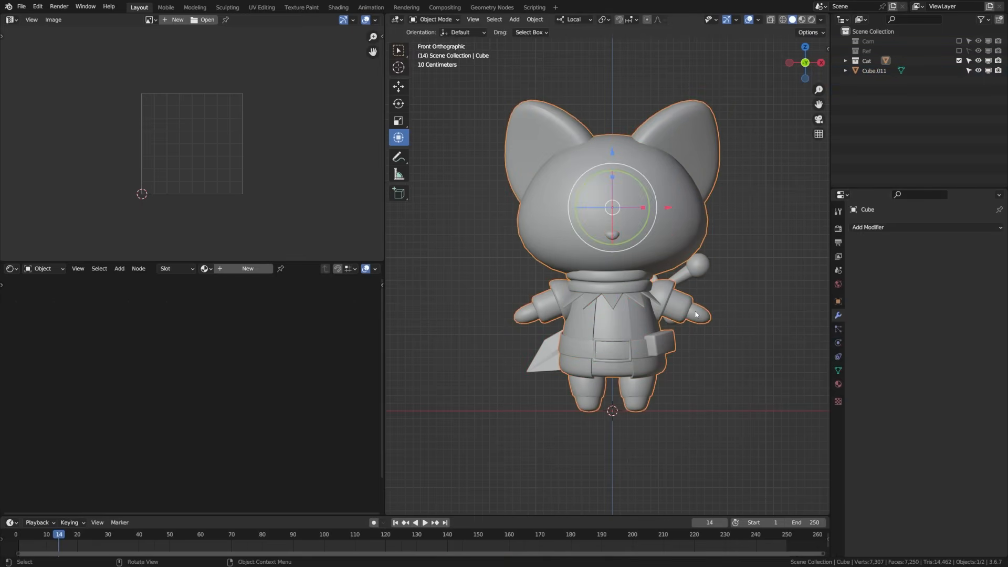
Save the file and rename the joined character object as Cat.
key(ctrl+s)
key(F2)
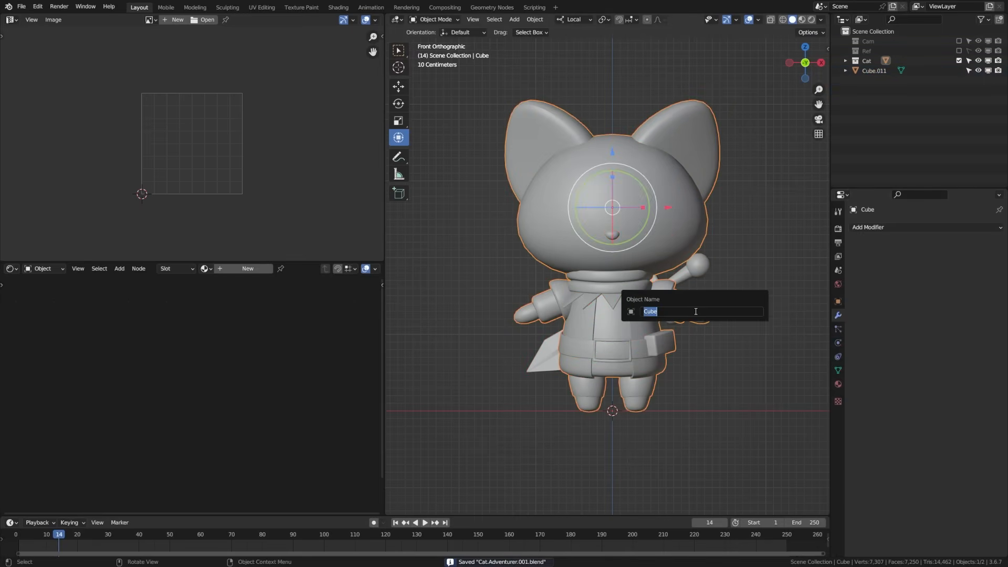
text(Cat)
key(Return)
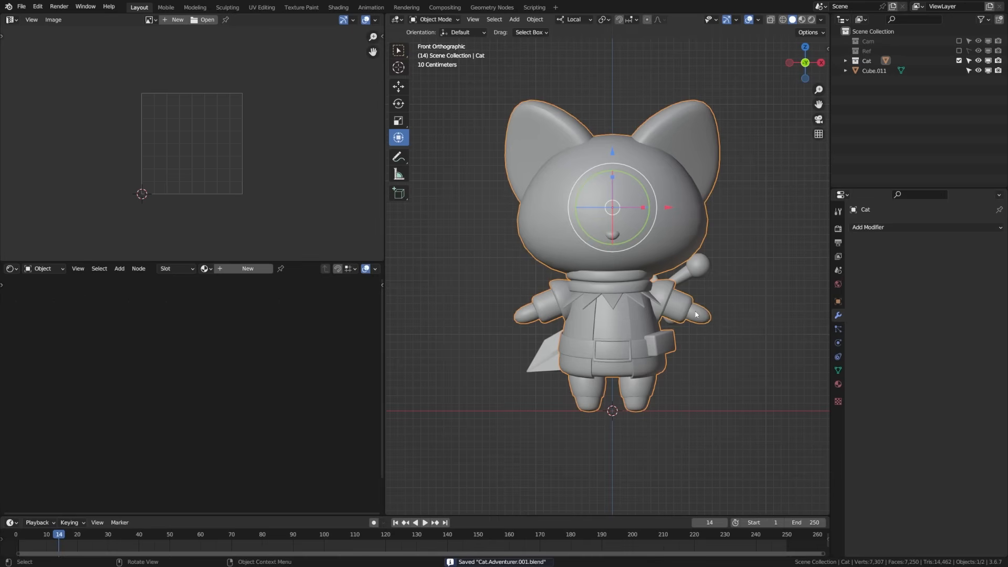
Rename the sword object on the character's back as Sword.
click(696, 270)
key(F2)
text(S)
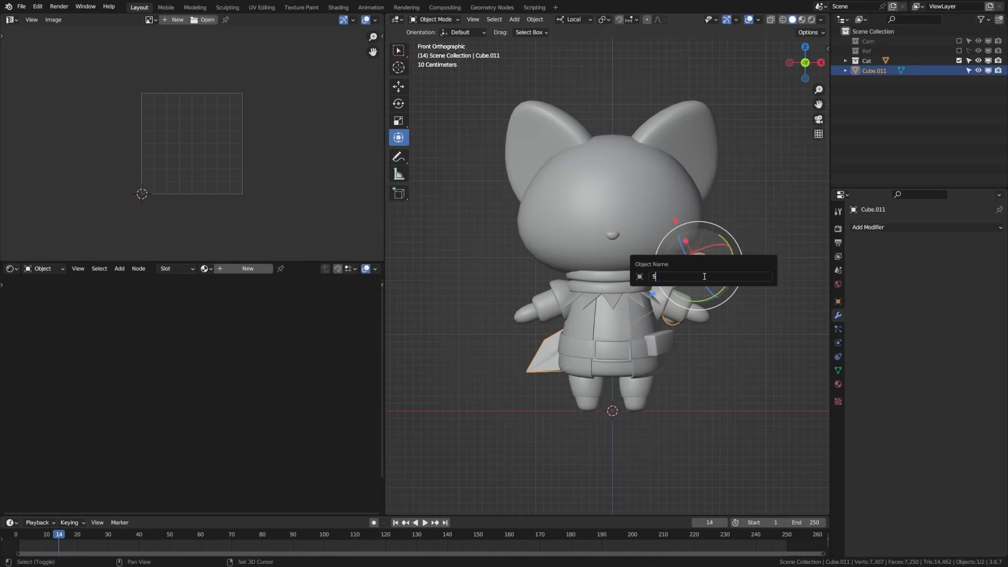
text(word)
key(Return)
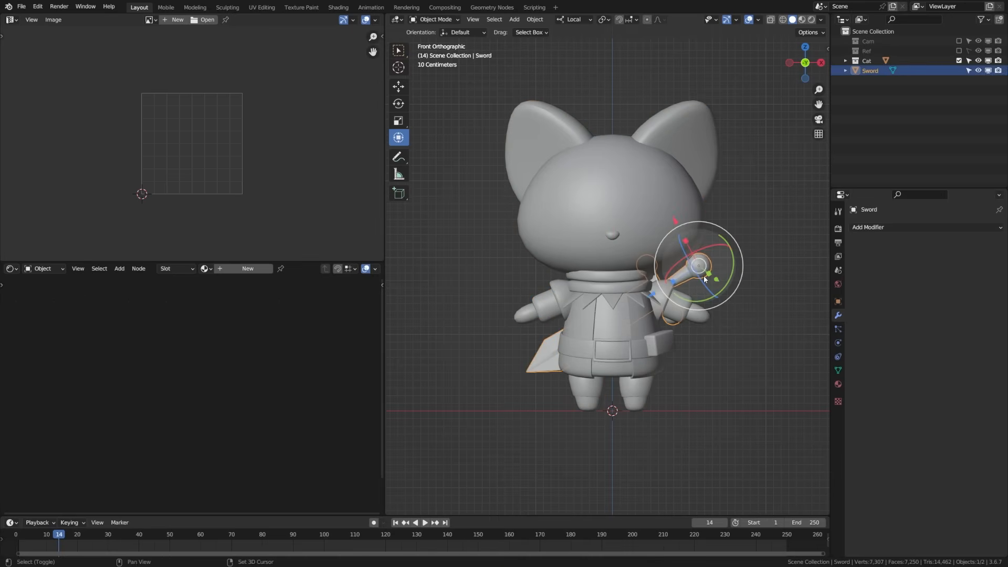
Parent the sword to the cat object, deselect everything and save the file.
shift+click(647, 326)
key(ctrl+p)
click(648, 326)
key(alt+a)
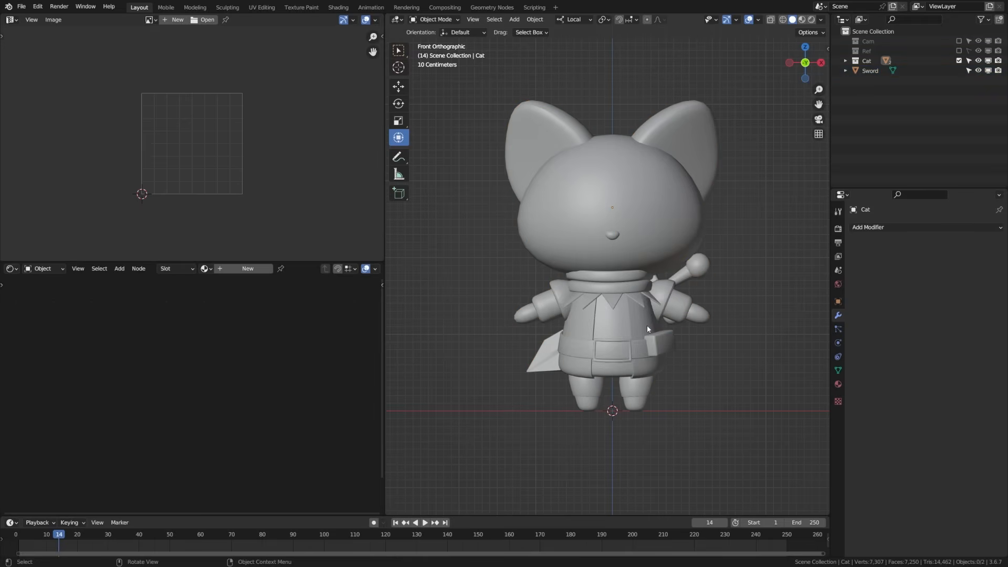
key(ctrl+s)
Create a new material on the cat object and name it Cat.
click(603, 307)
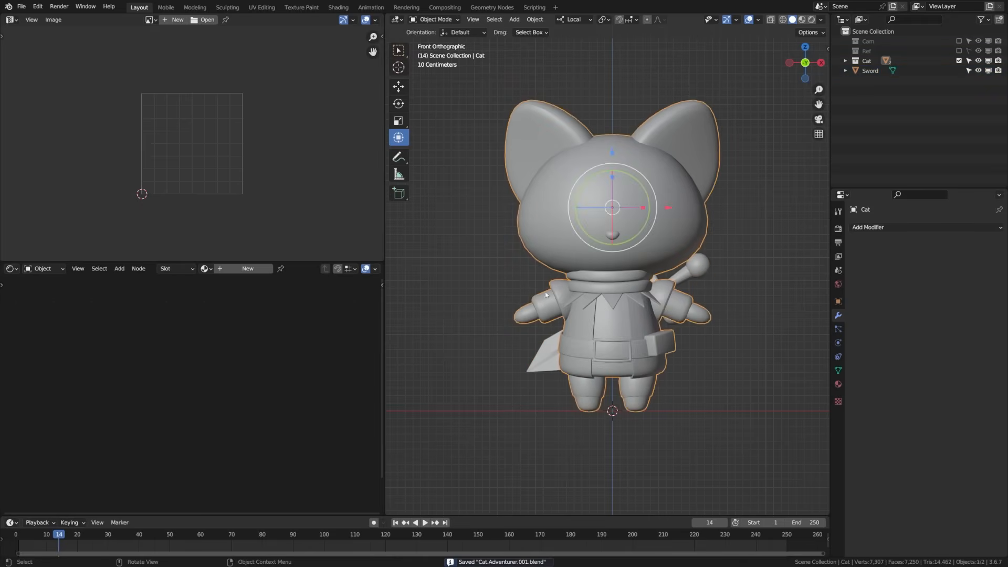
click(242, 269)
double_click(292, 269)
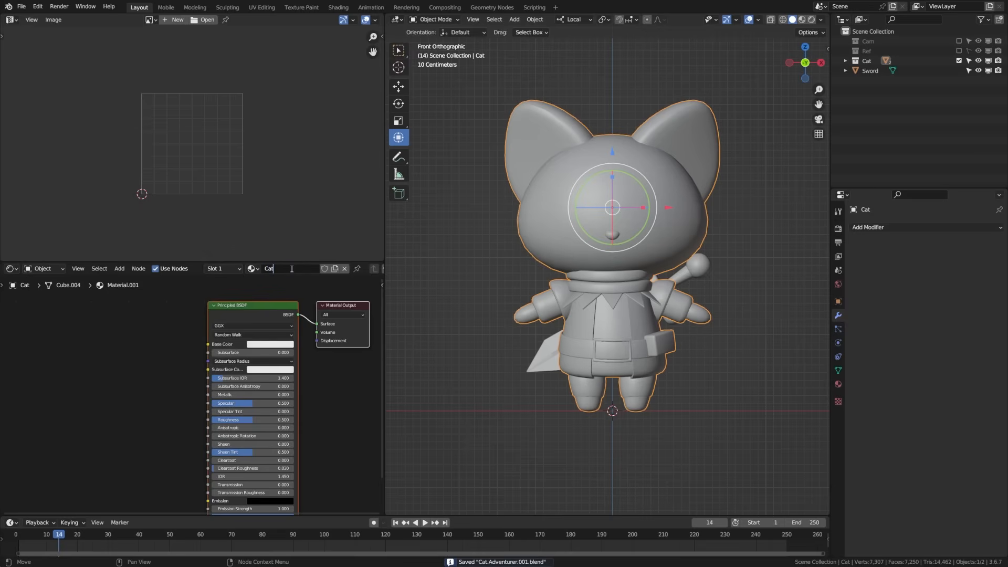
Create a new material named Sword on the sword object and save the file.
click(691, 282)
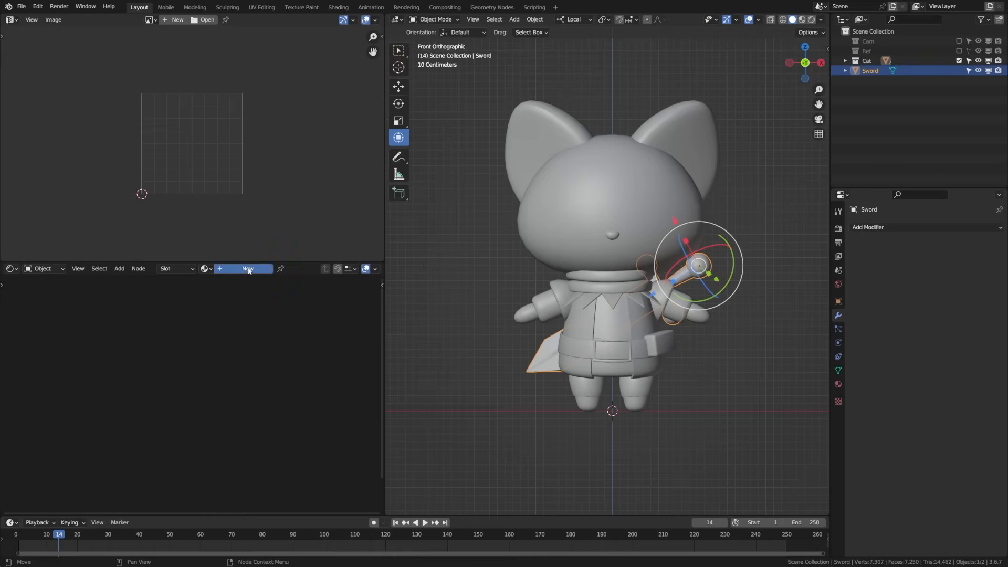
click(247, 269)
double_click(303, 268)
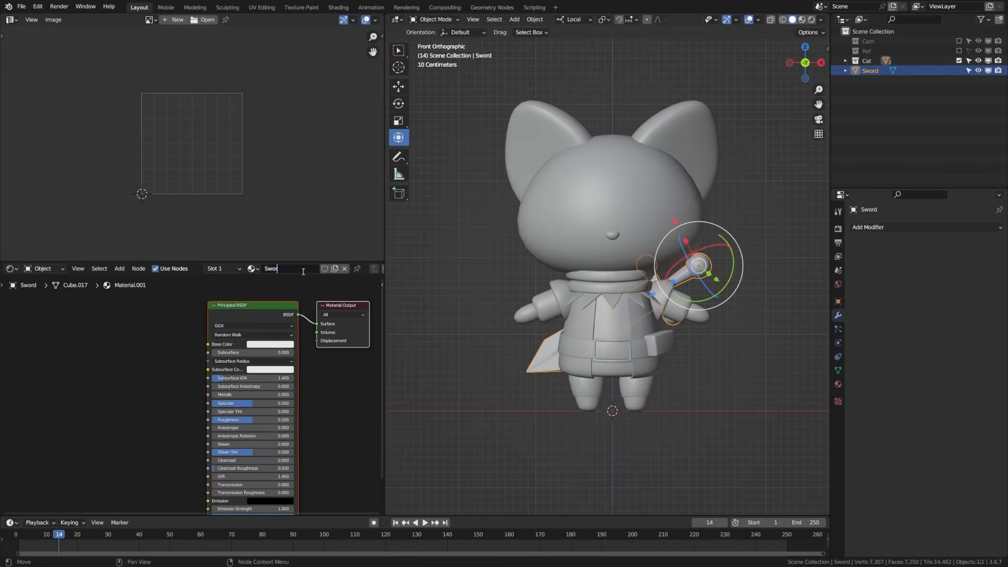
key(ctrl+s)
Add an Image Texture node to the Cat material with its Color output linked to the Principled BSDF's Base Color.
click(578, 315)
shift+middle_drag(458, 351, 469, 337)
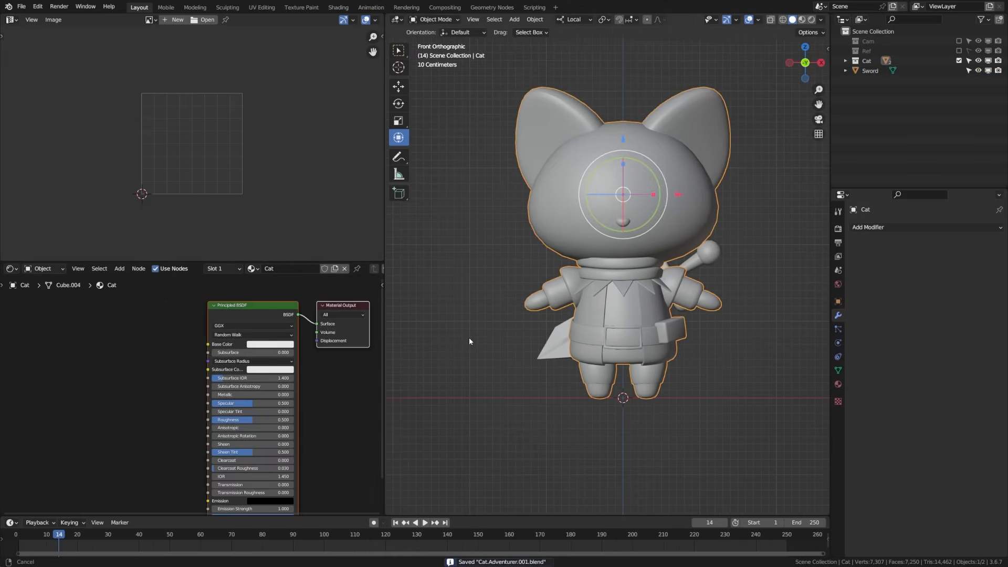
middle_drag(161, 360, 229, 367)
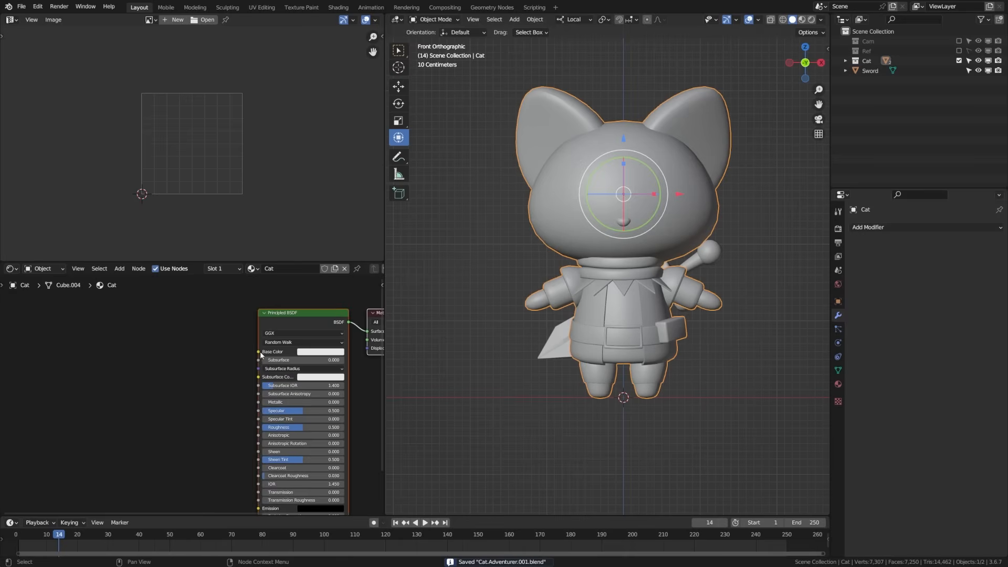
drag(259, 352, 231, 351)
drag(150, 361, 152, 361)
text(imag)
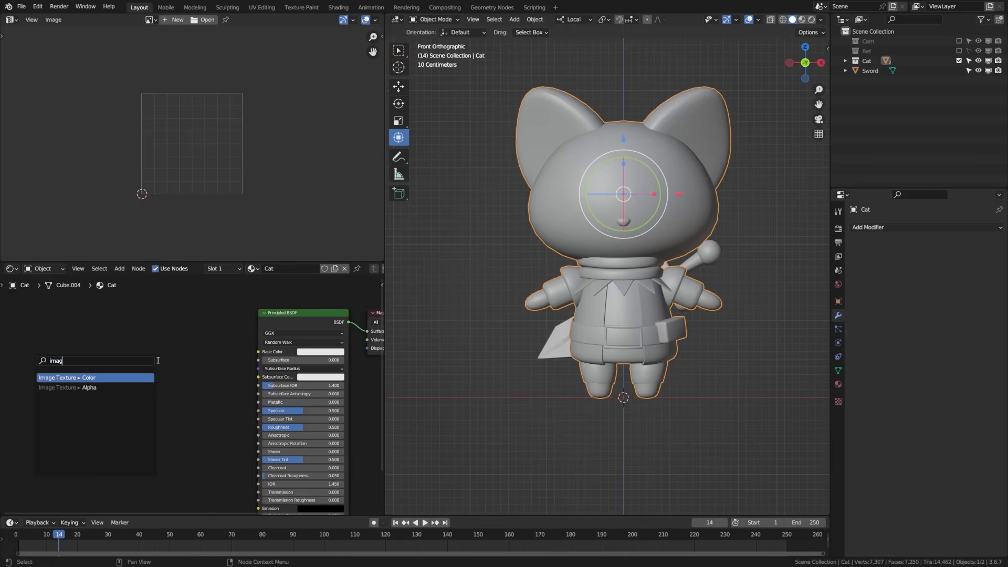
key(Return)
click(231, 351)
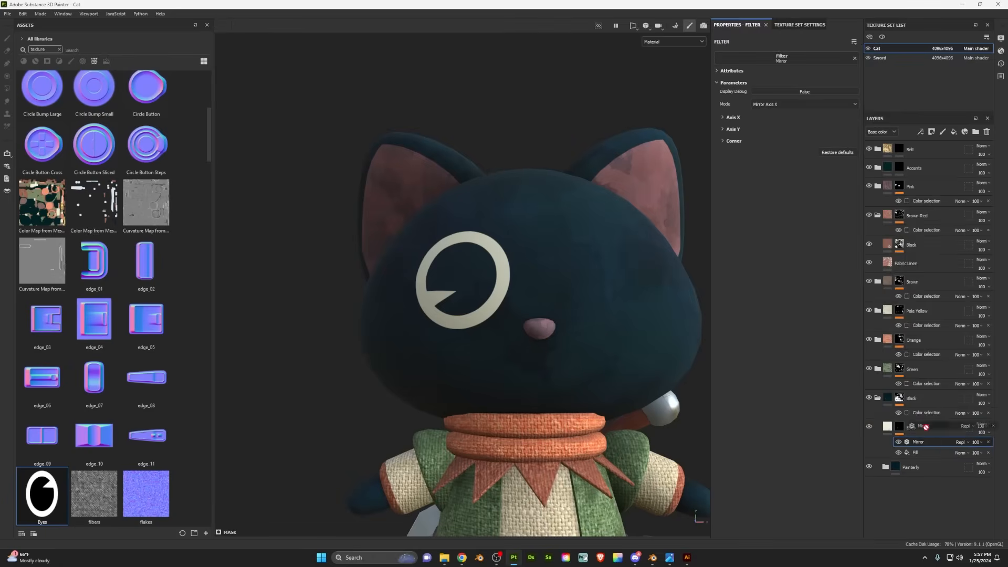
Switch to Substance 3D Painter and set the projection of the Eyes mask's fill to Warp projection.
click(800, 66)
click(778, 132)
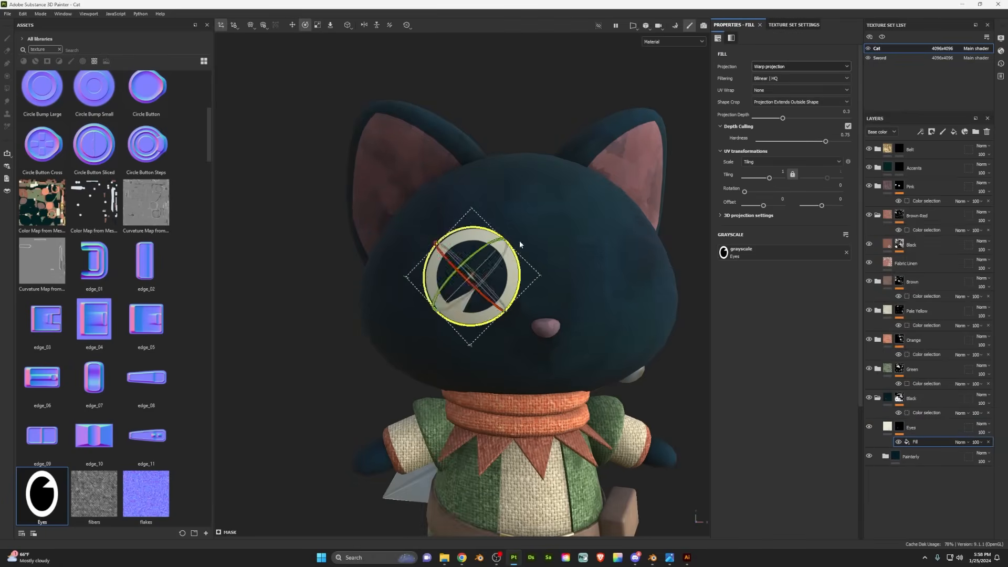
click(770, 162)
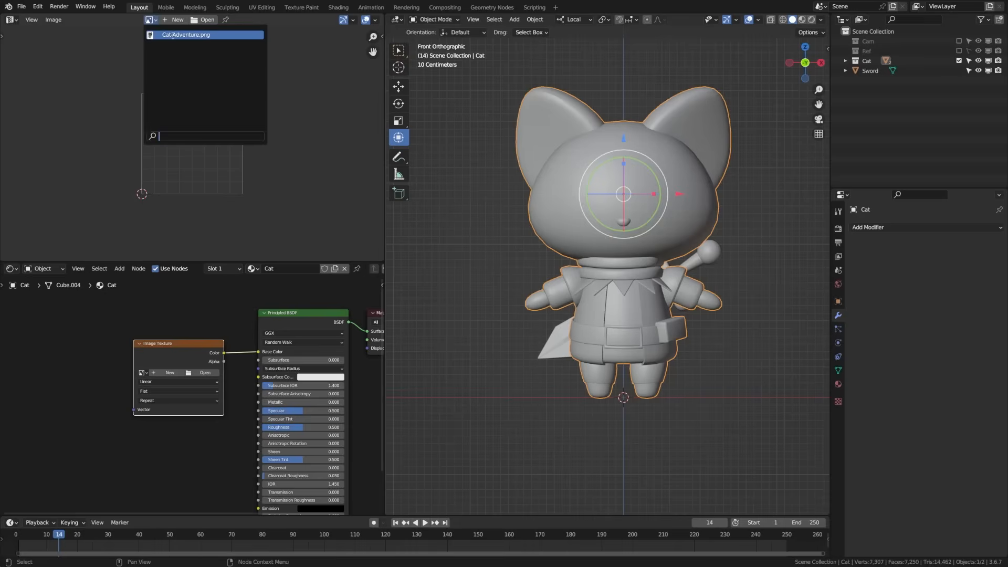
Switch to Blender and display the Cat-Adventure.png reference in the image editor.
click(173, 35)
scroll(207, 75, up, 2)
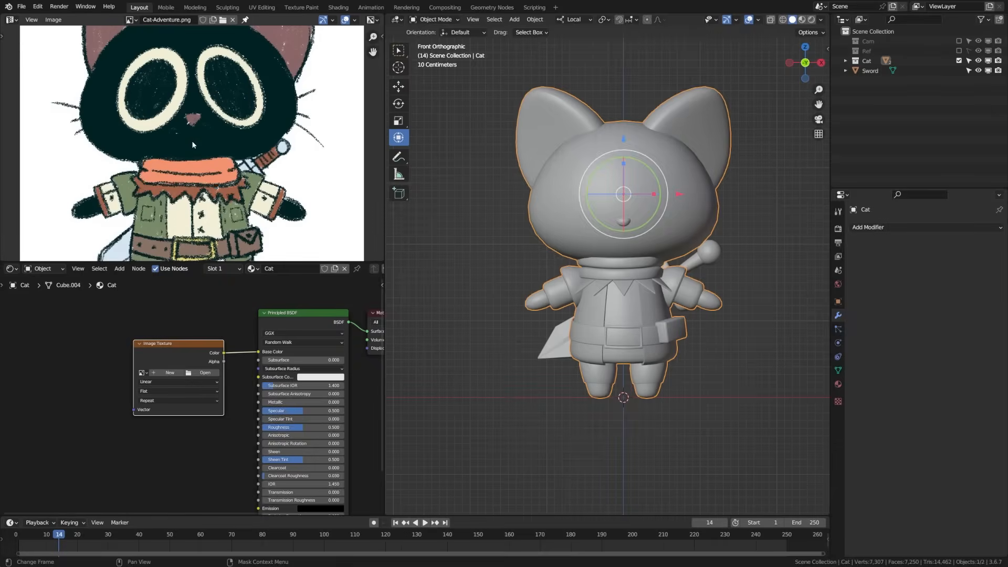
scroll(229, 149, down, 2)
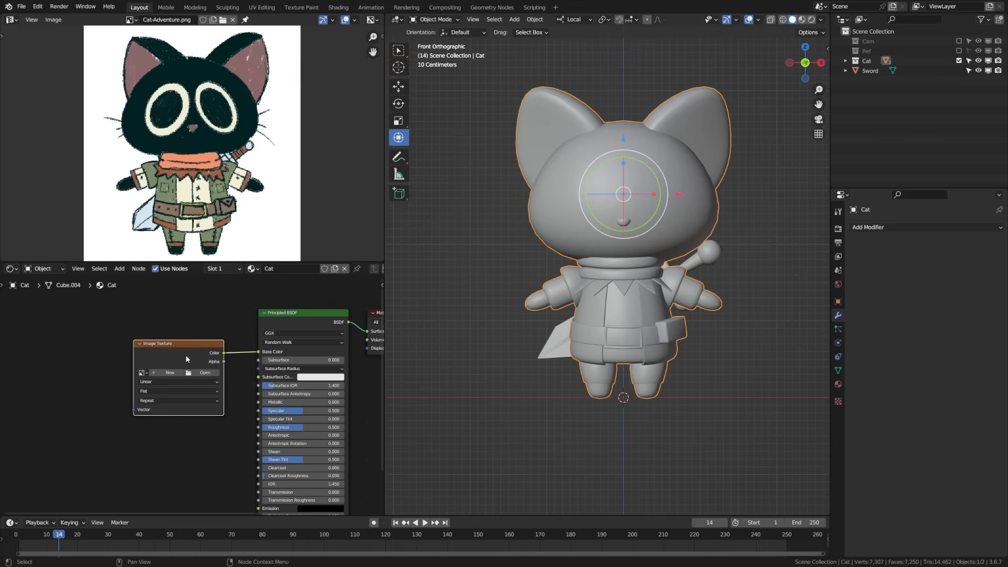
Start a new image for the texture node, sampling its colour from the reference cat's dark face and naming it Cat-Color.
click(161, 373)
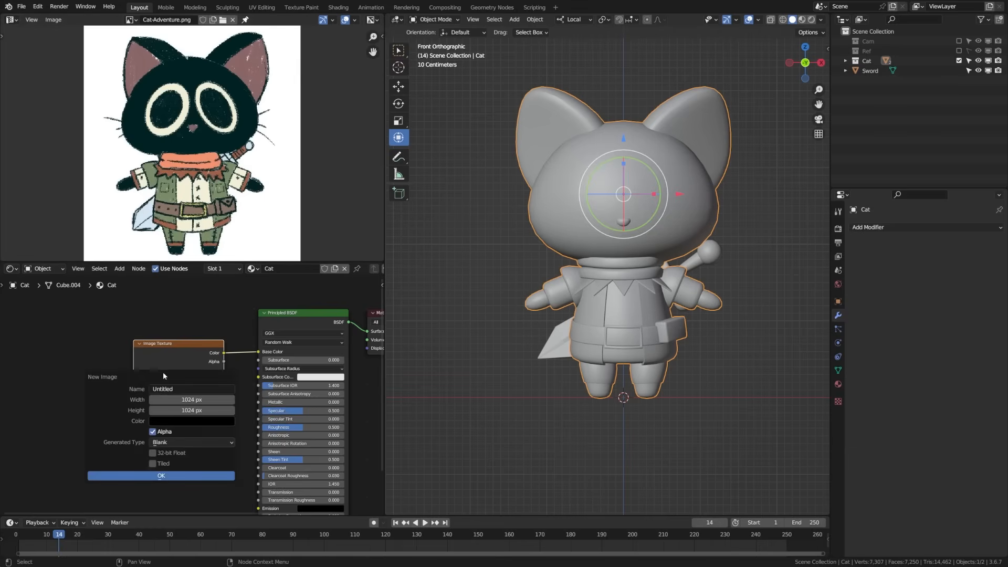
click(216, 420)
click(231, 377)
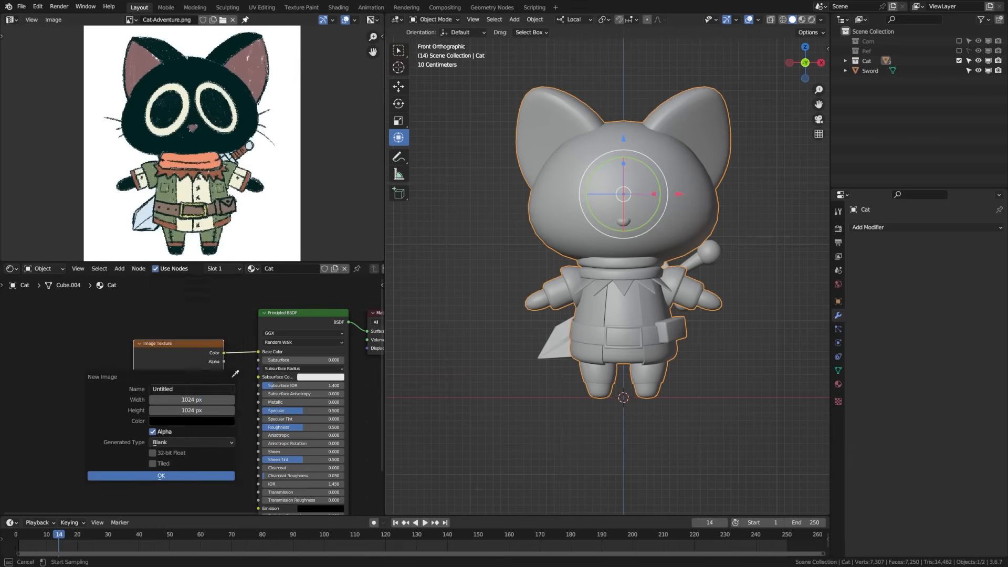
click(208, 143)
click(188, 388)
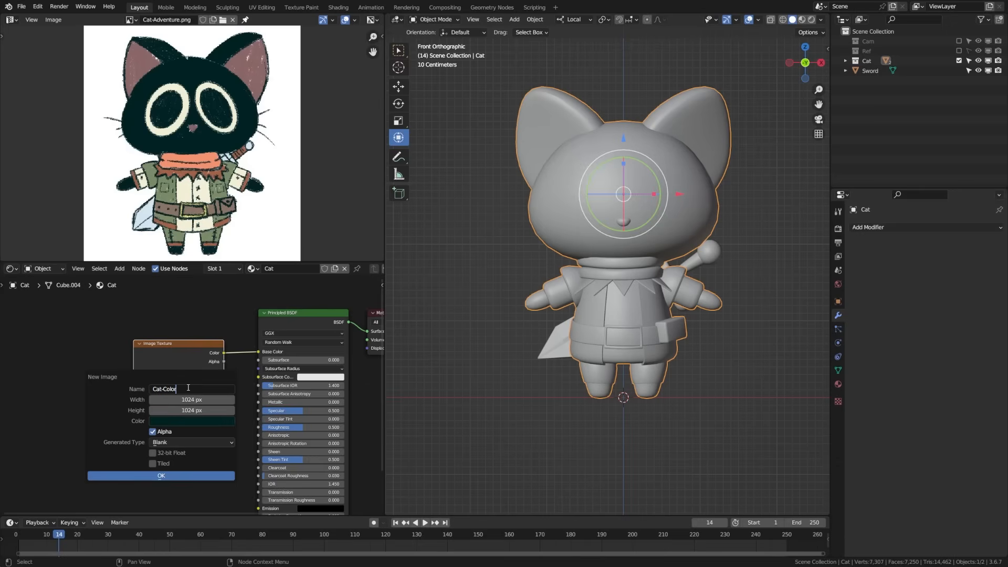
Set the new image's width and height to 4096 px, create it and save the file.
click(192, 399)
text(4096)
key(Tab)
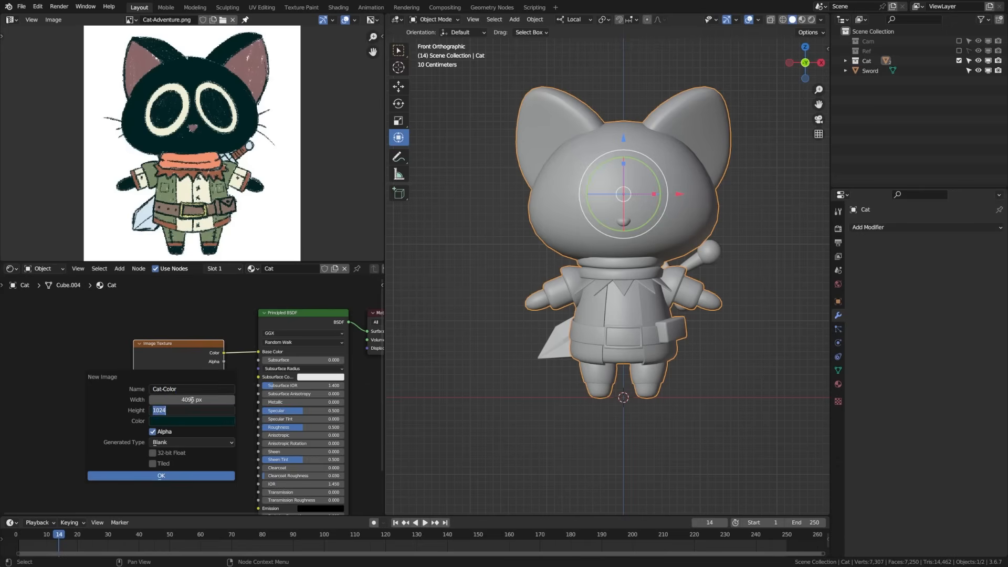
text(4096)
key(Return)
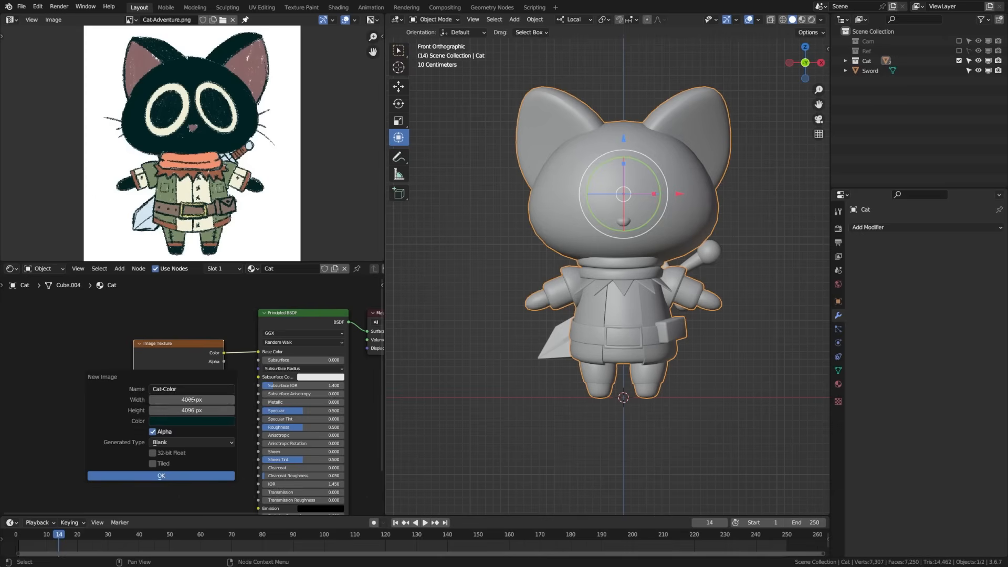
click(177, 478)
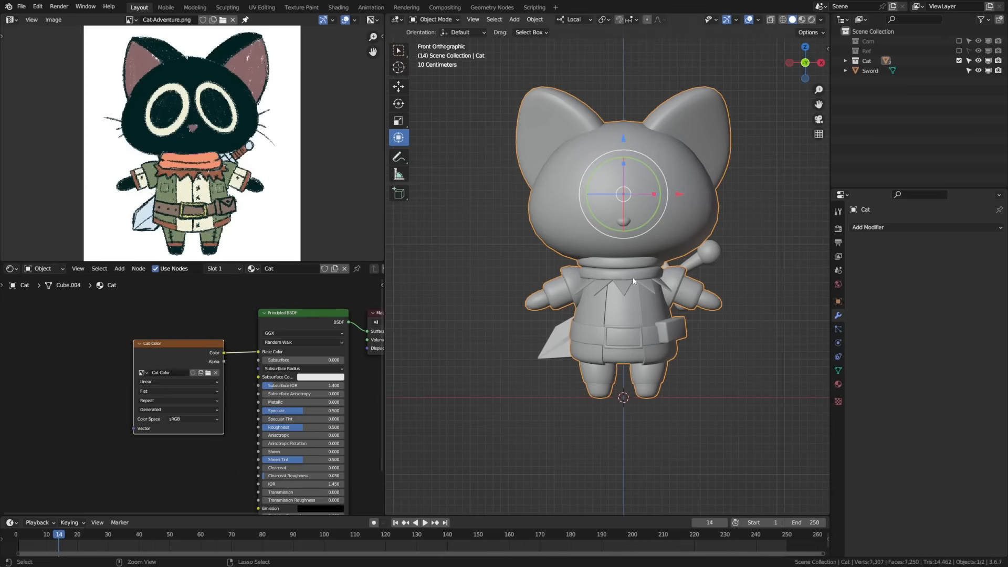
key(ctrl+s)
Select the cat's entire mesh in Edit Mode and unwrap it with Smart UV Project using an island margin of 0.010.
shift+middle_drag(677, 262, 663, 278)
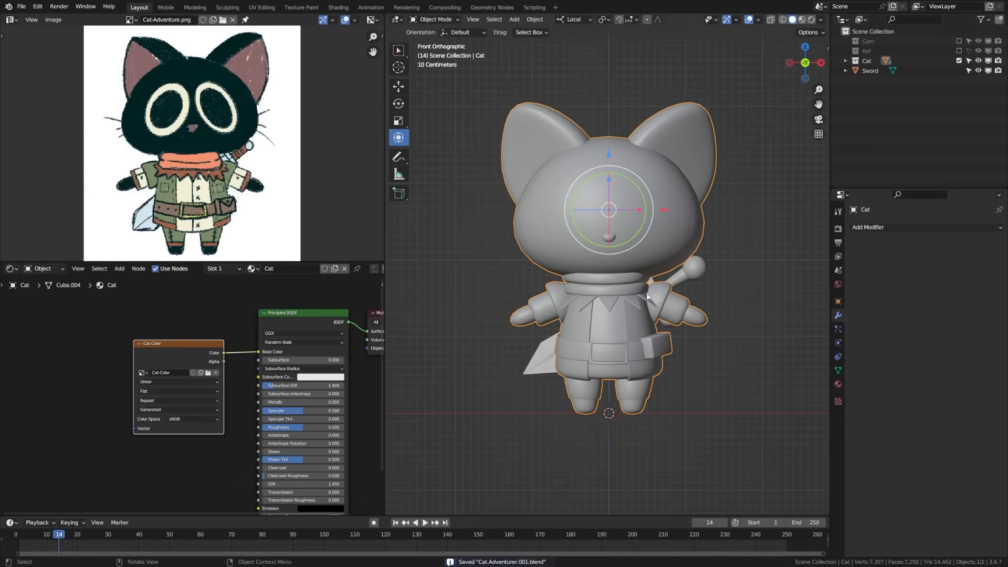
key(Tab)
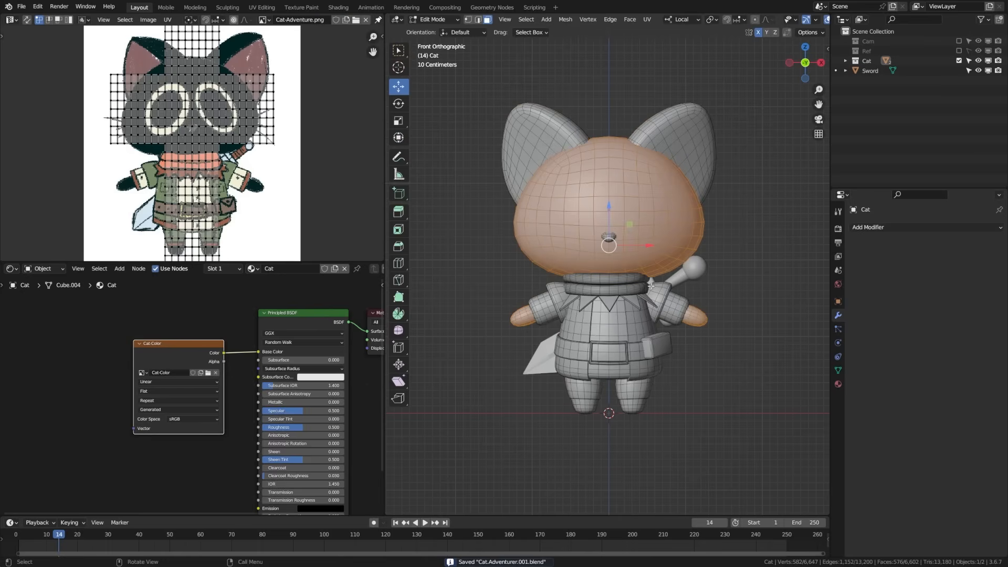
key(alt+a)
key(a)
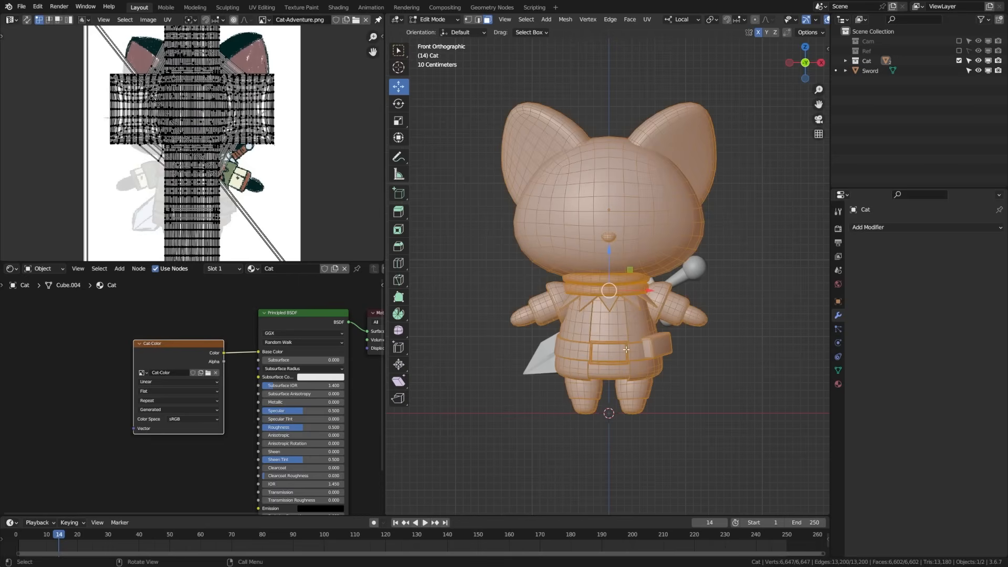
scroll(209, 152, down, 2)
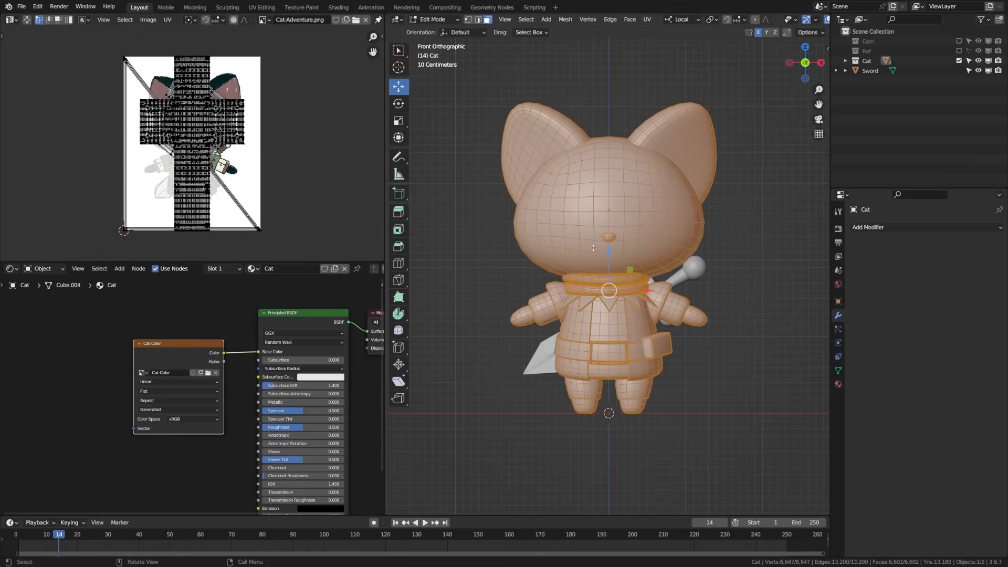
key(u)
click(573, 262)
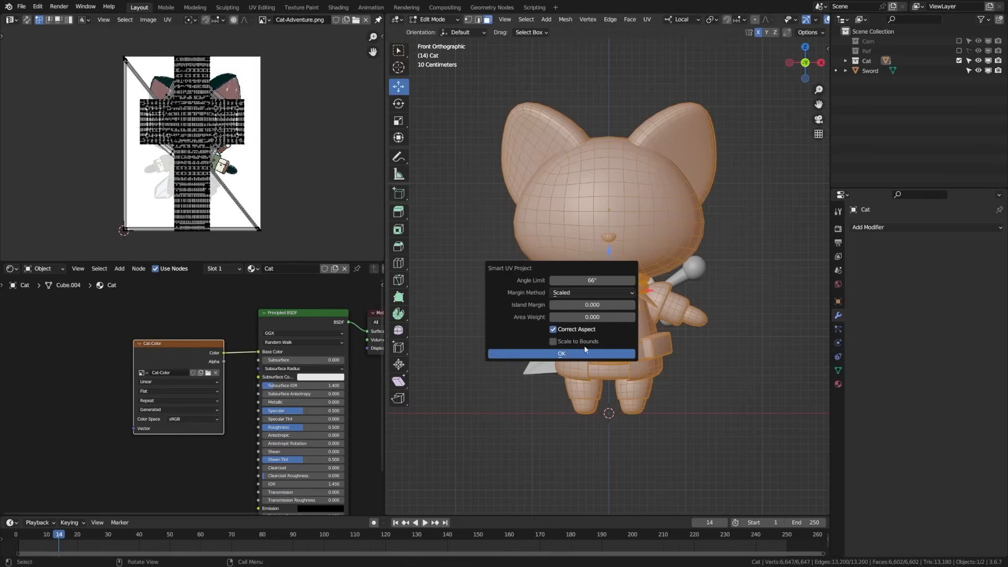
click(630, 305)
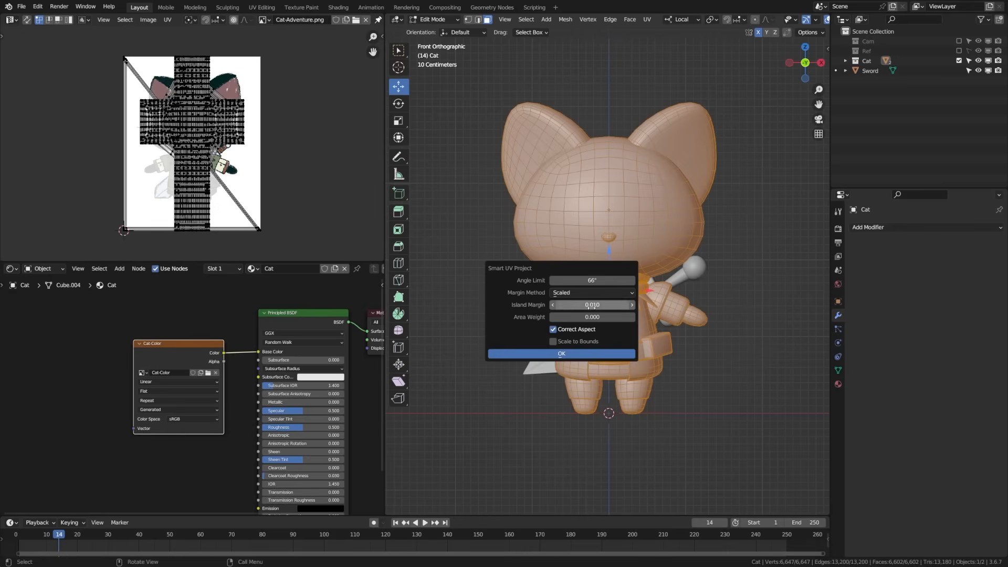
click(577, 352)
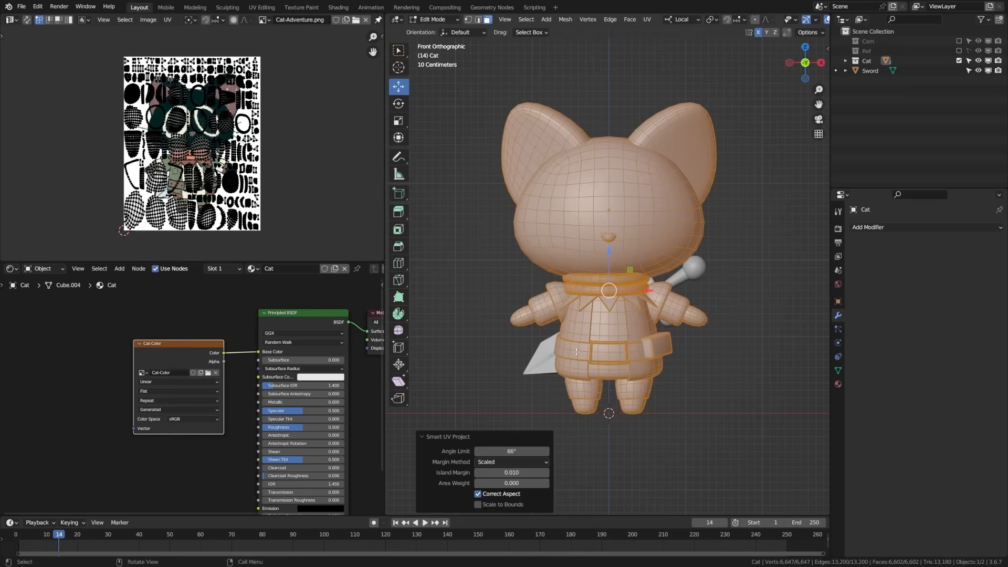
Pack all the cat's UV islands with the Exact Shape (Concave) method and 0.001 margin, and deselect the UVs.
scroll(192, 147, up, 2)
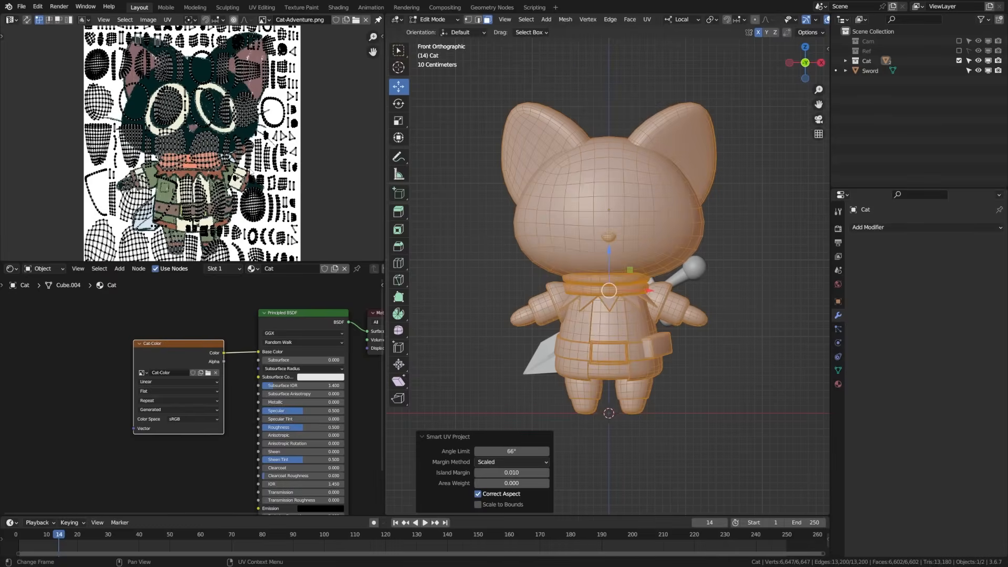
key(a)
key(F3)
text(pa)
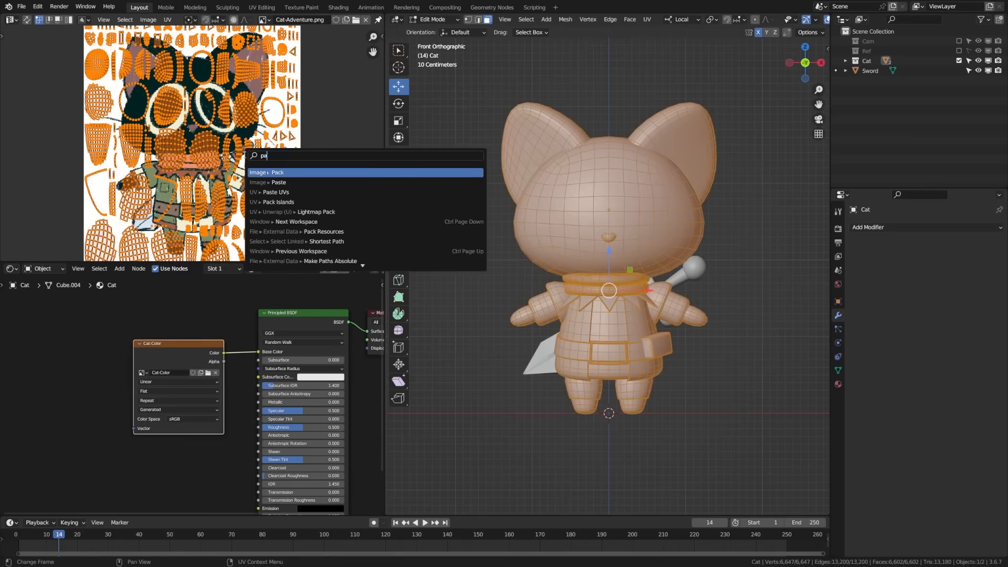
text(ck)
key(Down)
key(Return)
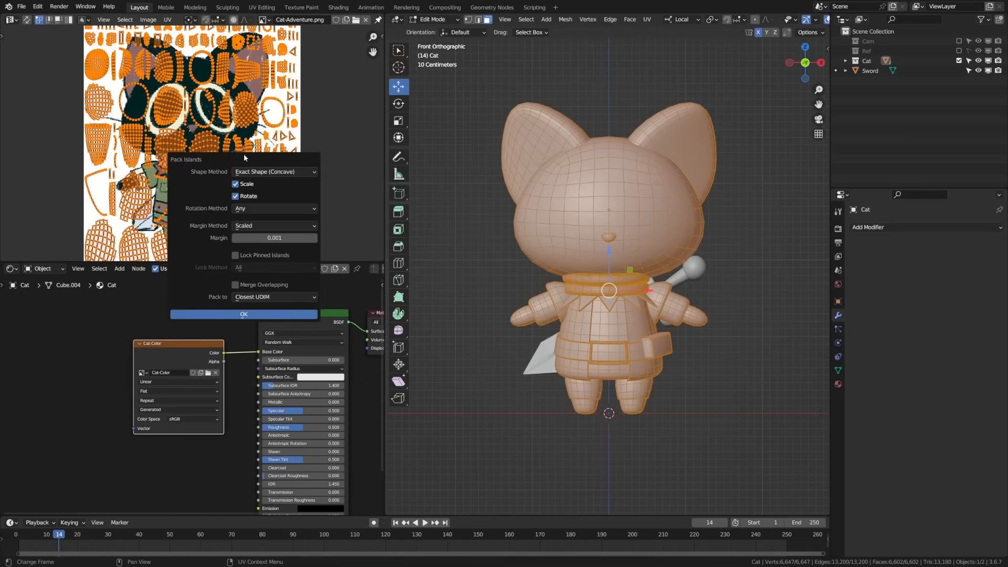
click(250, 315)
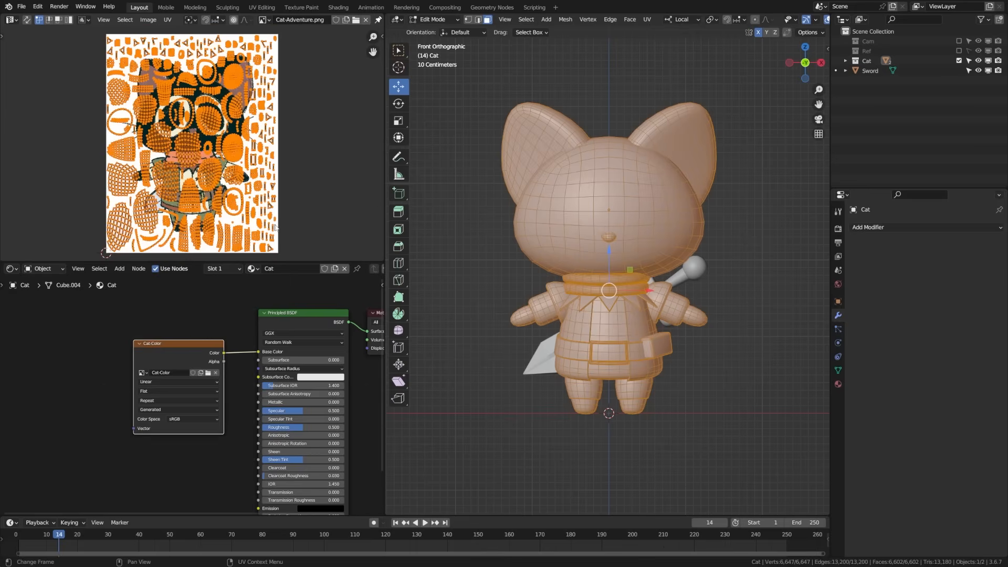
scroll(275, 228, up, 1)
key(alt+a)
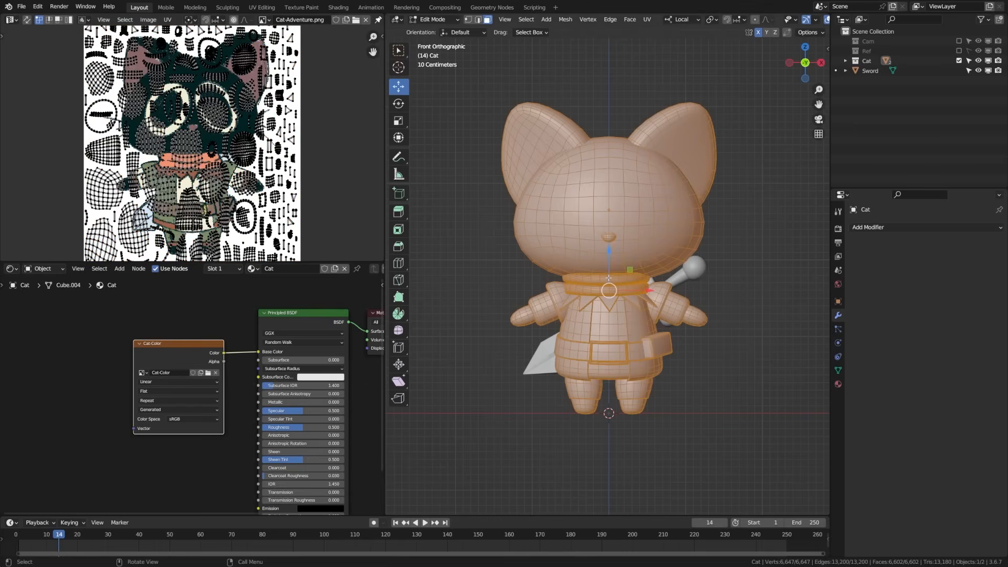
Return the cat to Object Mode and save the file.
key(ctrl+Tab)
click(603, 291)
scroll(603, 292, up, 1)
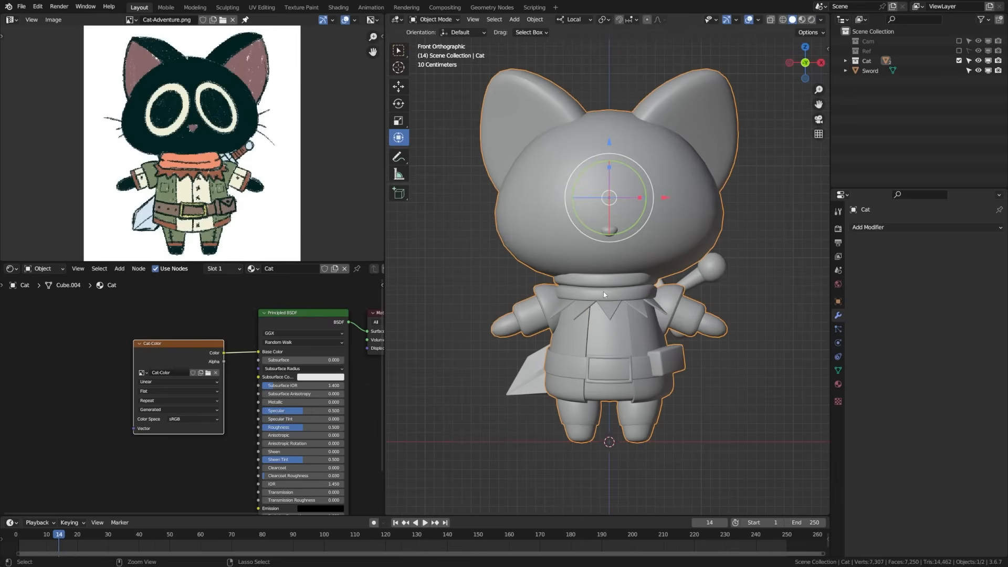
key(ctrl+s)
Switch the cat to Texture Paint mode and set its material's Specular to 0.136.
key(ctrl+Tab)
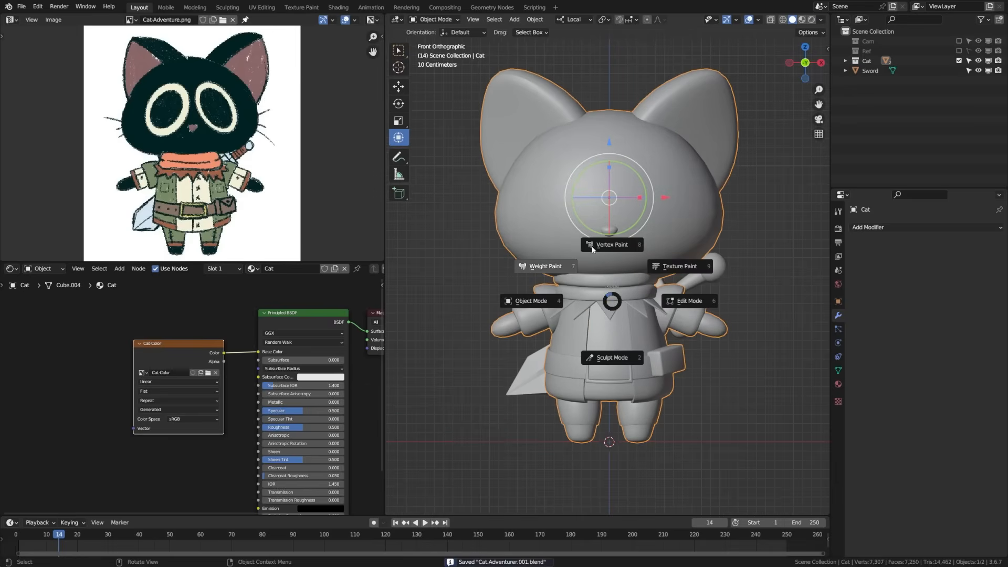
click(658, 266)
scroll(565, 302, up, 1)
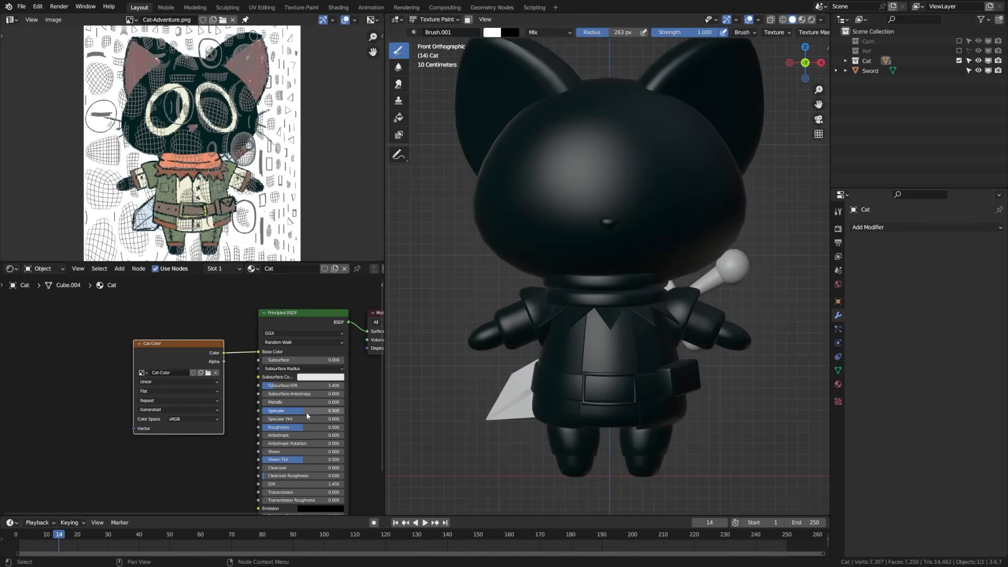
drag(269, 411, 280, 410)
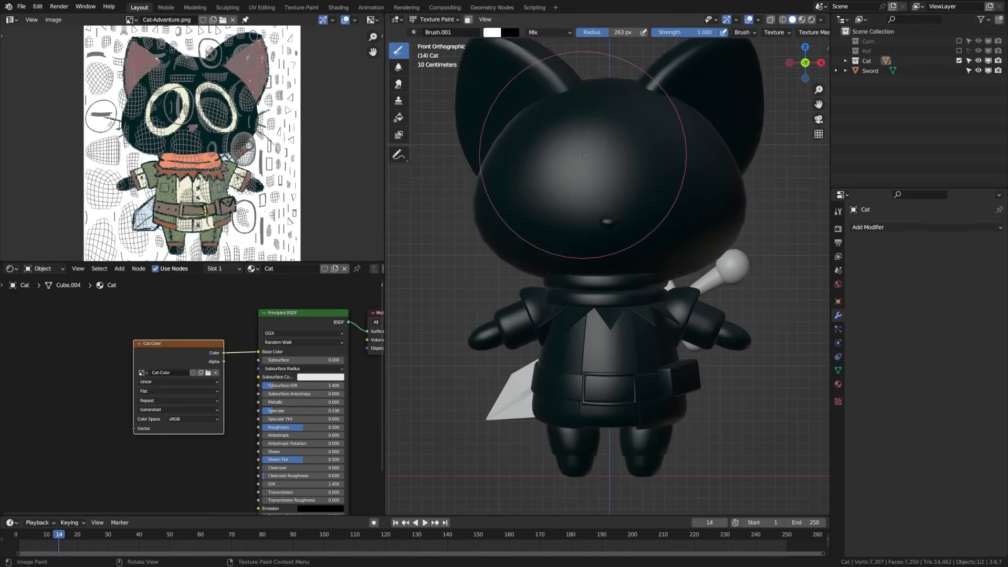
Sample the brush's primary colour from the cream eye outline of the reference cat.
scroll(446, 144, up, 1)
scroll(445, 143, up, 2)
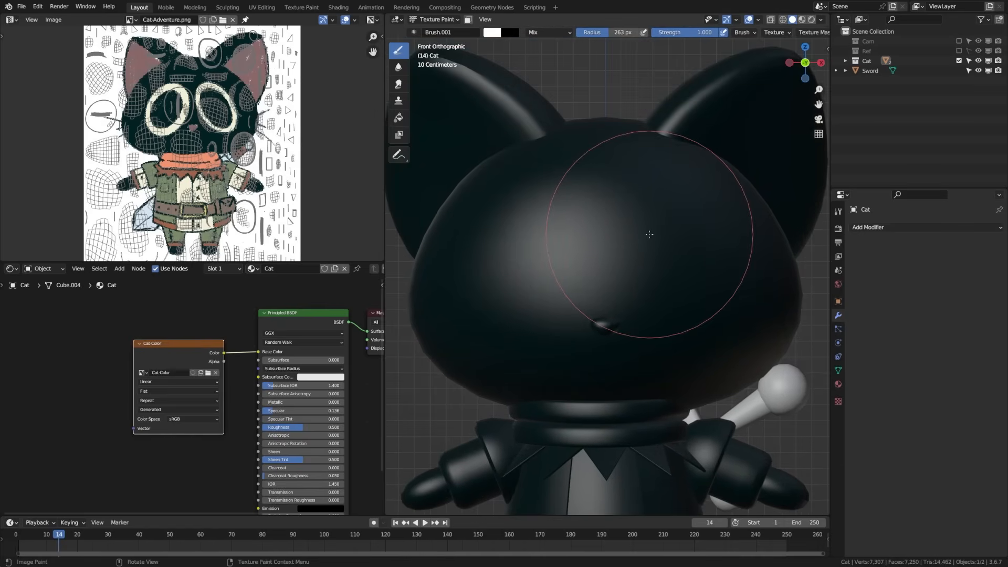
click(495, 34)
click(569, 139)
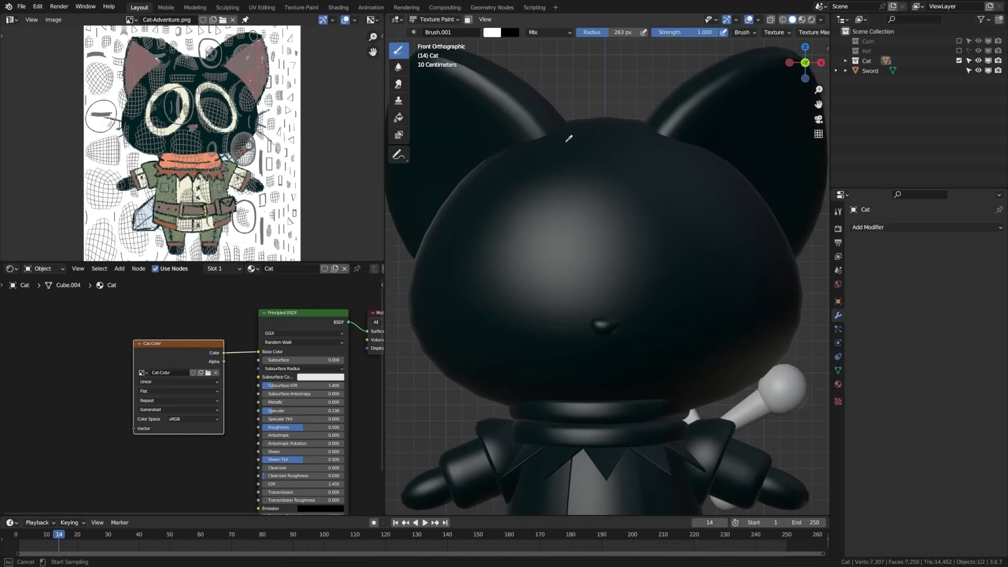
click(149, 110)
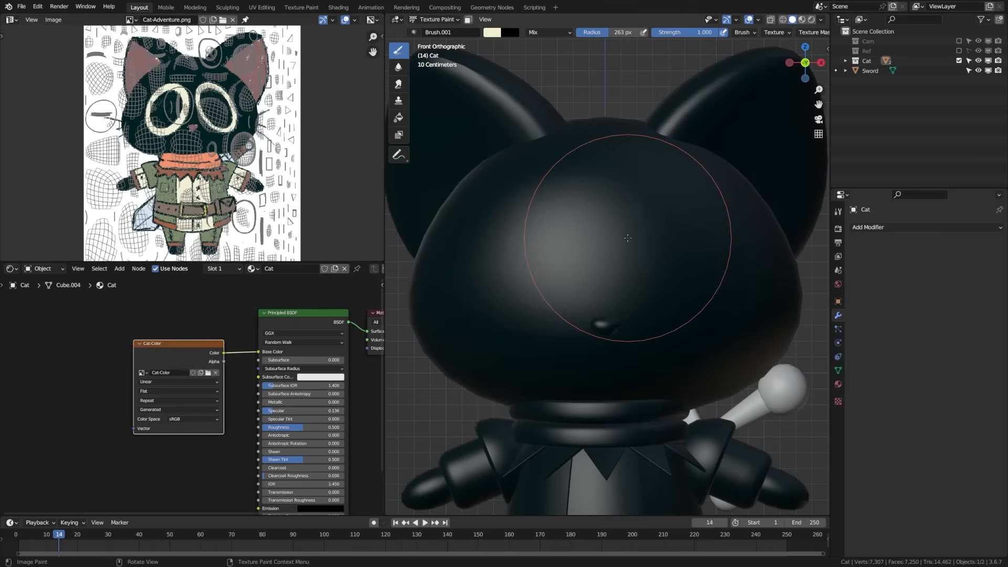
Set the paint brush's falloff curve to the flat, constant preset so strokes get hard edges.
key(n)
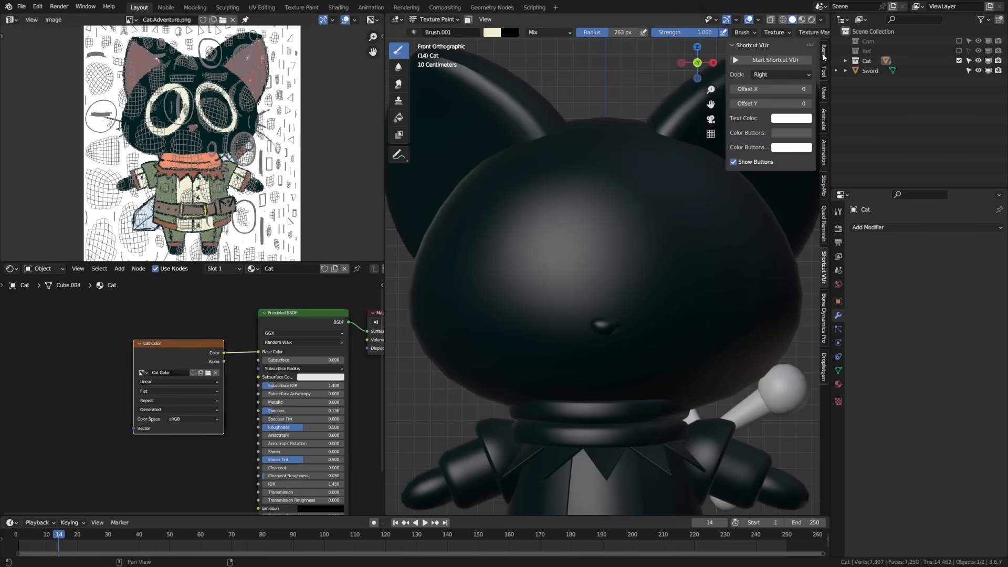
click(825, 72)
scroll(776, 418, down, 1)
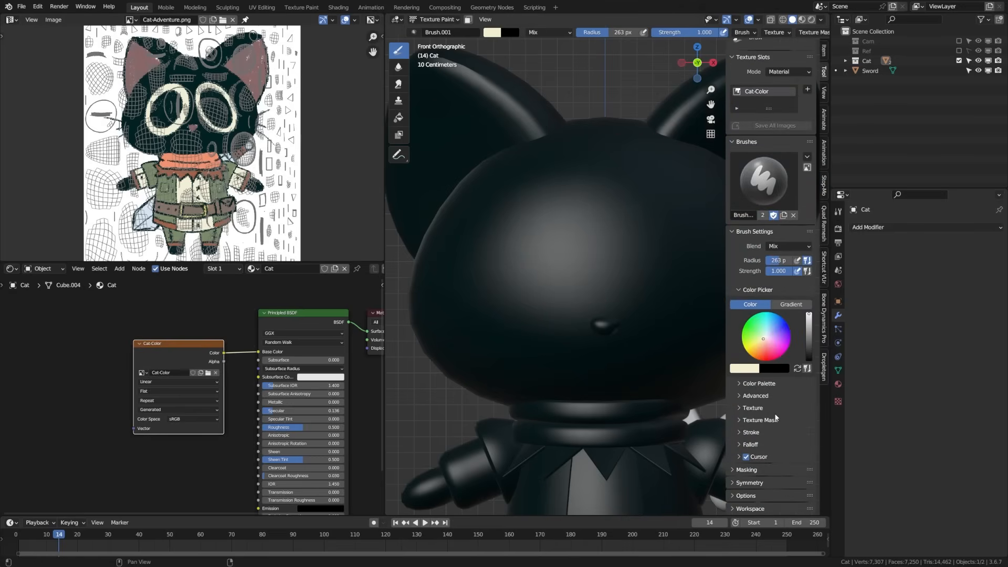
click(751, 444)
scroll(776, 456, down, 5)
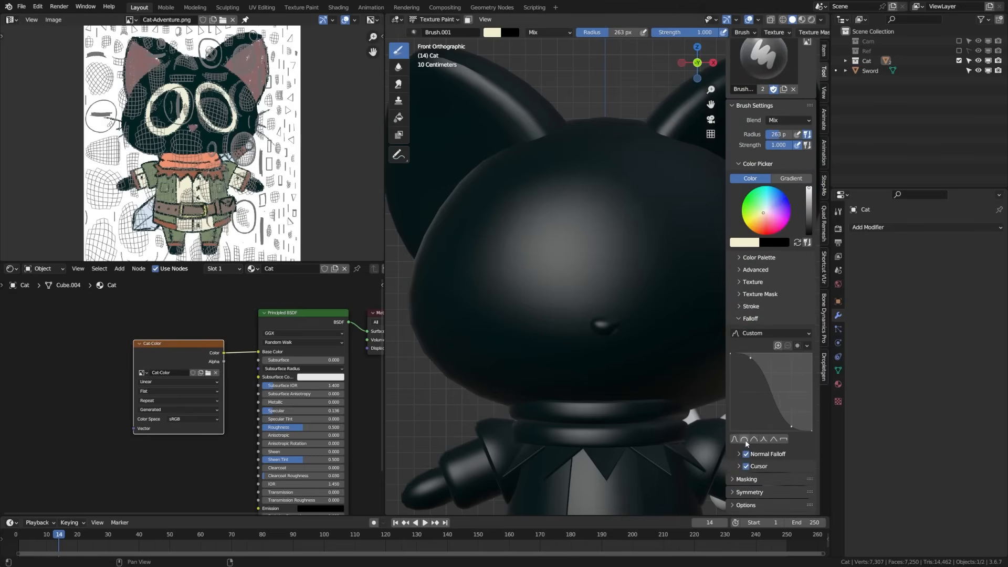
click(747, 444)
click(784, 440)
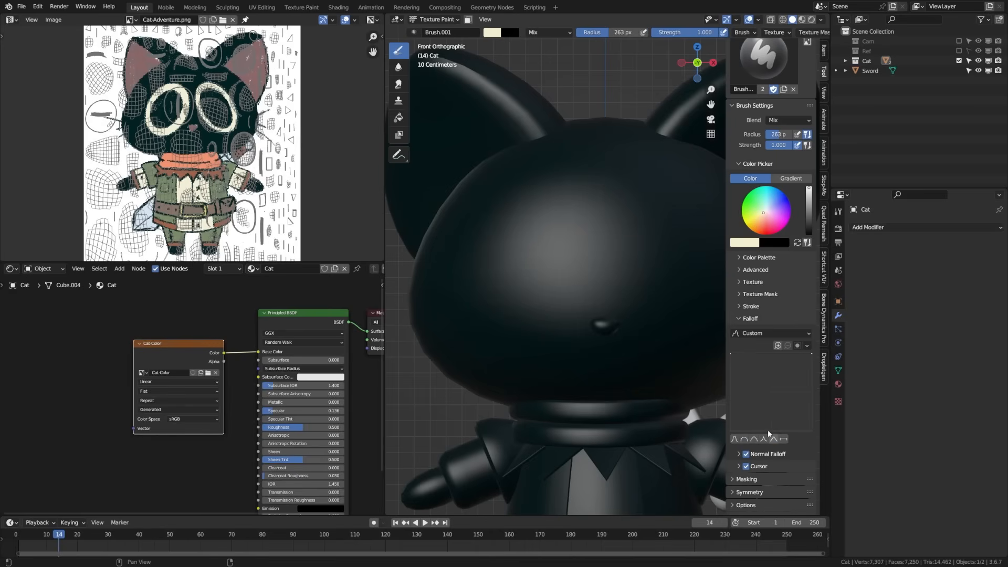
Reduce the brush radius and paint two large solid cream ovals as the eyes on the cat's face.
key(bracketleft)
key(bracketleft)
key(bracketleft)
key(bracketleft)
key(bracketleft)
key(bracketleft)
key(bracketleft)
key(bracketleft)
key(bracketleft)
key(bracketleft)
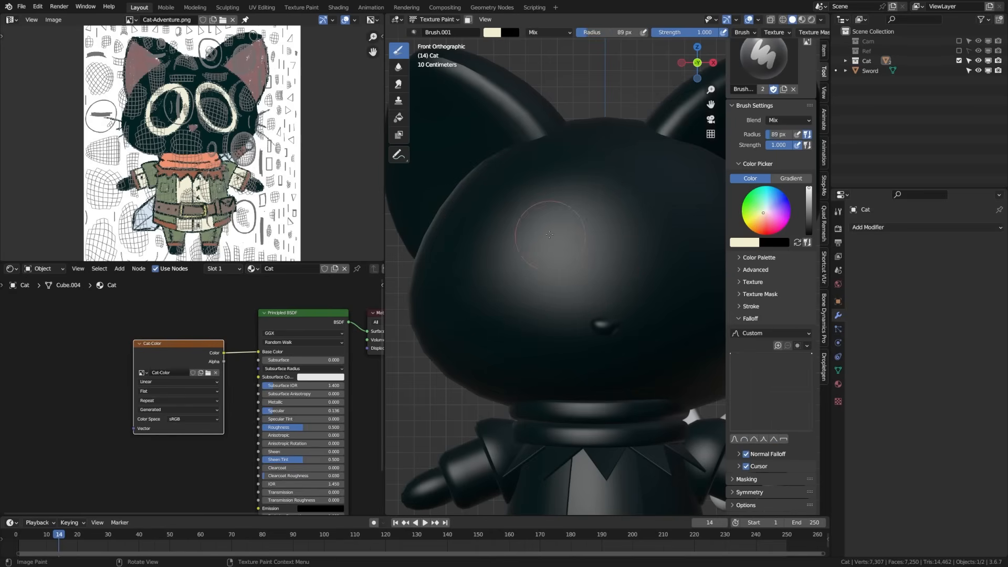
mouse_move(551, 196)
mouse_down()
mouse_move(517, 226)
mouse_move(503, 276)
mouse_move(551, 291)
mouse_move(566, 208)
mouse_up()
drag(507, 245, 549, 226)
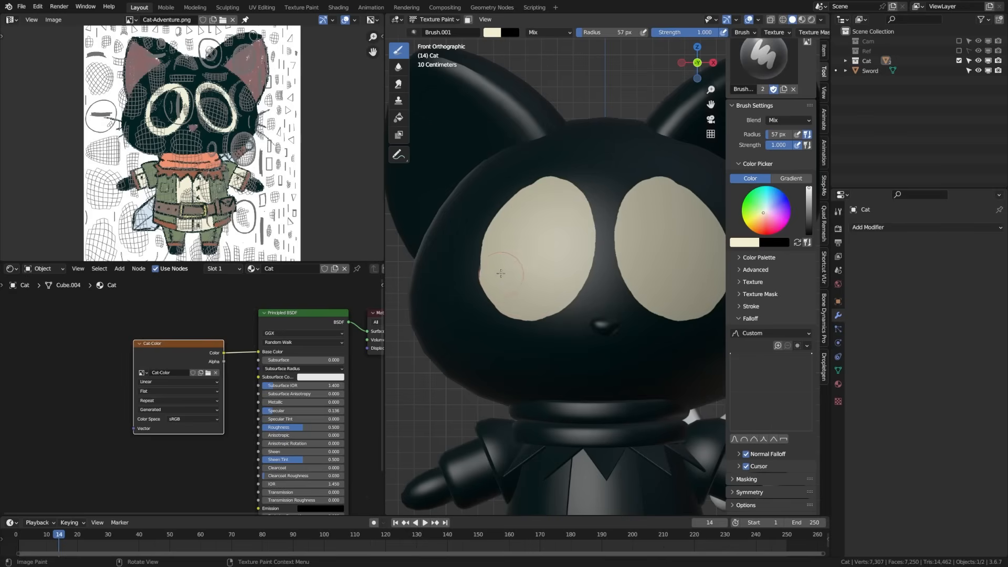
drag(503, 231, 524, 201)
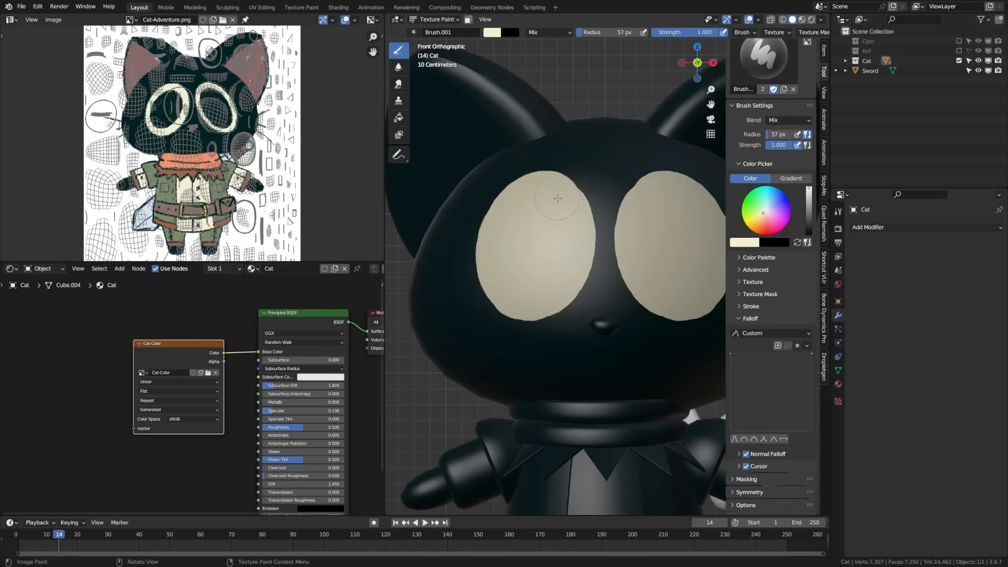
scroll(573, 243, down, 4)
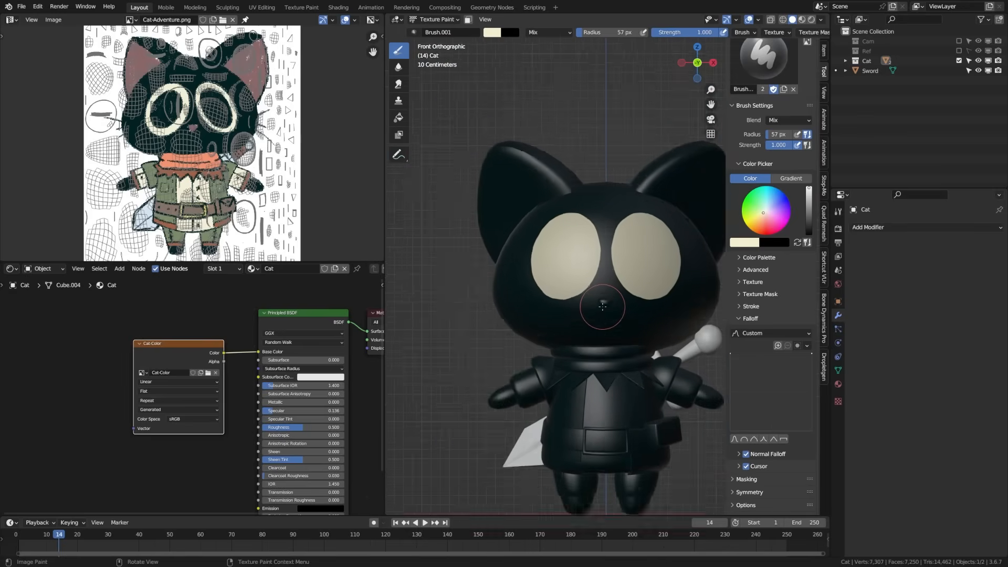
Sample the cat's dark fur colour as the secondary brush colour and swap it to primary.
scroll(562, 311, up, 4)
click(509, 33)
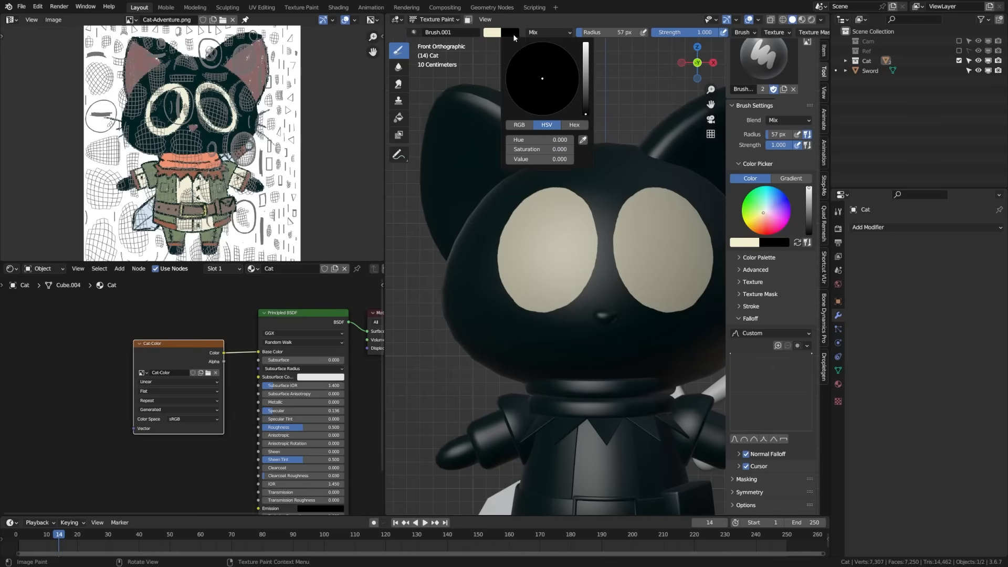
click(583, 139)
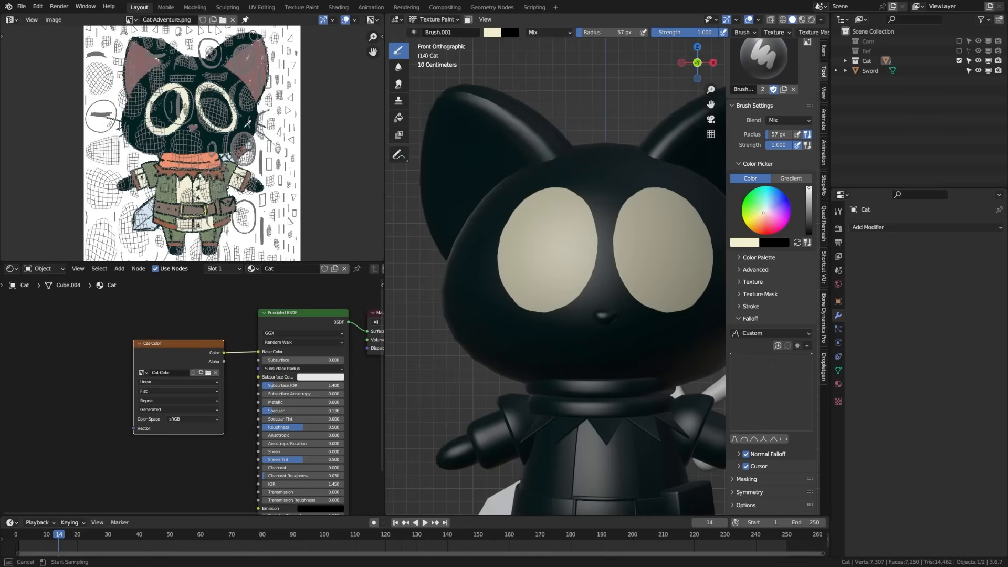
click(600, 79)
key(x)
key(x)
key(x)
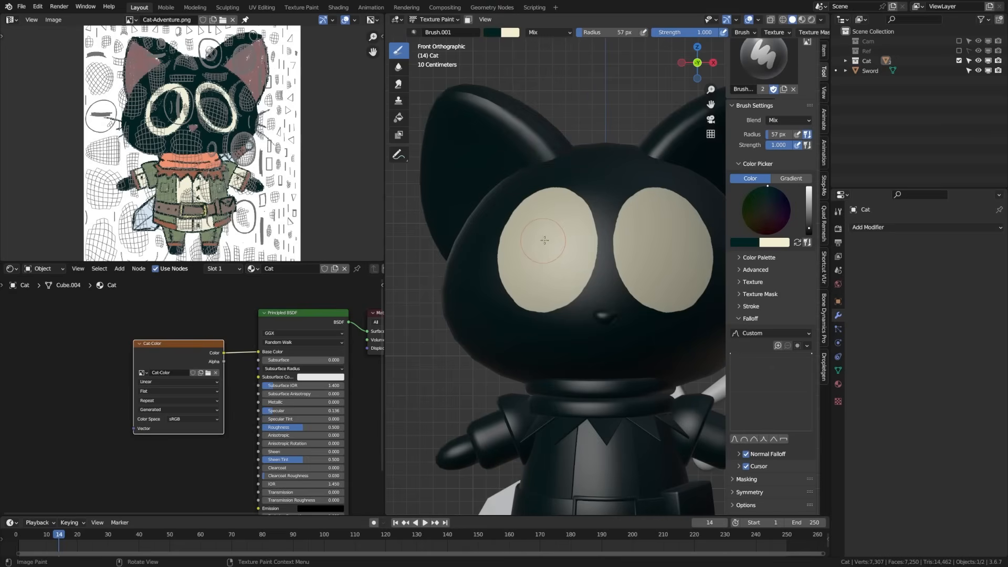
Paint the inside of both eye ovals with the dark fur colour, leaving cream rings around them.
scroll(546, 239, up, 2)
mouse_move(516, 193)
mouse_down()
mouse_move(491, 231)
mouse_move(491, 263)
mouse_move(513, 282)
mouse_move(544, 268)
mouse_move(551, 220)
mouse_move(535, 194)
mouse_move(513, 263)
mouse_up()
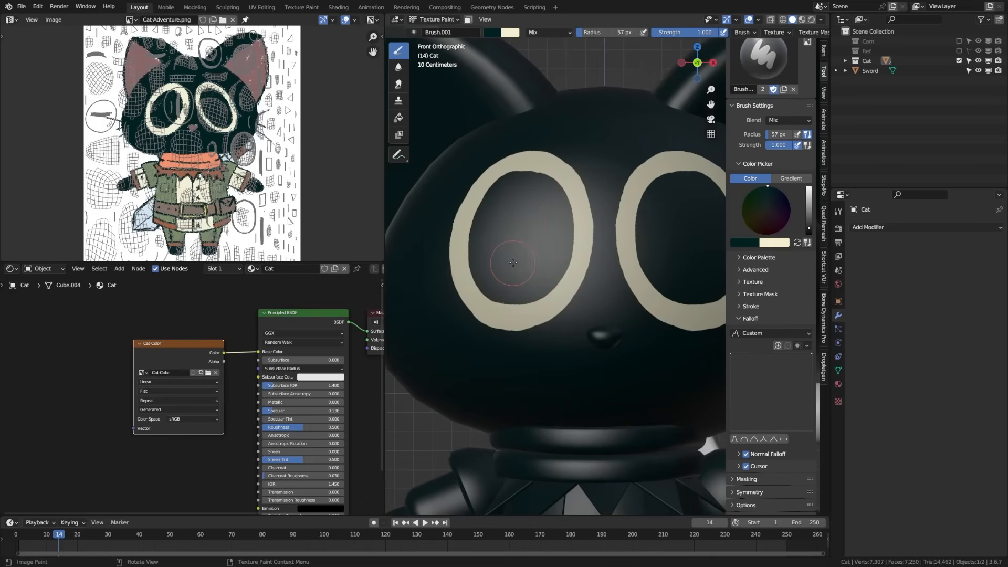
scroll(546, 264, down, 5)
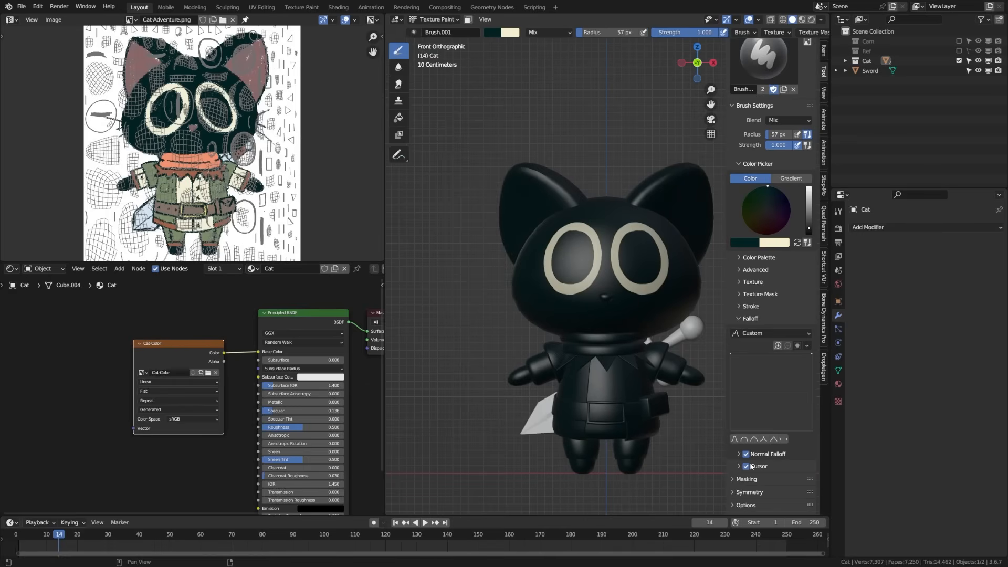
Check the Mirror X option in the brush's Symmetry settings.
scroll(745, 492, down, 2)
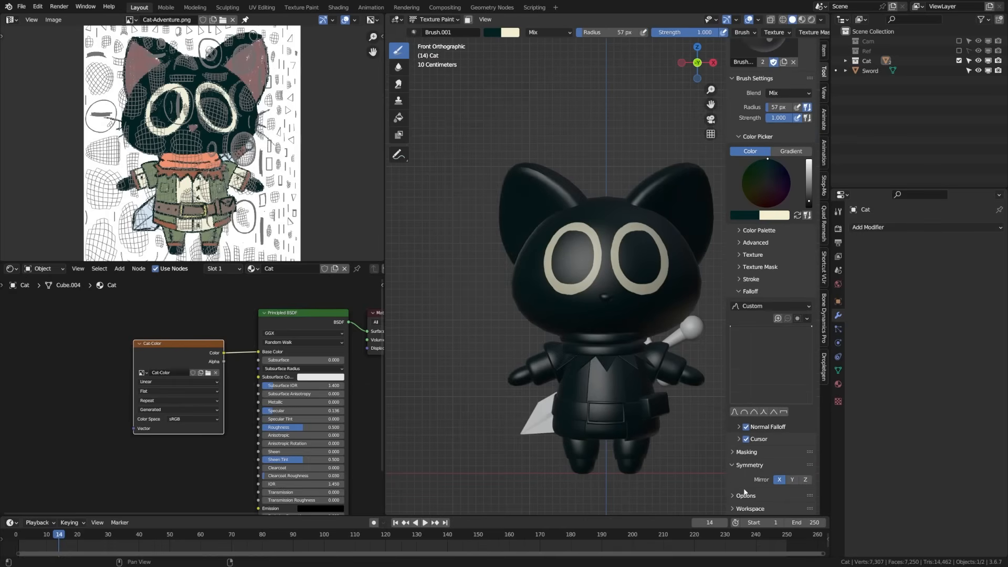
click(780, 480)
scroll(596, 320, up, 2)
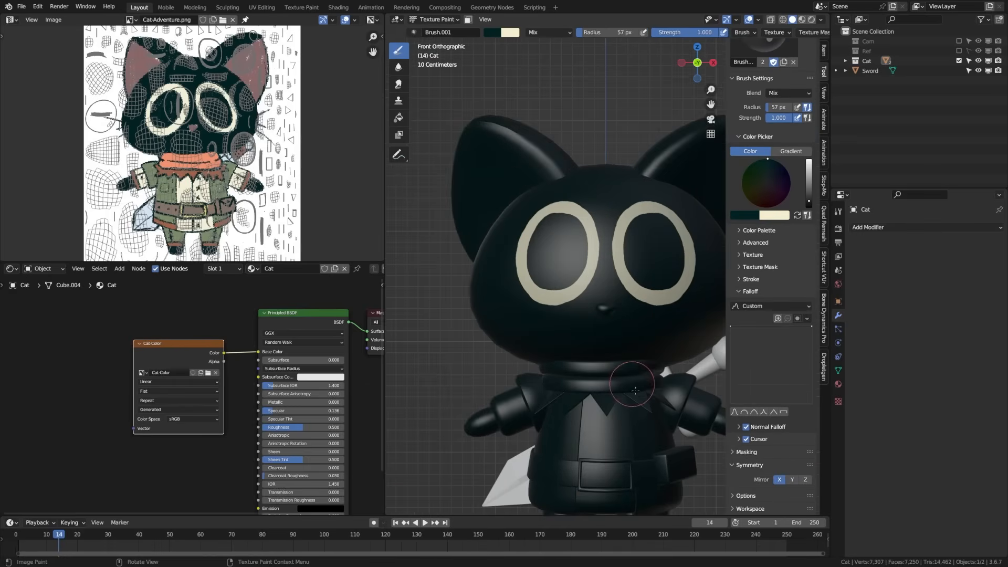
key(KP_3)
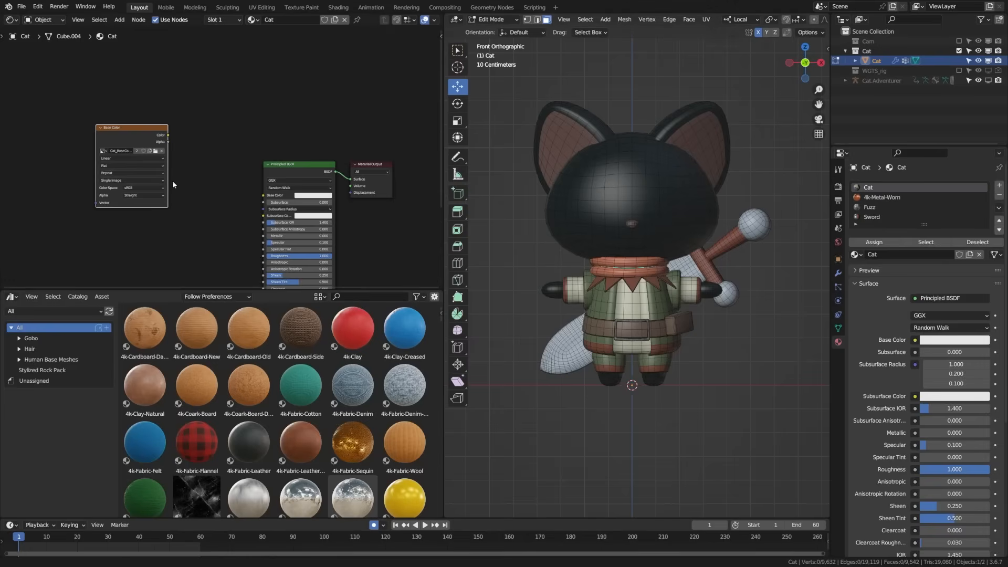
Add a new material slot to the cat and fill it with the 4k-Fabric-Cotton asset material.
middle_drag(201, 229, 202, 195)
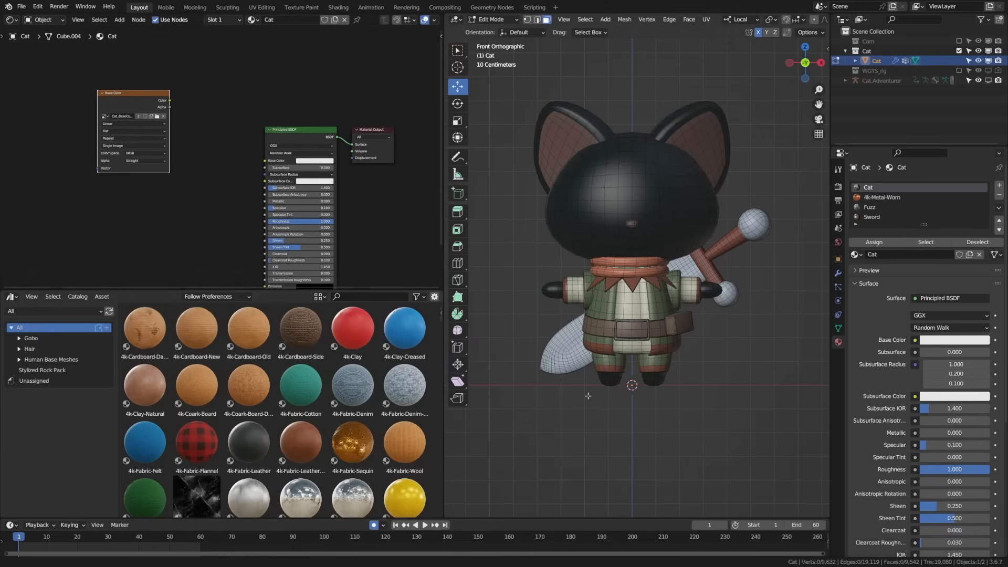
click(1000, 185)
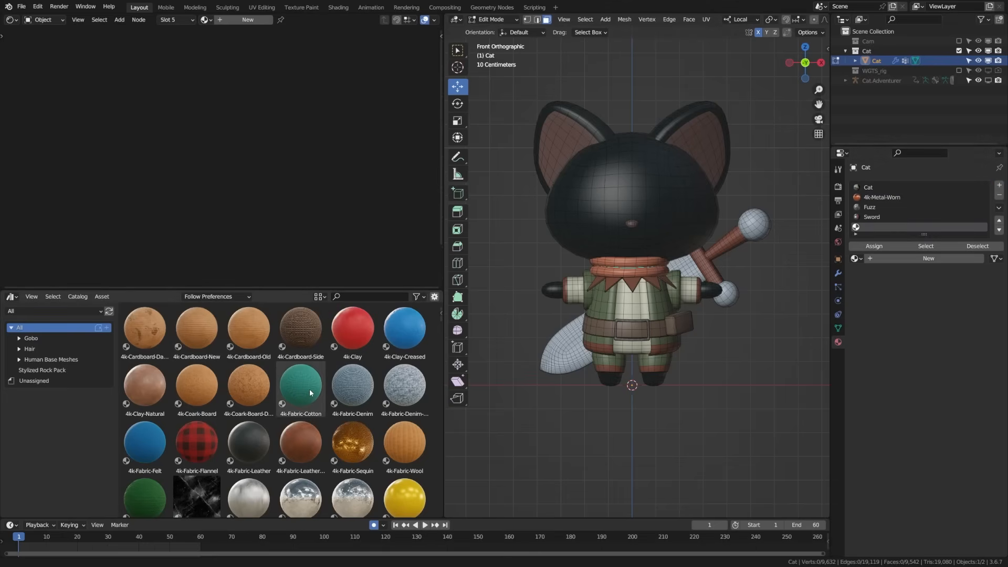
drag(310, 392, 886, 232)
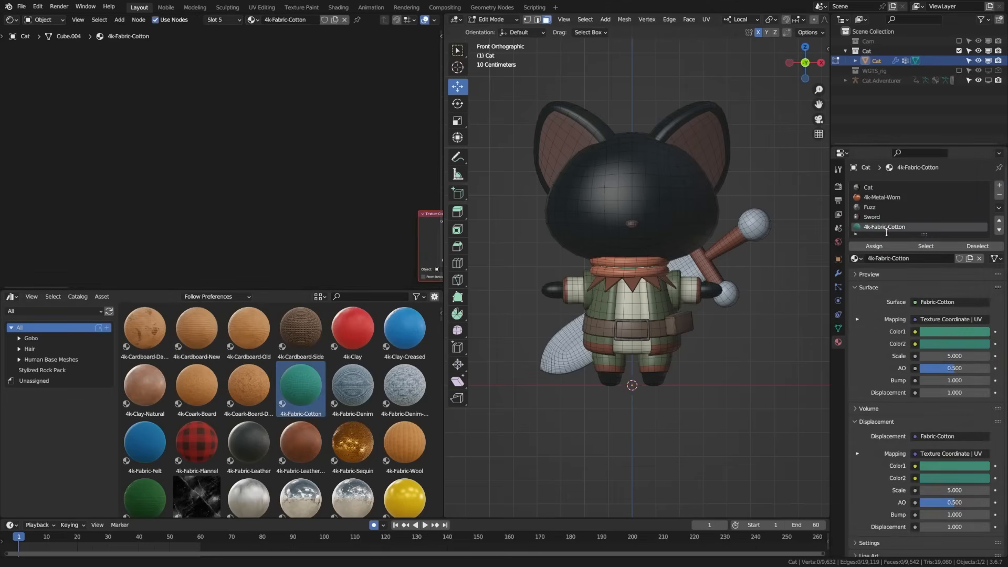
key(Home)
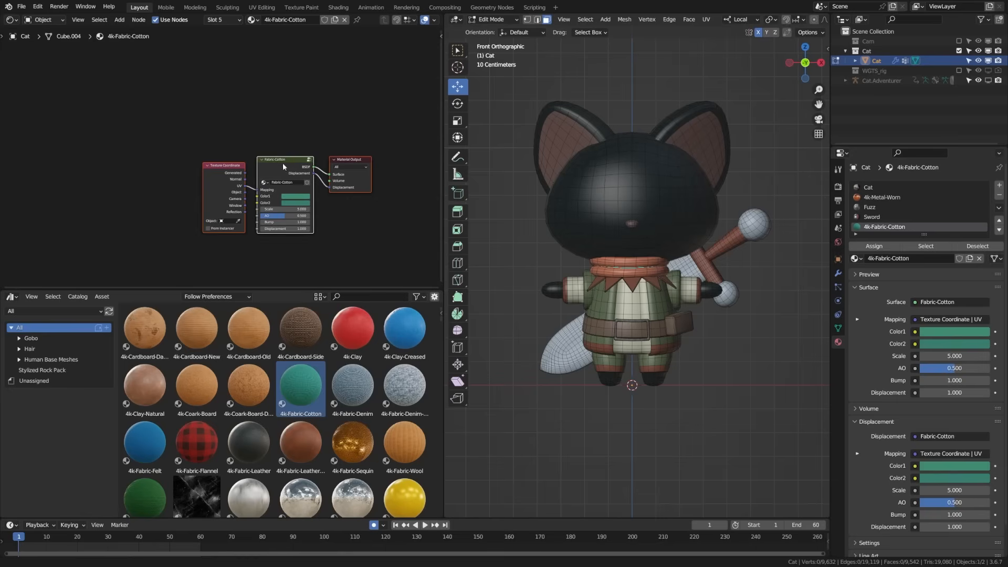
Return to Object Mode and add the Fabric-Cotton node group to the Cat material, beside the Base Color texture node.
click(598, 207)
key(ctrl+Tab)
click(605, 213)
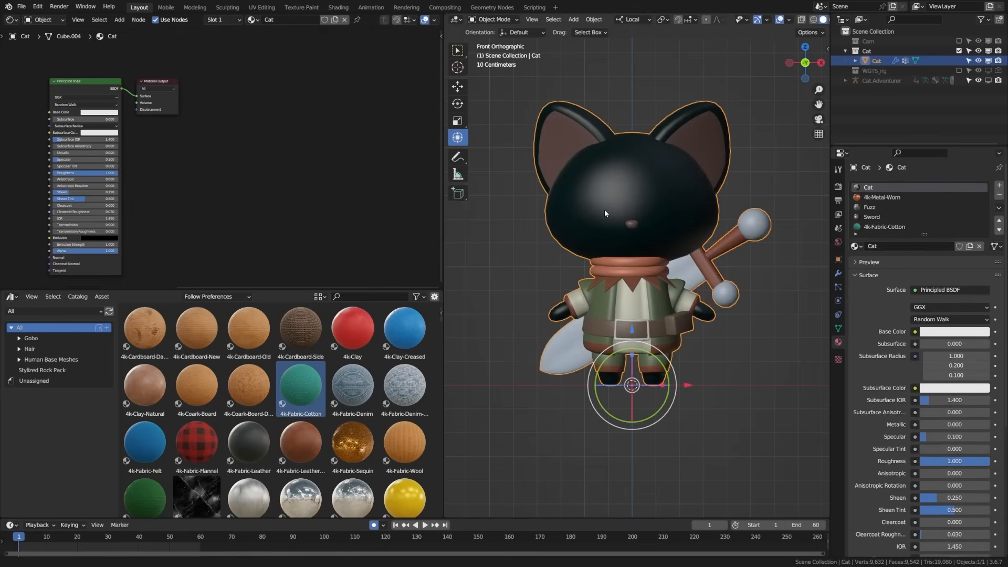
middle_drag(152, 113, 326, 147)
scroll(171, 121, up, 1)
key(shift+a)
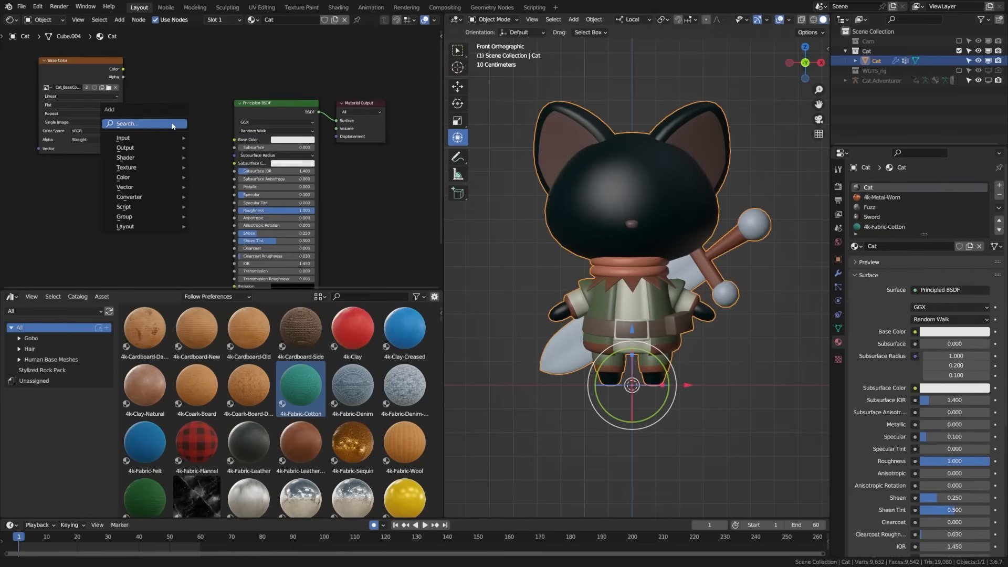
mouse_move(150, 217)
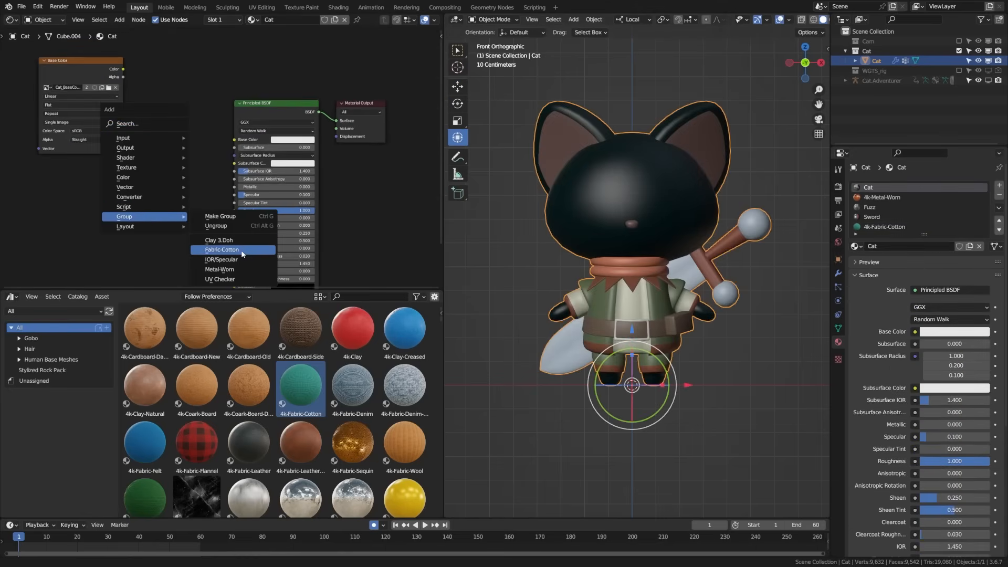
click(223, 246)
click(160, 70)
middle_drag(176, 118, 279, 143)
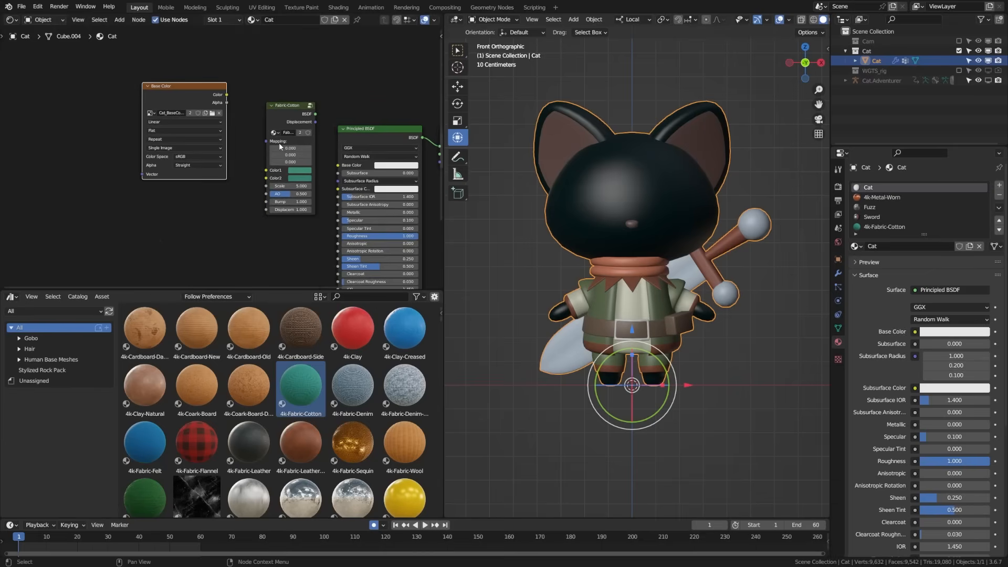
Link the Base Color texture to Fabric-Cotton's Color1 and Color2, and replace the Principled BSDF with Fabric-Cotton as the material's surface.
click(242, 195)
drag(227, 95, 266, 170)
drag(227, 95, 266, 178)
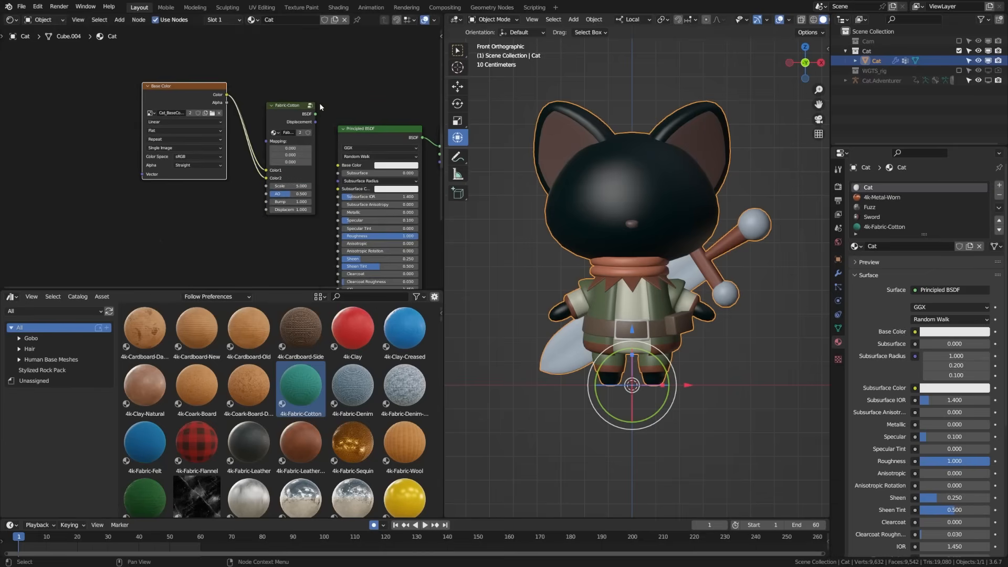
drag(316, 114, 350, 146)
key(x)
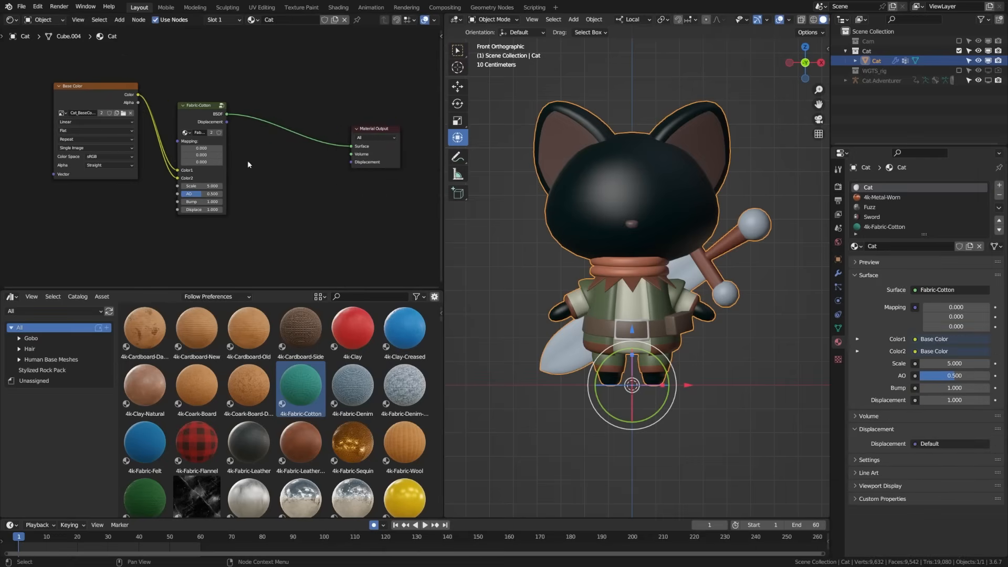
Move the Fabric-Cotton and Base Color nodes apart and add a Mapping node feeding Fabric-Cotton's Mapping input.
drag(207, 105, 278, 115)
drag(92, 93, 166, 117)
text(mapp)
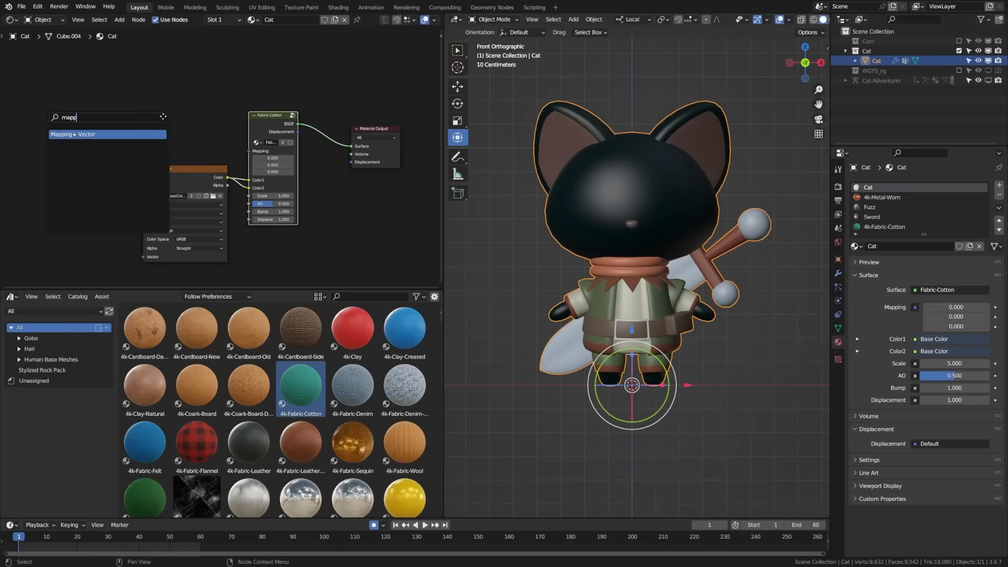
key(Return)
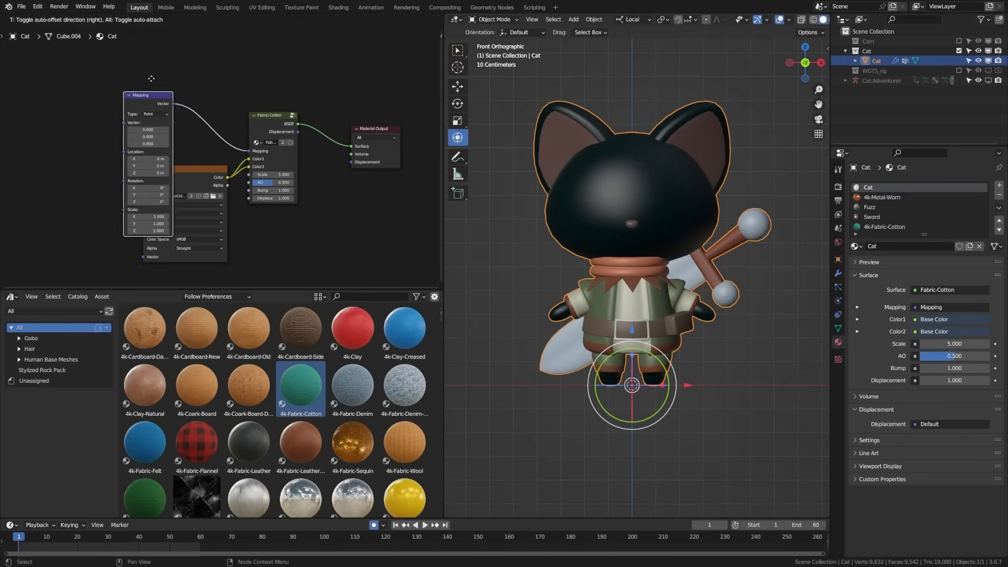
click(82, 106)
middle_drag(82, 106, 275, 124)
Add a Texture Coordinate node with its Generated output linked to the Mapping node's Vector input.
drag(272, 116, 86, 113)
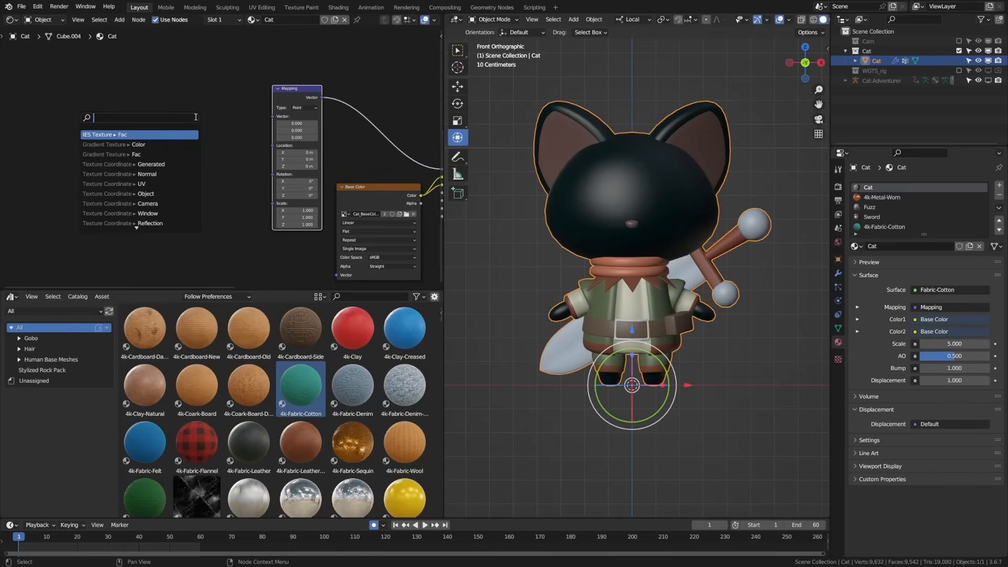
text(coord)
key(Return)
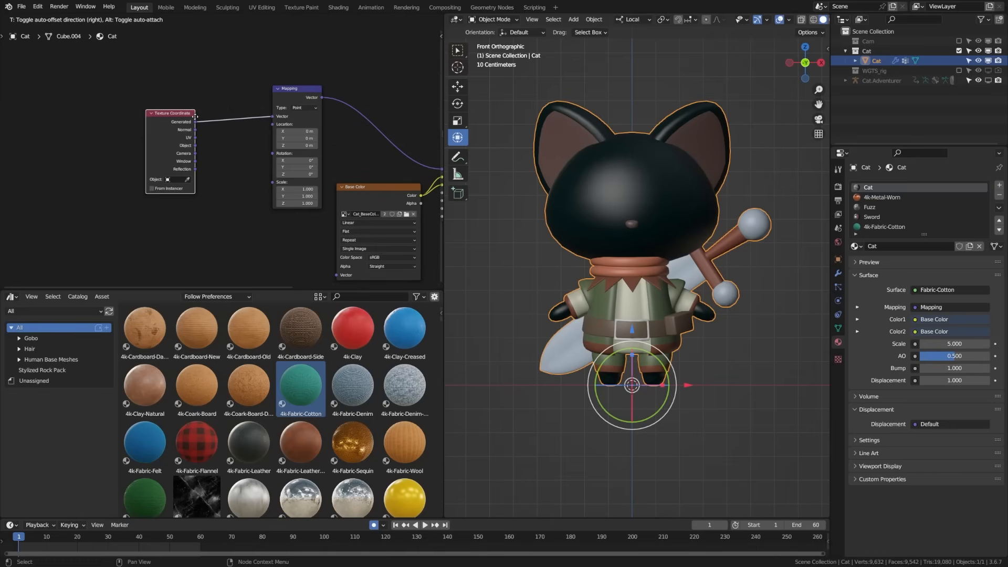
click(252, 111)
Switch the viewport to Rendered shading and deselect the cat.
shift+middle_drag(687, 277, 555, 253)
key(z)
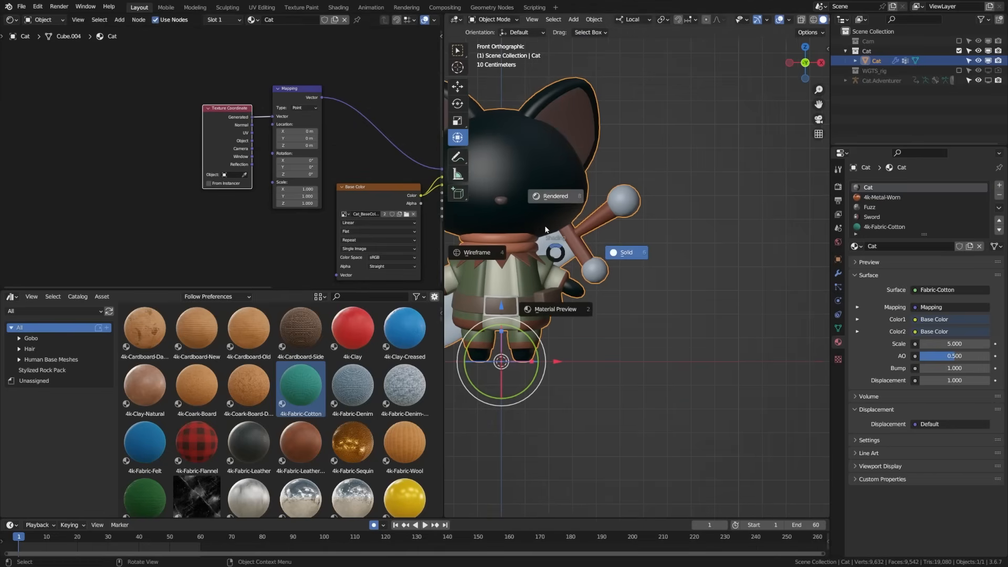
click(546, 229)
shift+middle_drag(522, 223, 634, 239)
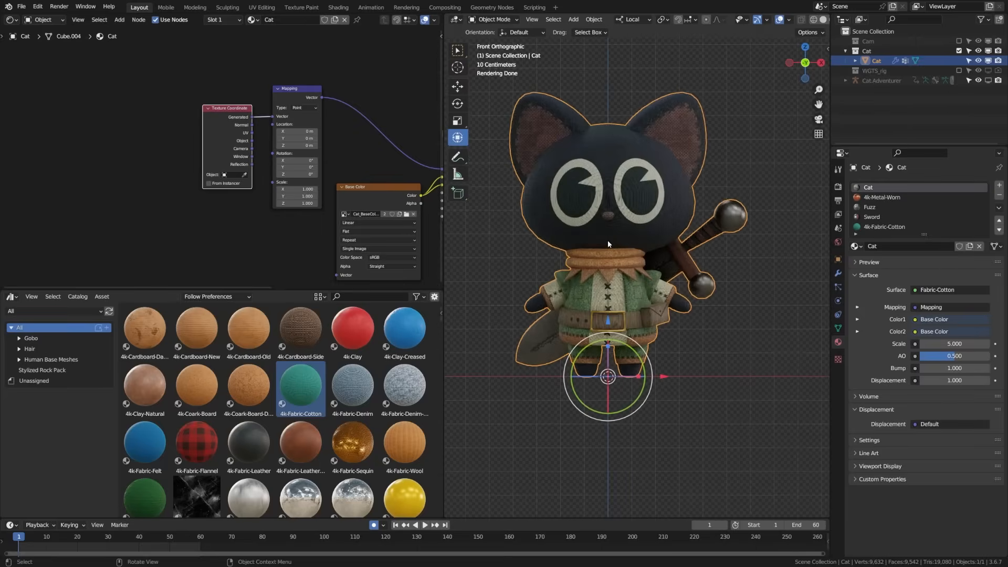
key(alt+a)
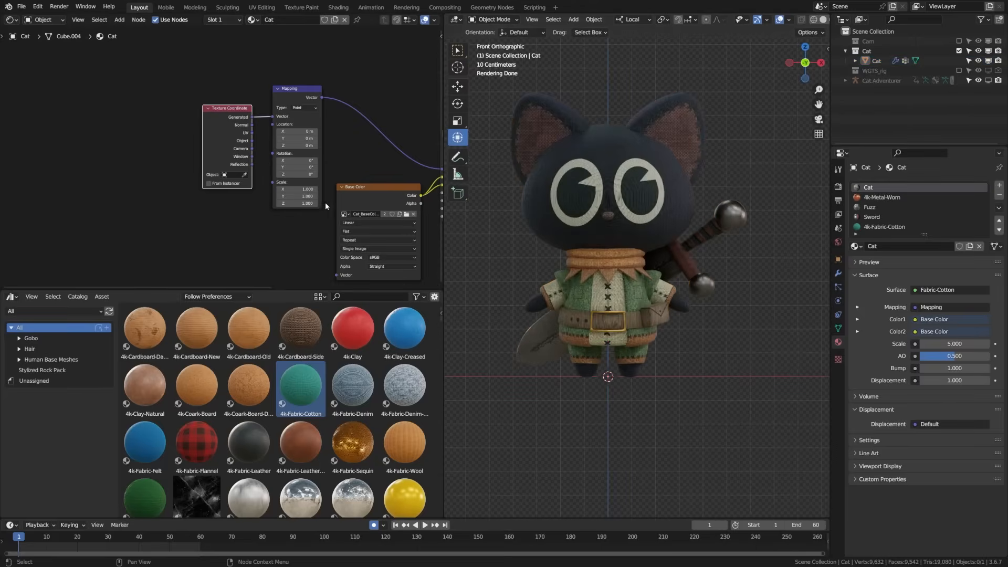
Try a 90° rotation on the Mapping node's Y axis and then its Z axis, undoing each one.
click(295, 168)
text(90)
key(Return)
key(ctrl+z)
click(302, 174)
text(90)
key(Return)
key(ctrl+z)
Try the Texture Coordinate's Object output as the Mapping Vector and inspect the fabric on the cat up close.
drag(253, 141, 272, 116)
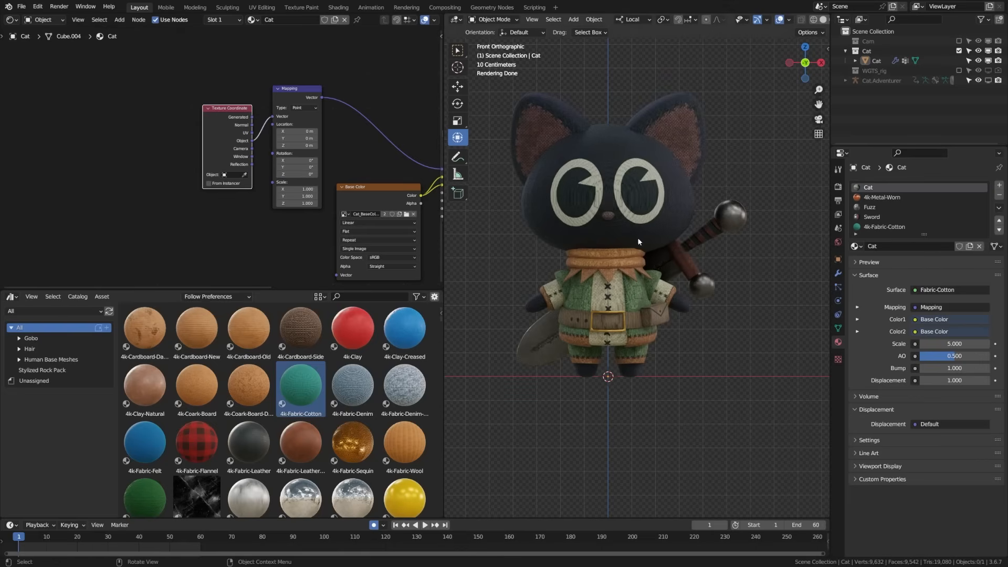
scroll(633, 241, up, 4)
scroll(632, 259, up, 2)
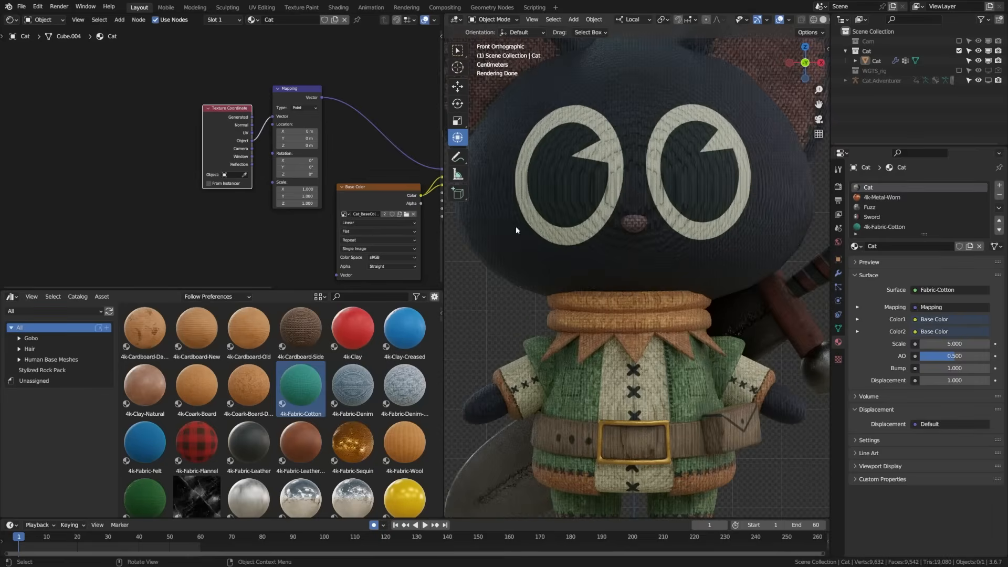
Link the Texture Coordinate's Camera output to the Mapping node's Vector input in place of Object.
drag(231, 135, 273, 116)
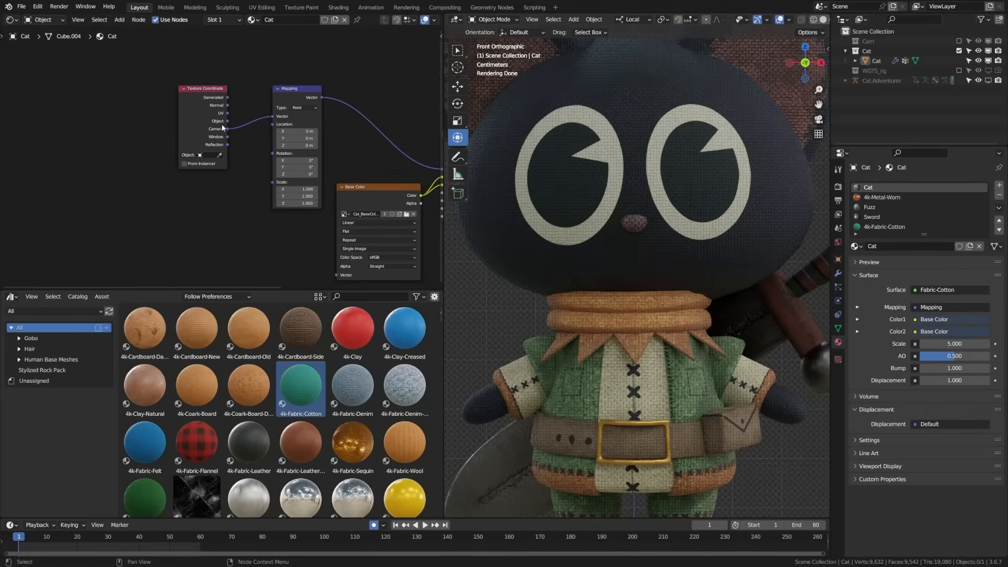
scroll(590, 245, down, 2)
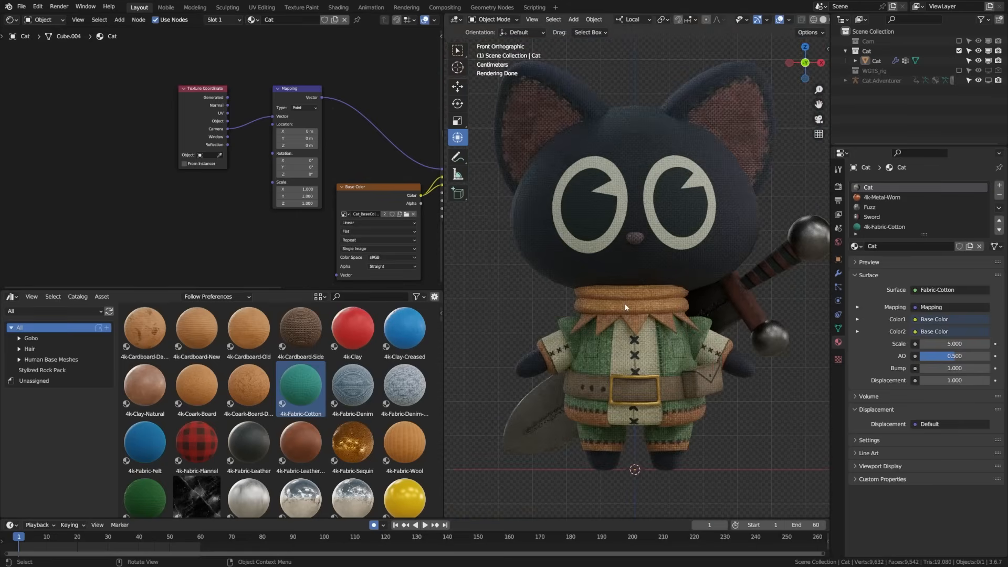
middle_drag(379, 235, 281, 200)
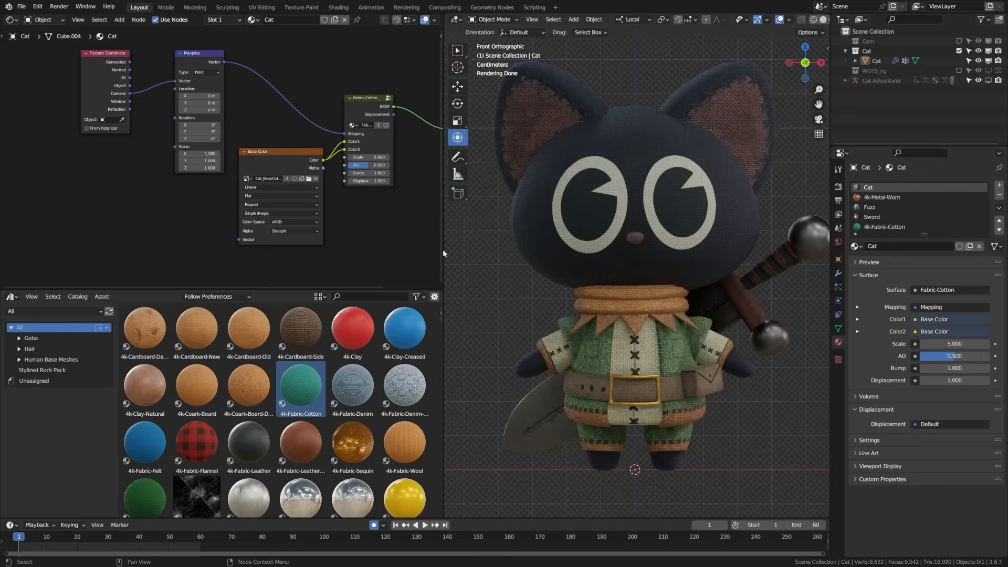
Select the cat's Sword material and compare the sword by unlinking and relinking the Metallic texture on the Principled BSDF.
click(751, 313)
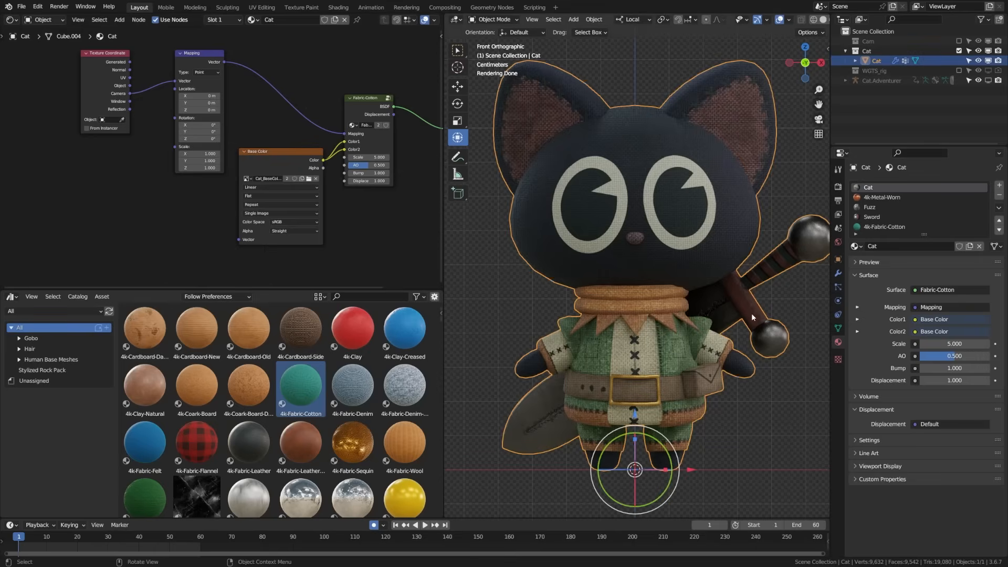
click(893, 217)
scroll(361, 167, up, 4)
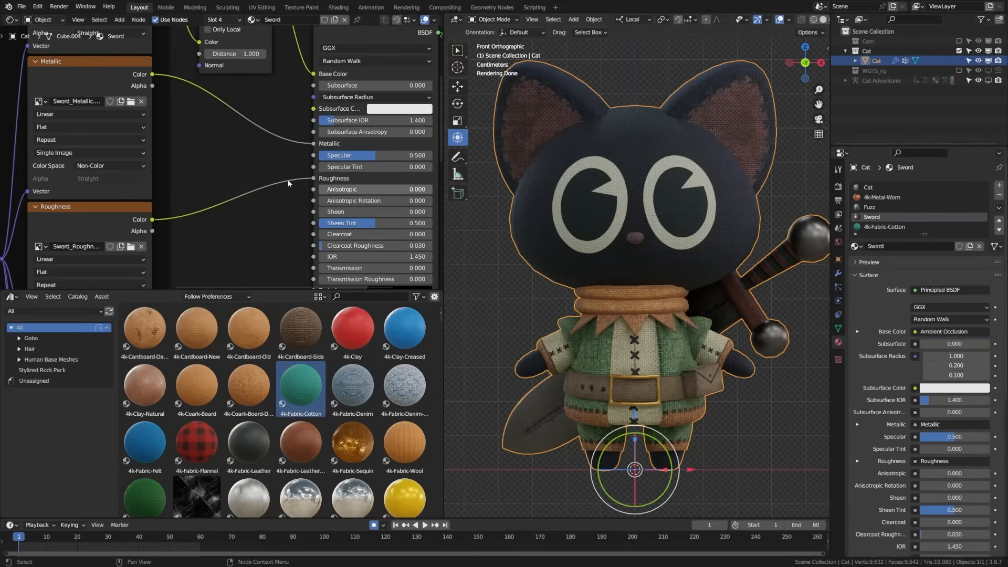
middle_drag(353, 169, 254, 208)
drag(231, 181, 193, 188)
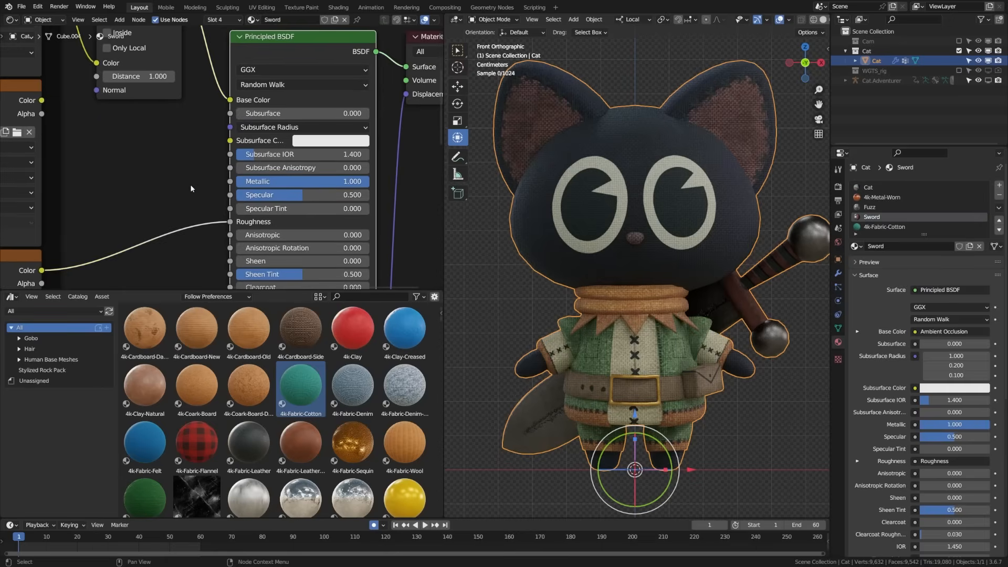
drag(42, 100, 230, 183)
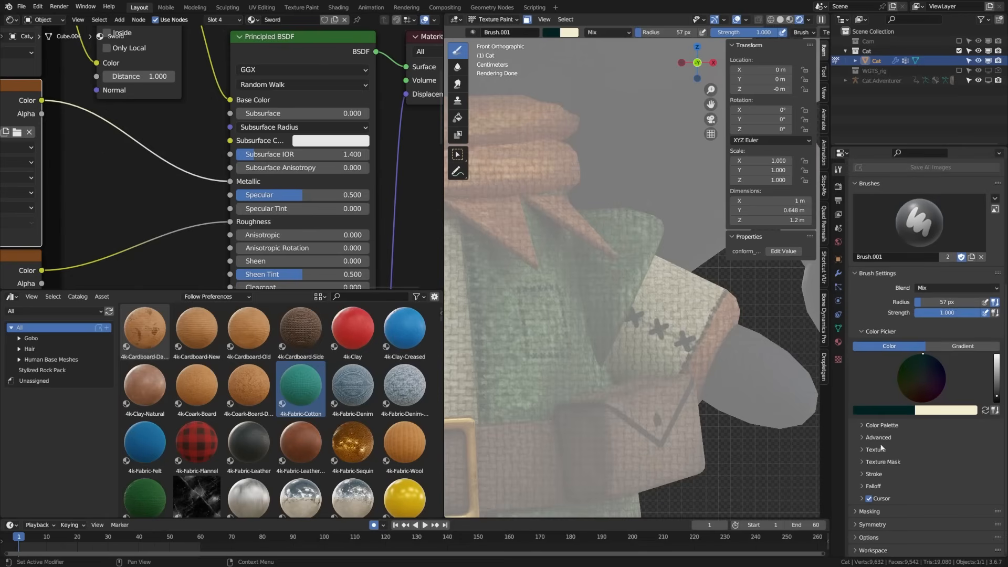
Expand the paint brush's Texture and Texture Mask settings to examine their options.
click(883, 449)
scroll(915, 464, down, 5)
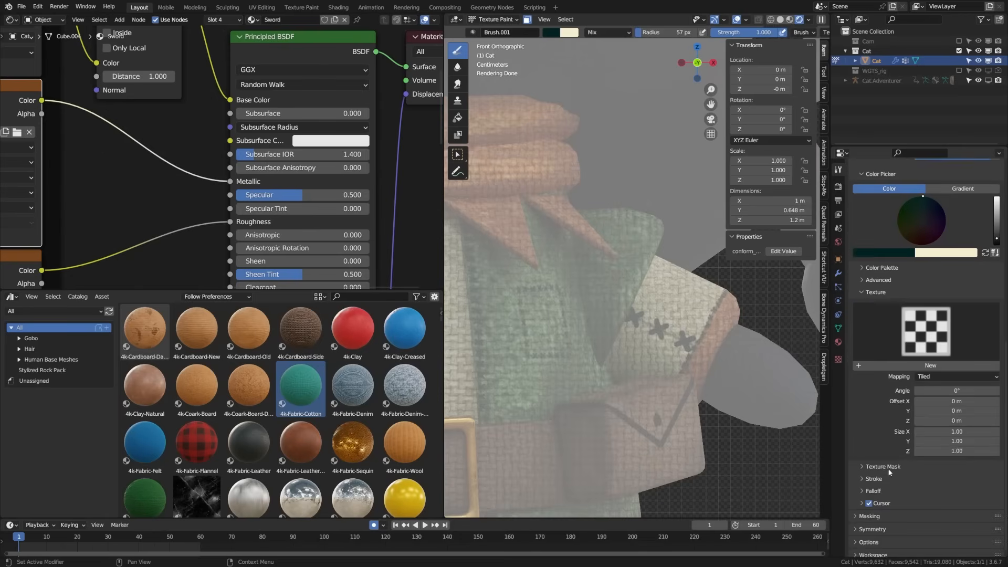
click(889, 468)
scroll(917, 304, down, 2)
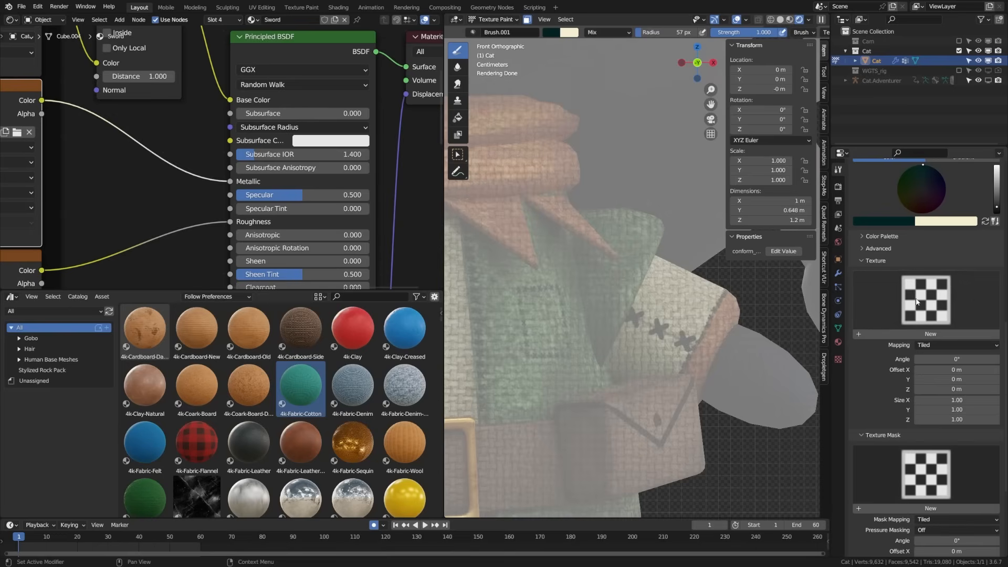